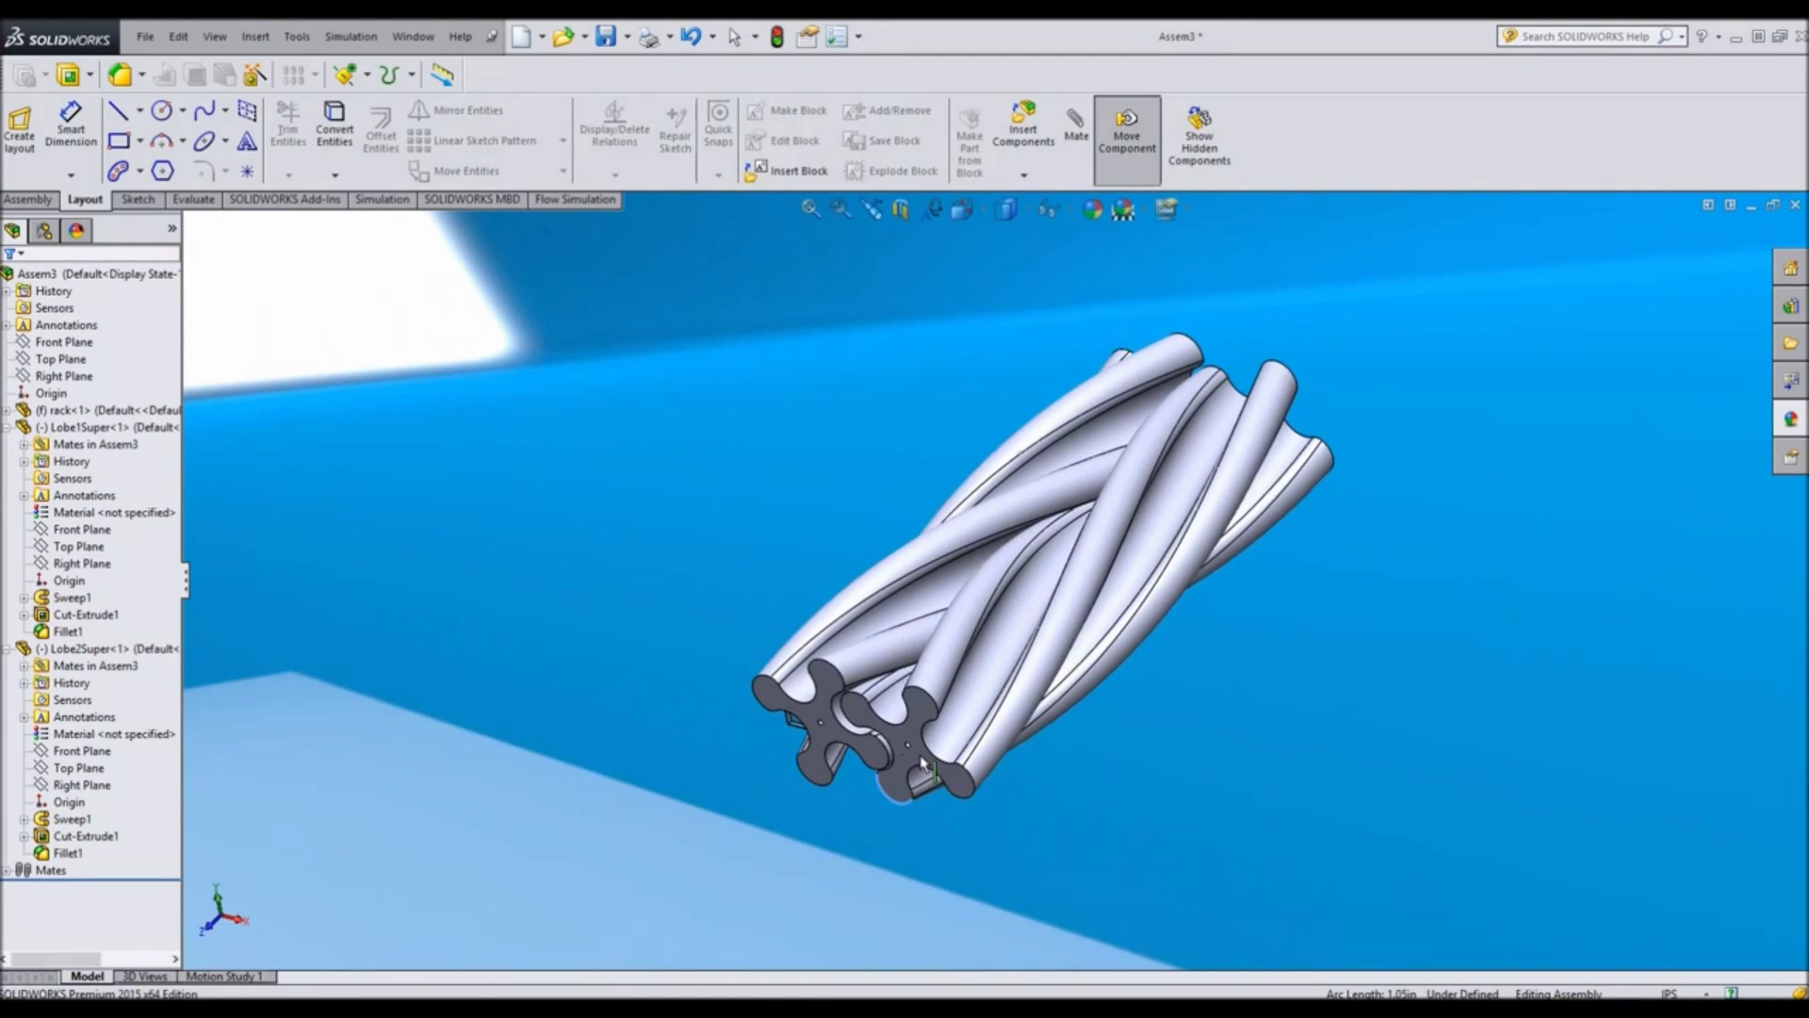
Step: View the rotor ends end-on and drag Lobe1Super to rotate it against the second rotor
key(Escape)
middle_drag(922, 762, 1111, 568)
scroll(1102, 580, down, 4)
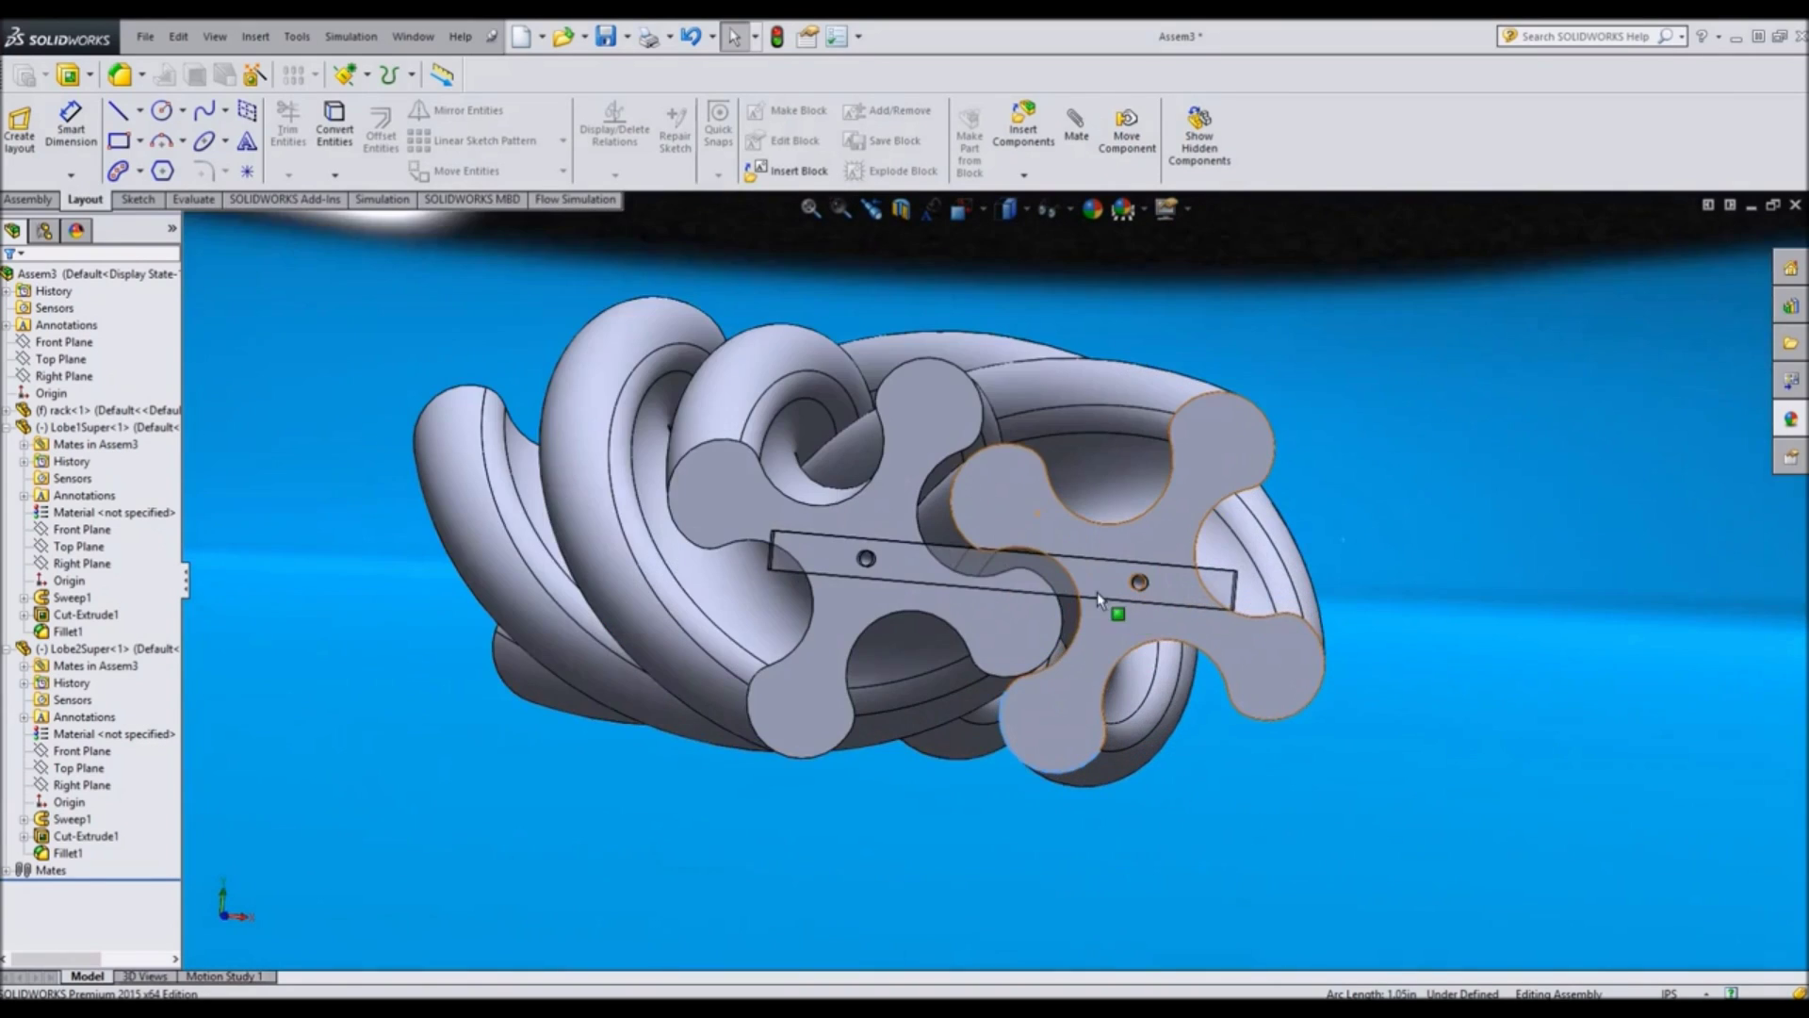
scroll(1083, 565, down, 5)
drag(909, 509, 1042, 896)
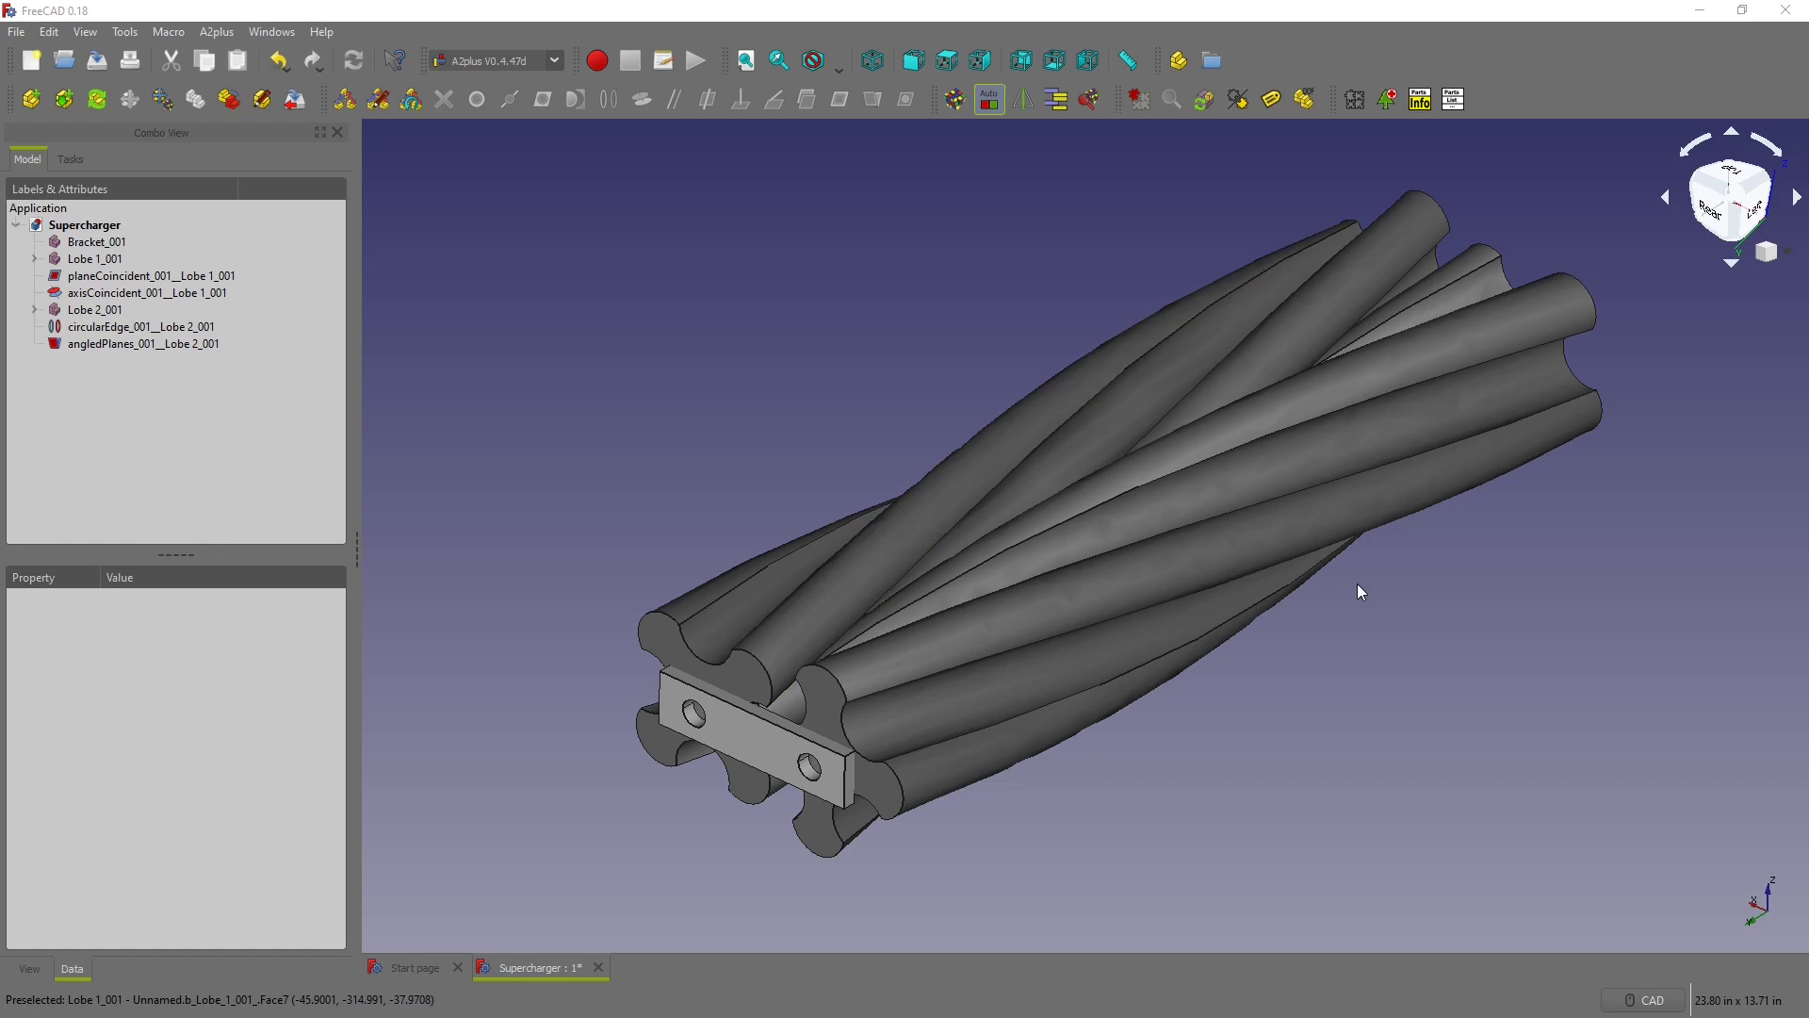
middle_drag(1359, 591, 742, 633)
scroll(1023, 564, down, 8)
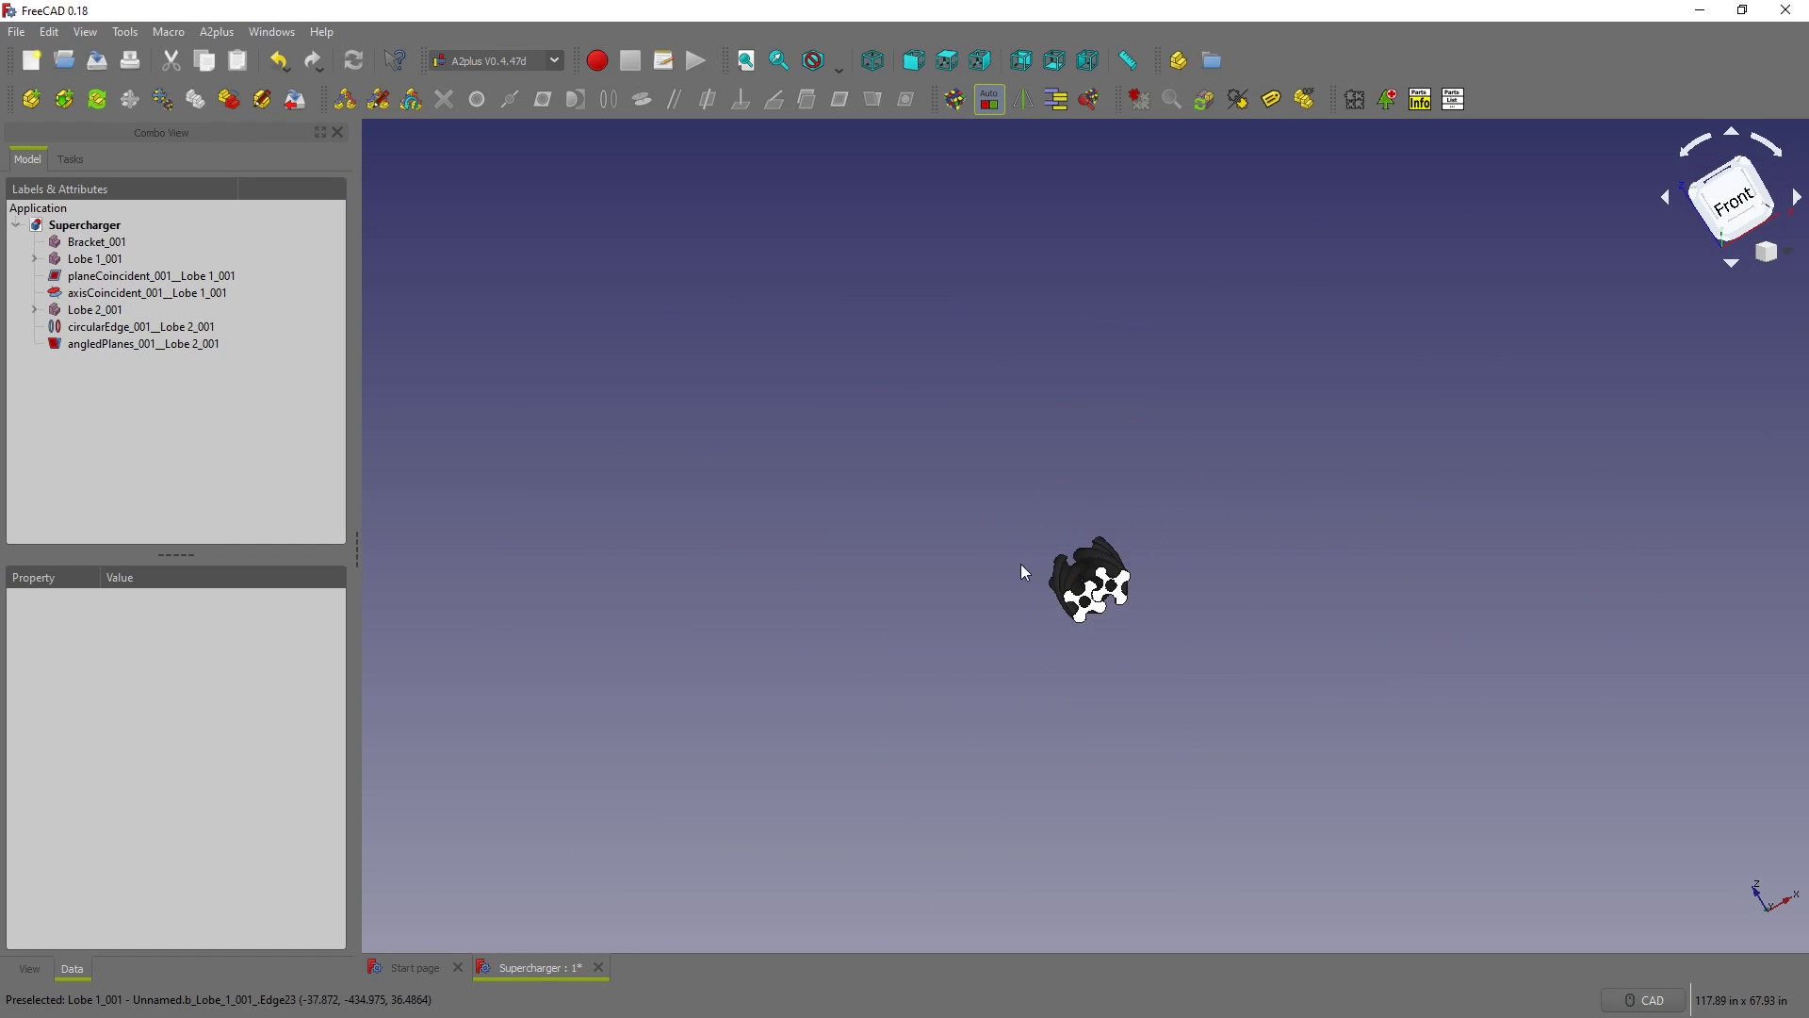
scroll(1093, 597, up, 10)
scroll(1324, 660, up, 5)
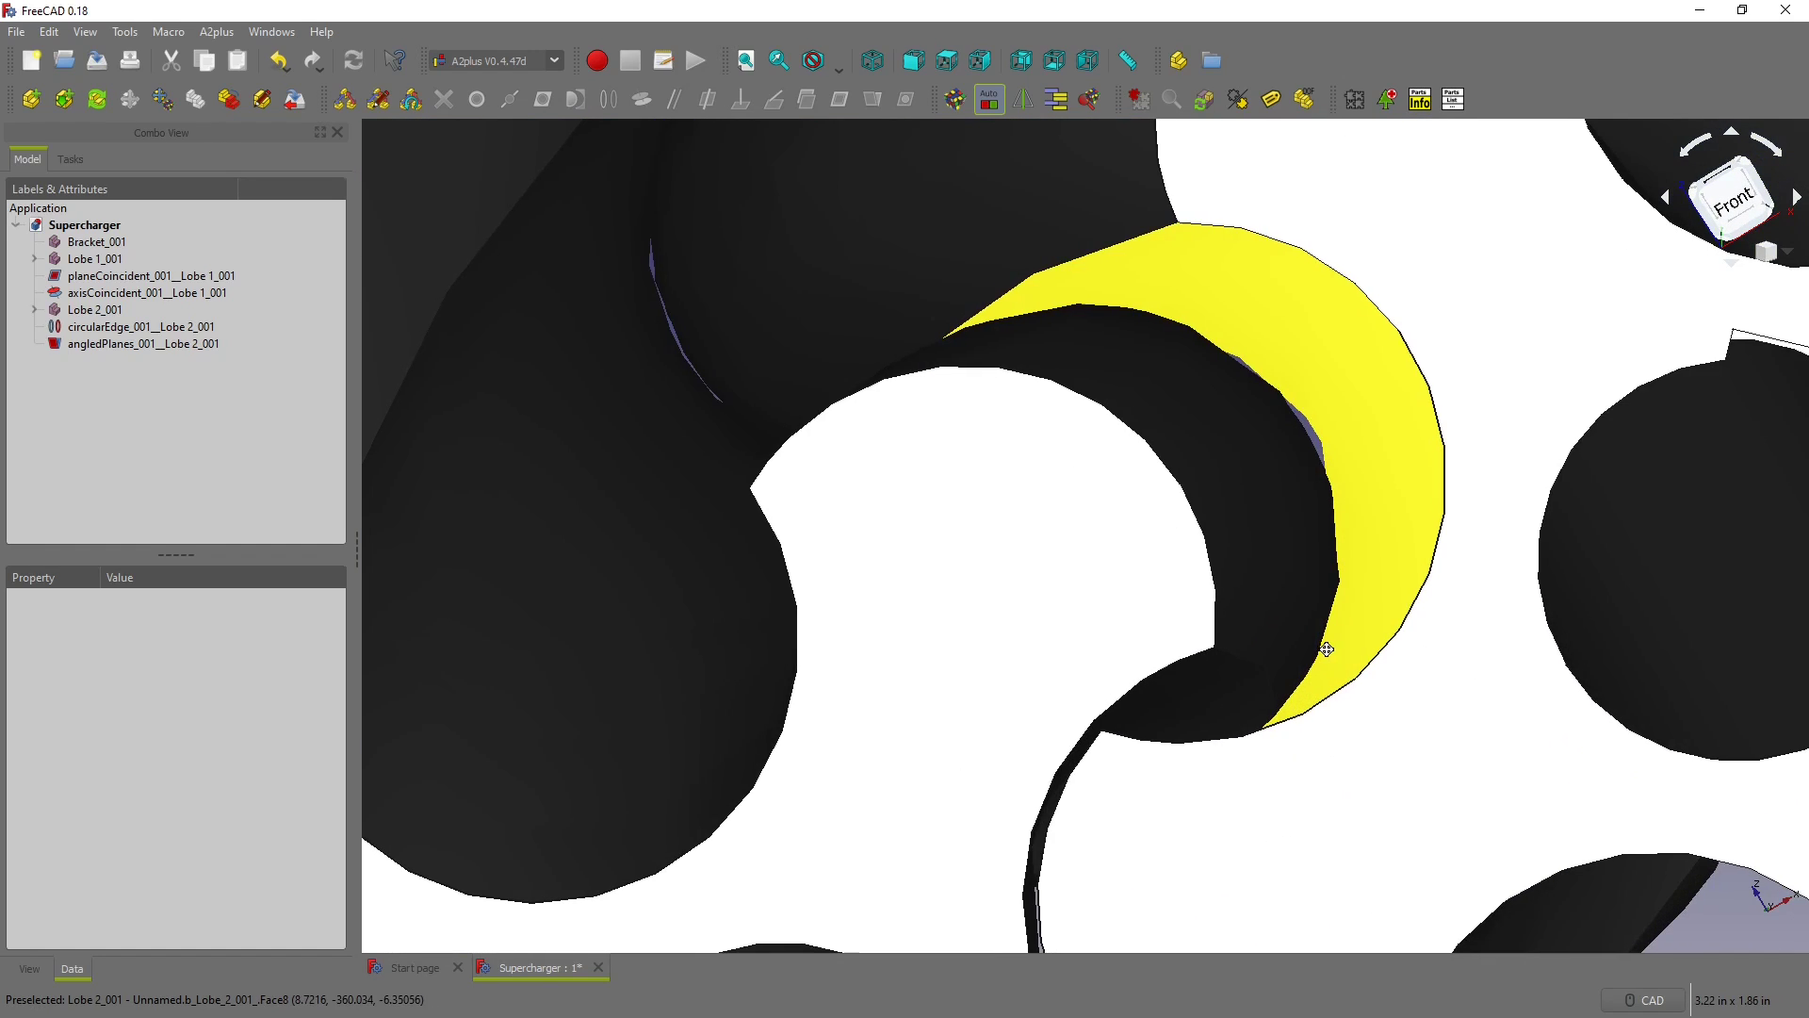
mouse_move(1317, 650)
middle_down()
mouse_move(1354, 650)
mouse_move(1332, 646)
mouse_move(1333, 666)
middle_up()
scroll(1354, 650, down, 3)
scroll(1343, 654, up, 3)
scroll(1276, 557, down, 4)
scroll(1233, 498, up, 5)
scroll(1233, 497, down, 2)
middle_drag(1233, 498, 1251, 507)
scroll(1022, 557, down, 3)
middle_drag(1021, 557, 1094, 615)
scroll(1094, 614, up, 3)
scroll(811, 500, down, 3)
middle_drag(811, 501, 851, 537)
scroll(851, 537, down, 2)
scroll(898, 657, up, 4)
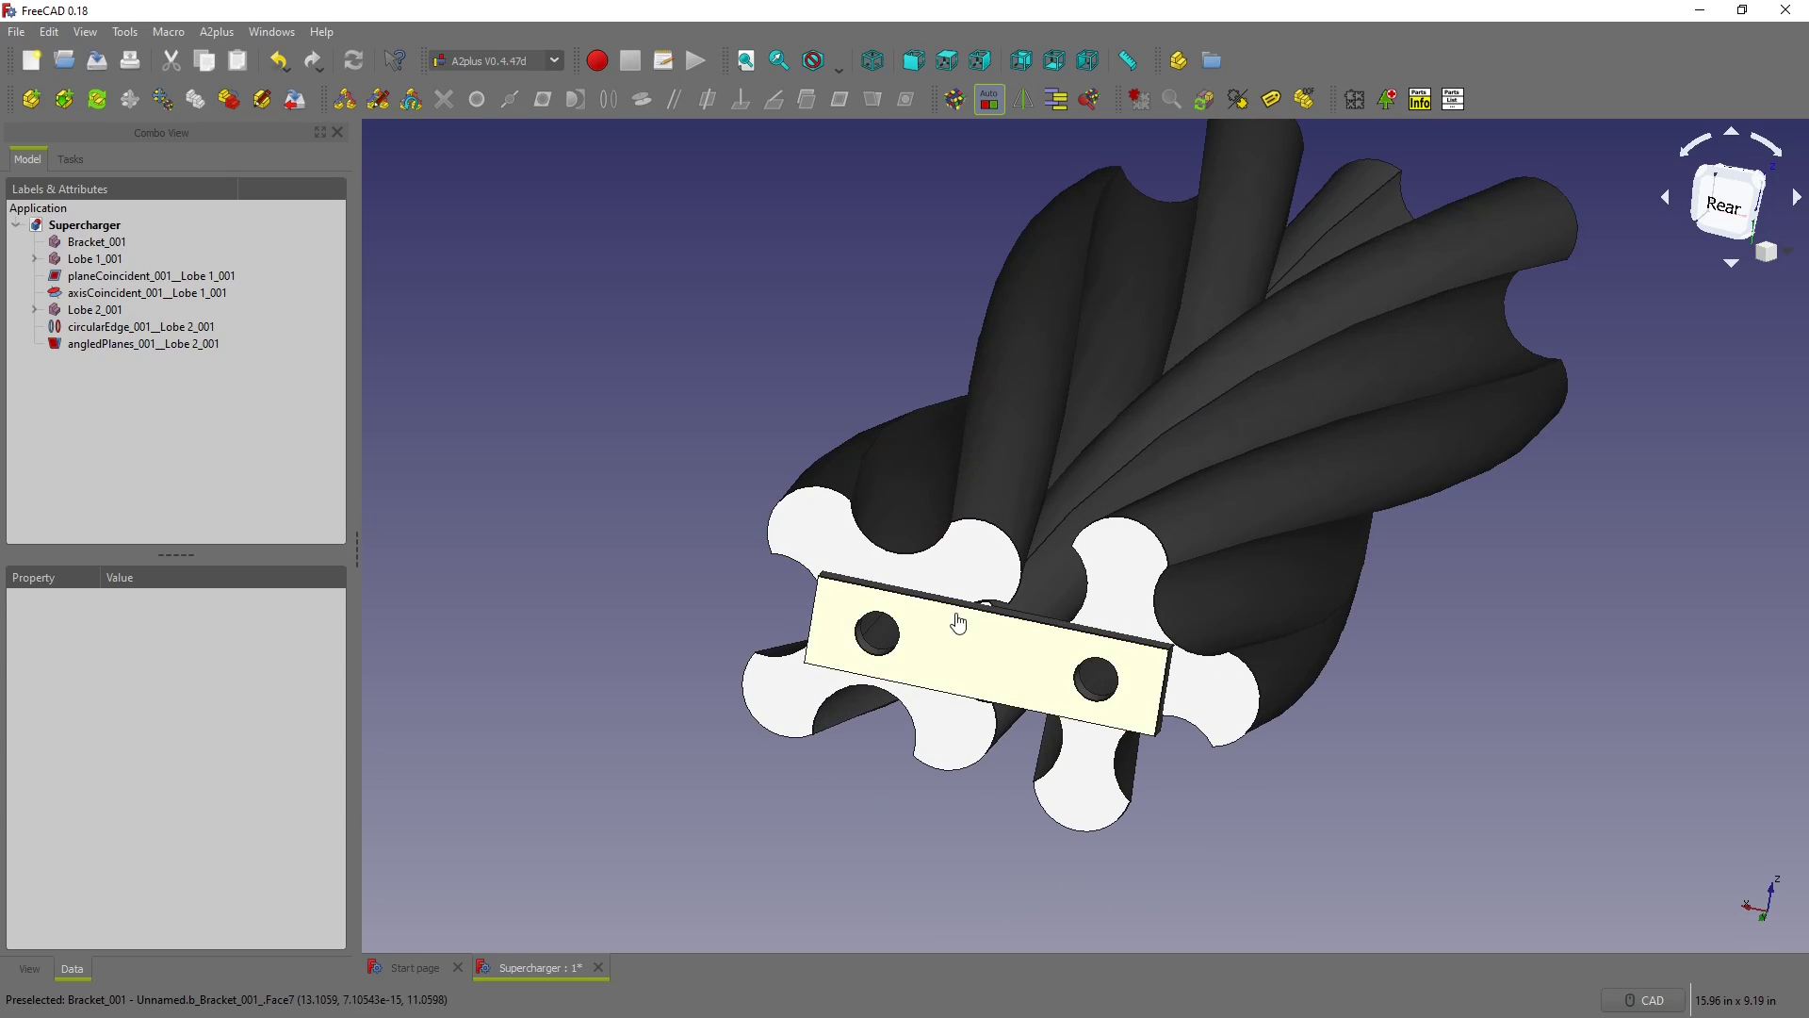
click(955, 625)
scroll(955, 625, up, 5)
middle_drag(956, 626, 981, 472)
scroll(854, 613, down, 4)
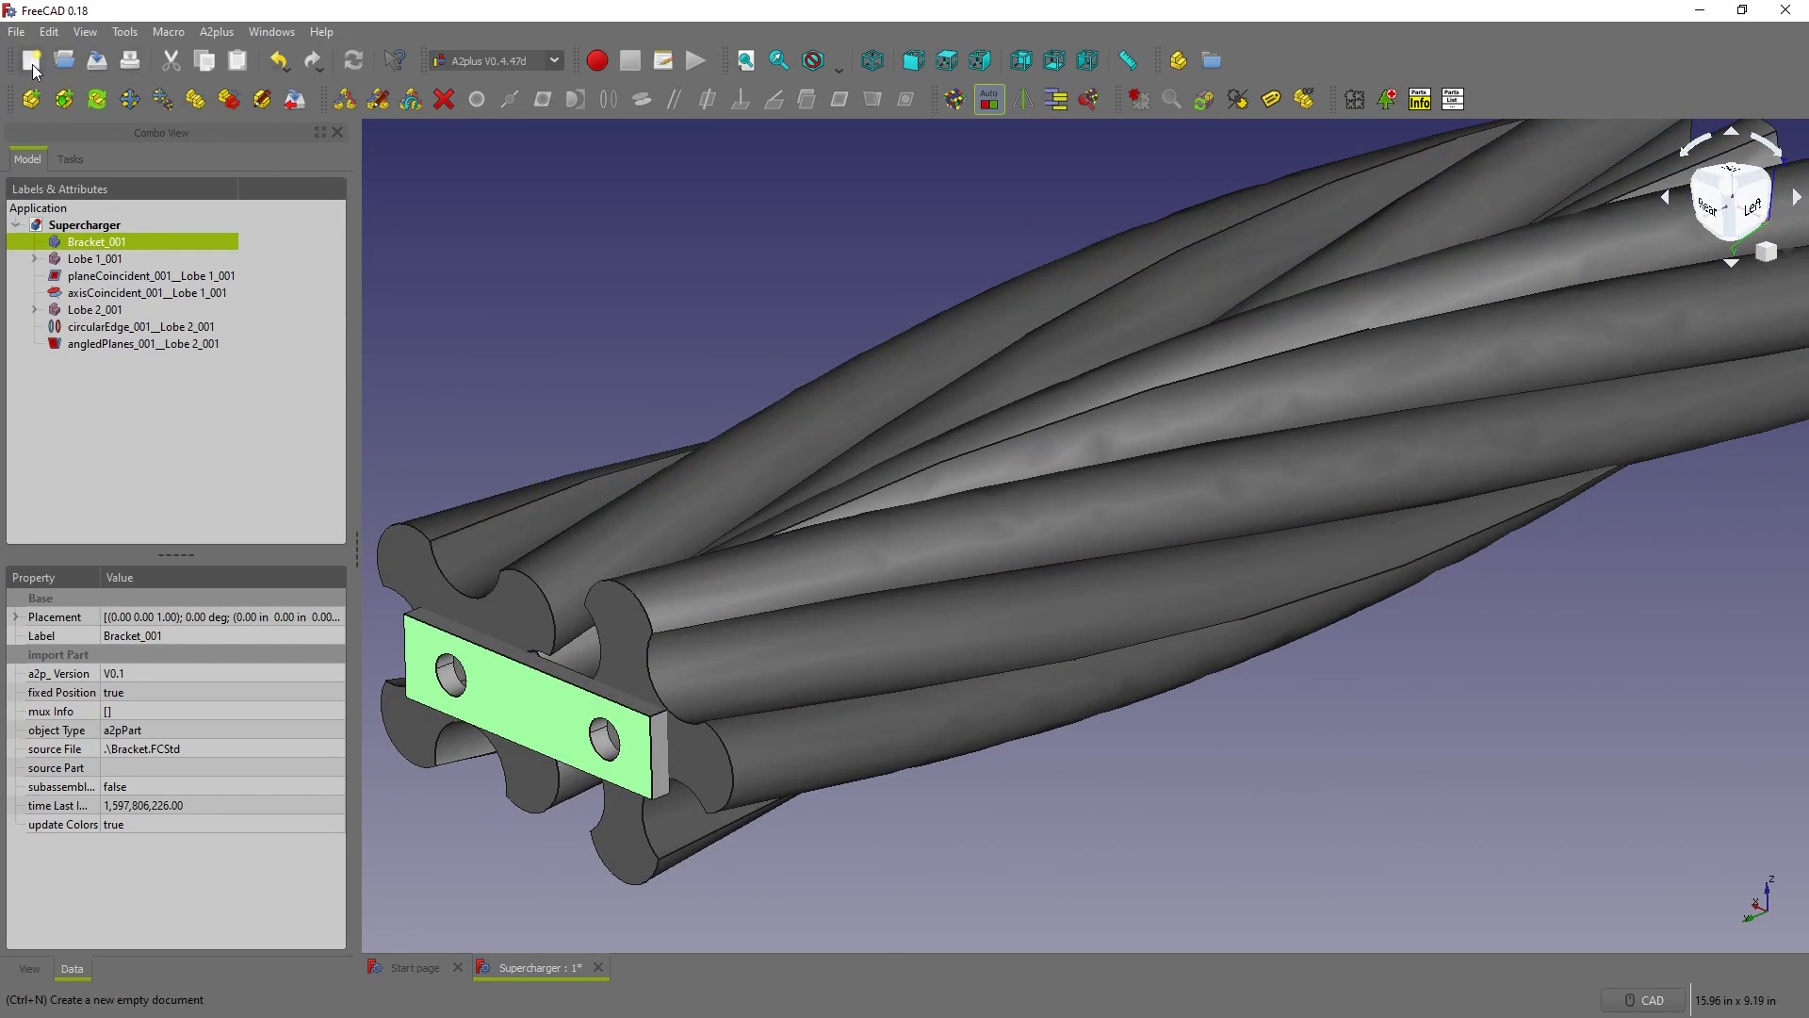
Step: Create a new document and start an empty Sketcher sketch on the XZ plane
click(33, 64)
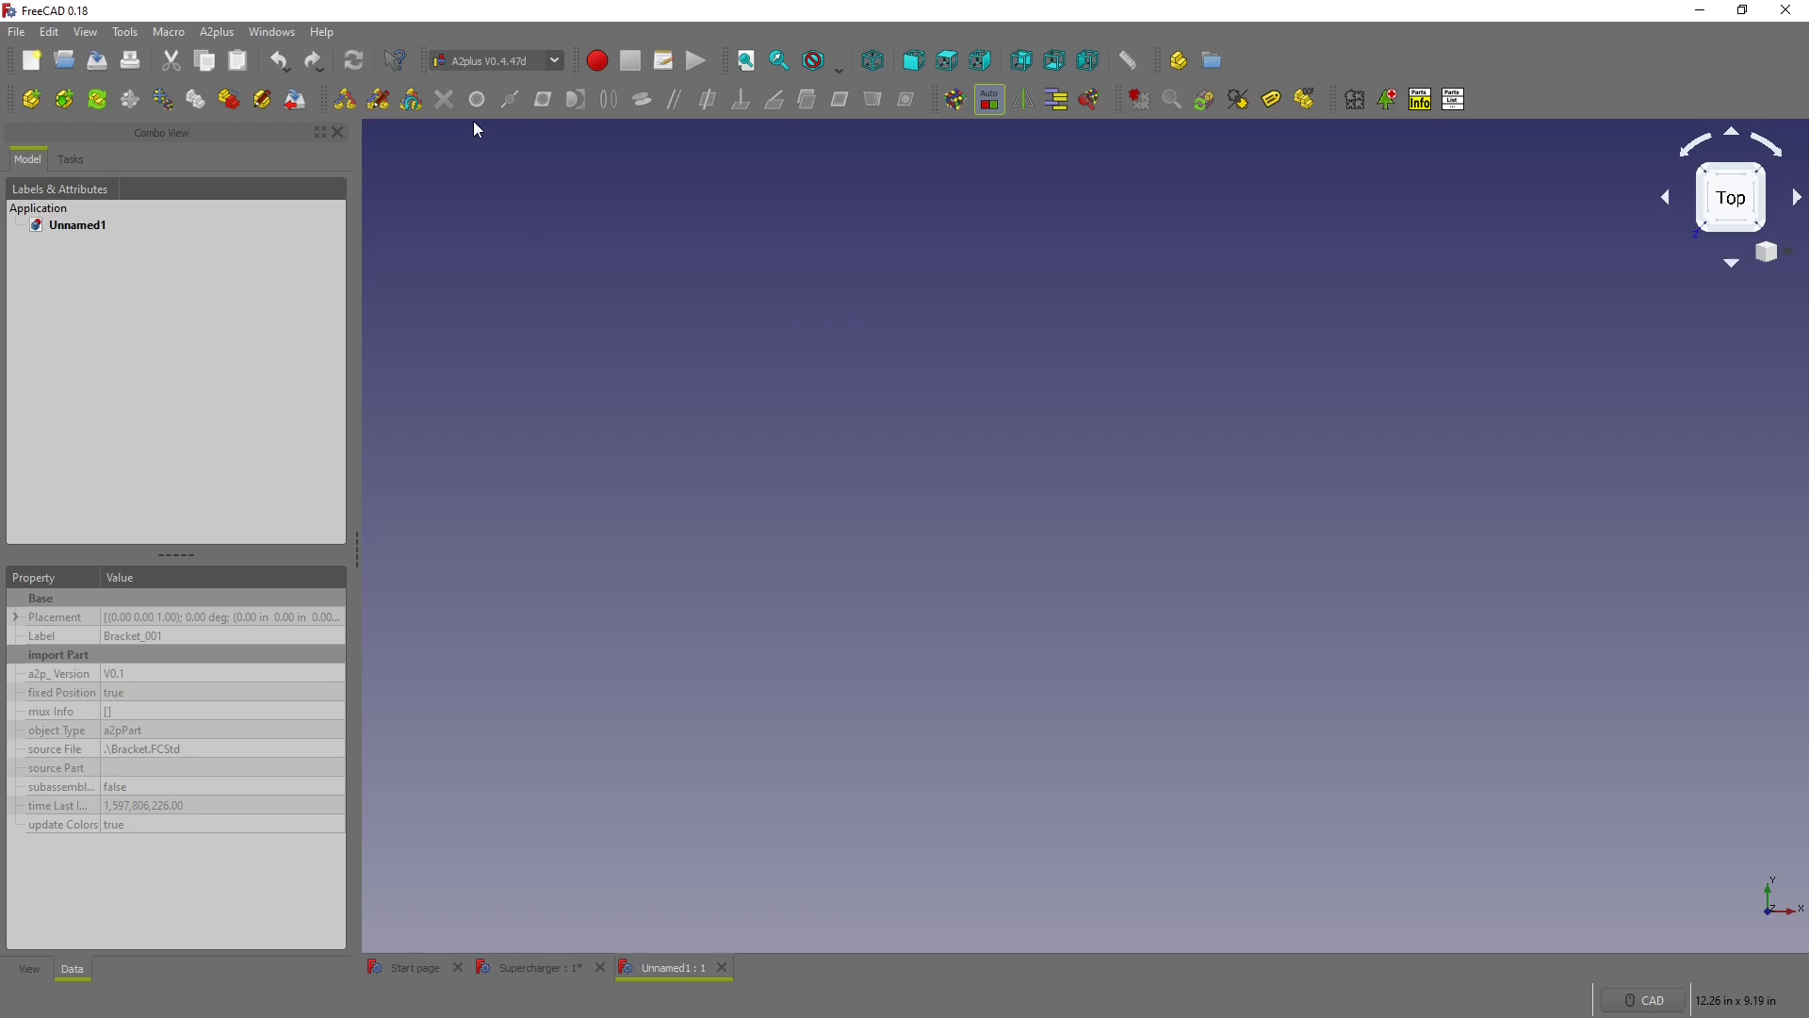
click(555, 57)
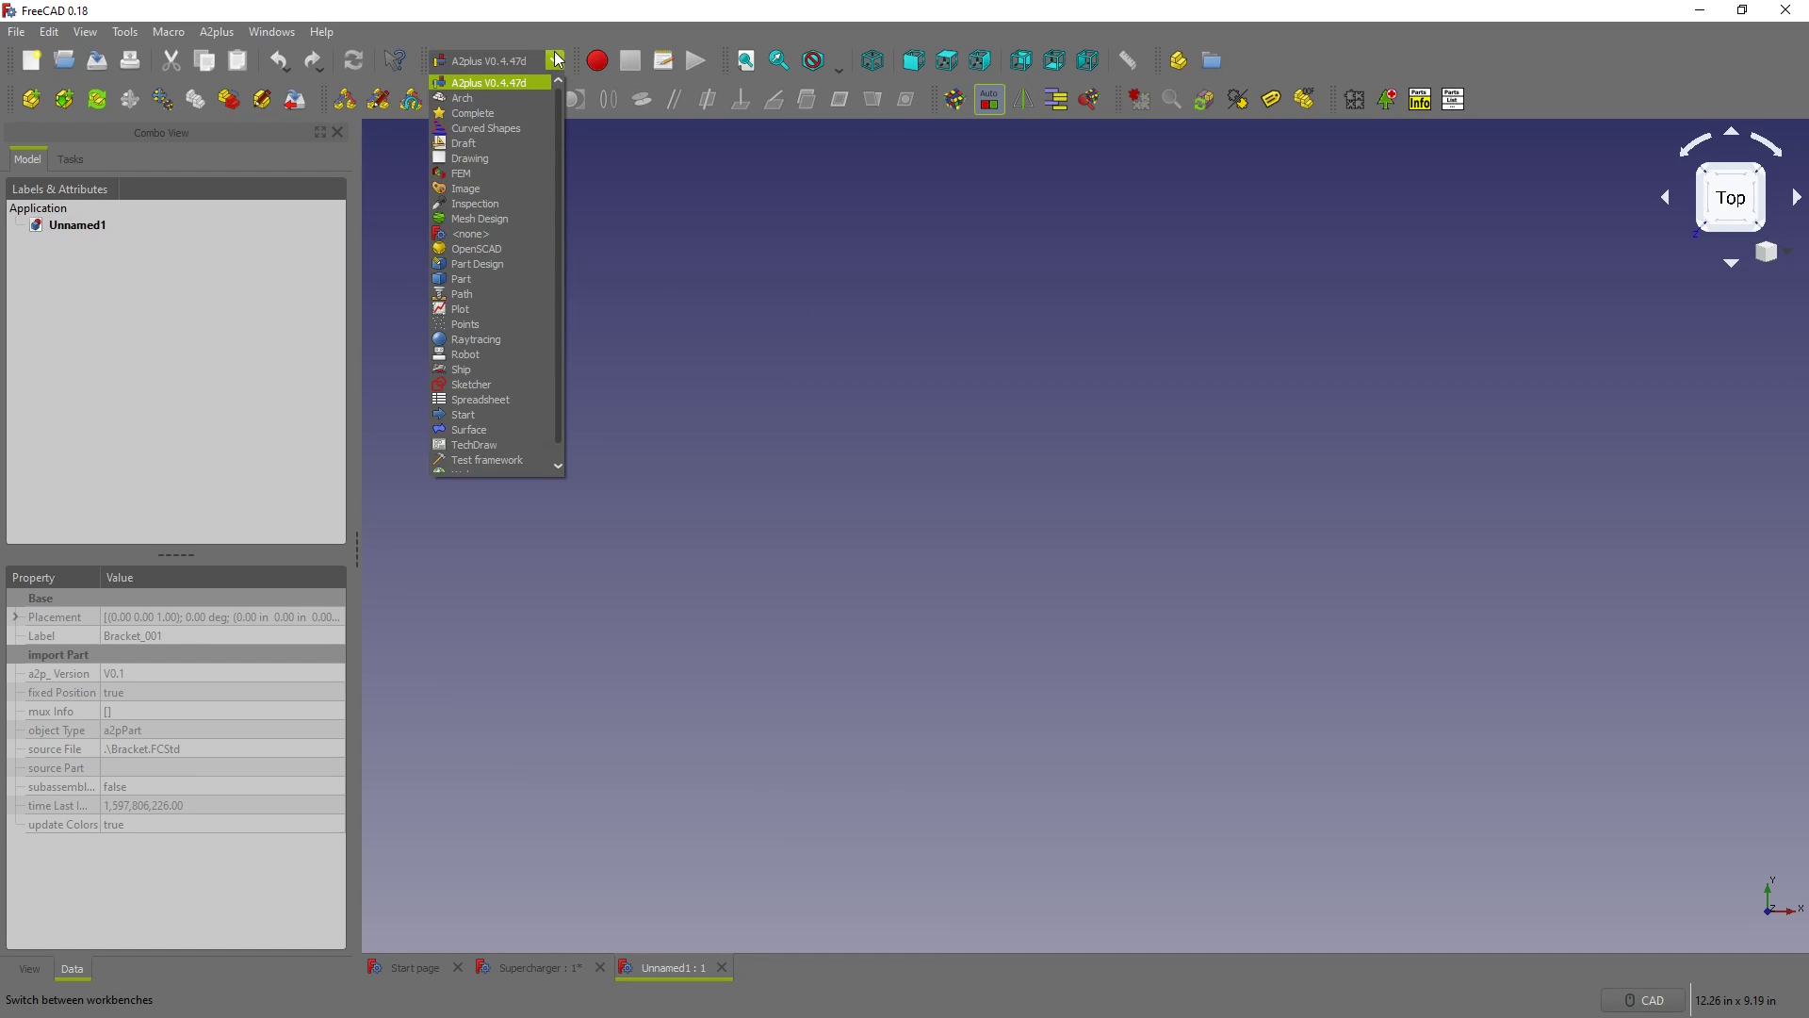
click(489, 385)
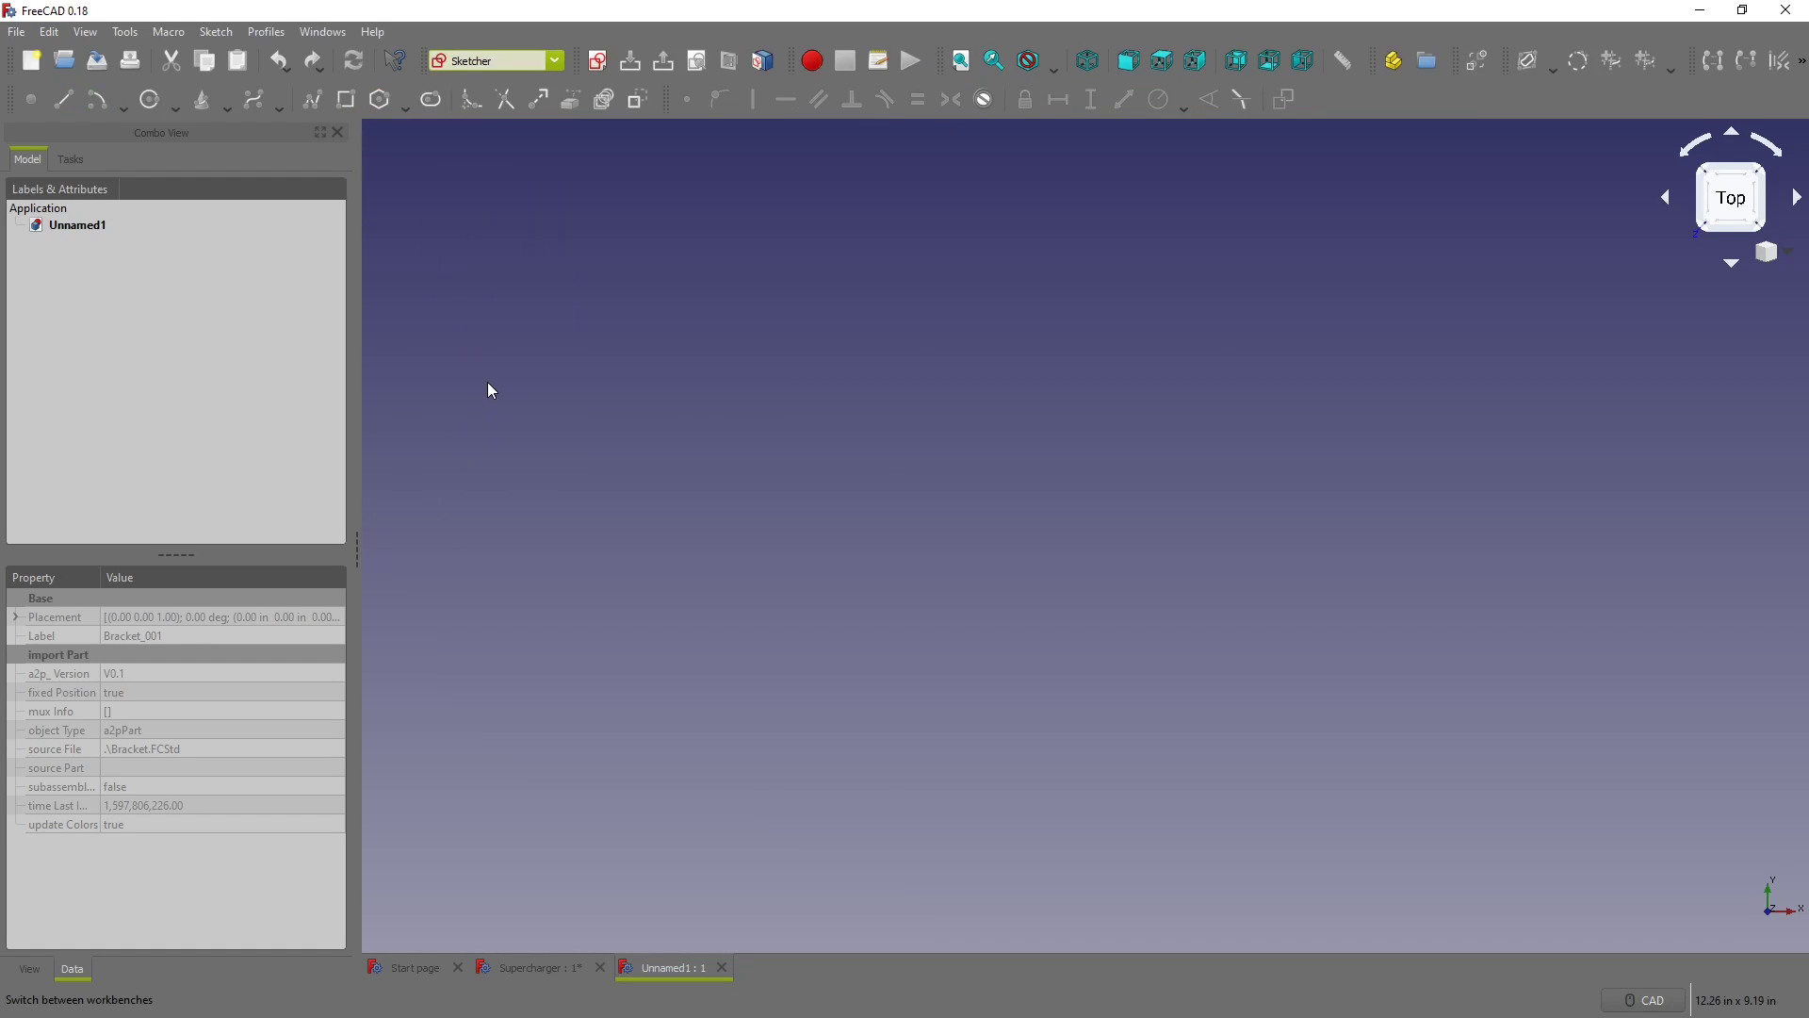
click(605, 64)
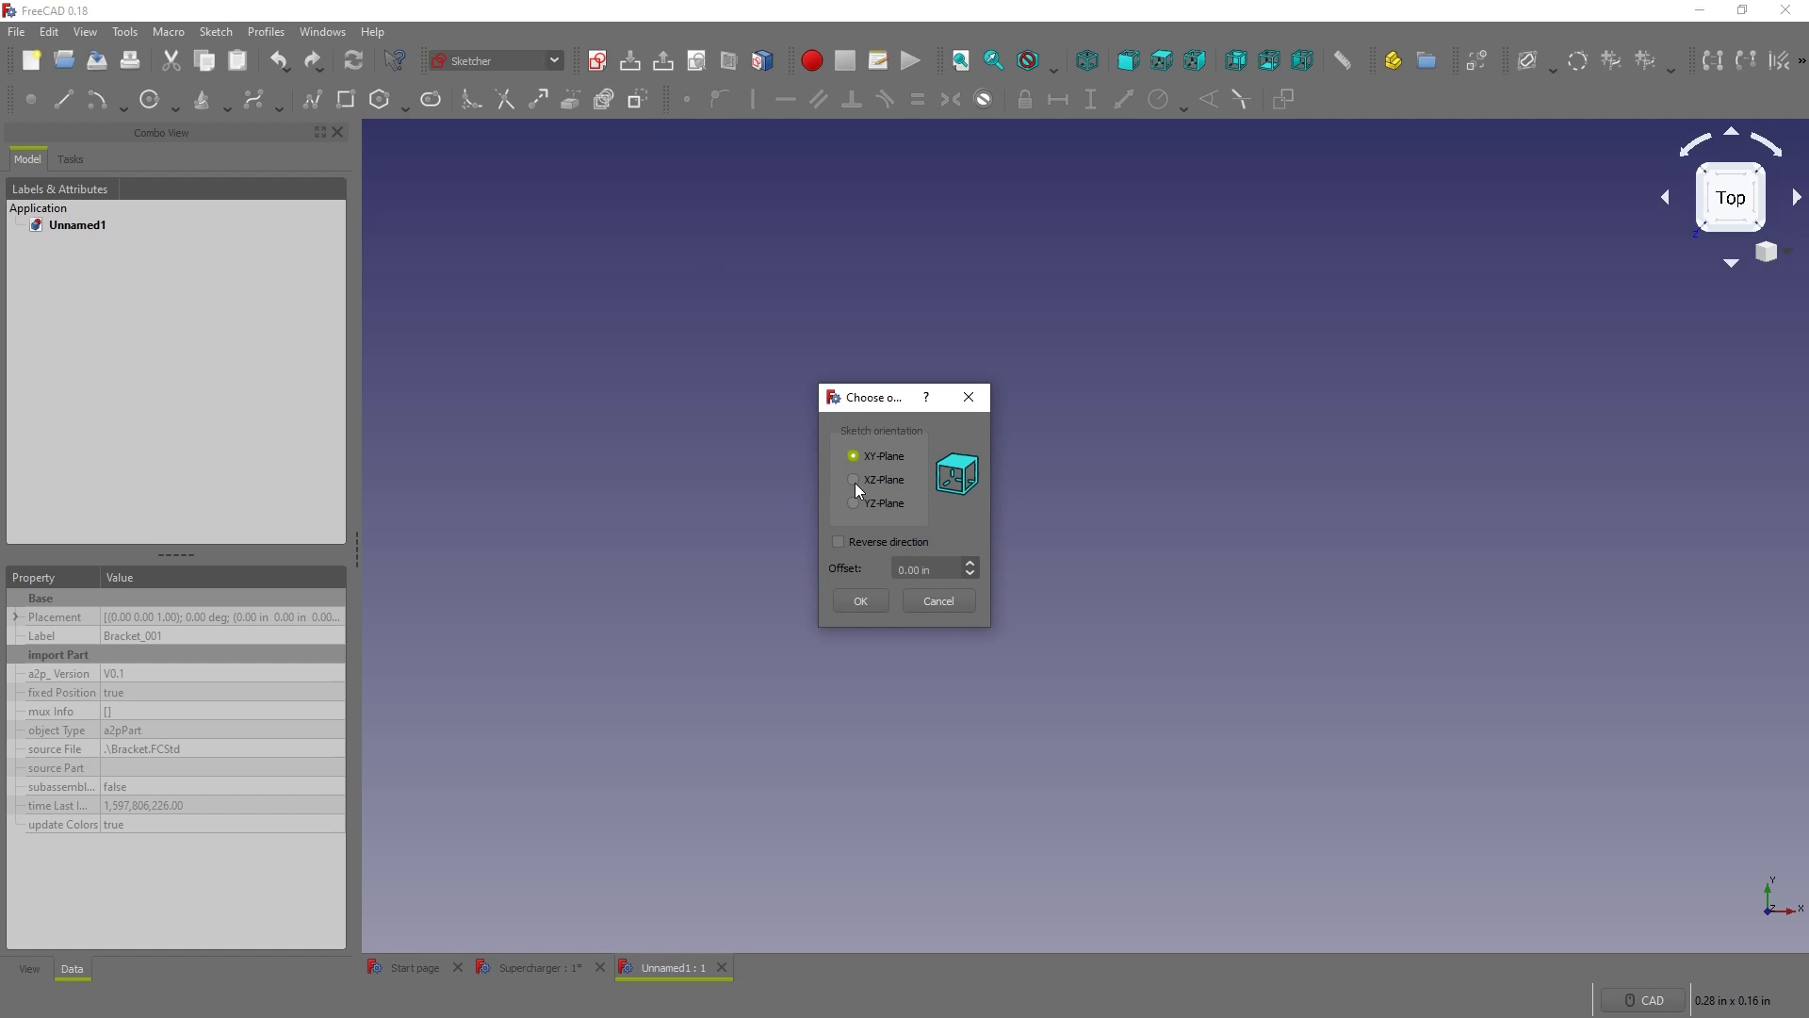
click(860, 601)
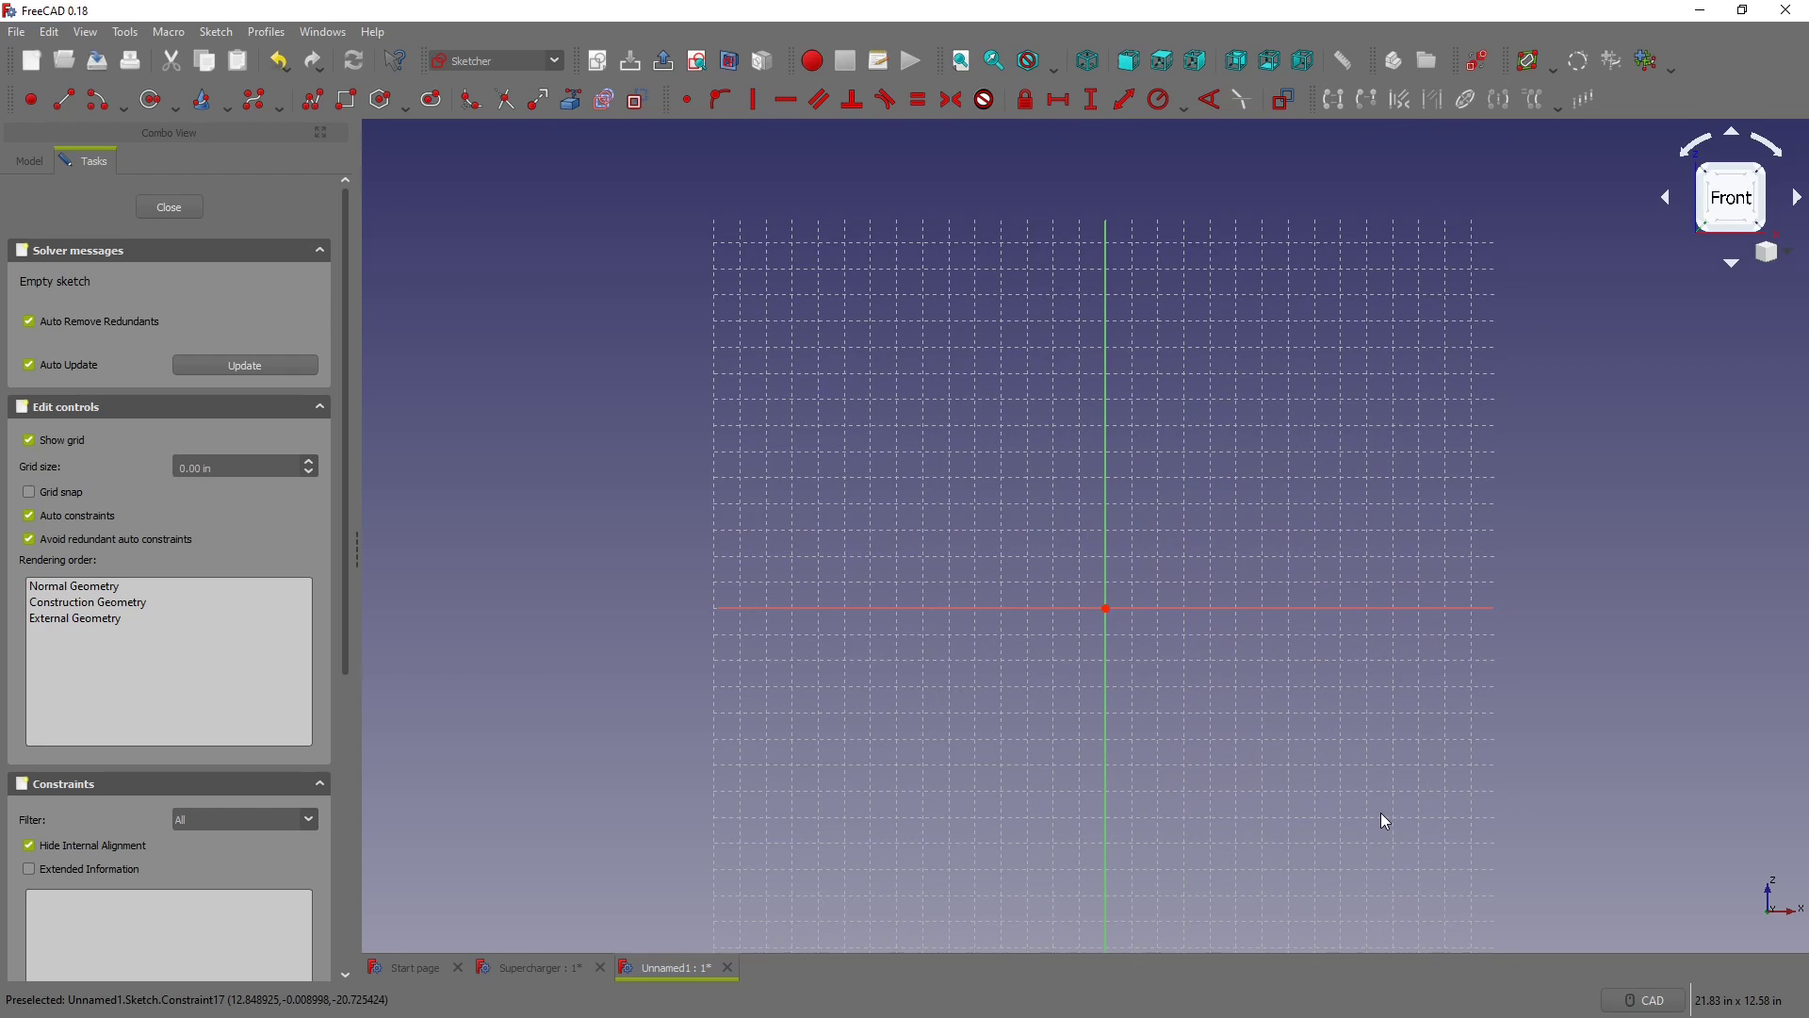
Step: Draw a centre arc on the vertical axis and make its two endpoints horizontal
scroll(1382, 812, up, 2)
click(97, 99)
click(975, 431)
click(851, 332)
click(1046, 297)
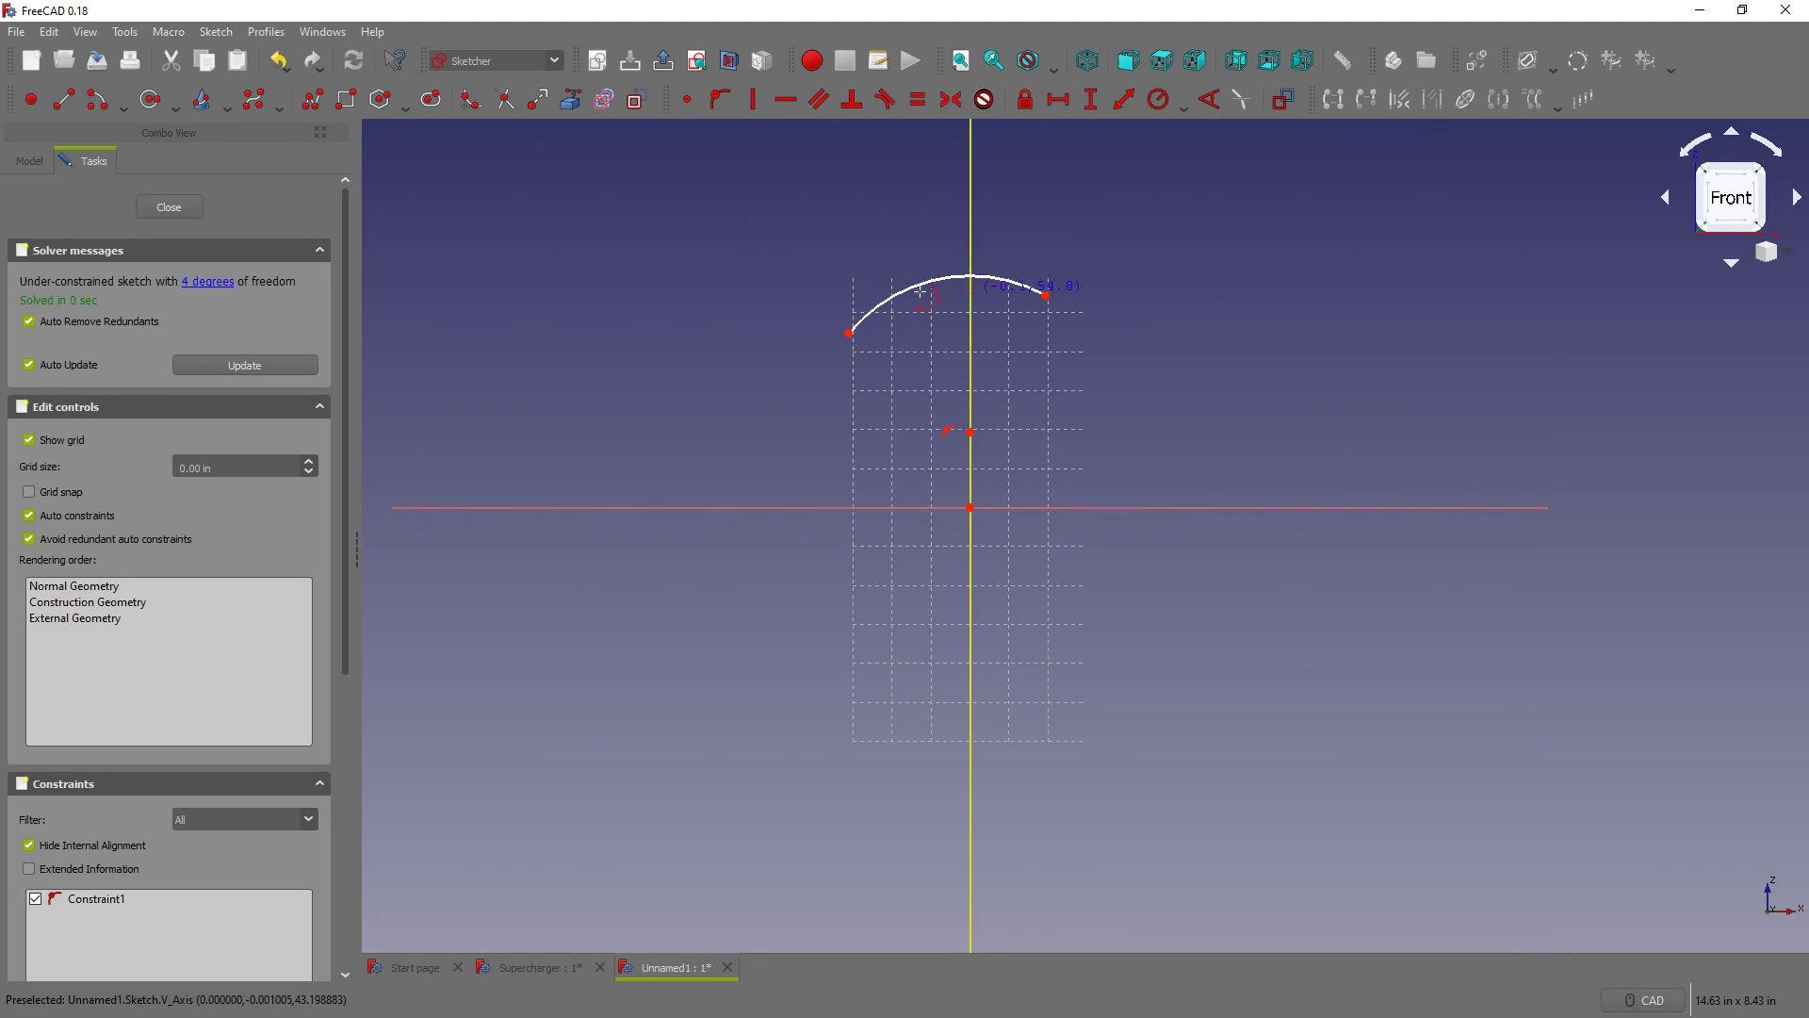
click(850, 334)
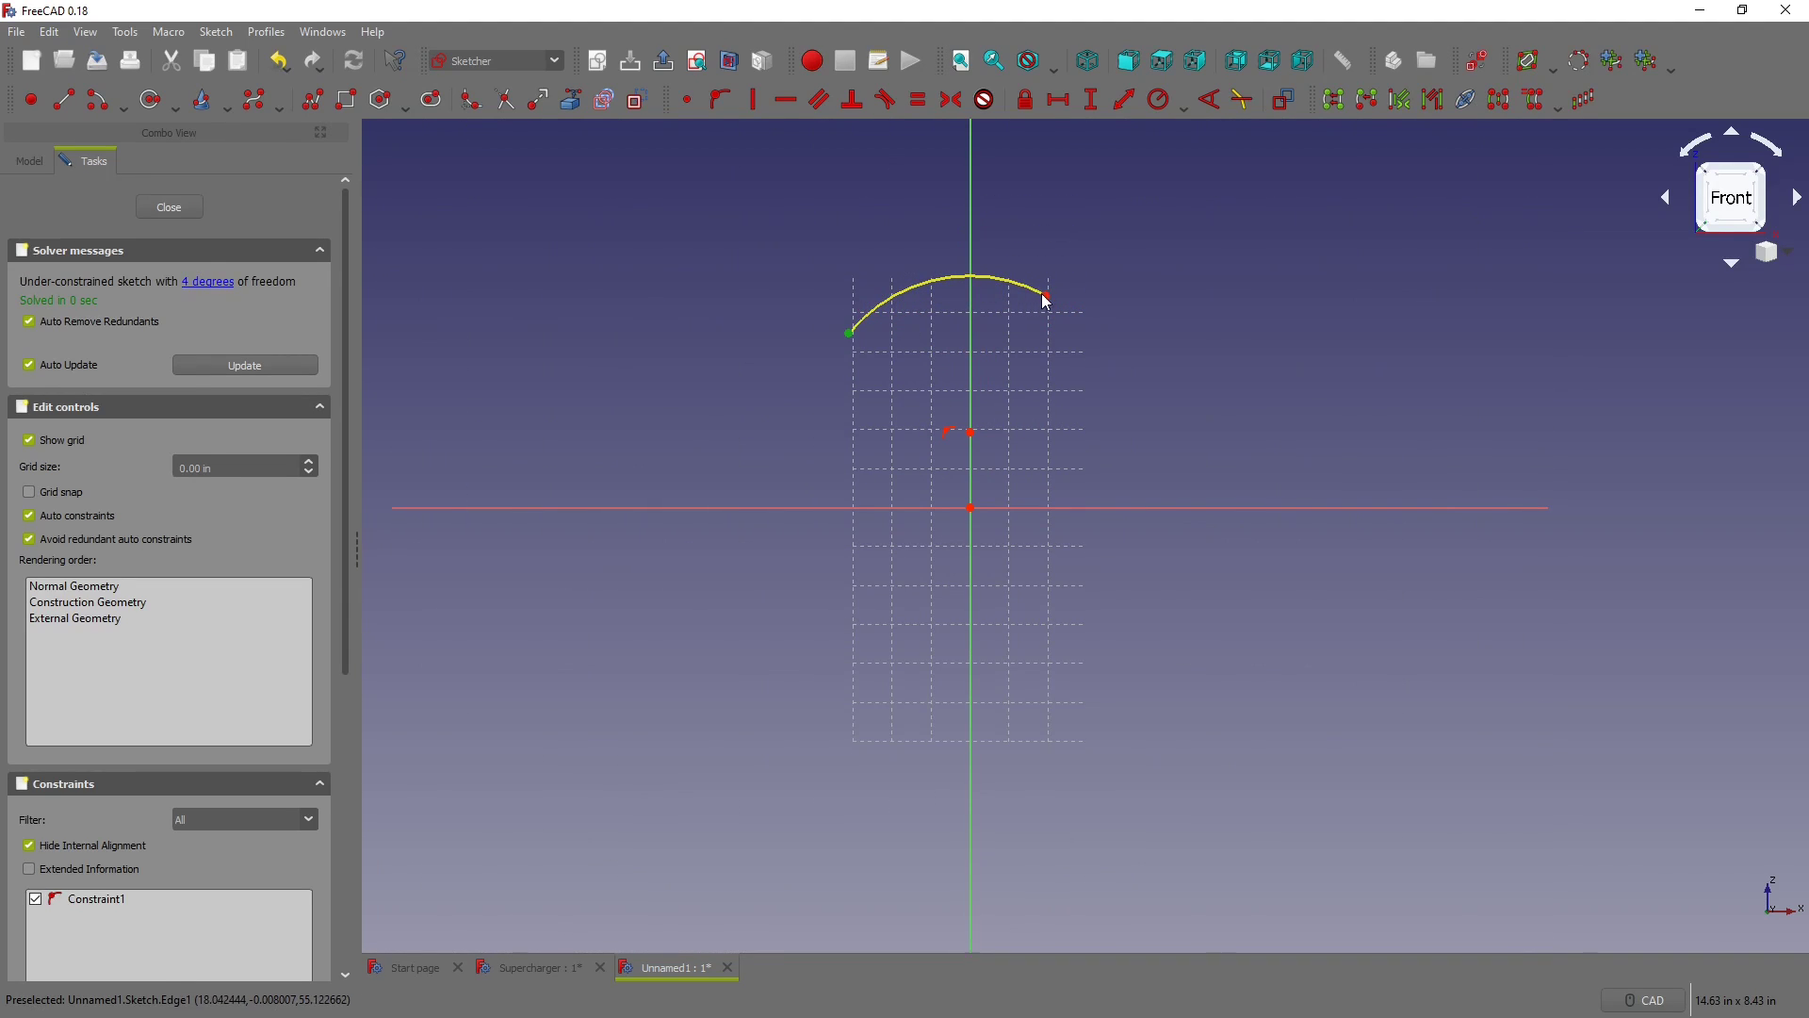
click(1048, 299)
key(h)
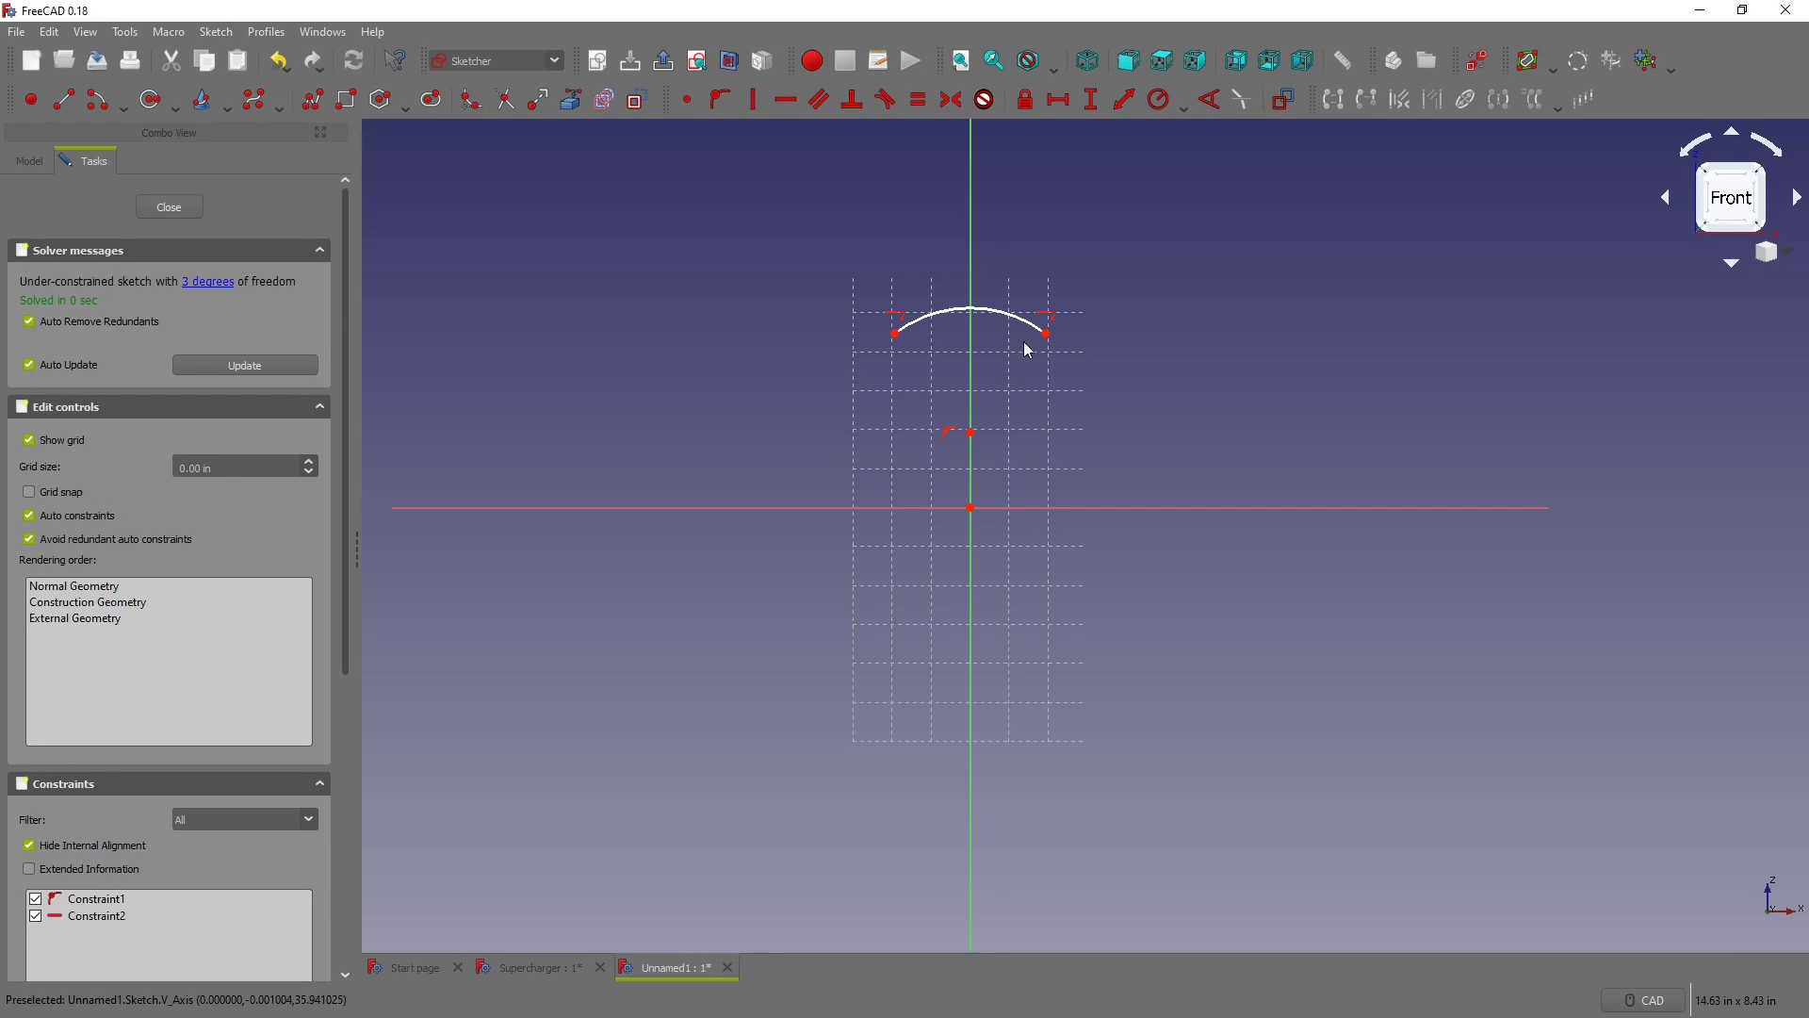
Step: Dimension the arc 1.1 in wide with its centre 1.25 in above the origin
key(l)
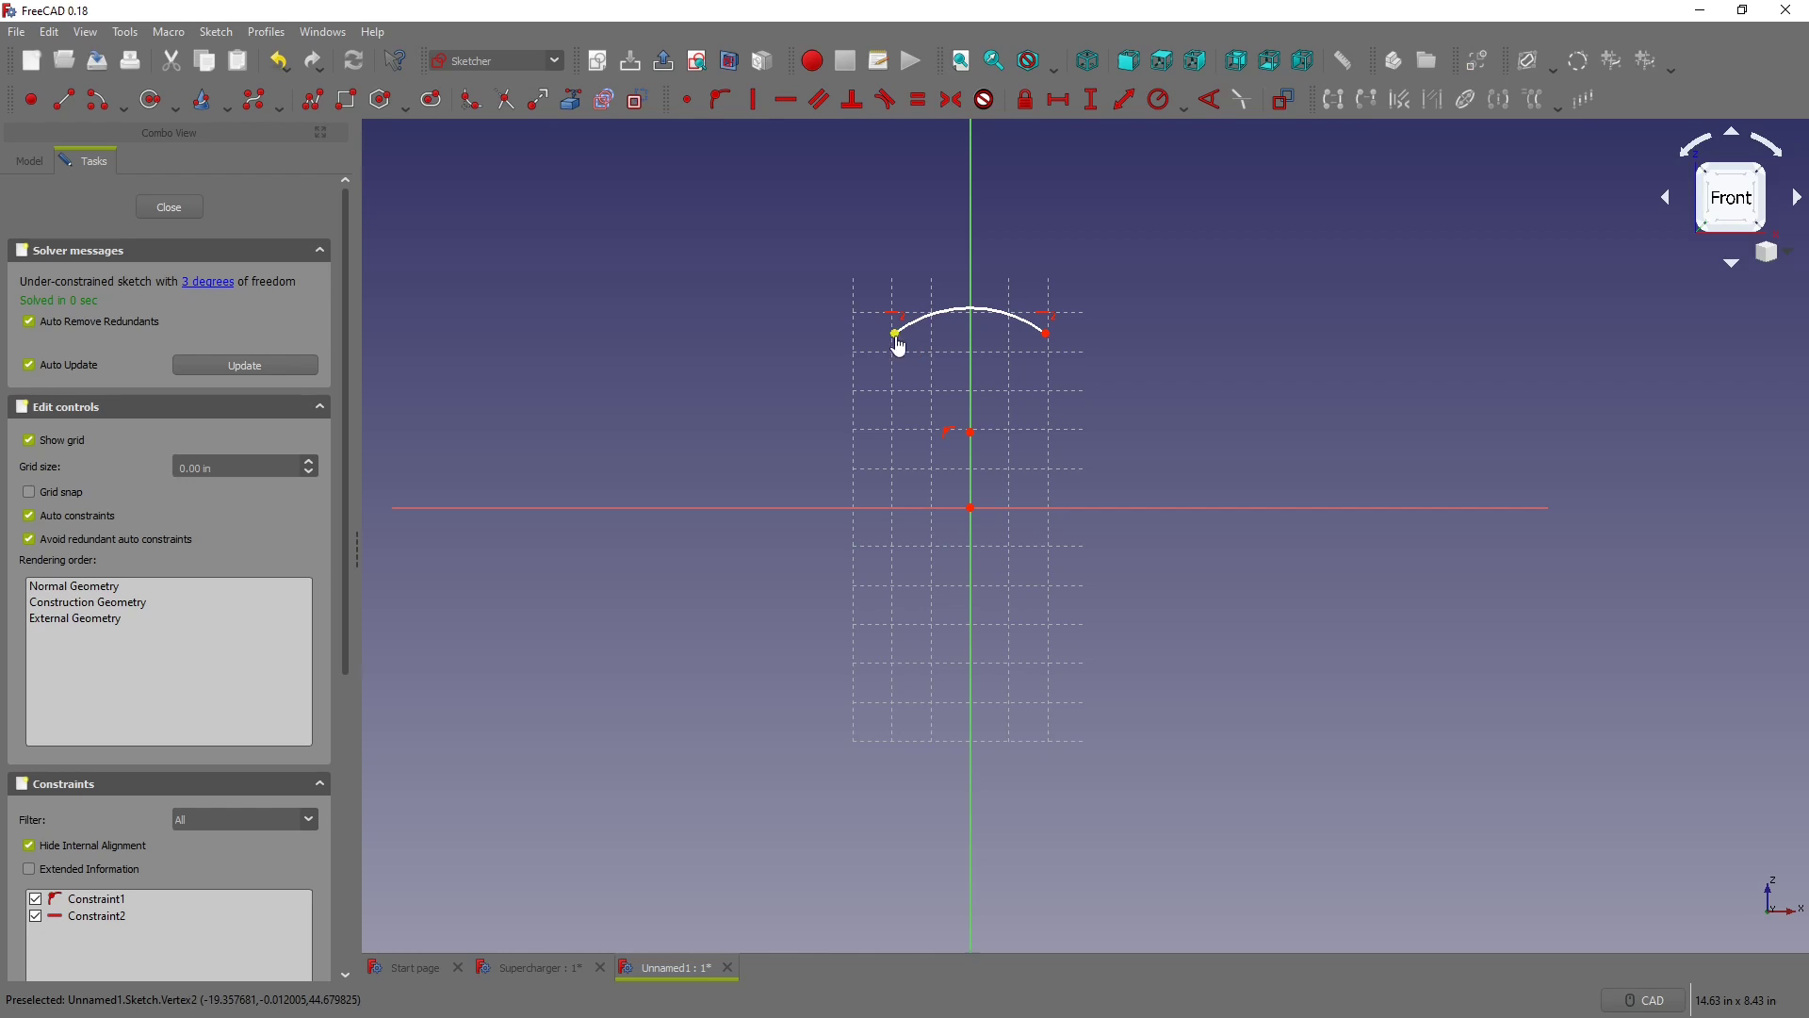
click(896, 334)
click(1043, 330)
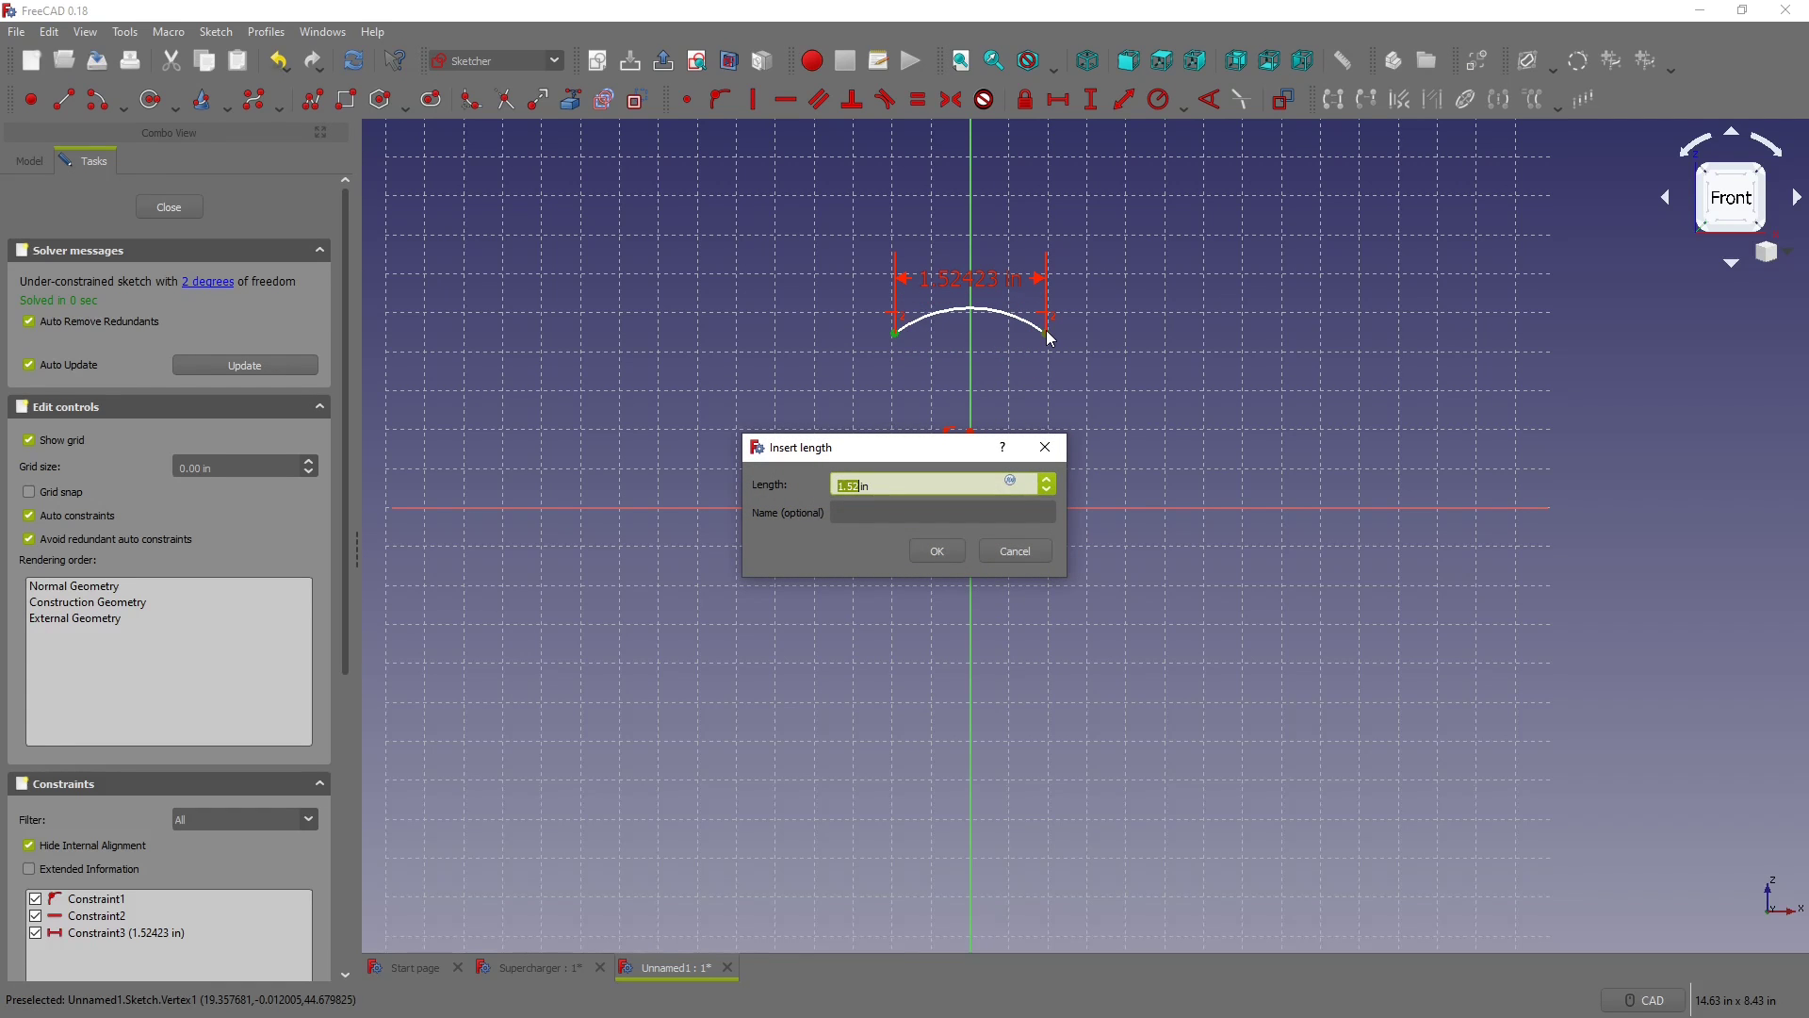
text(1.1)
key(Return)
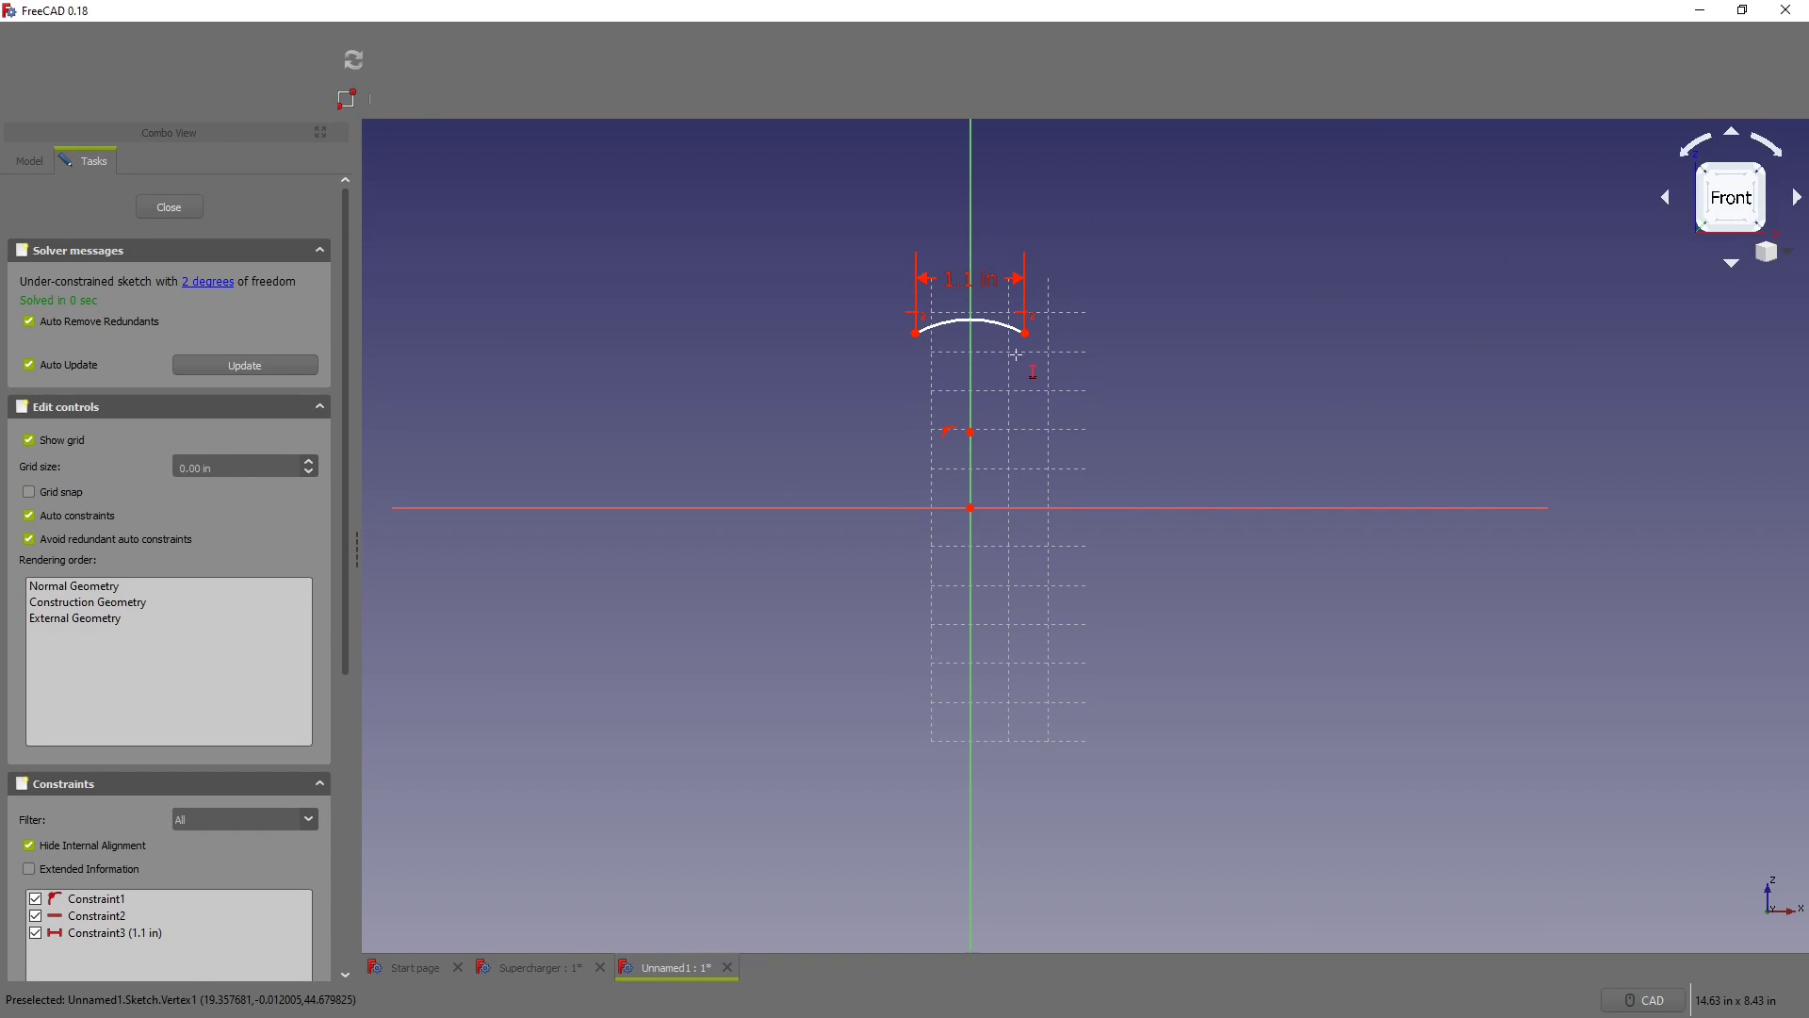
click(971, 432)
click(975, 507)
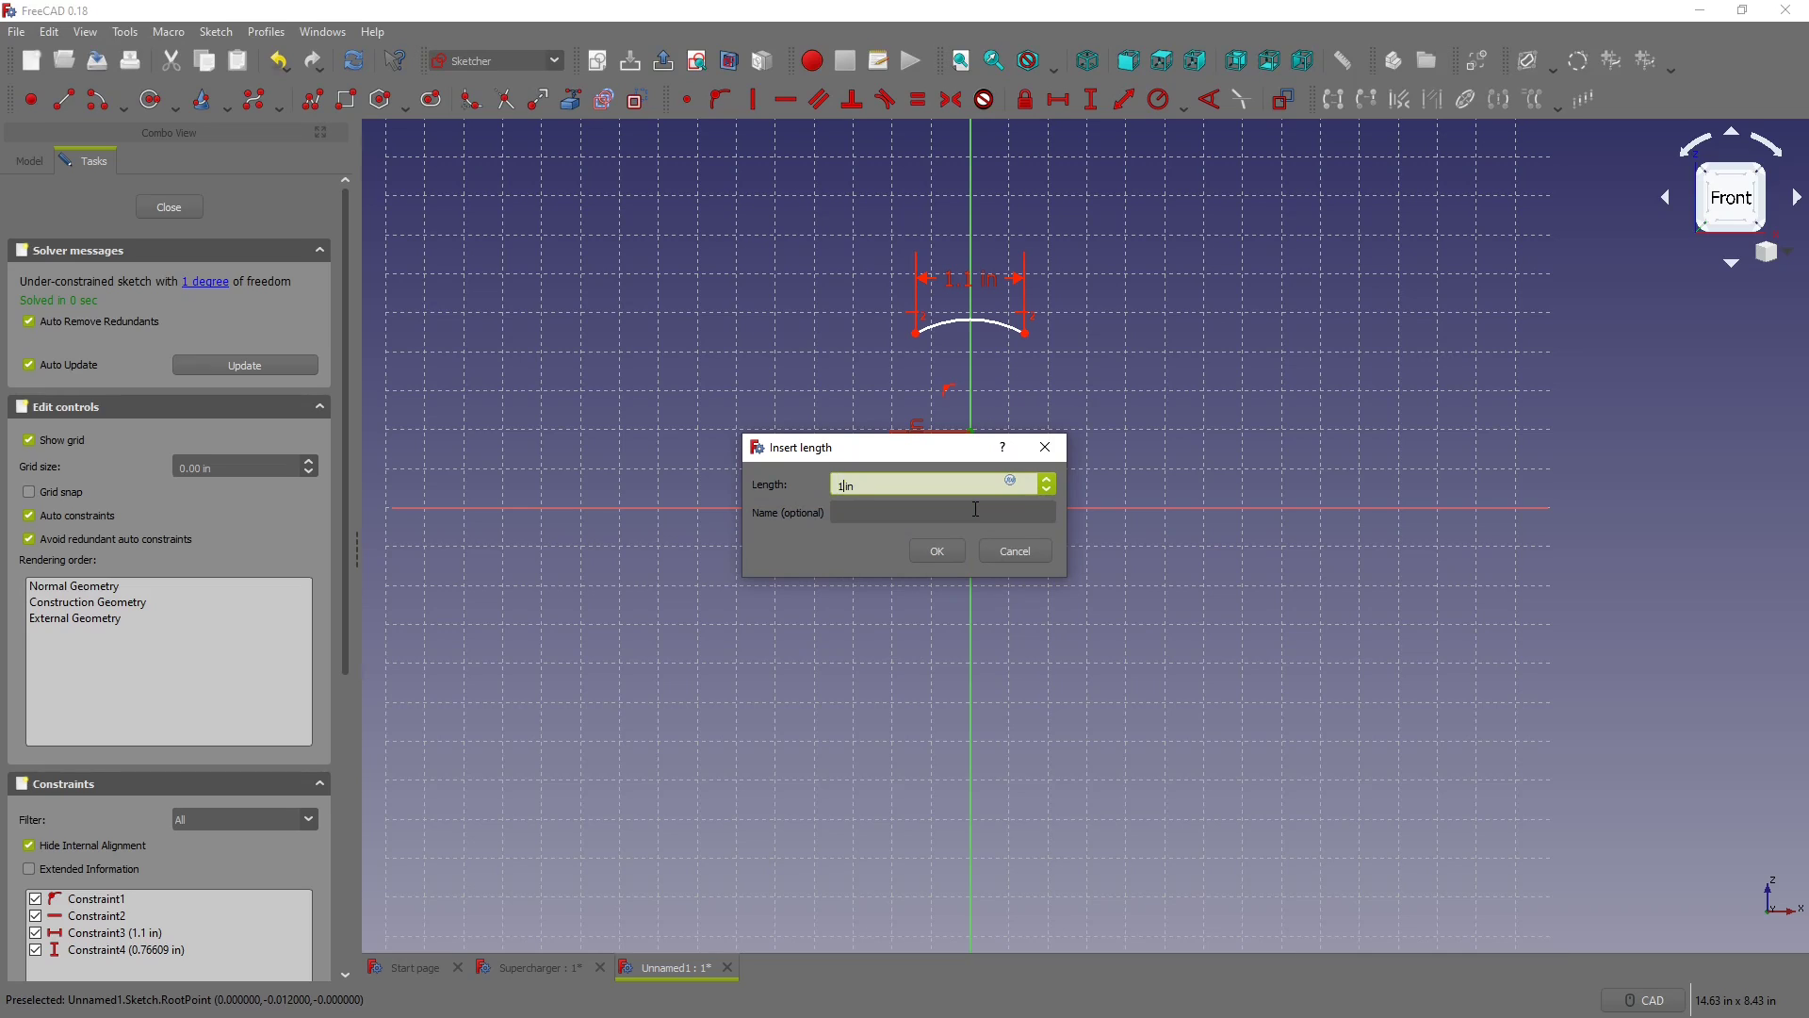
text(1.25)
key(Return)
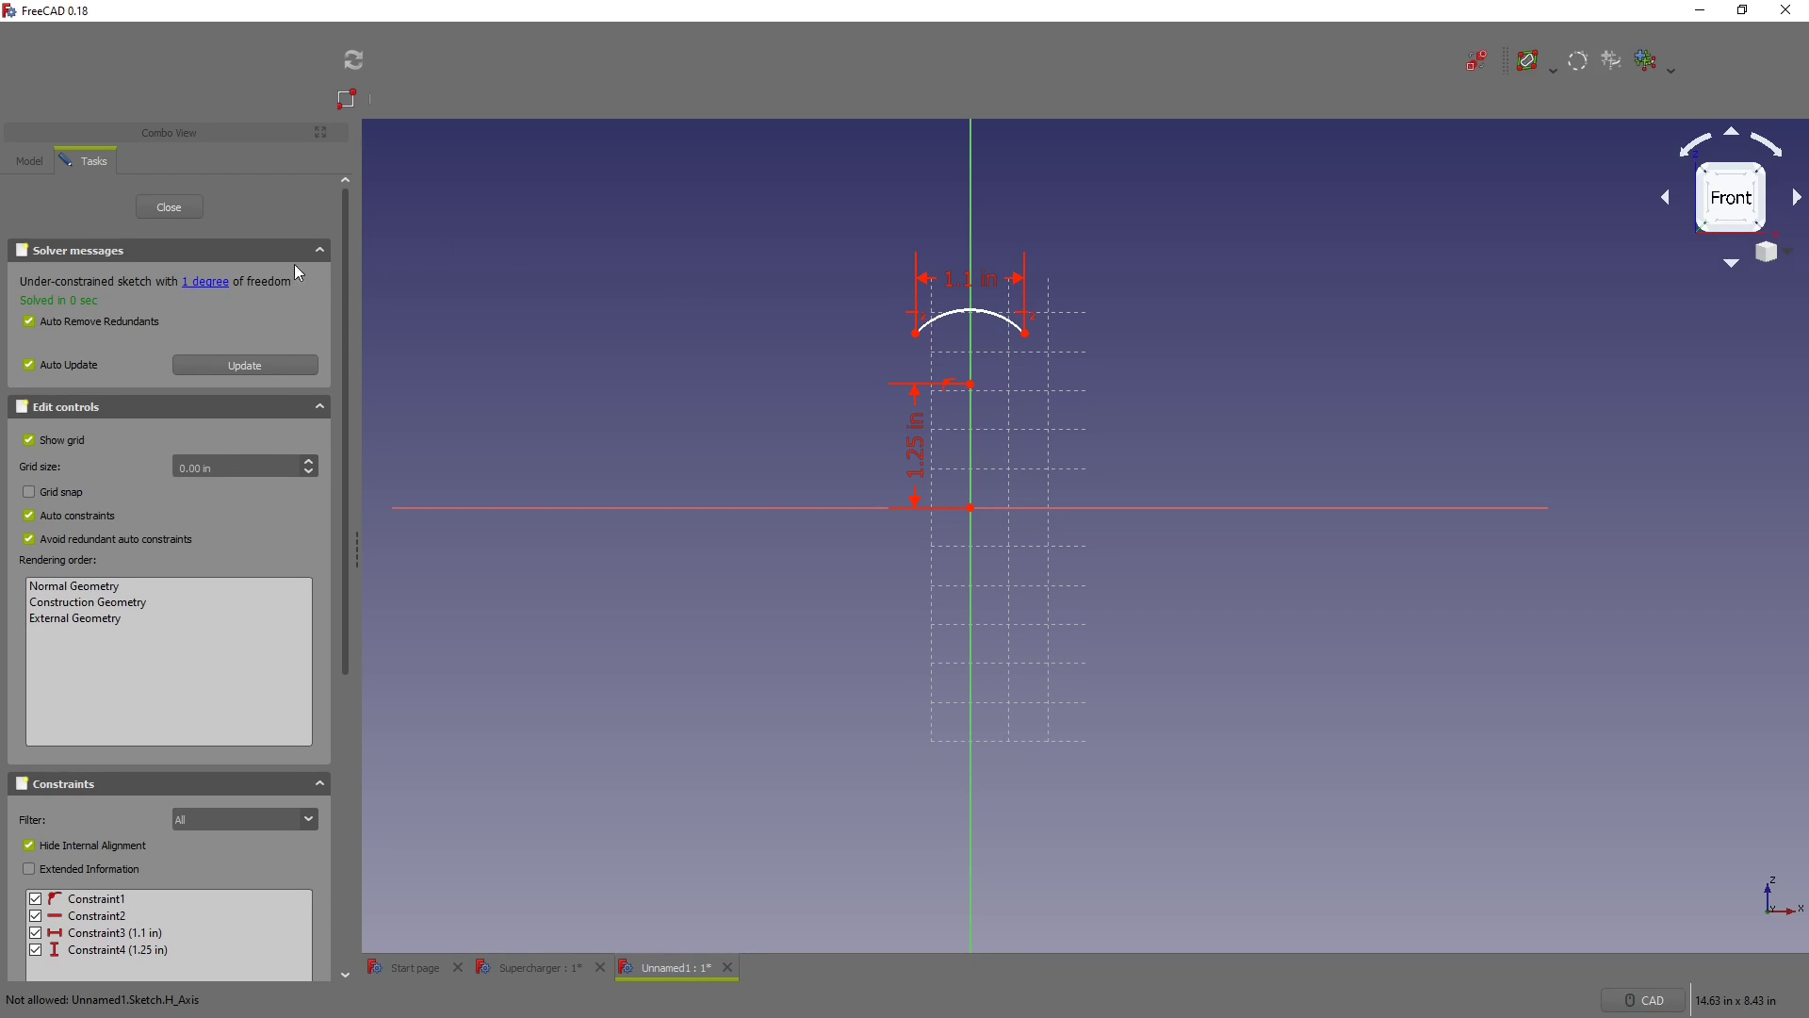
Step: Drag the arc endpoints to check the sketch's remaining freedom
click(228, 283)
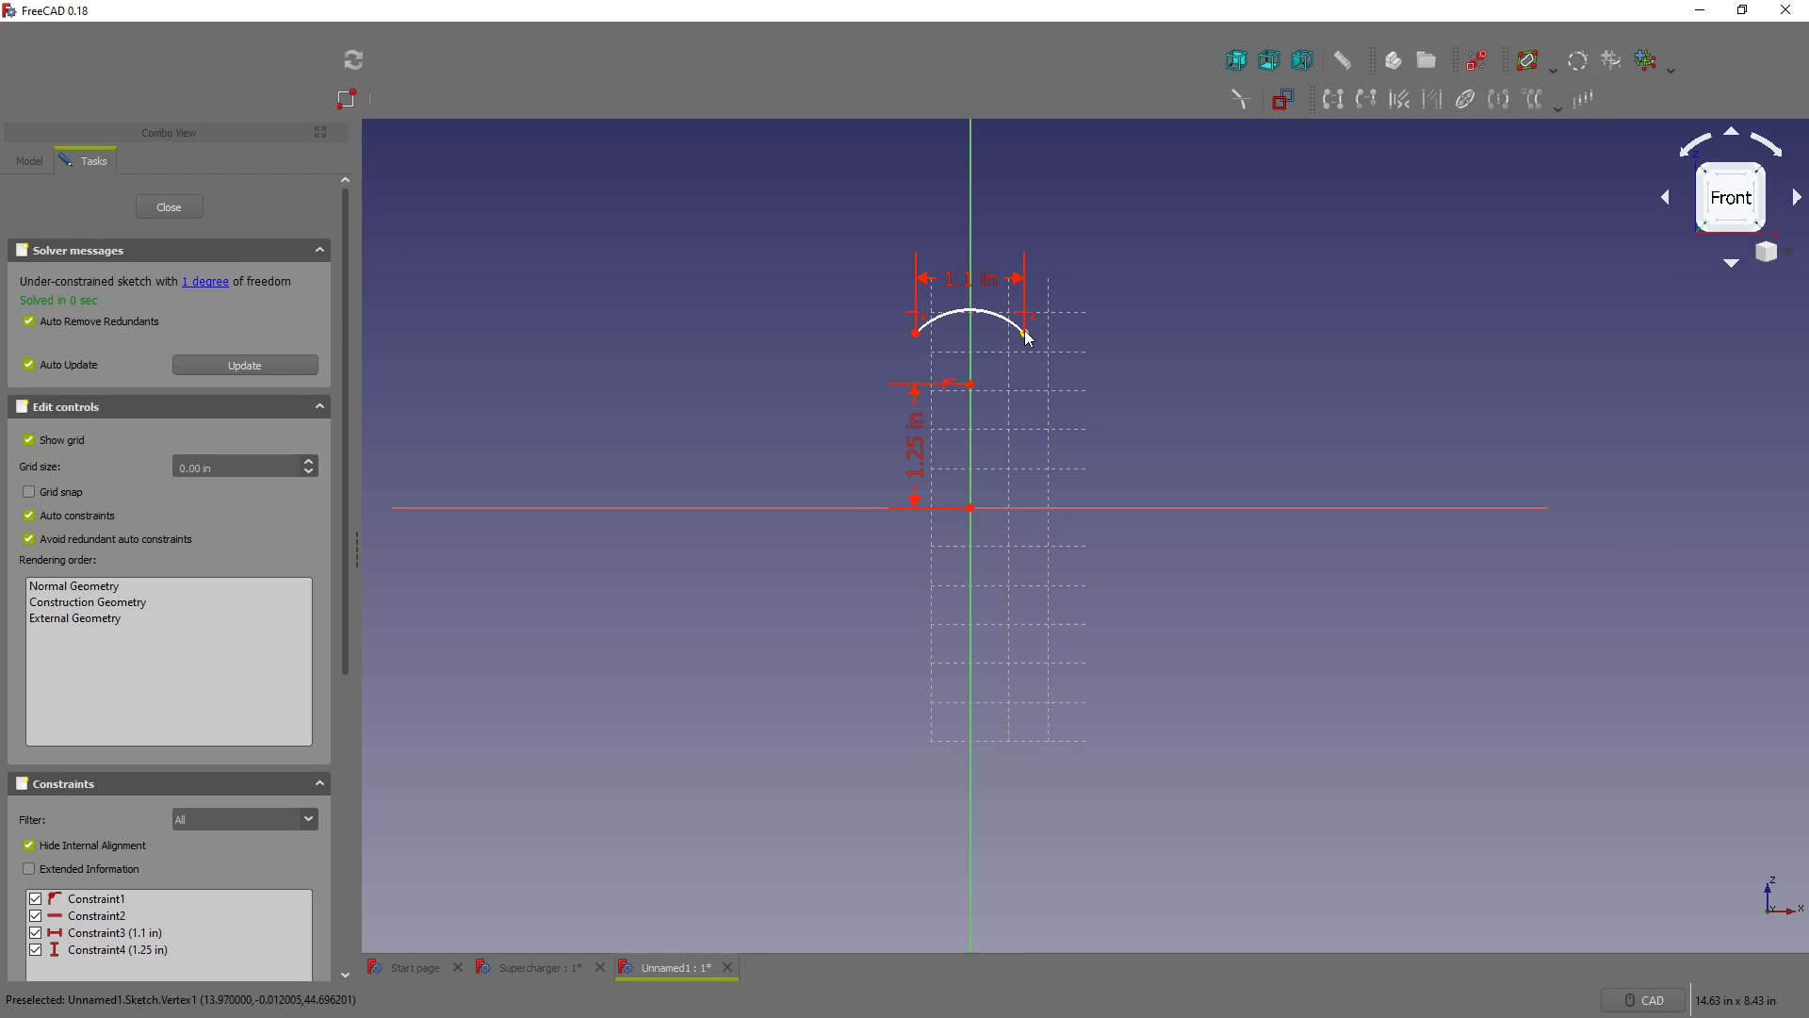
mouse_move(1027, 336)
mouse_down()
mouse_move(1035, 374)
mouse_move(1066, 274)
mouse_up()
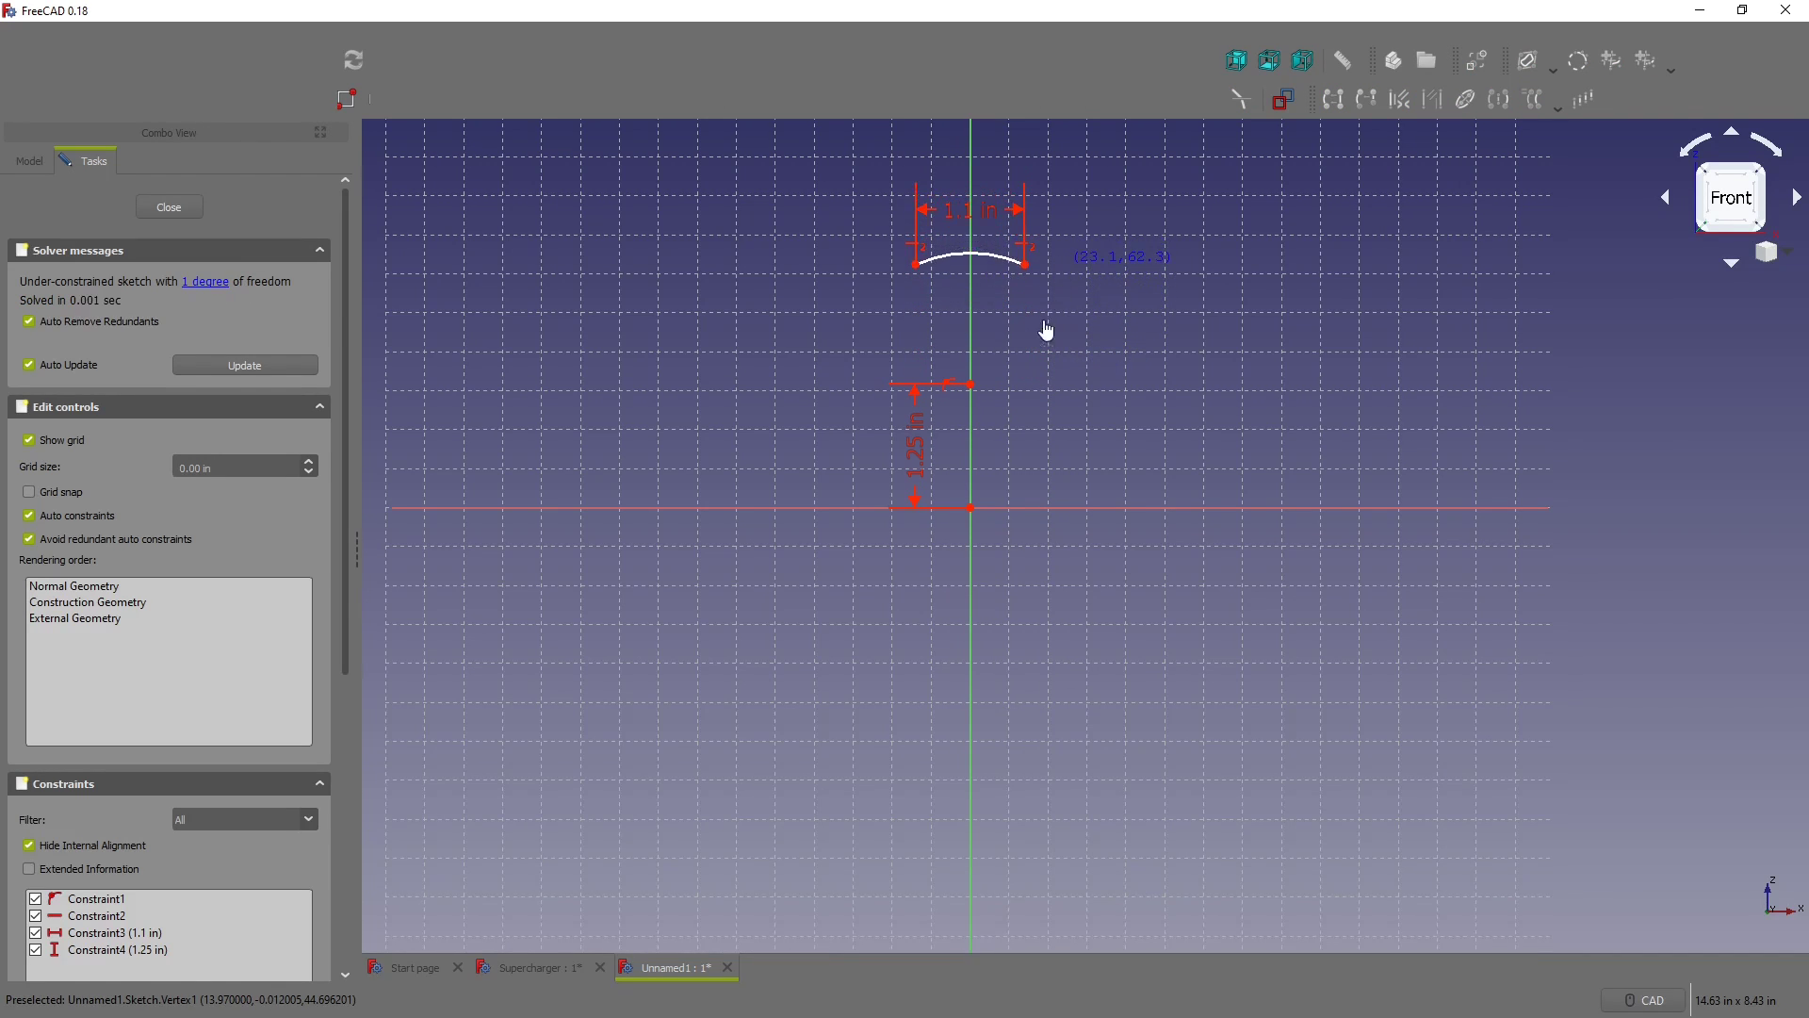
mouse_move(916, 269)
mouse_down()
mouse_move(915, 347)
mouse_move(800, 496)
mouse_move(877, 358)
mouse_move(888, 367)
mouse_up()
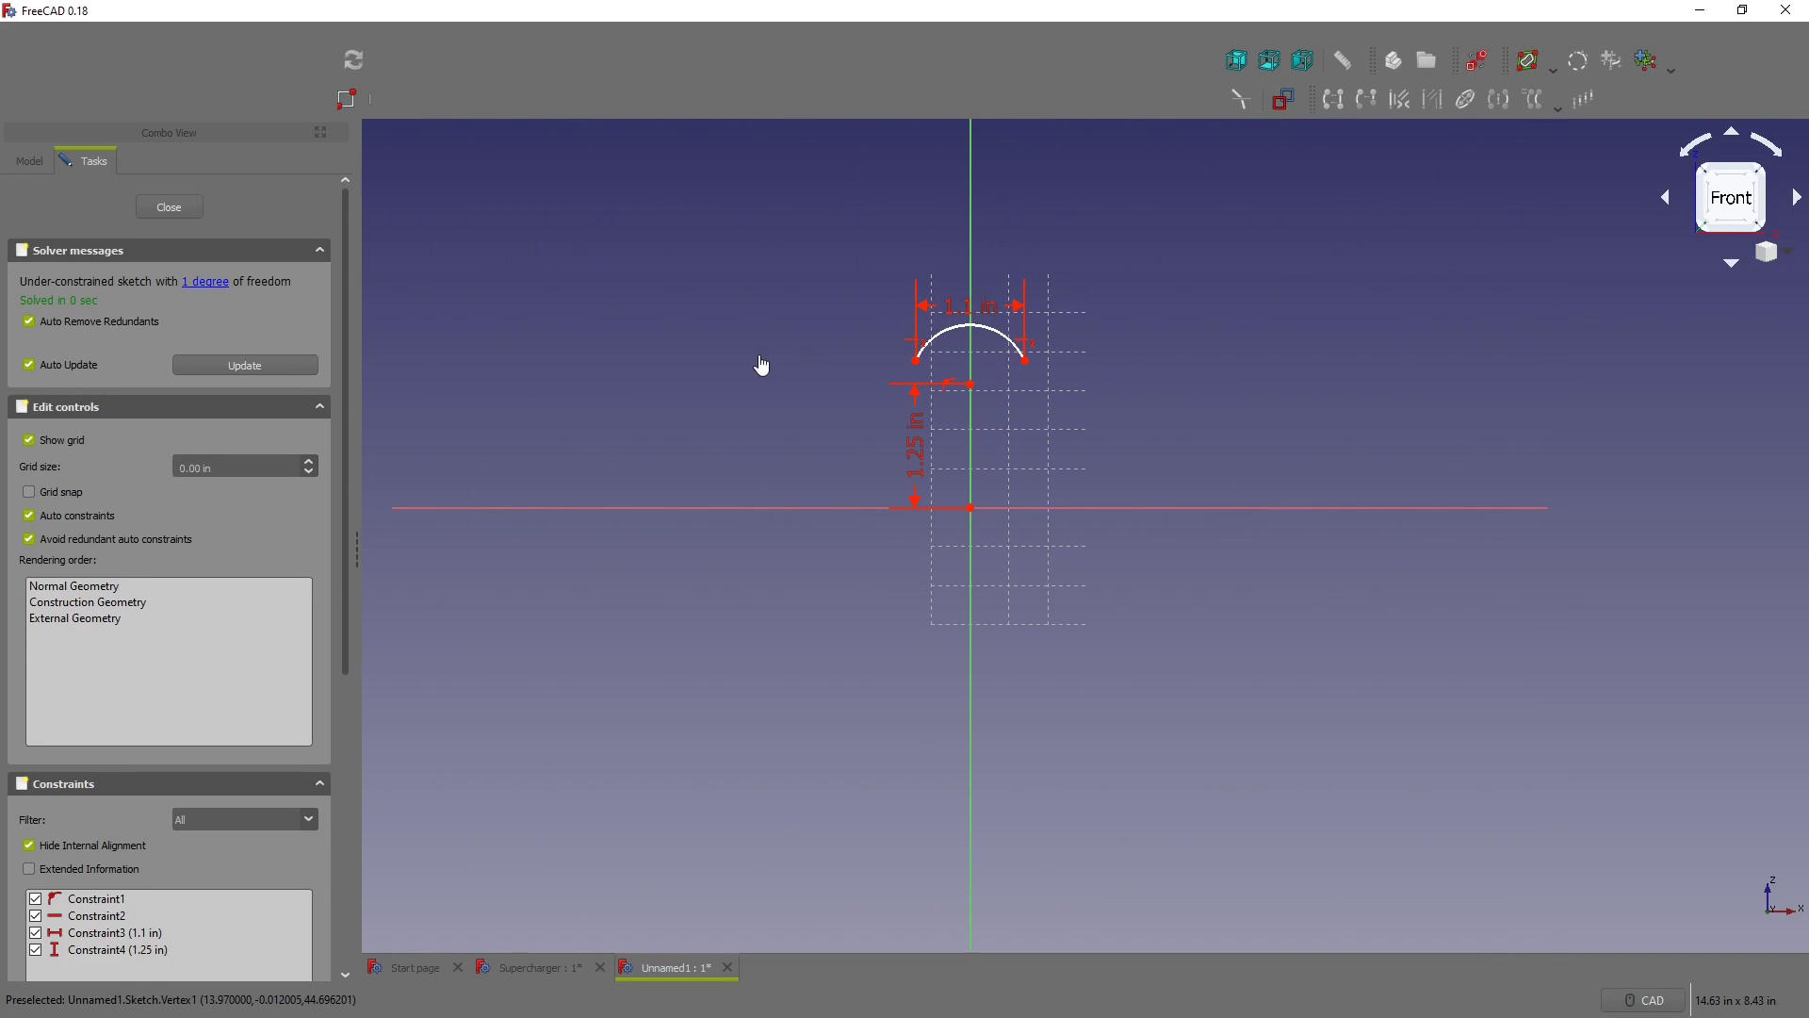
Step: Draw a second centre arc from the first arc's right endpoint down to the lower right
click(103, 109)
click(1175, 407)
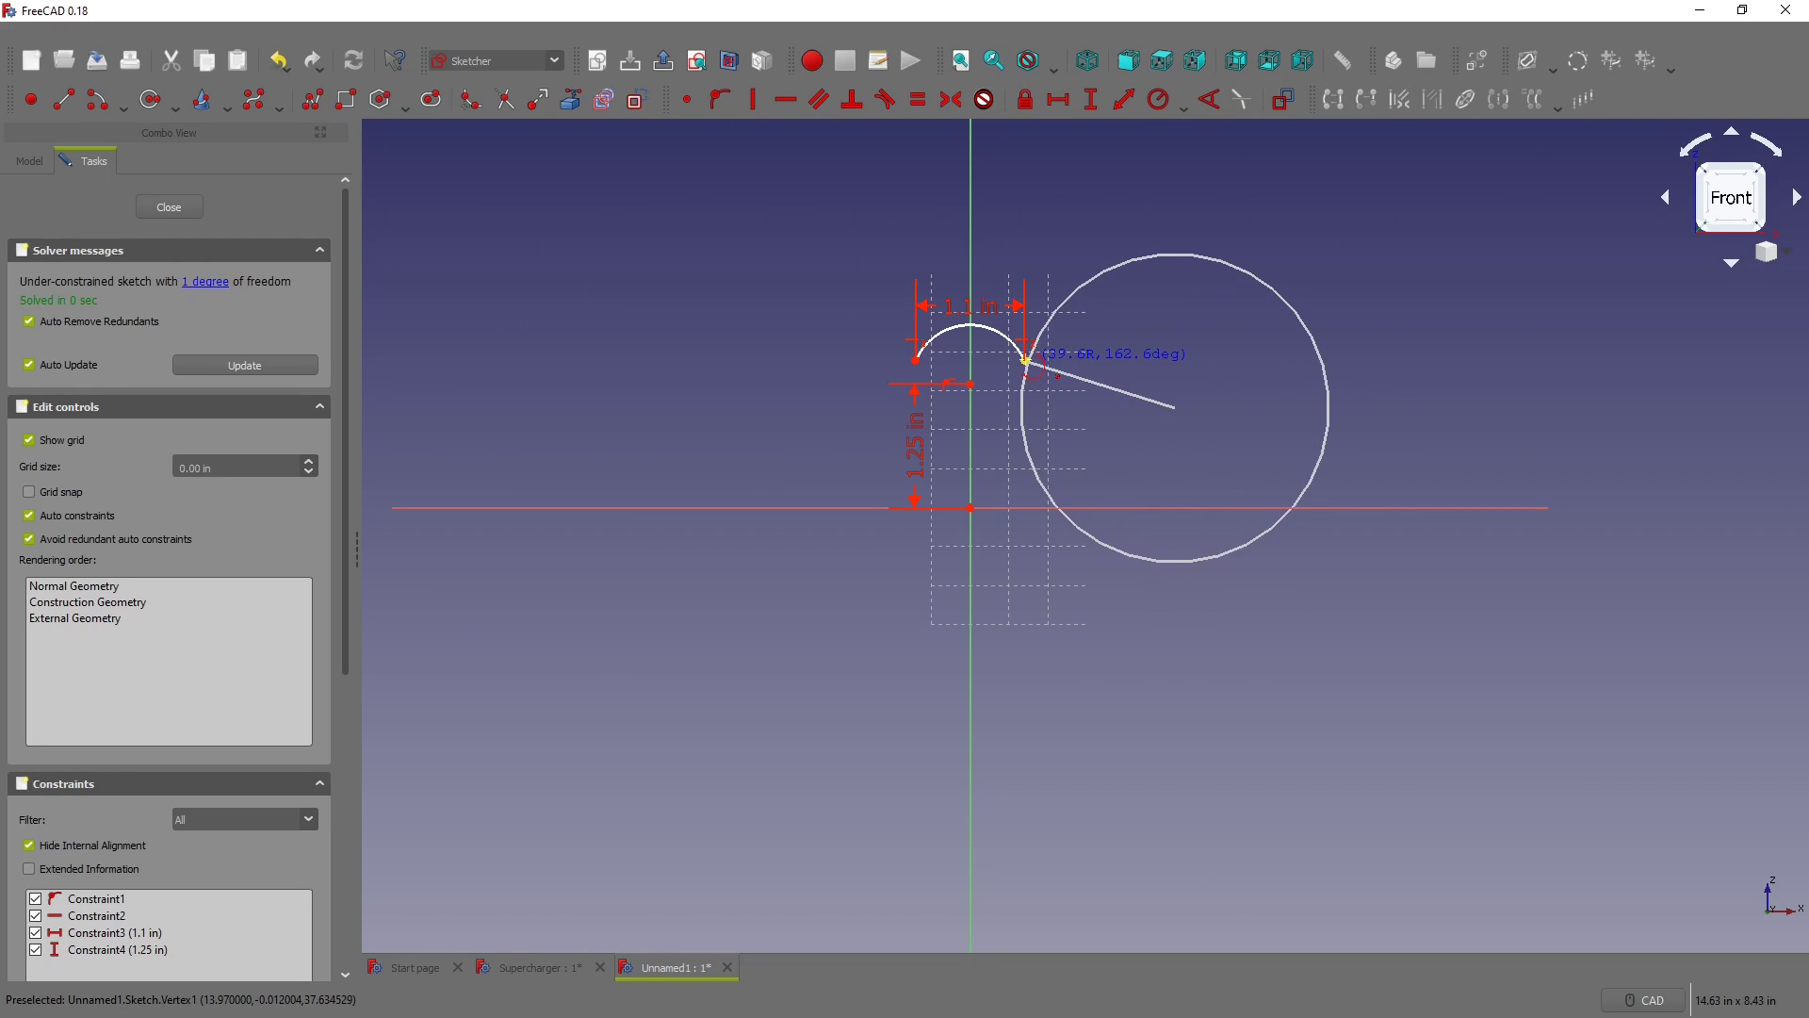
click(1026, 361)
click(1124, 556)
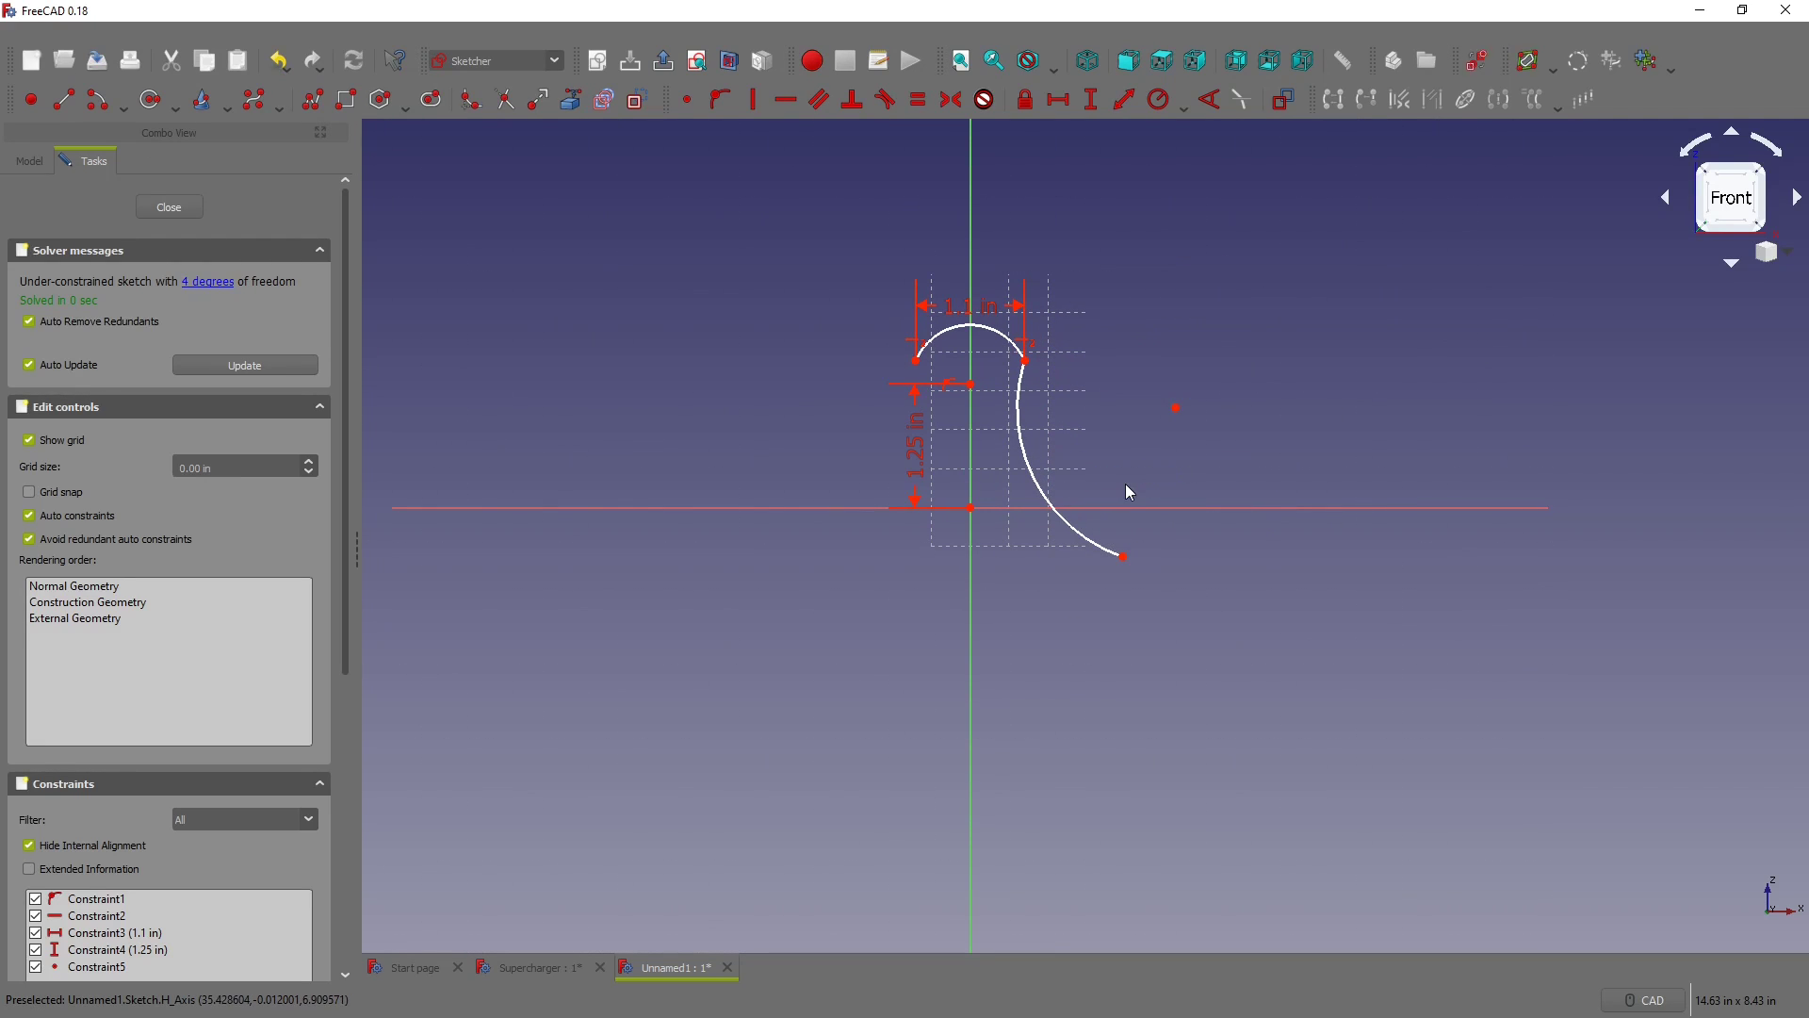
Step: Set the new arc's centre 1.25 in from the origin and its endpoints 1.15 in apart
click(1125, 100)
click(1175, 408)
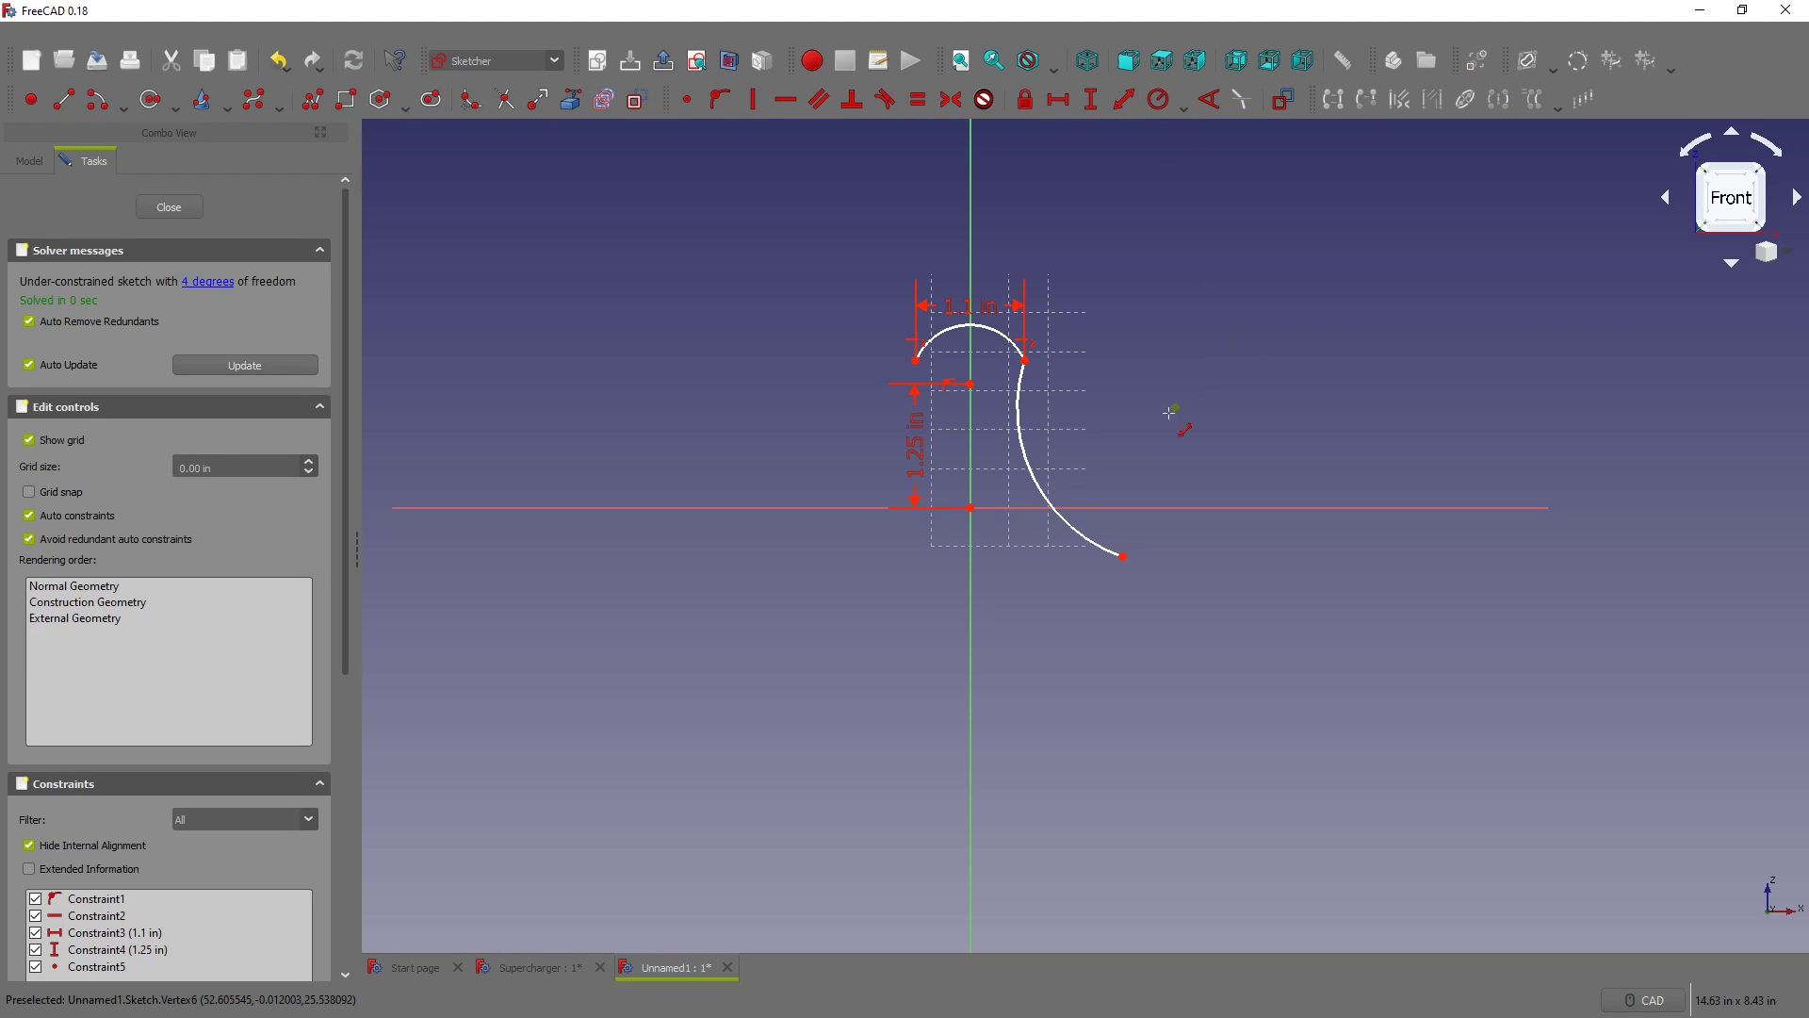
click(971, 509)
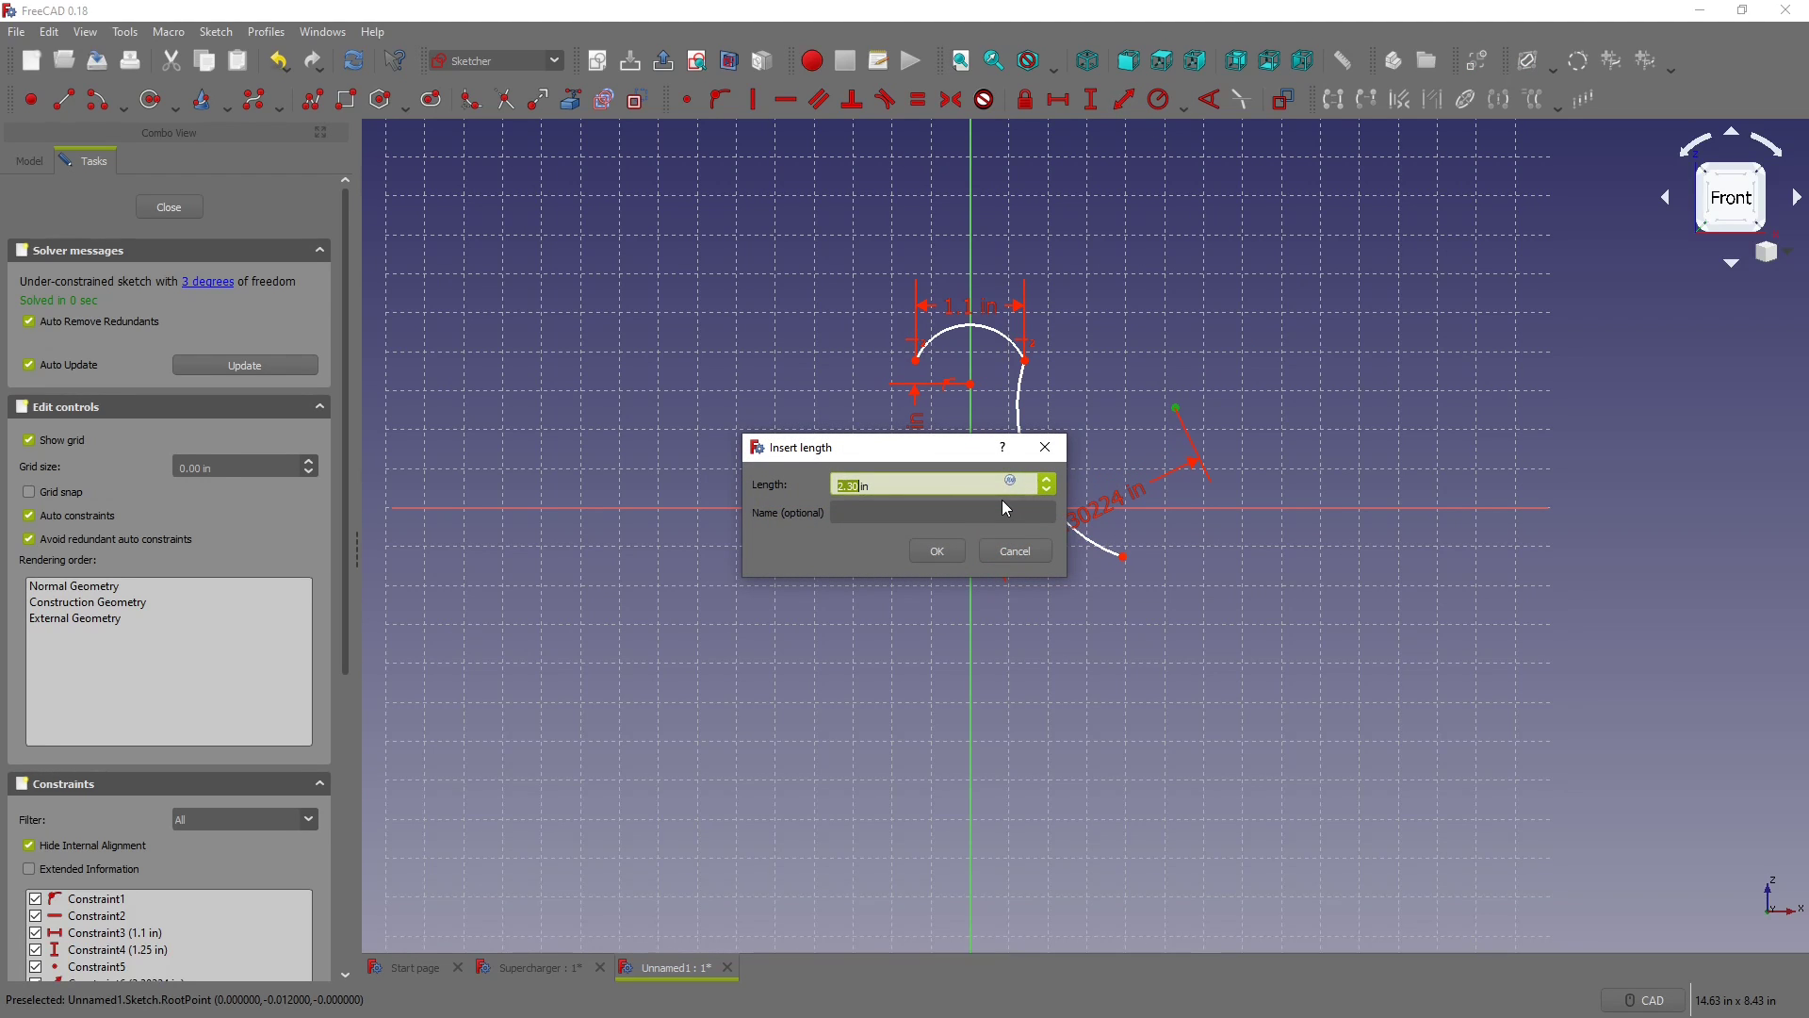
text(1.25)
key(Return)
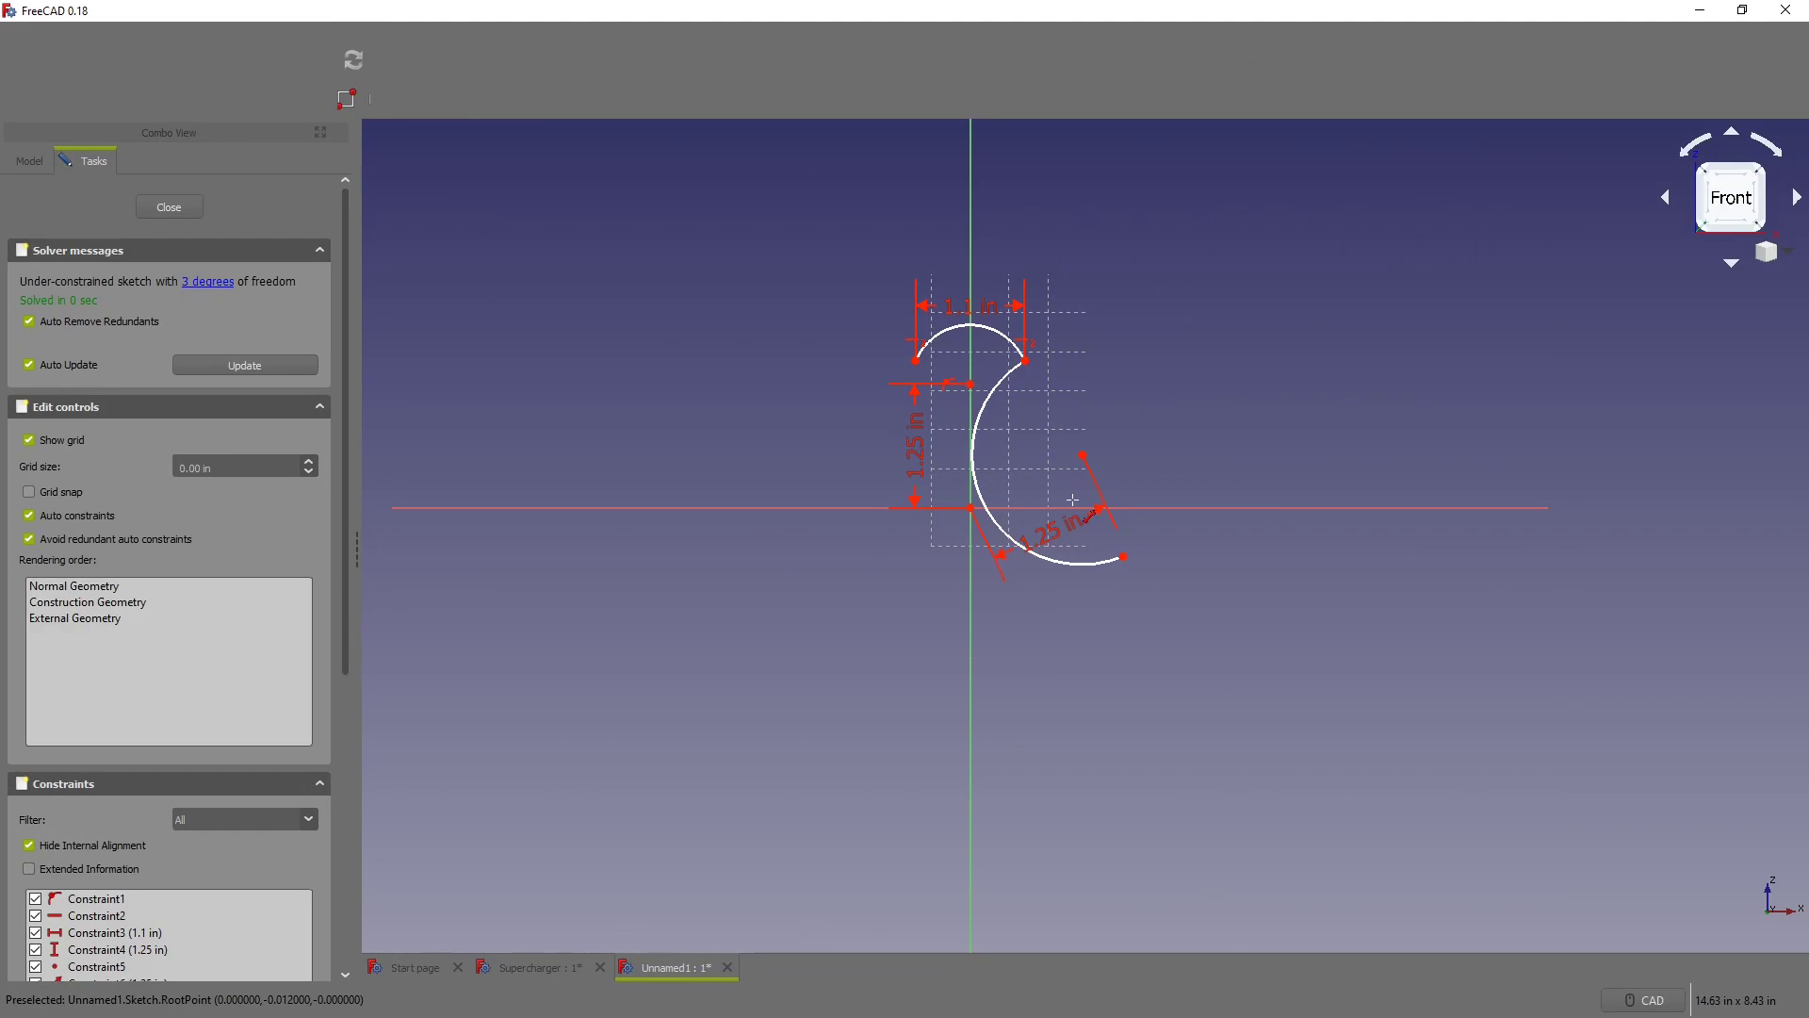
click(1121, 556)
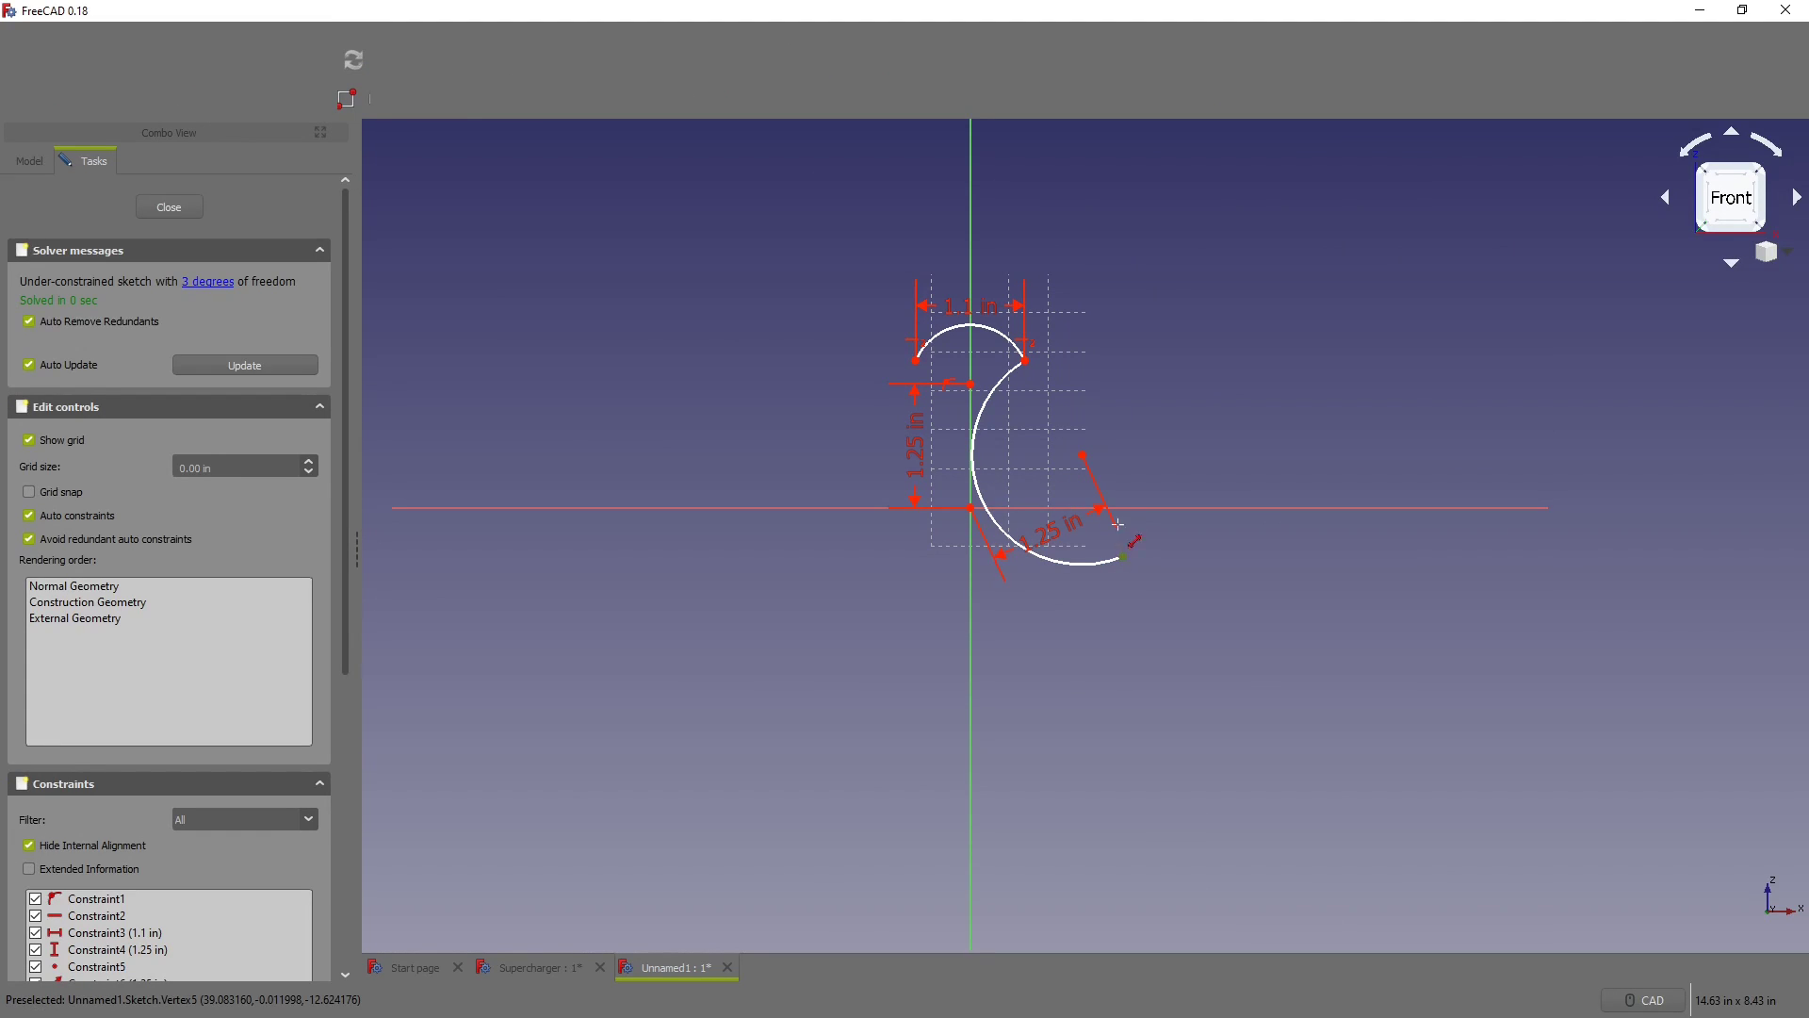
click(1027, 361)
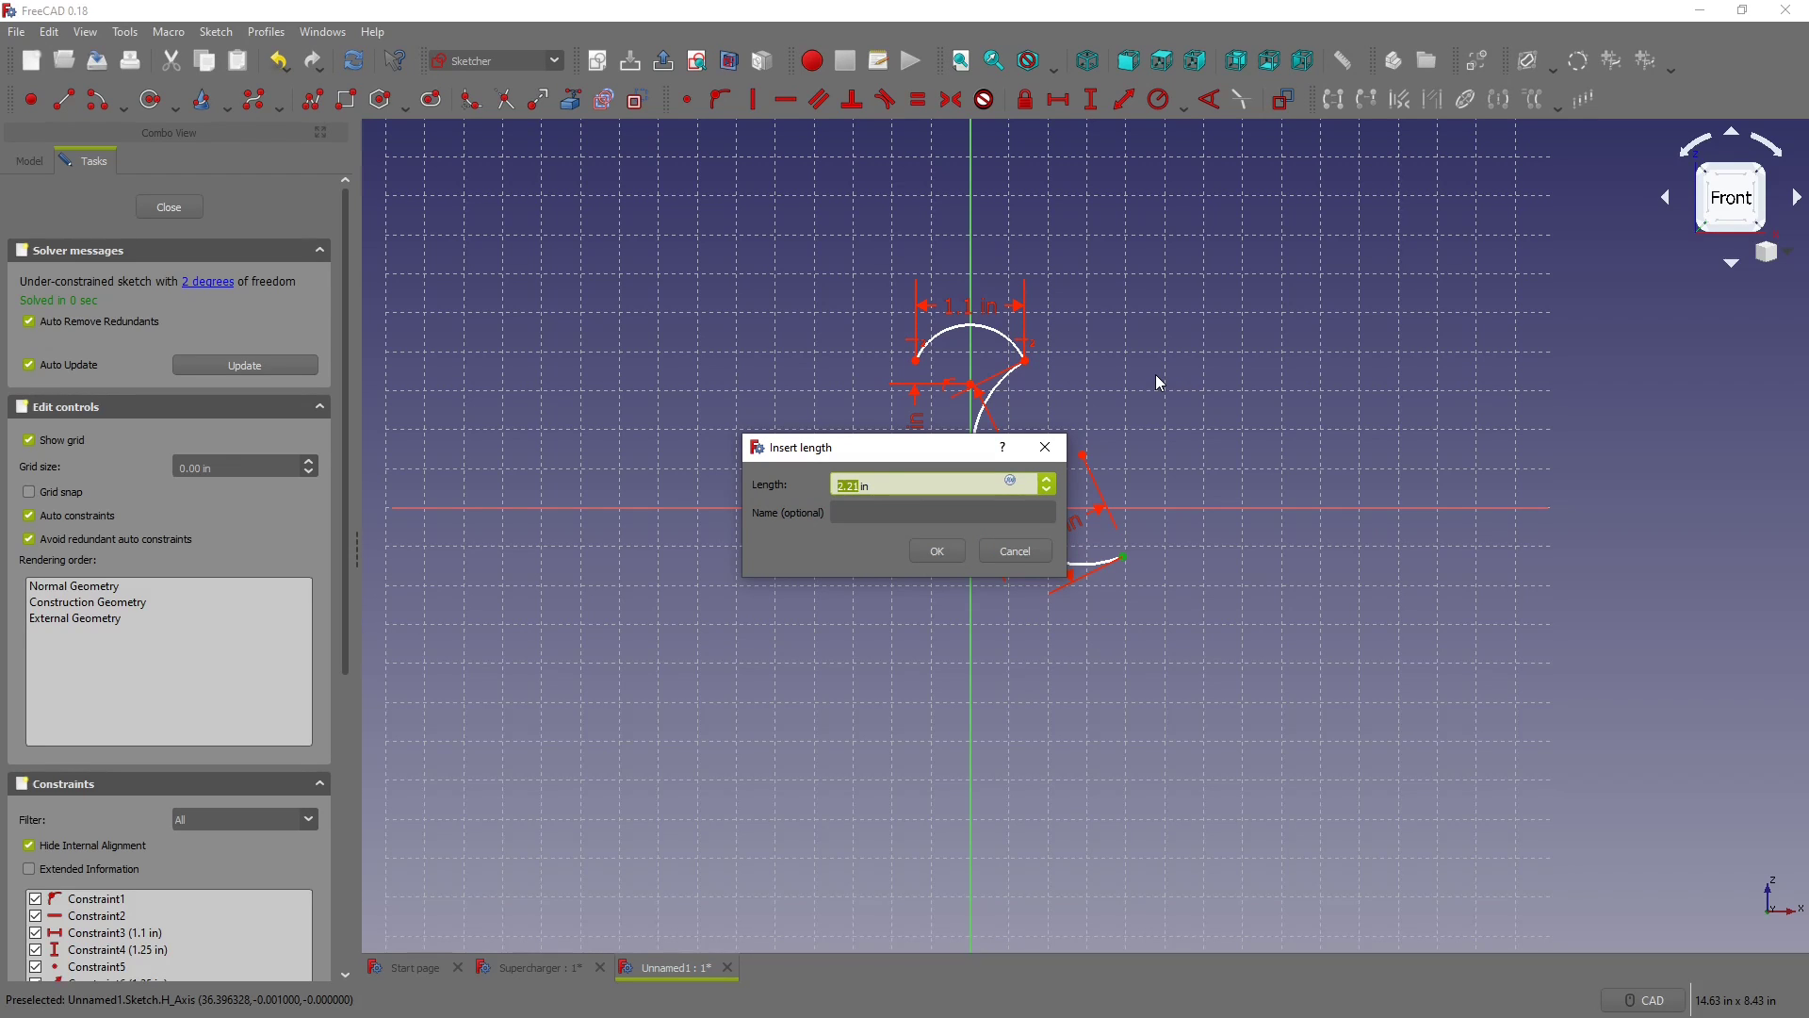
text(1.15)
key(Return)
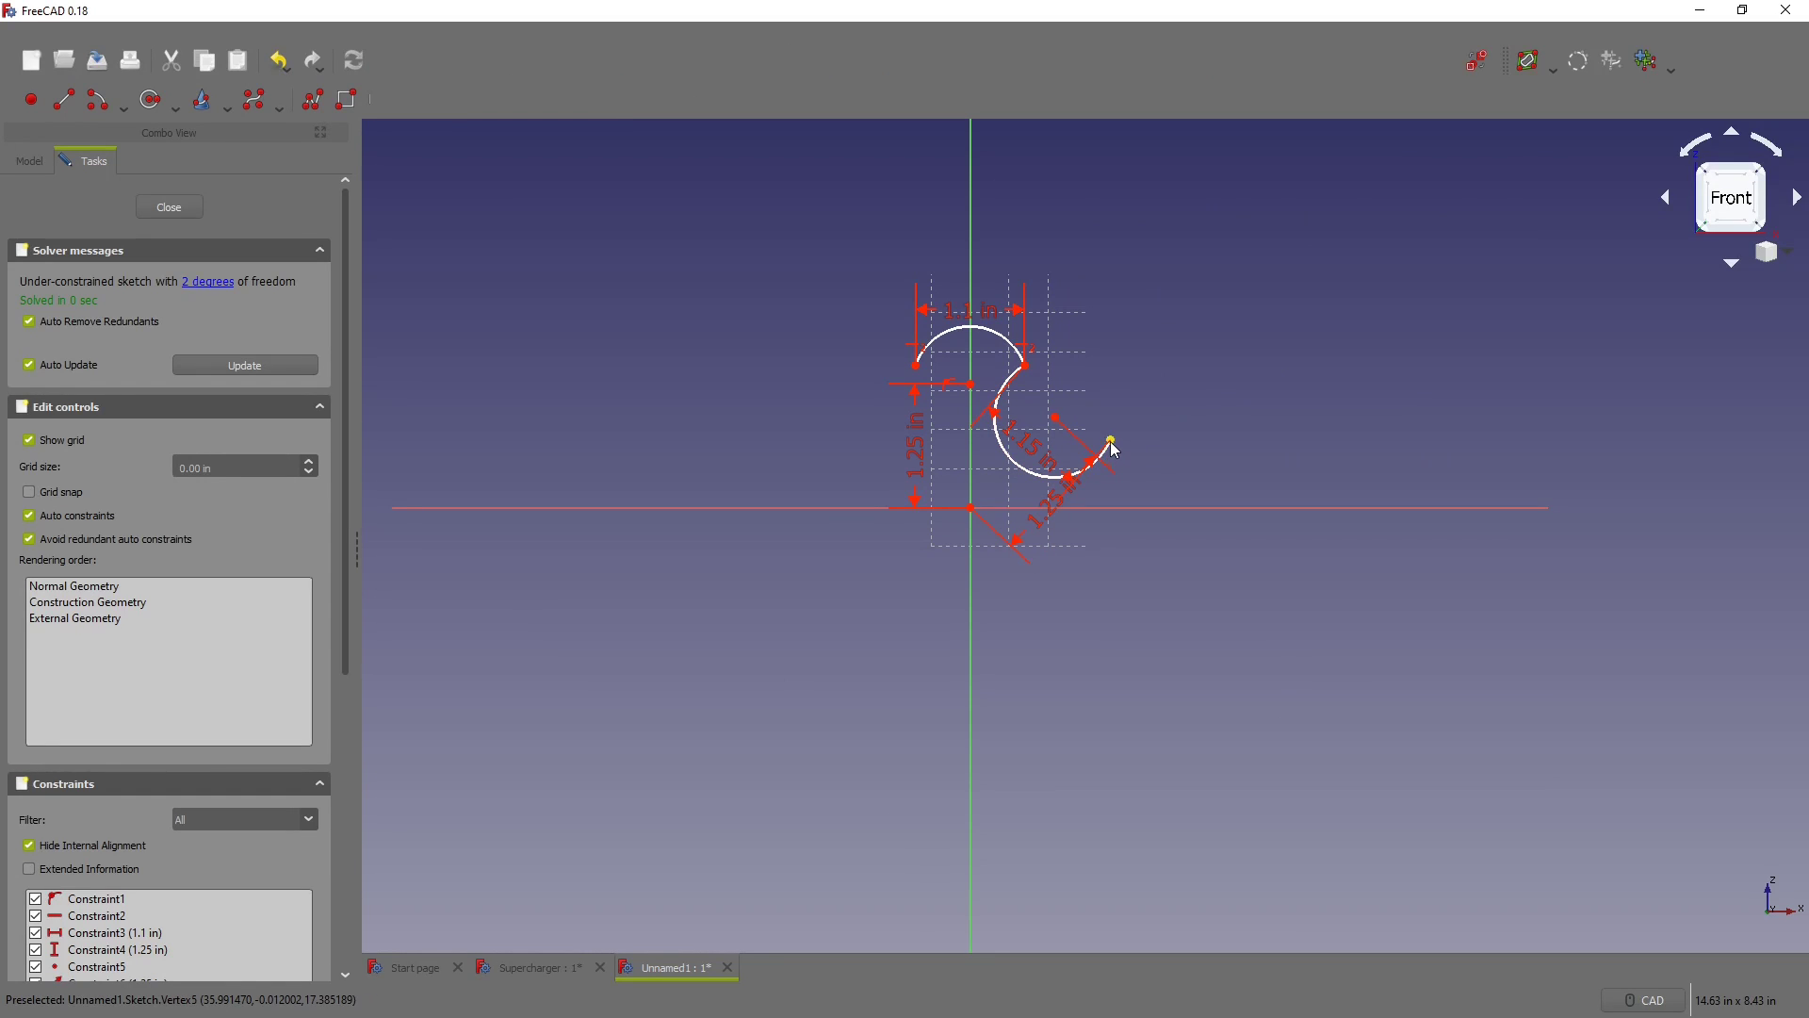
mouse_move(1112, 441)
mouse_down()
mouse_move(1105, 509)
mouse_move(1098, 429)
mouse_move(1116, 494)
mouse_move(1112, 473)
mouse_up()
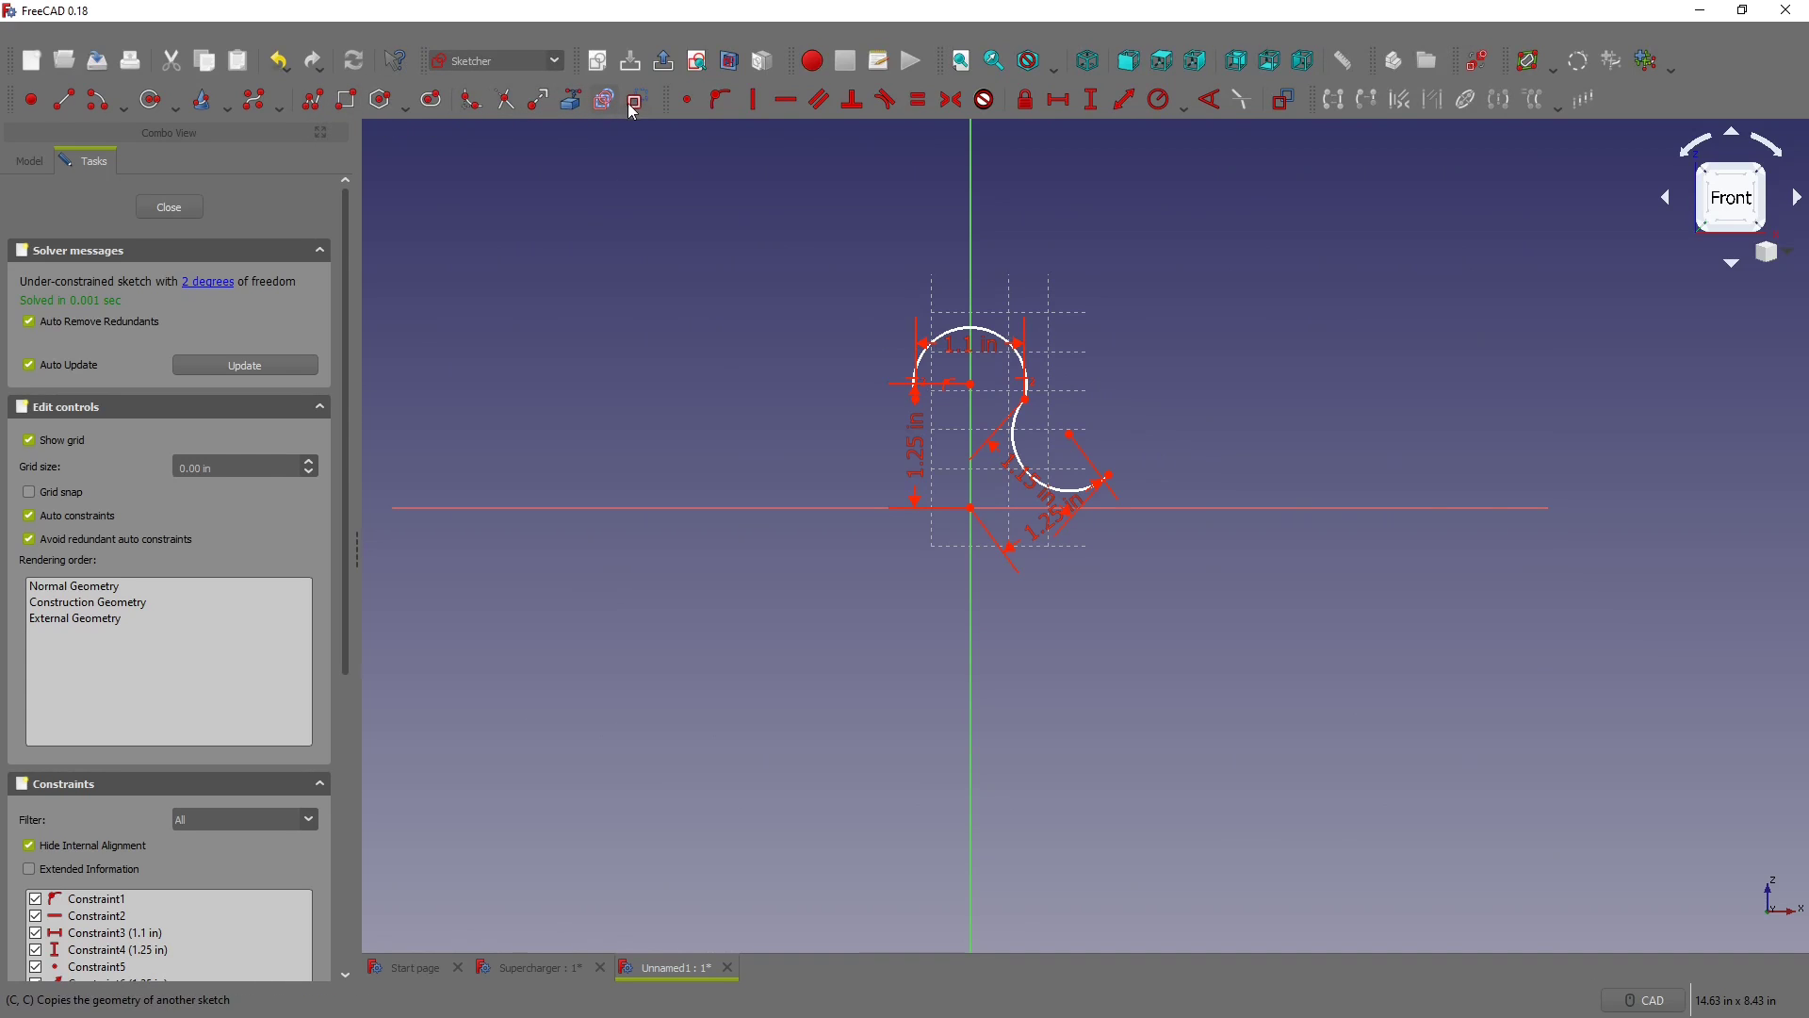
Step: Draw a line from the second arc to the origin, angled 45° to the horizontal axis
click(66, 111)
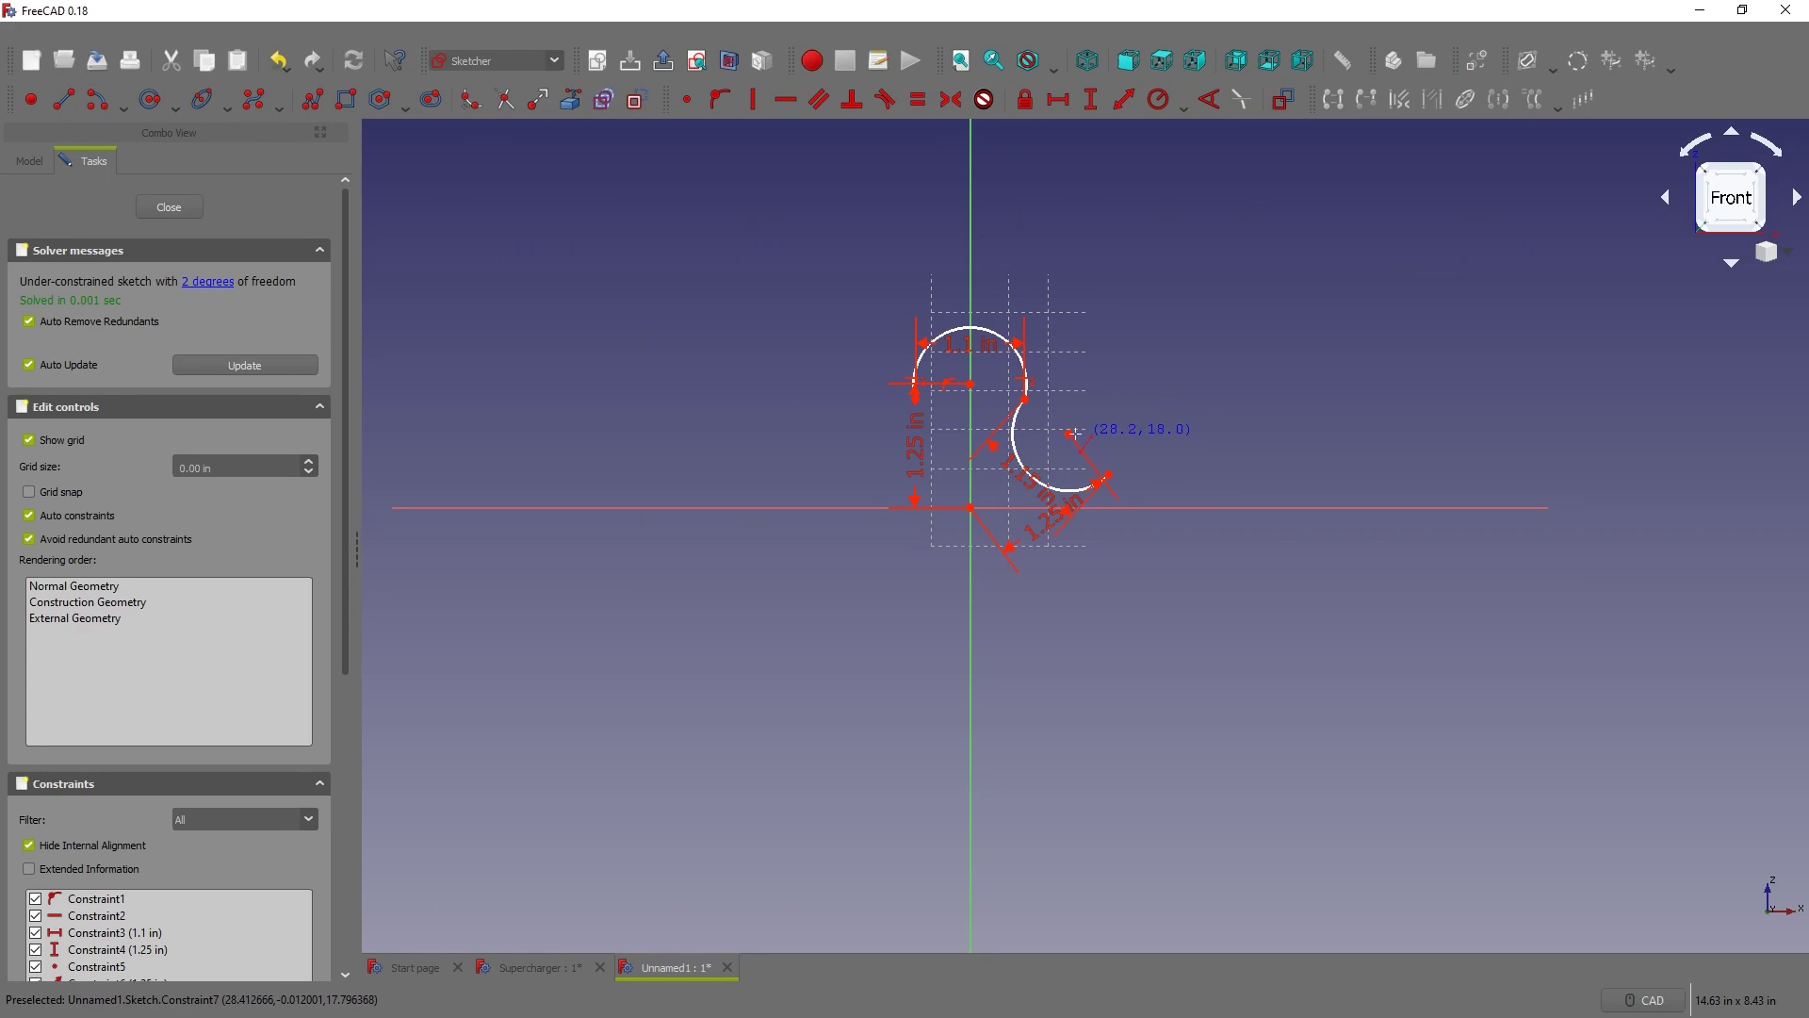
click(1069, 436)
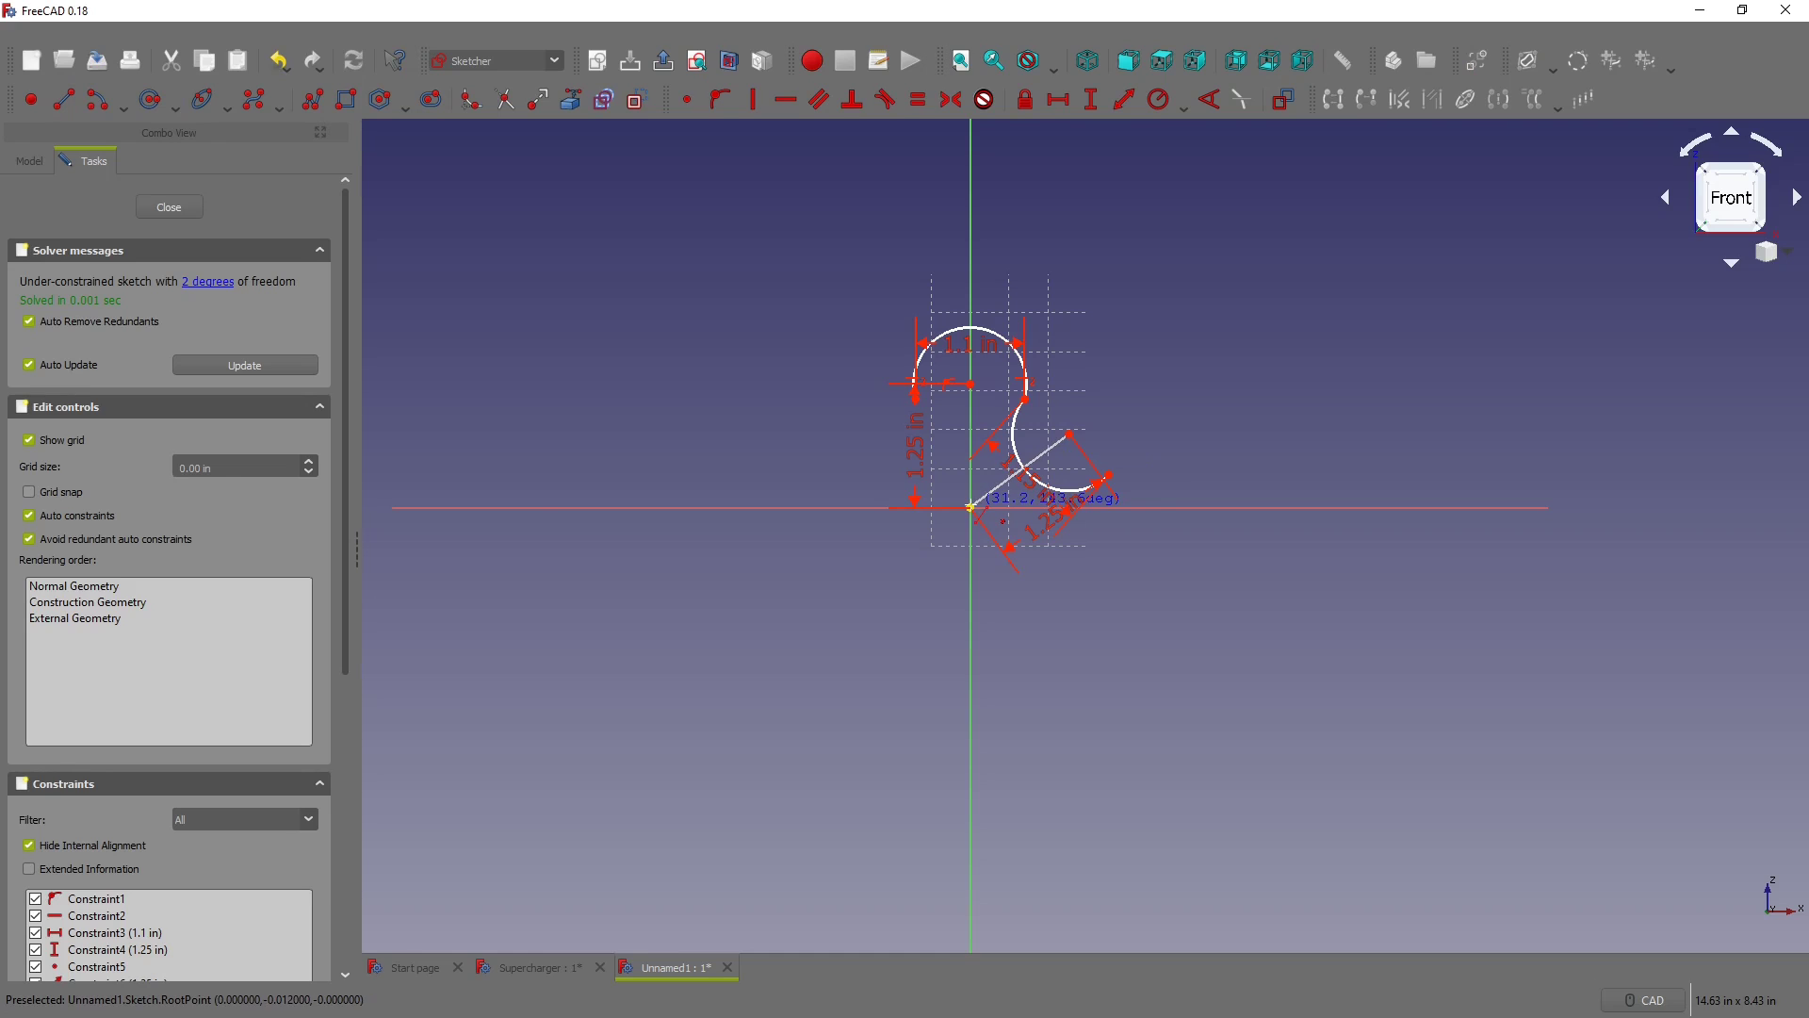
click(970, 508)
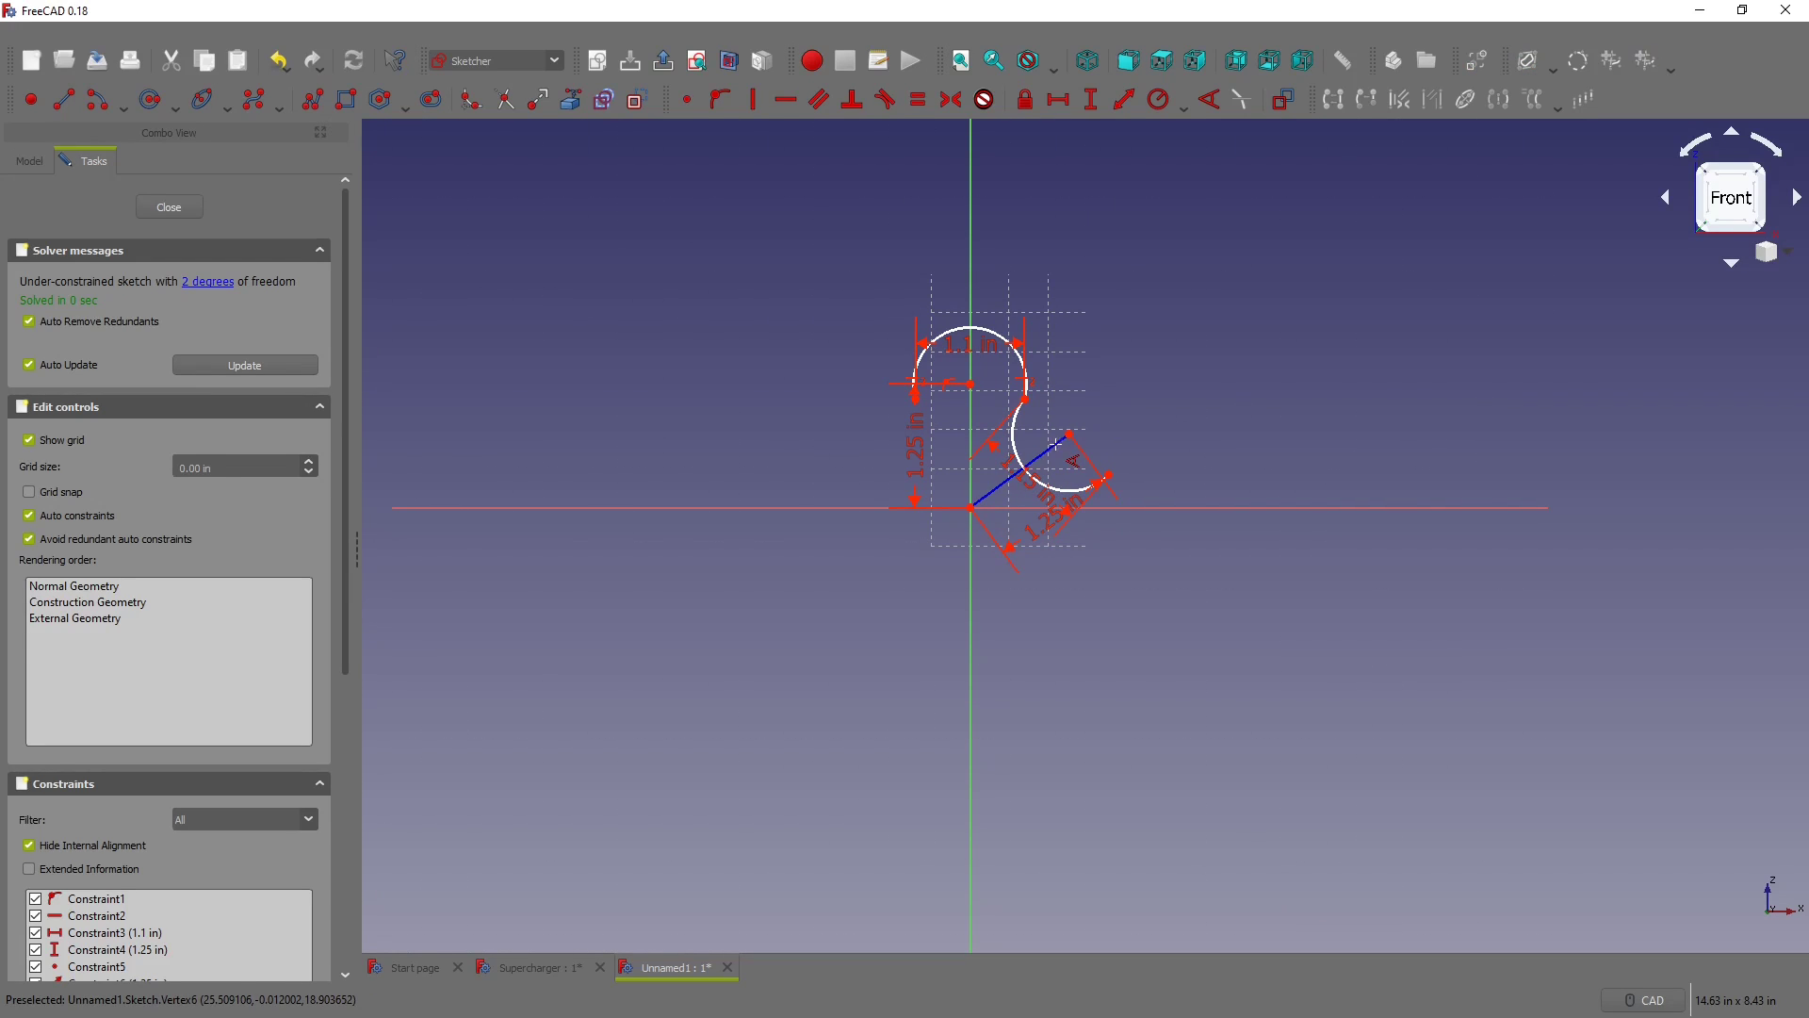
key(a)
click(1019, 554)
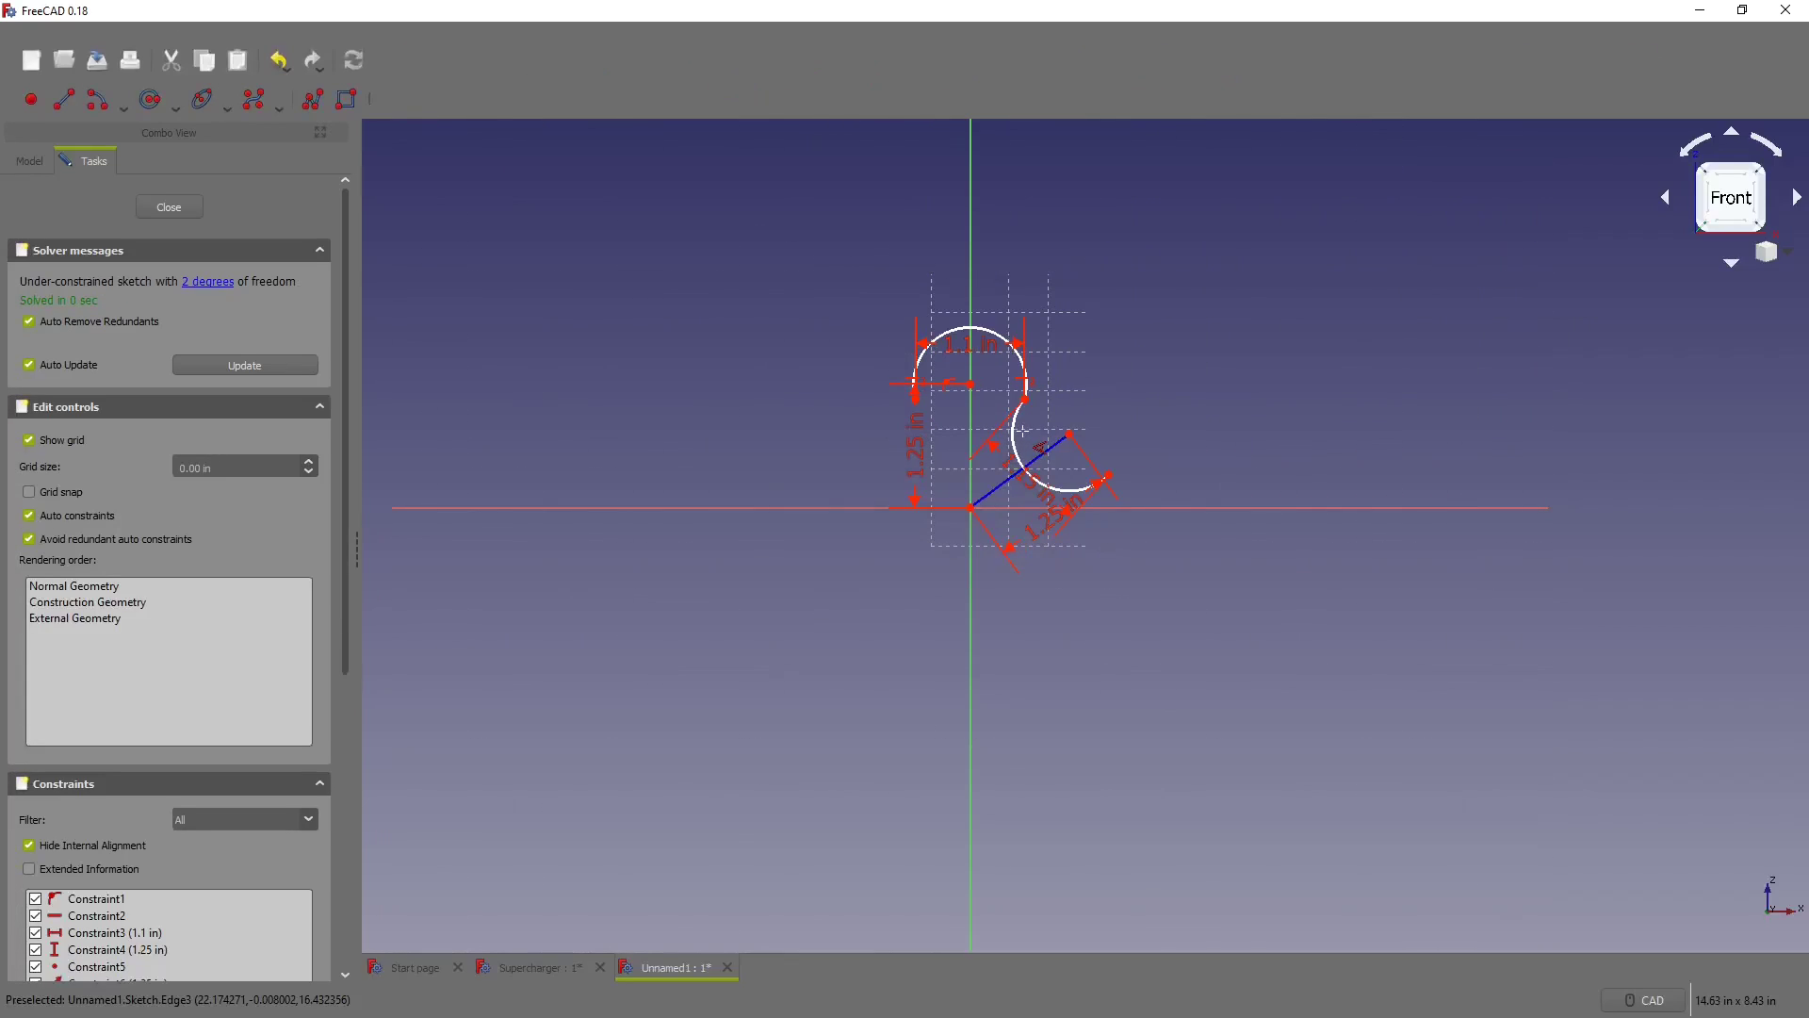
click(1131, 509)
text(a)
text(45)
key(Return)
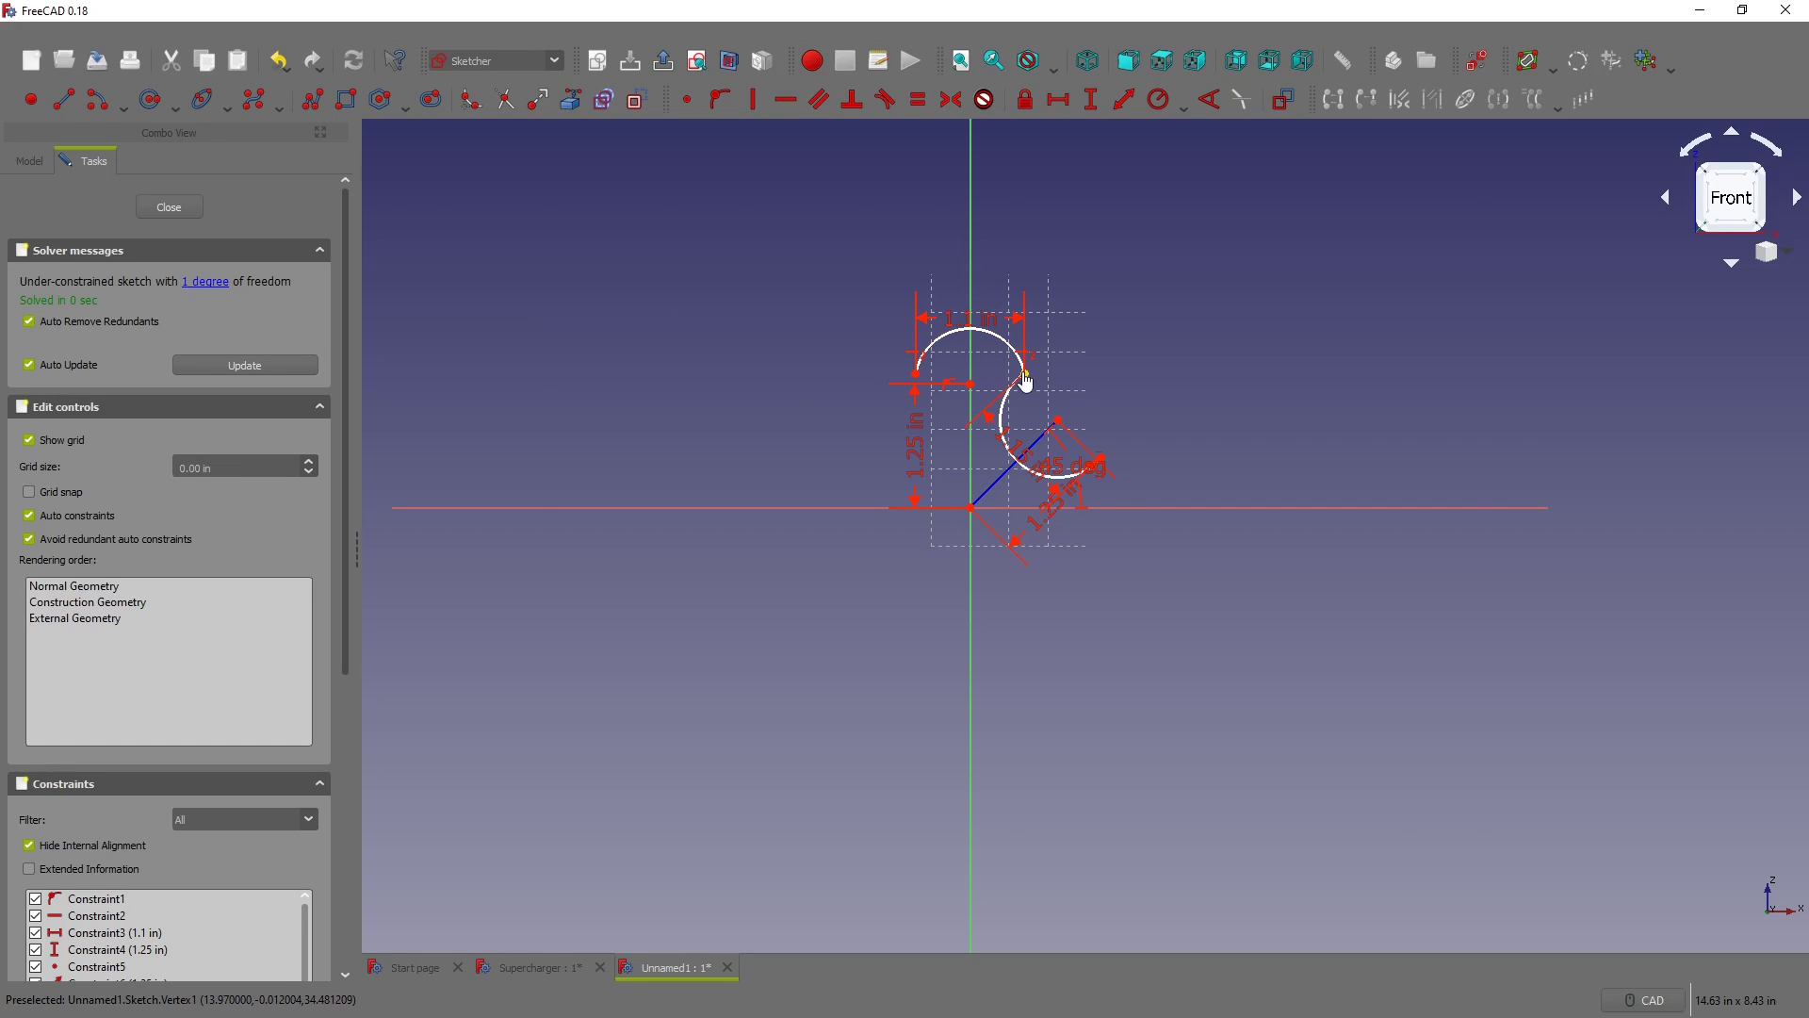
Step: Drag the second arc and the 45° label to tidy the sketch
drag(1020, 387, 1032, 410)
drag(1077, 478, 1171, 448)
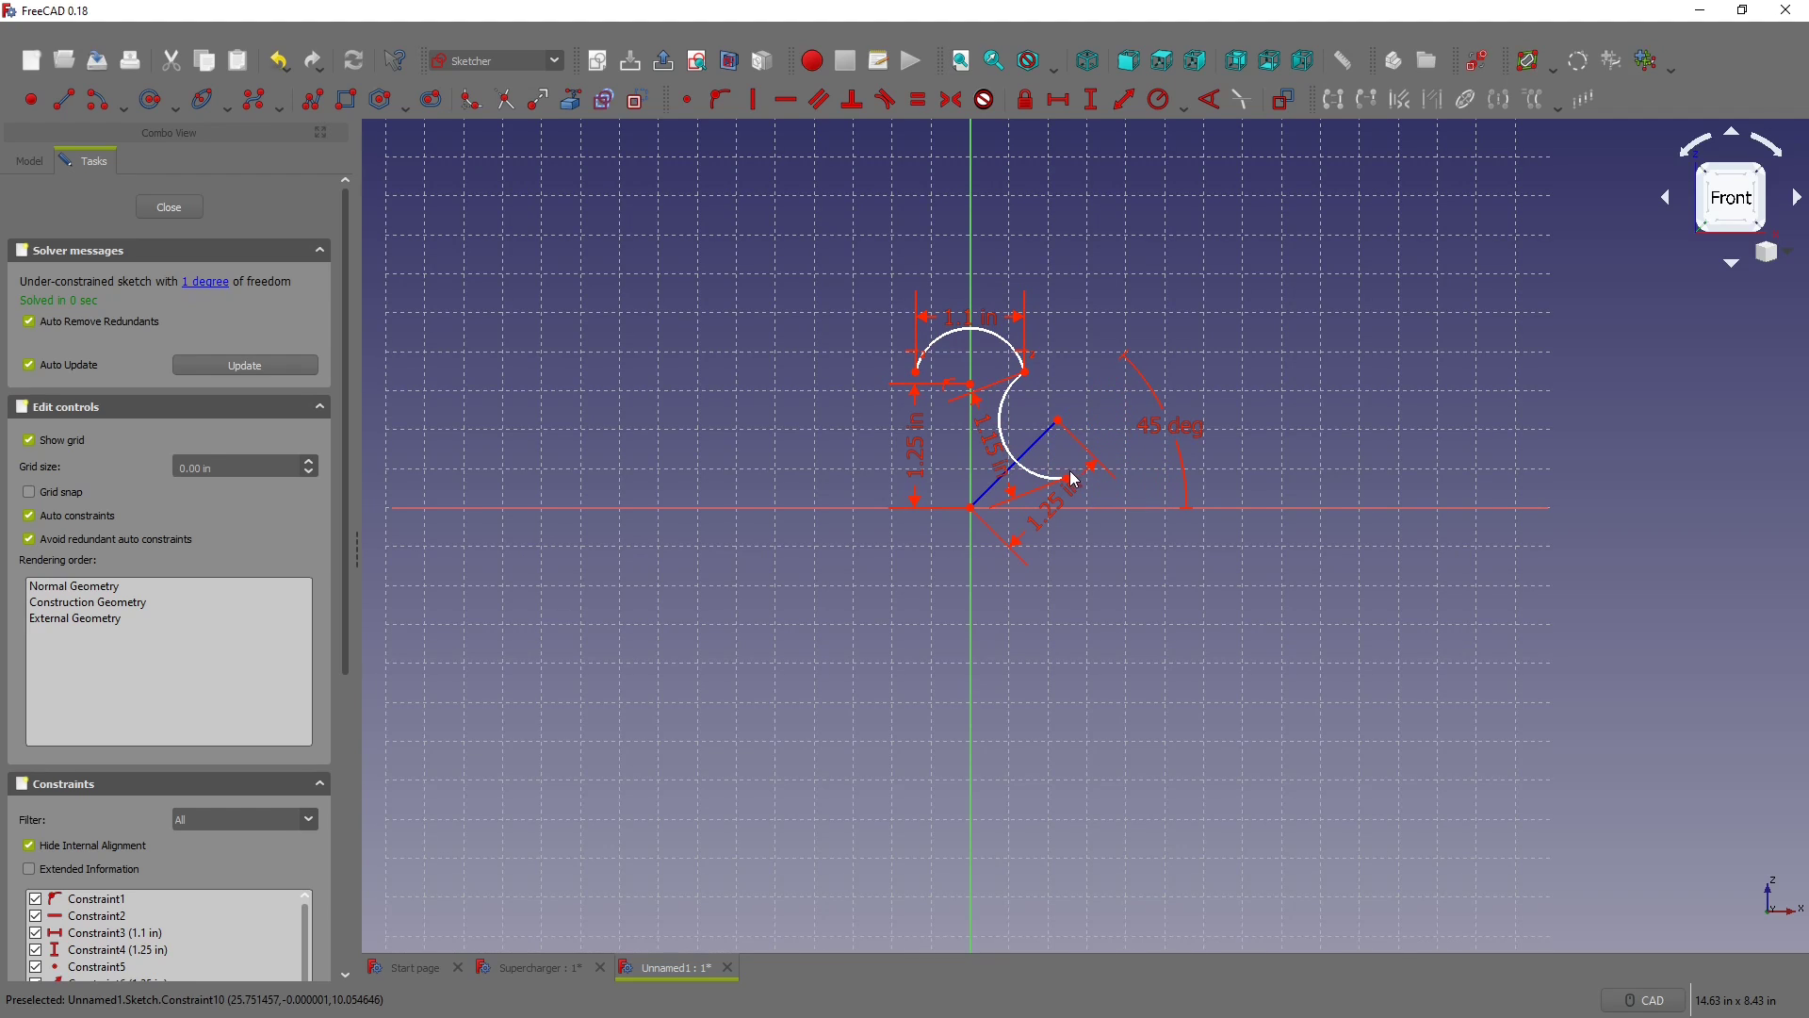
drag(1068, 484, 1129, 473)
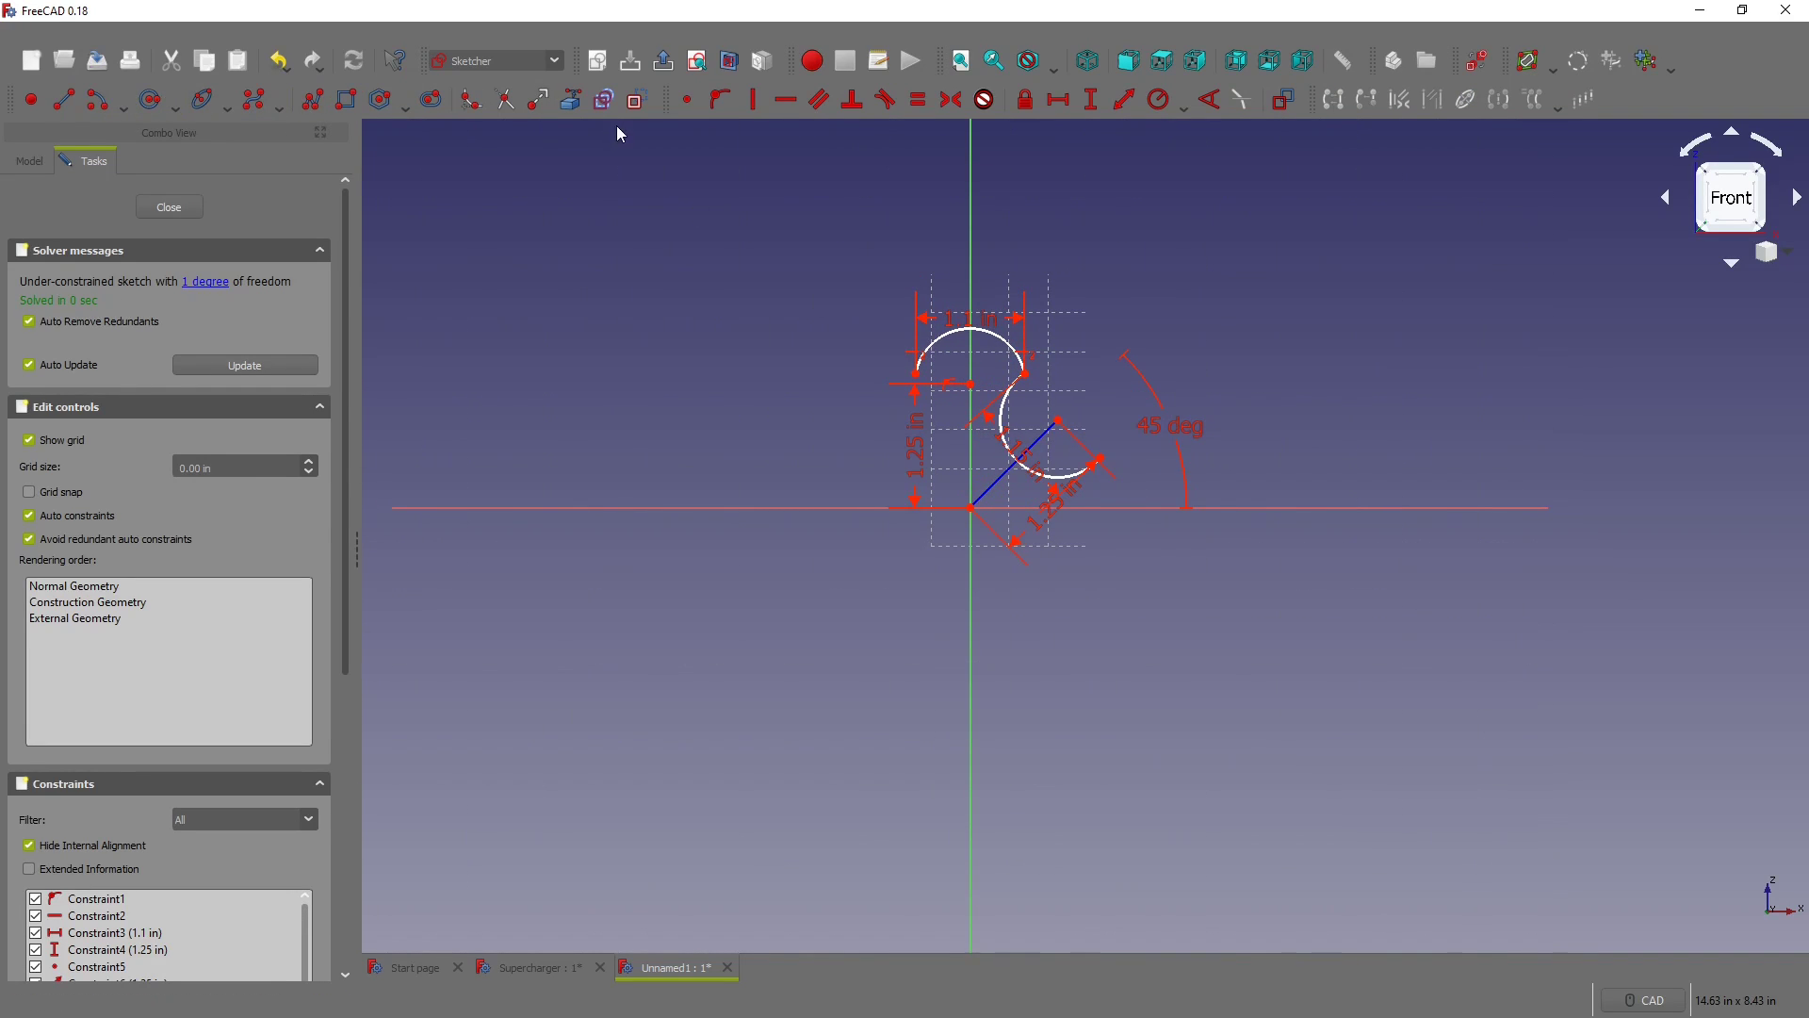
Step: Draw a third arc centred on the horizontal axis, continuing below the axis from the second arc
click(101, 99)
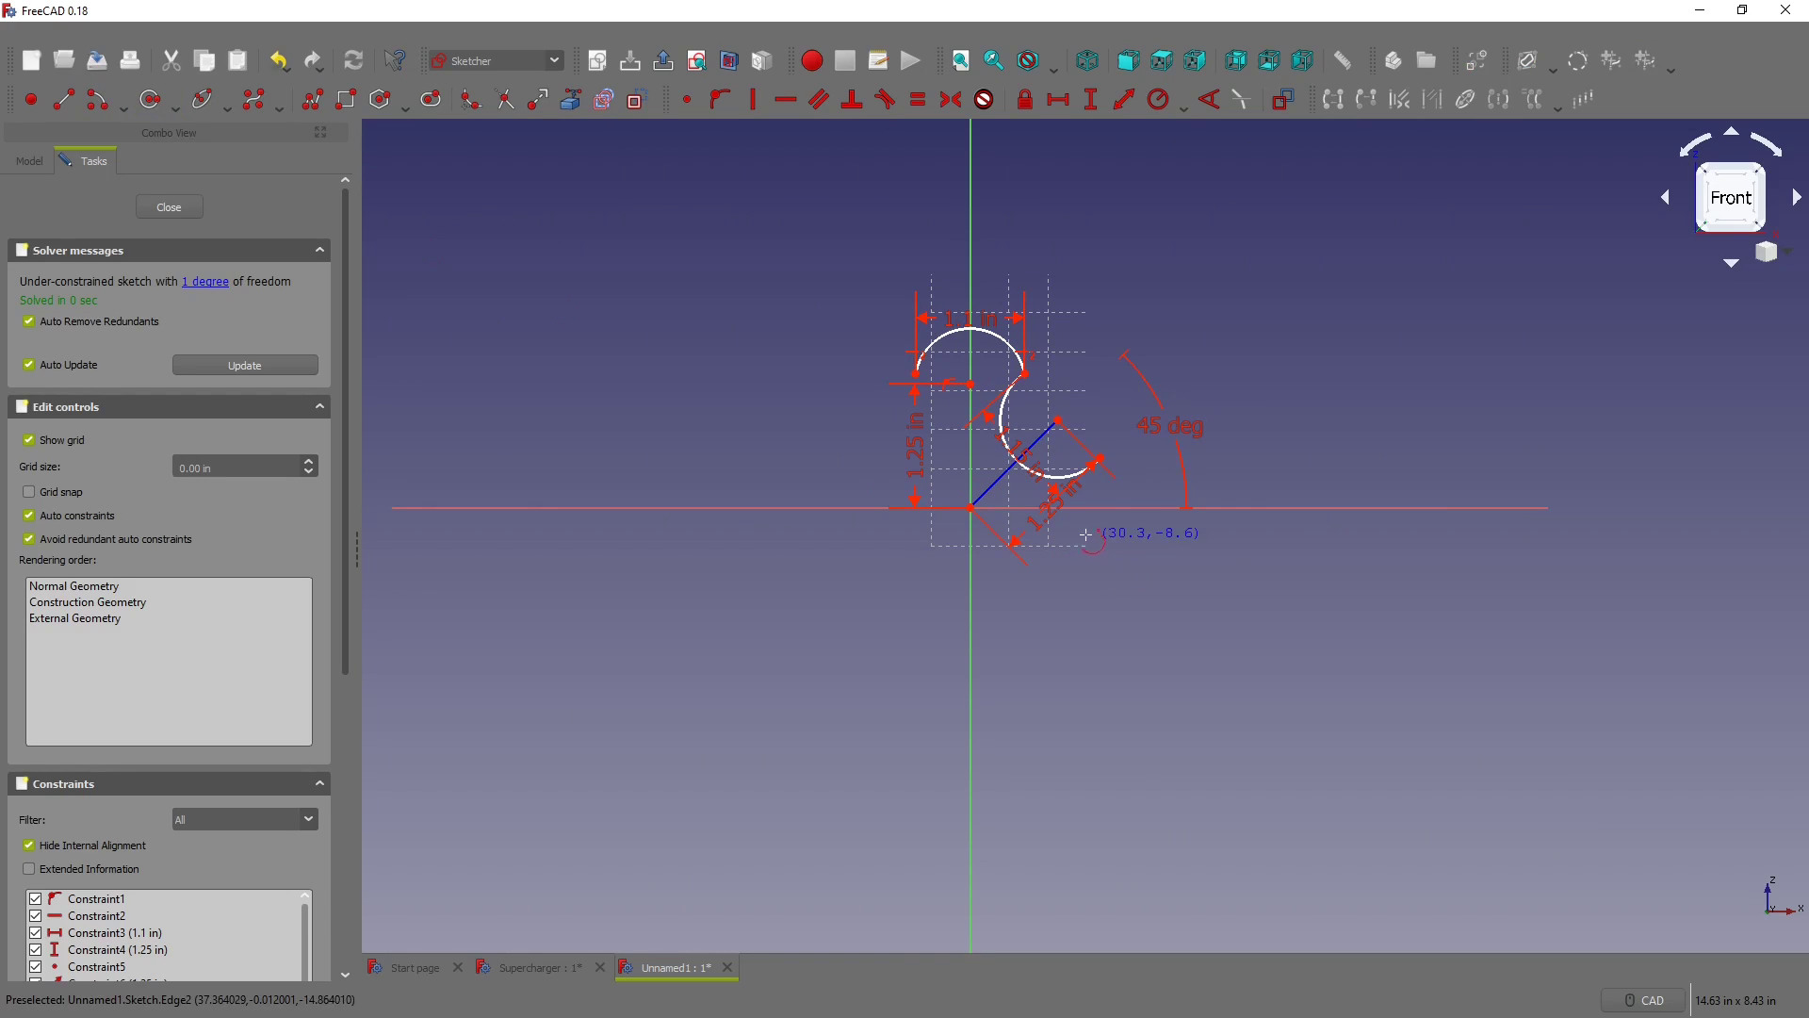
click(1077, 507)
click(1100, 461)
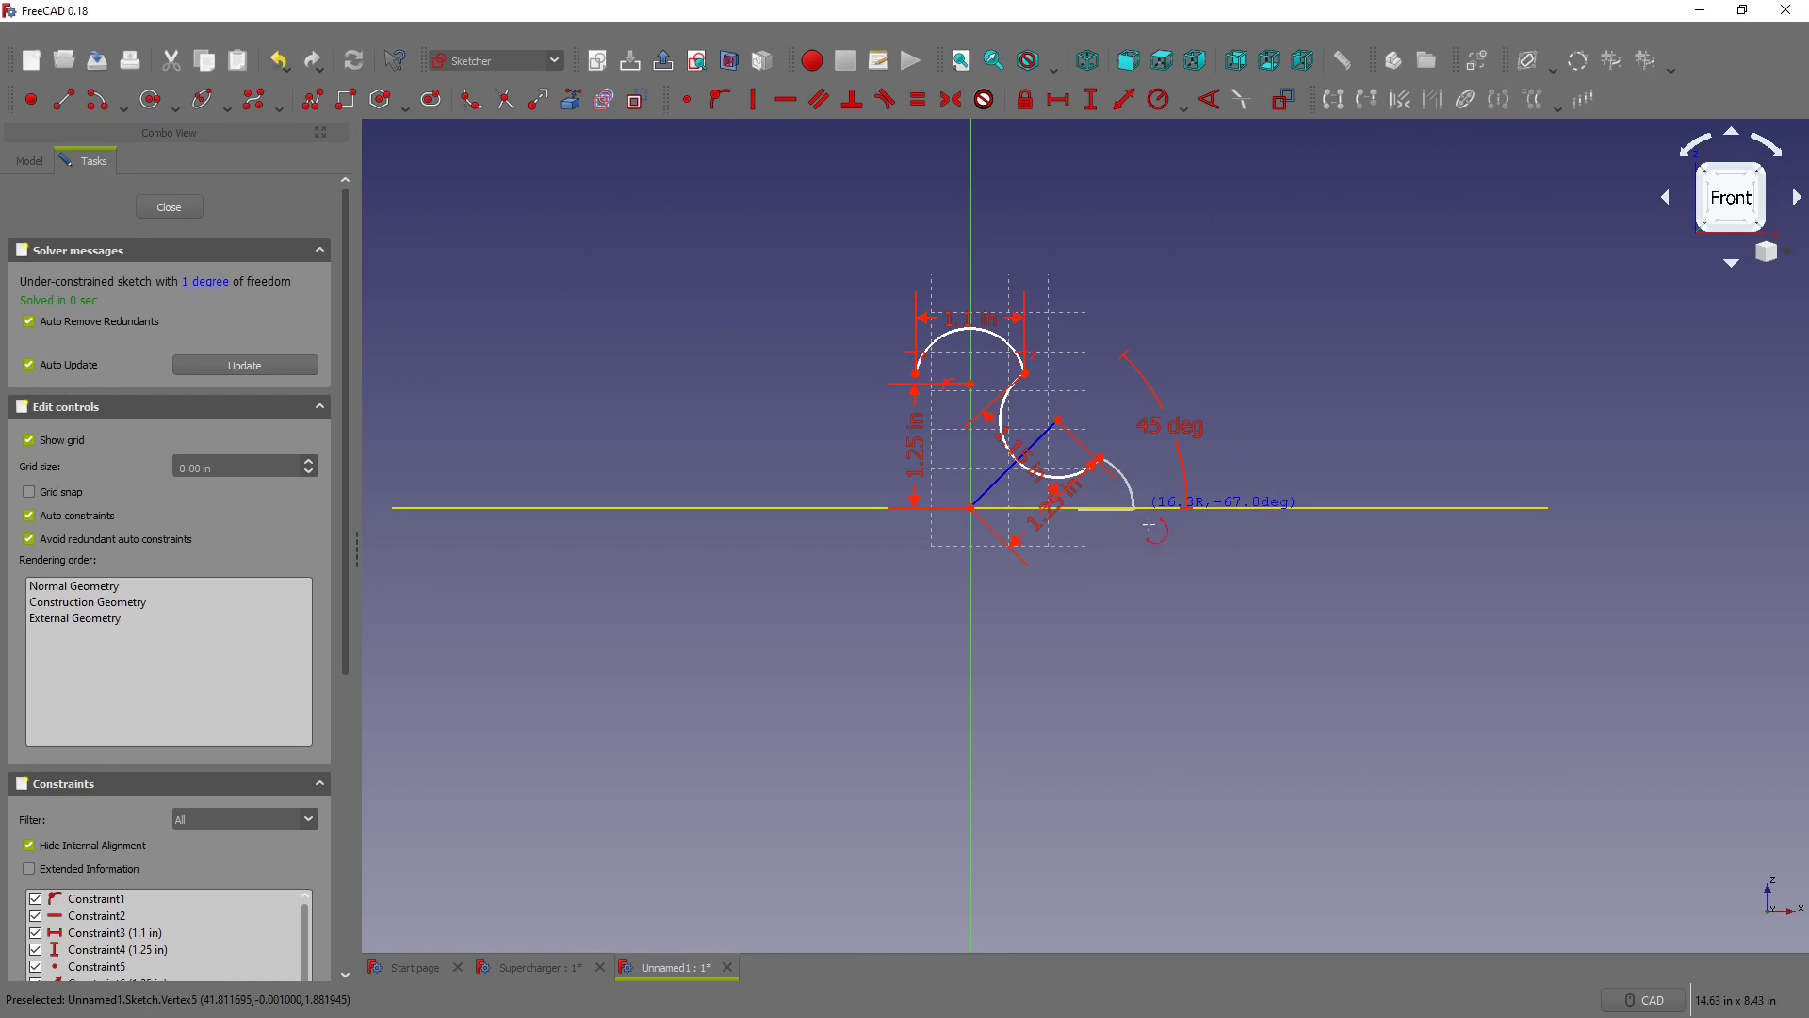
click(1118, 566)
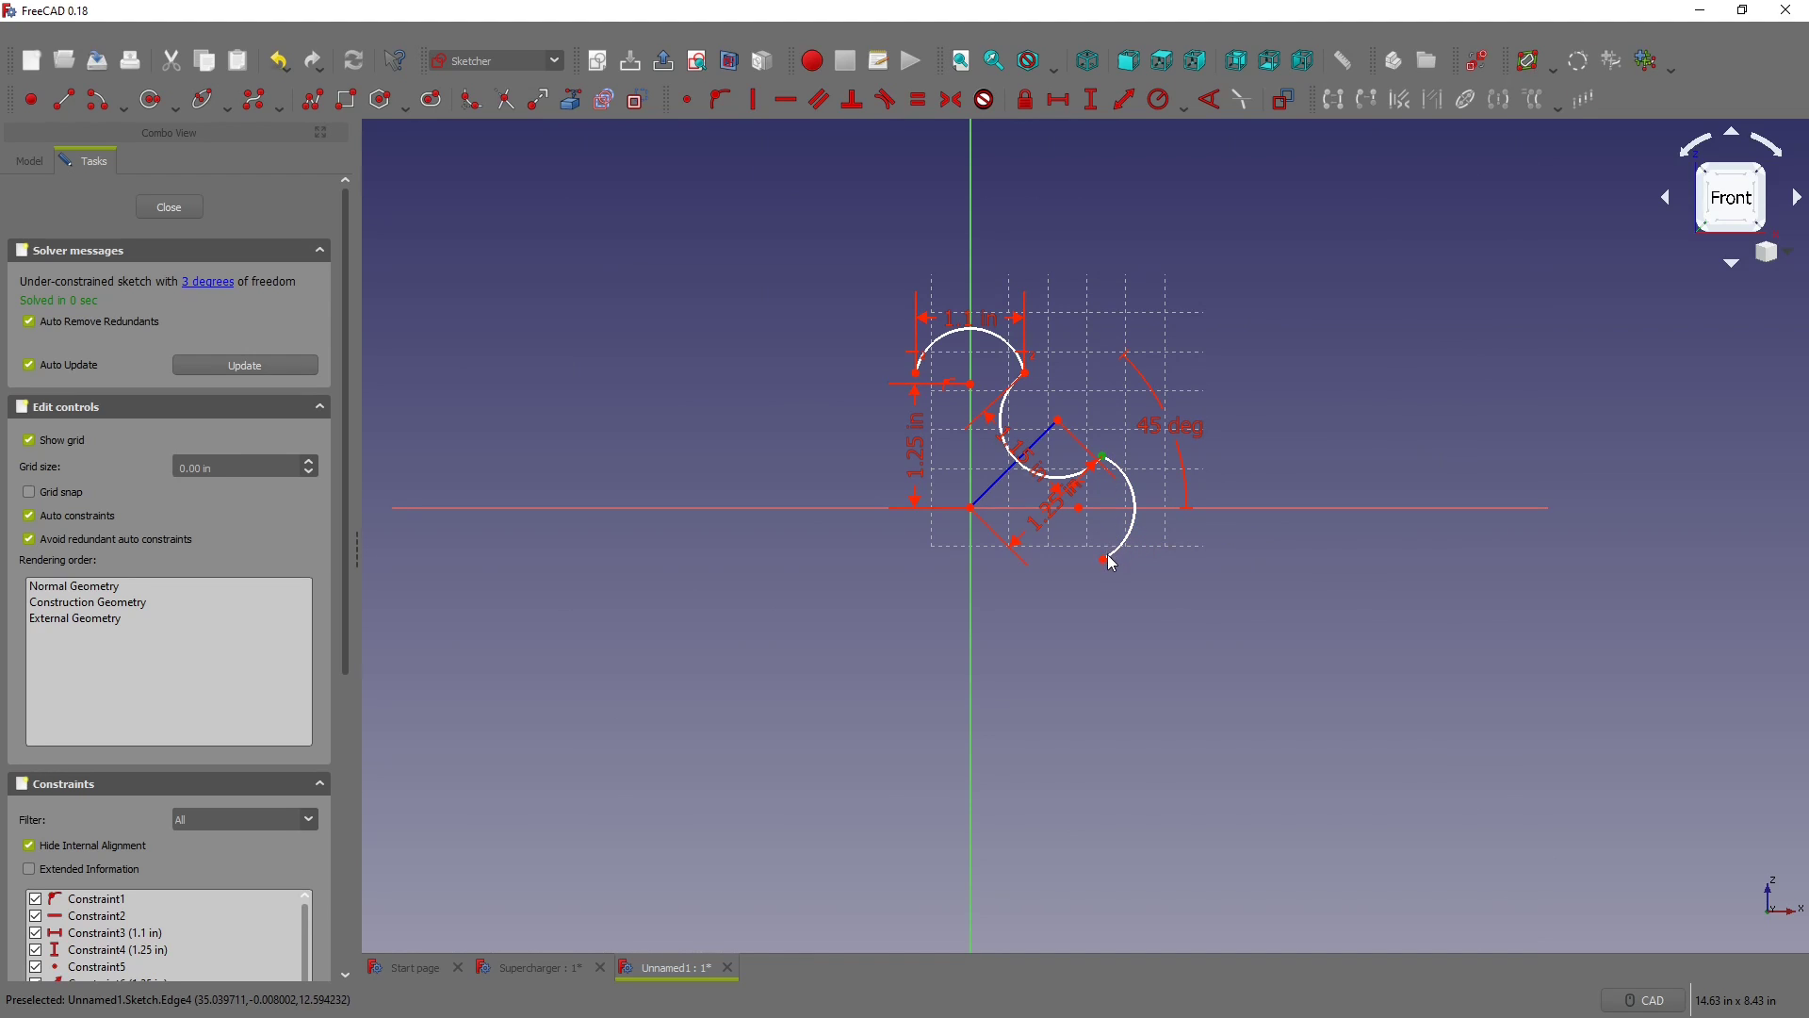
Step: Make the third arc equal to the top arc and set its centre distance to 1.25 in
click(1110, 557)
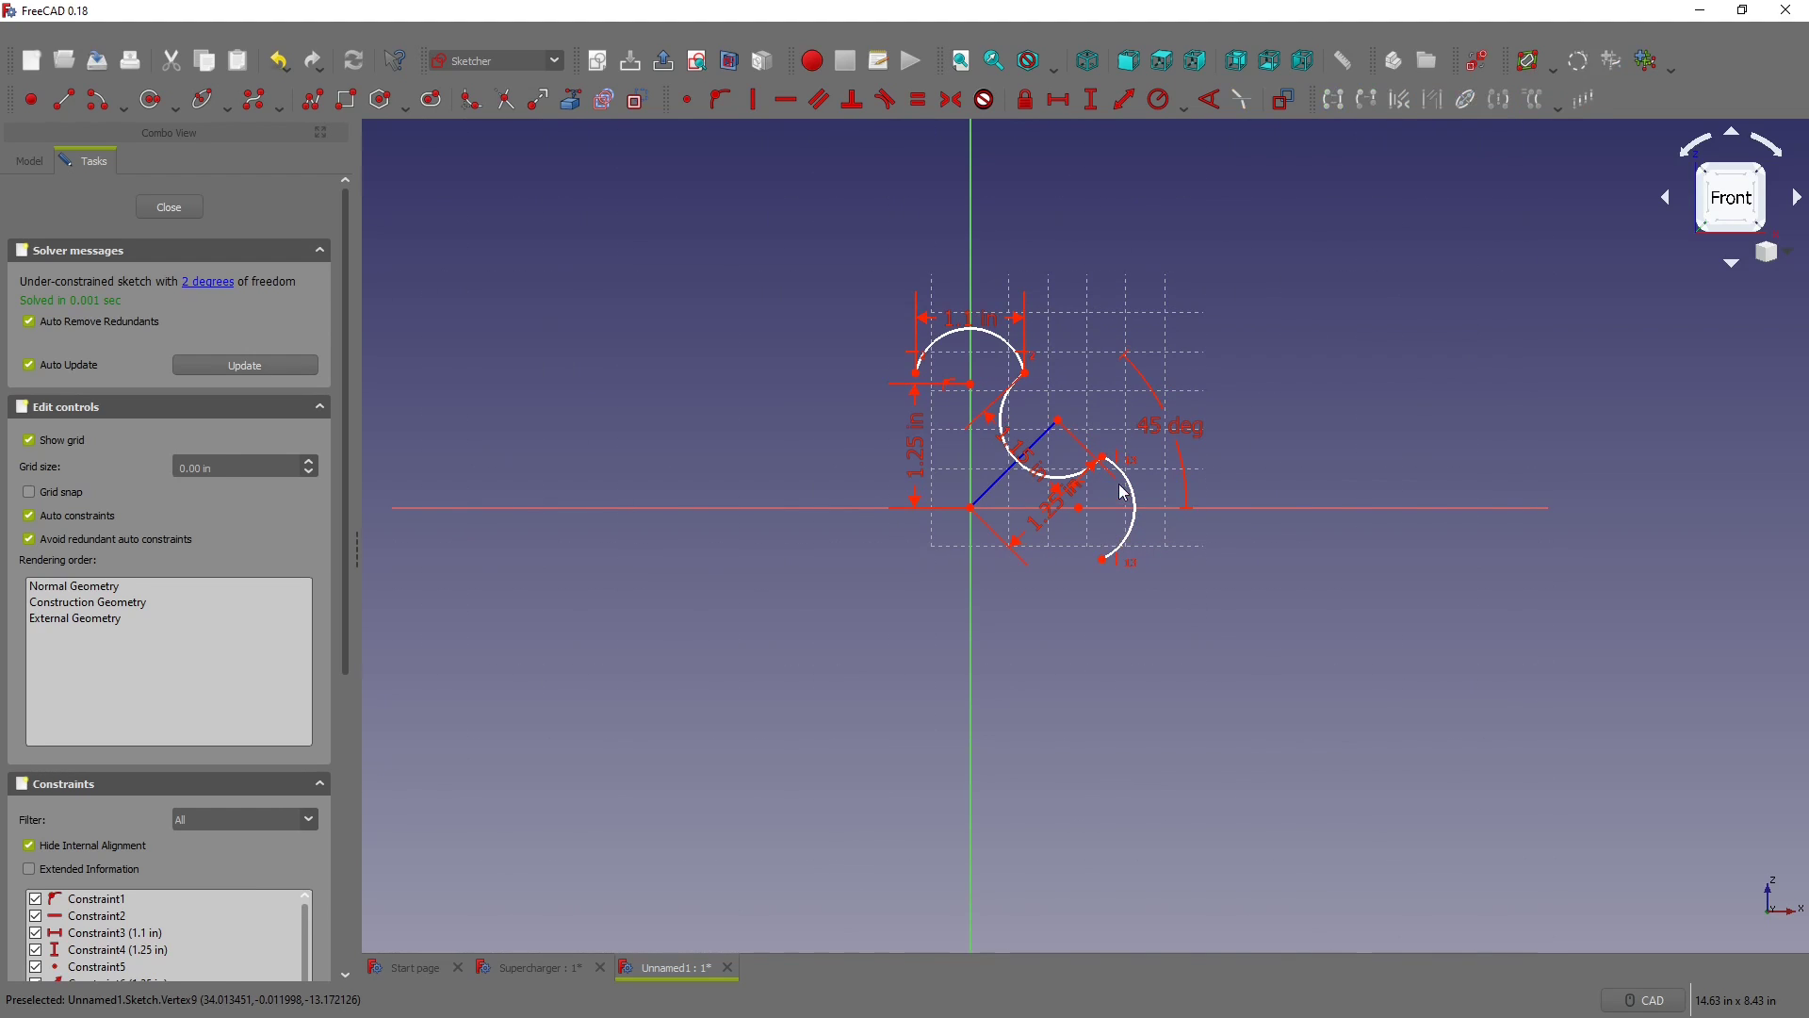
click(1004, 330)
key(e)
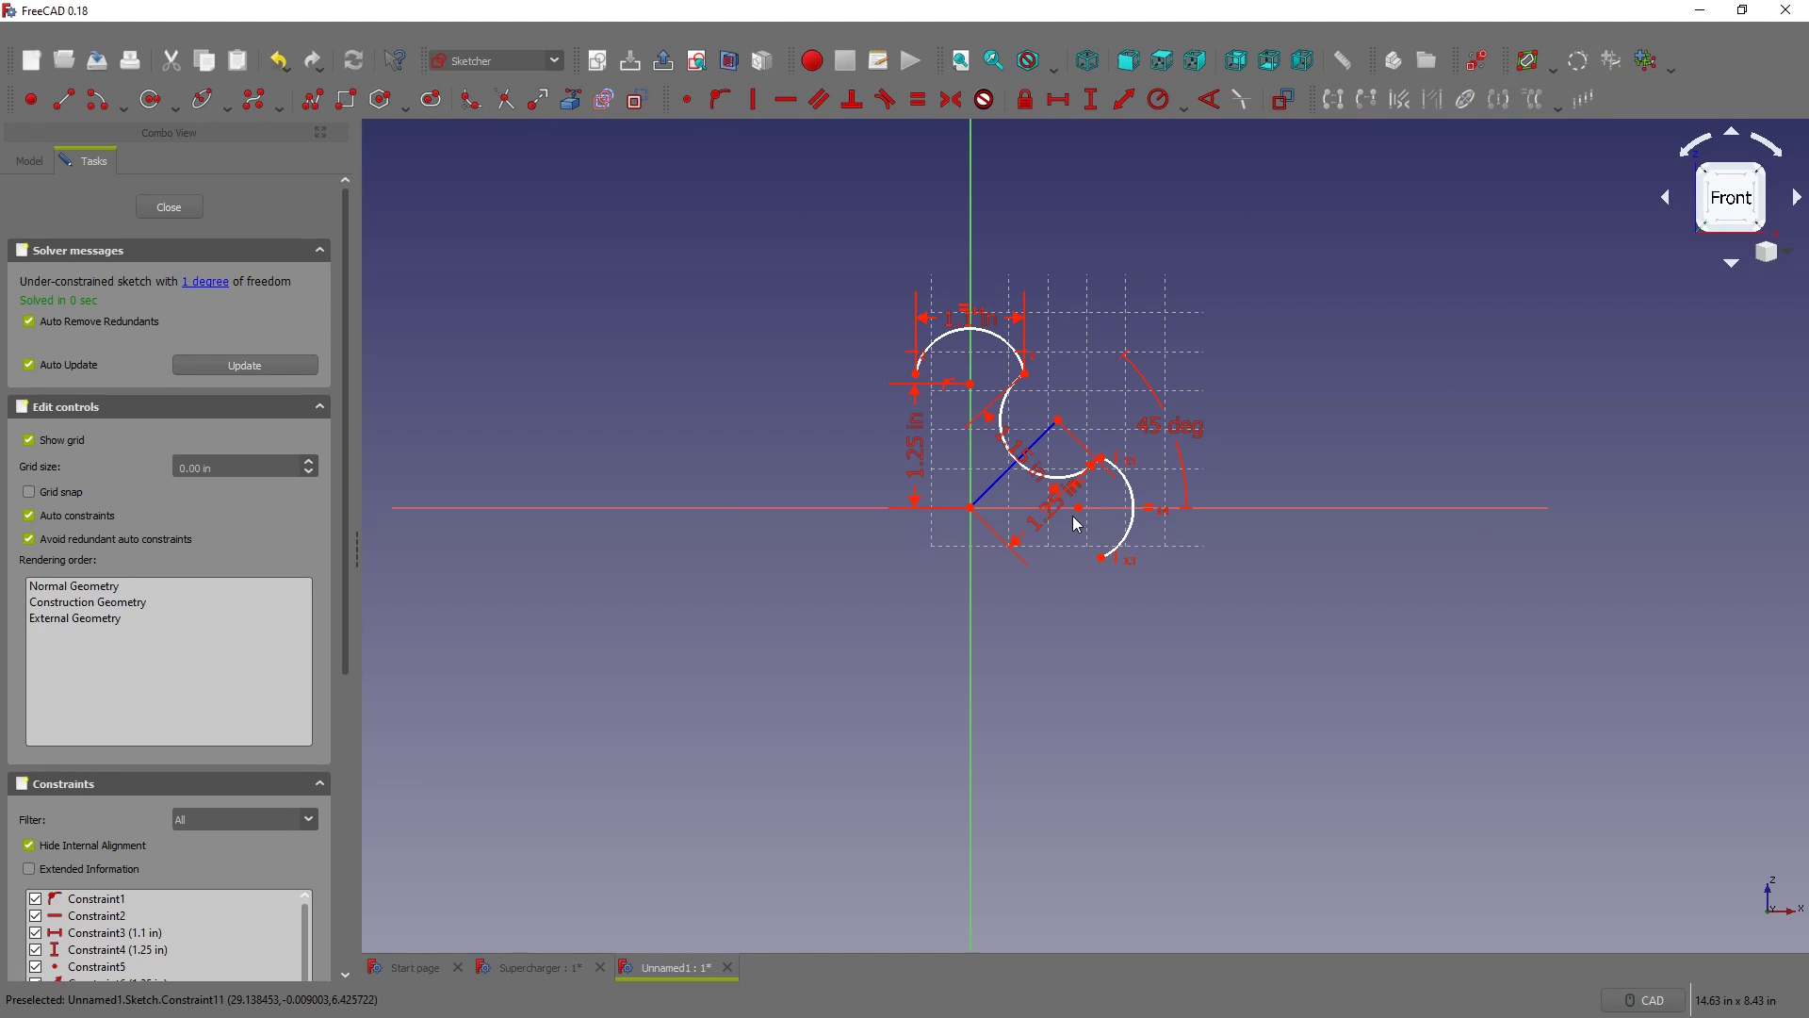
click(1078, 507)
text(l)
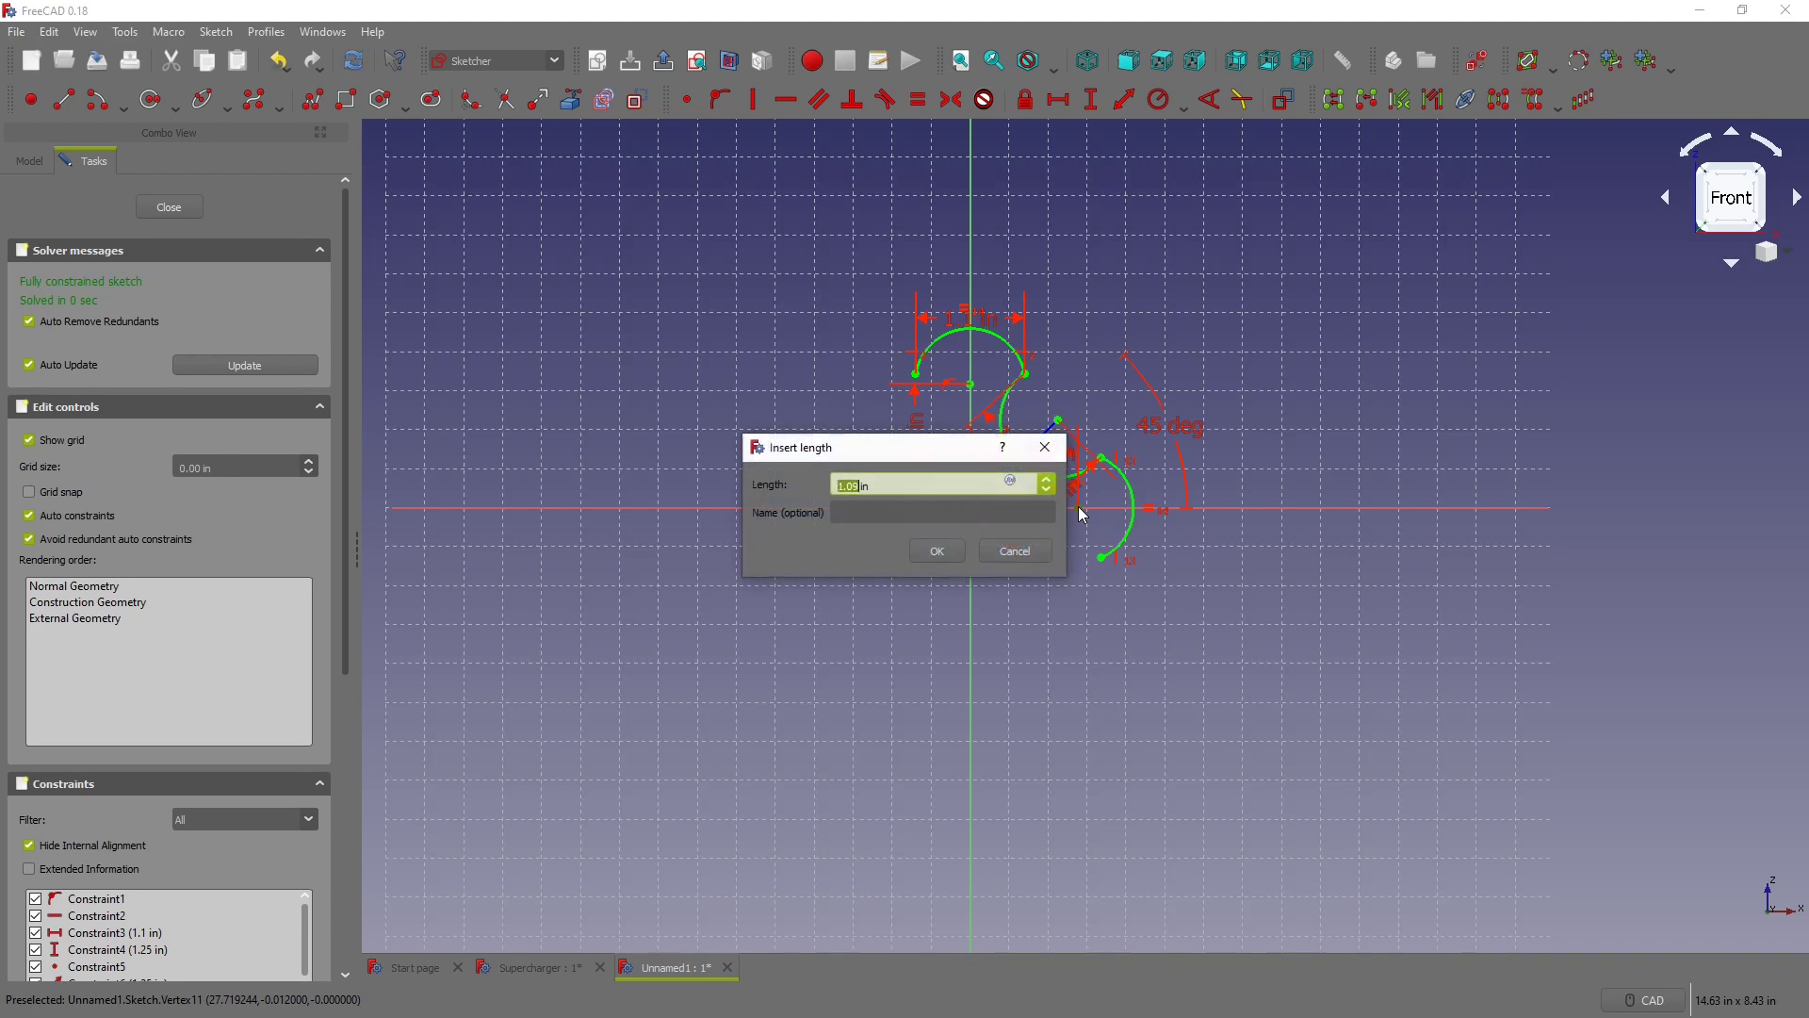
text(1.25)
key(Return)
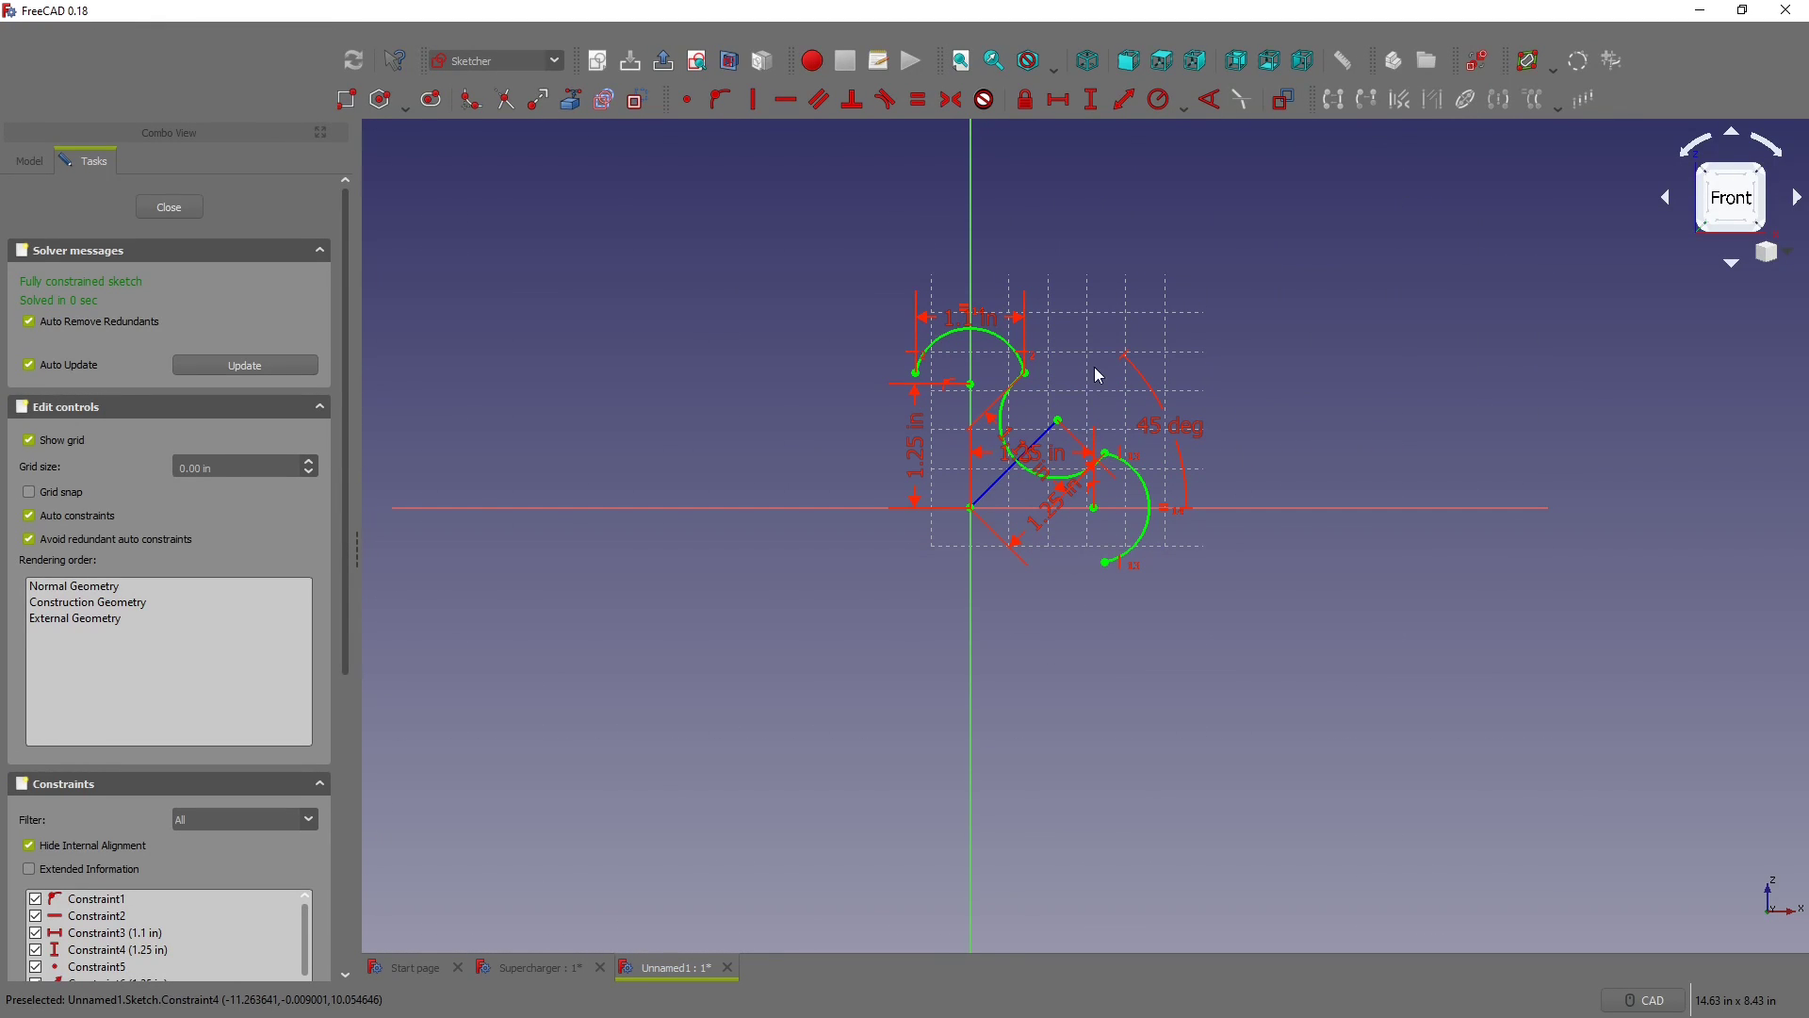
click(997, 344)
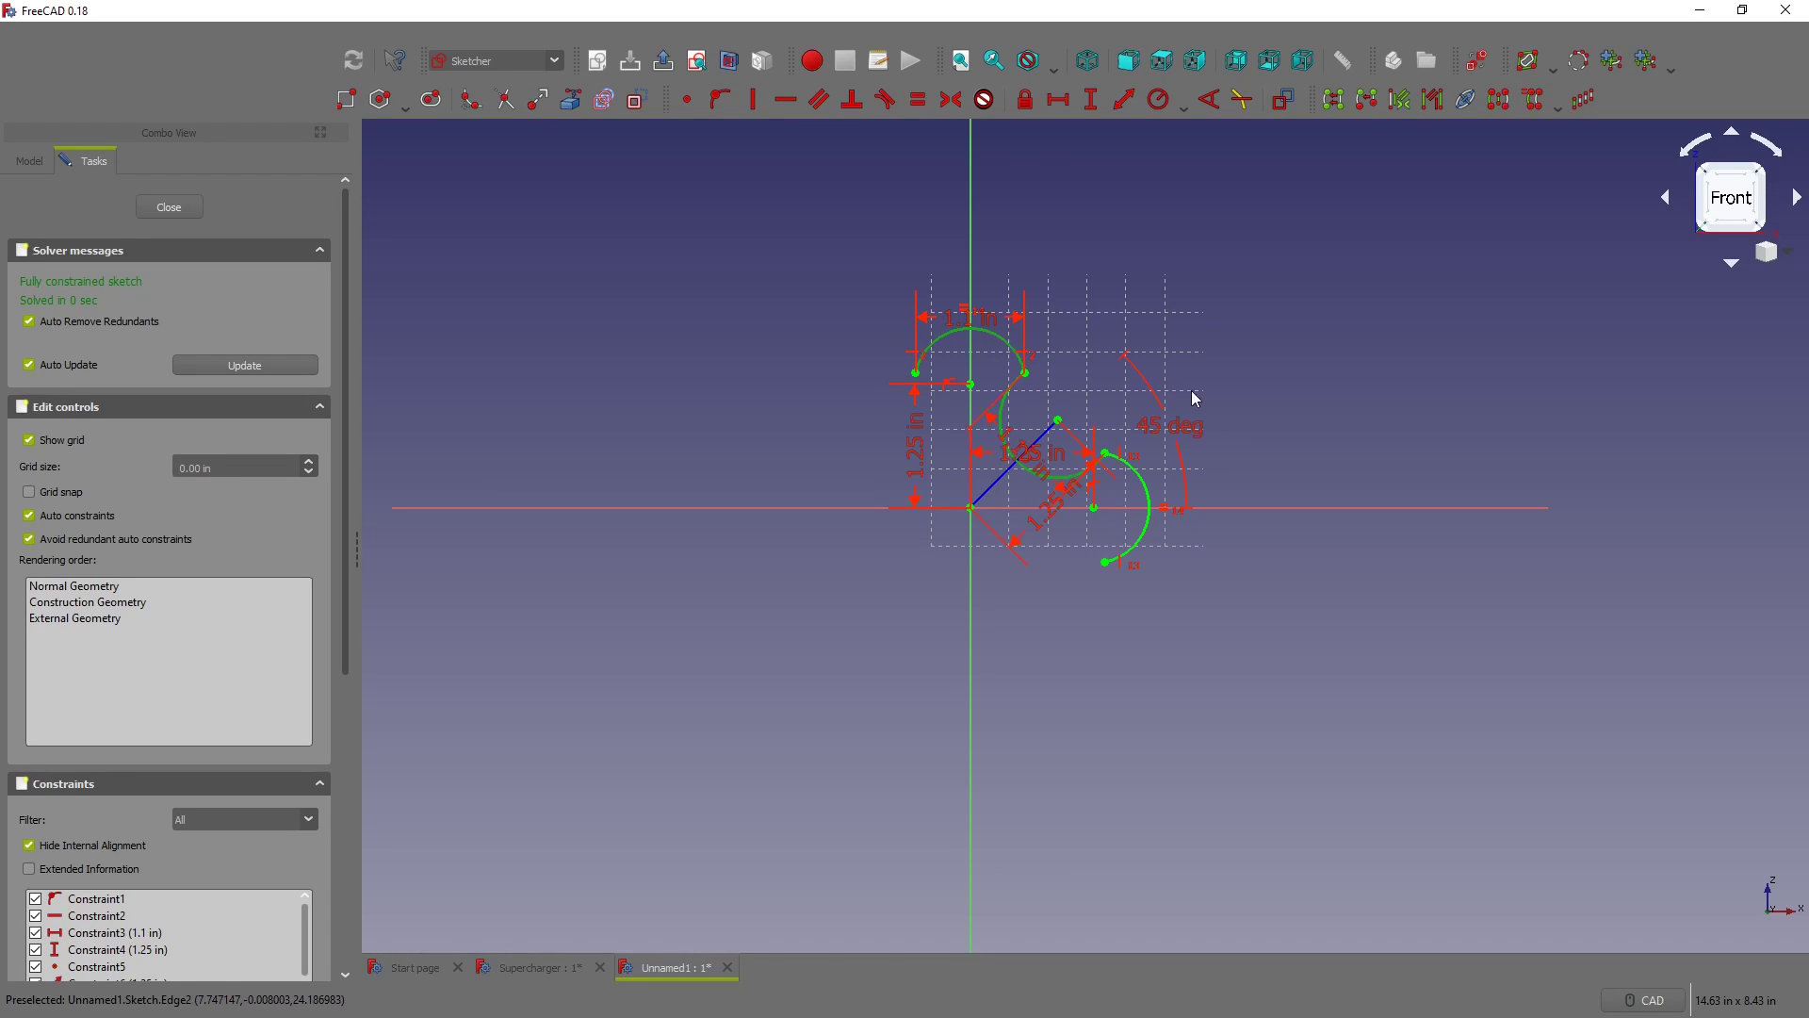
click(1228, 506)
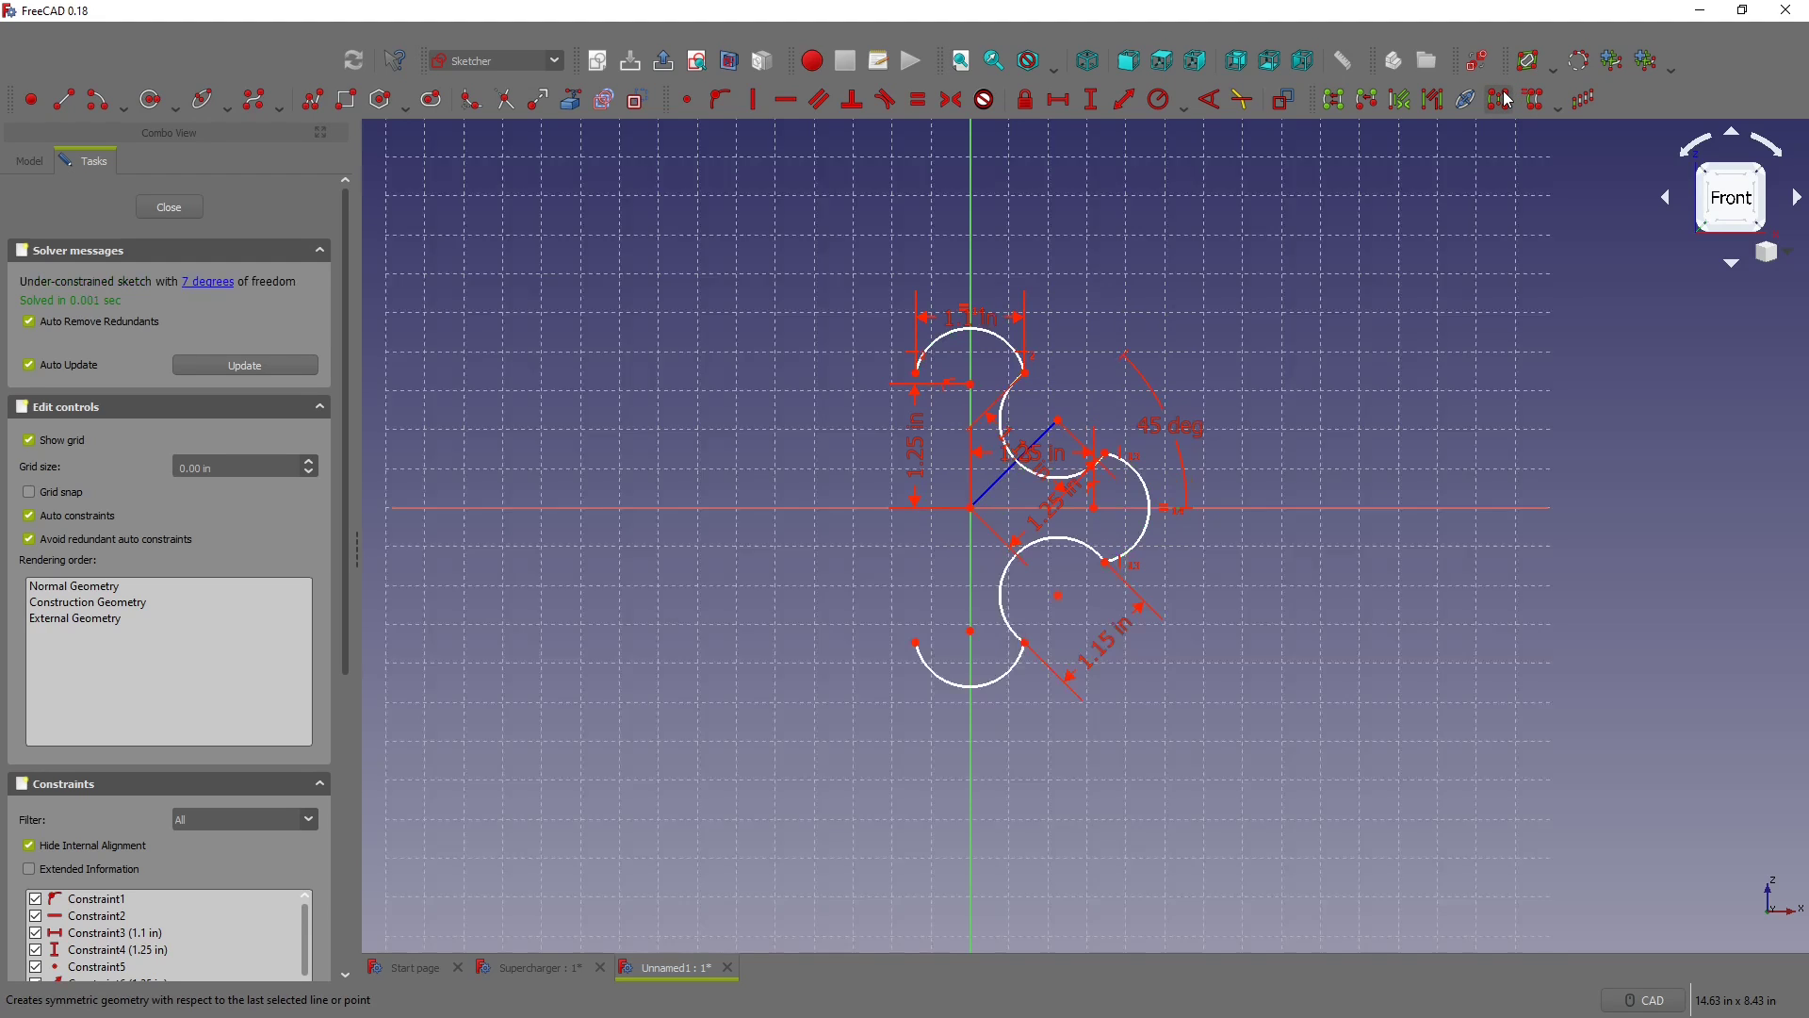
Step: Dimension the lower arc's centre 1.25 in from the origin, both directly and vertically
scroll(1075, 561, up, 2)
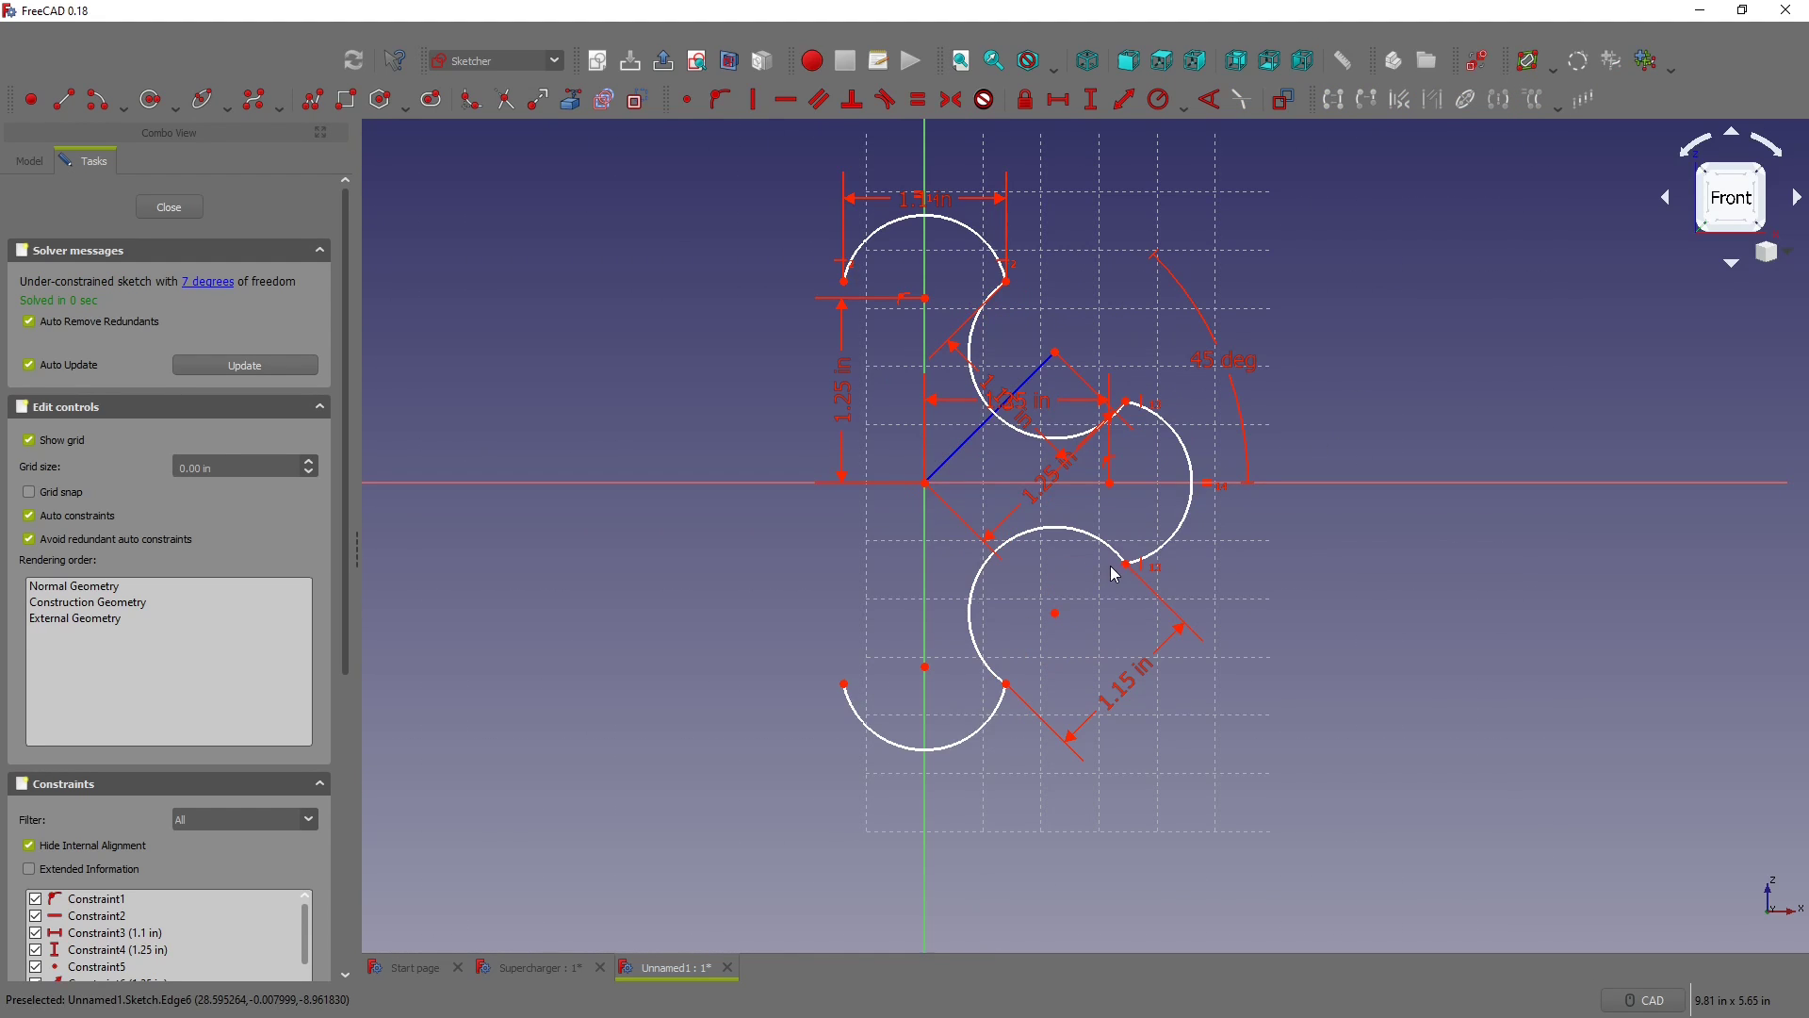
click(1120, 572)
click(1112, 559)
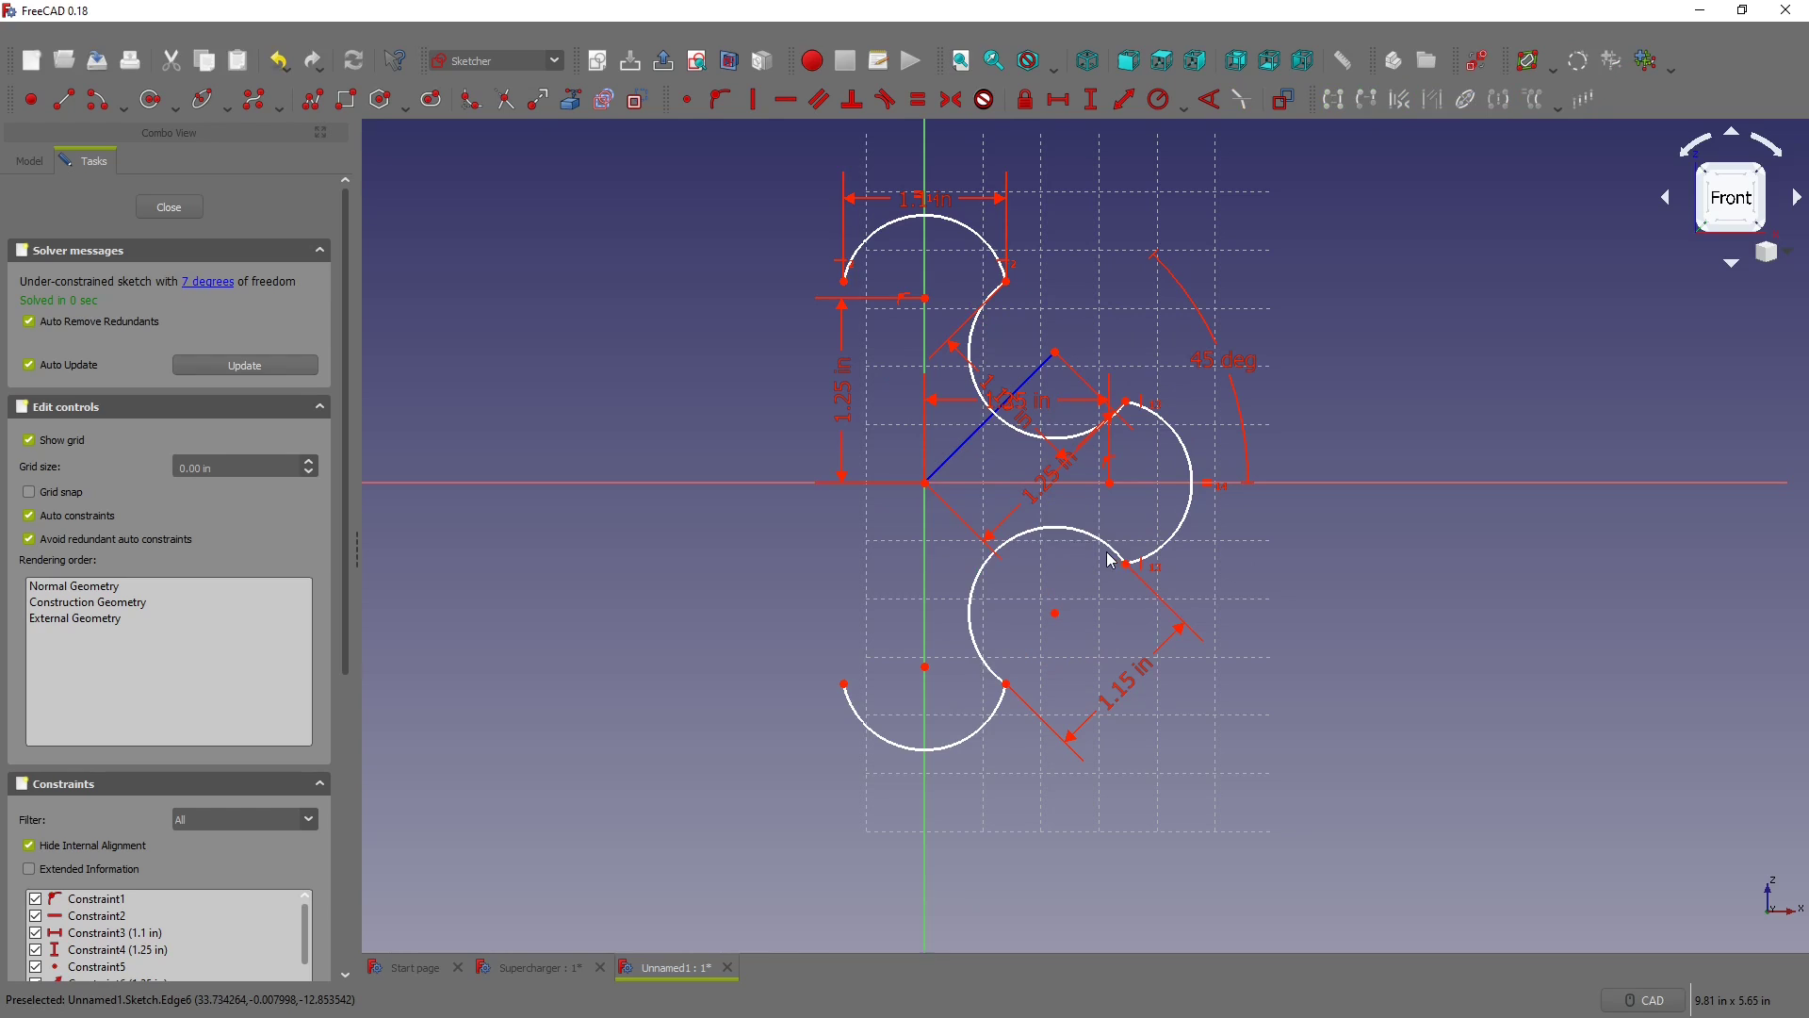
click(1057, 614)
click(926, 484)
click(1130, 101)
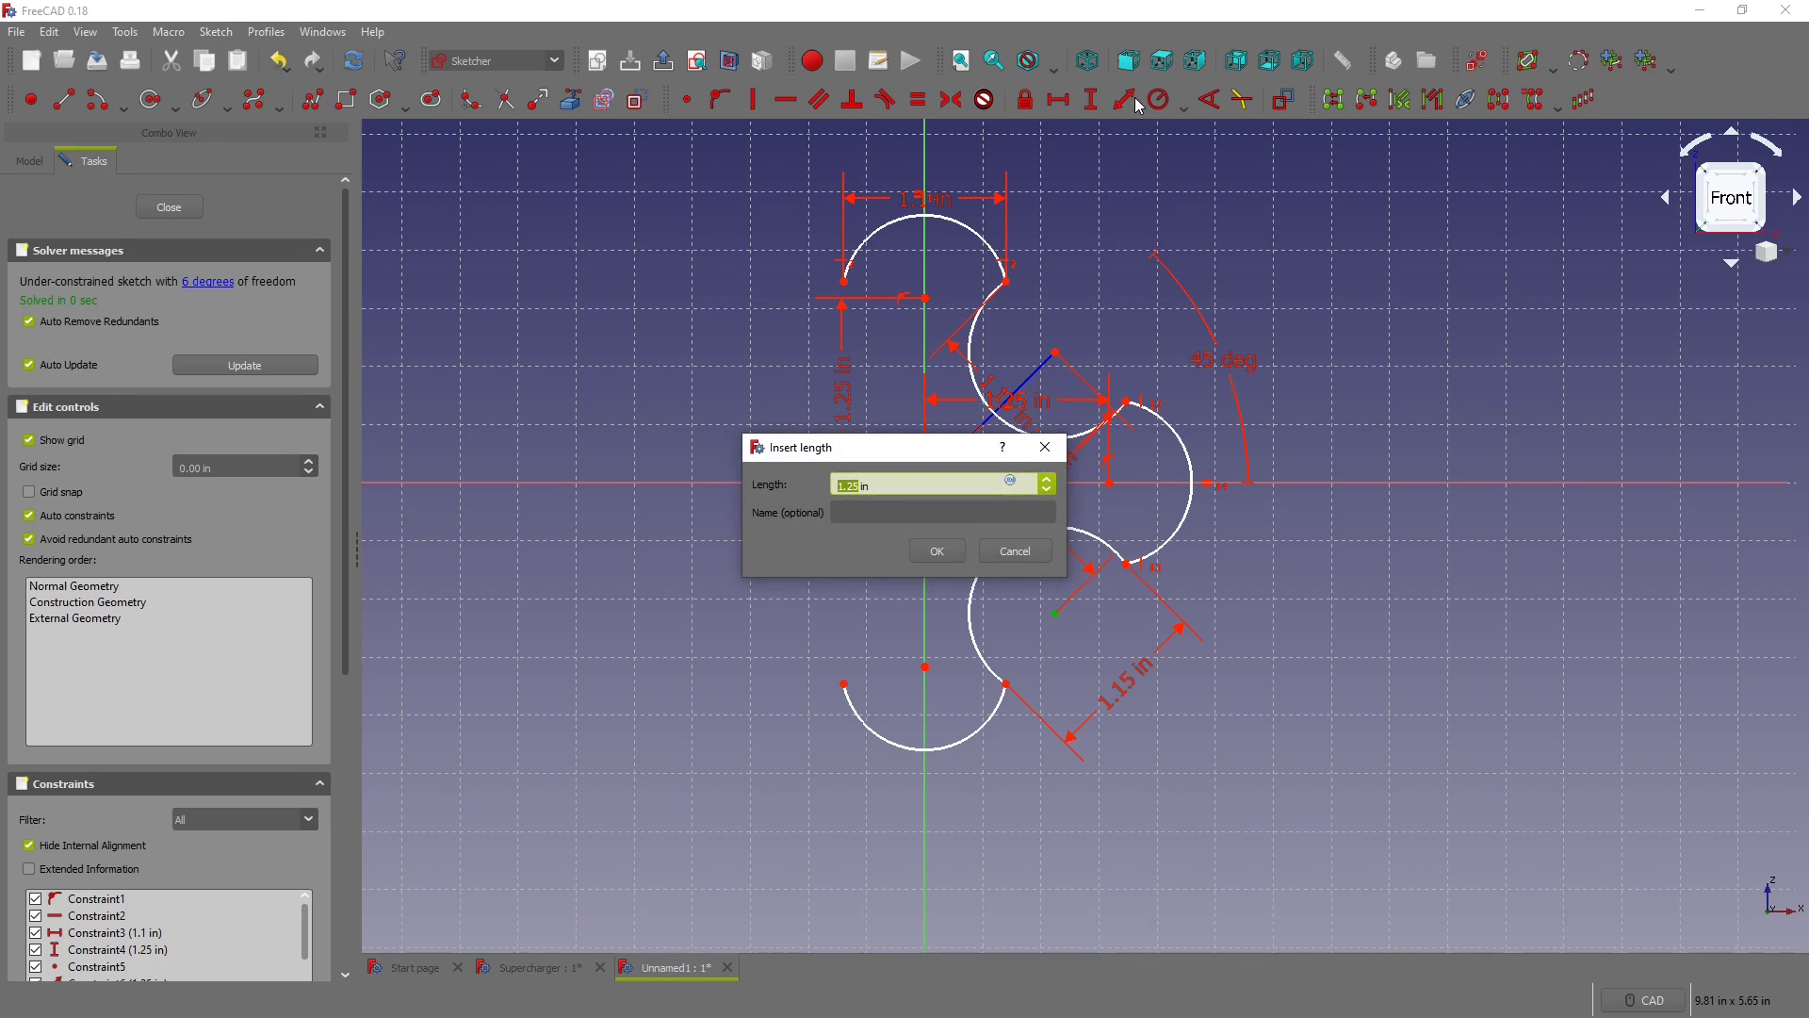
click(914, 561)
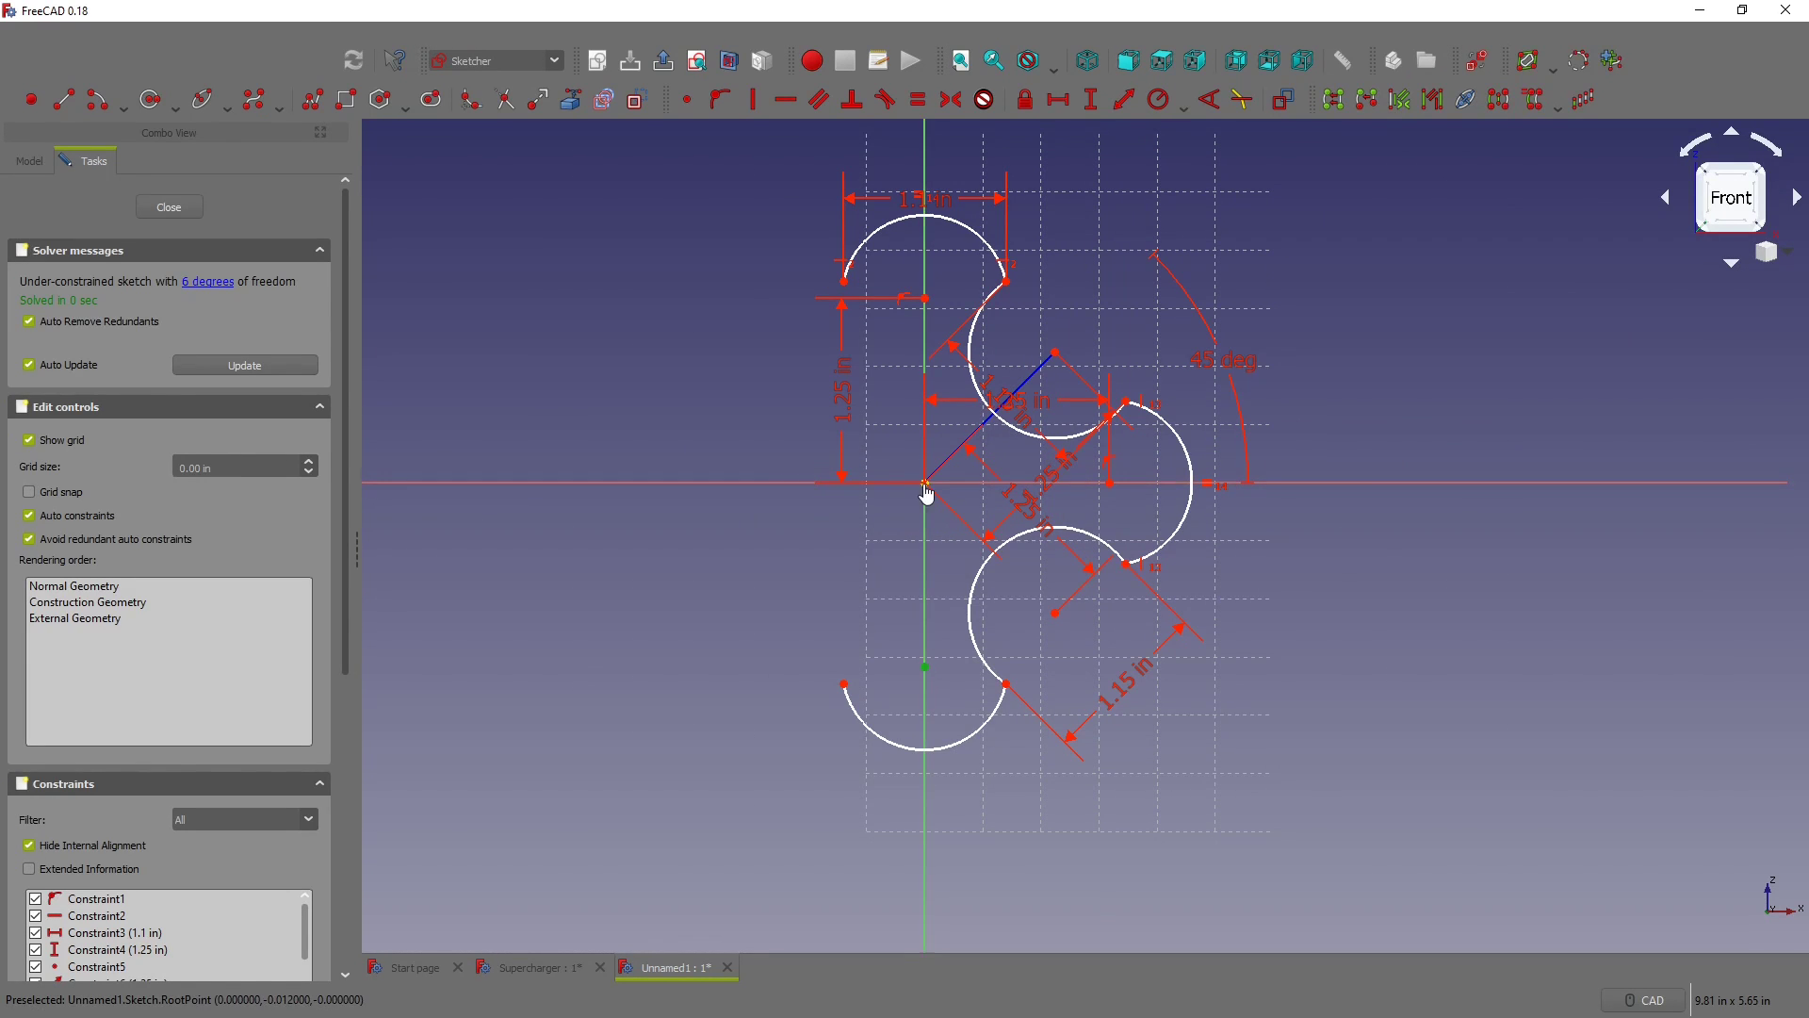
key(i)
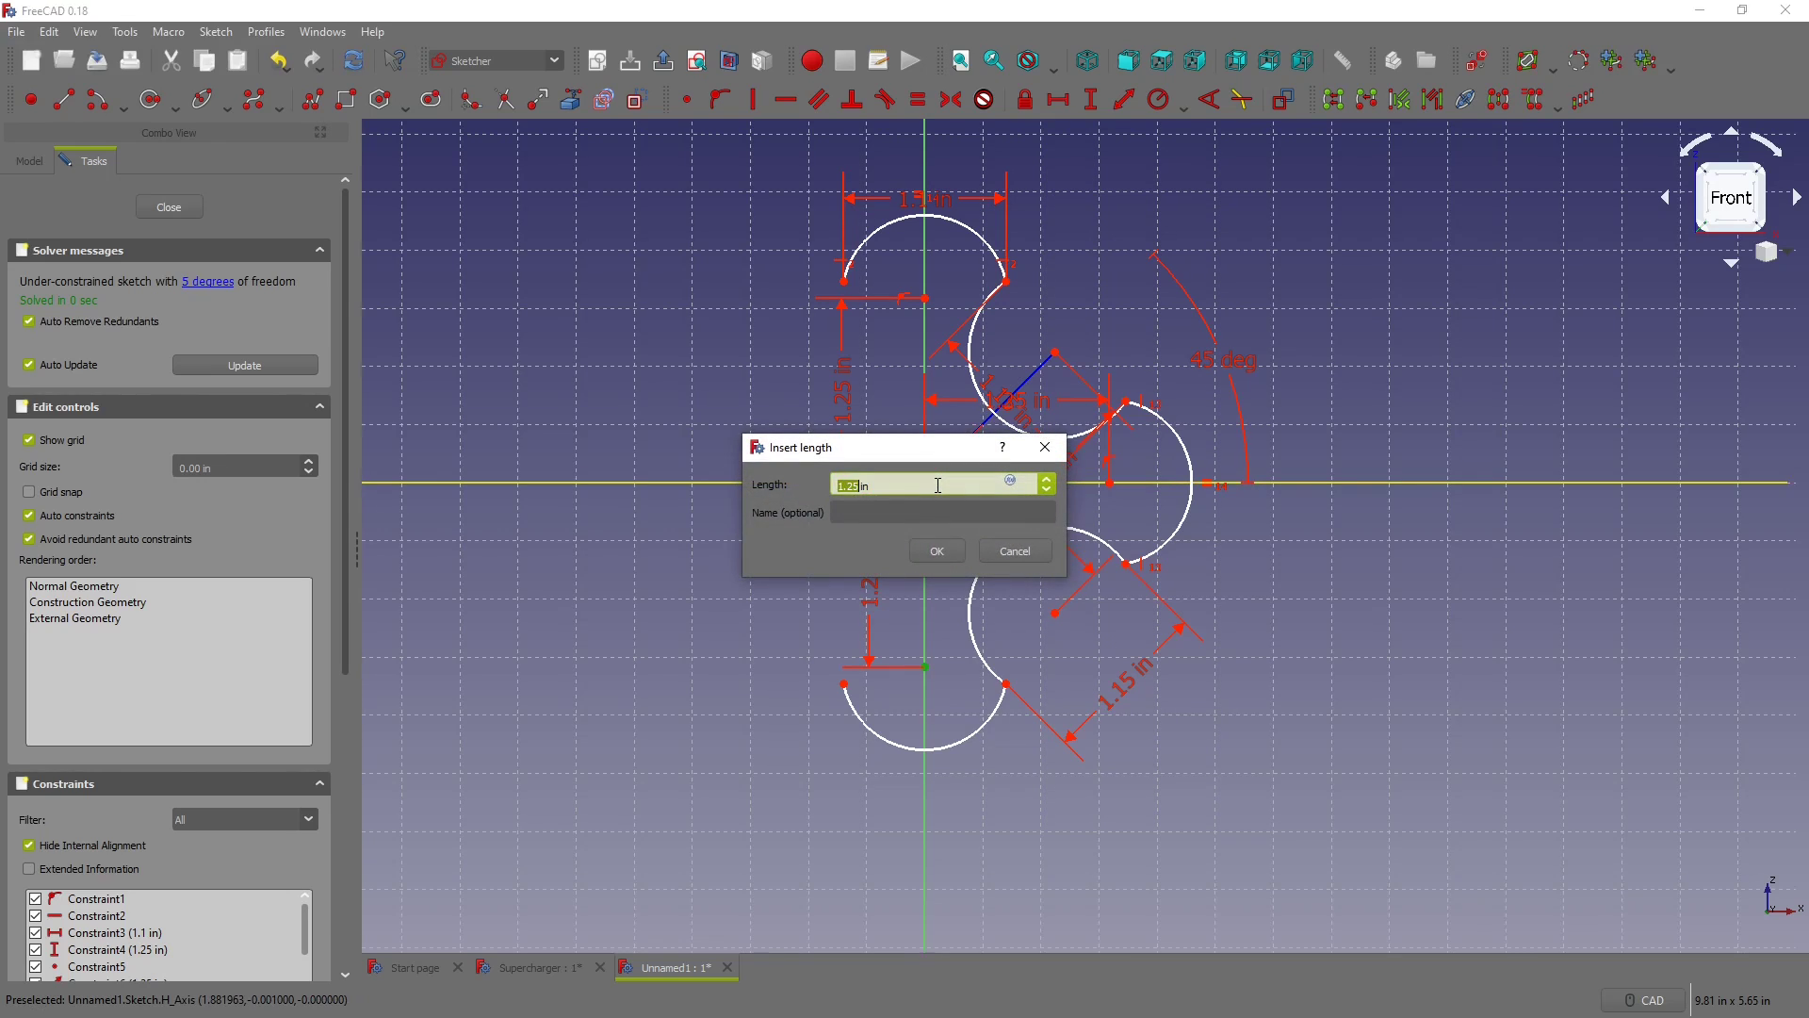
click(938, 554)
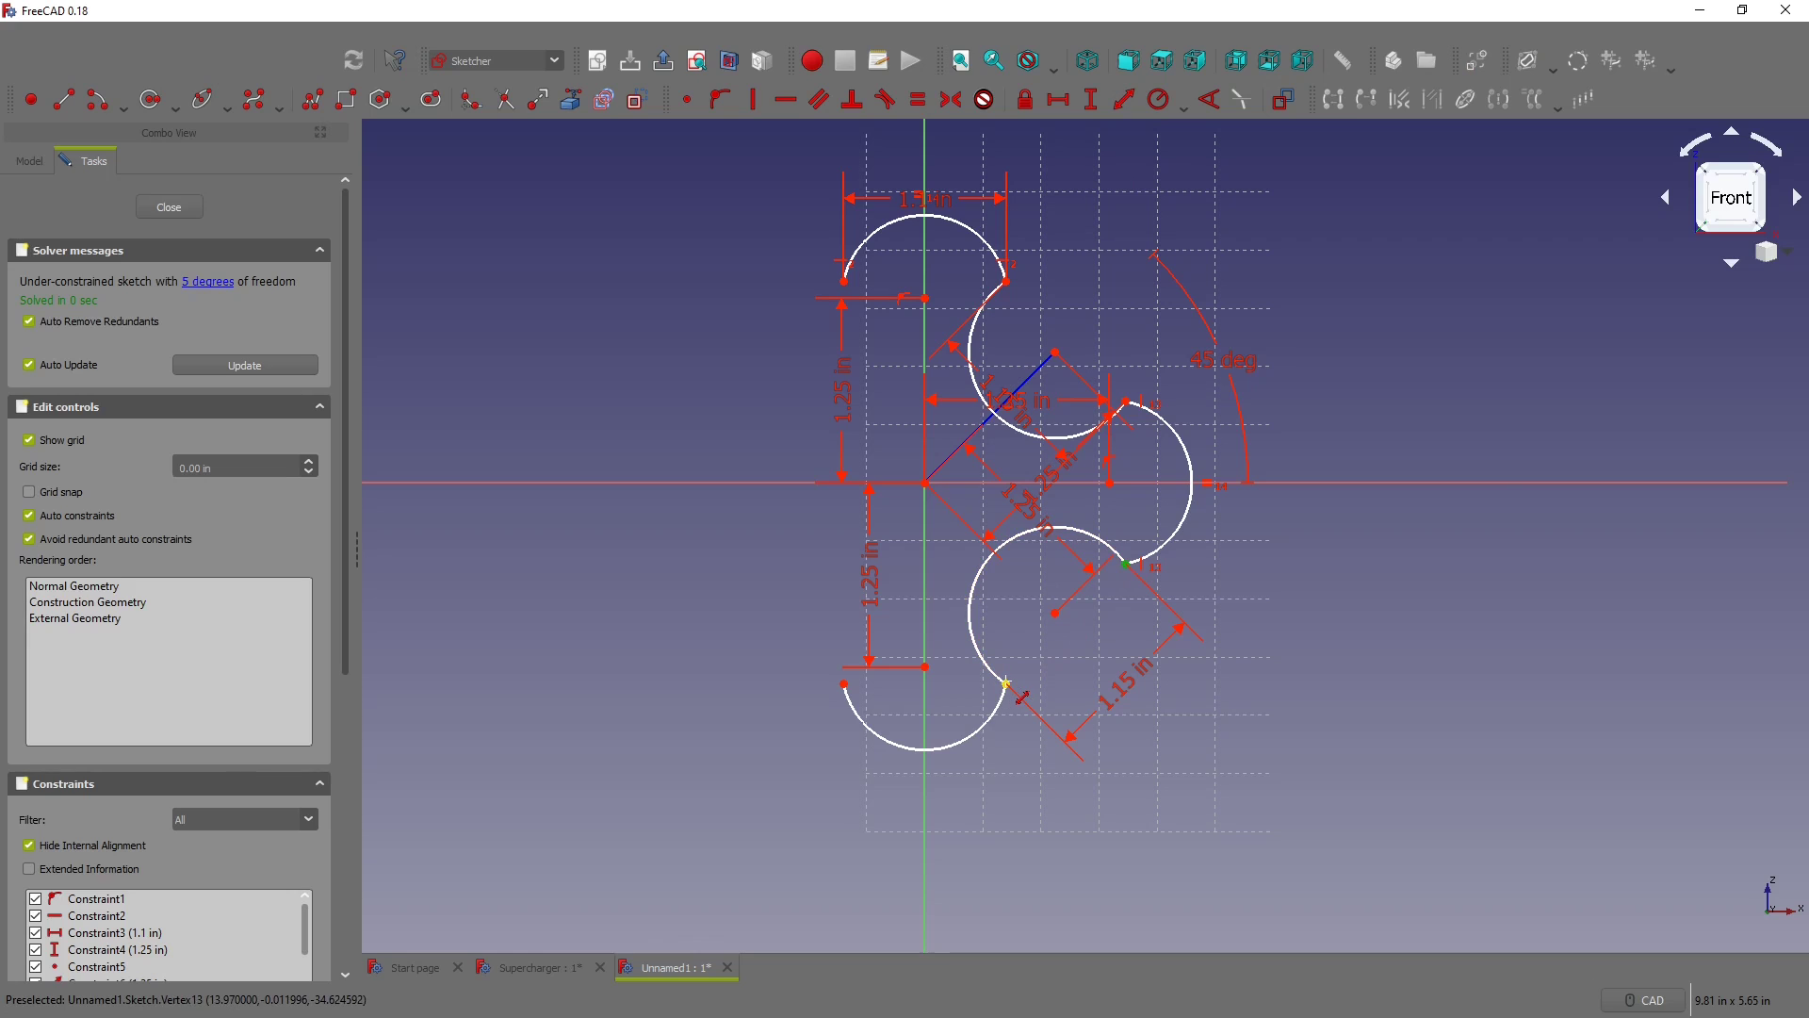
click(1001, 683)
click(1016, 554)
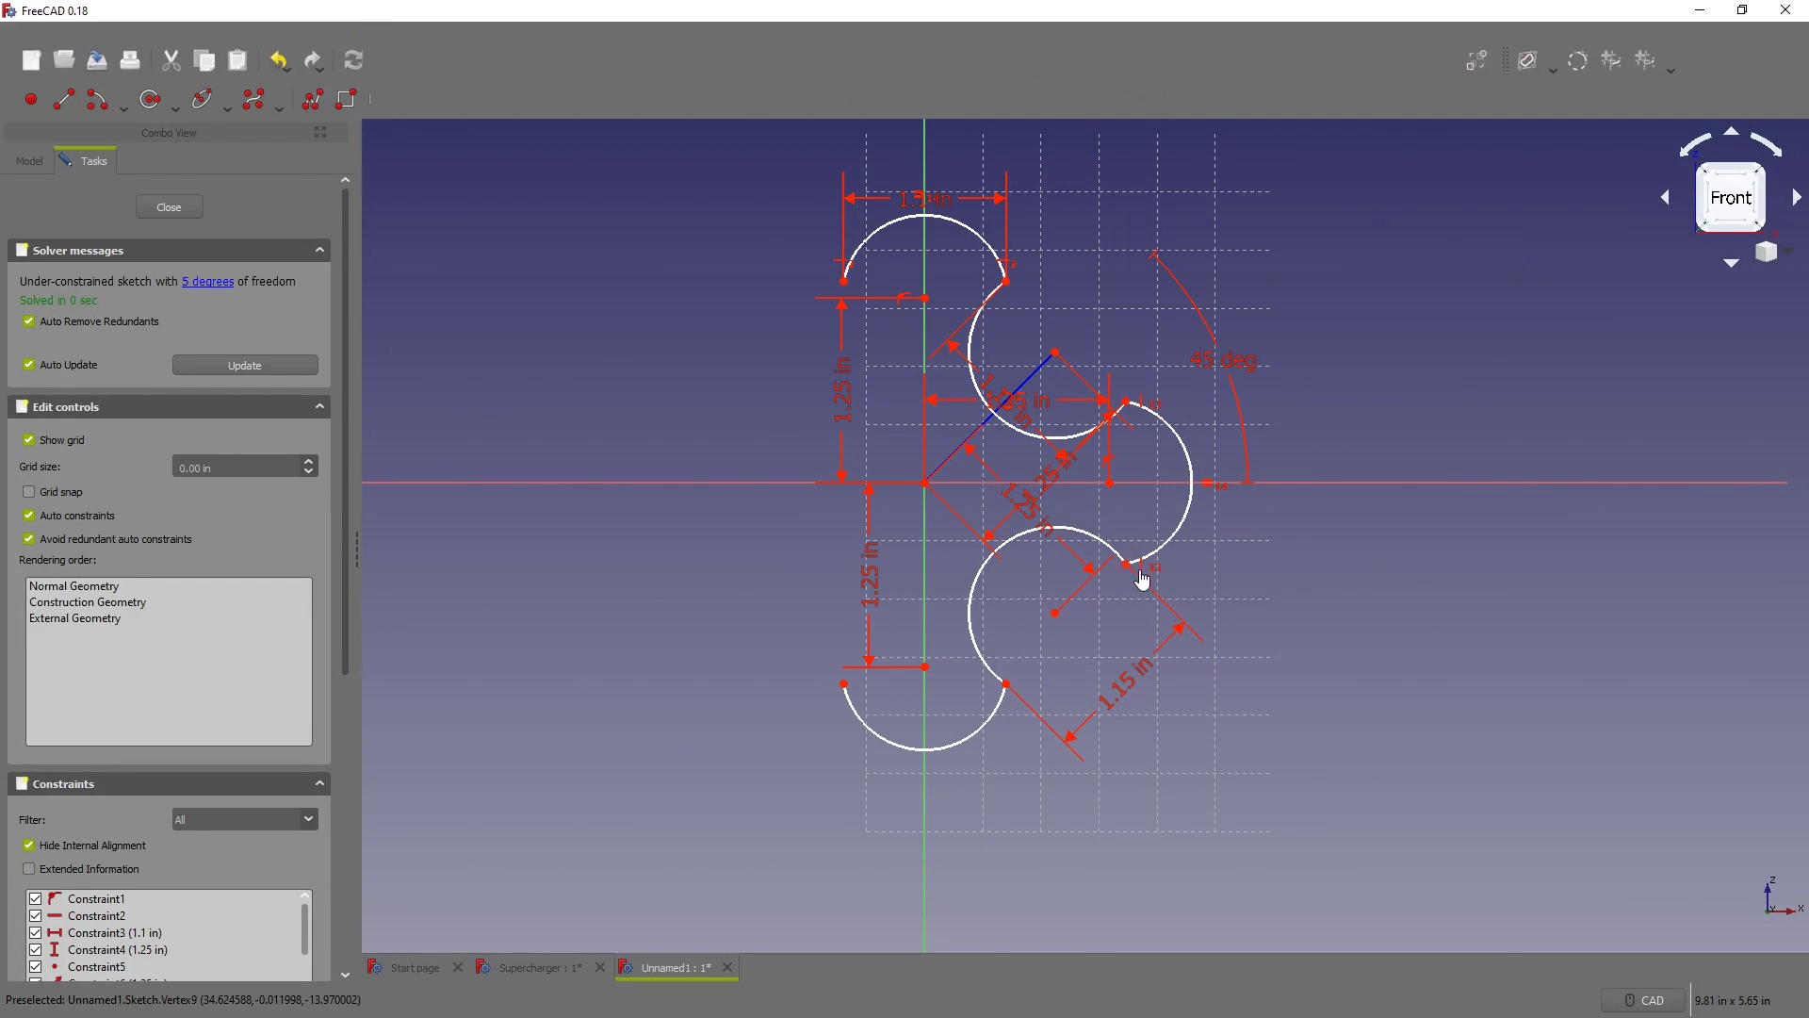
Step: Constrain the bottom arc's endpoint horizontally and reshape the arcs by dragging it
click(208, 281)
click(753, 660)
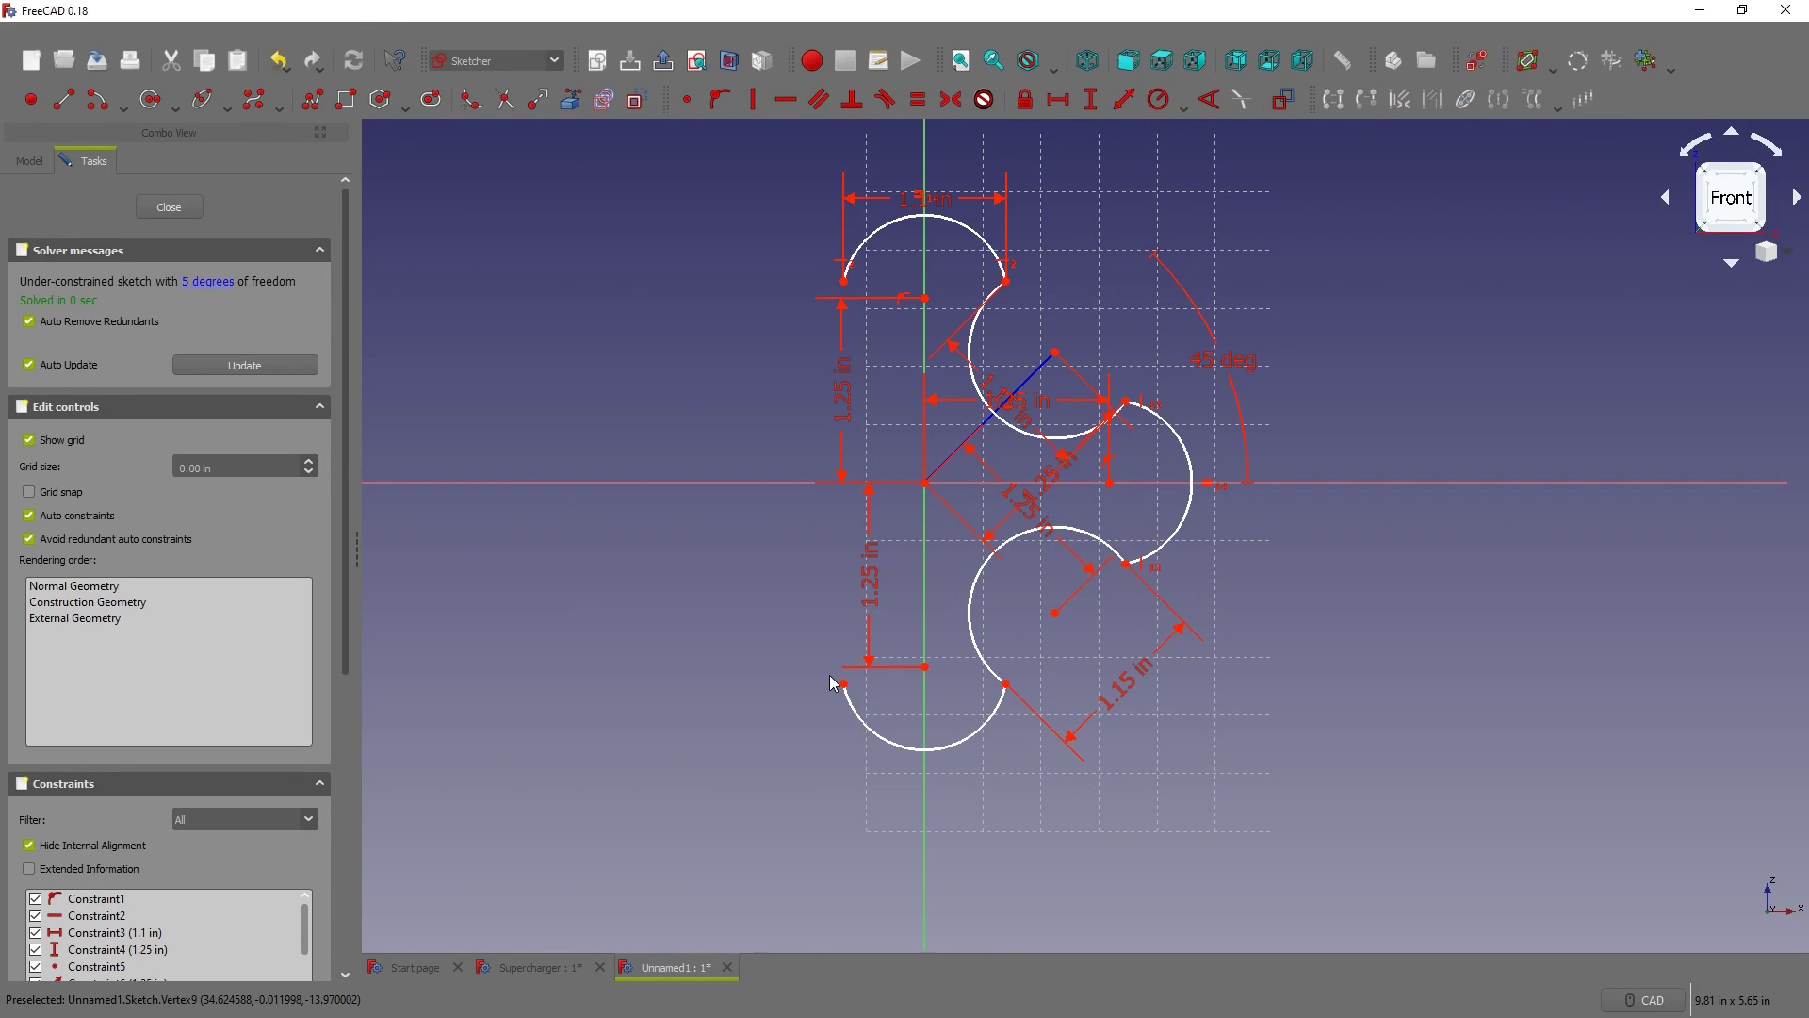
click(1010, 691)
key(h)
mouse_move(1008, 691)
mouse_down()
mouse_move(1041, 708)
mouse_move(996, 693)
mouse_move(1032, 694)
mouse_up()
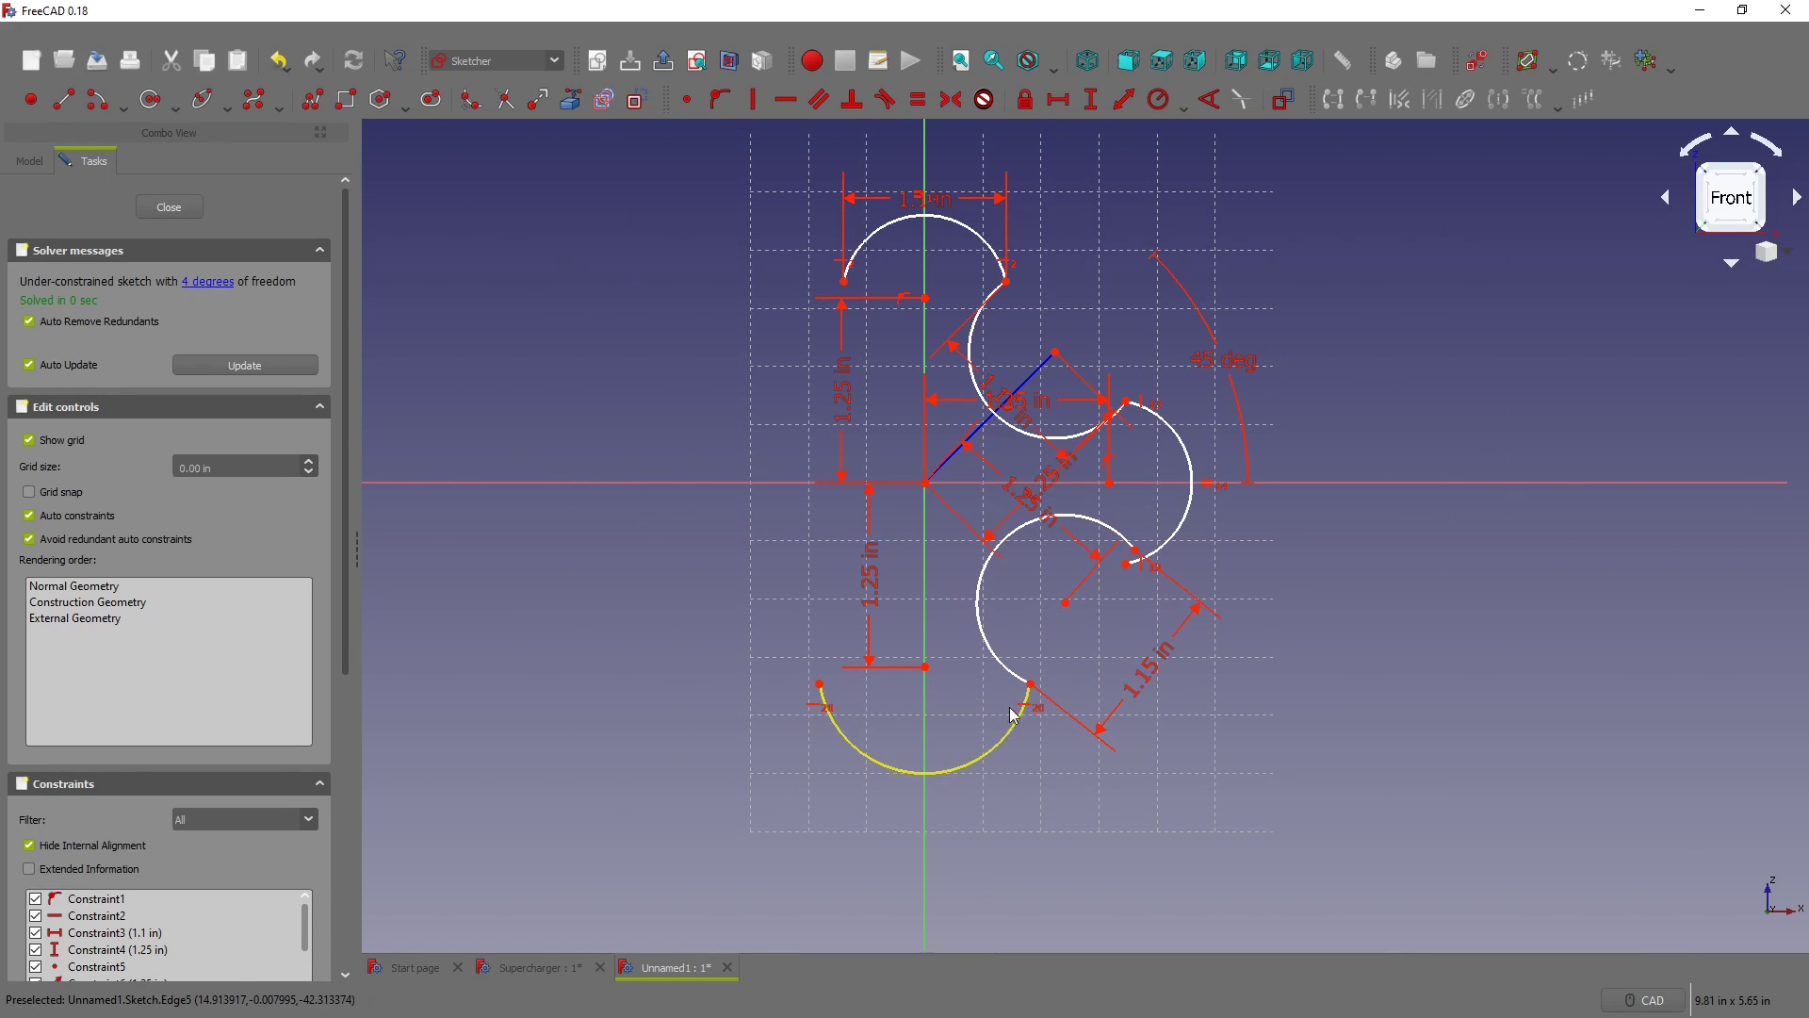
Step: Make the bottom and lower-right arcs equal to the upper arcs and join their endpoints
click(1020, 705)
click(992, 257)
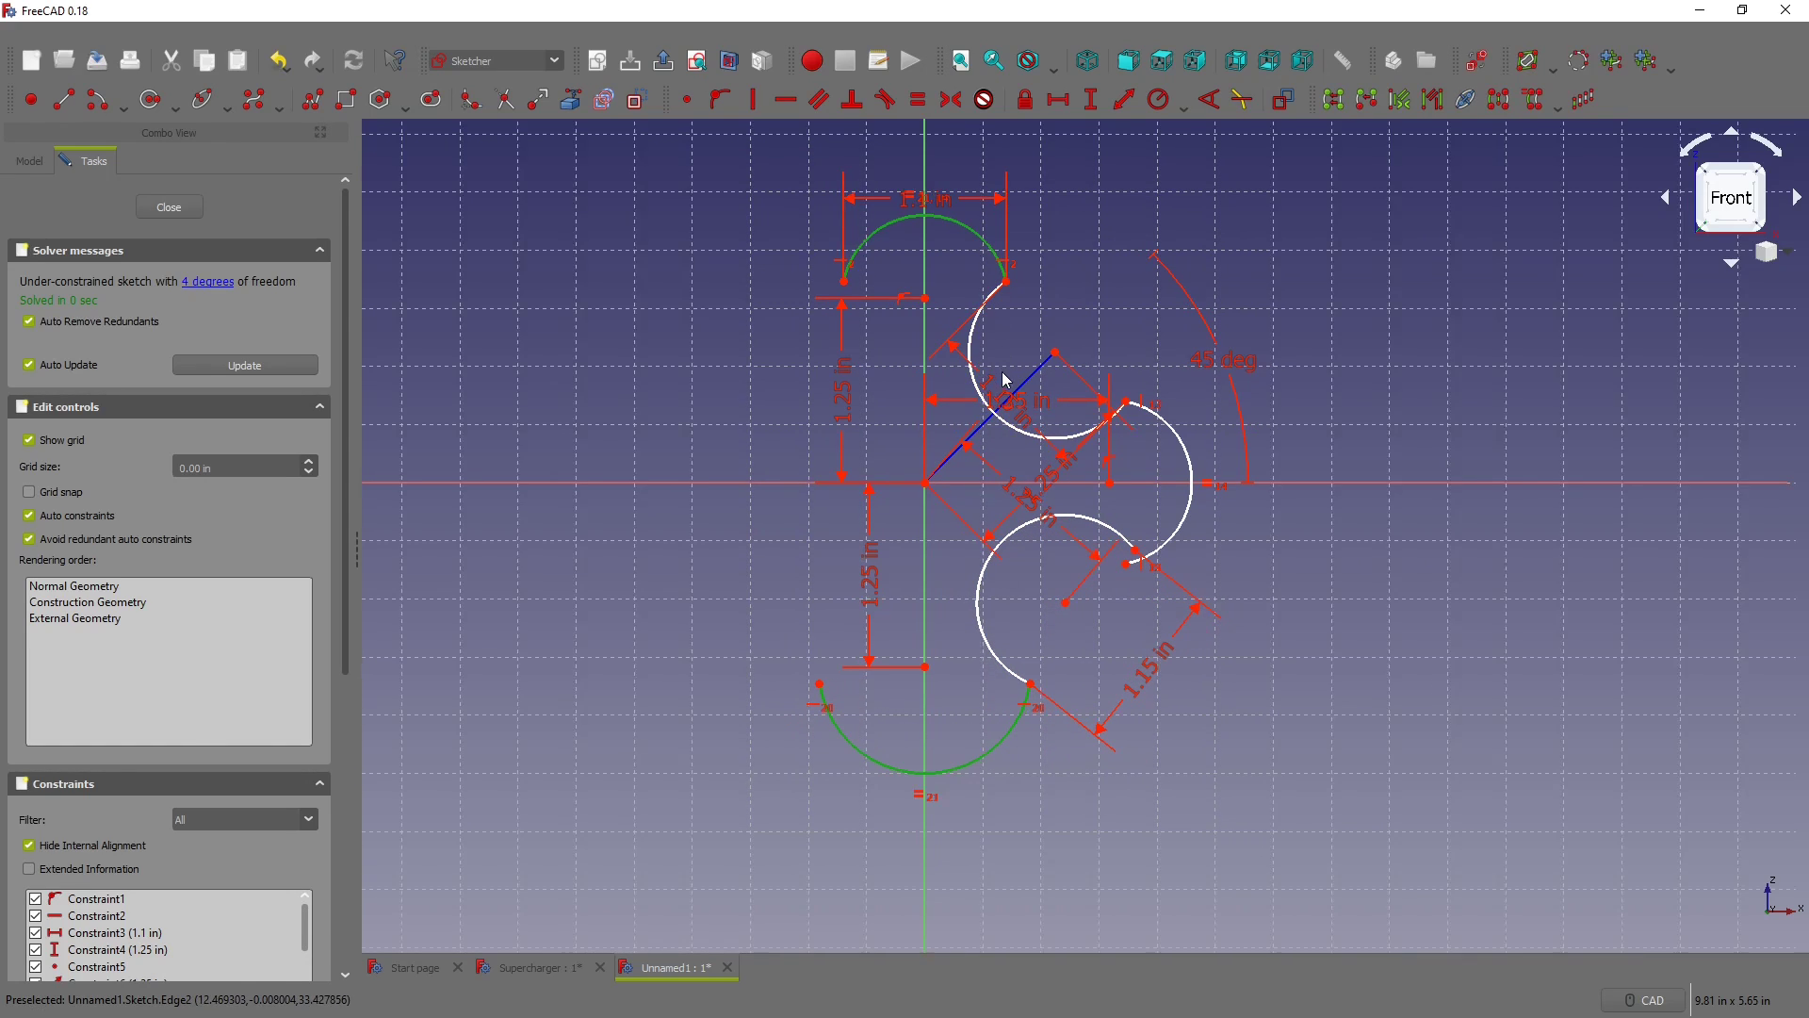
key(e)
click(995, 564)
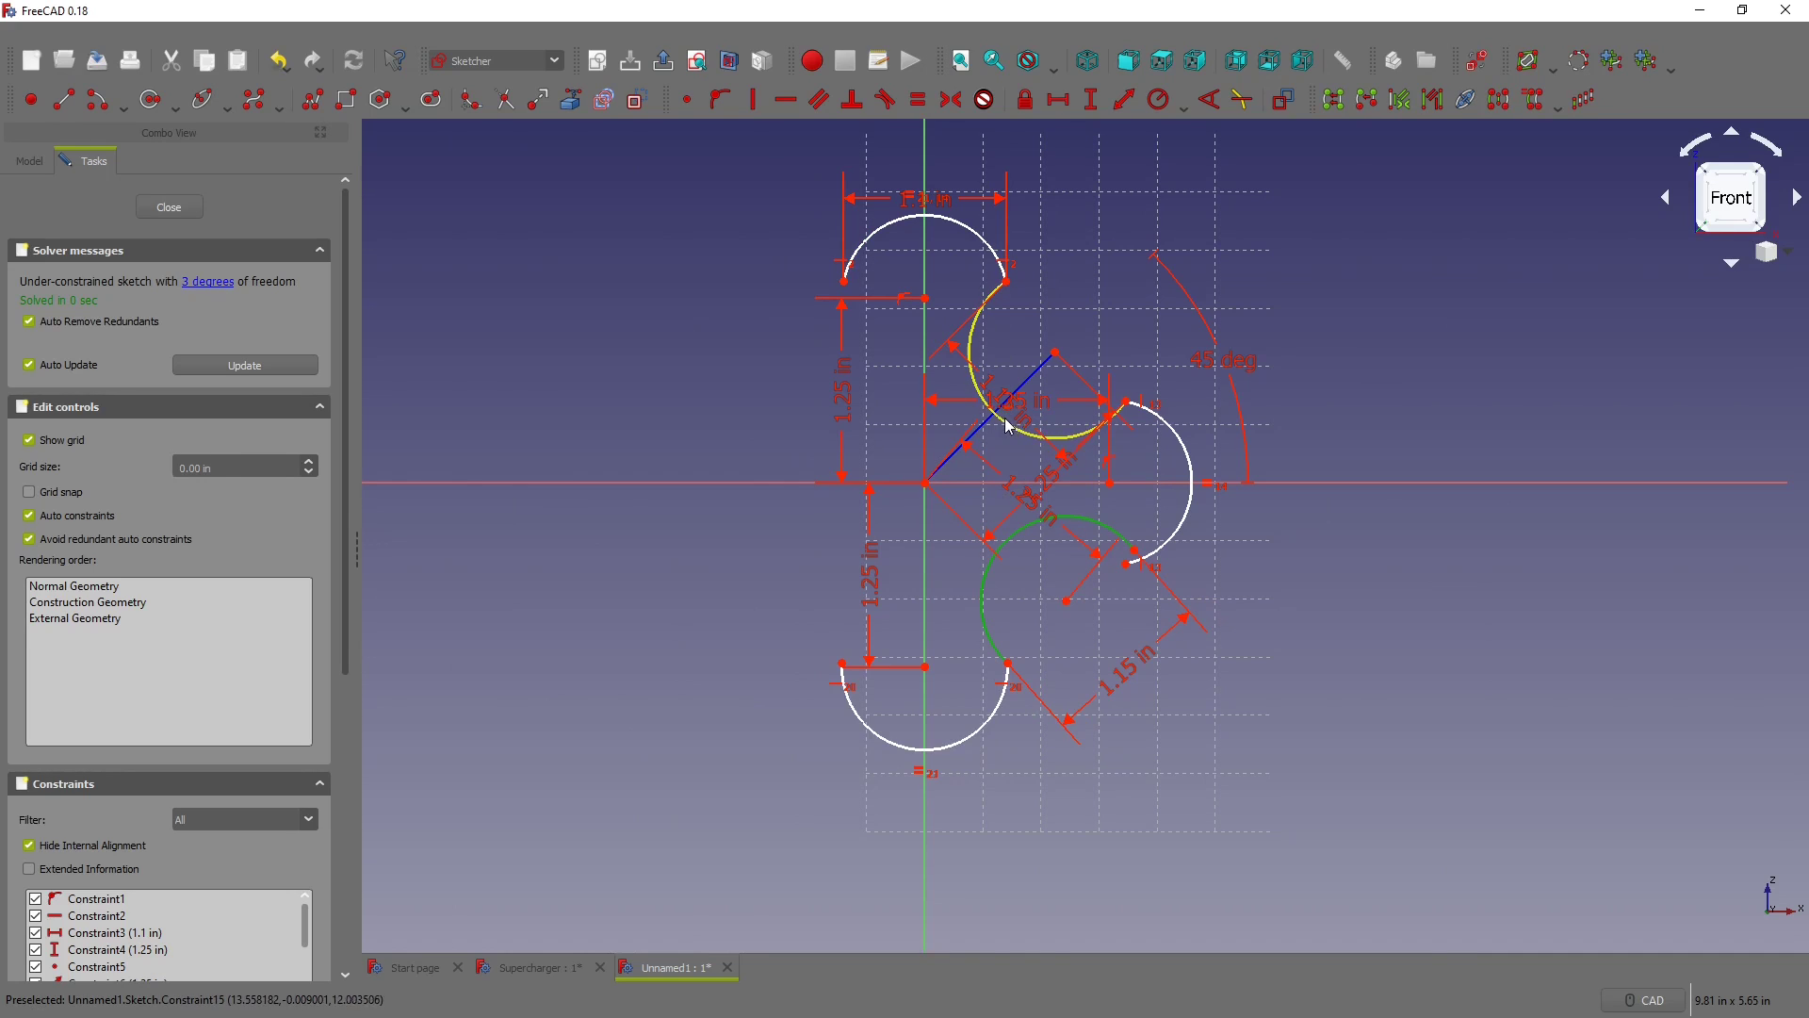
click(1011, 436)
key(e)
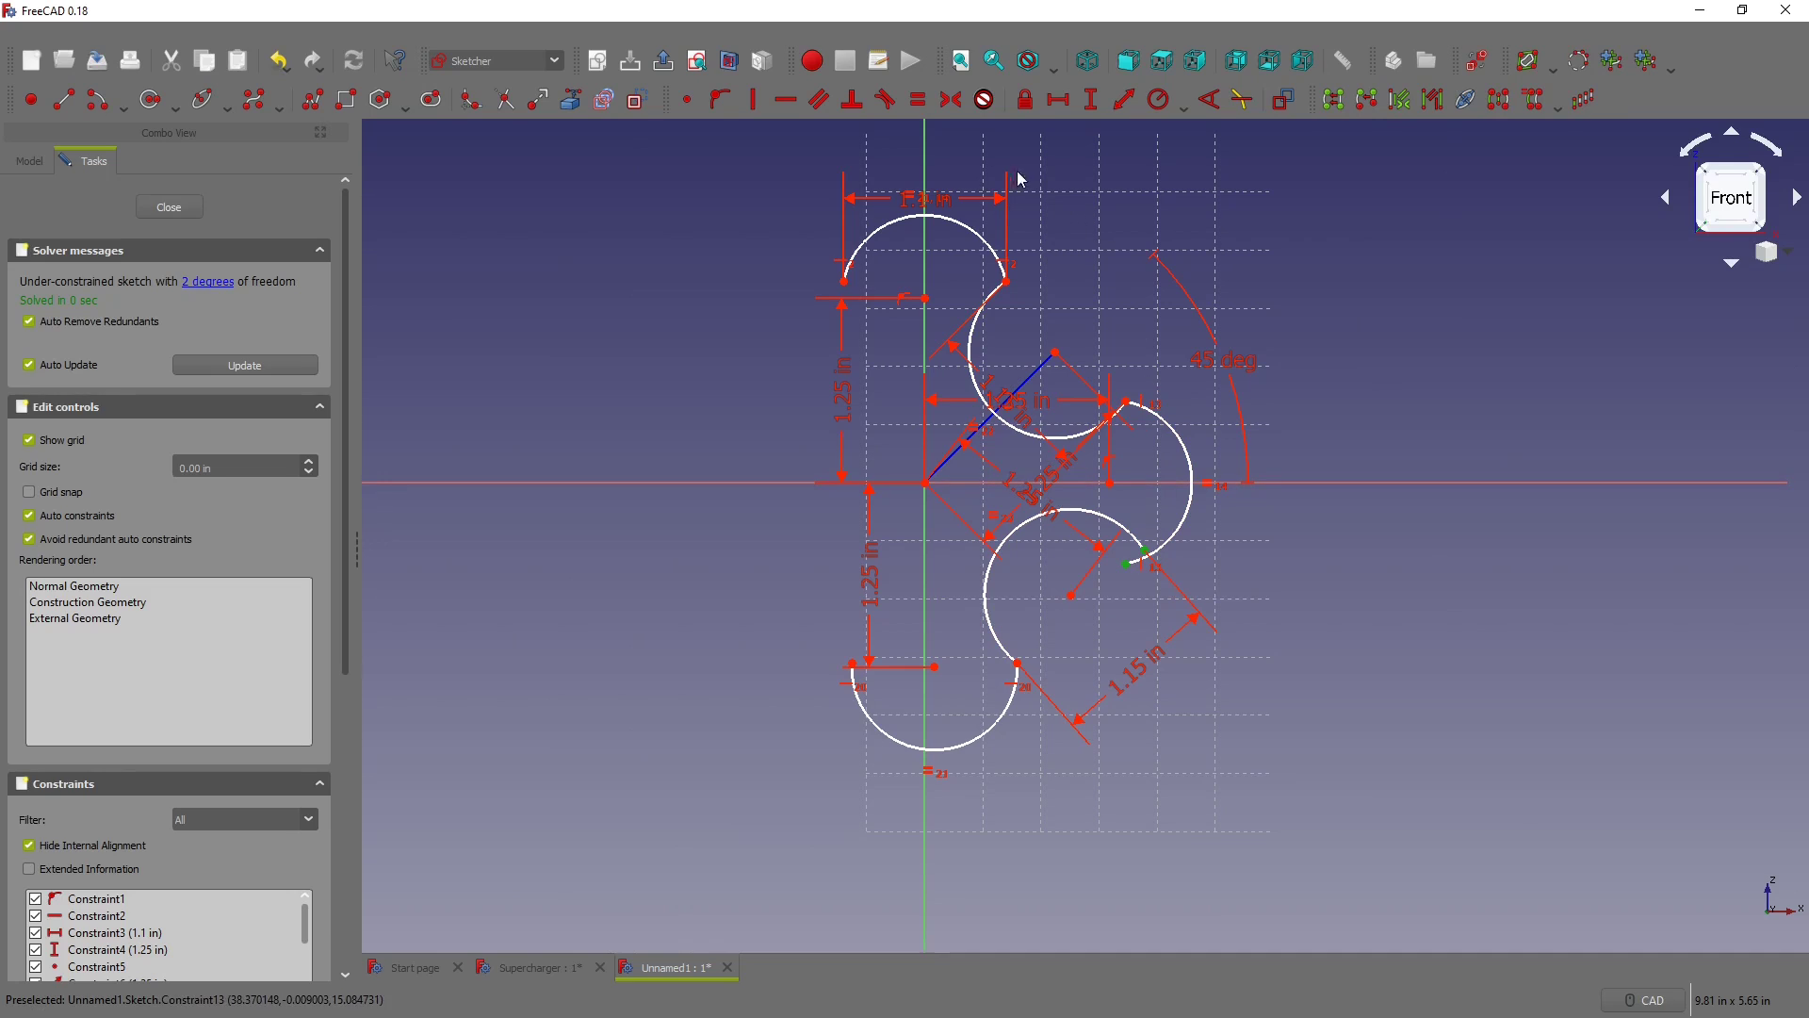
click(688, 99)
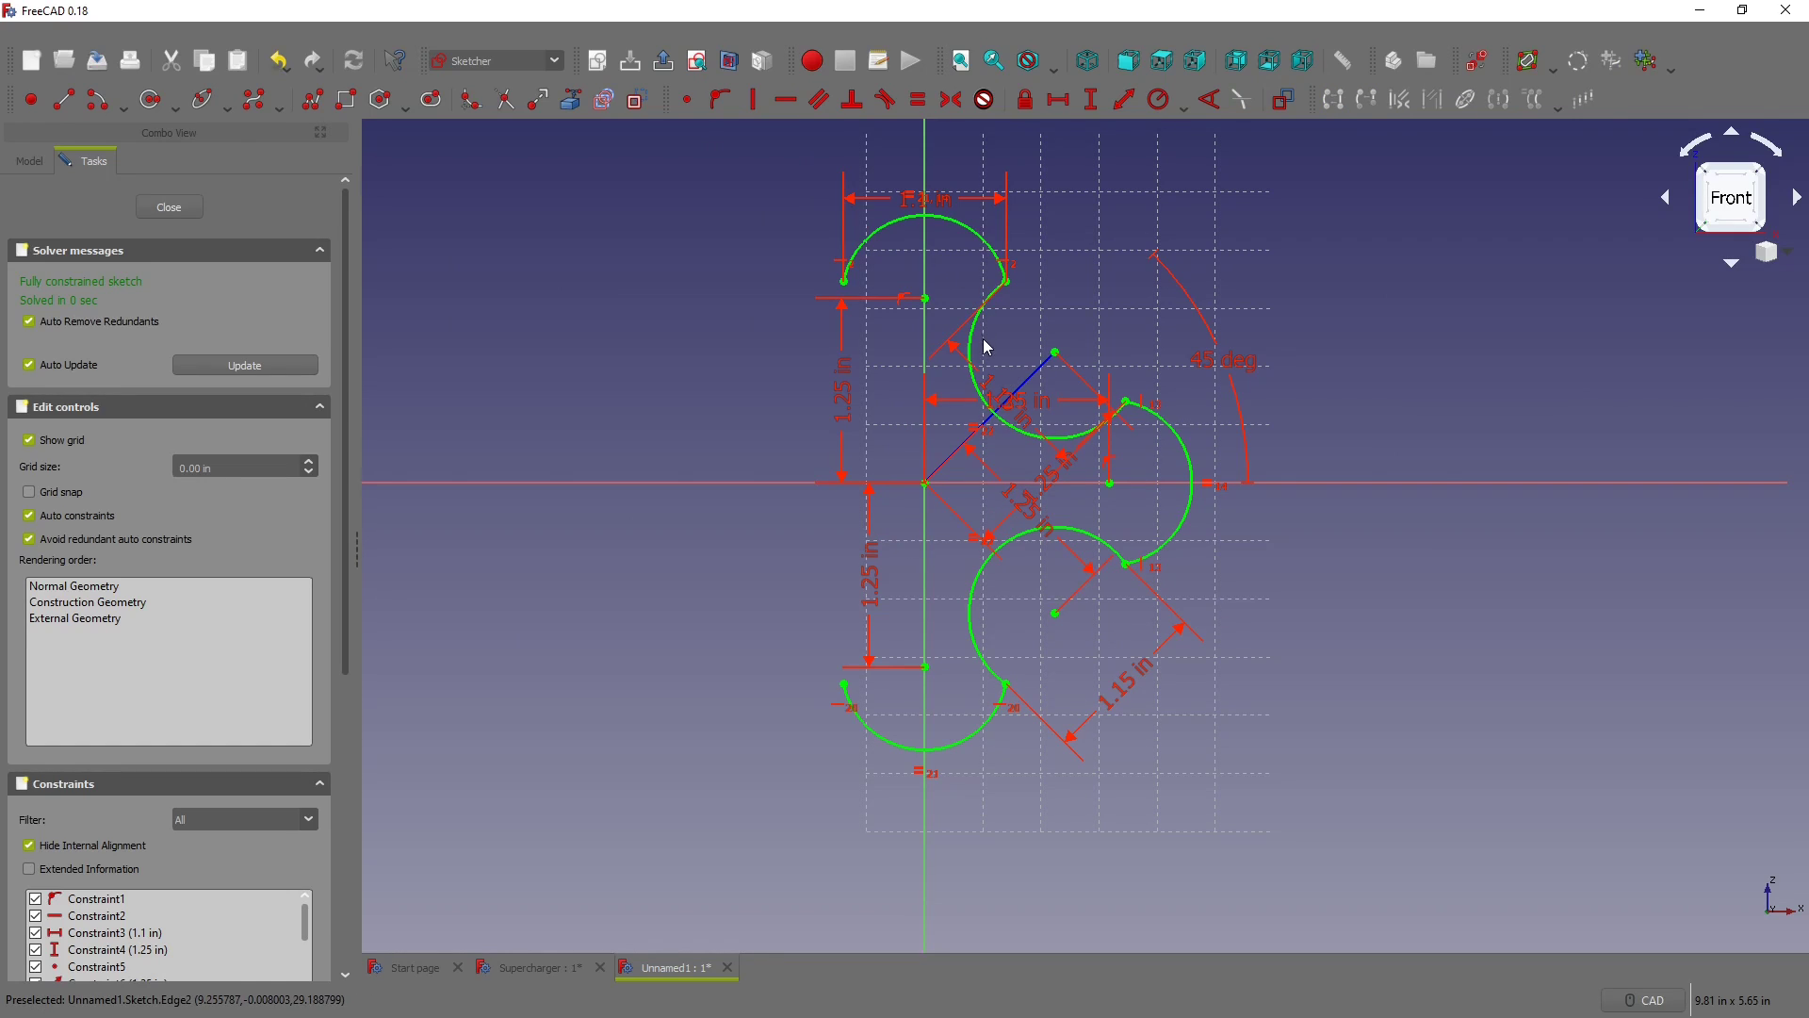
click(1097, 415)
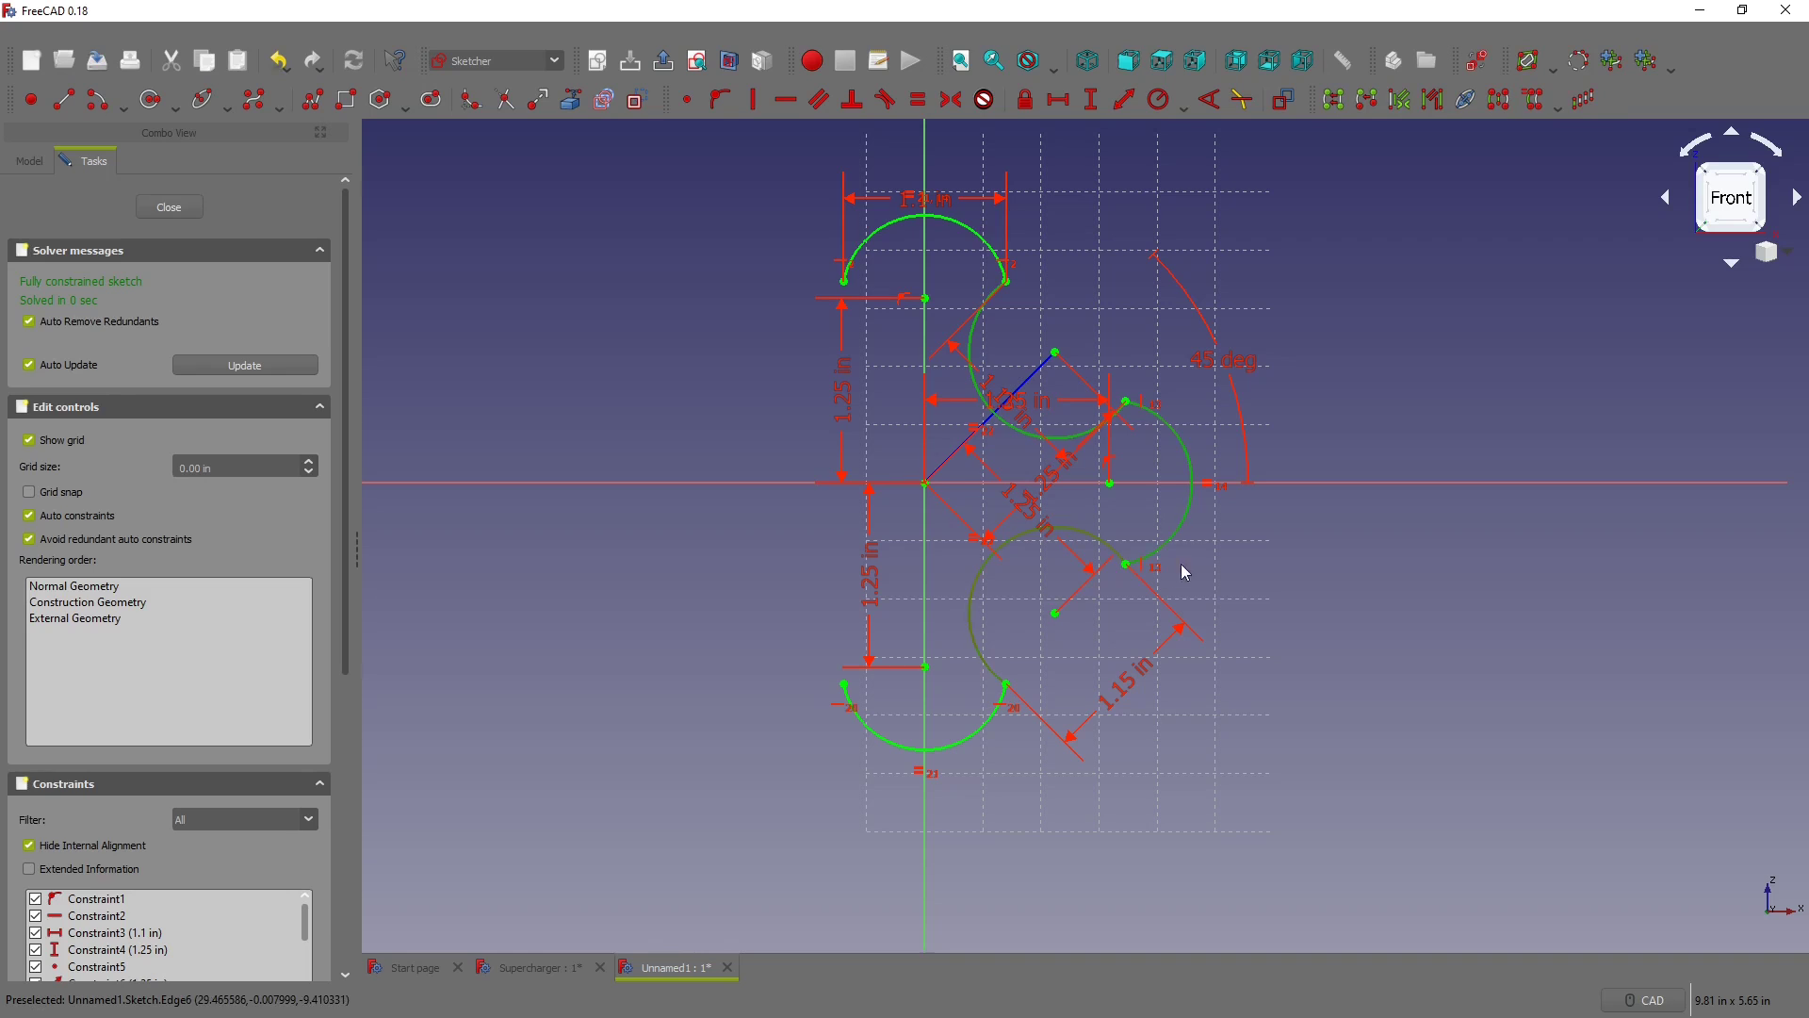
Step: Mirror the arcs across the vertical axis and place both left arc centres 1.25 in from the origin
click(921, 138)
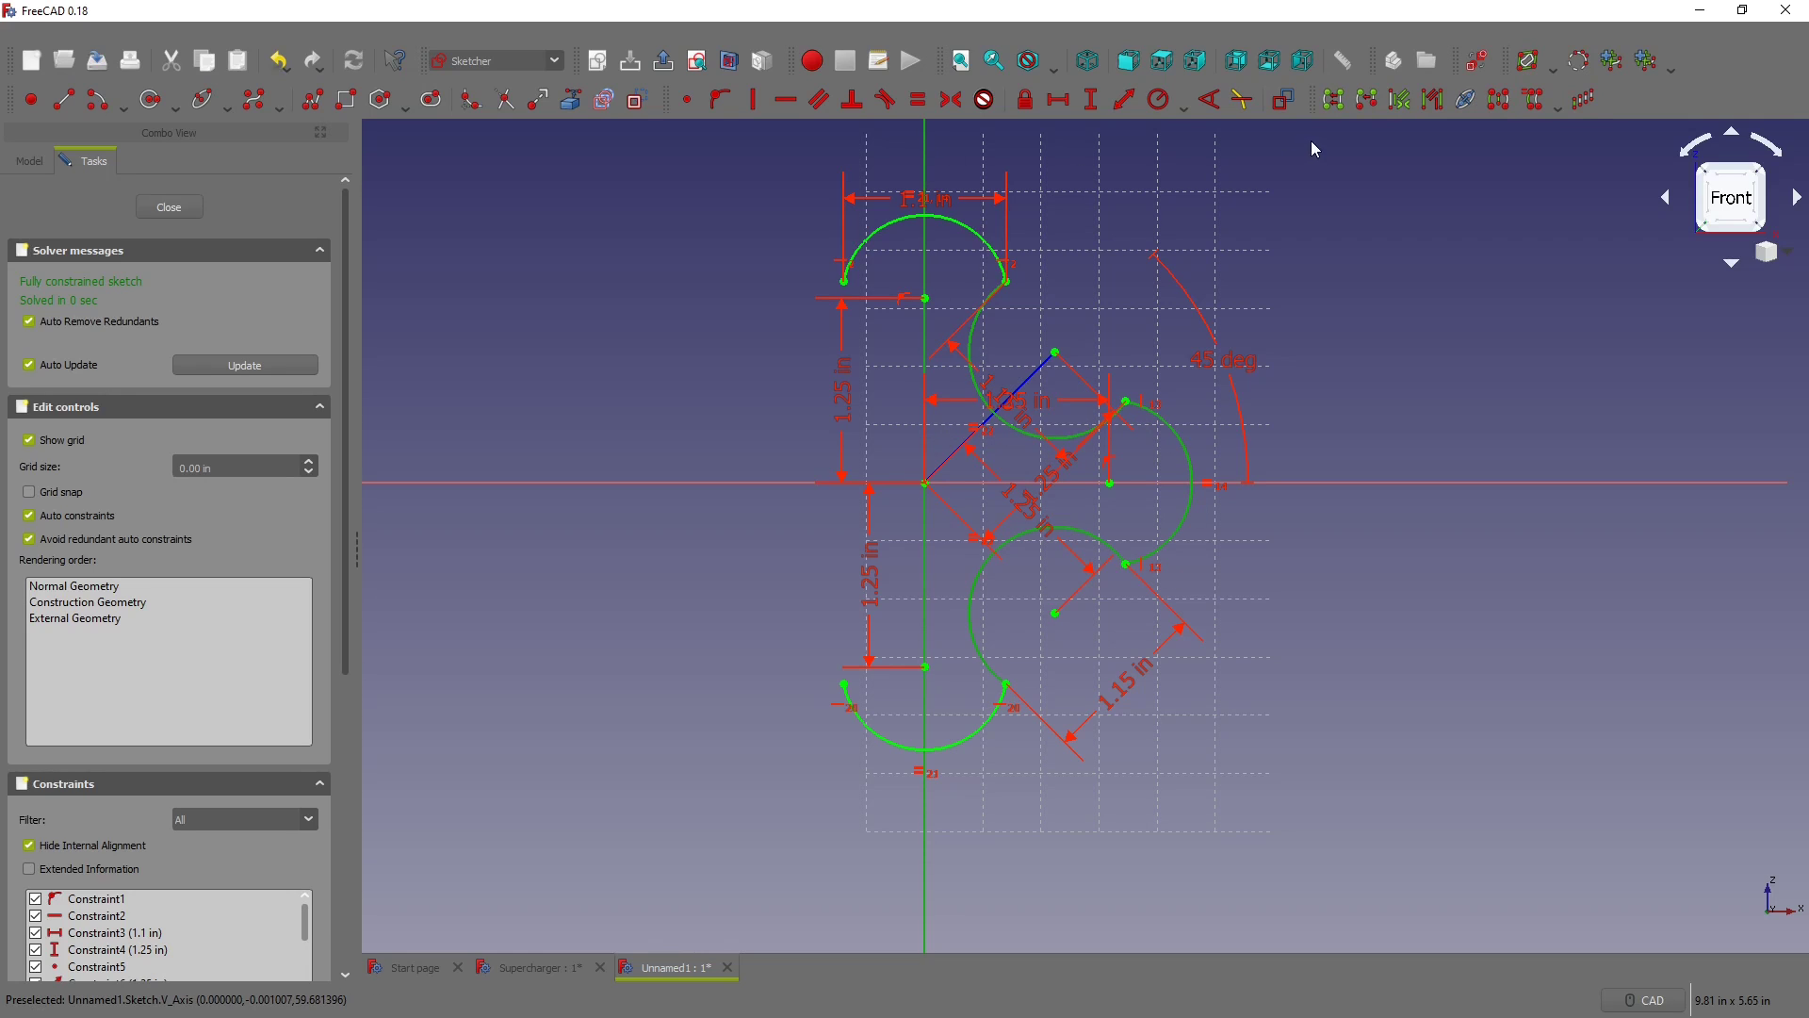
click(1498, 103)
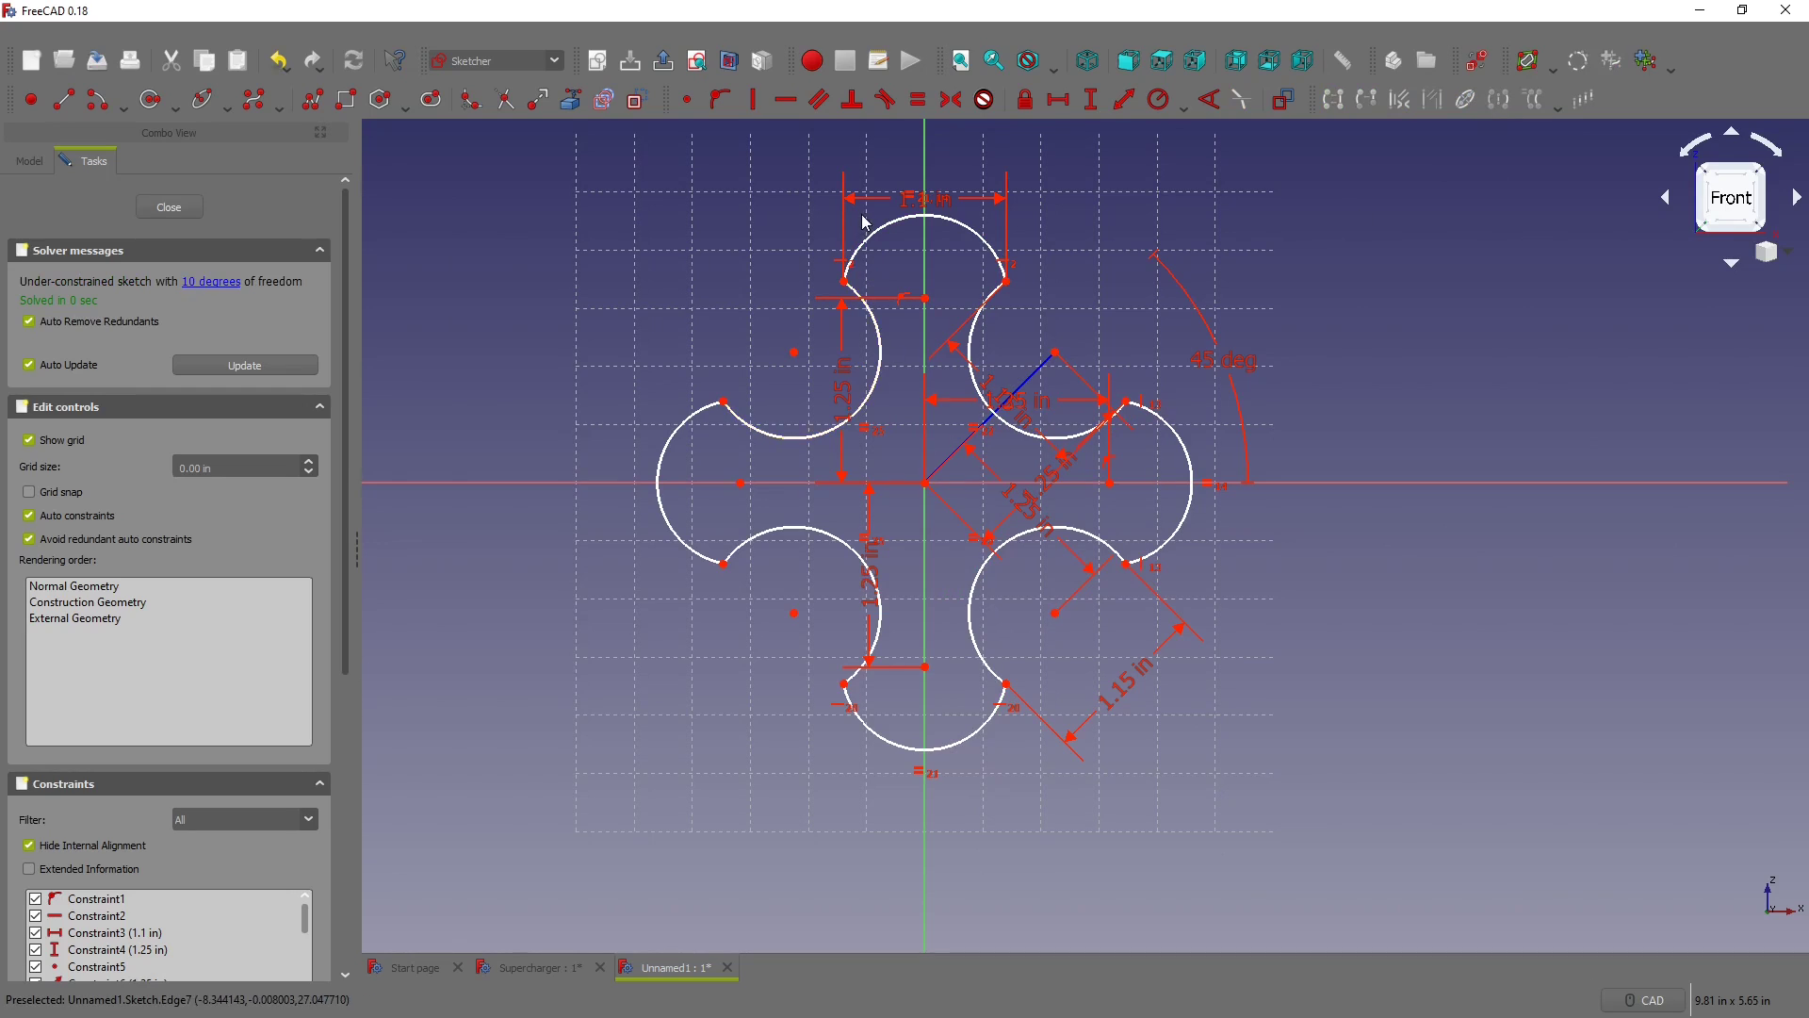
click(1124, 100)
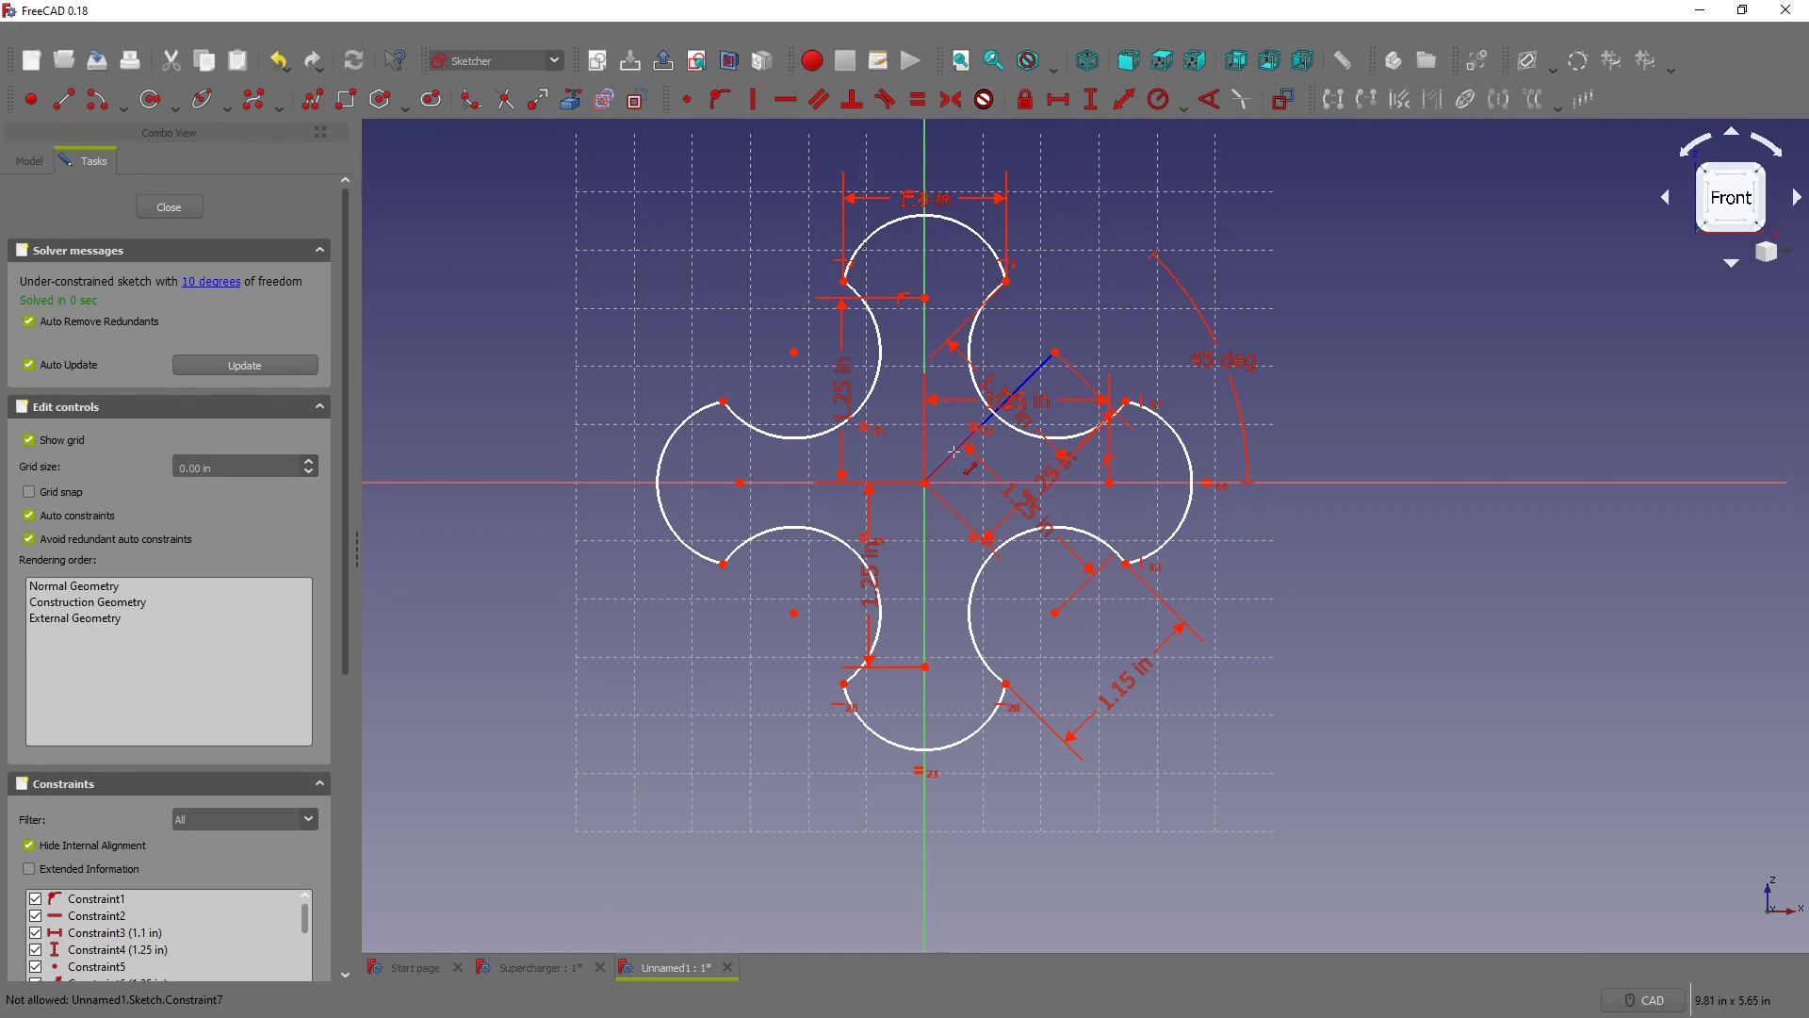
click(795, 613)
click(855, 637)
click(938, 551)
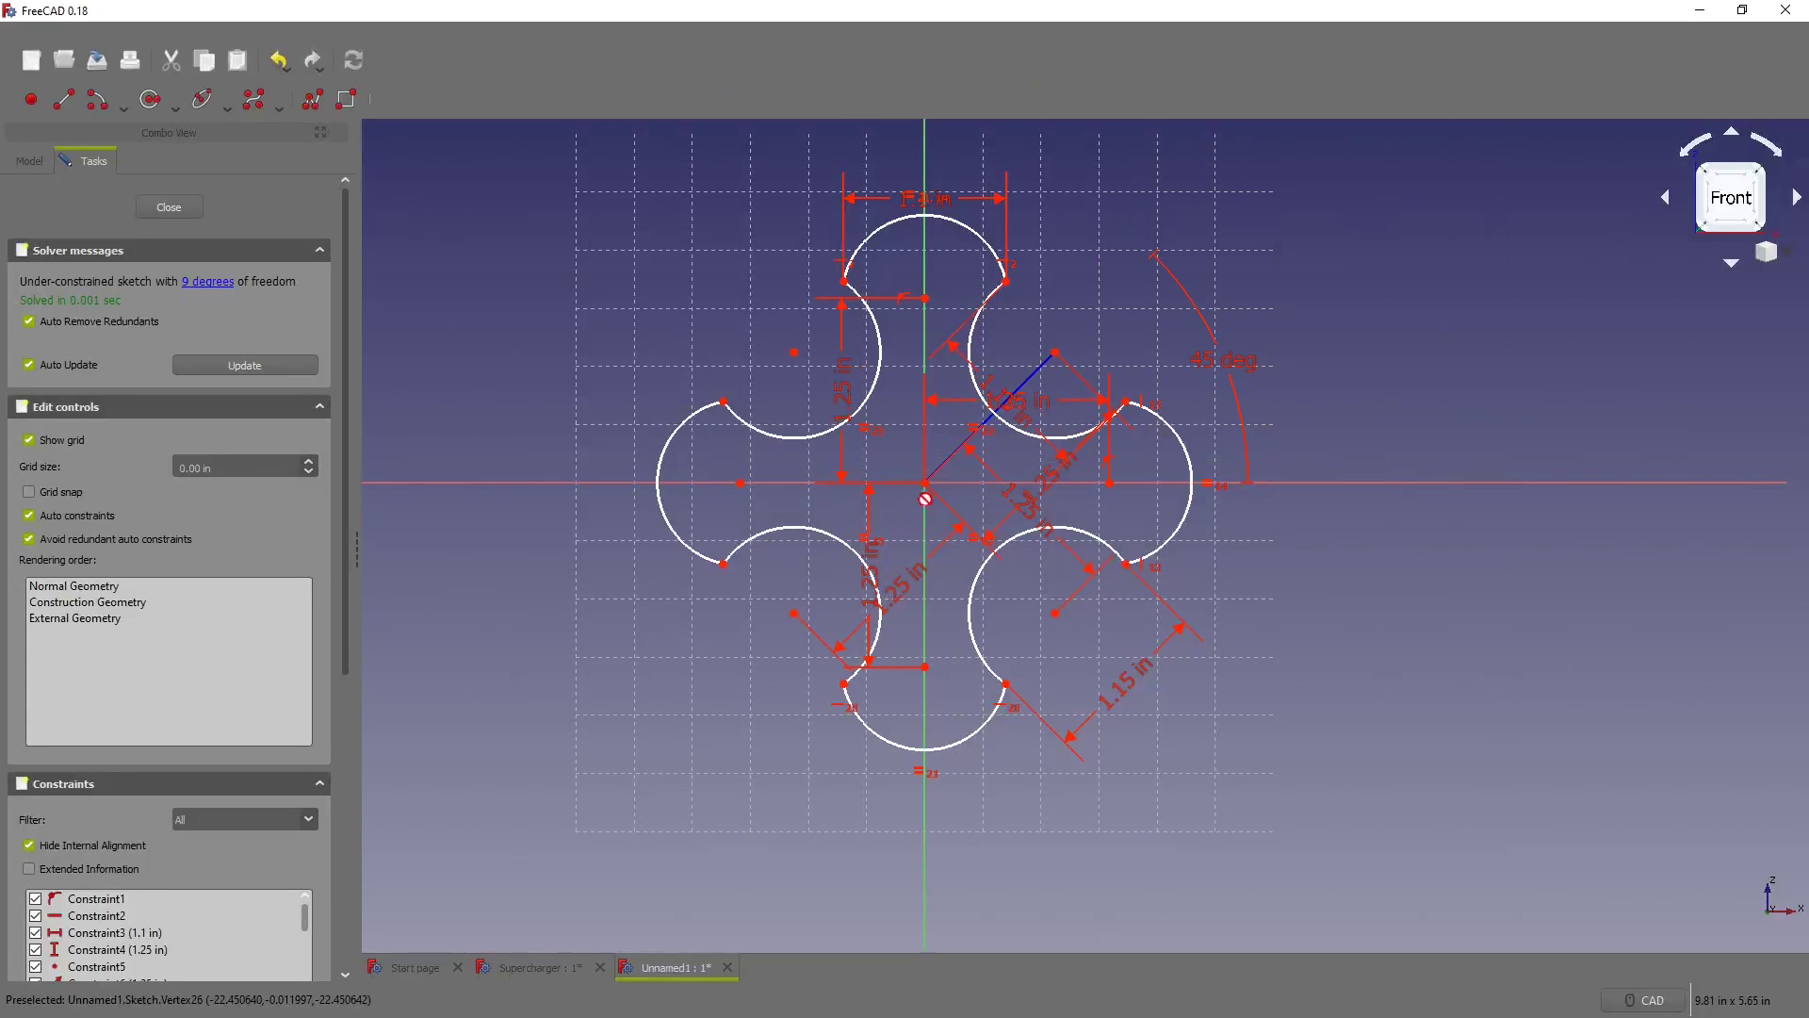
click(926, 484)
click(795, 351)
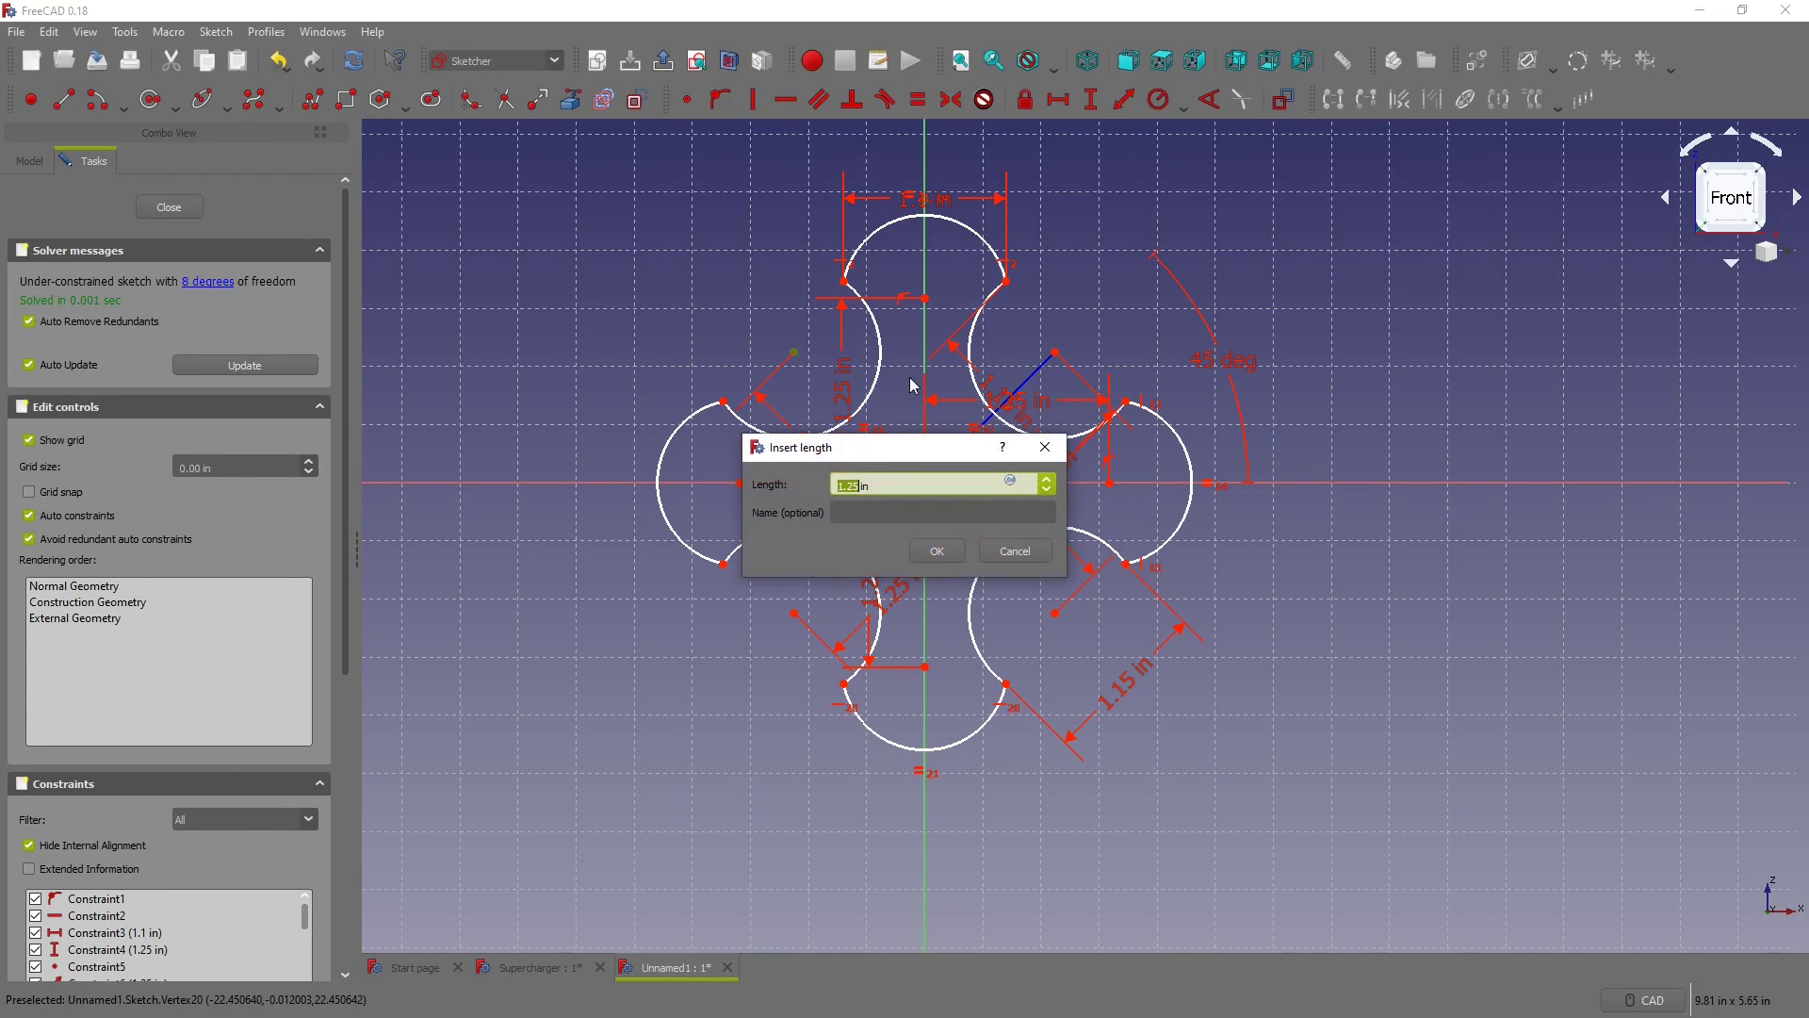
click(936, 553)
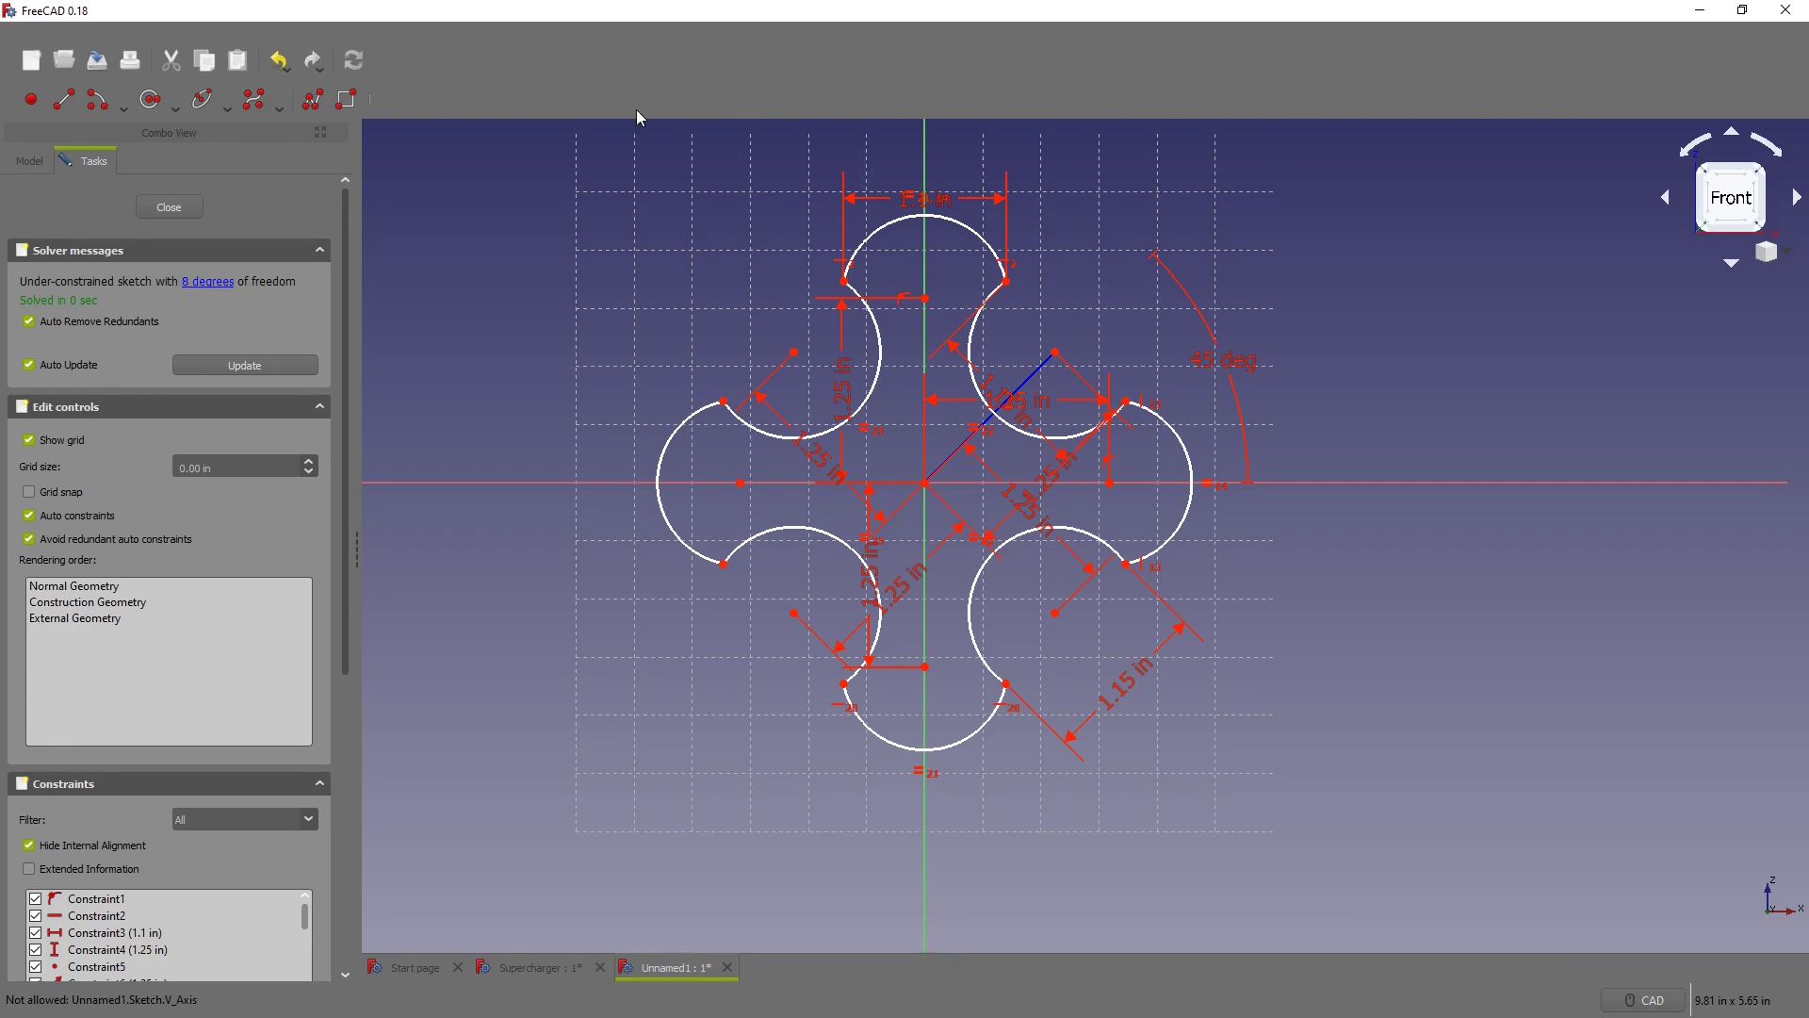
Step: Add two 1.15 in distance dimensions between the left arcs' endpoints
click(1140, 103)
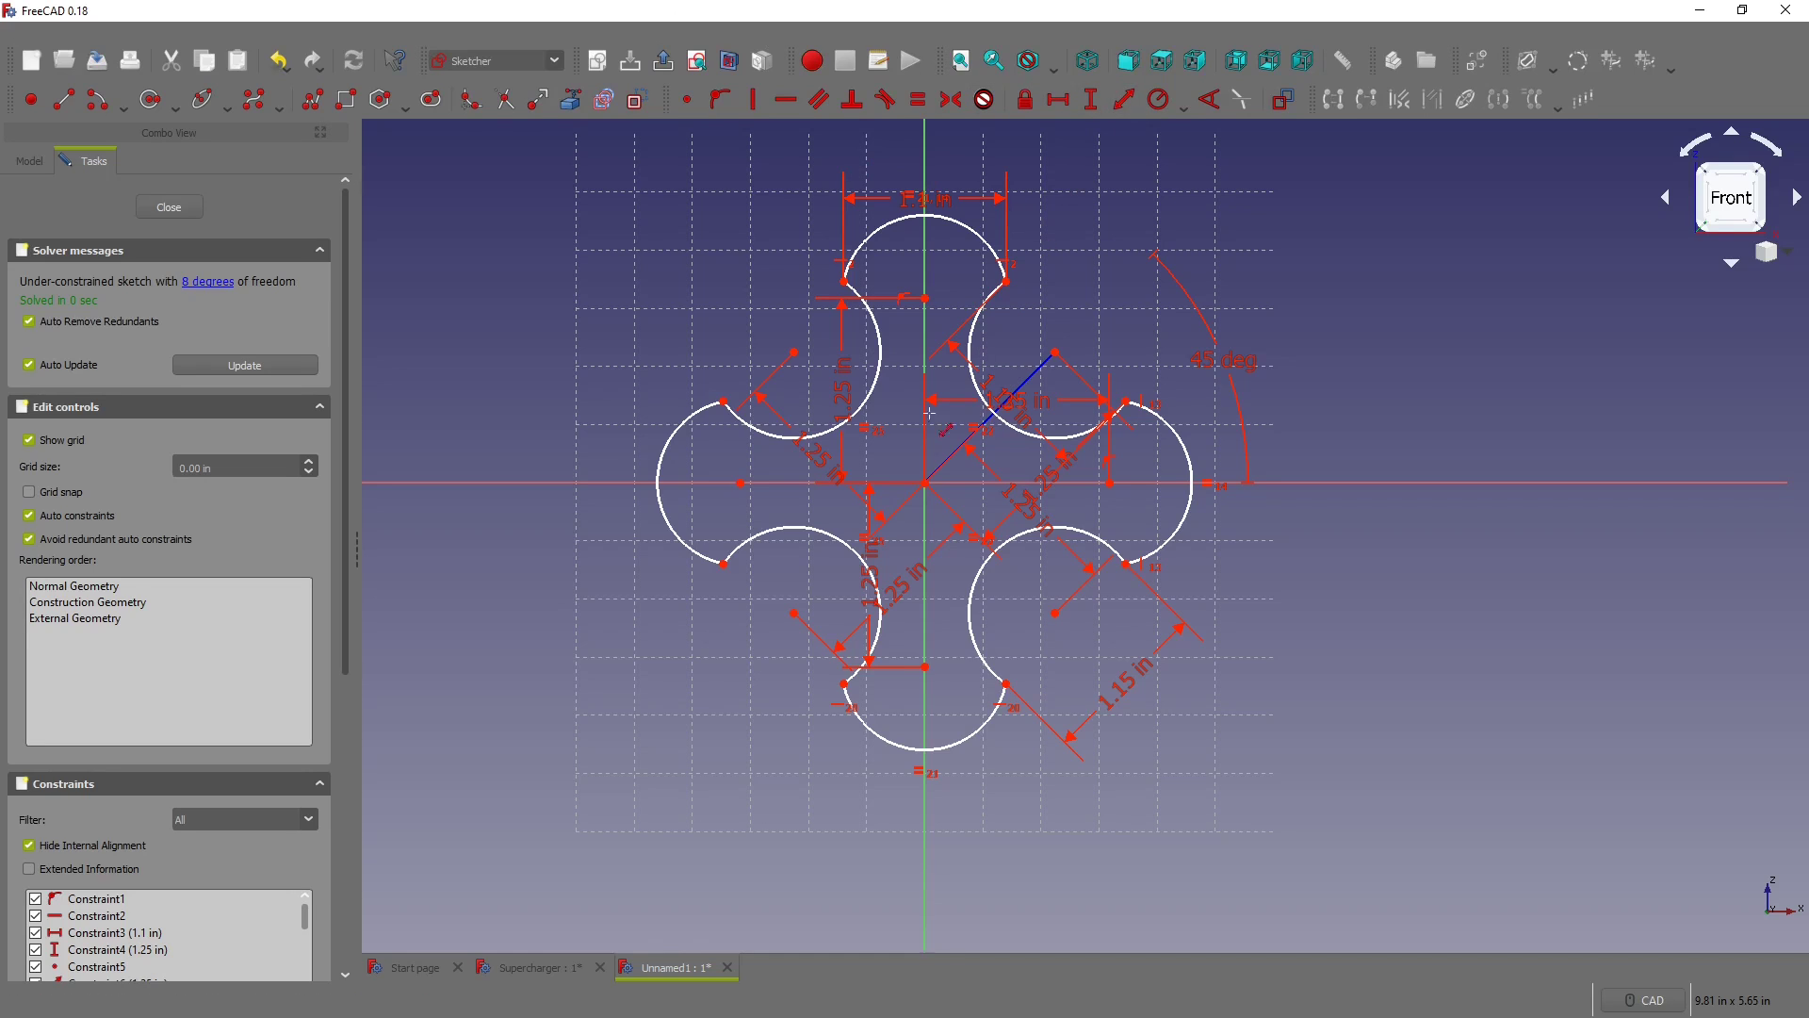
click(845, 685)
text(1.15)
key(Return)
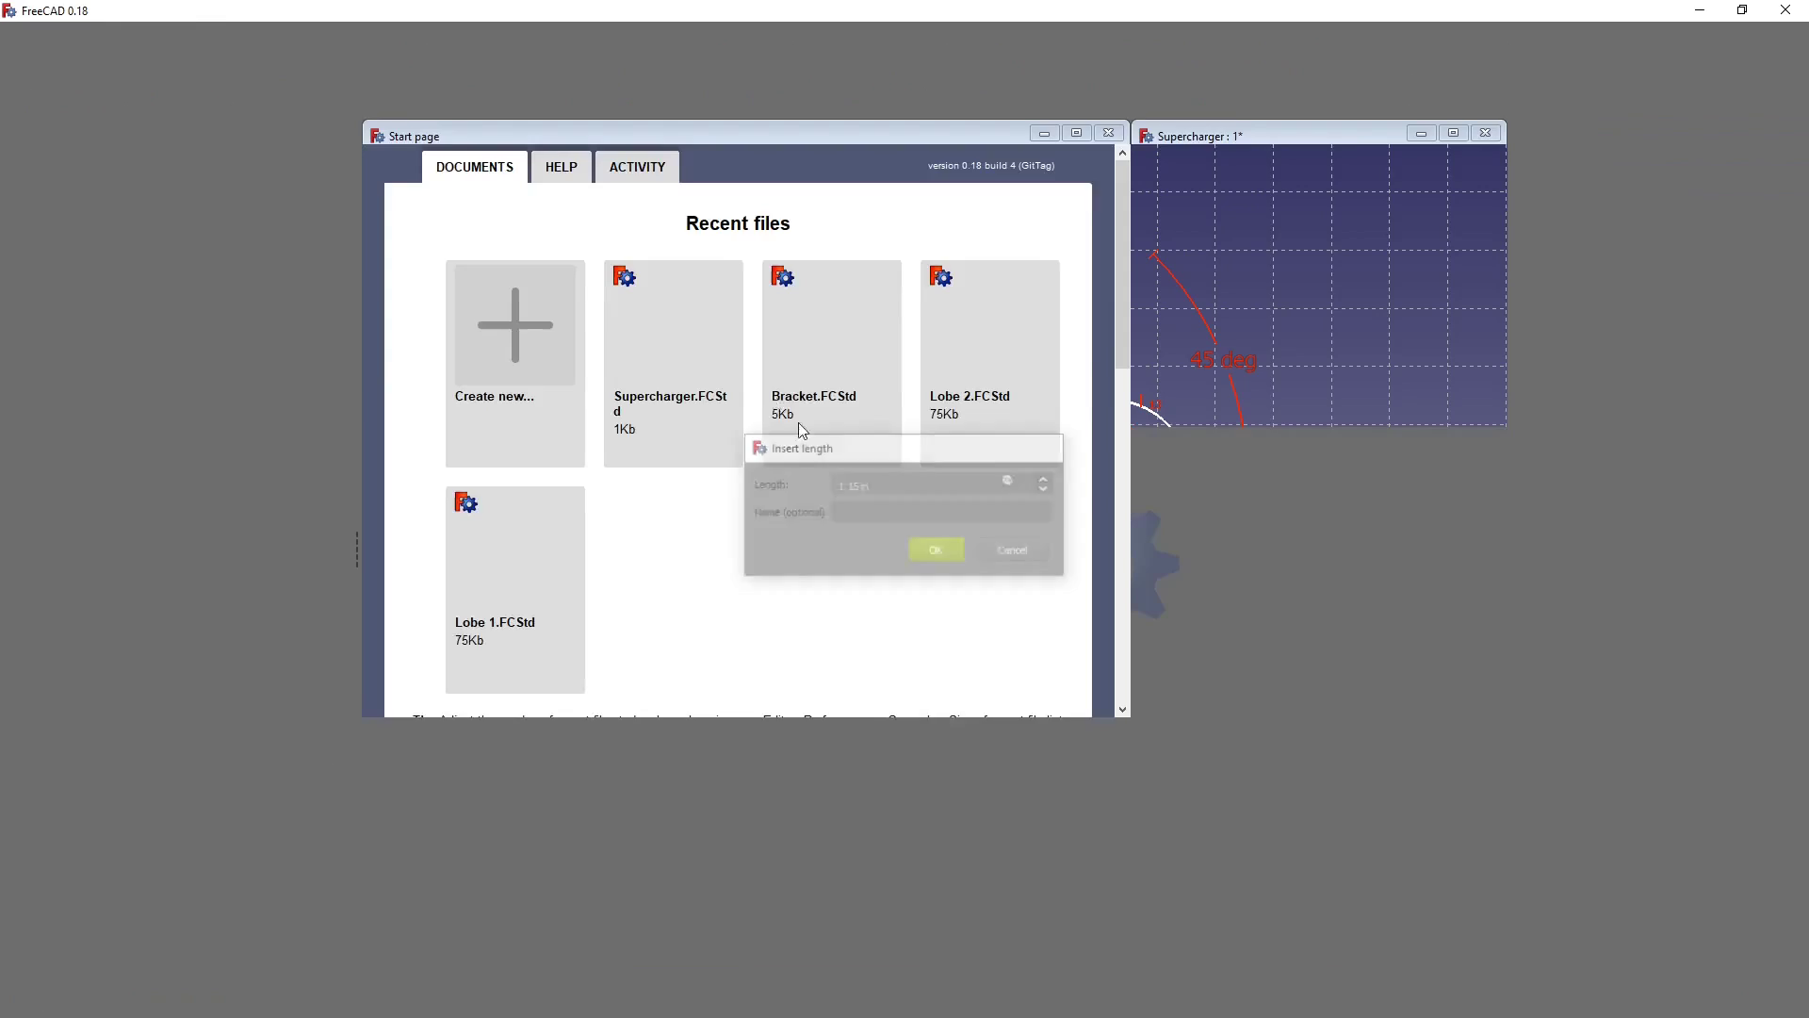
click(724, 403)
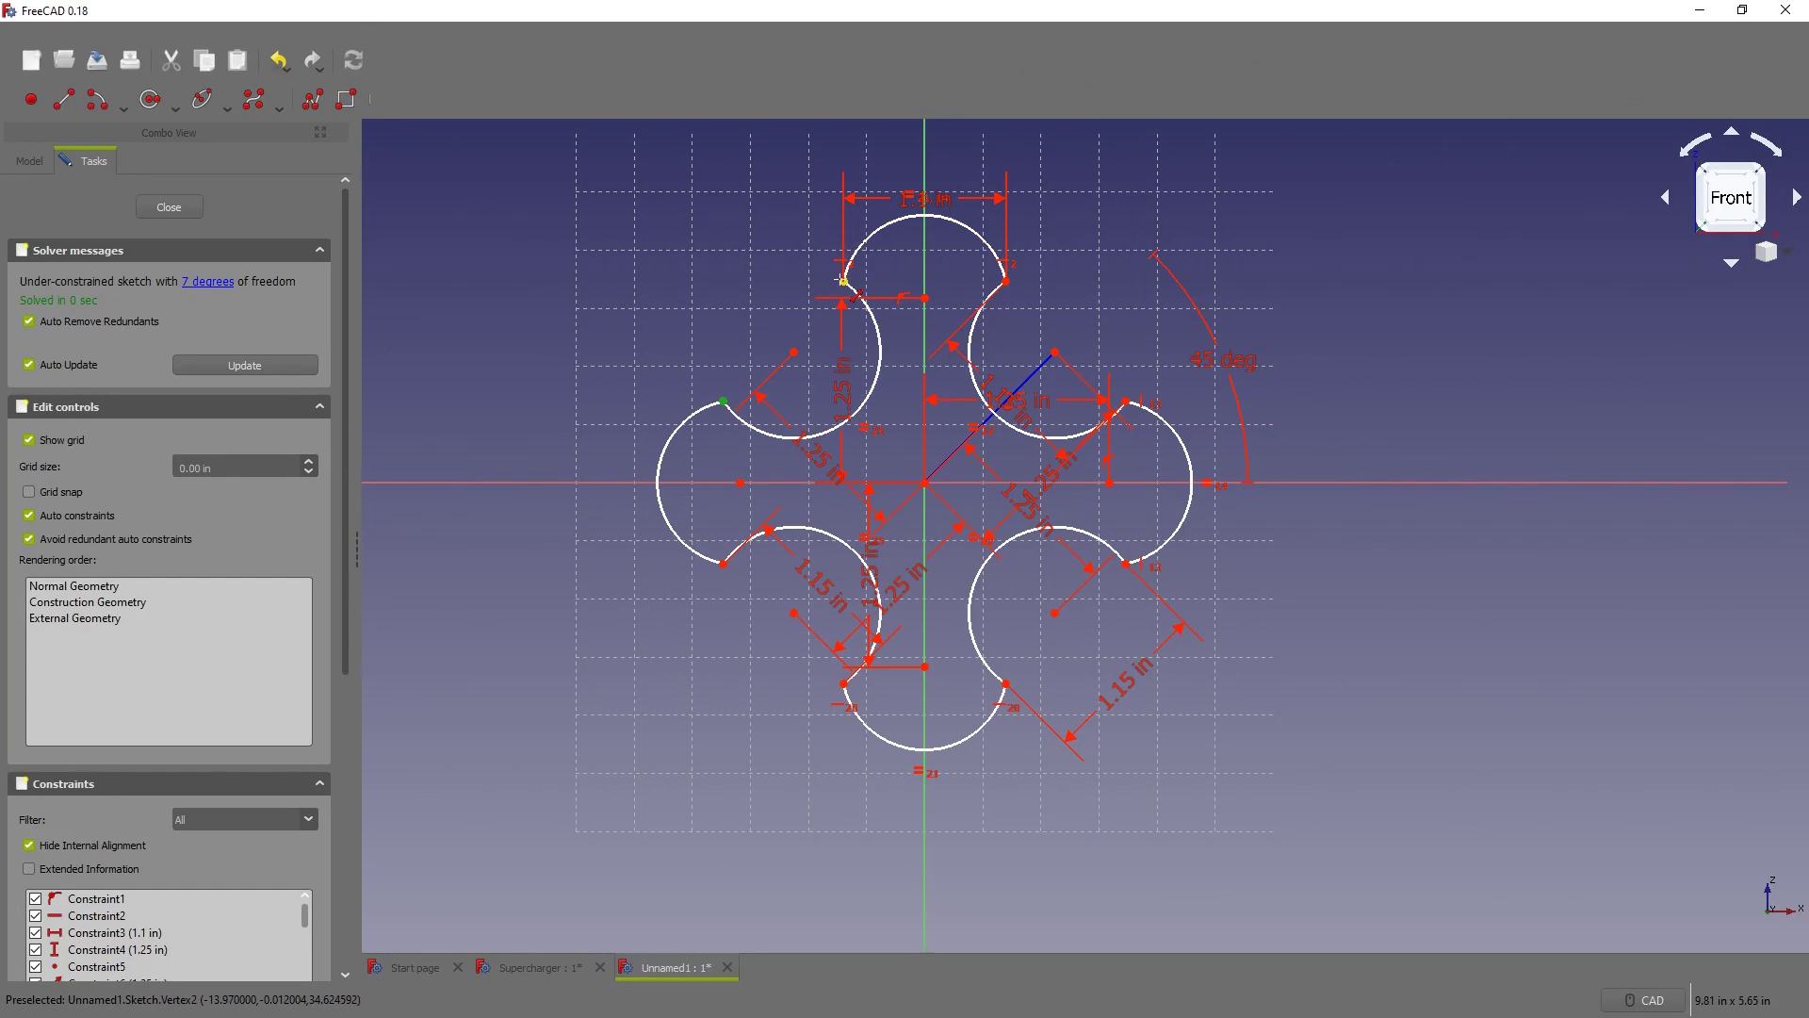
click(843, 281)
click(928, 550)
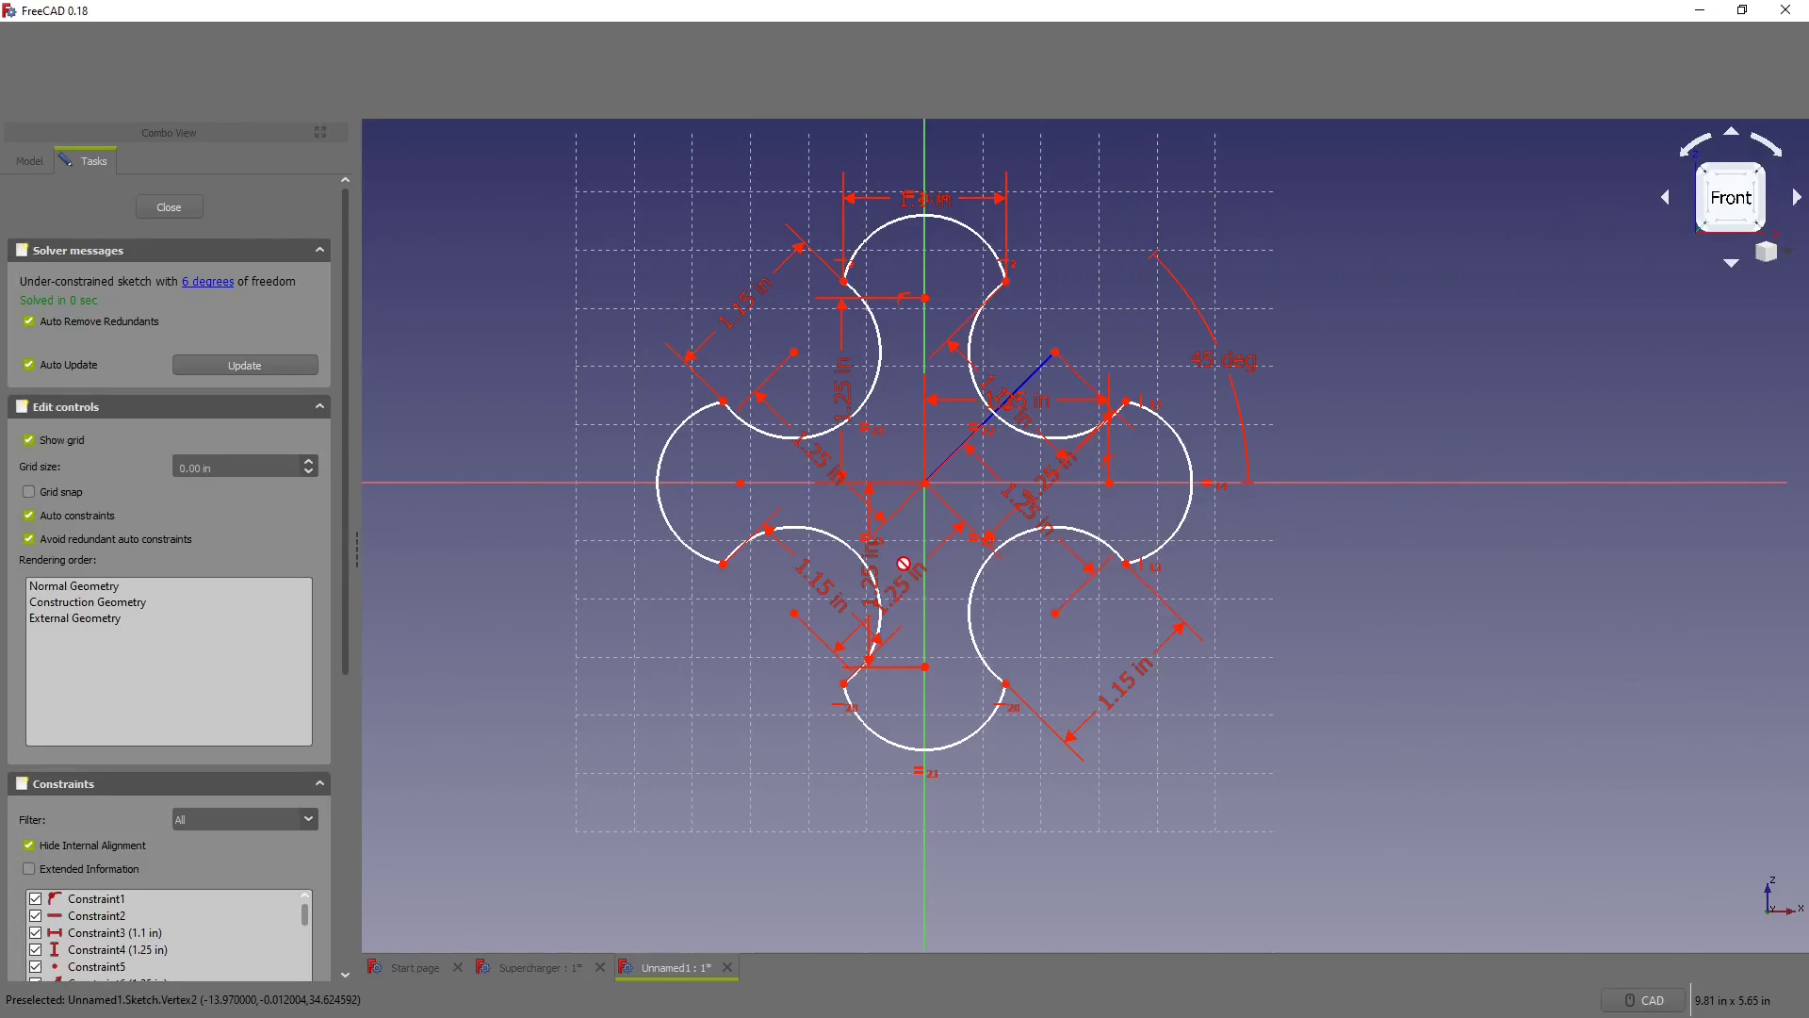
Step: Make the left arc equal to the top arc, and the lower-left, upper-left and upper-right arcs equal
key(Escape)
mouse_move(742, 483)
mouse_down()
mouse_move(698, 490)
mouse_move(735, 485)
mouse_up()
click(678, 424)
click(902, 230)
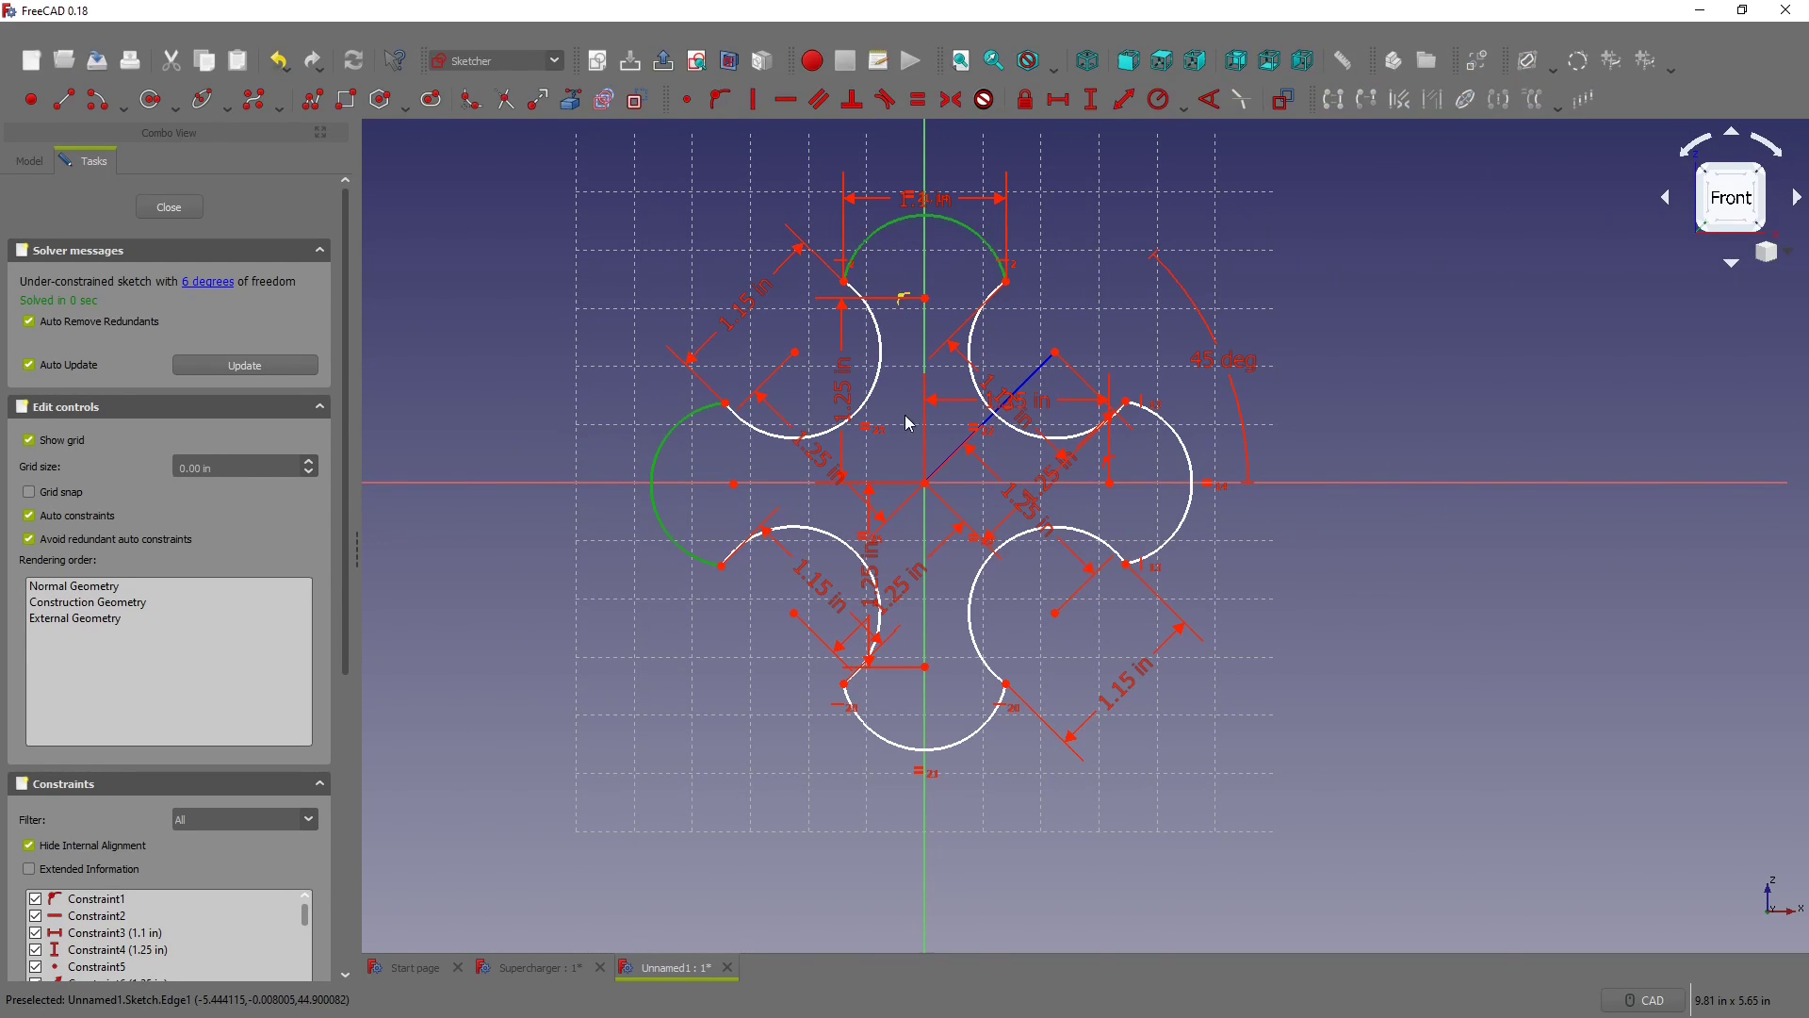
key(e)
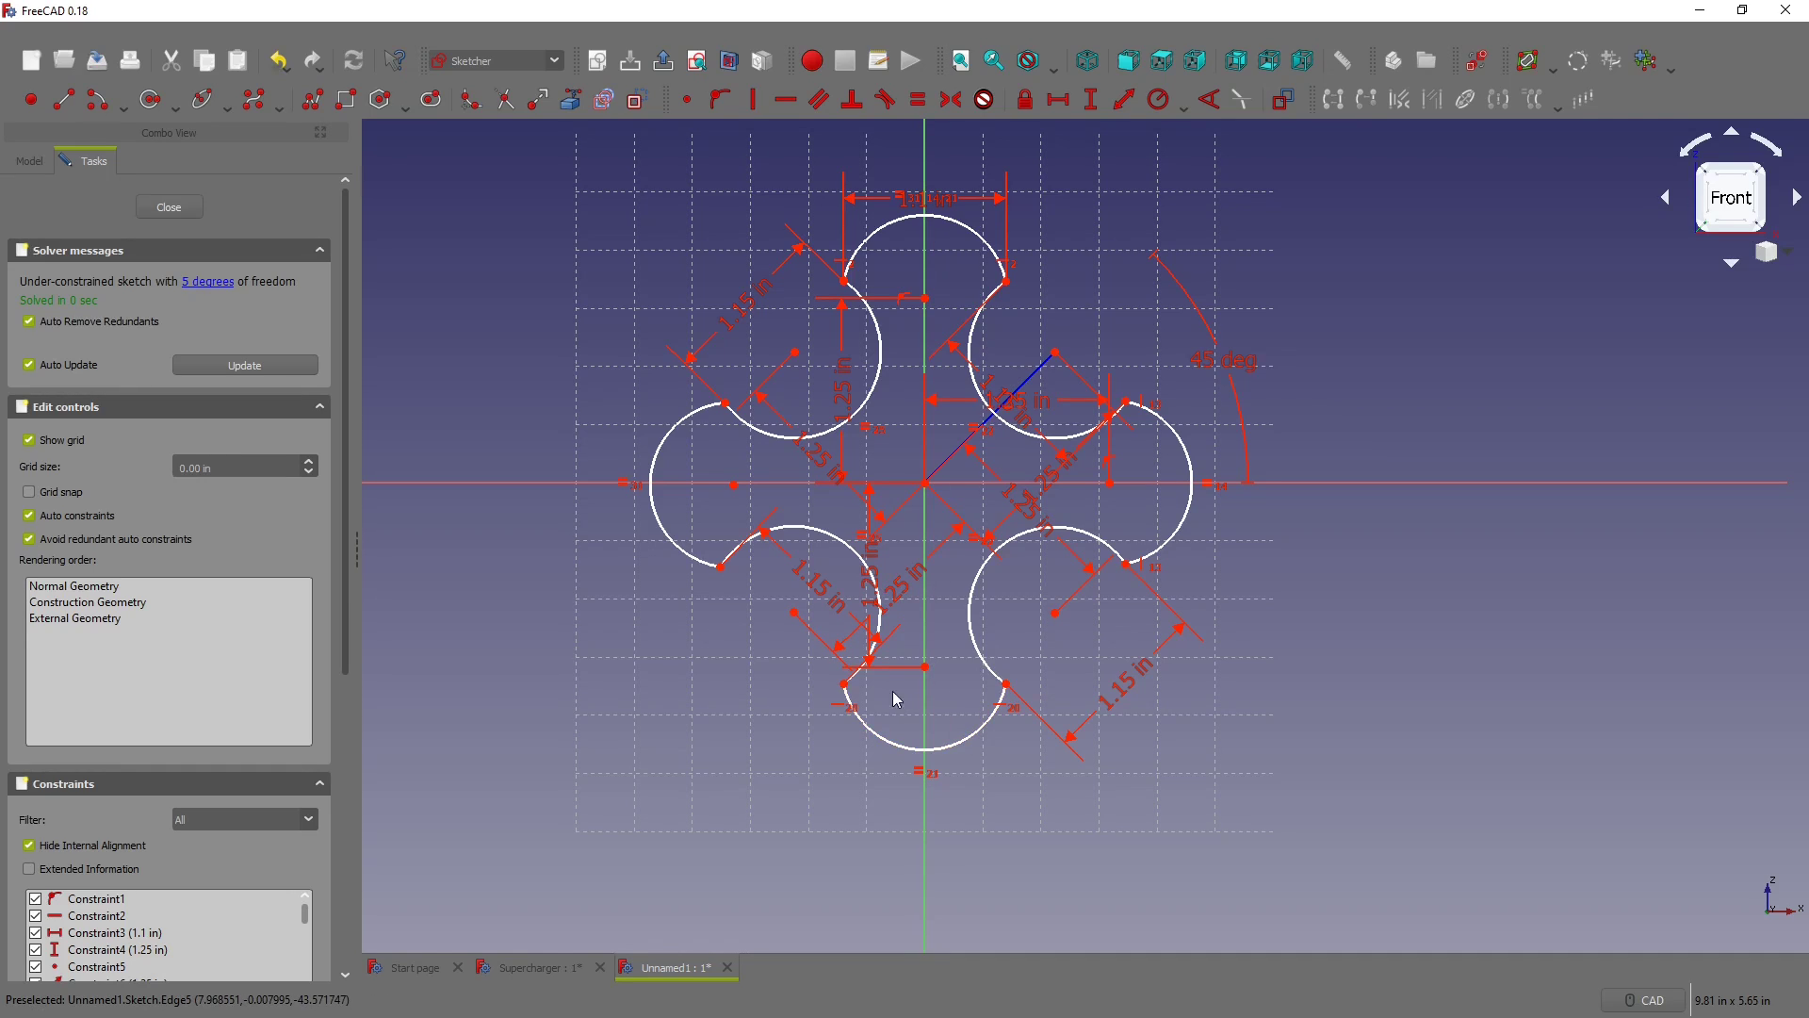
click(828, 535)
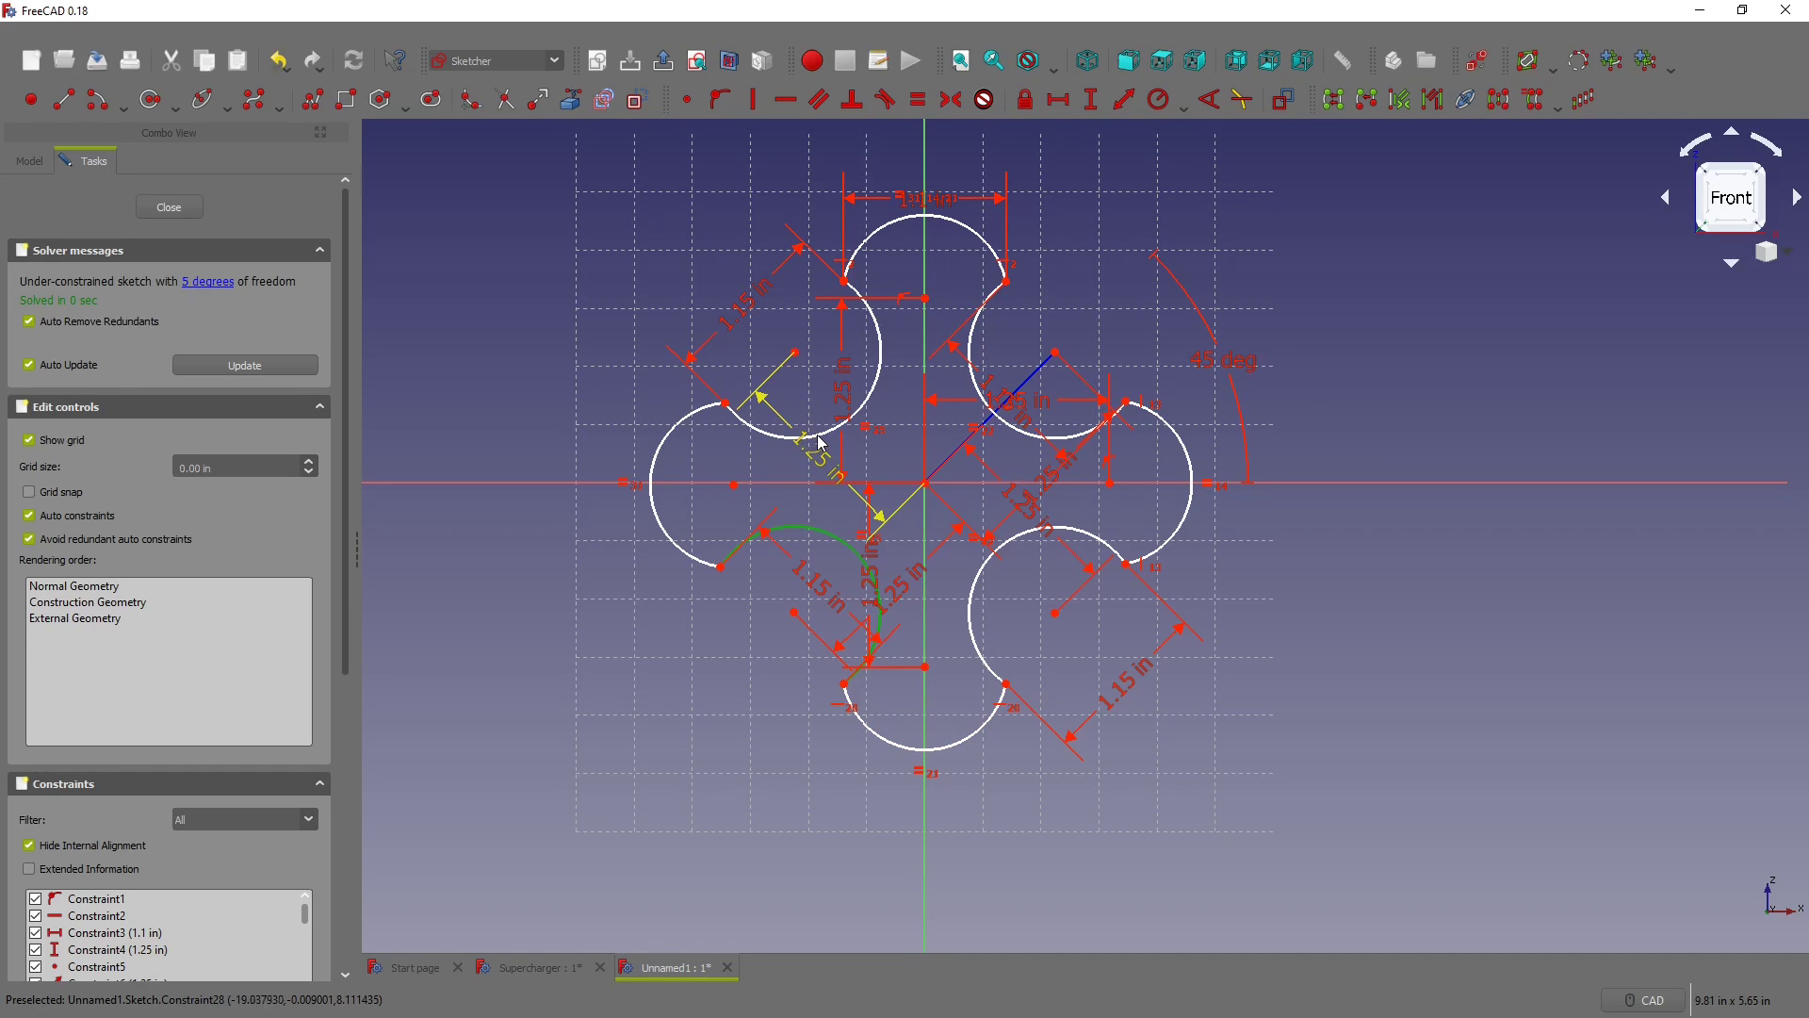
click(810, 437)
click(989, 402)
key(e)
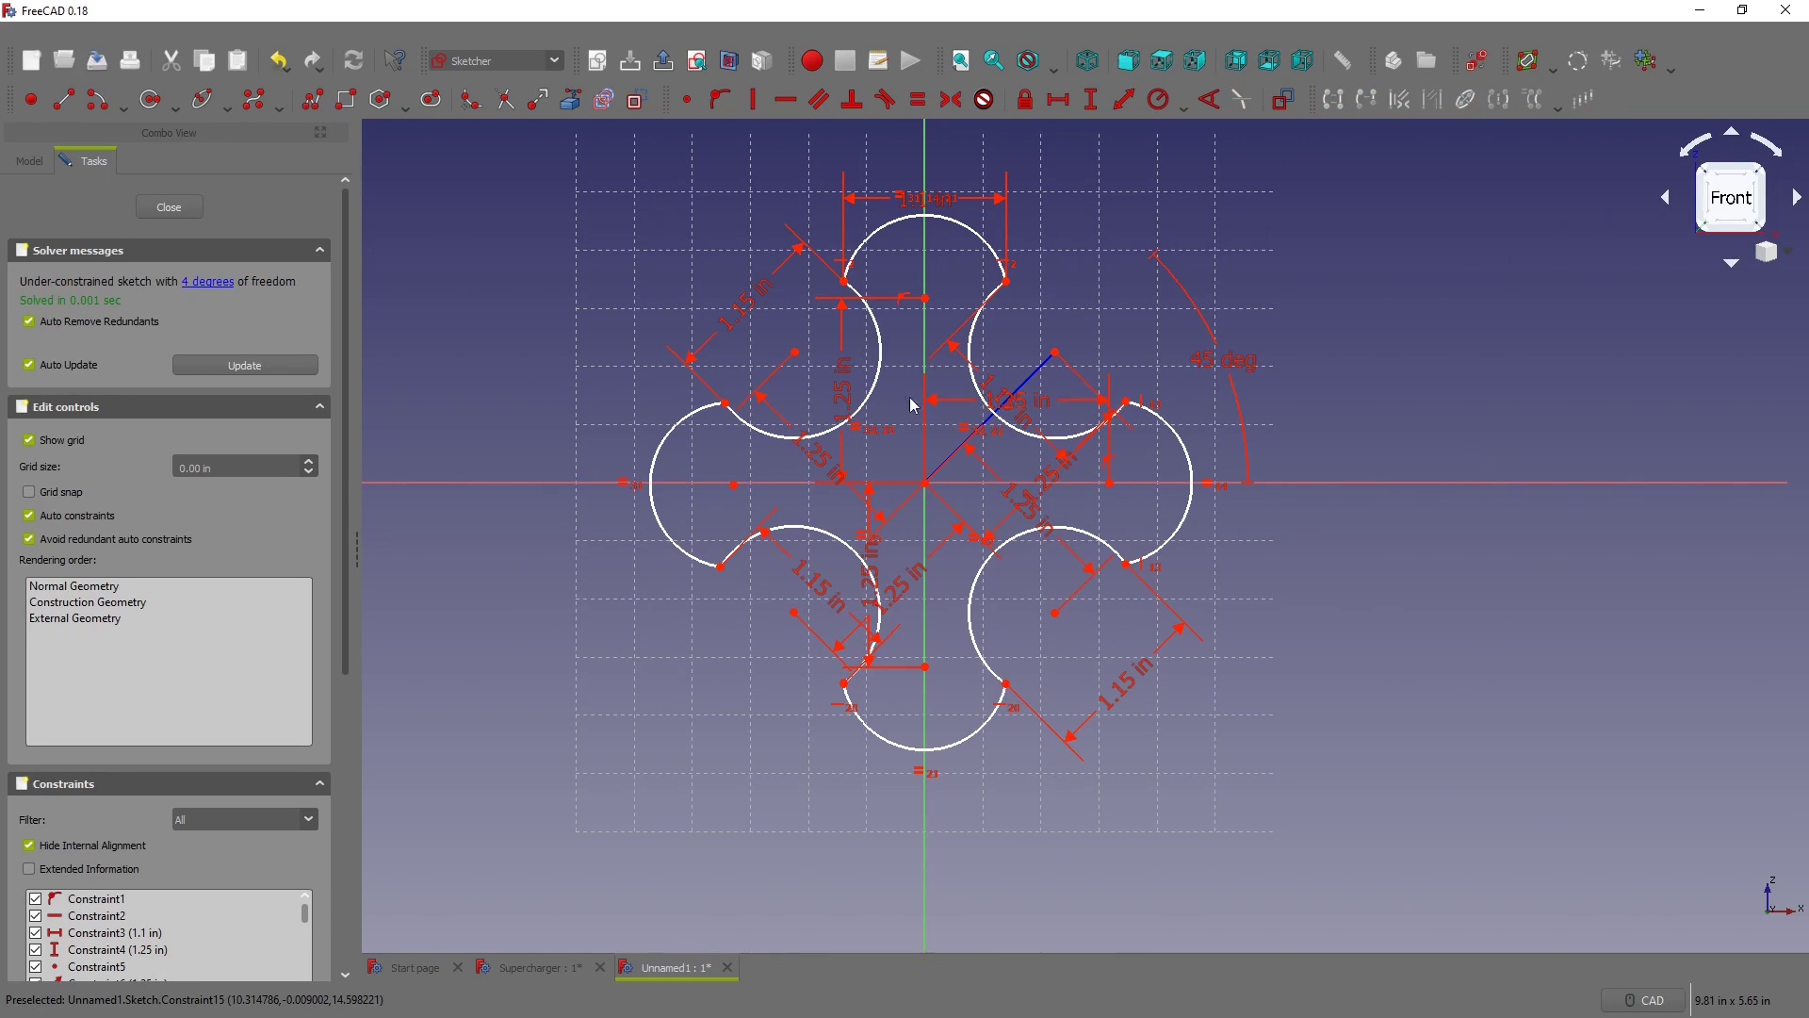
Step: Constrain the left arc's endpoints vertically and dimension its vertex 1.25 in from the origin
click(224, 291)
click(535, 375)
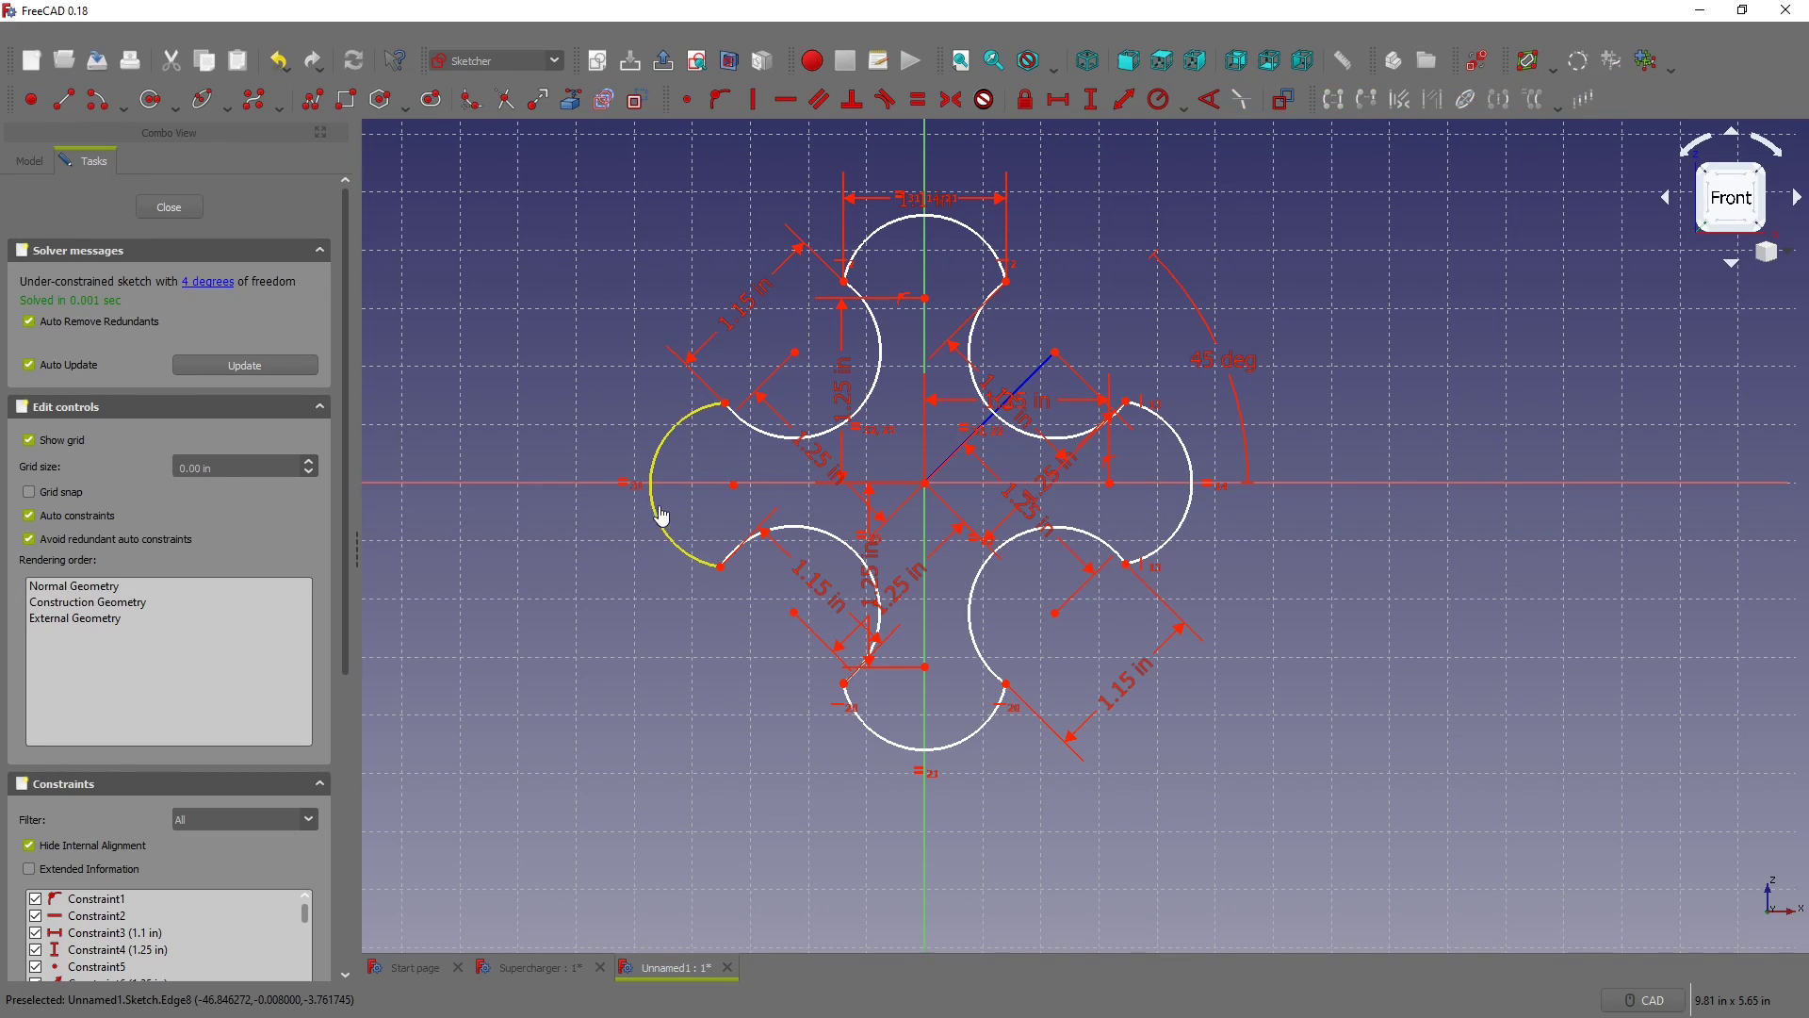
mouse_move(665, 516)
mouse_down()
mouse_move(630, 512)
mouse_move(665, 513)
mouse_up()
click(727, 409)
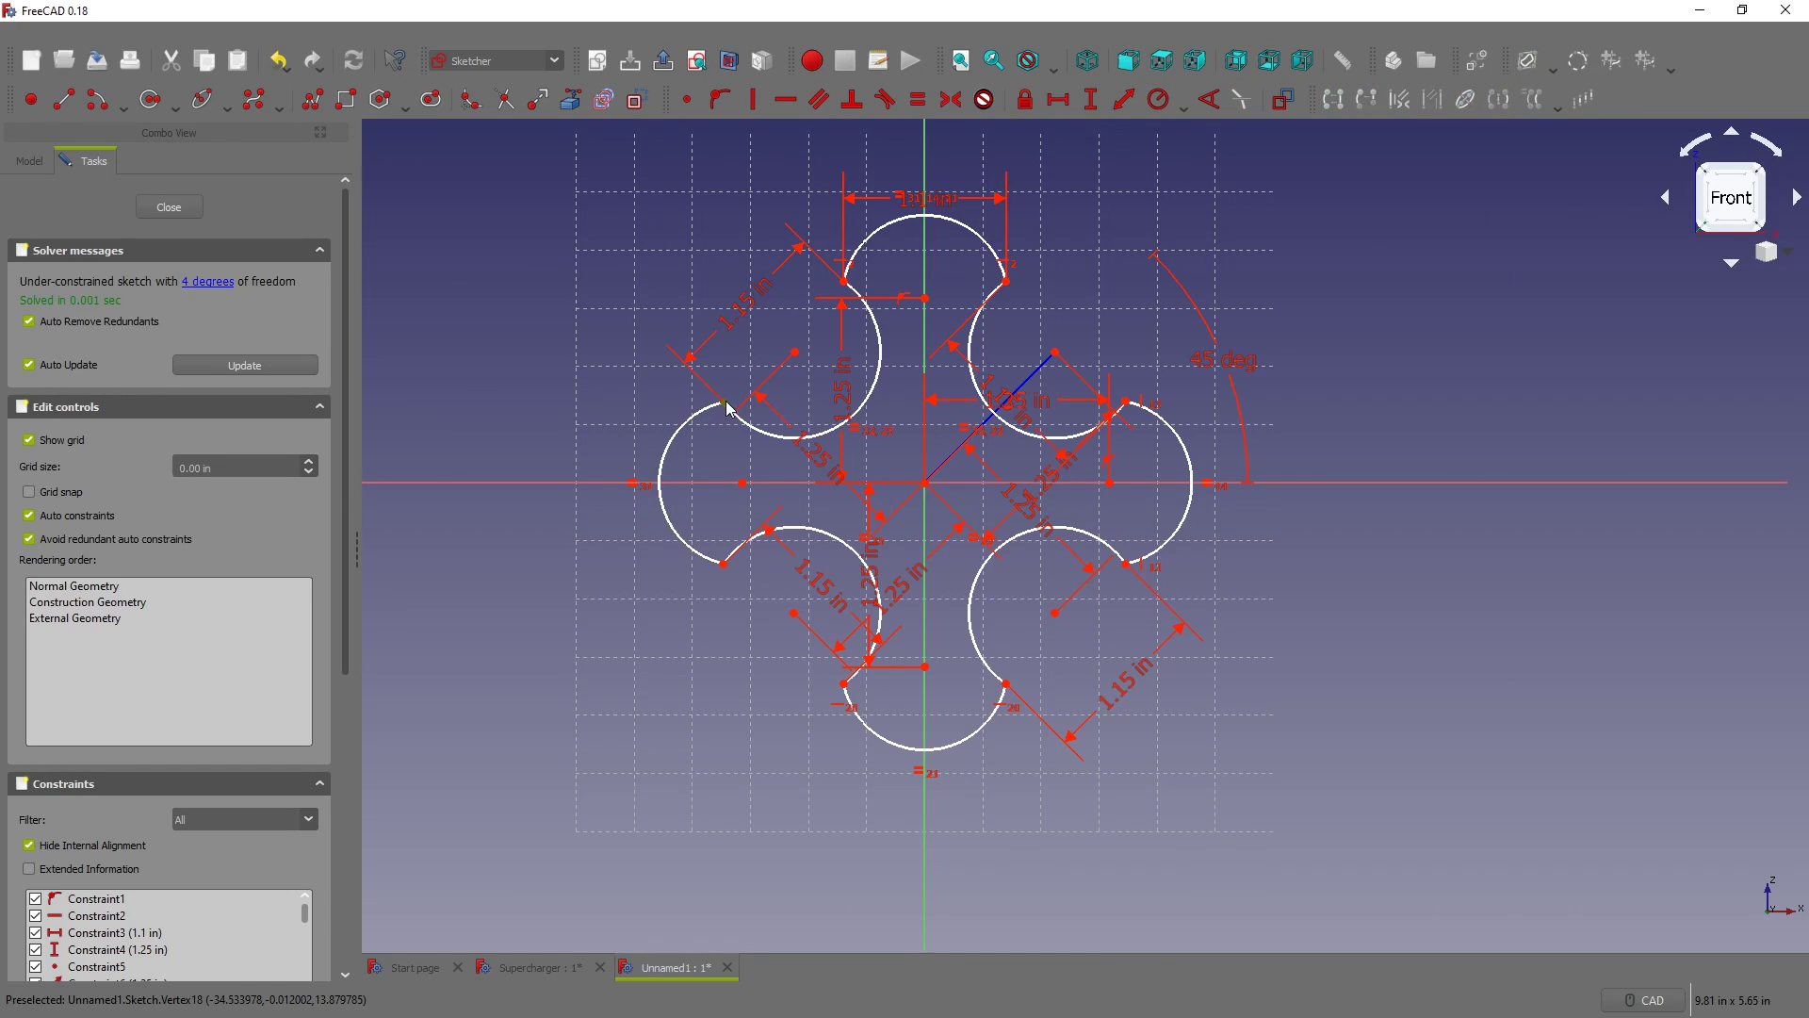
key(v)
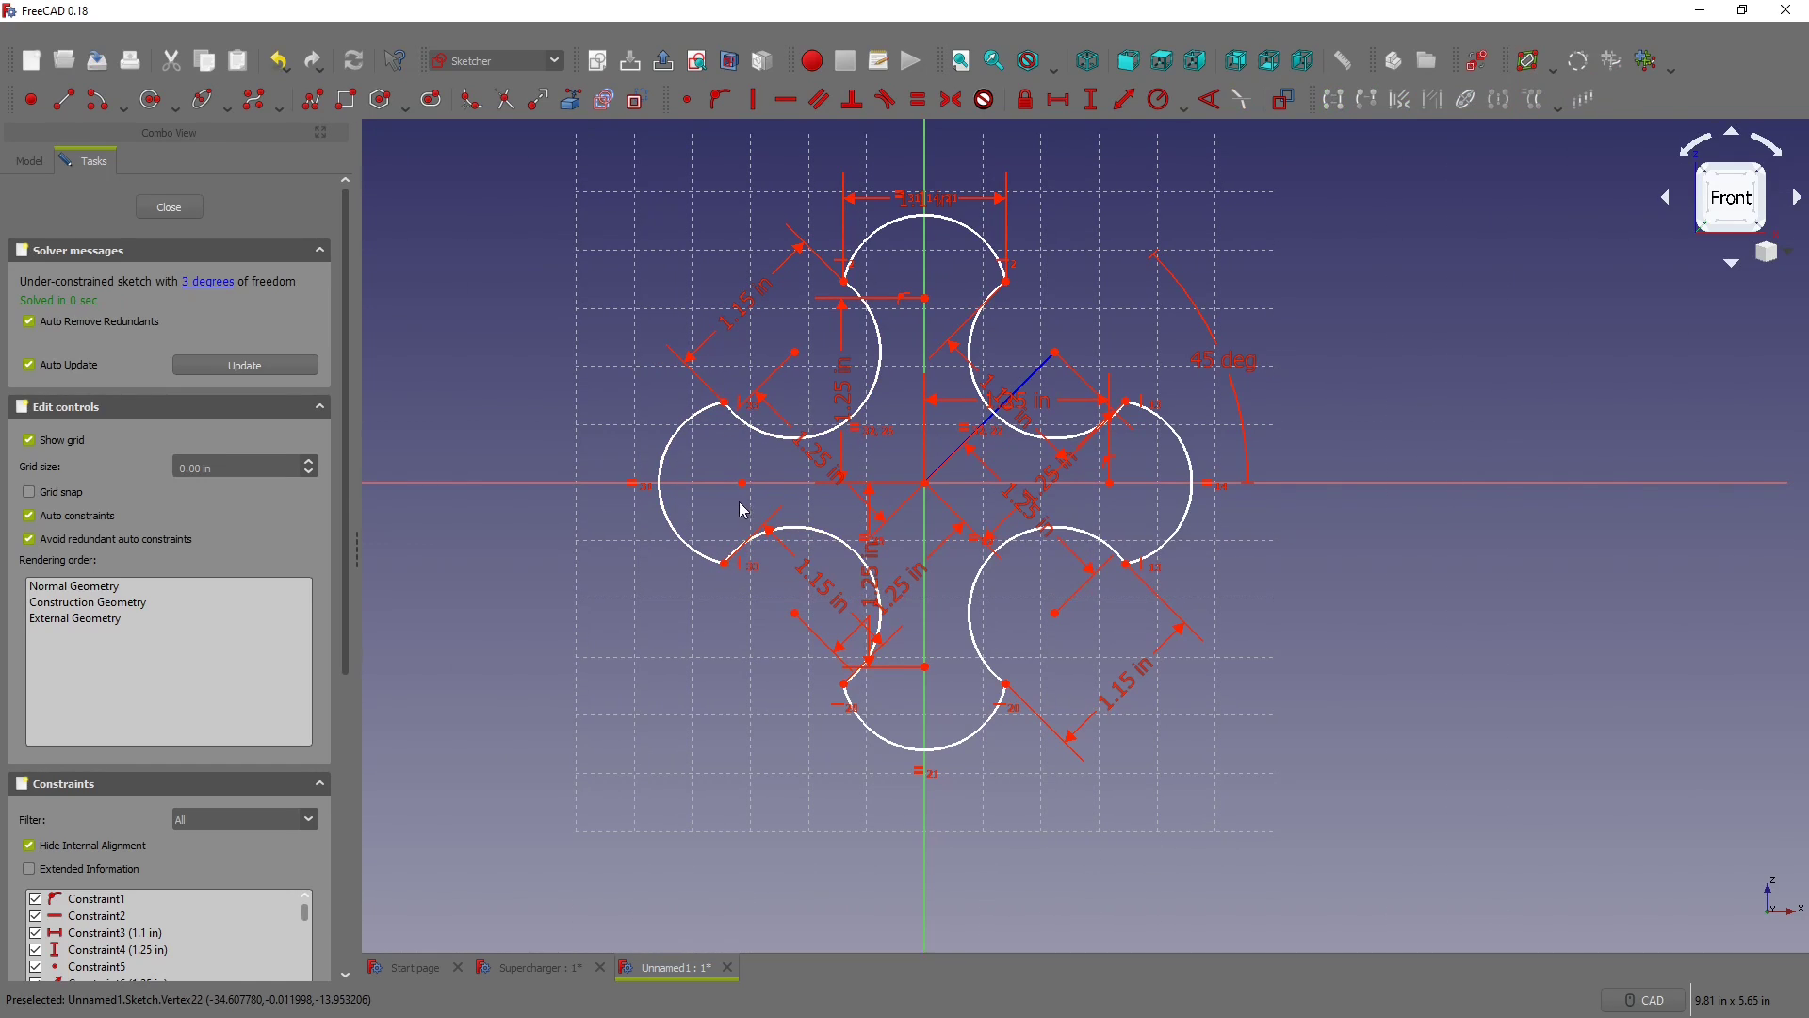
click(744, 485)
click(926, 485)
key(l)
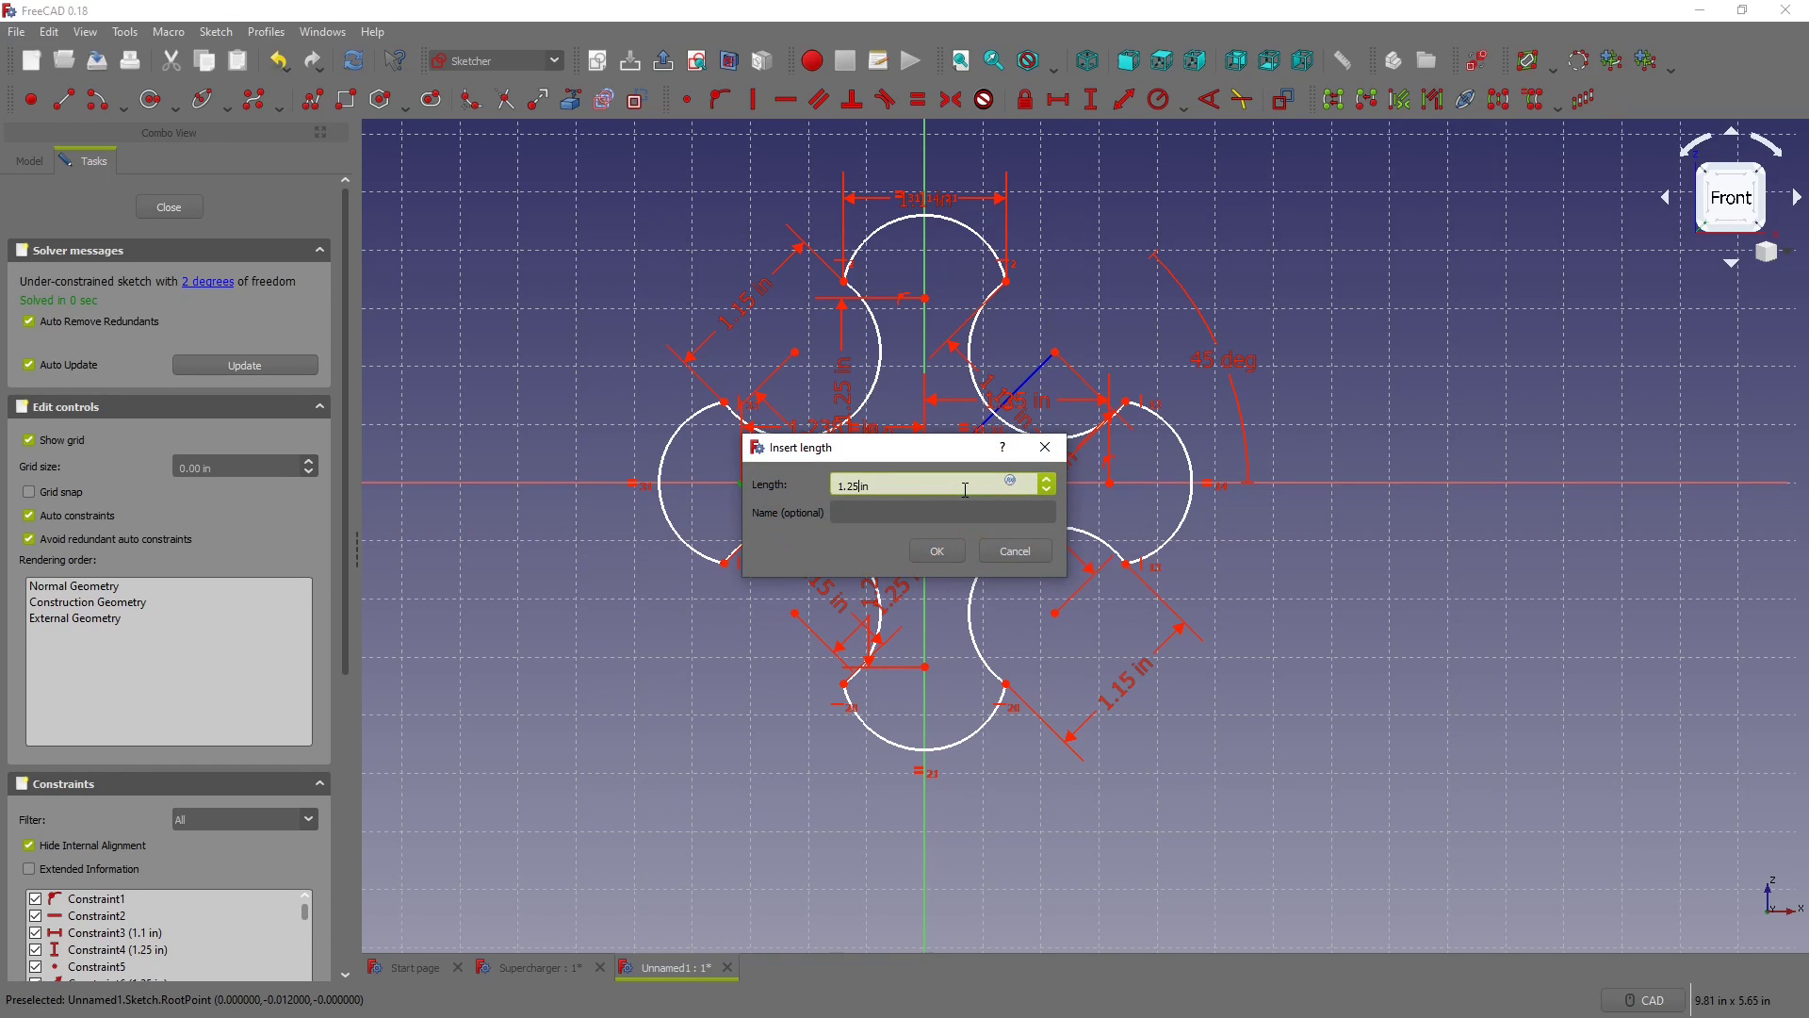
text(1.25)
key(Return)
click(202, 280)
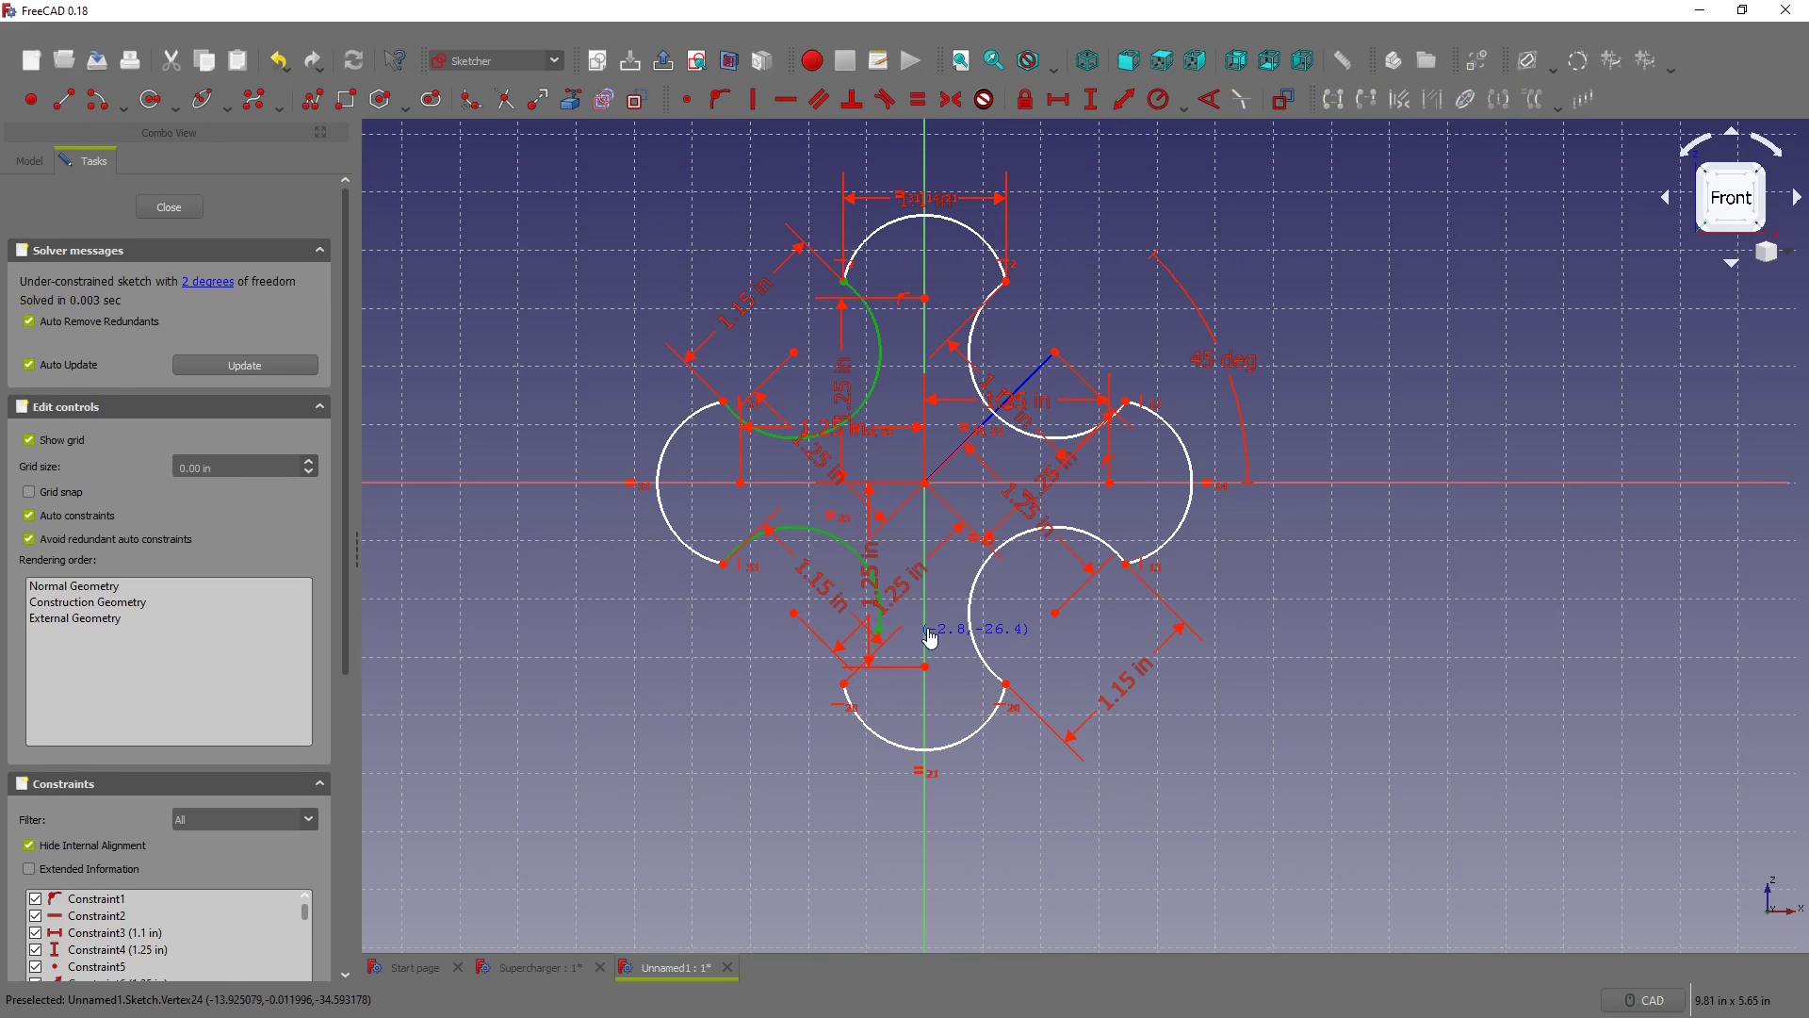
Step: Undo a conflicting coincidence, then pin the lower-left arc endpoint onto the bottom arc with Point-on-Object
click(869, 622)
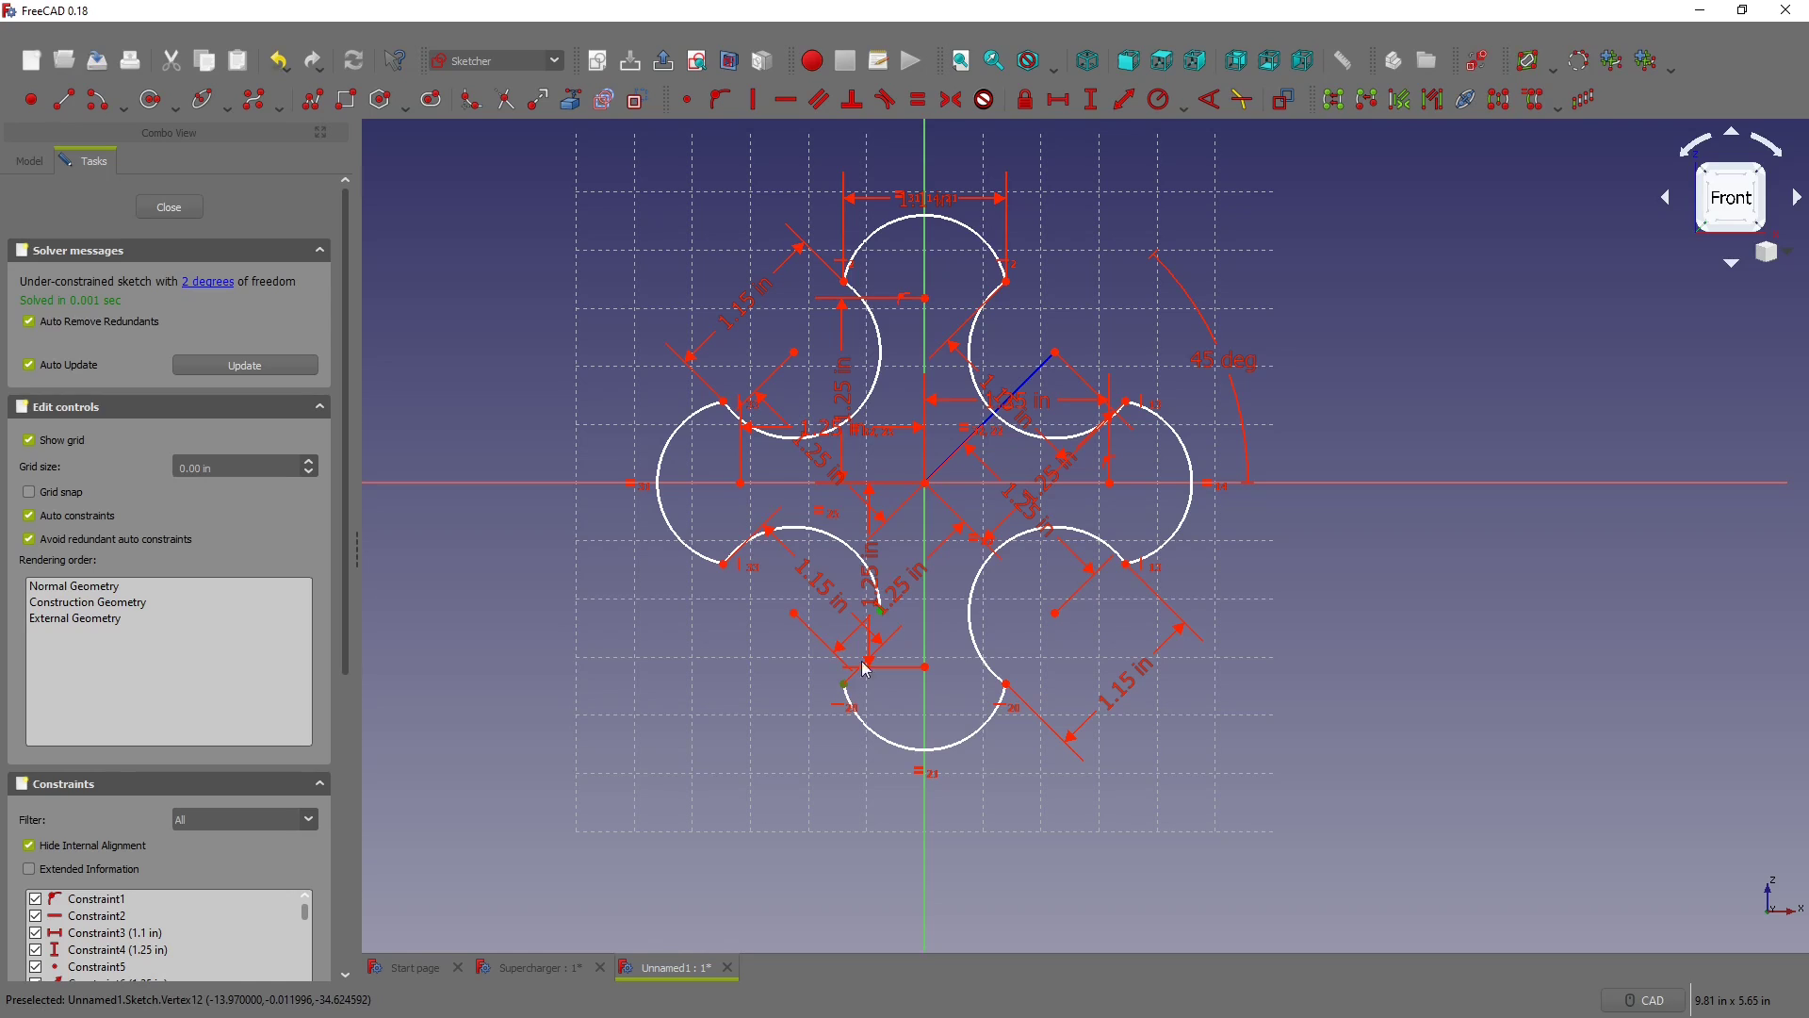
click(691, 104)
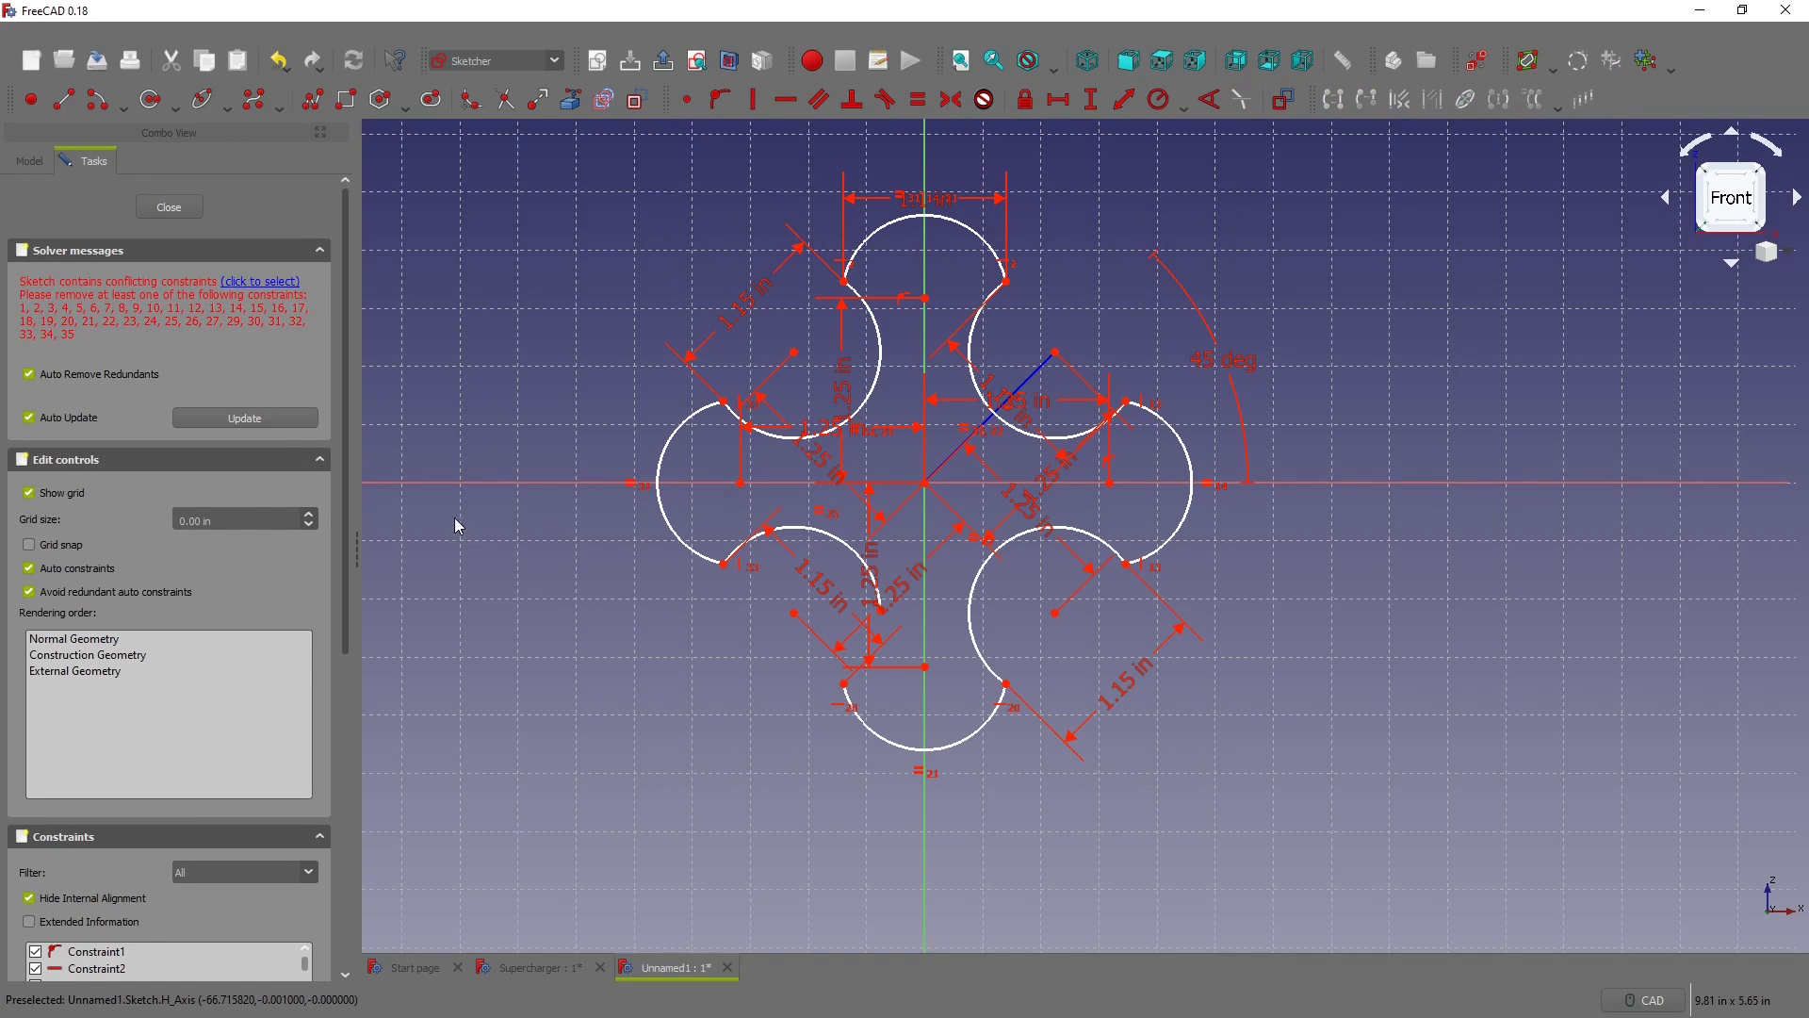
click(289, 418)
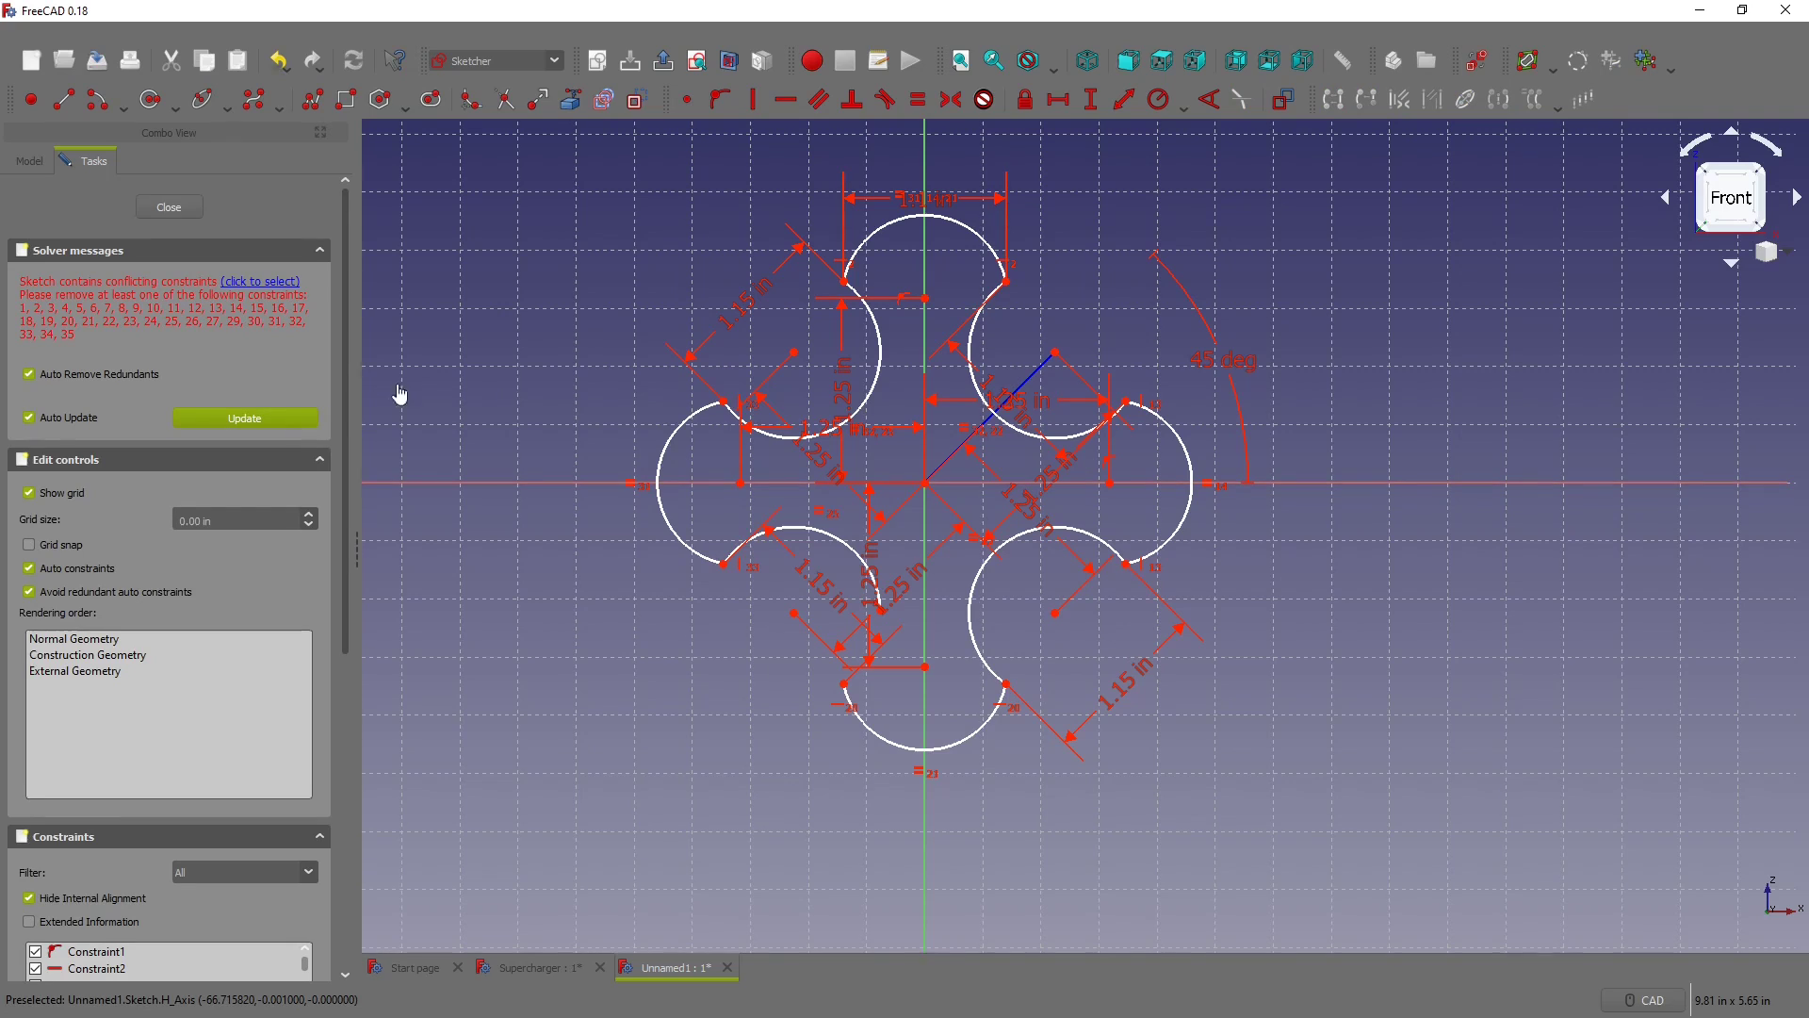
key(ctrl+z)
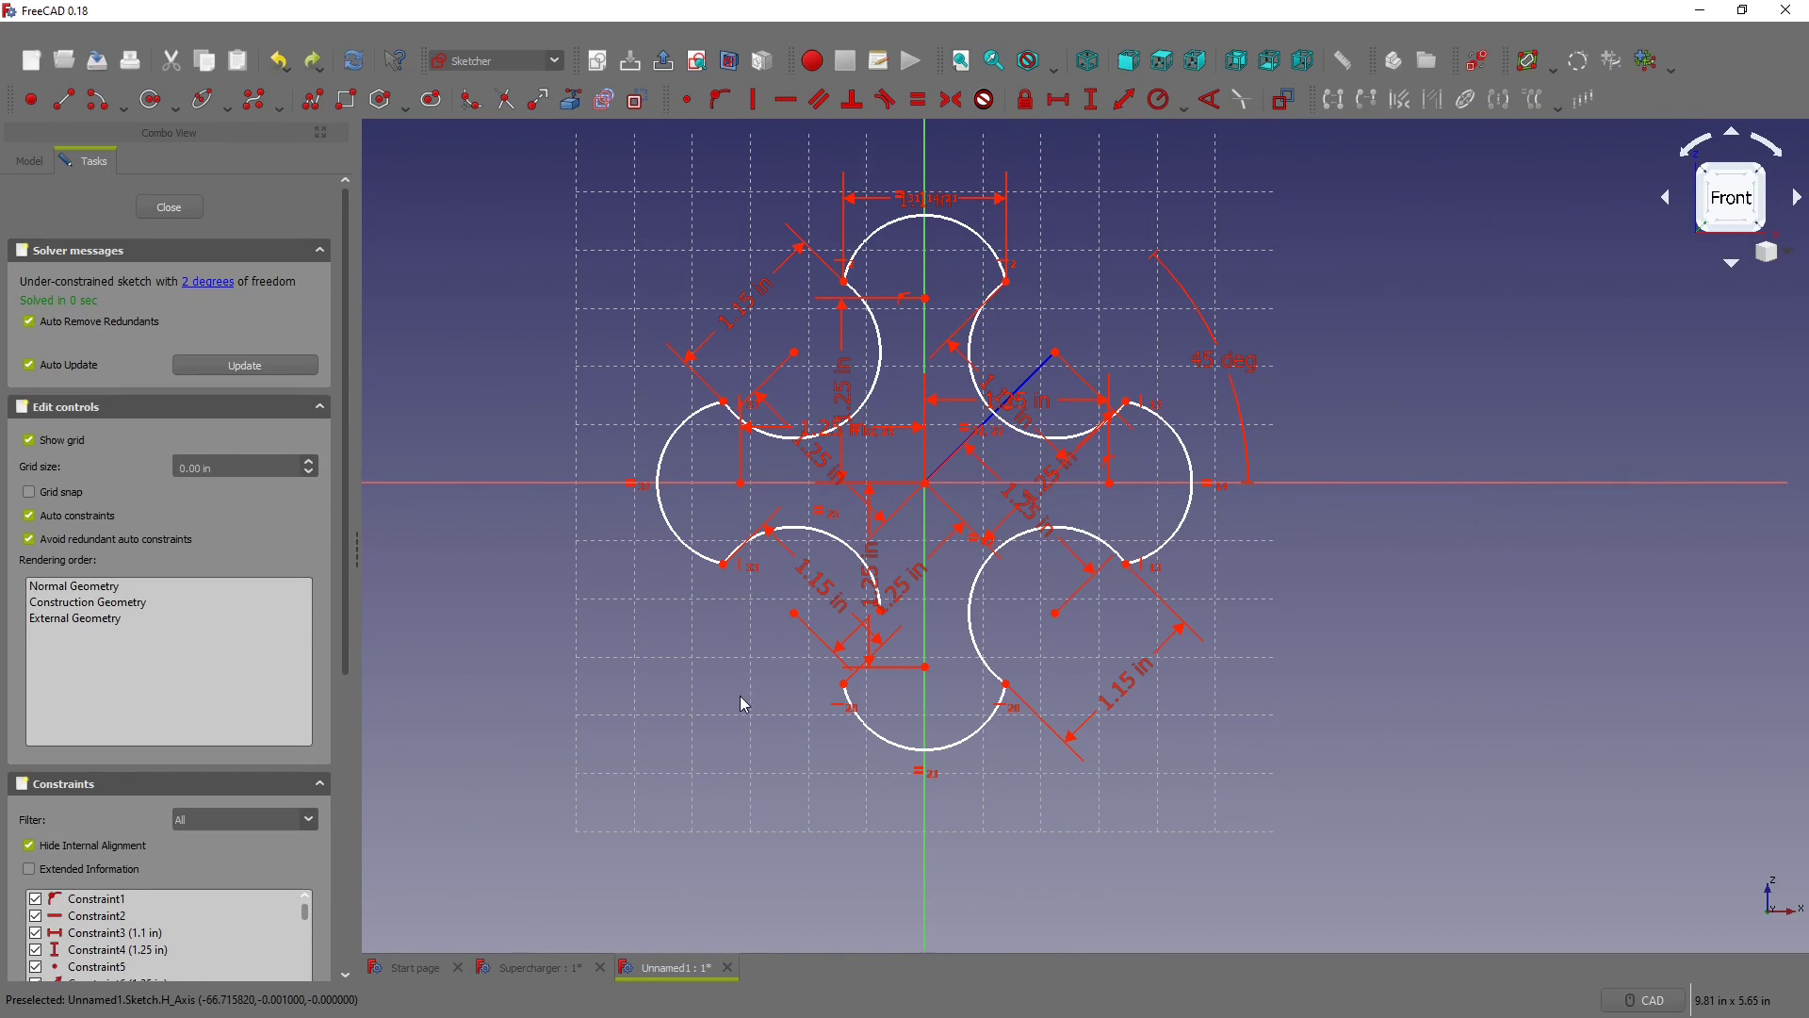
drag(869, 665, 818, 707)
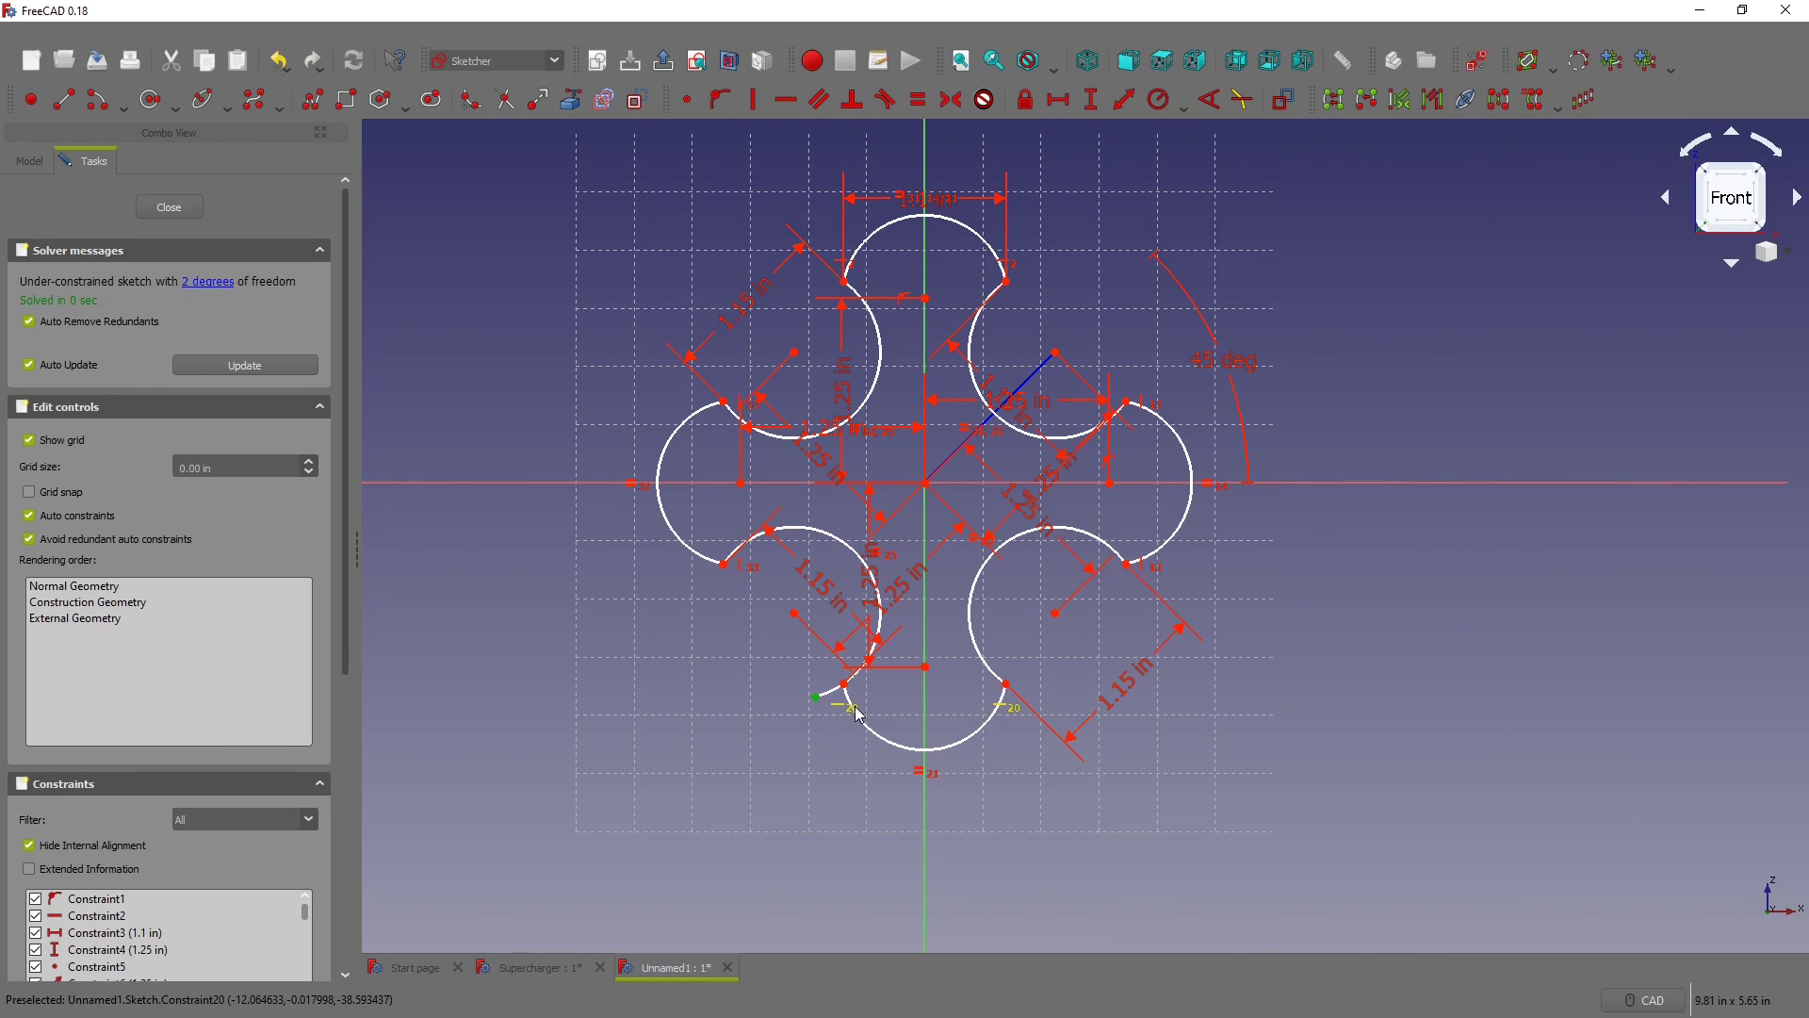
click(846, 695)
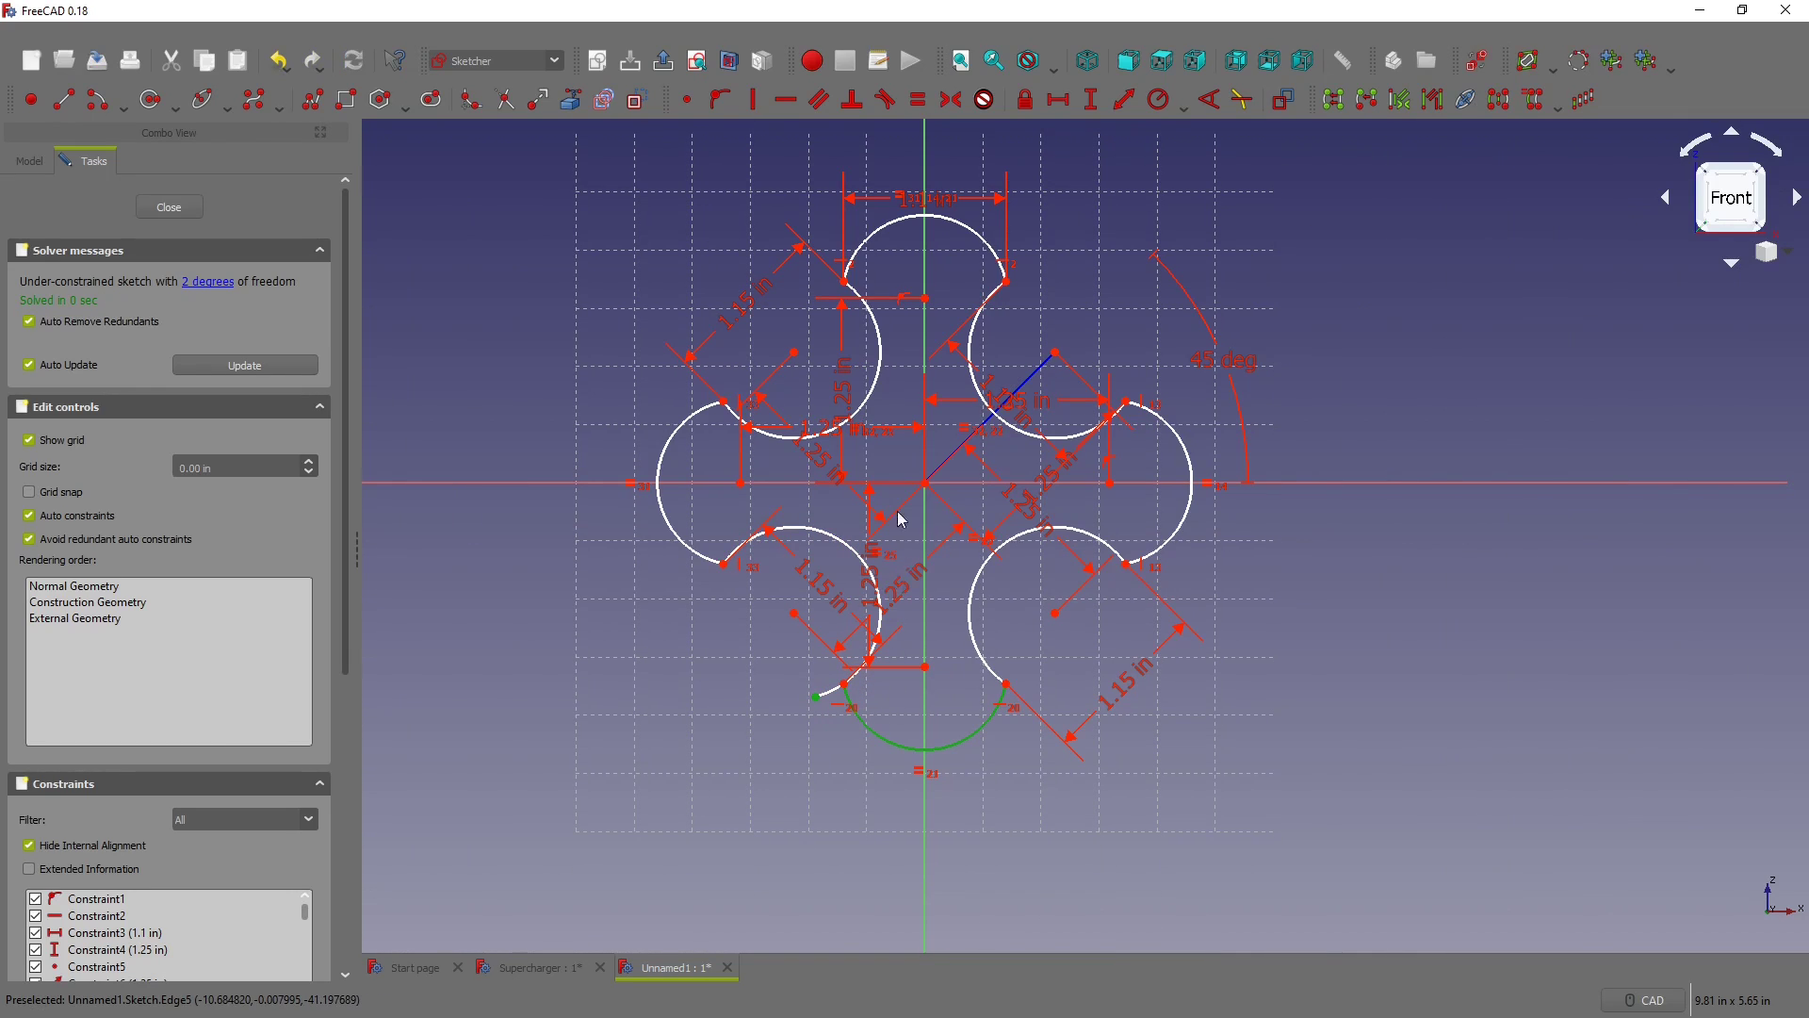
click(719, 103)
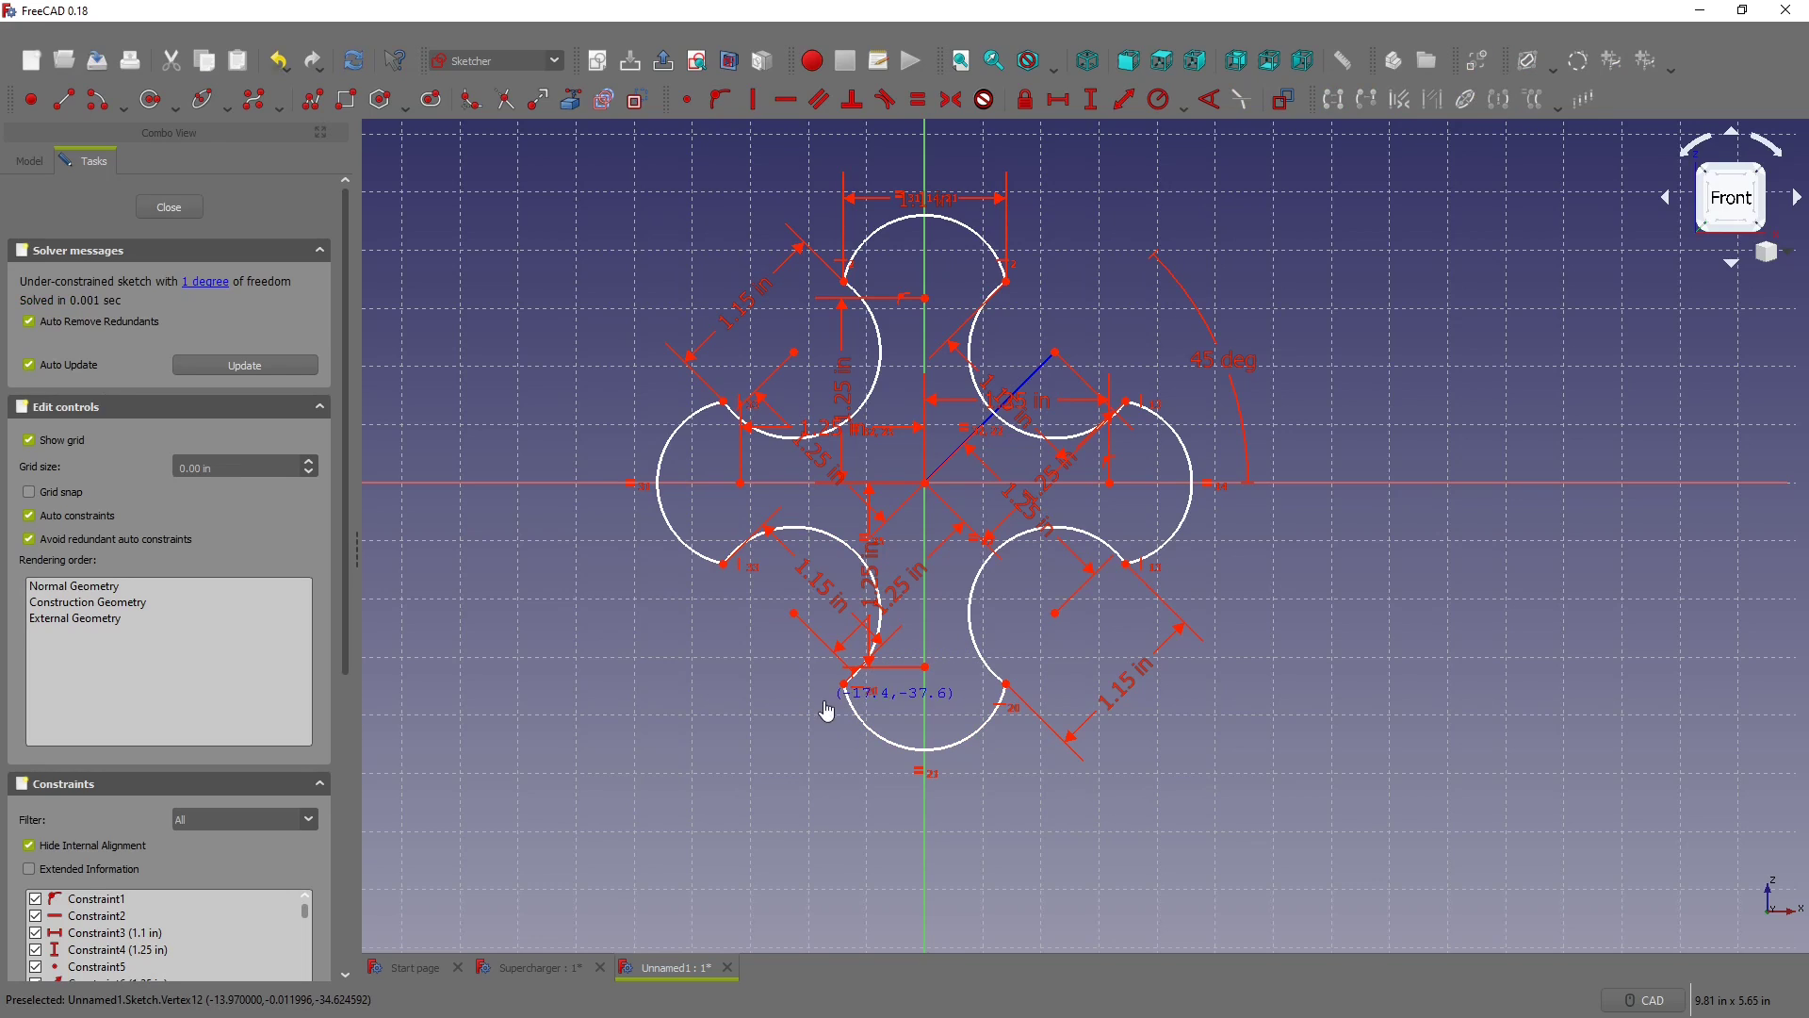
click(206, 287)
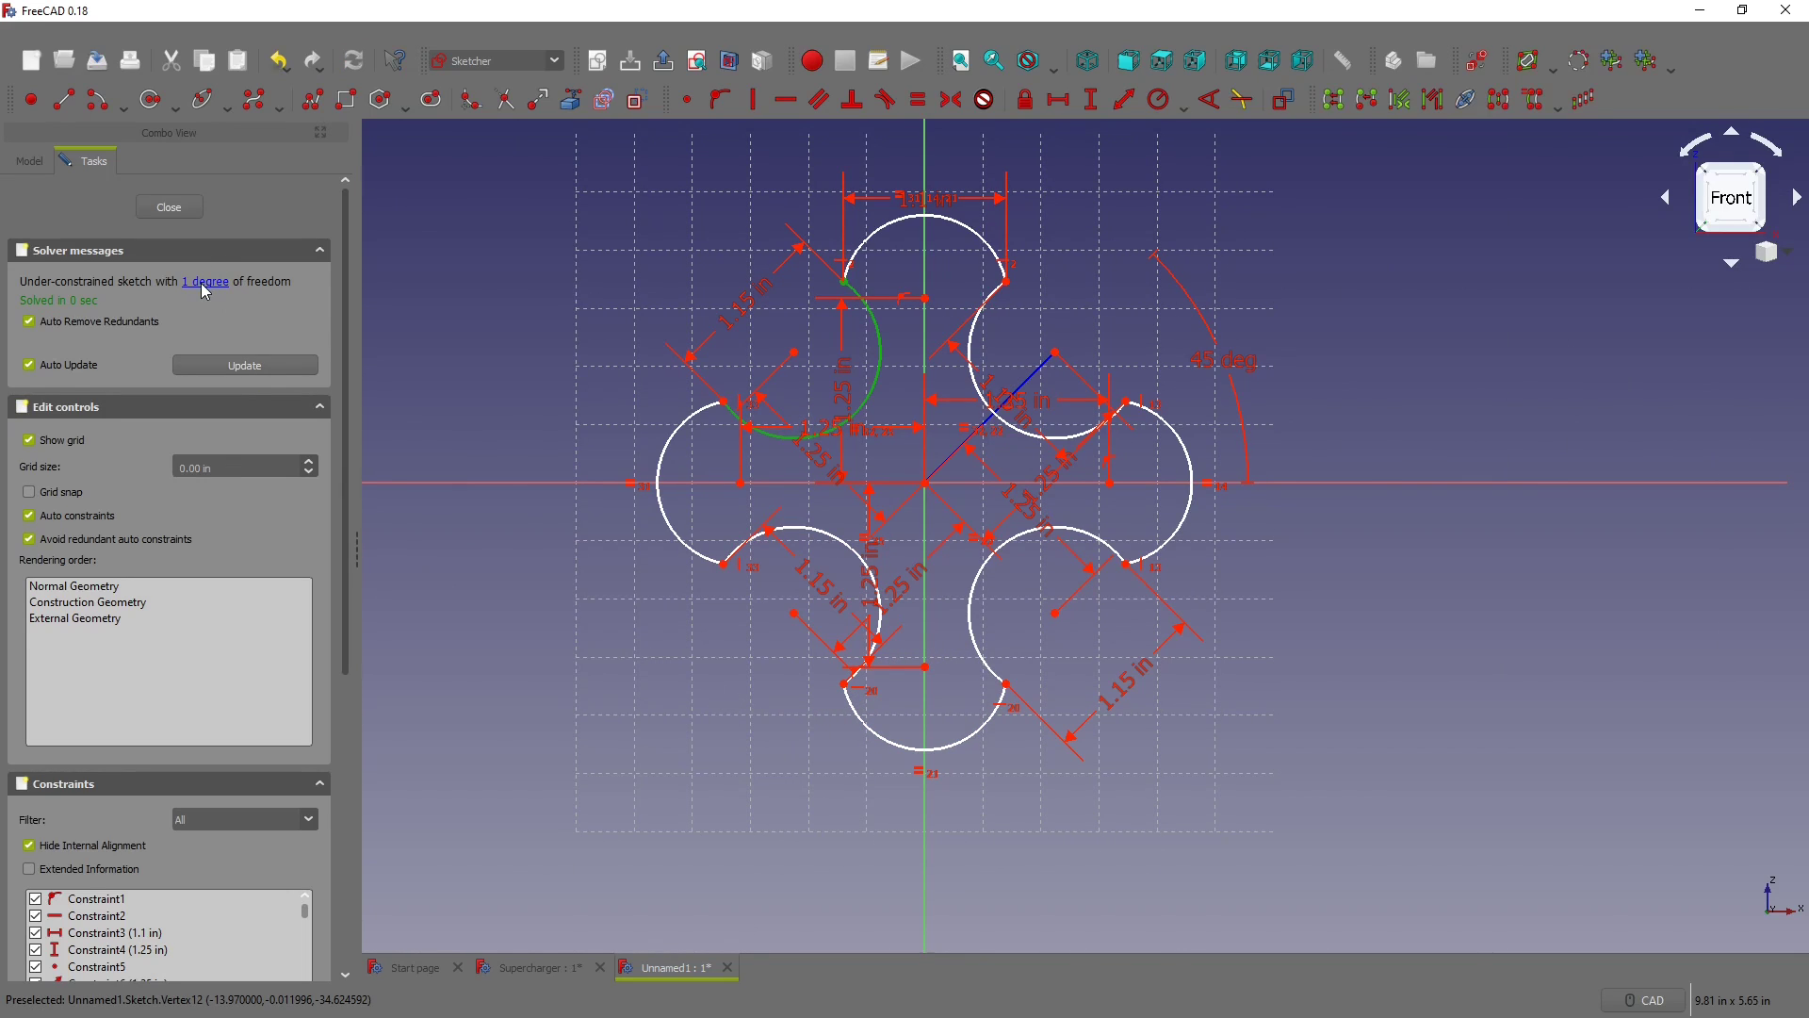
click(492, 358)
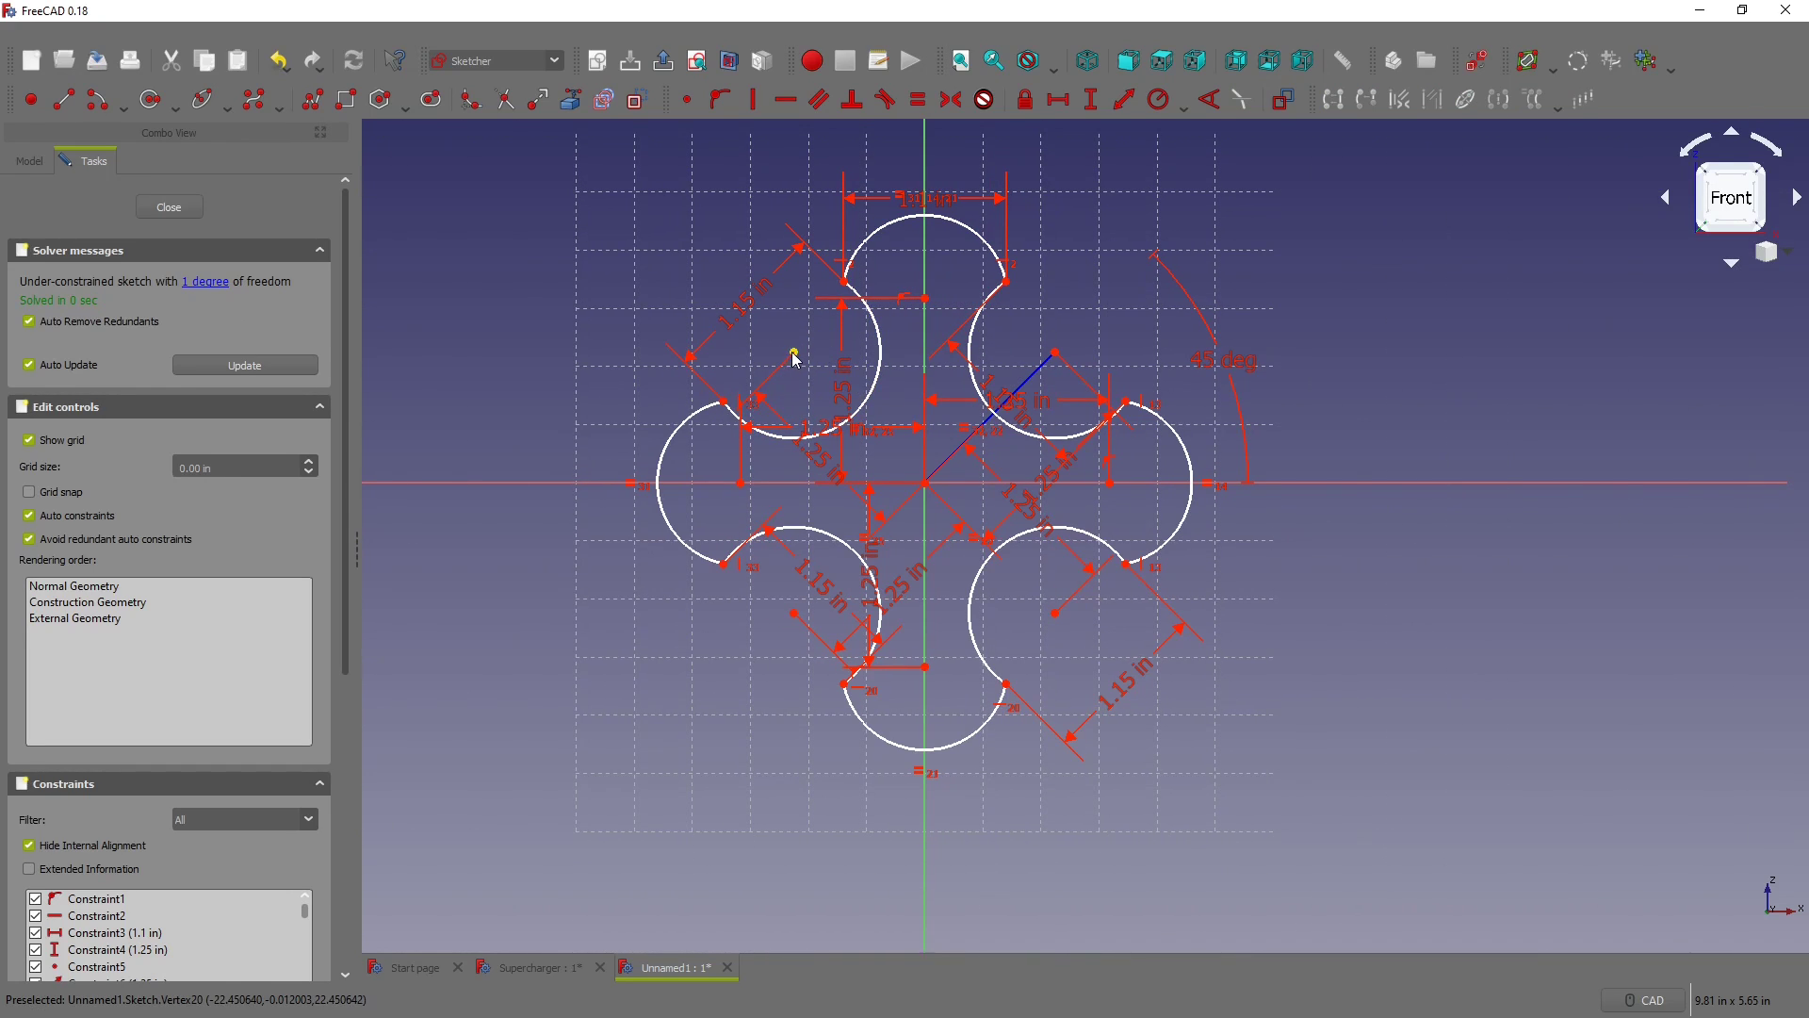
Step: Move the diagonal 1.25 in label aside and try an Equal constraint on the two upper arcs
mouse_move(848, 375)
mouse_down()
mouse_move(760, 403)
mouse_move(914, 403)
mouse_move(605, 342)
mouse_up()
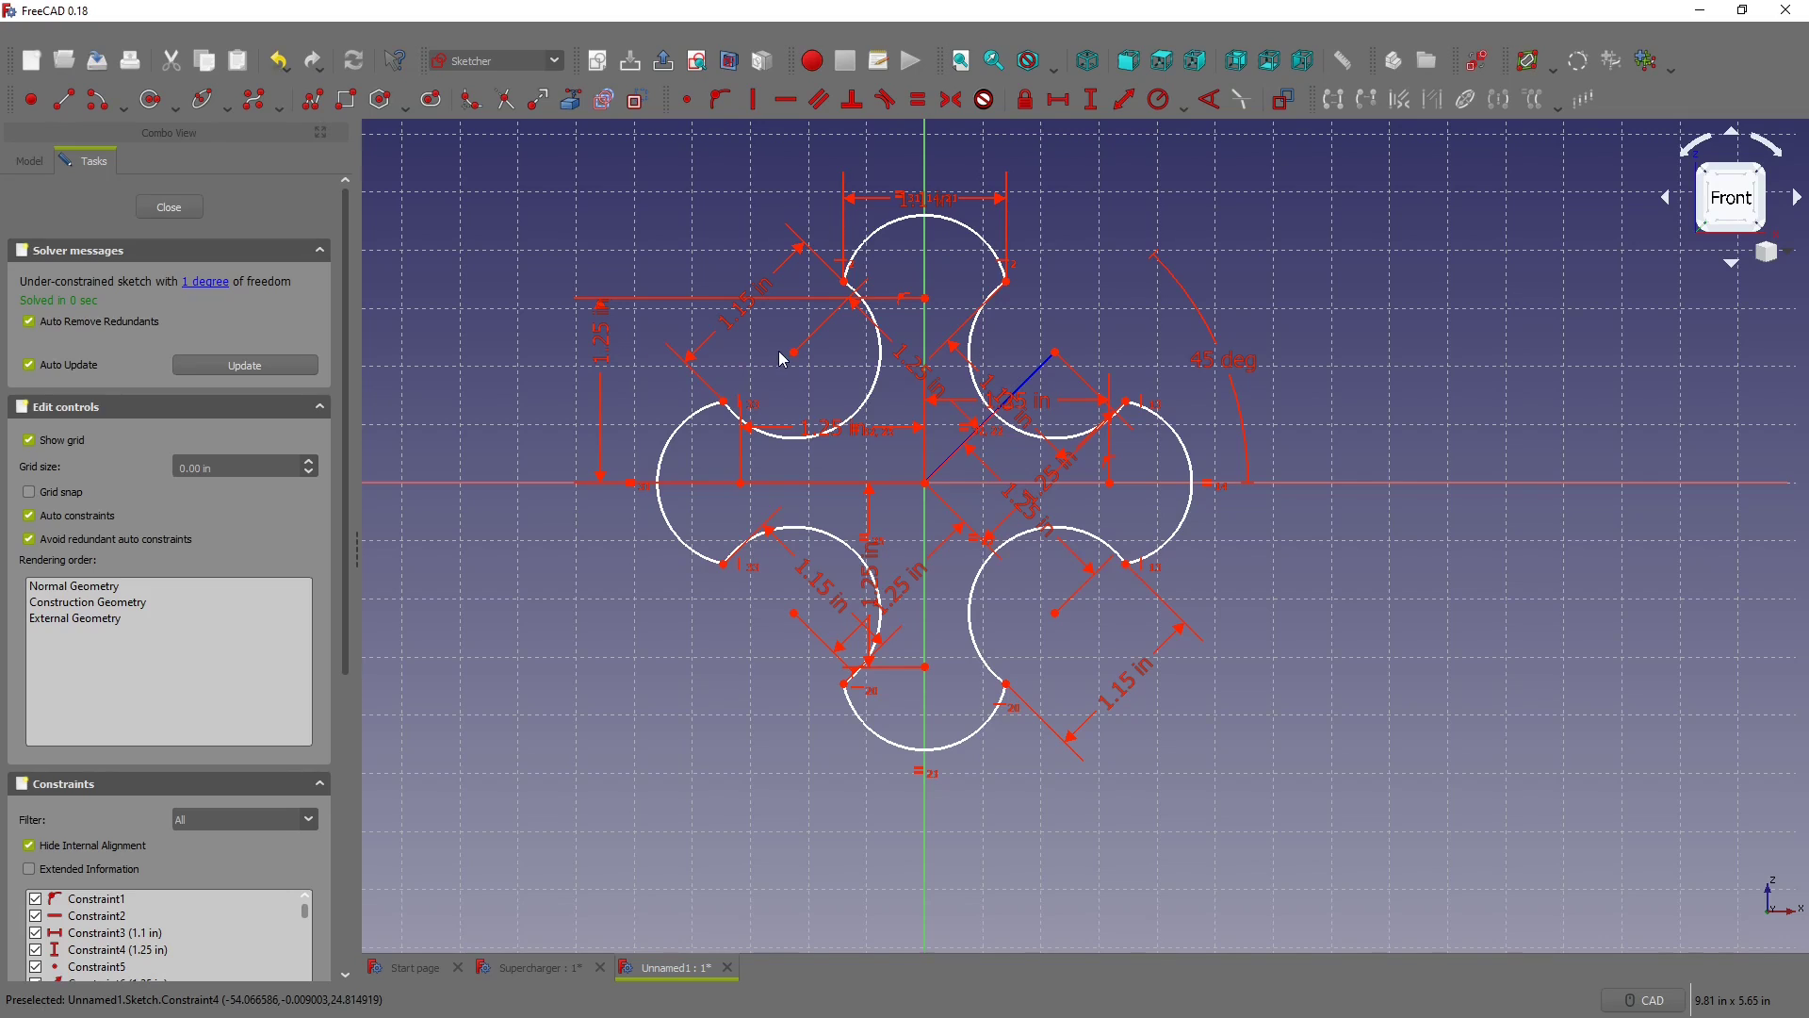
click(222, 291)
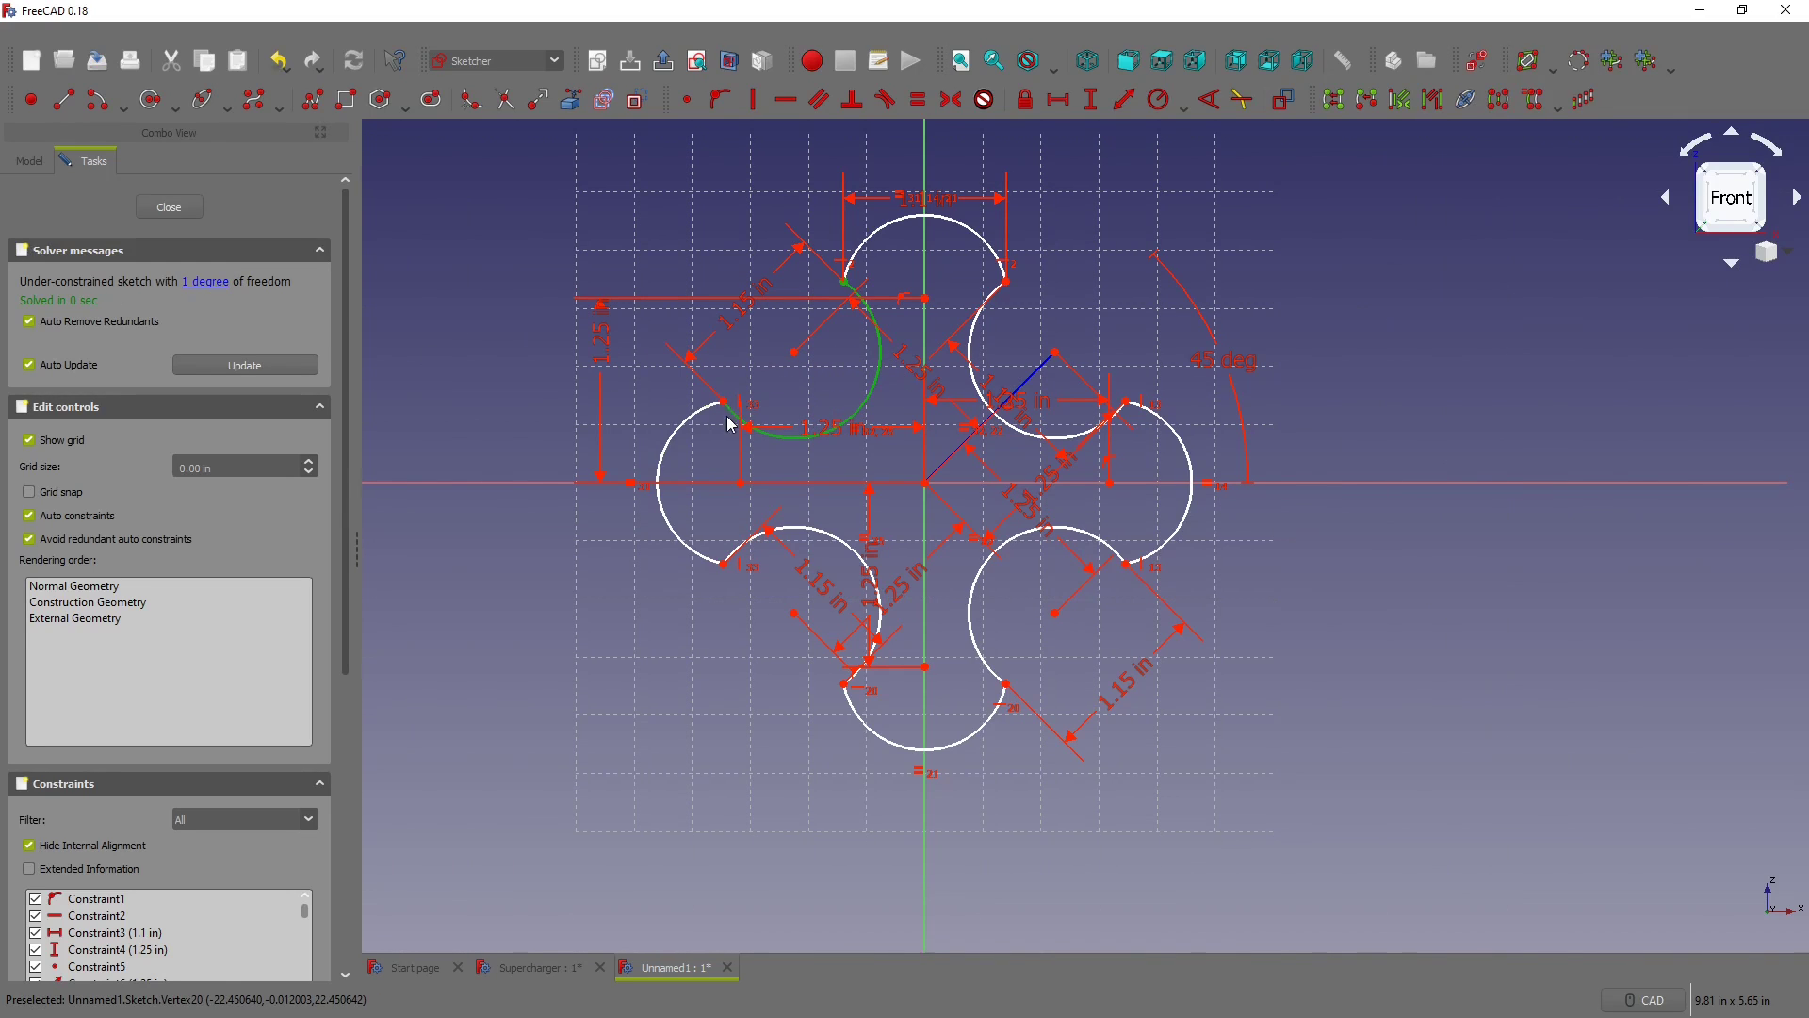
click(665, 268)
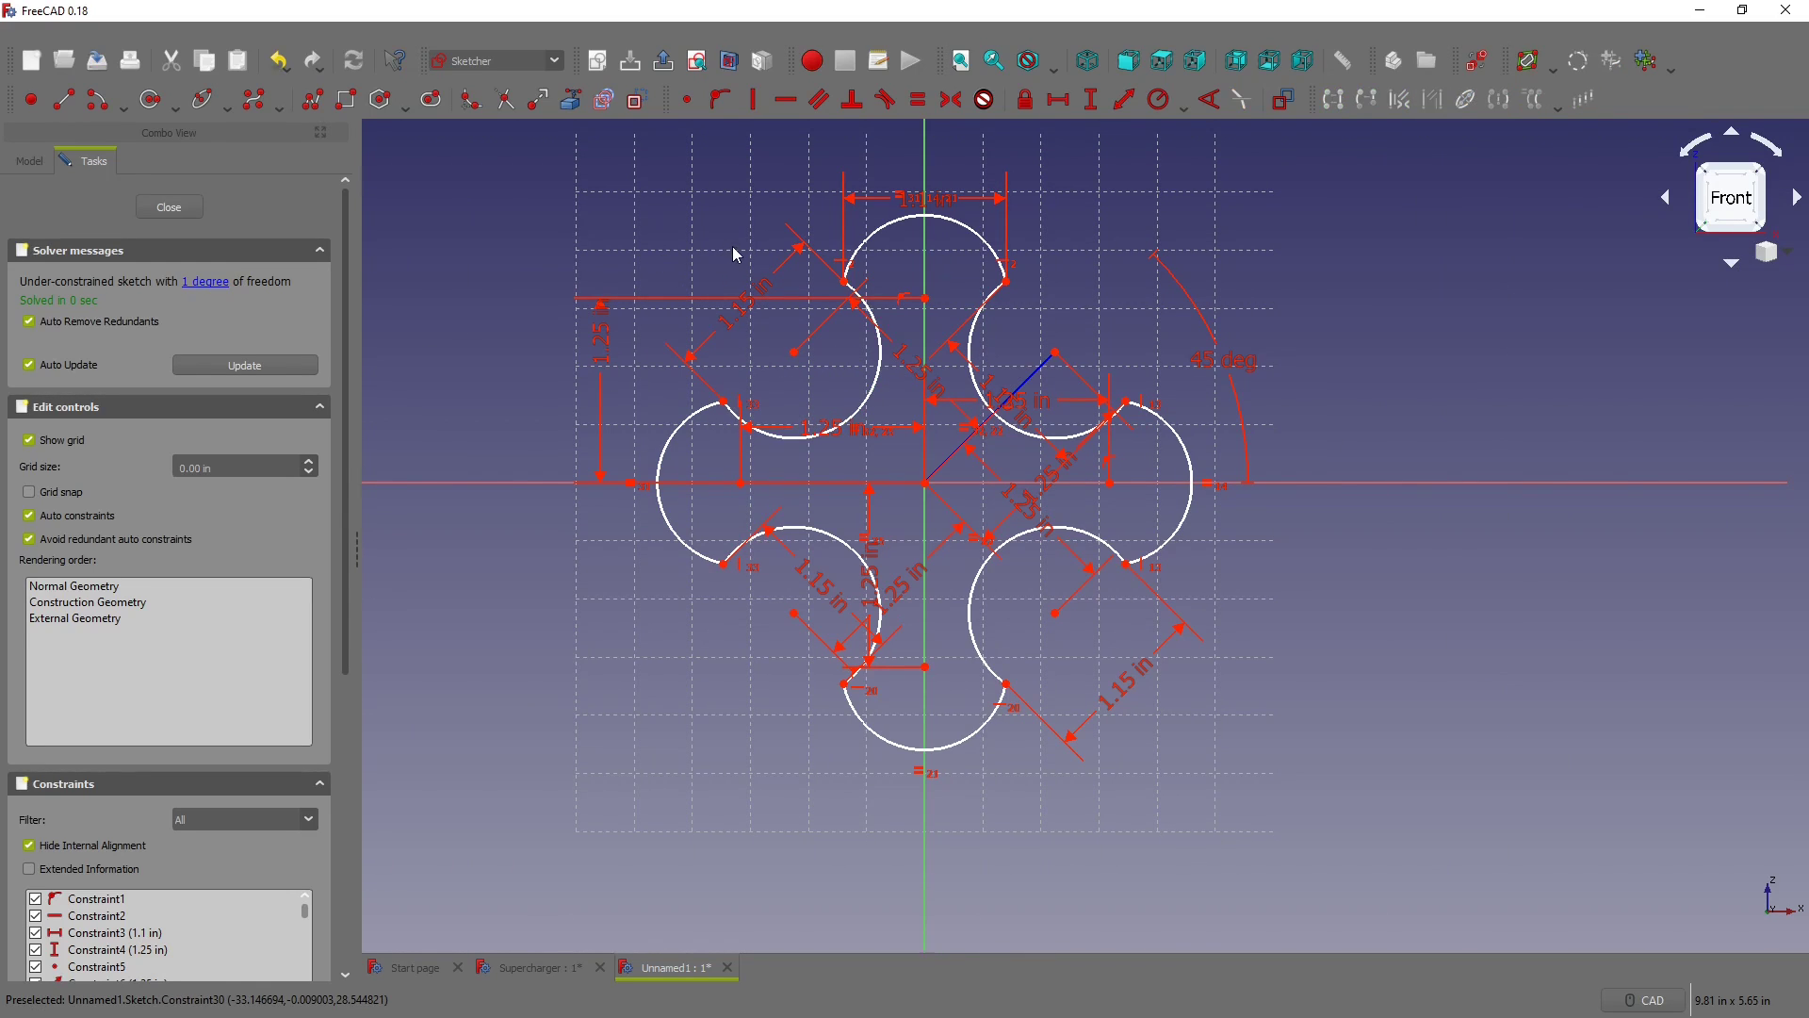
click(884, 376)
click(977, 346)
key(e)
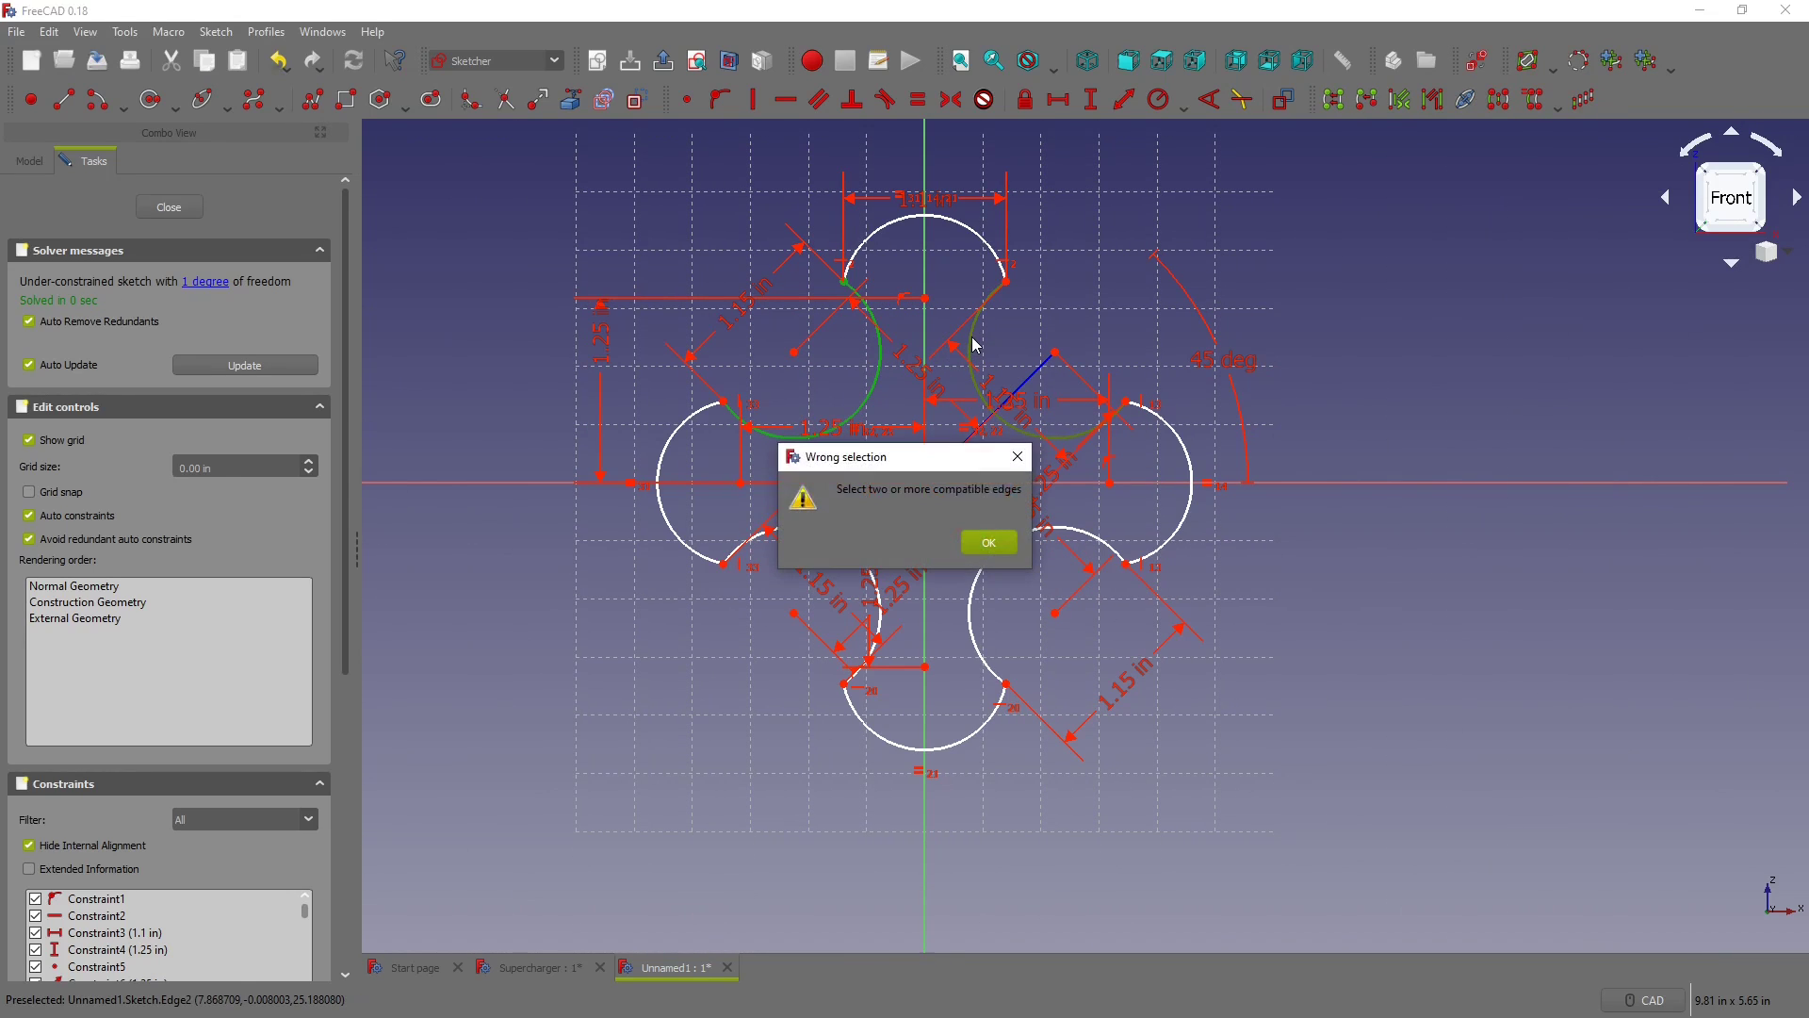
click(980, 542)
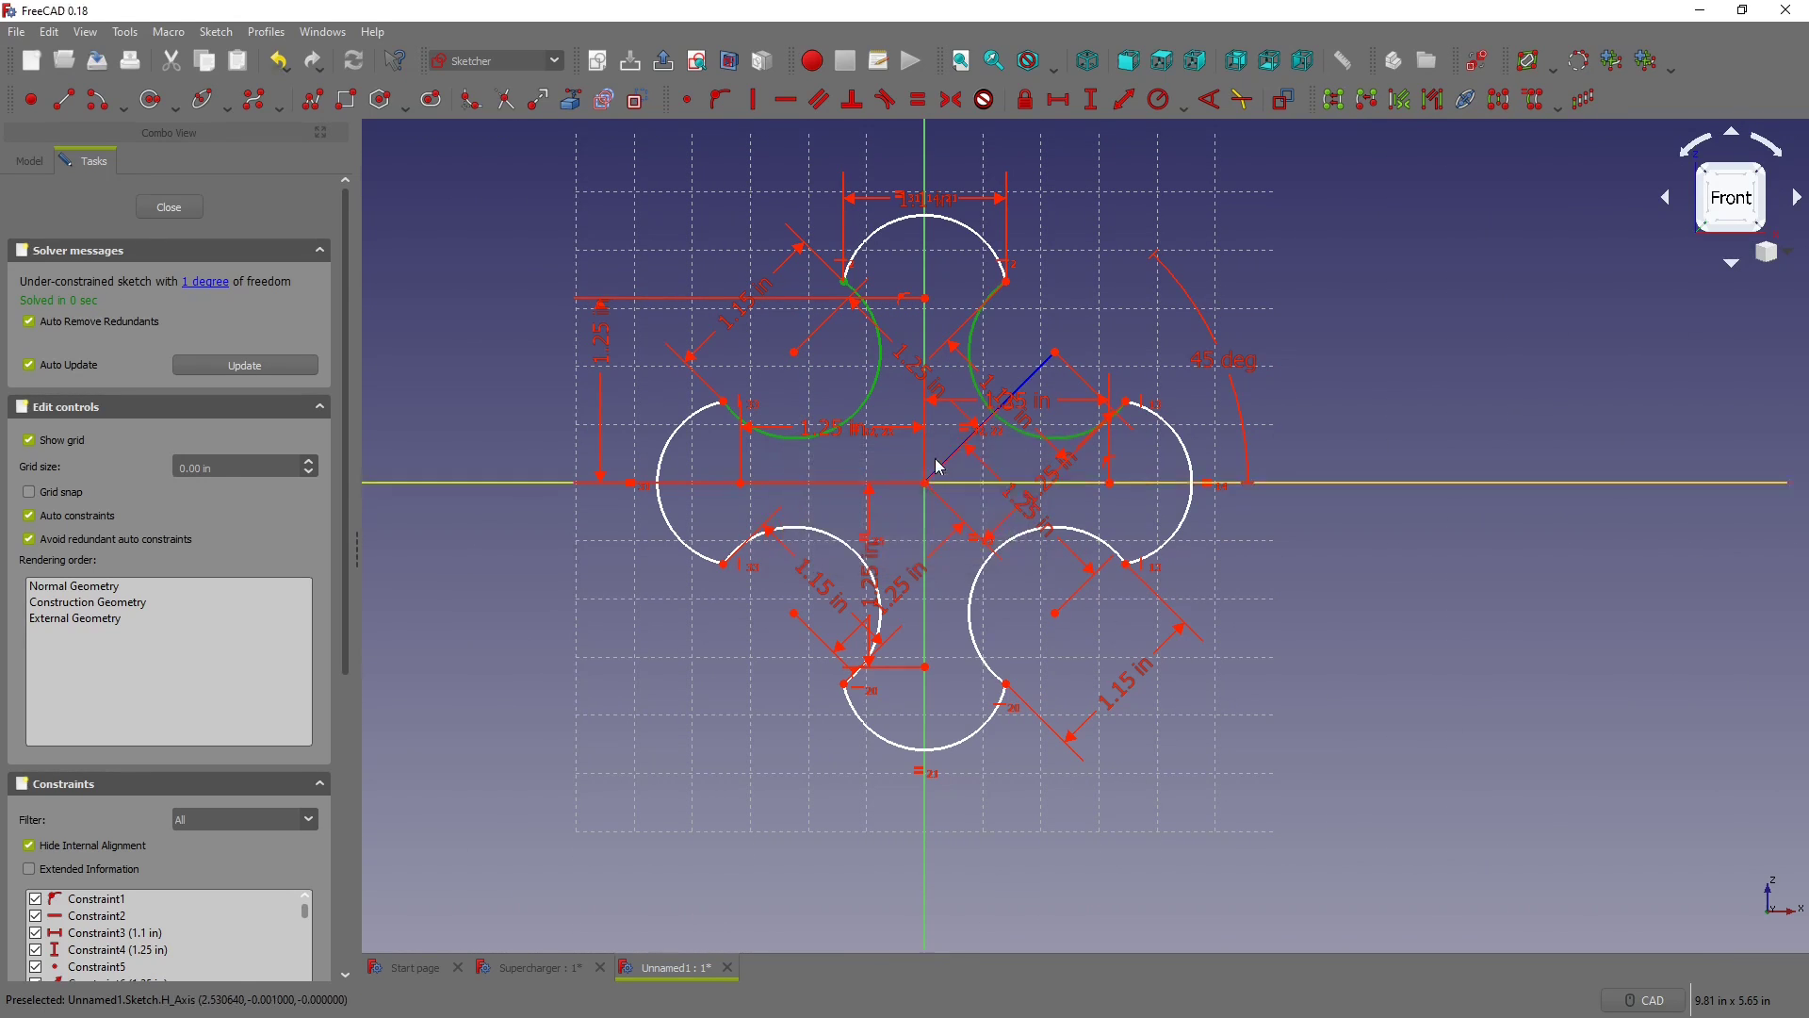
Step: Fix the last free arc endpoint onto the top arc with Point-on-Object, fully constraining the sketch
click(879, 363)
click(950, 375)
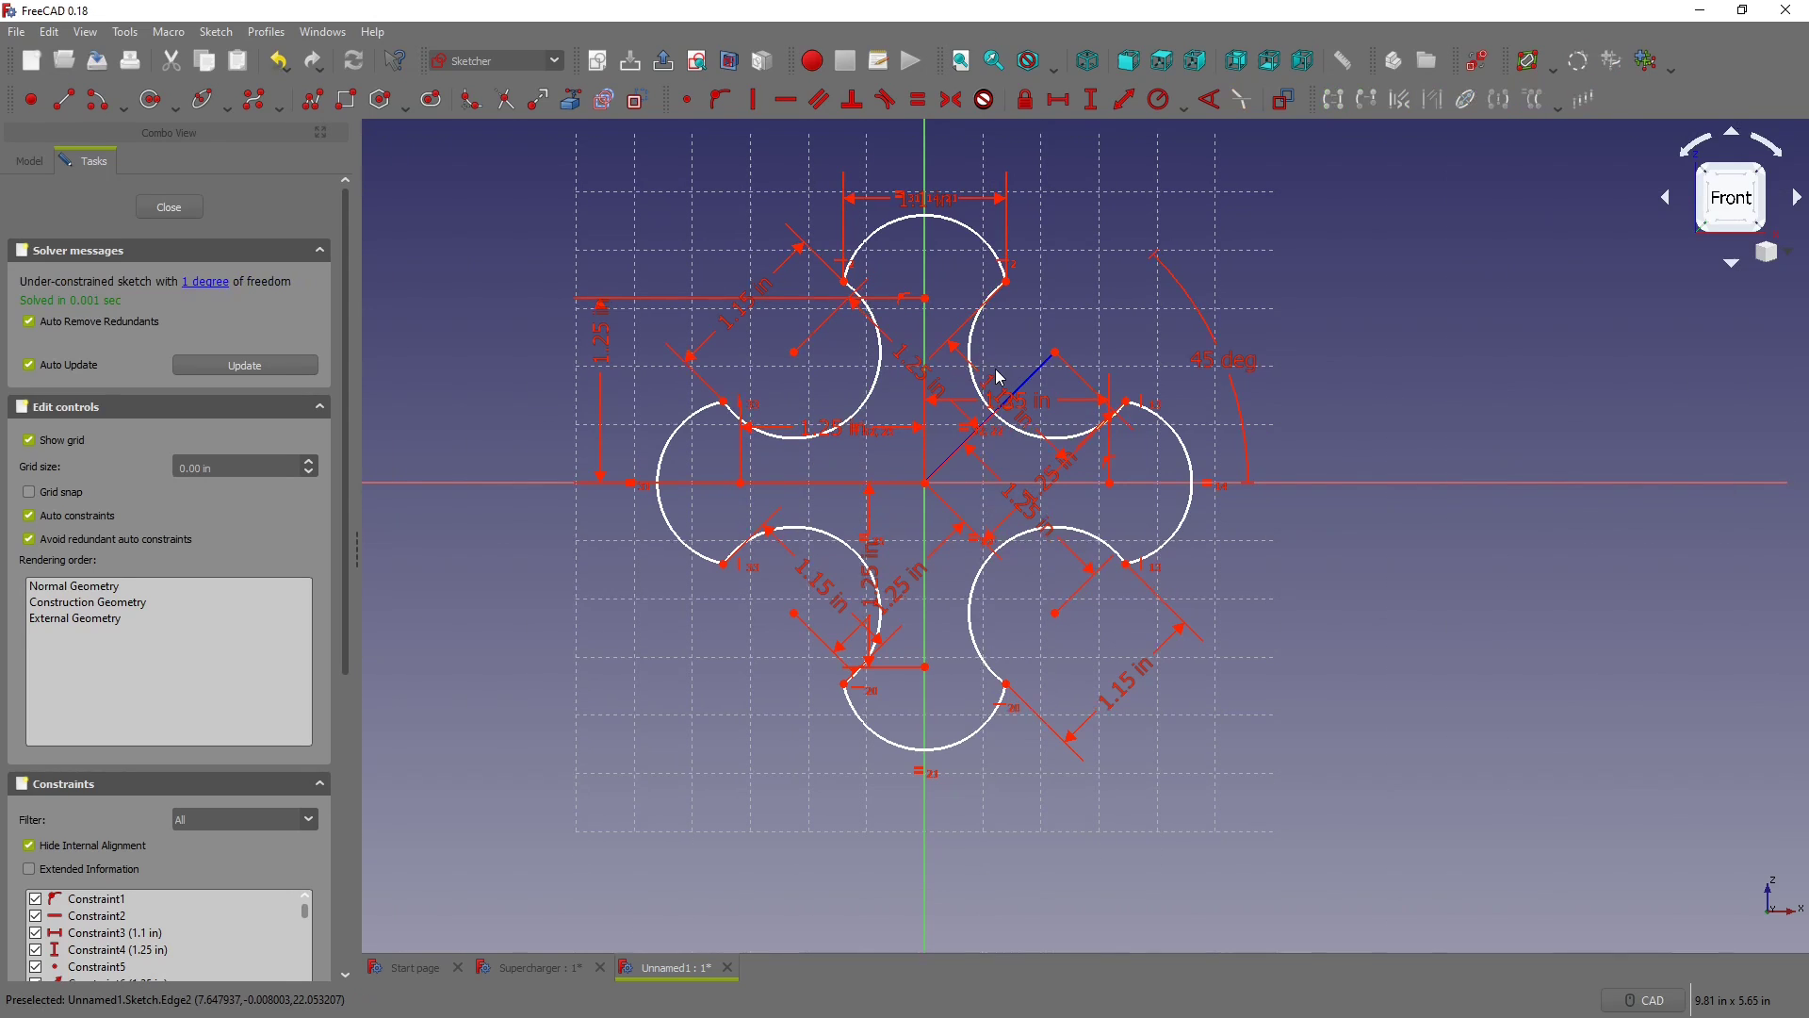
click(208, 283)
scroll(892, 361, up, 4)
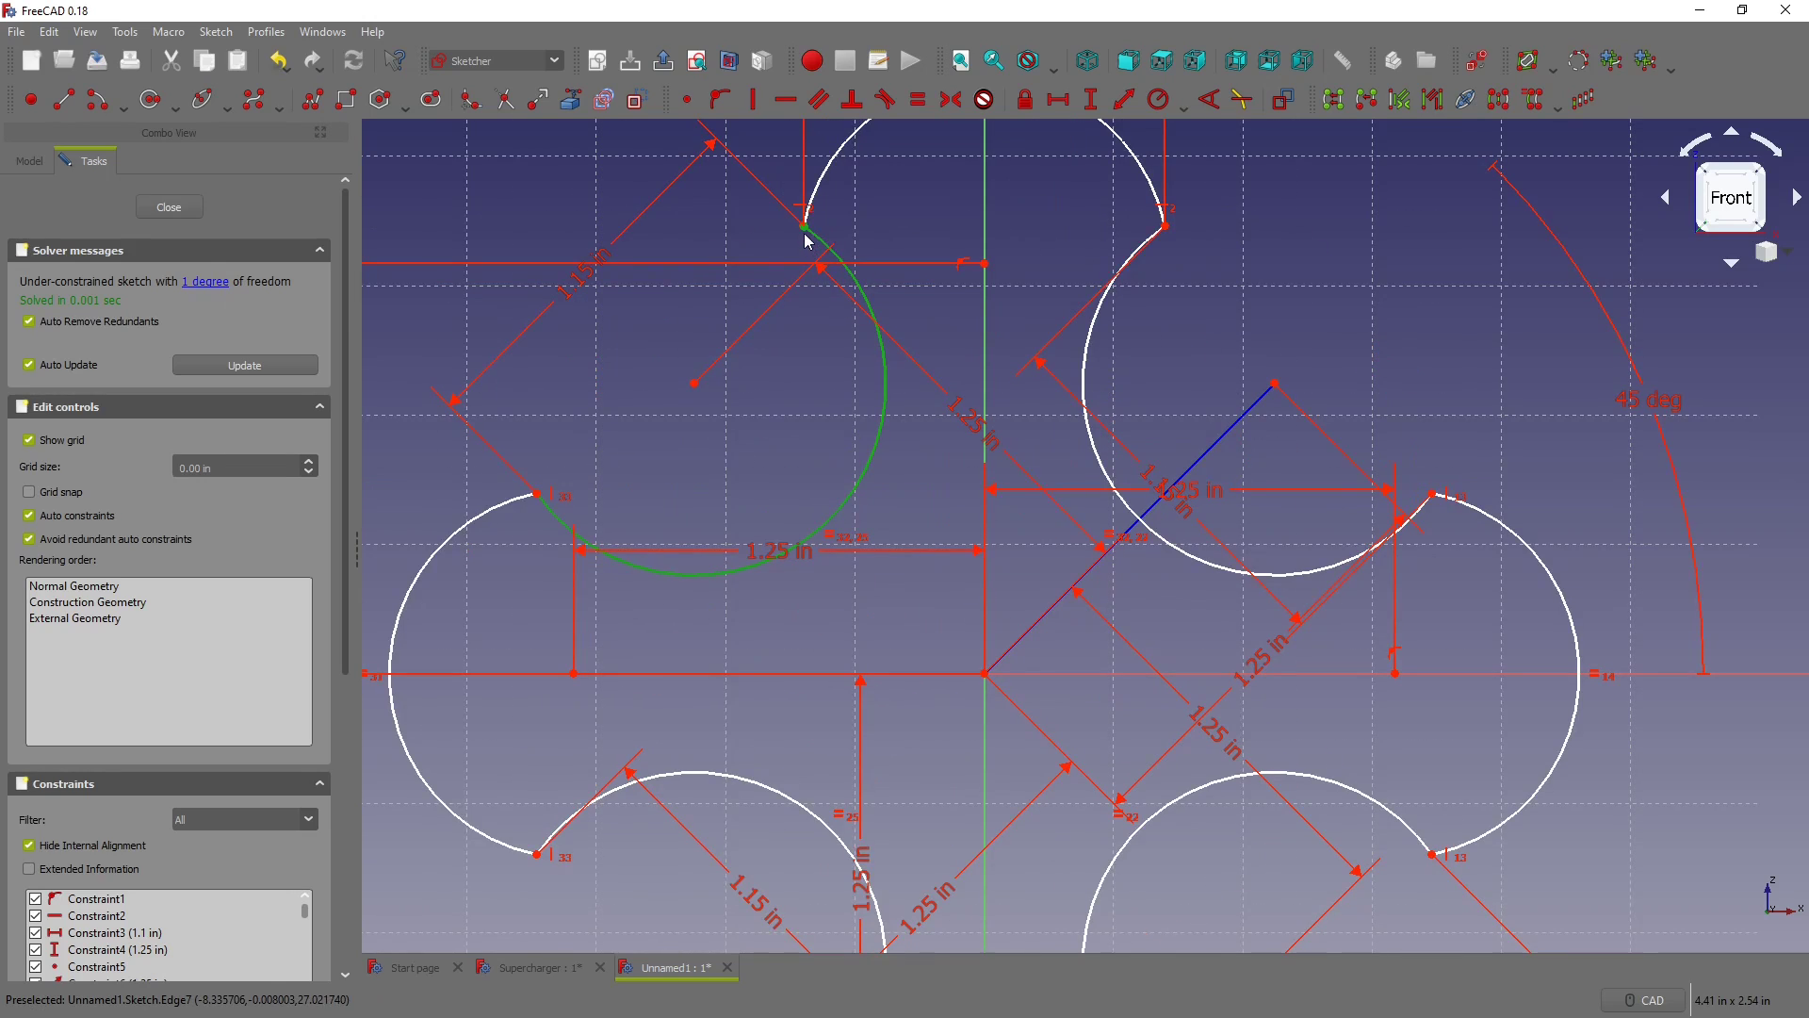
scroll(808, 243, up, 4)
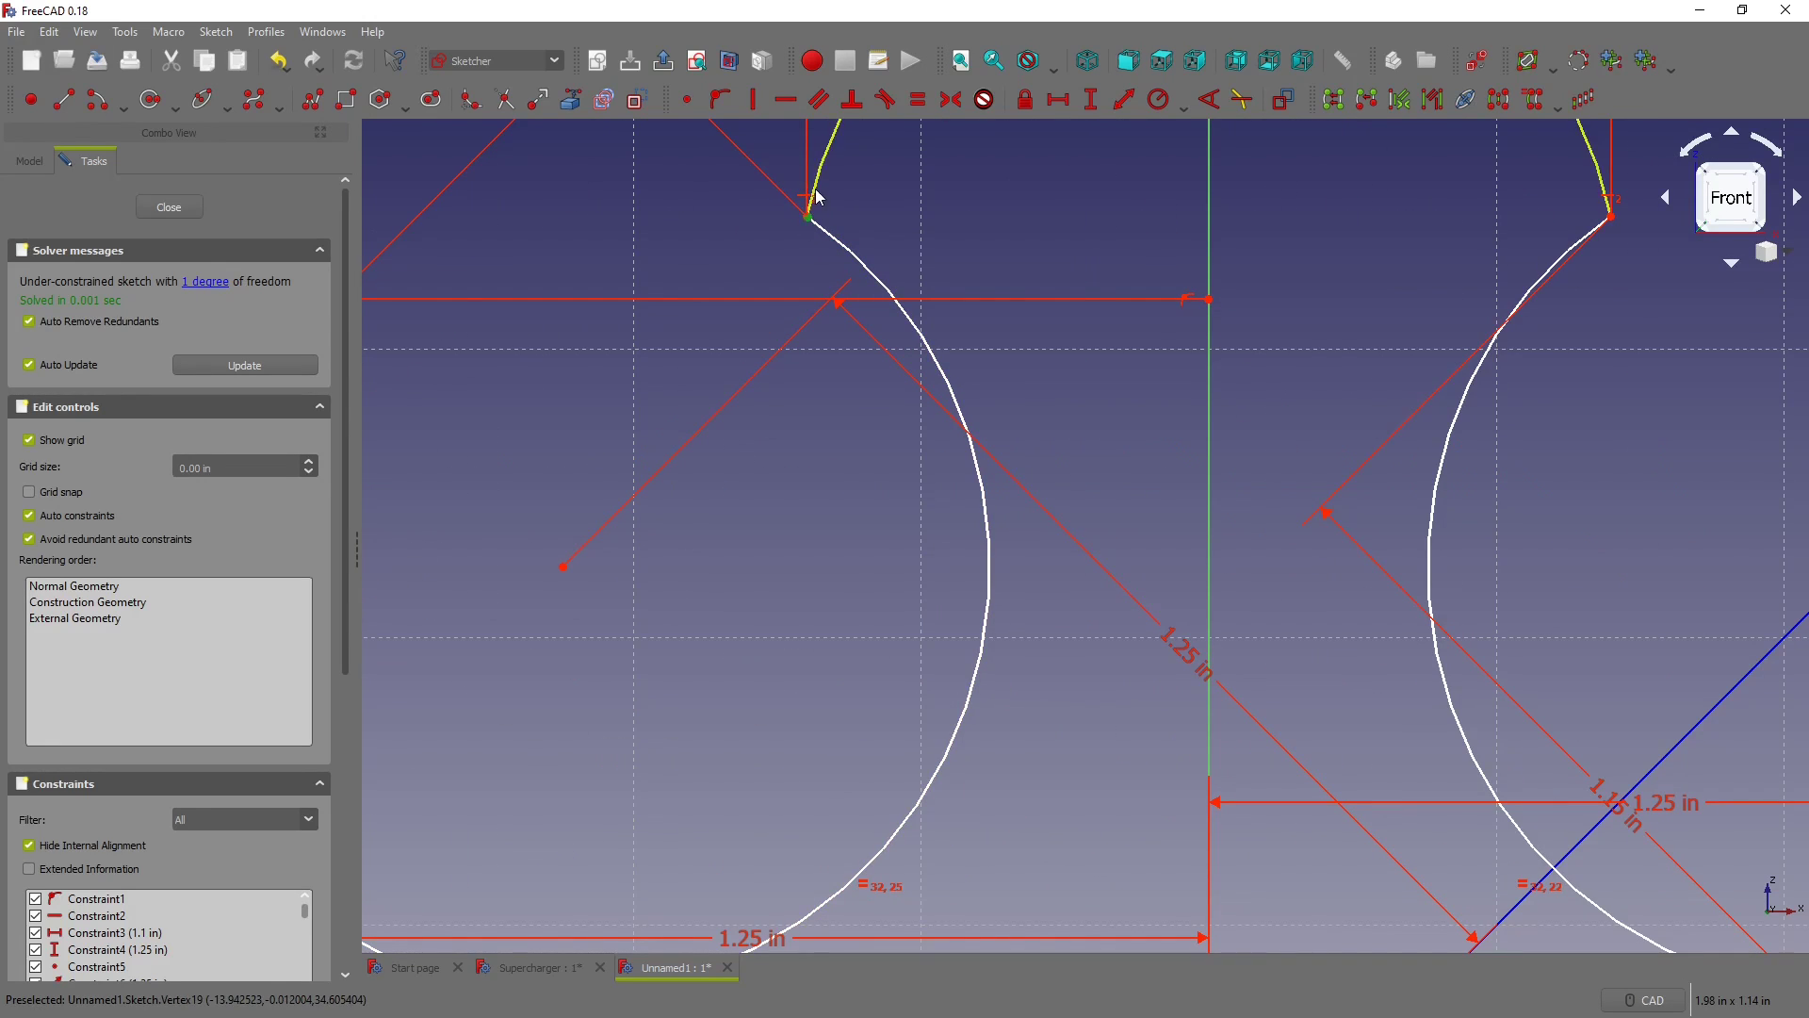
click(822, 196)
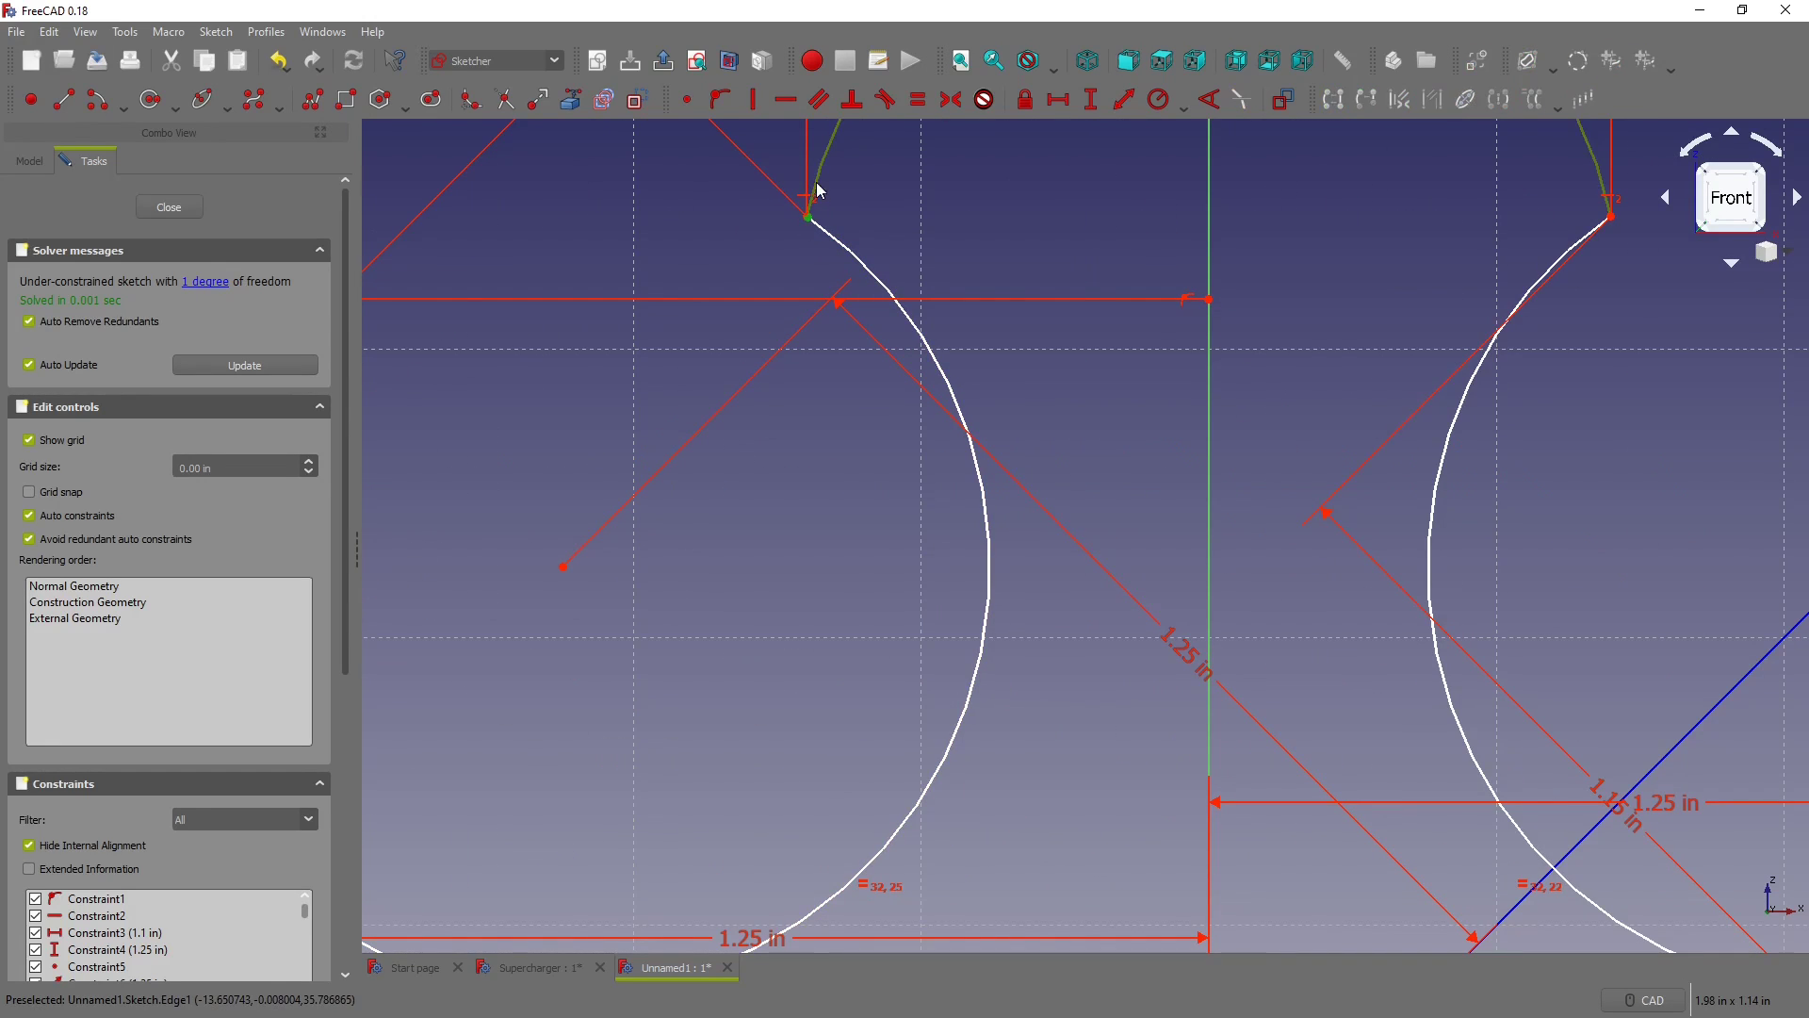
click(721, 100)
scroll(971, 377, down, 8)
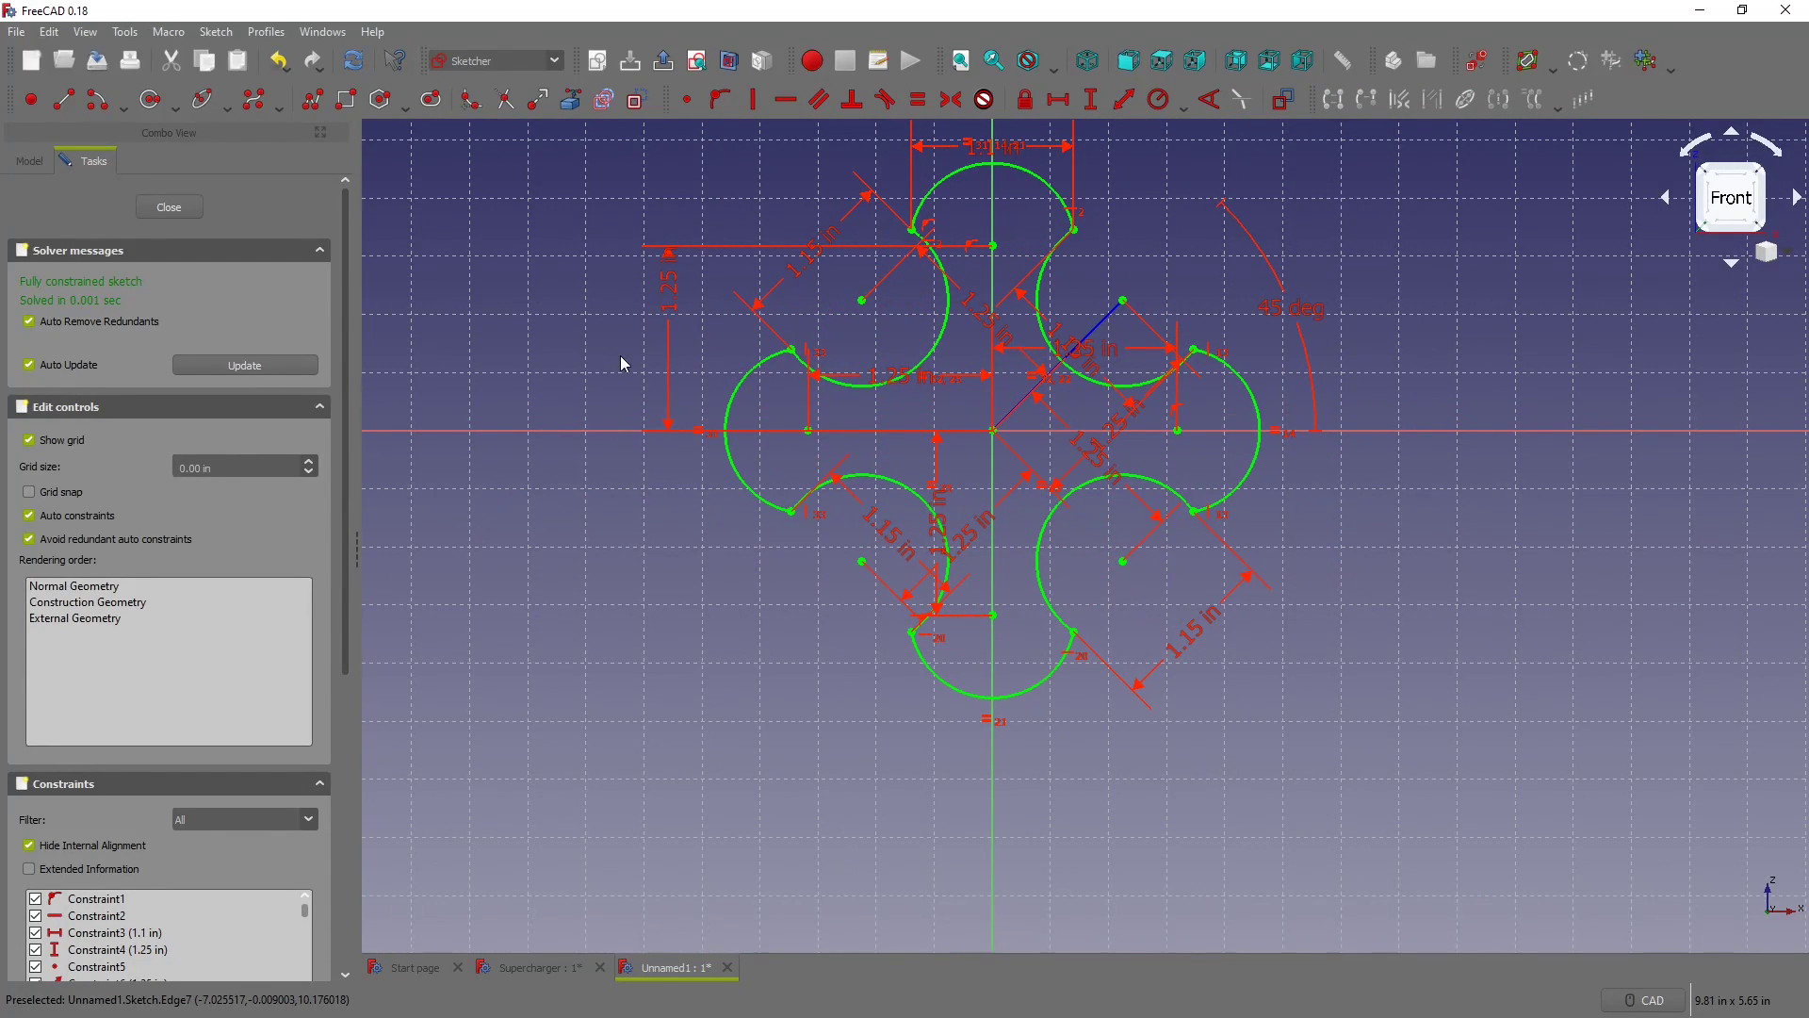
Step: Close the rotor sketch and show it in isometric view
click(169, 207)
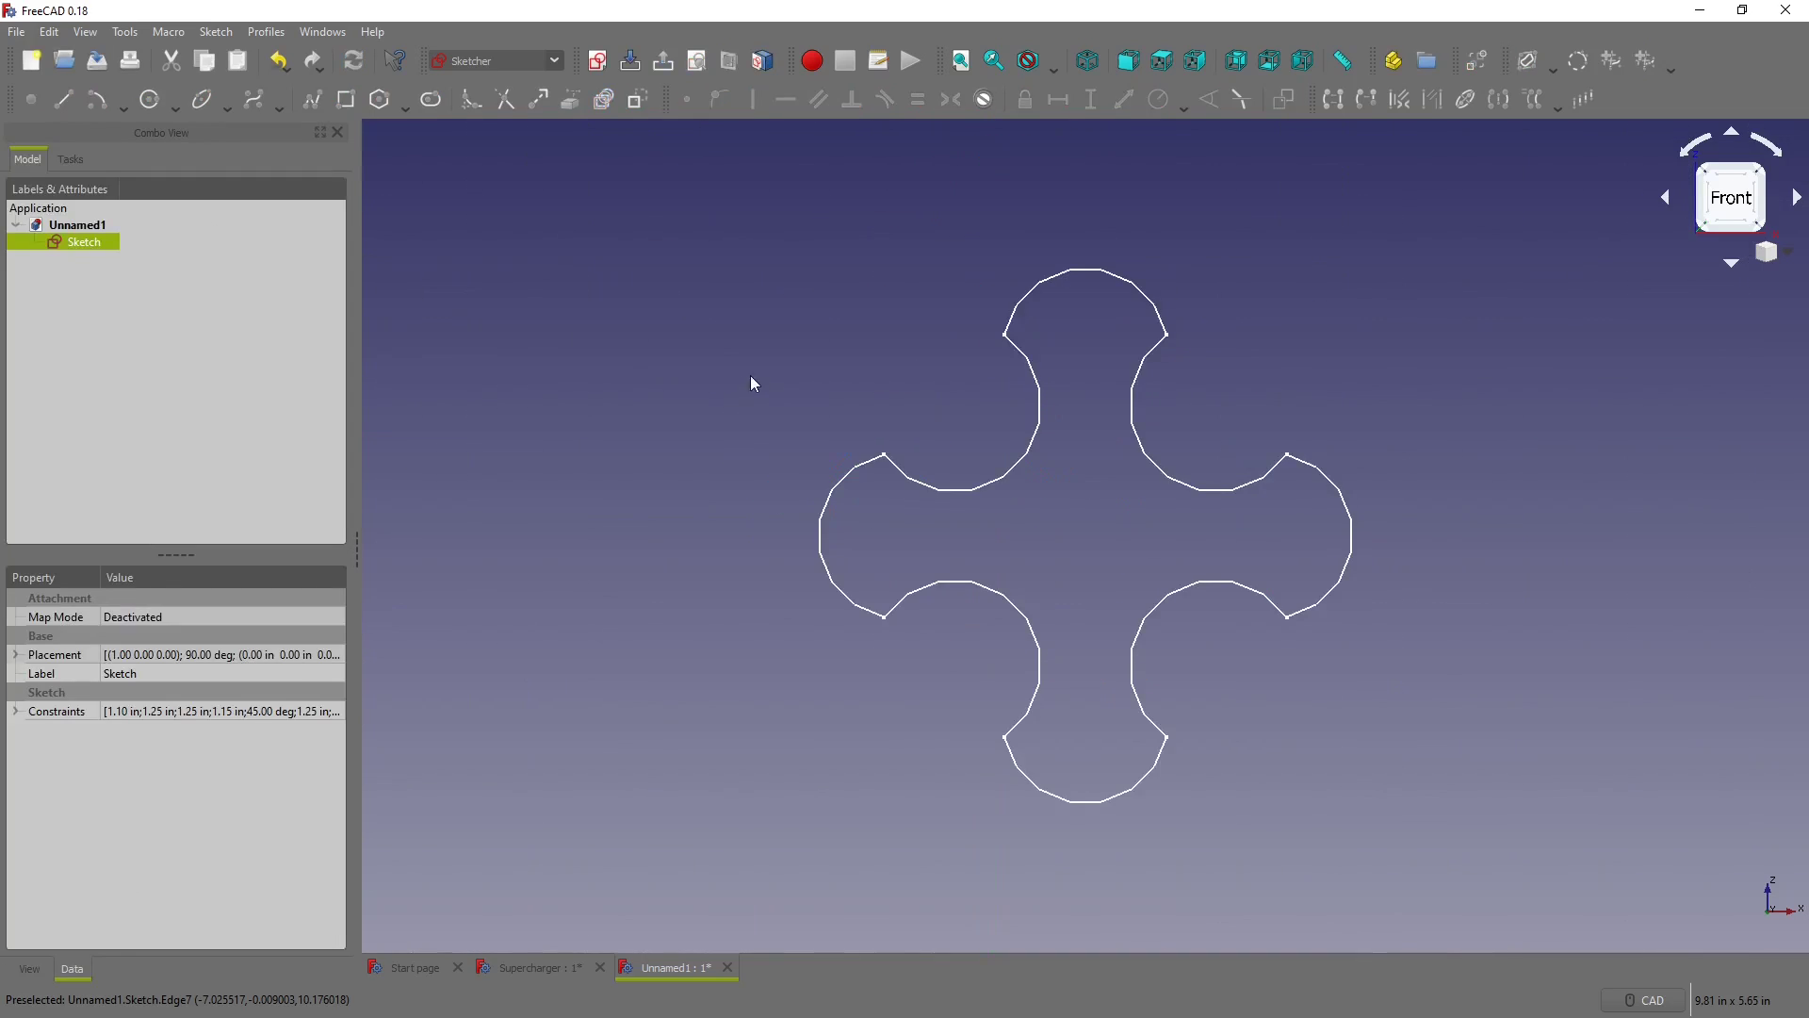
key(0)
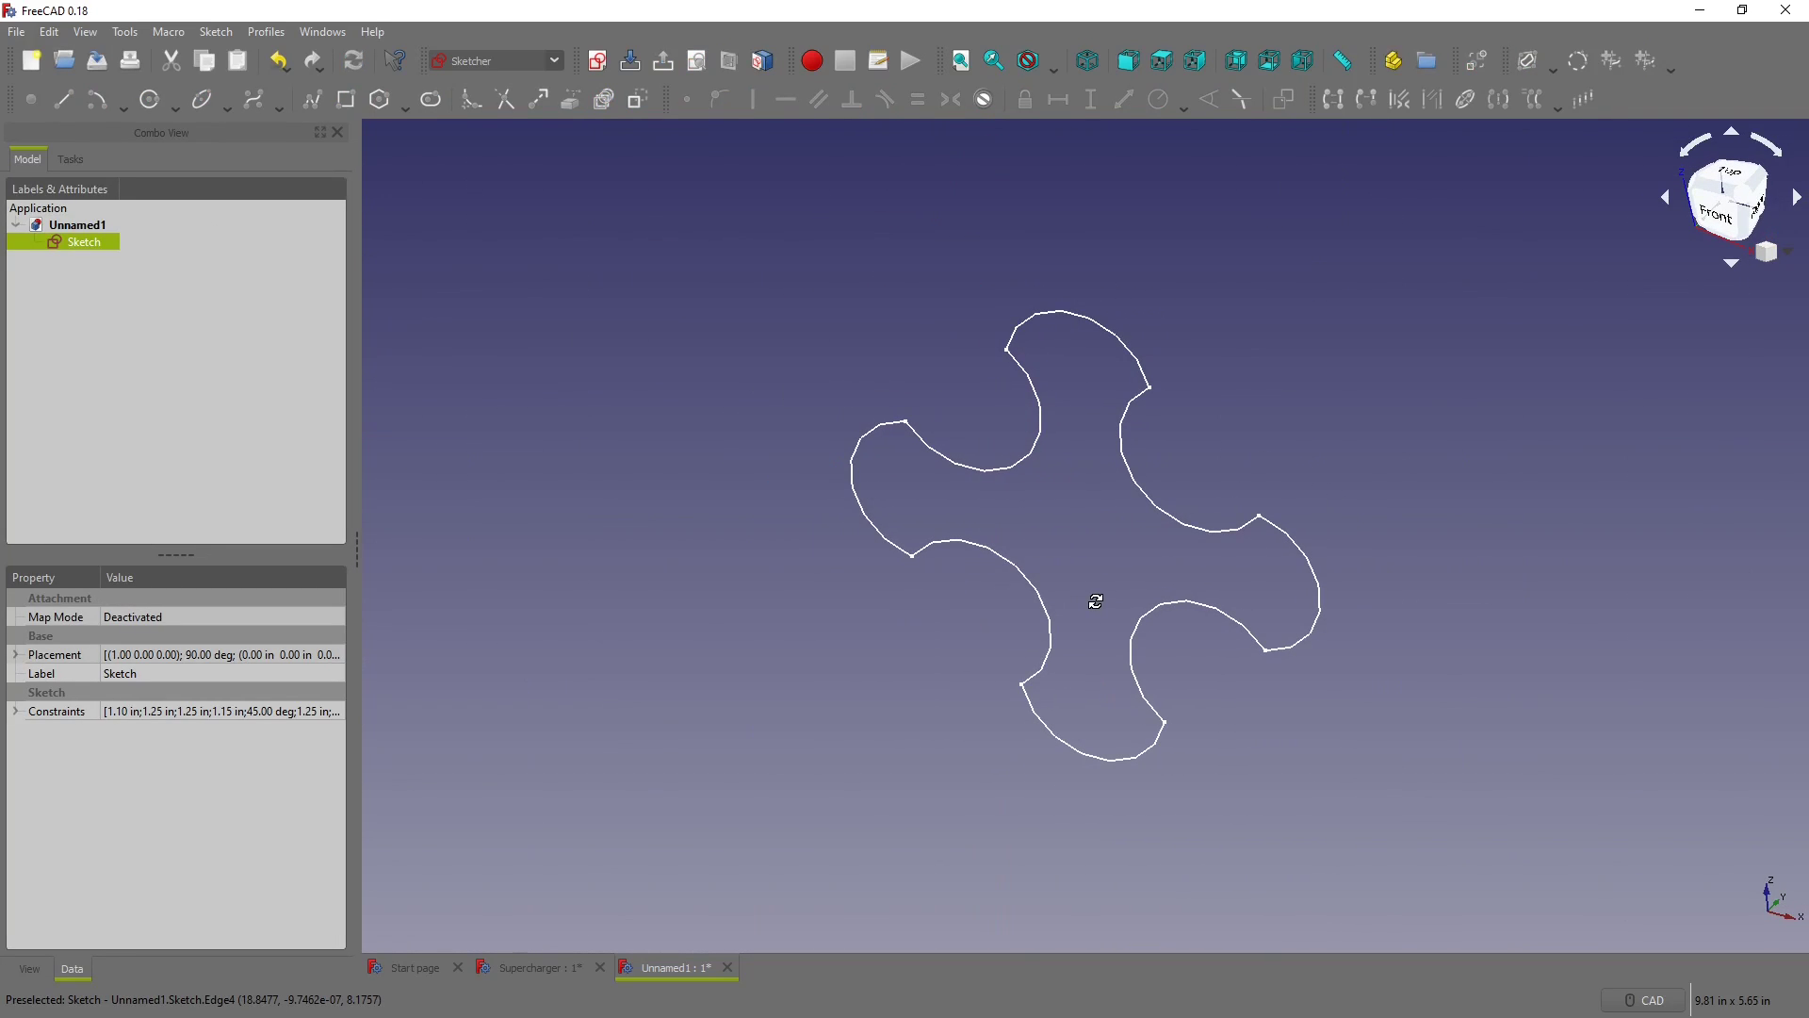
scroll(1144, 557, up, 2)
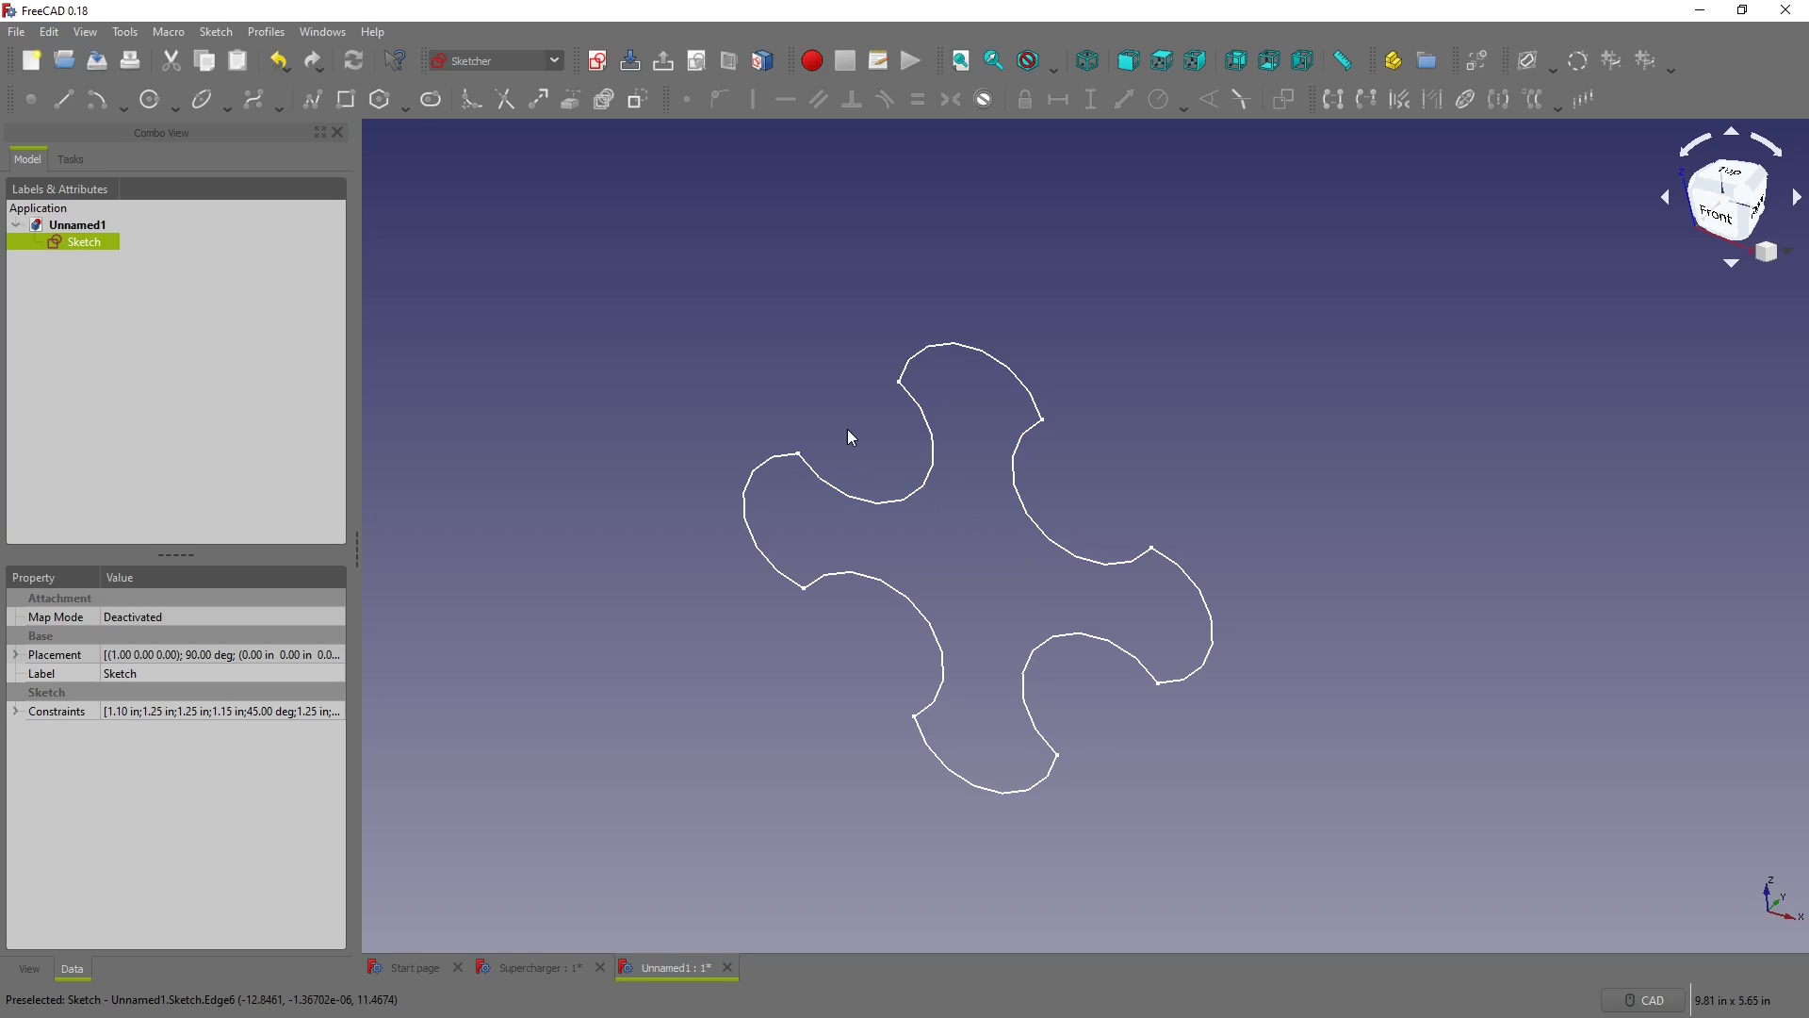
Step: Check the Addon manager from Tools, close it, and switch to the Curved Shapes workbench
click(130, 32)
click(172, 283)
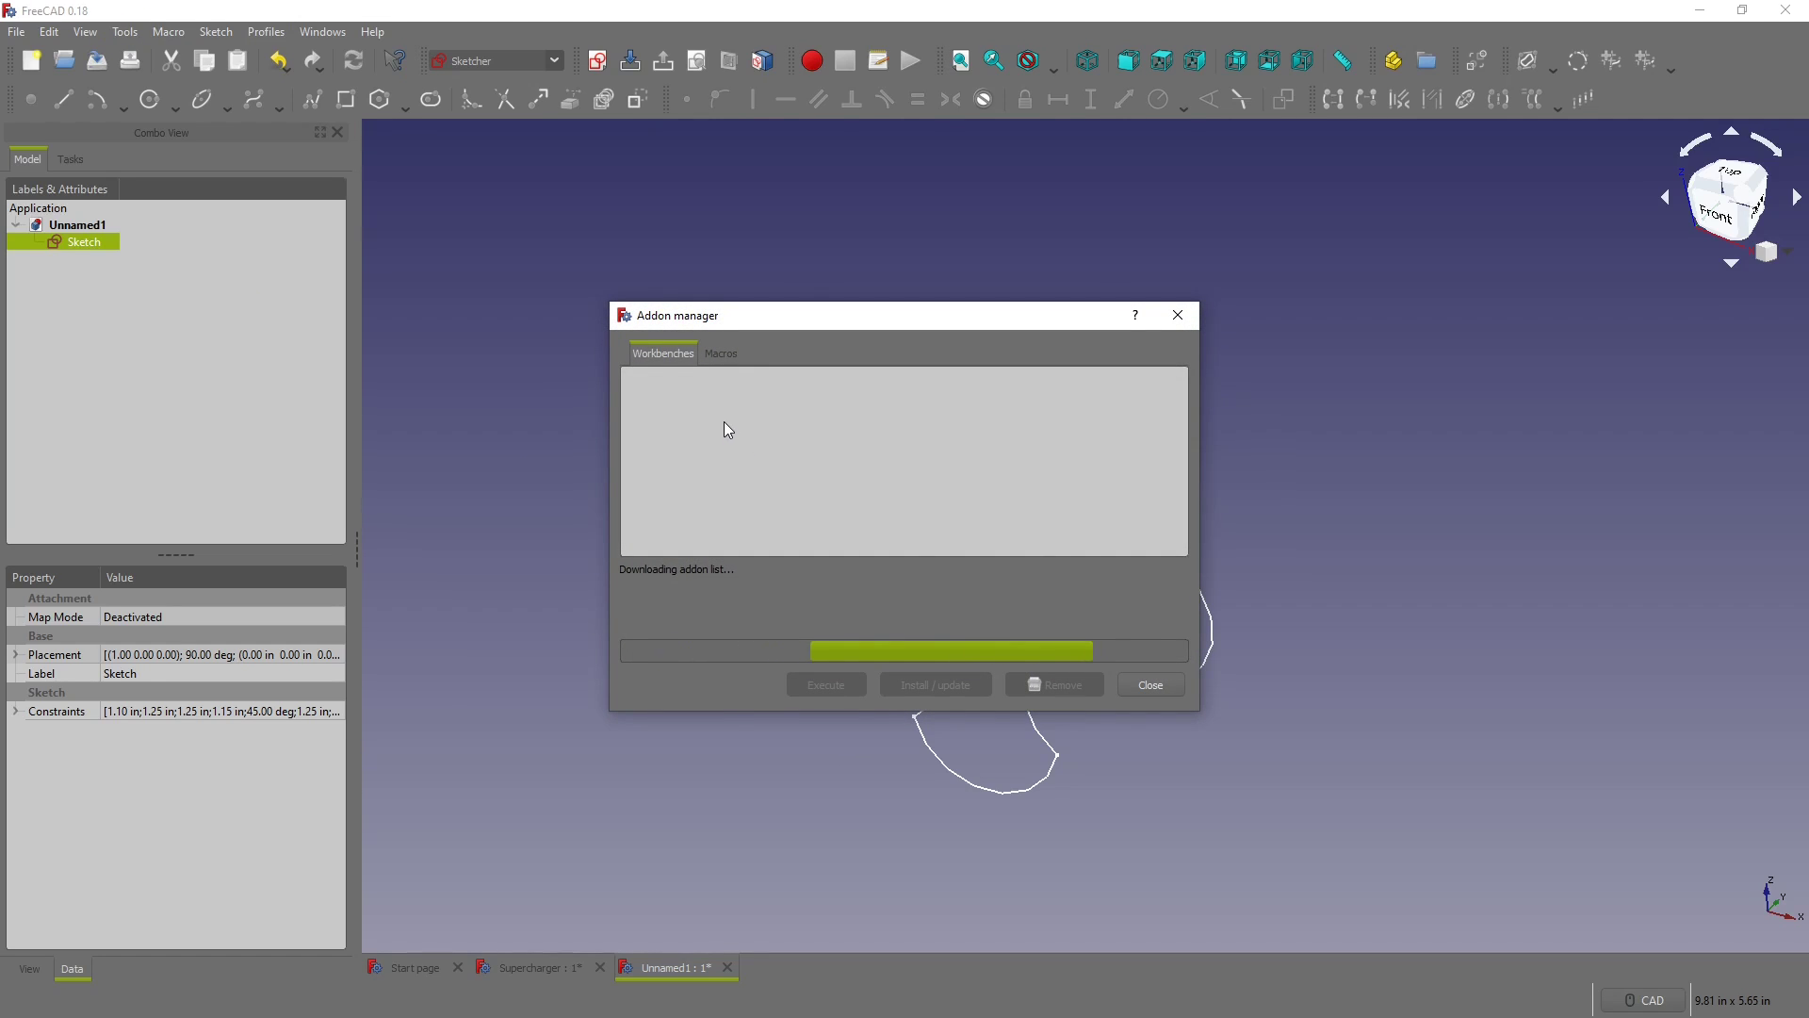
scroll(705, 422, down, 3)
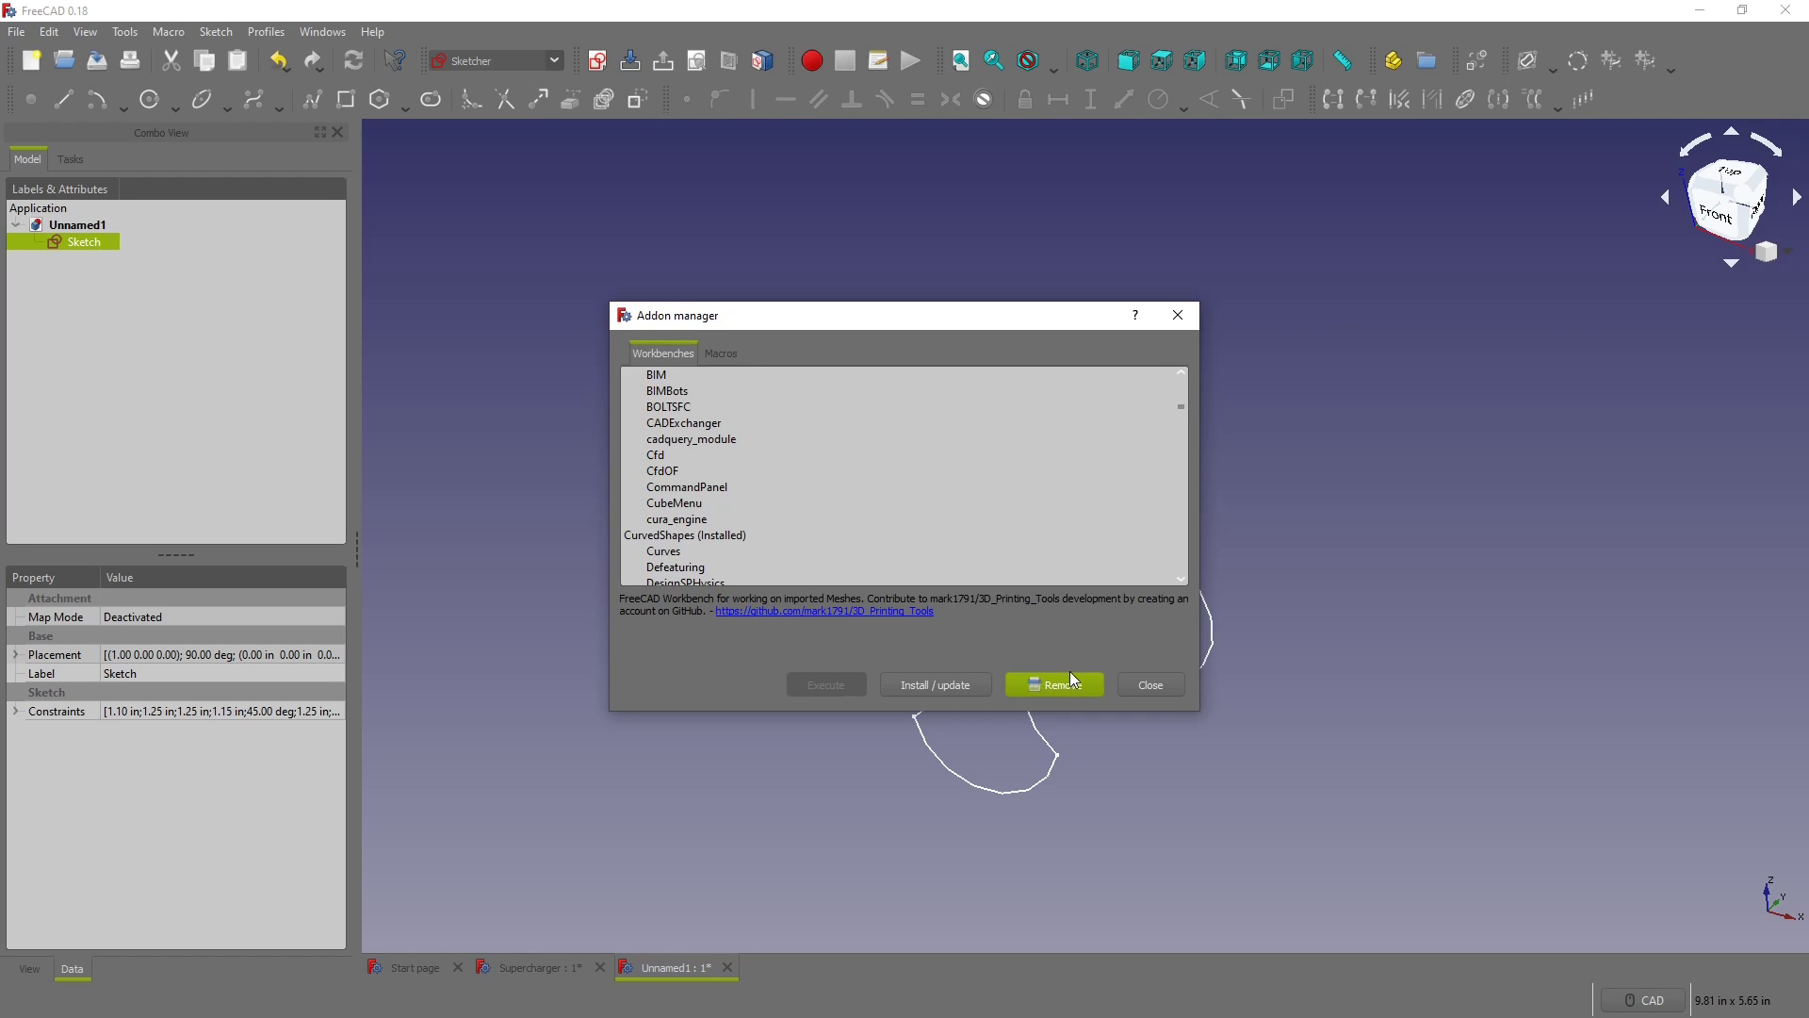
click(1165, 694)
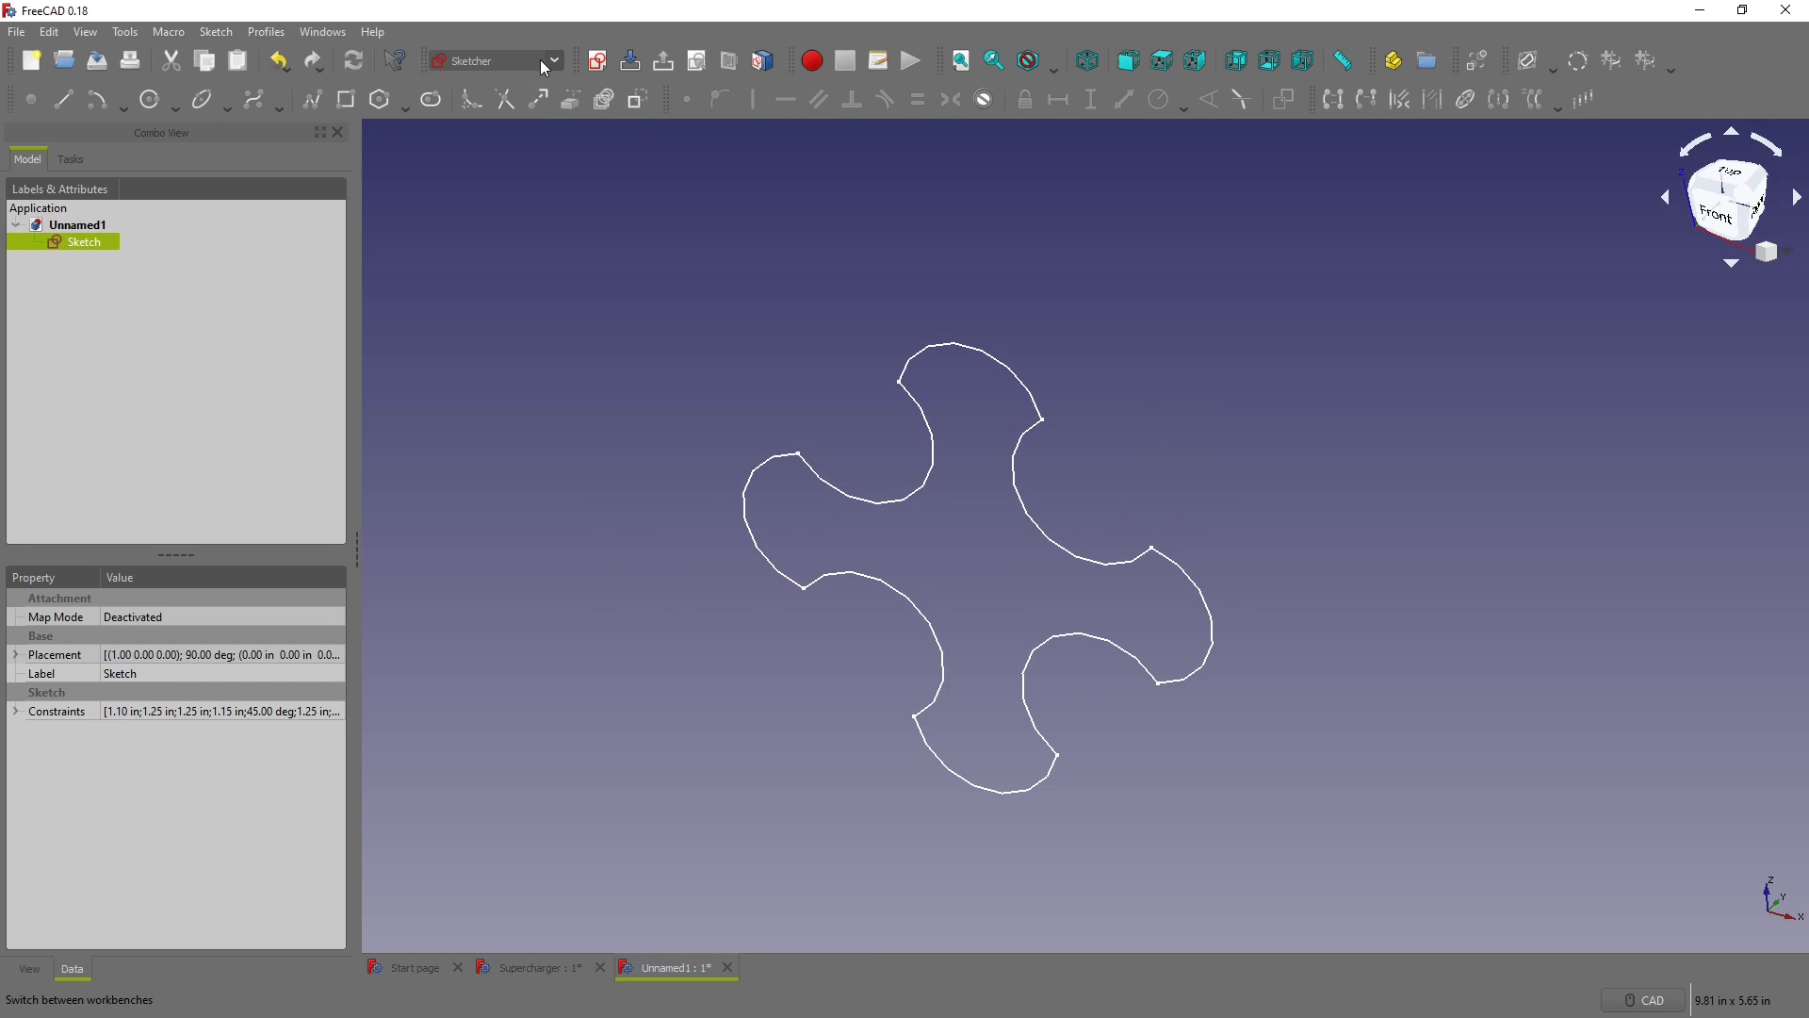
click(540, 61)
click(515, 129)
Step: Return to the Sketcher workbench and cancel attaching a new sketch to the existing one
click(555, 61)
click(493, 384)
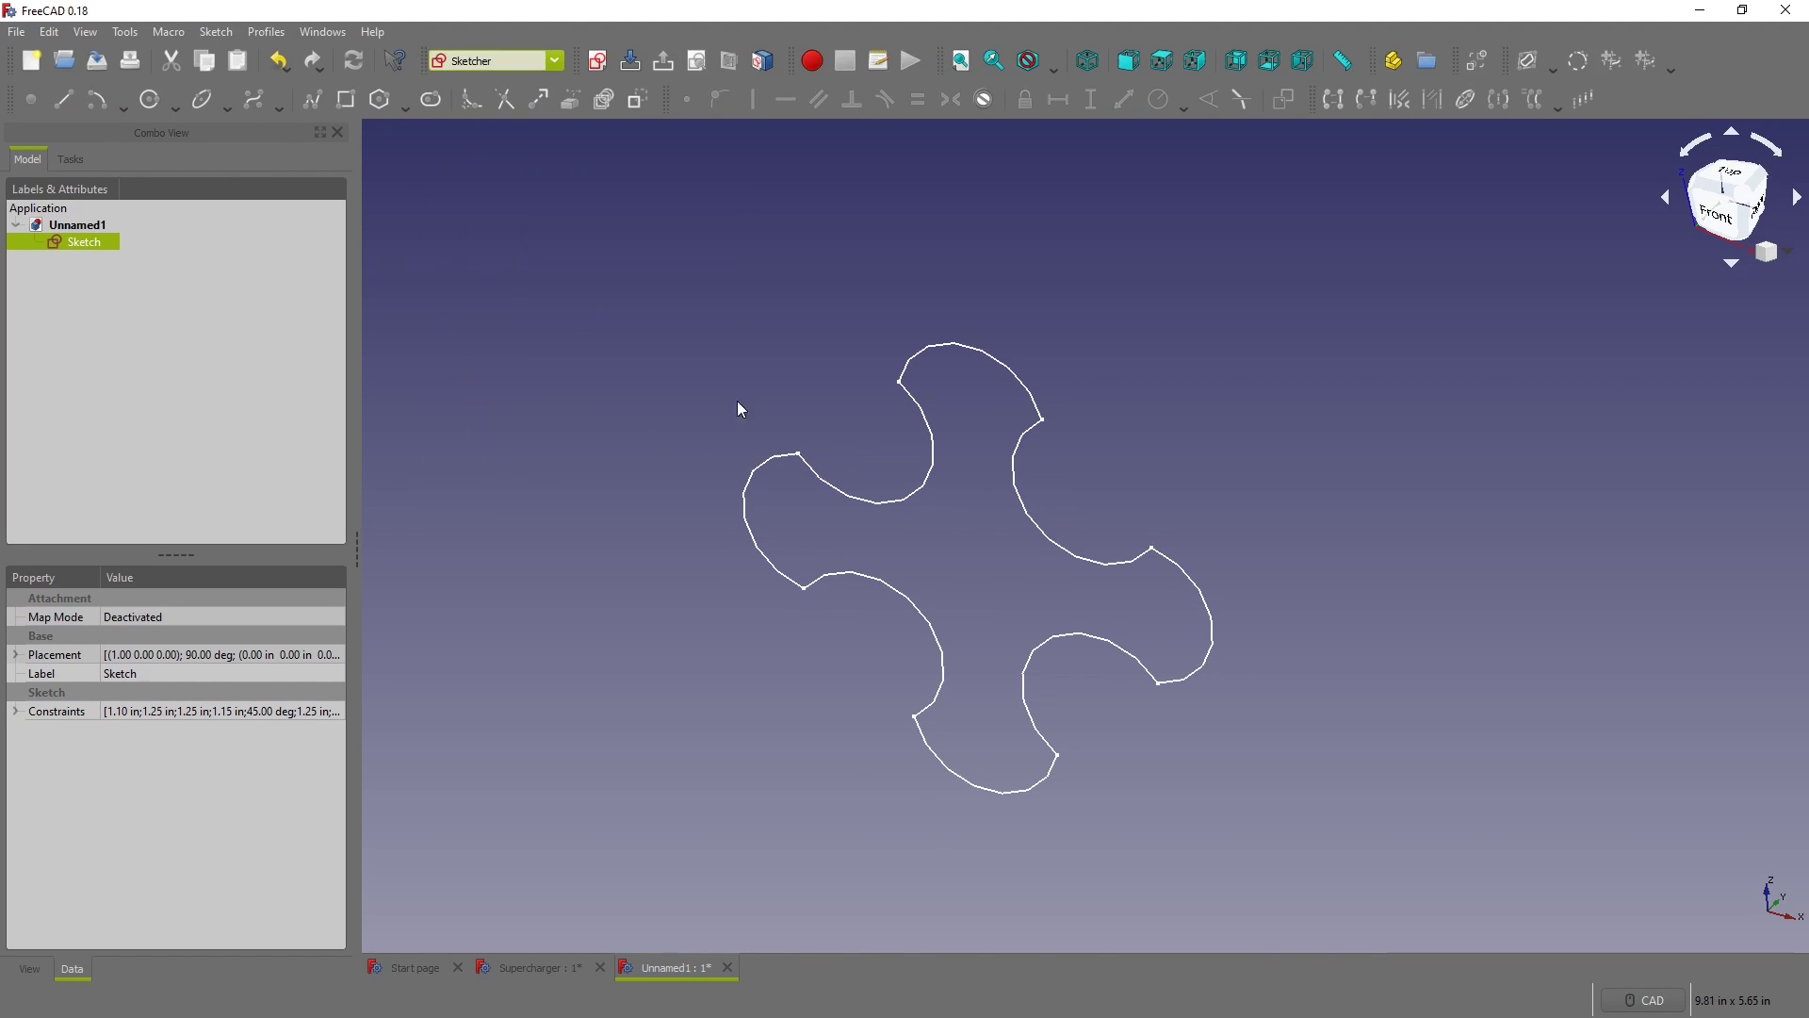
scroll(721, 382, down, 5)
click(598, 64)
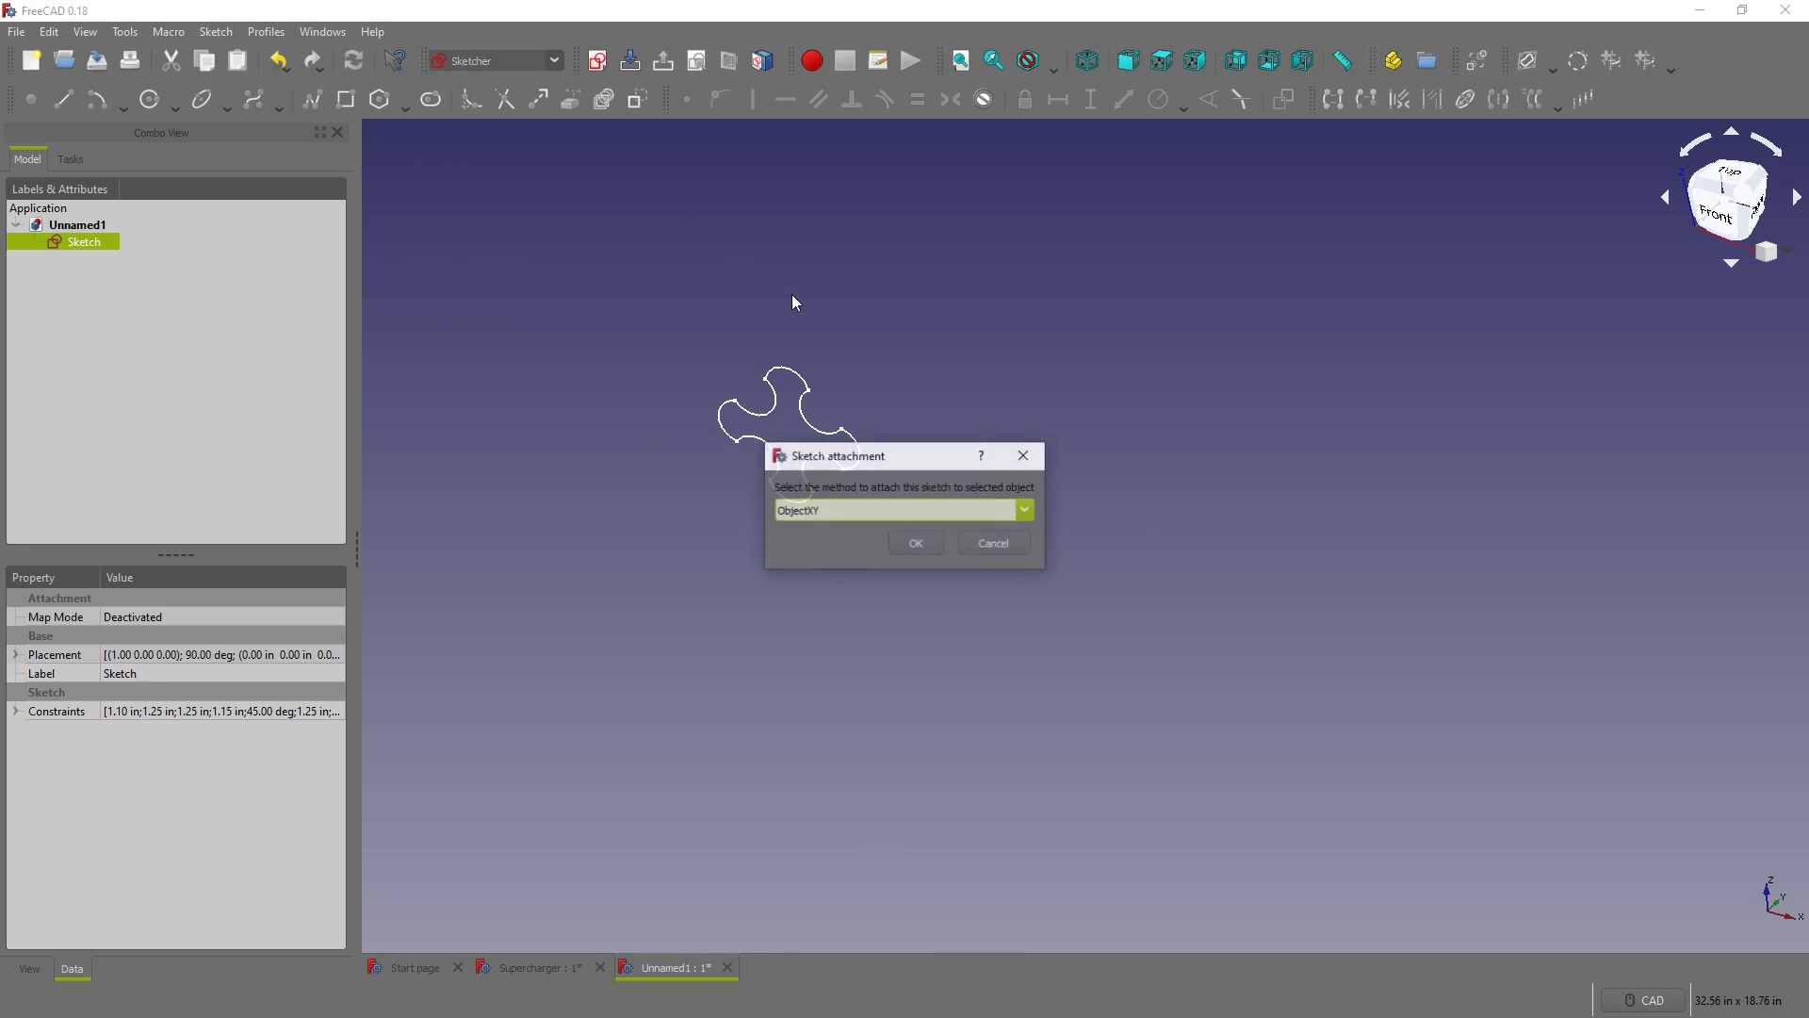
click(965, 535)
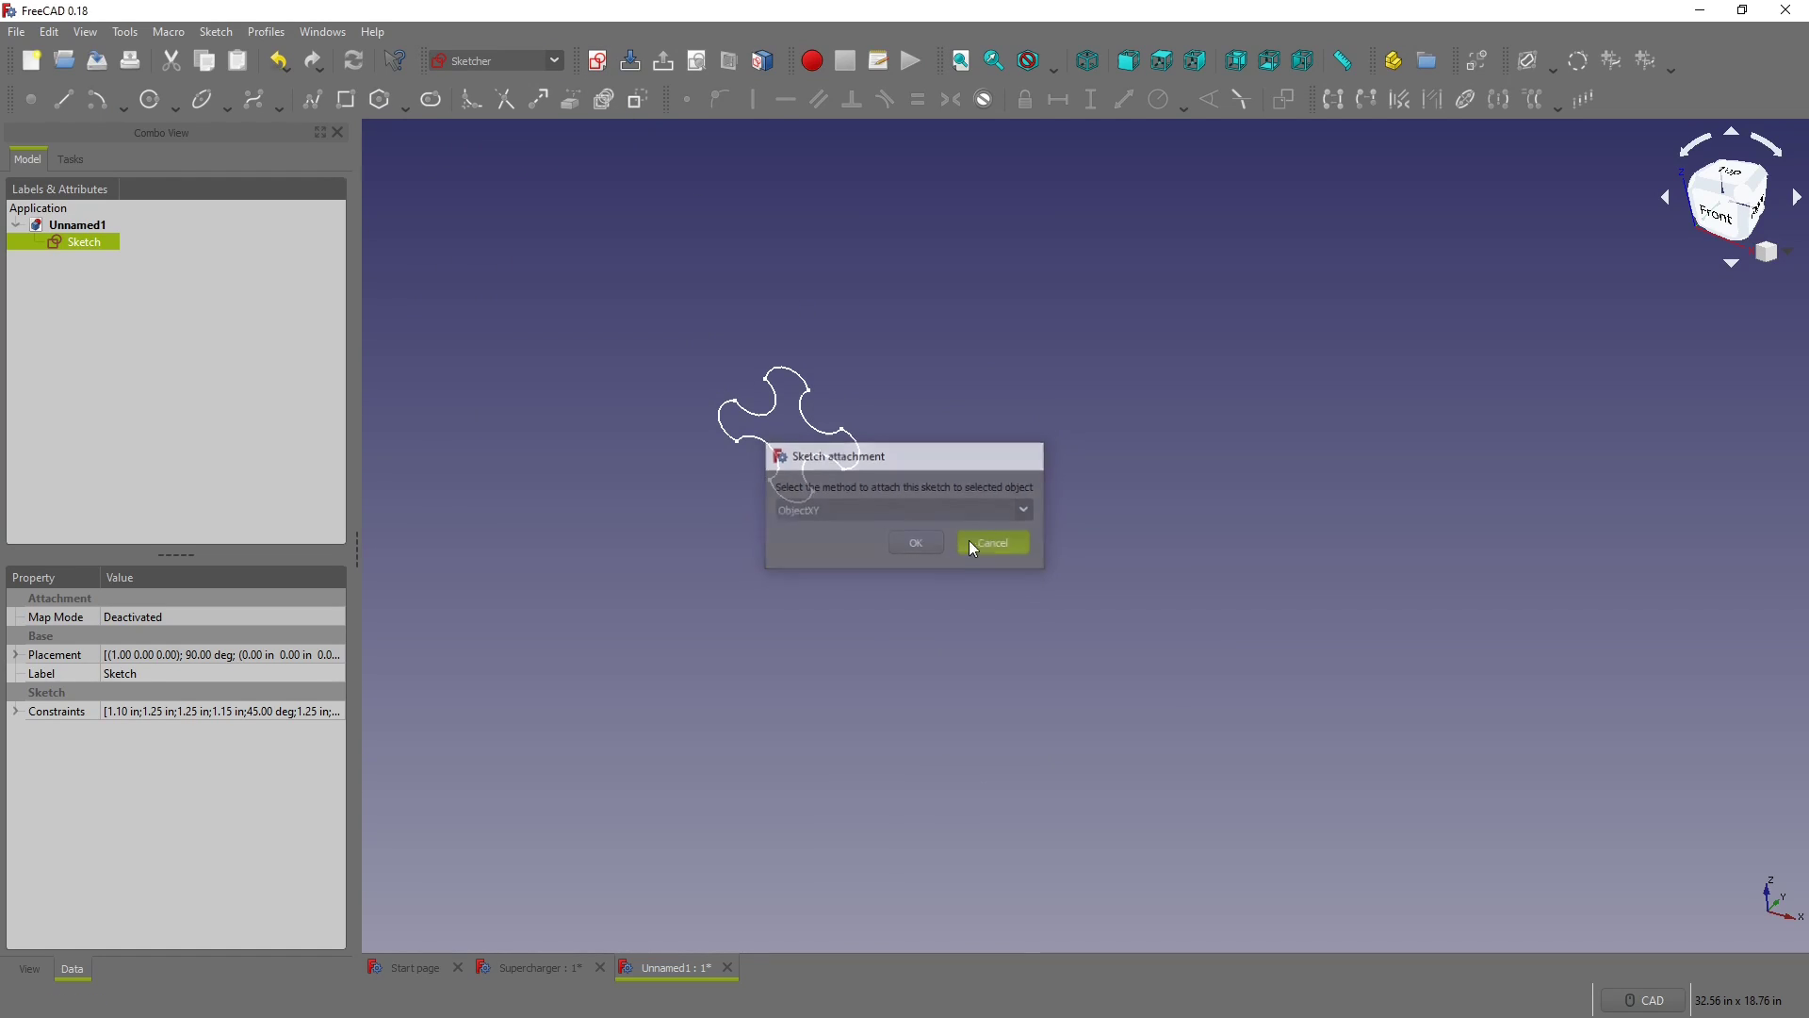
Step: Create an empty sketch on the XZ plane, then close and delete that stray Sketch001
click(600, 62)
click(853, 481)
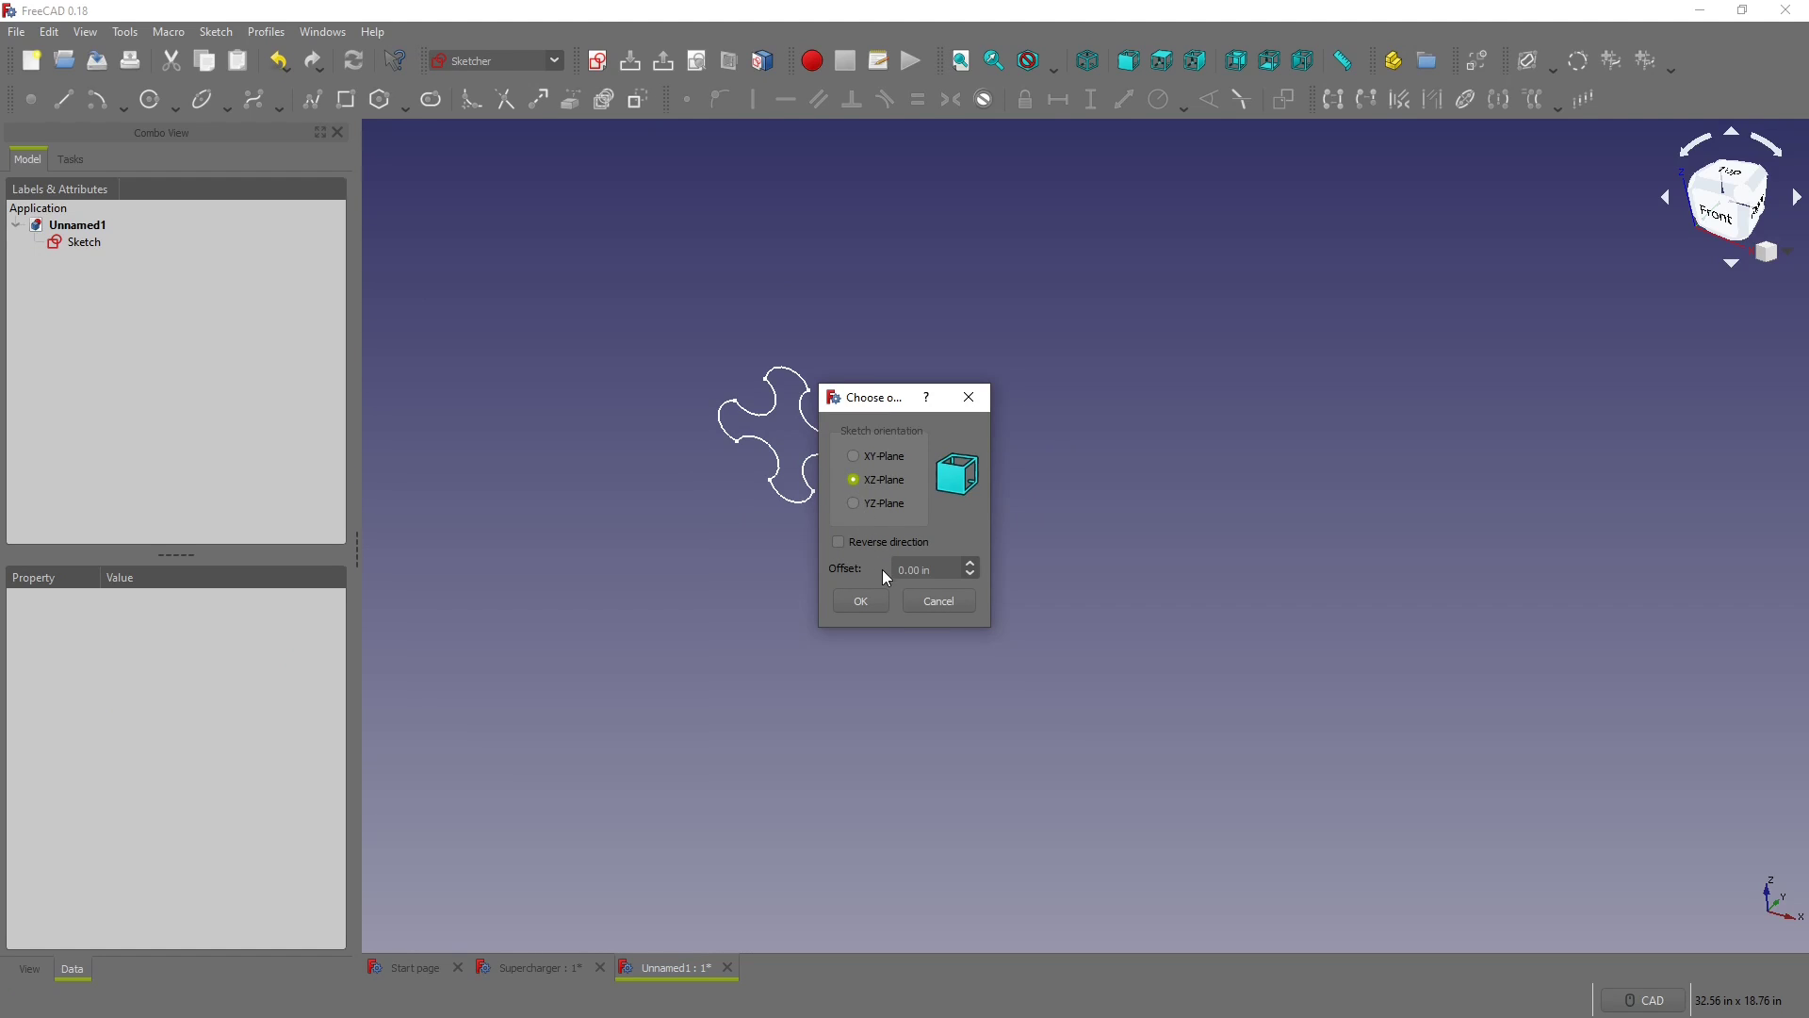
click(872, 598)
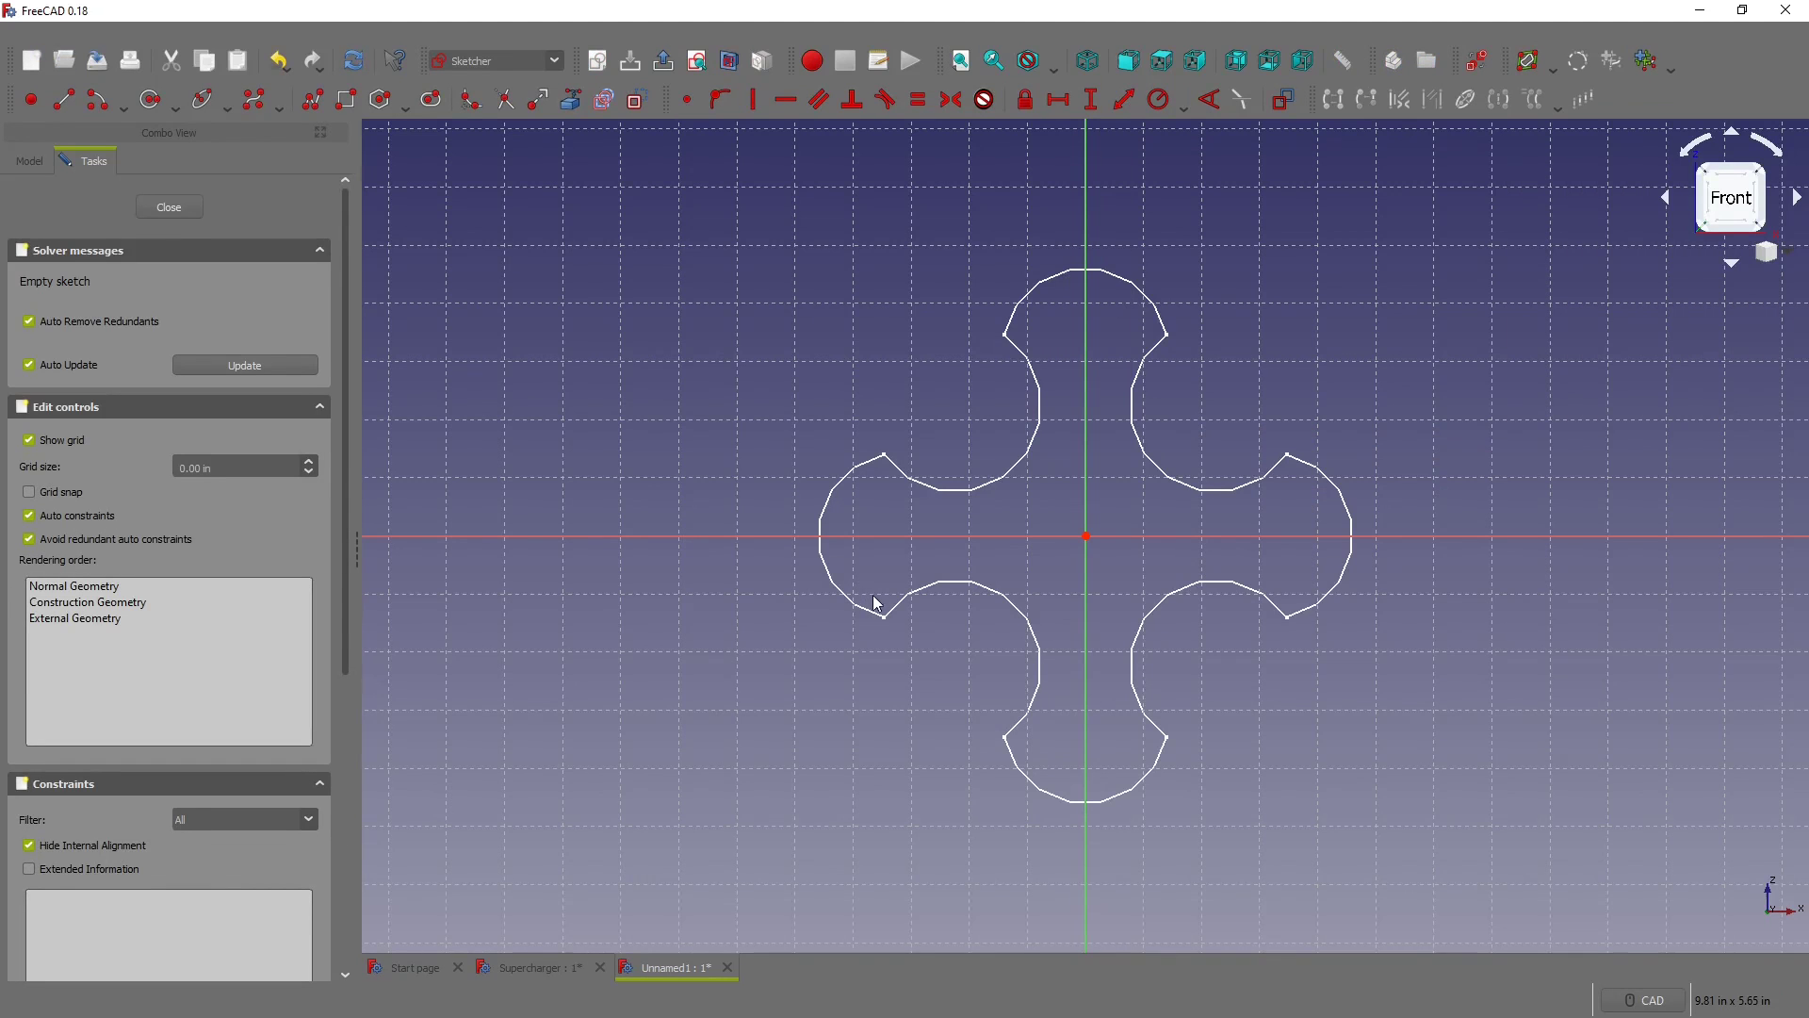
click(170, 207)
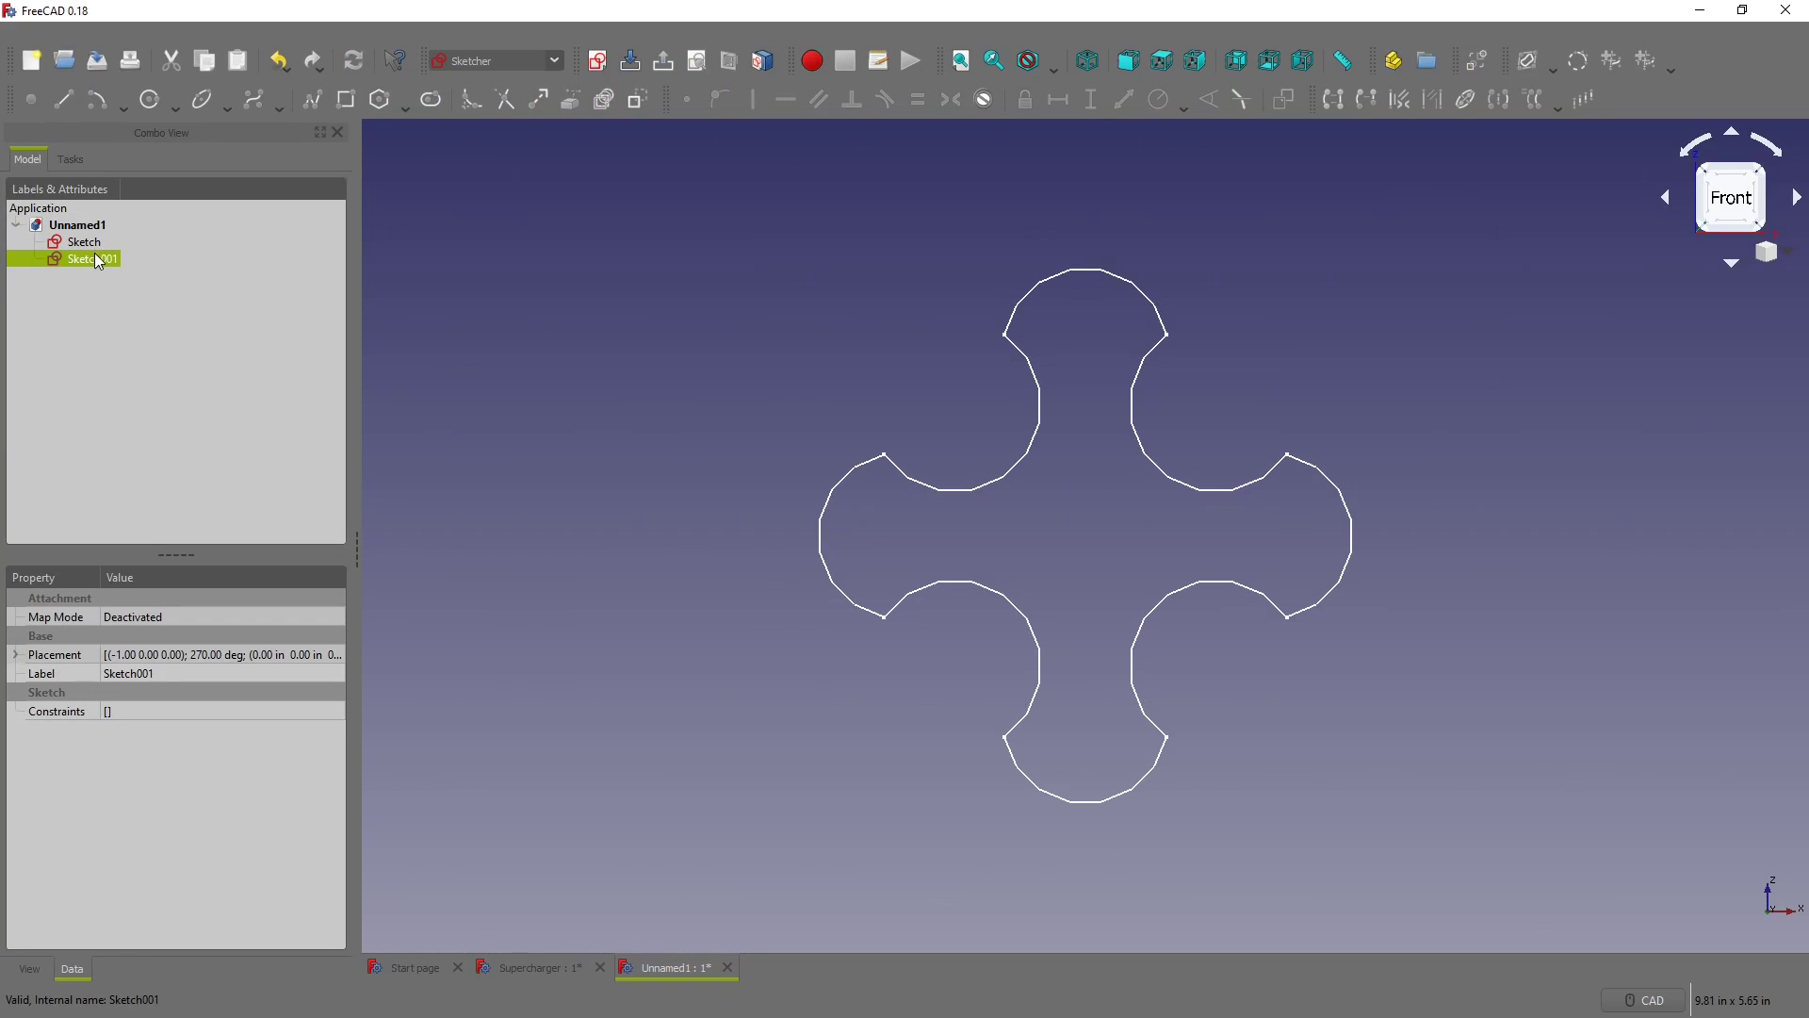
key(Delete)
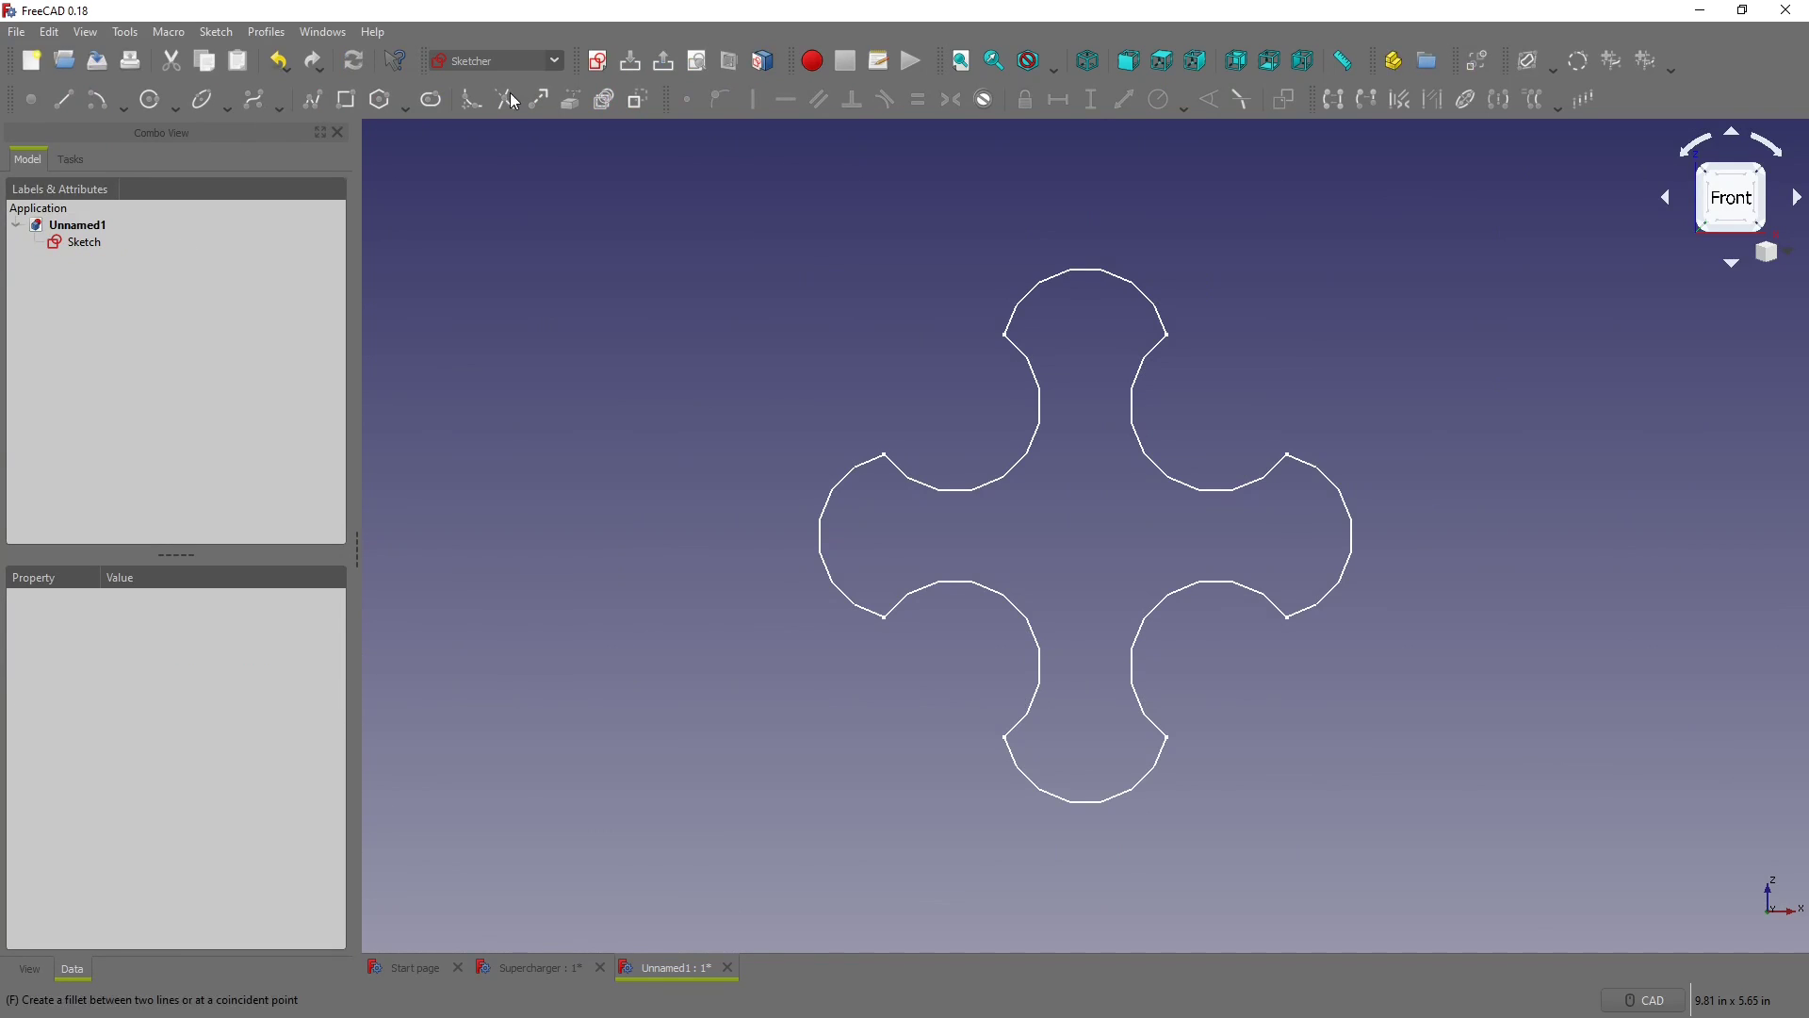
click(599, 62)
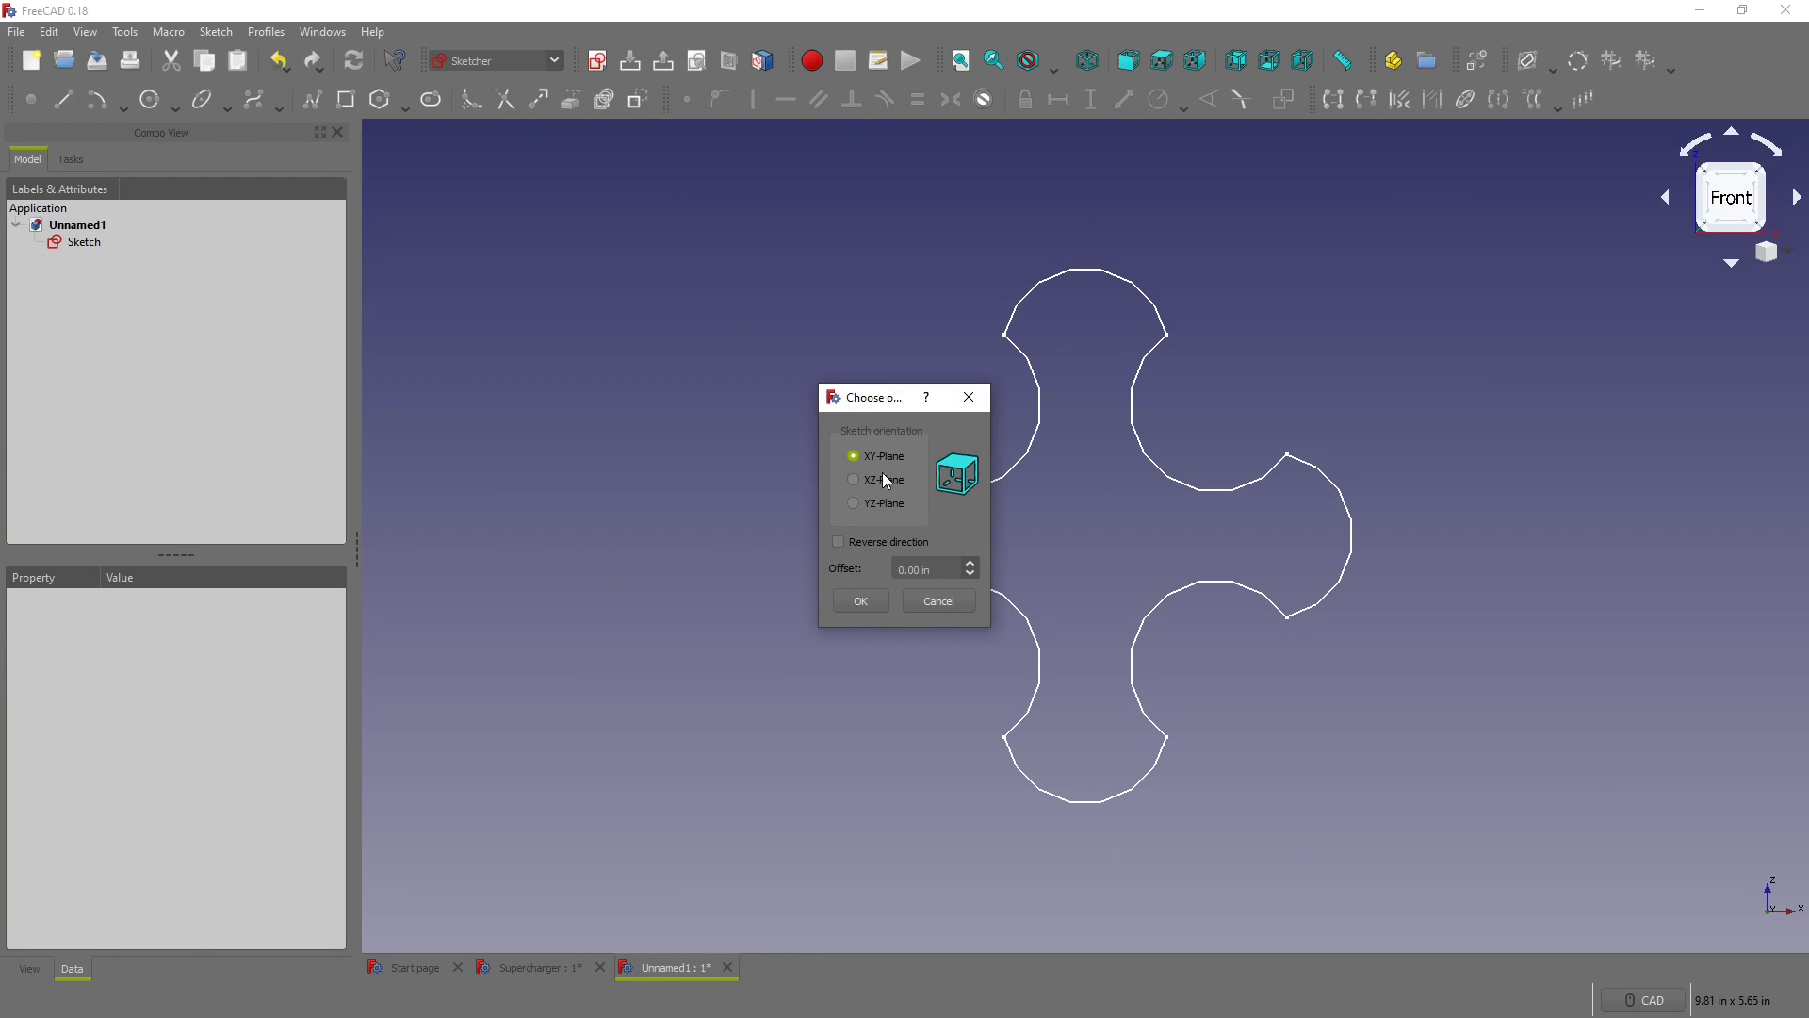
Step: Open the sketch on the XY plane and draw two vertical lines up from the horizontal axis
click(875, 608)
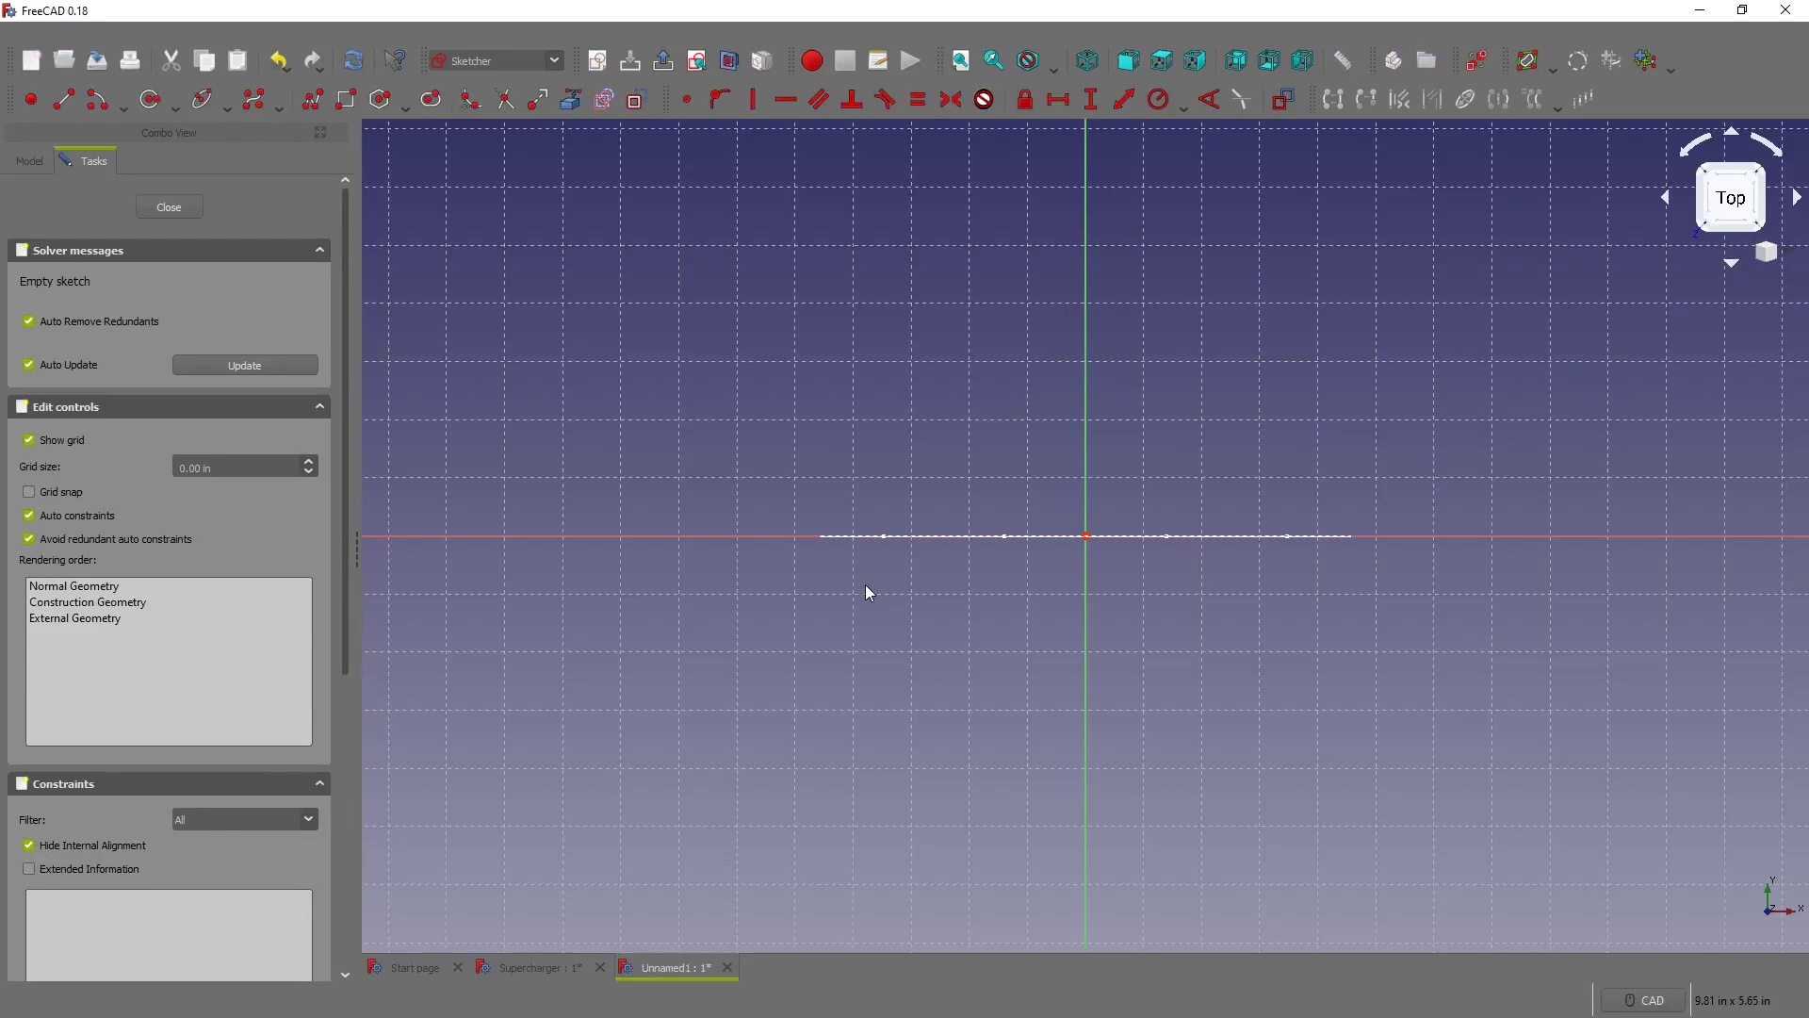
click(64, 99)
click(811, 536)
click(811, 191)
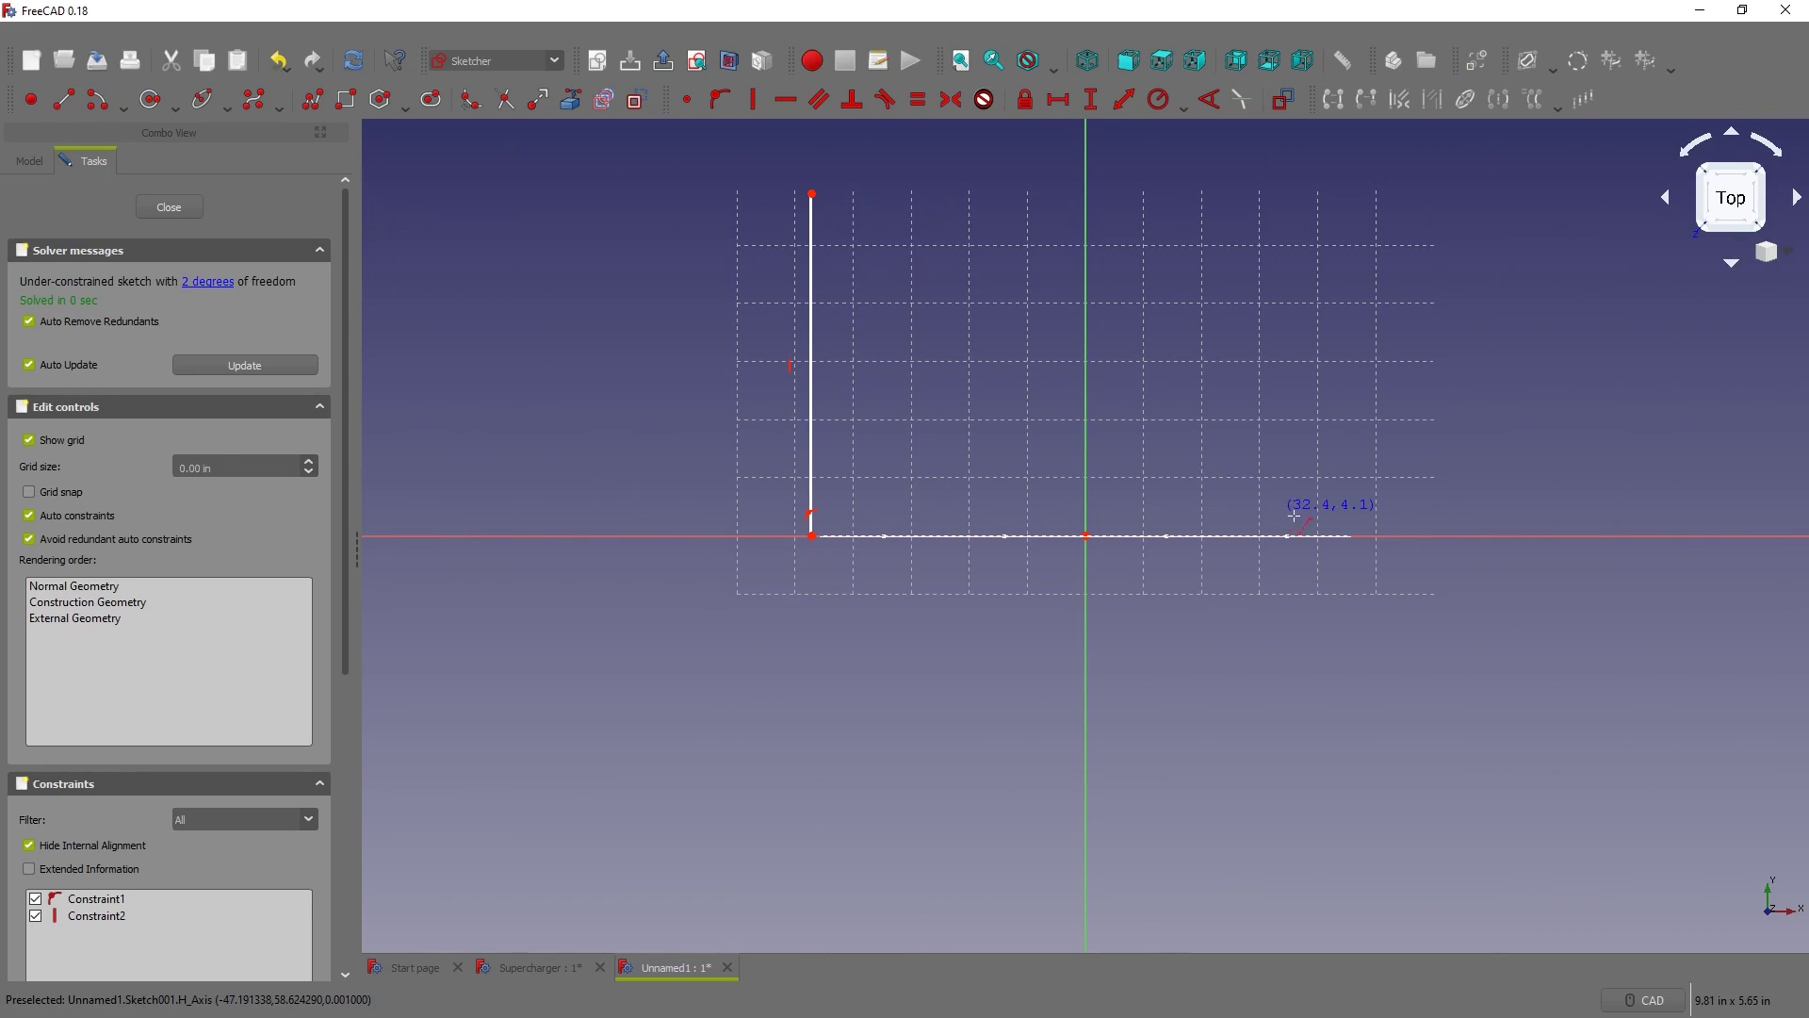
click(1371, 538)
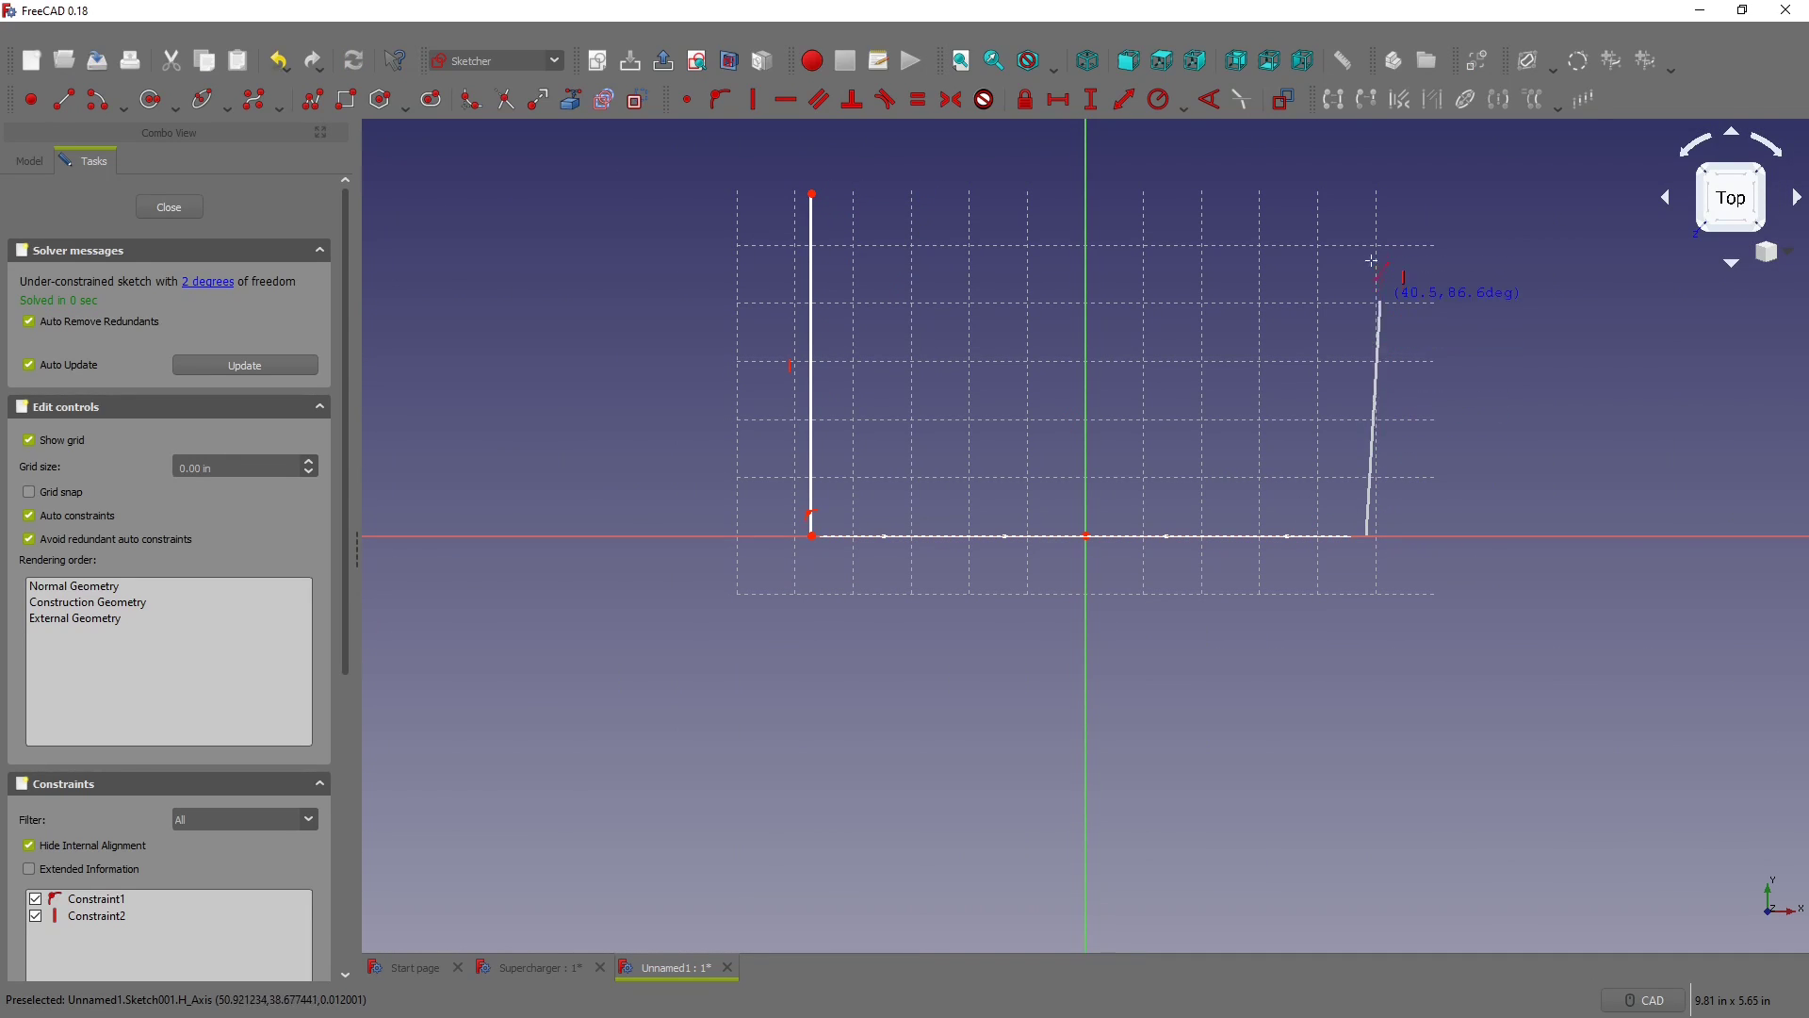
click(1371, 204)
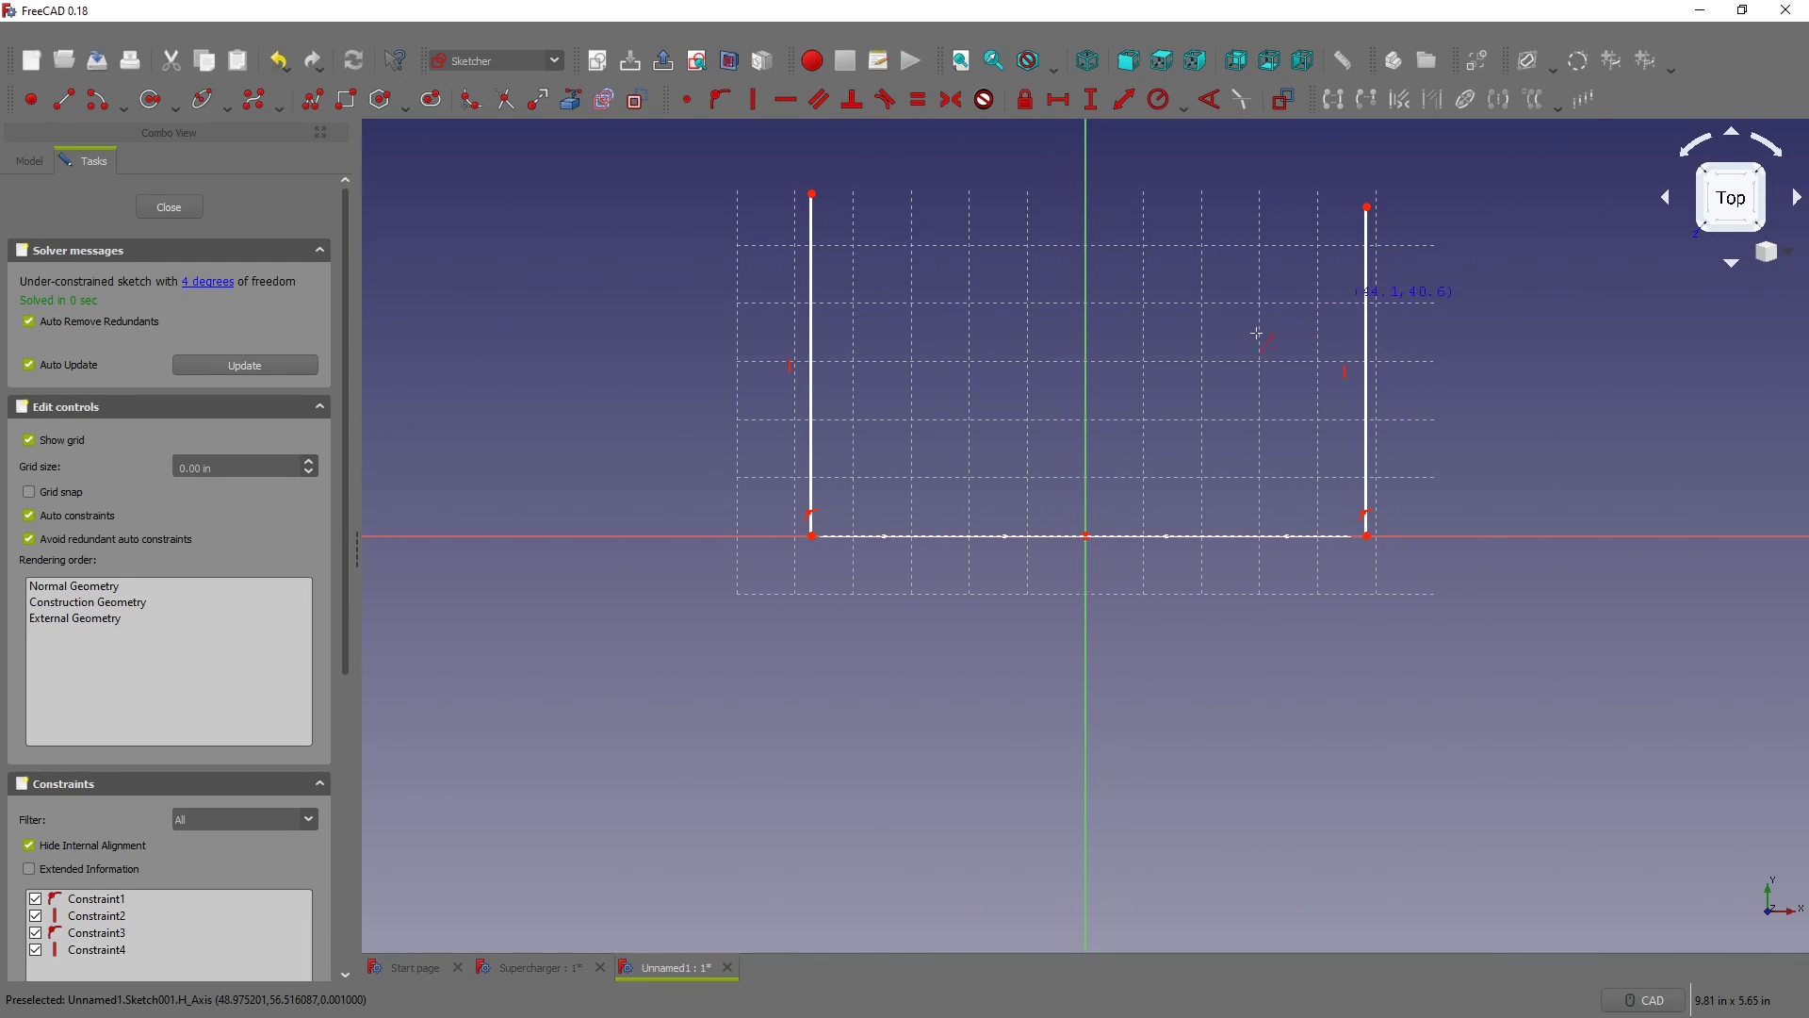
Step: Make the two lines' bottom endpoints symmetric about the vertical axis
click(1368, 536)
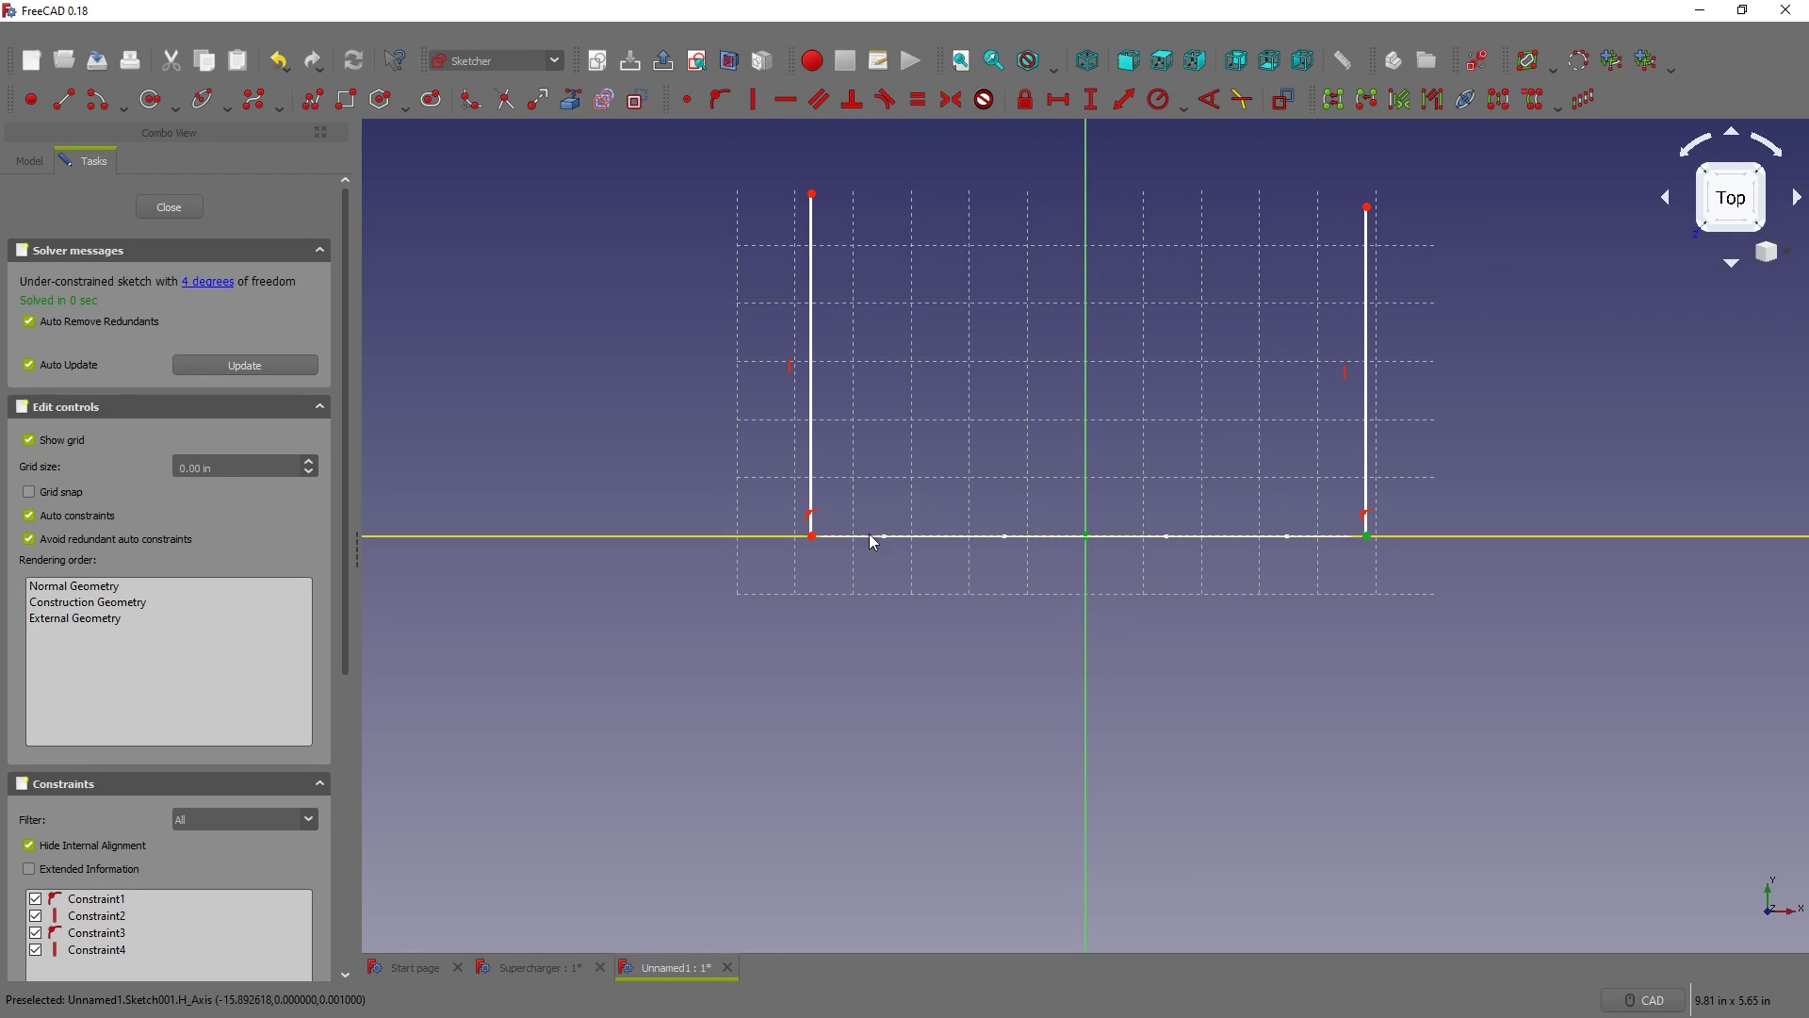
click(812, 536)
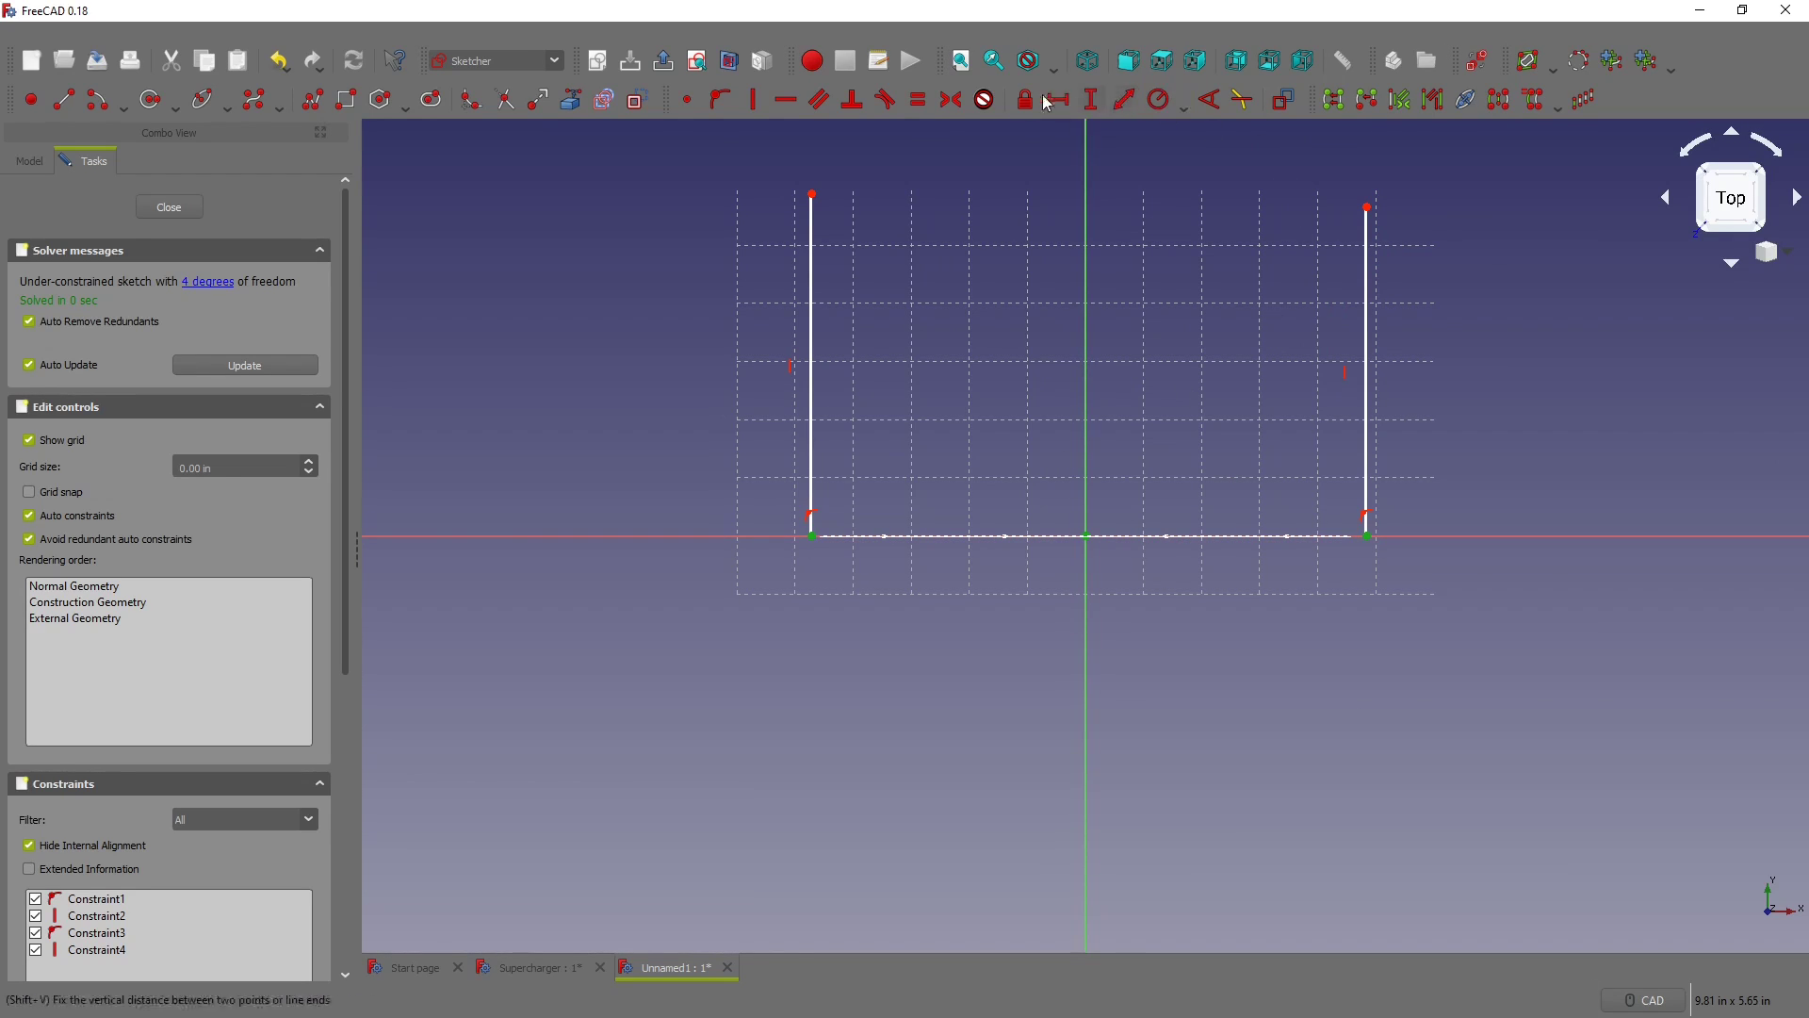
click(951, 99)
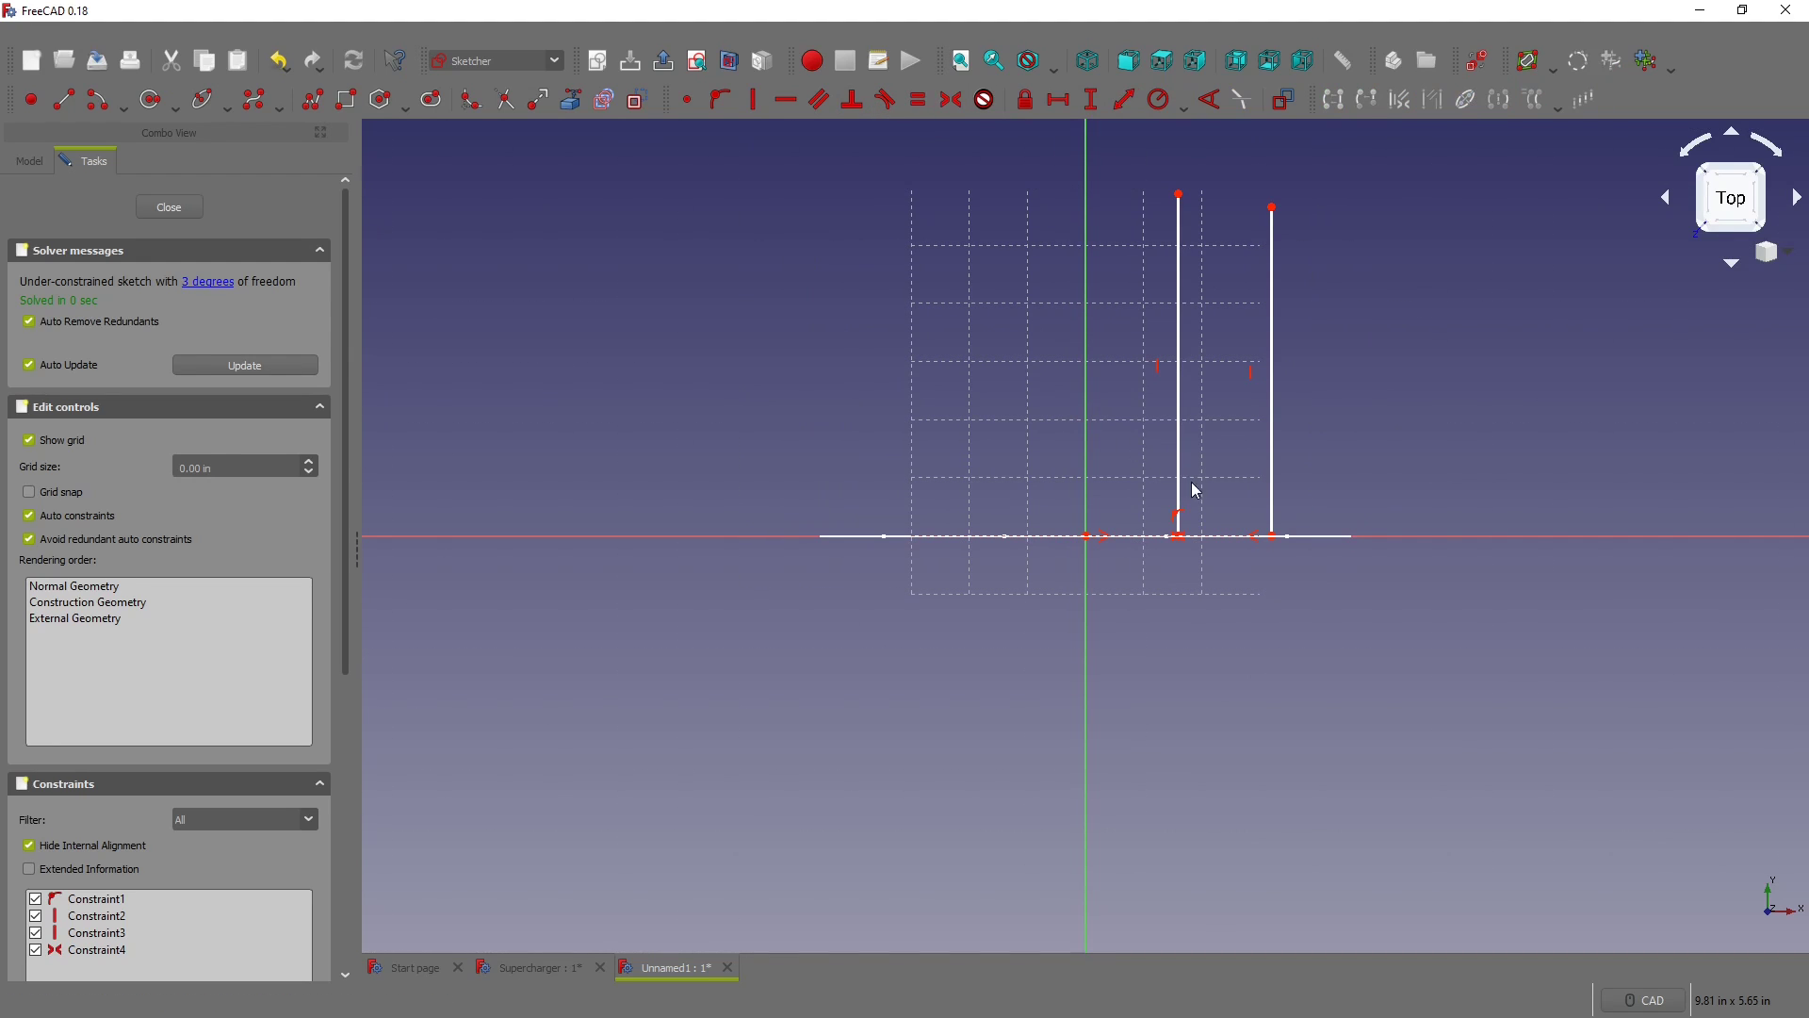
key(ctrl+z)
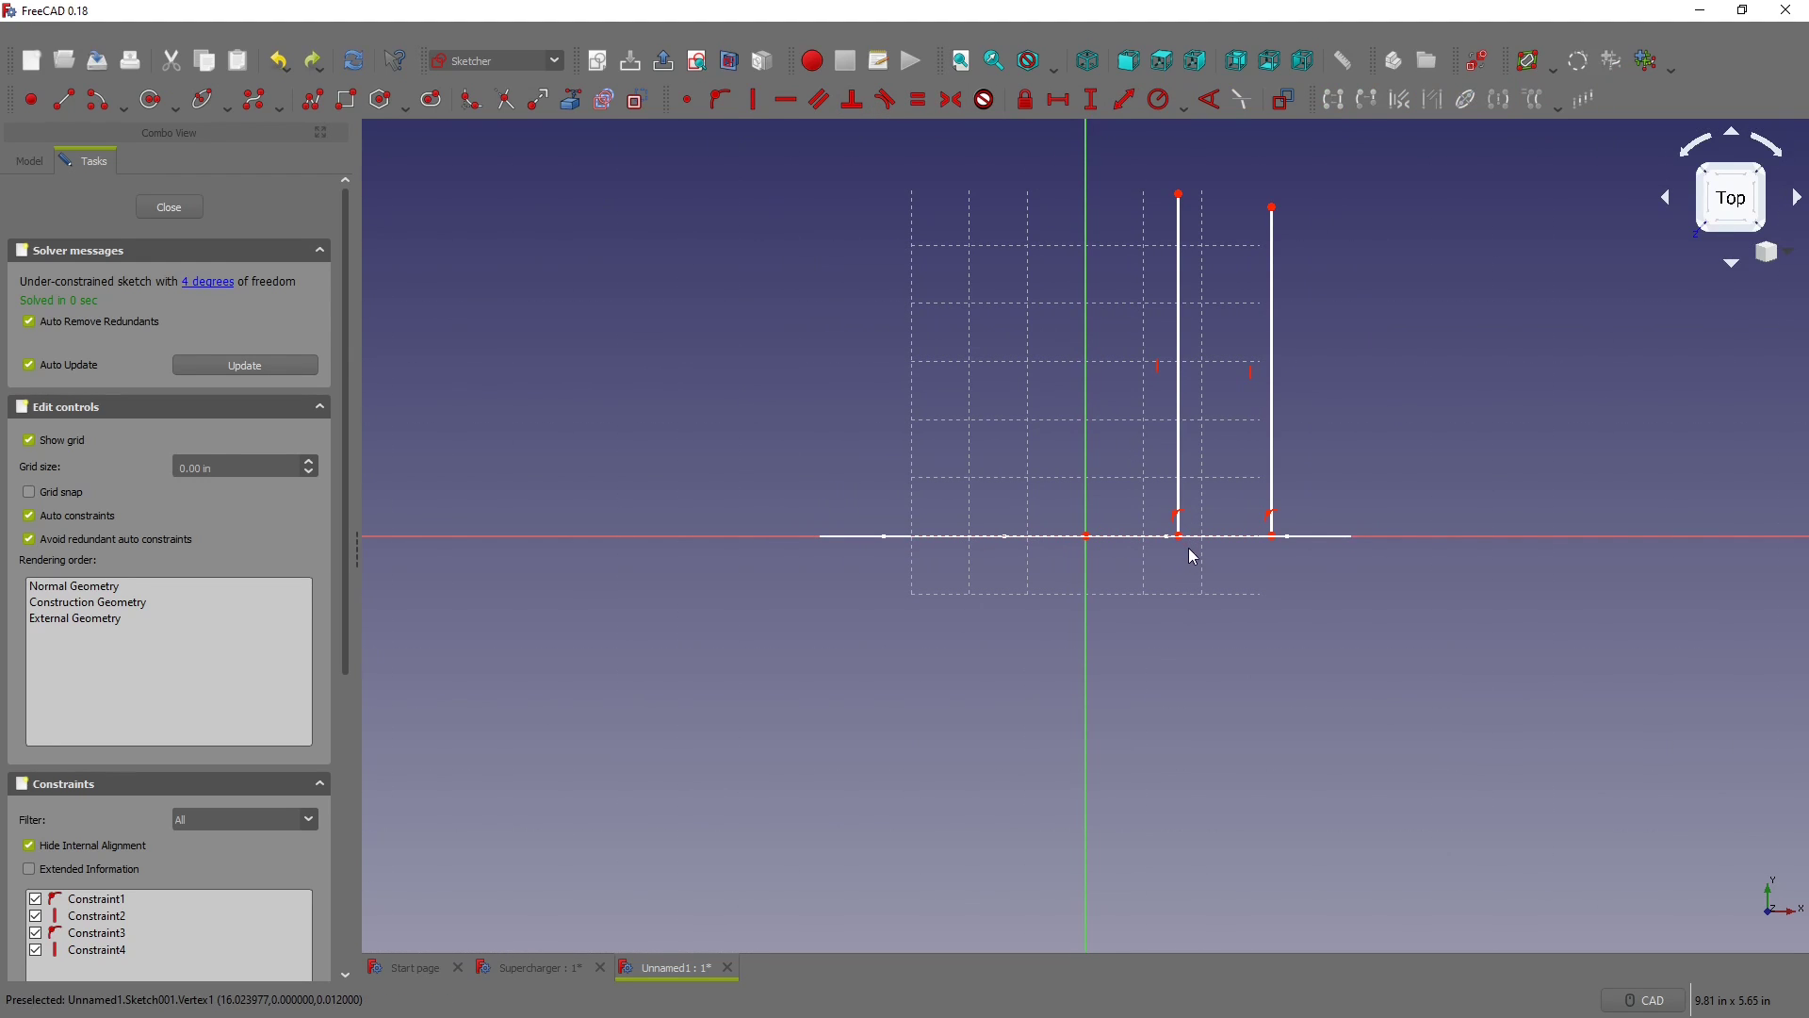
drag(1182, 544, 703, 545)
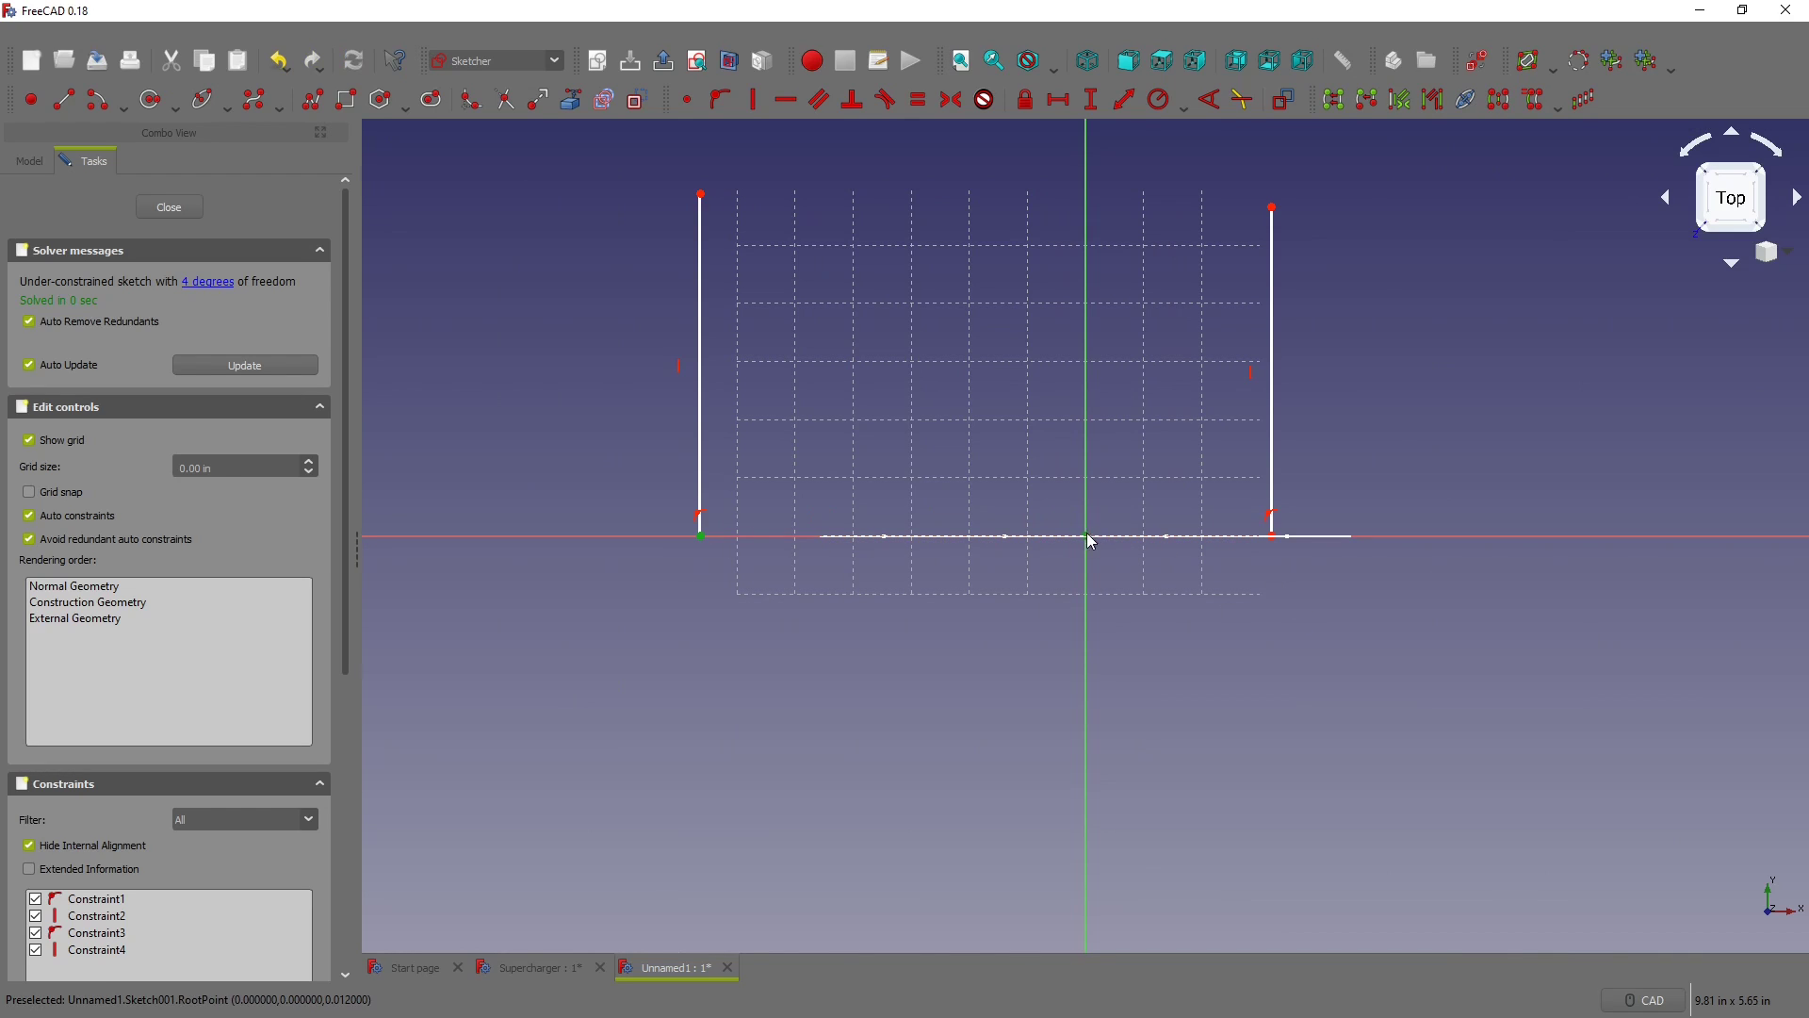
click(1272, 536)
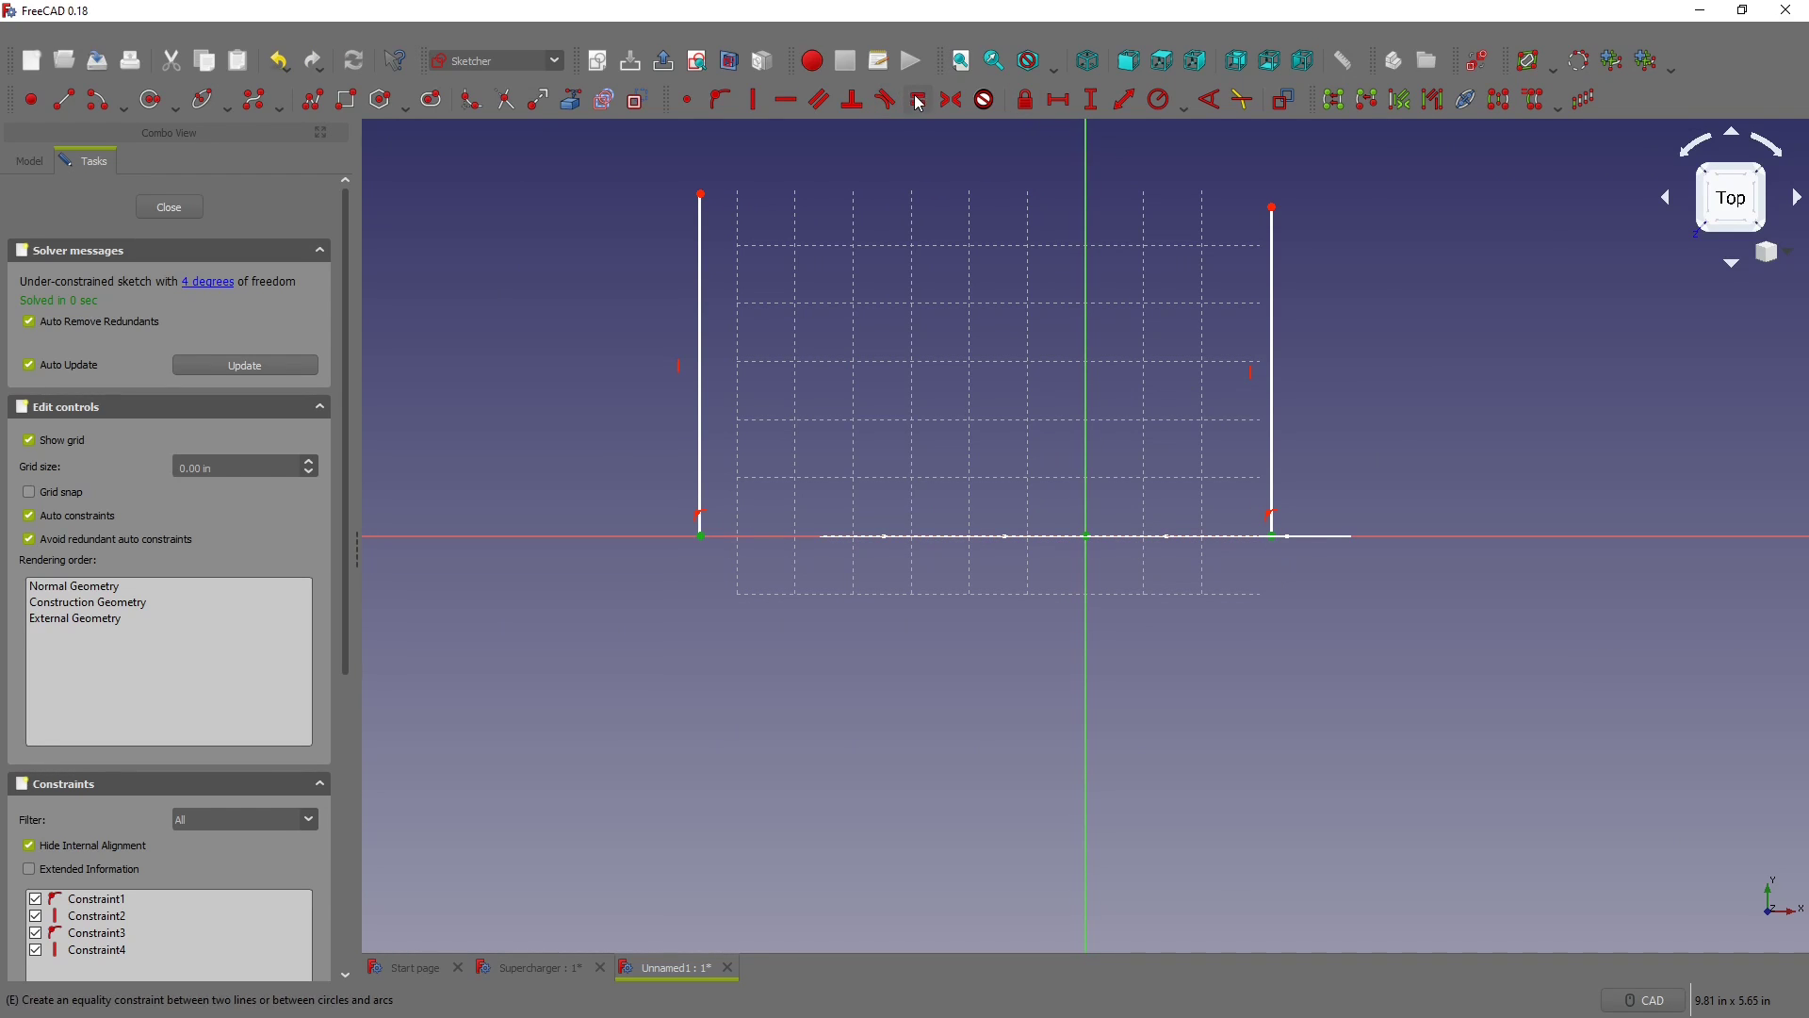
click(952, 100)
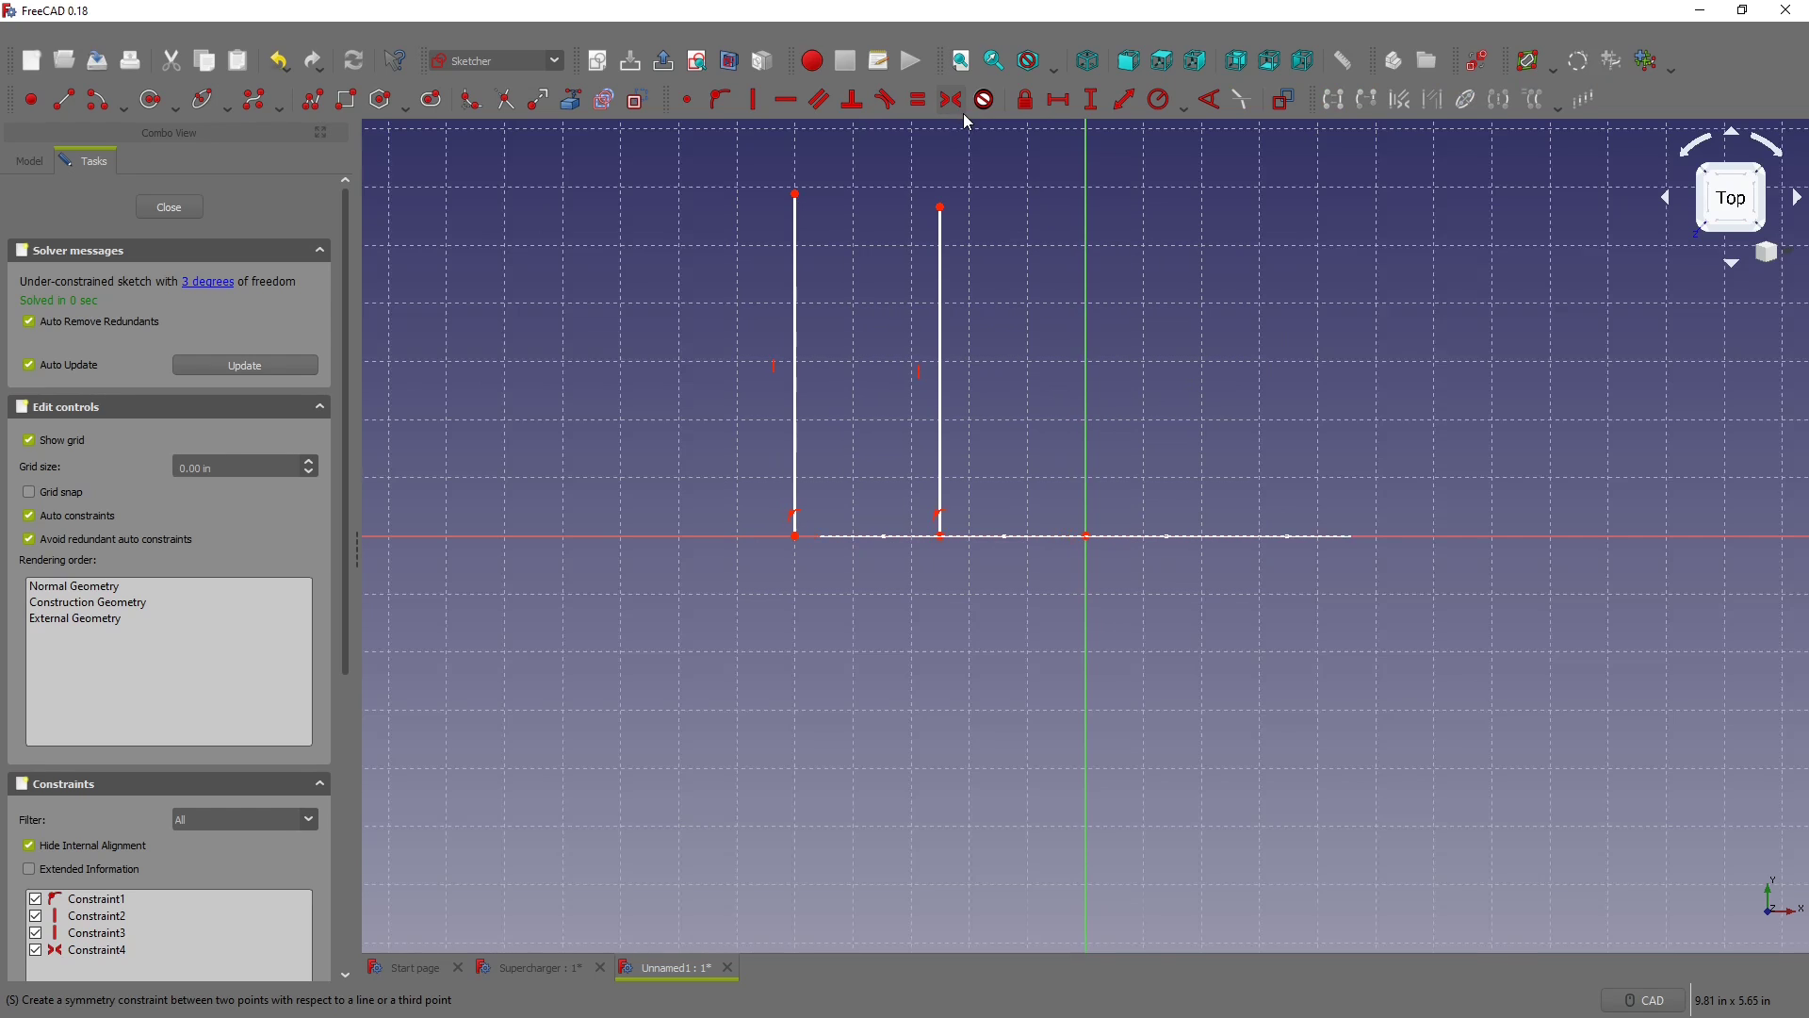
key(ctrl+z)
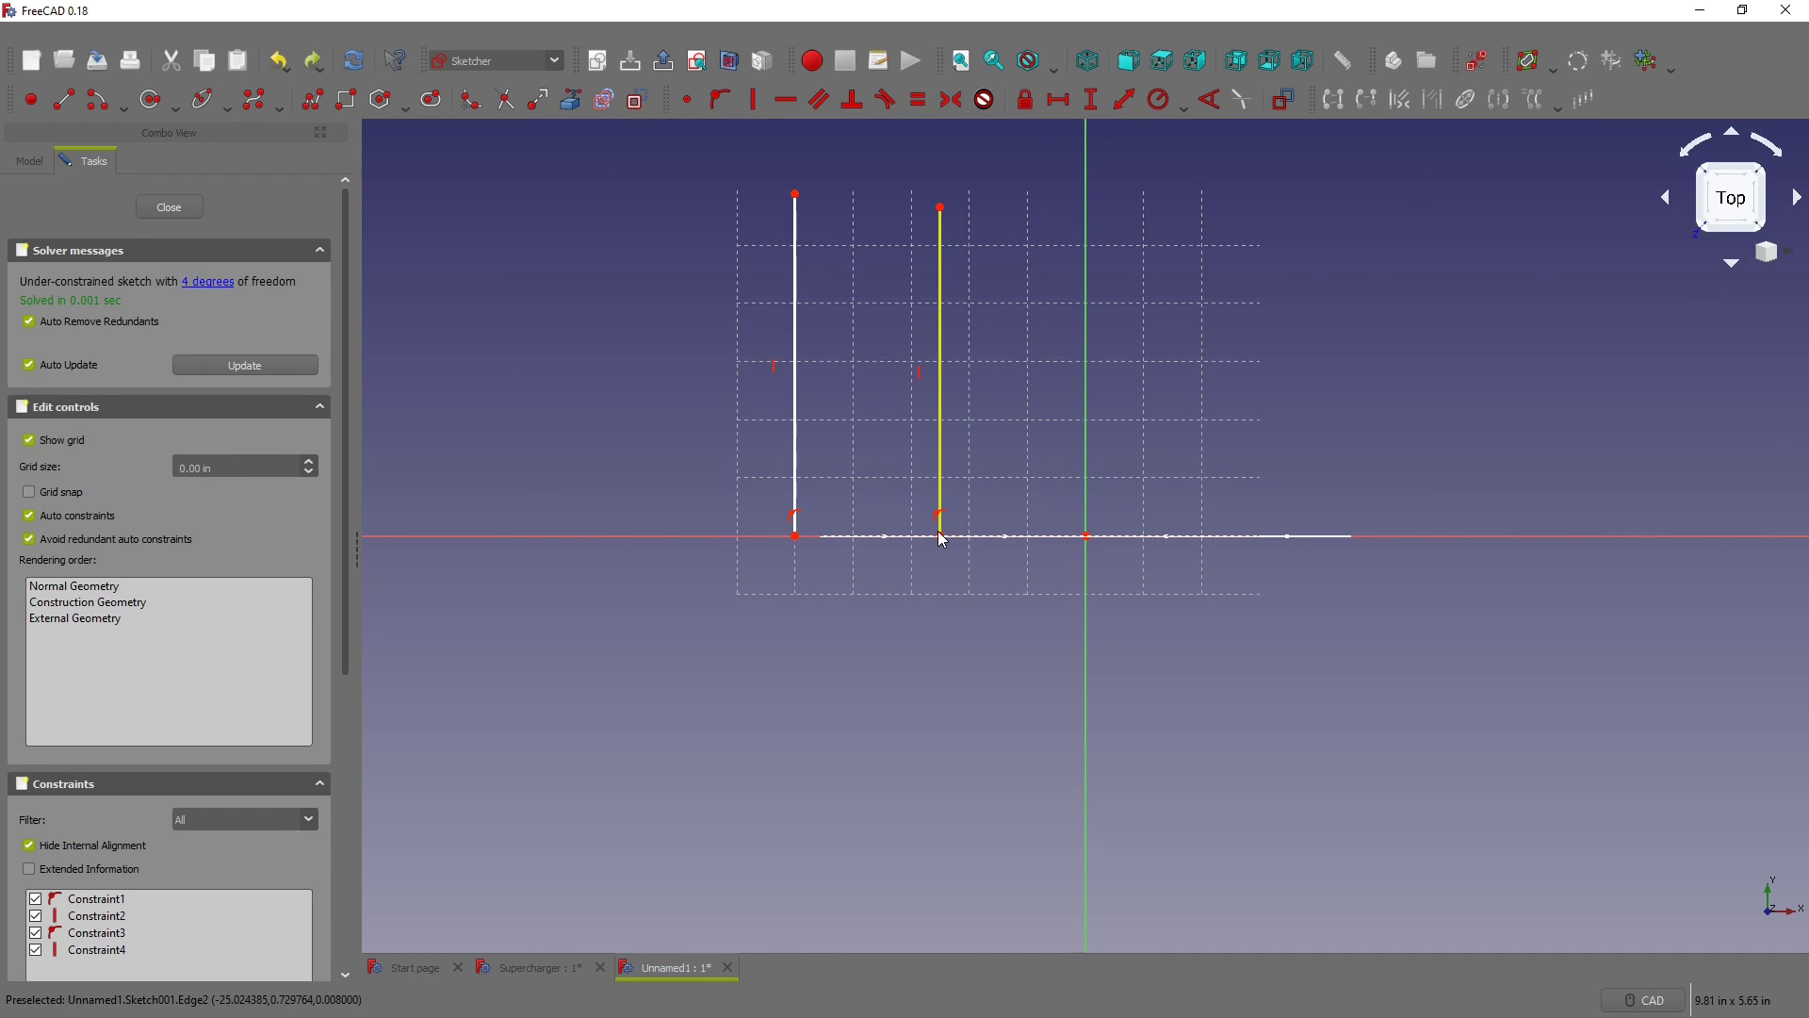
mouse_move(943, 539)
mouse_down()
mouse_move(1397, 581)
mouse_move(1410, 543)
mouse_up()
click(1404, 536)
click(797, 536)
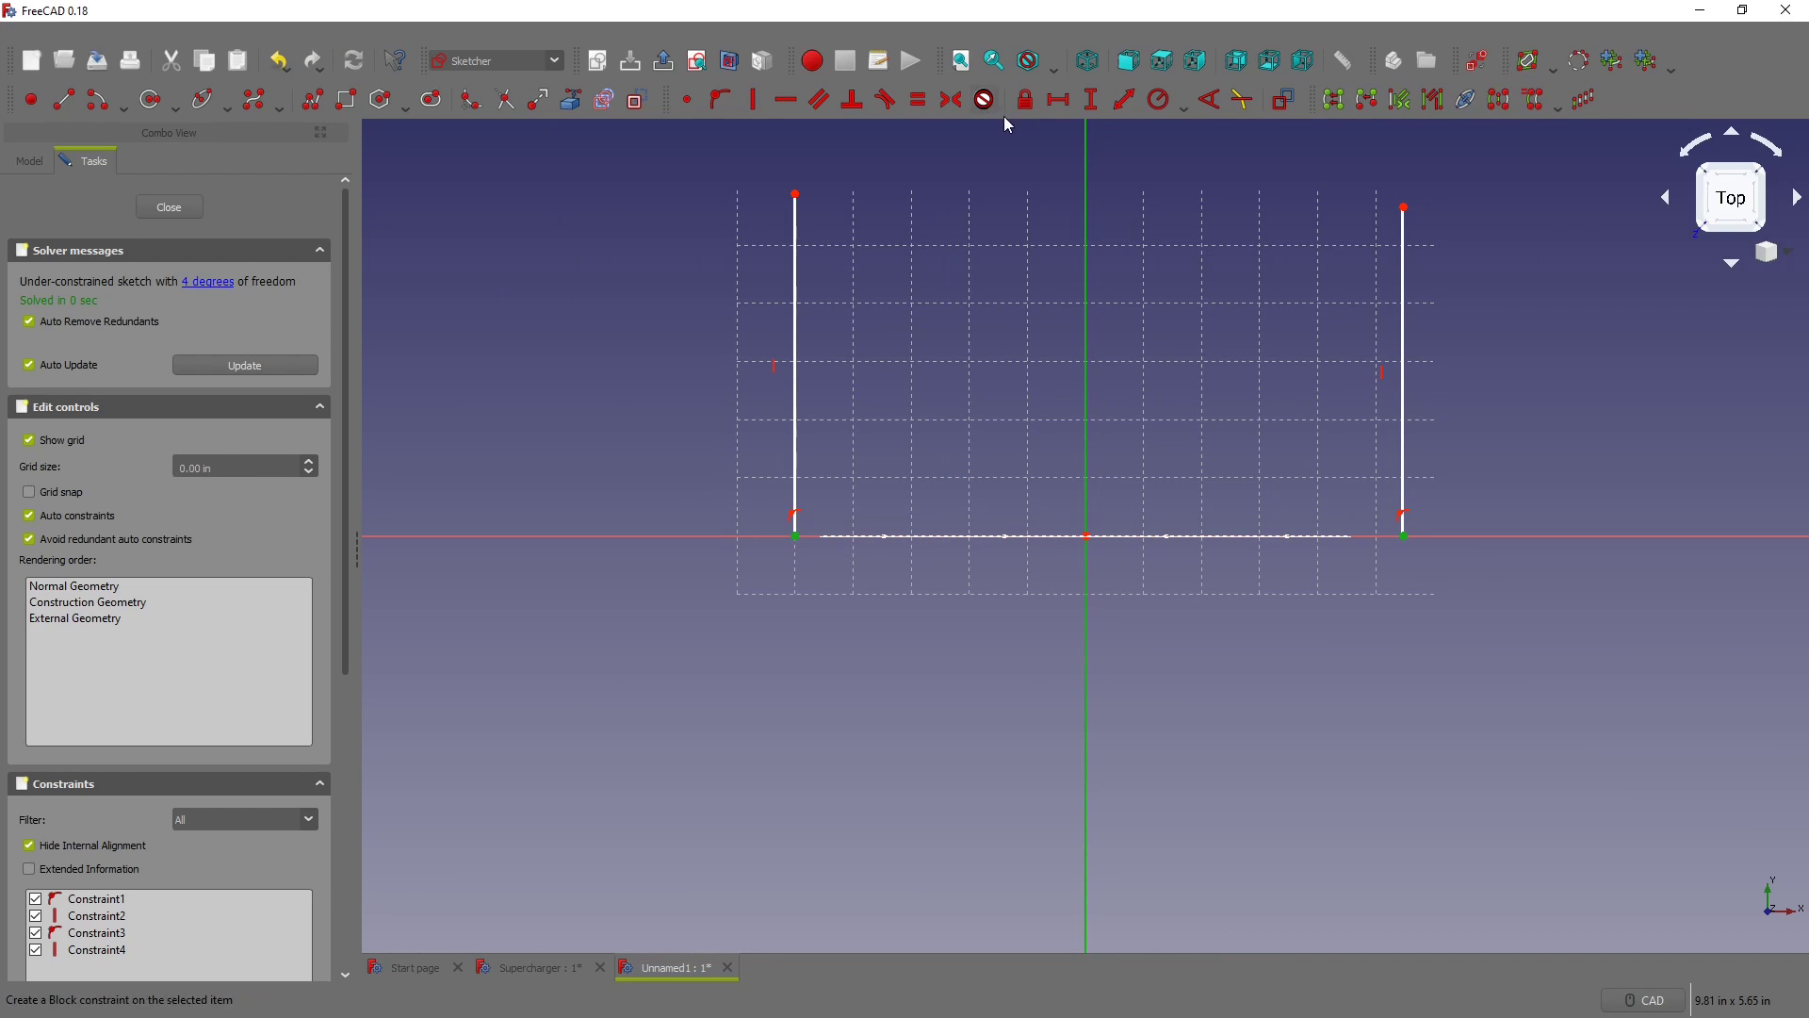
click(951, 99)
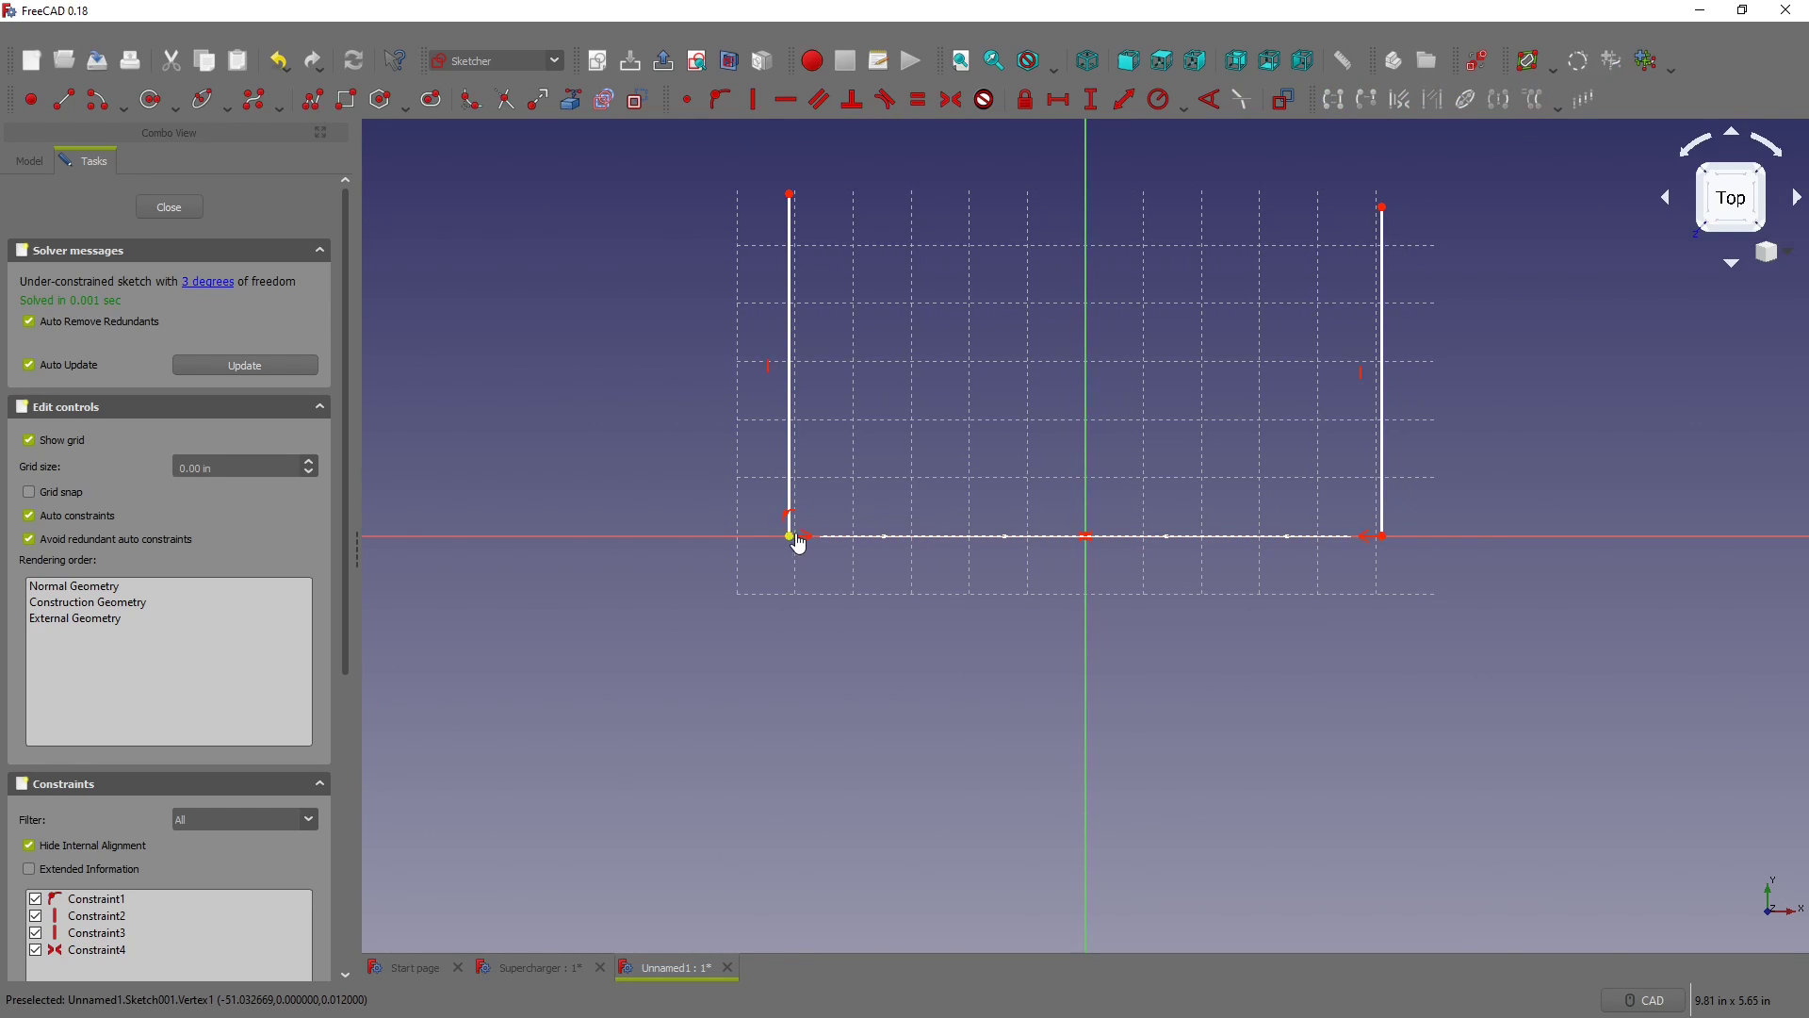
drag(792, 536, 823, 533)
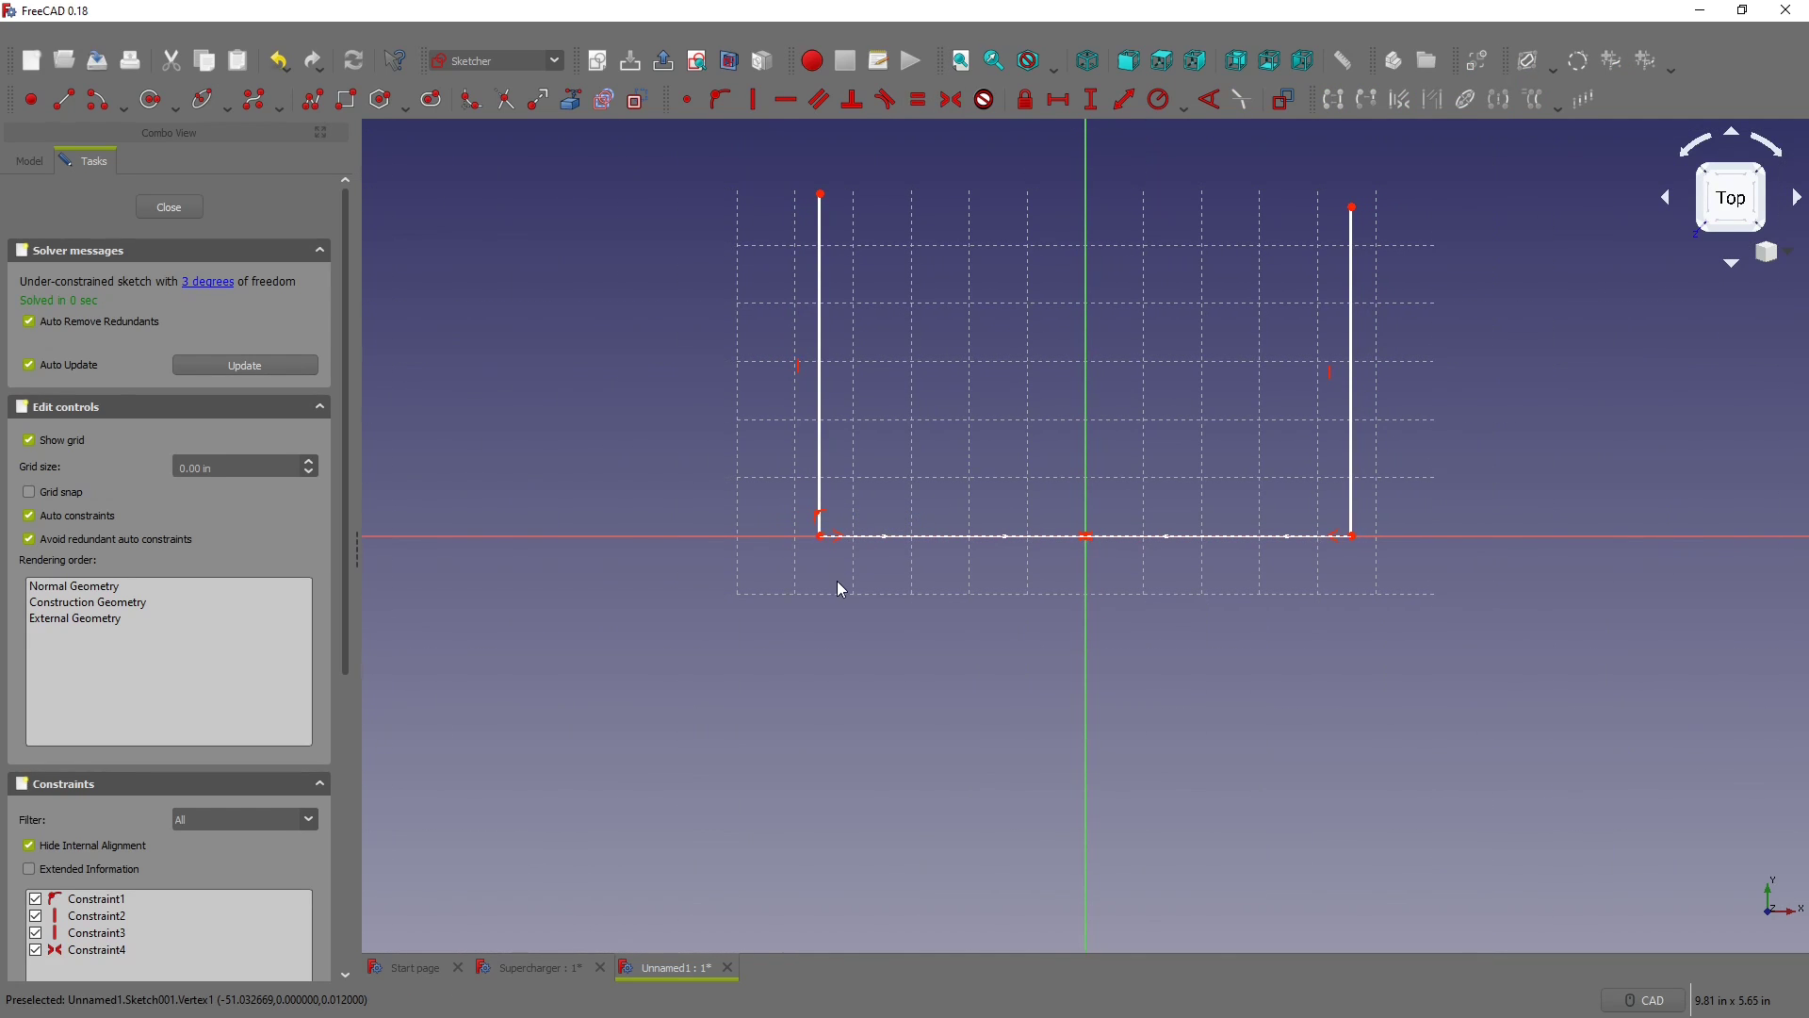
Step: Set a 3.6 in horizontal distance between the two bottom endpoints
scroll(829, 556, up, 5)
scroll(782, 452, up, 2)
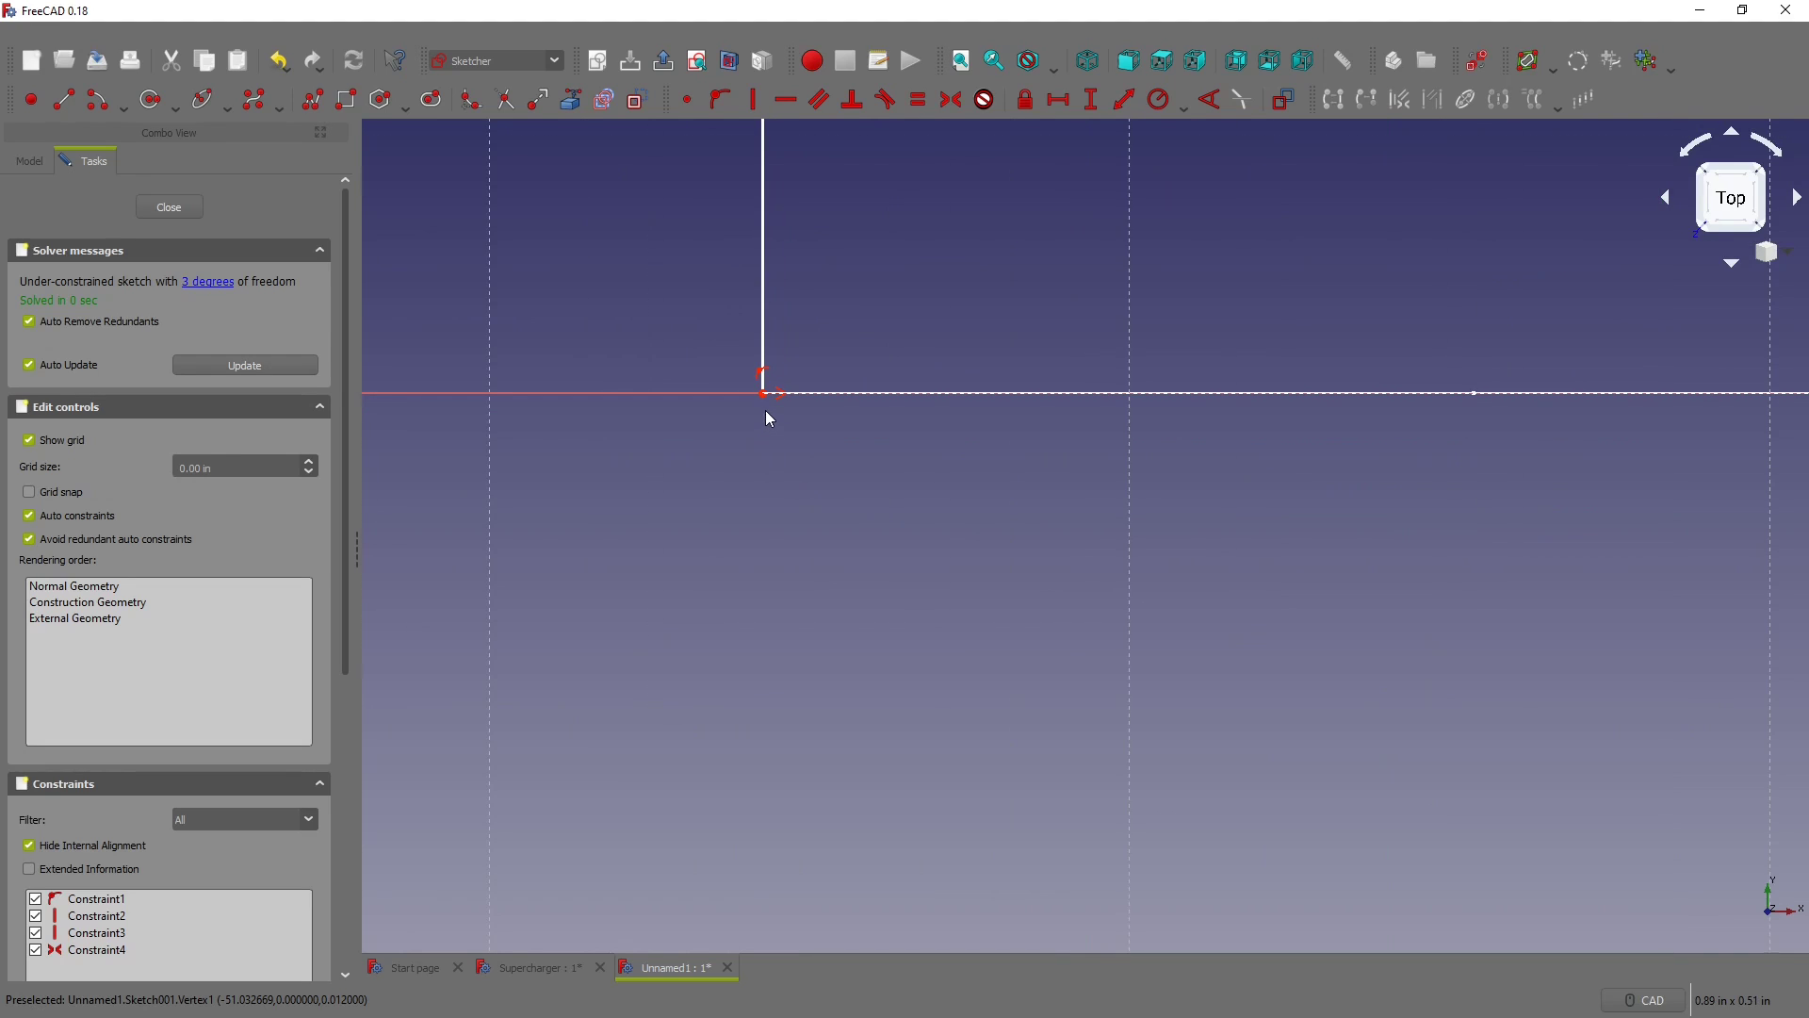
scroll(768, 415, down, 4)
scroll(884, 386, up, 3)
click(882, 382)
click(612, 428)
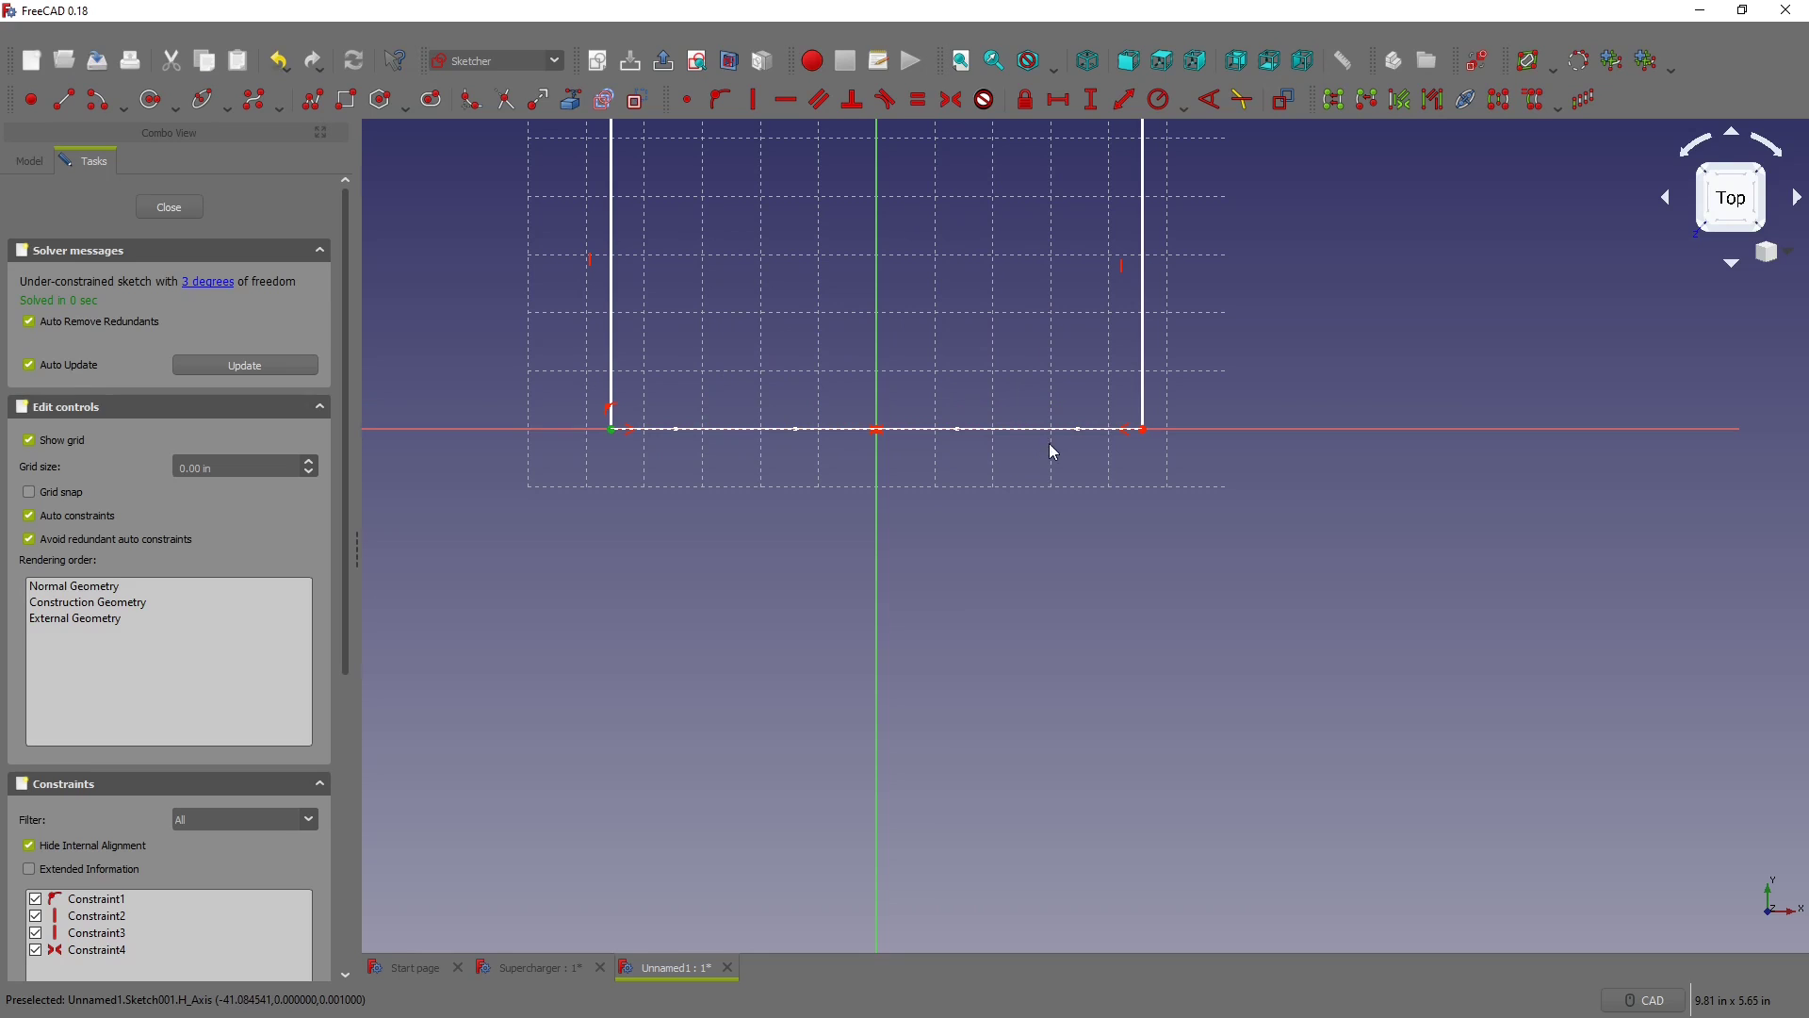
middle_drag(1084, 516, 1084, 375)
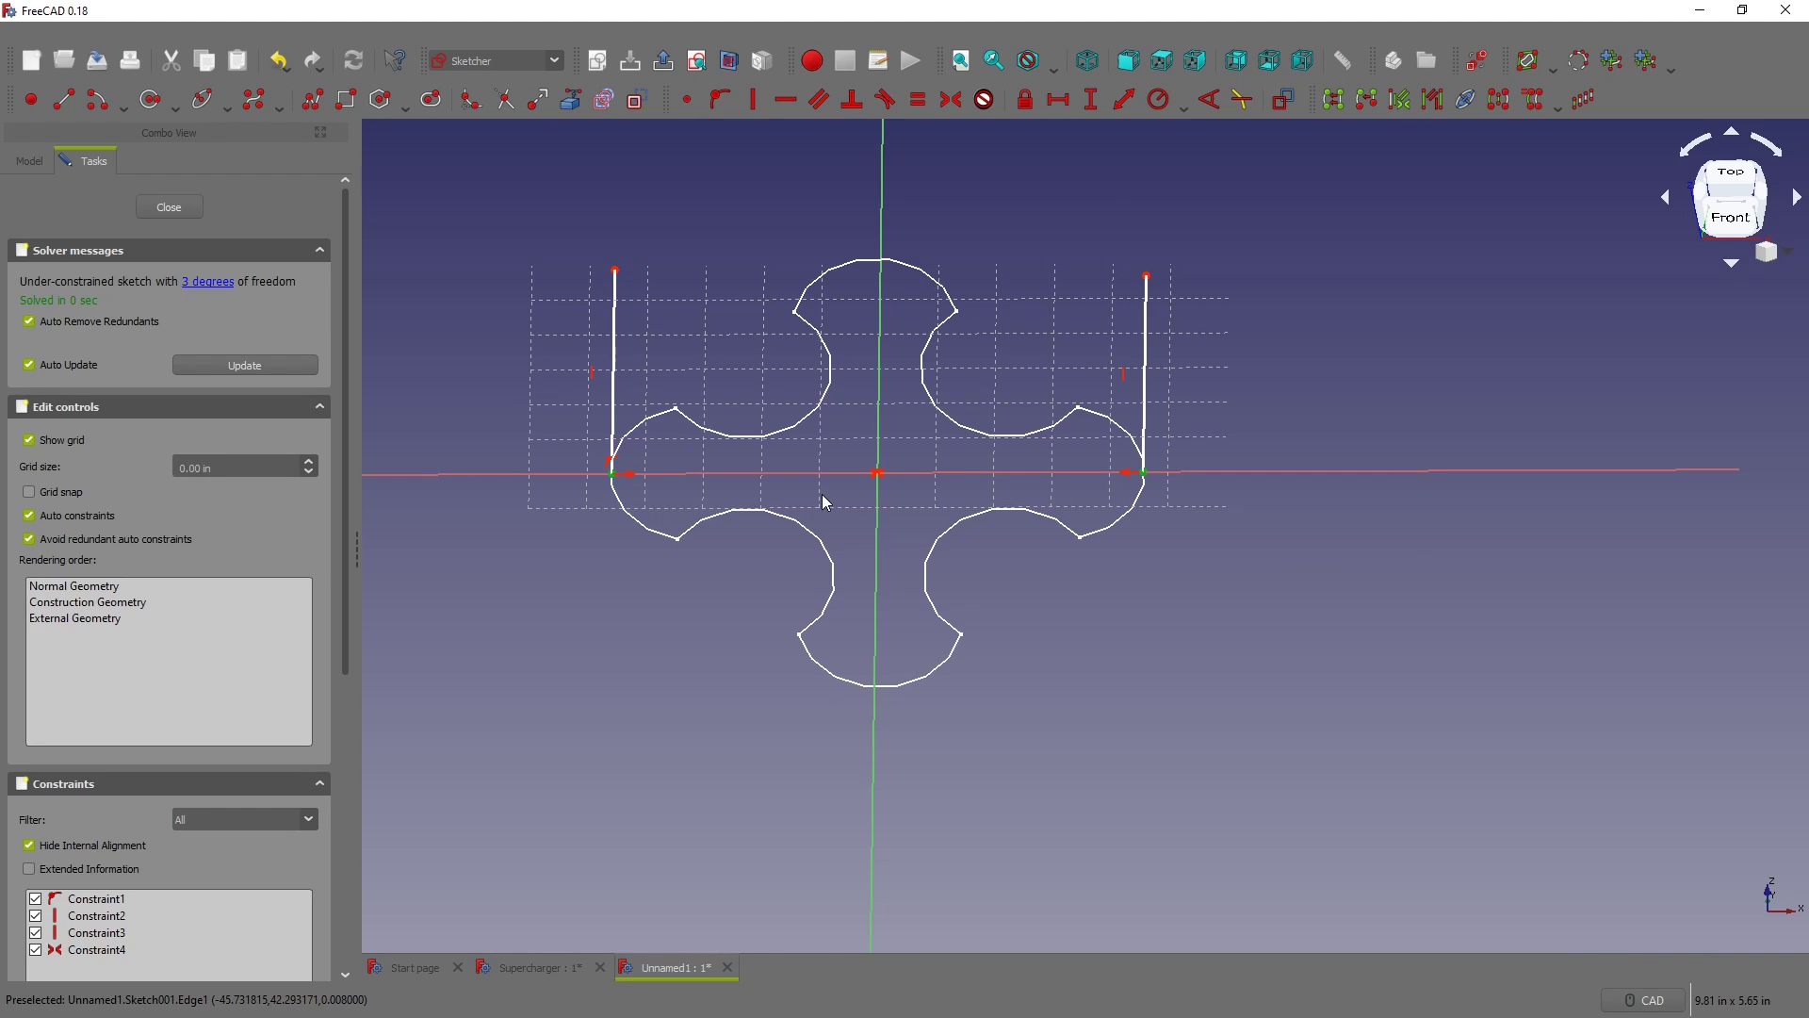
key(shift+h)
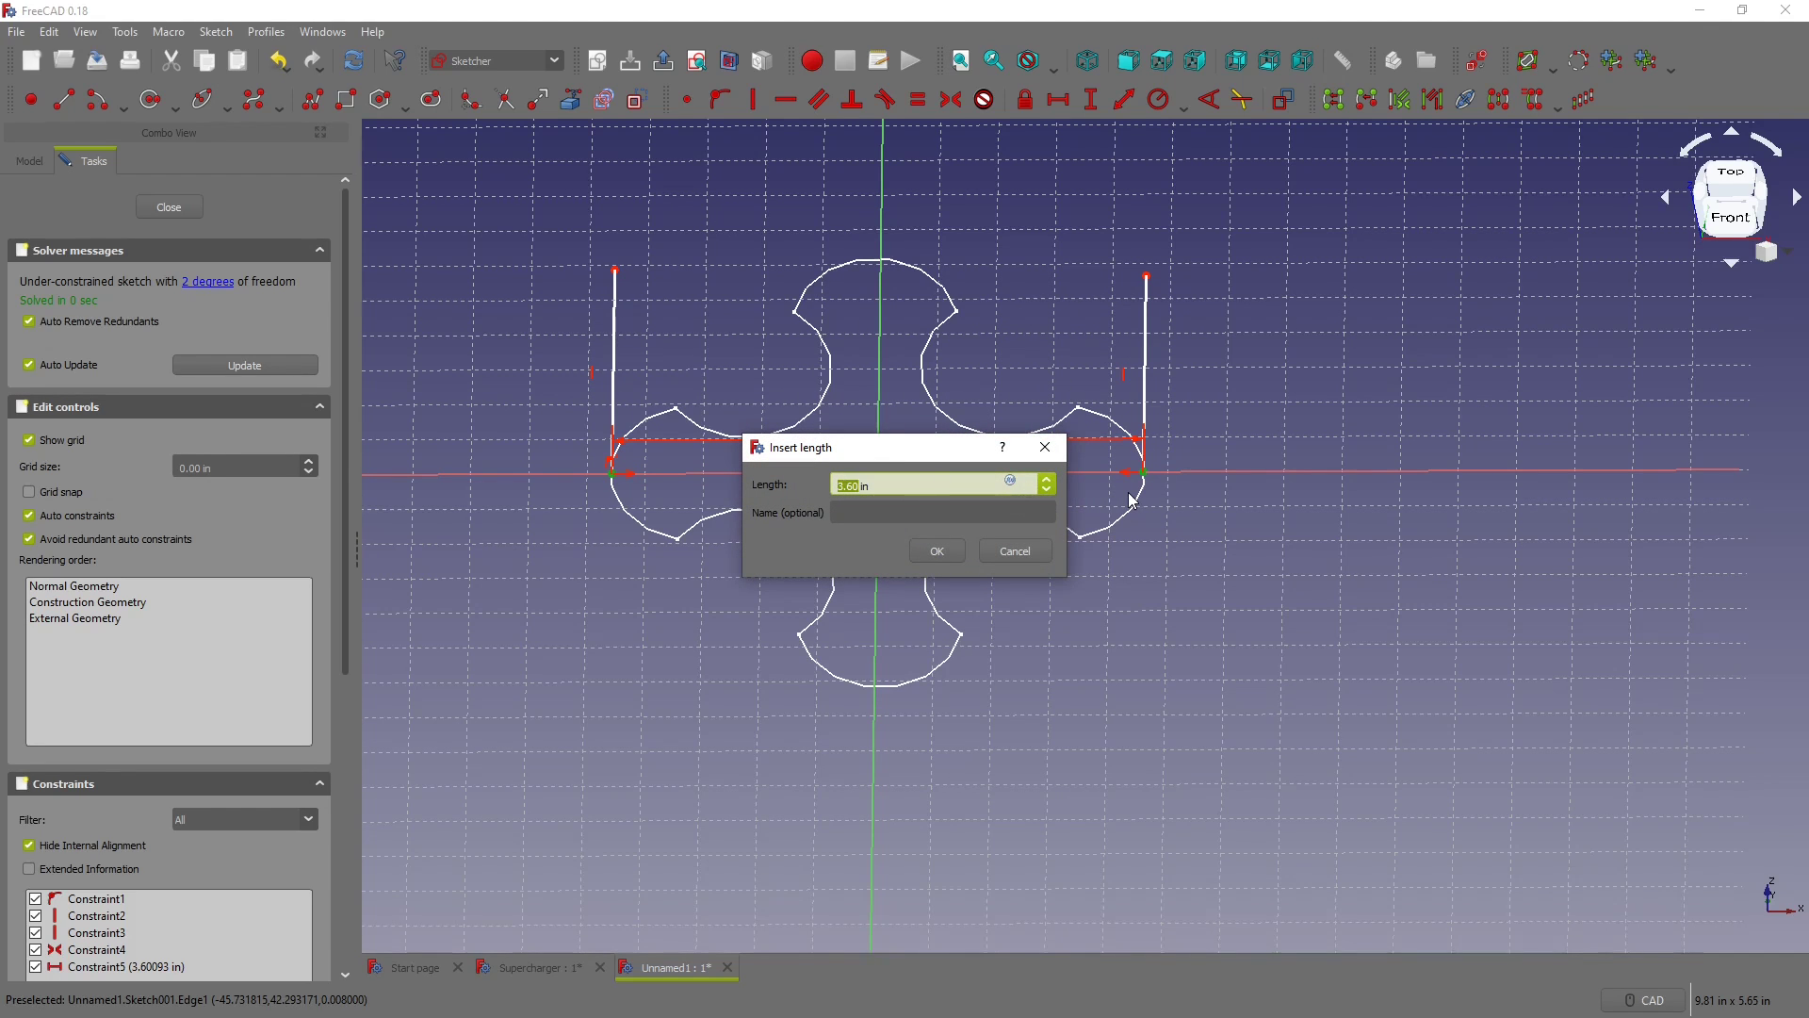
click(941, 550)
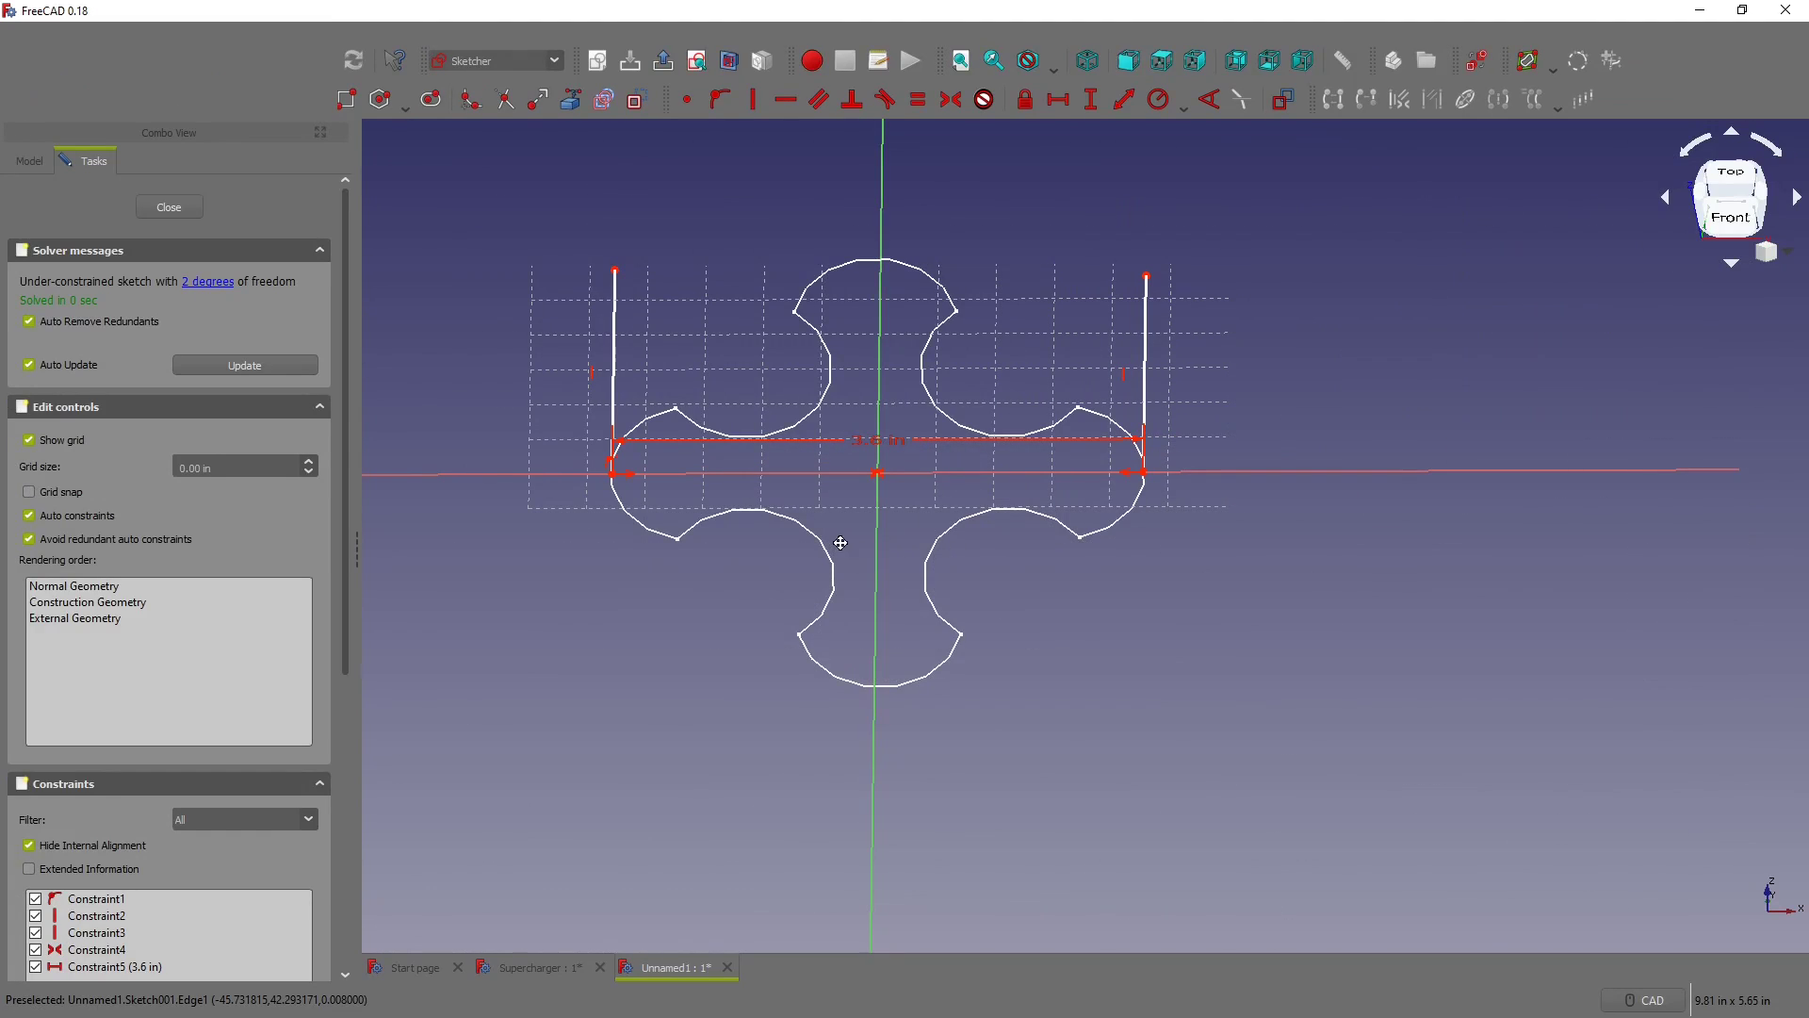
Step: Give the left vertical line a length of 10
mouse_move(841, 543)
middle_down()
mouse_move(751, 625)
mouse_move(1232, 583)
mouse_move(1225, 649)
middle_up()
scroll(981, 675, down, 3)
scroll(847, 443, up, 3)
click(837, 439)
key(k)
key(d)
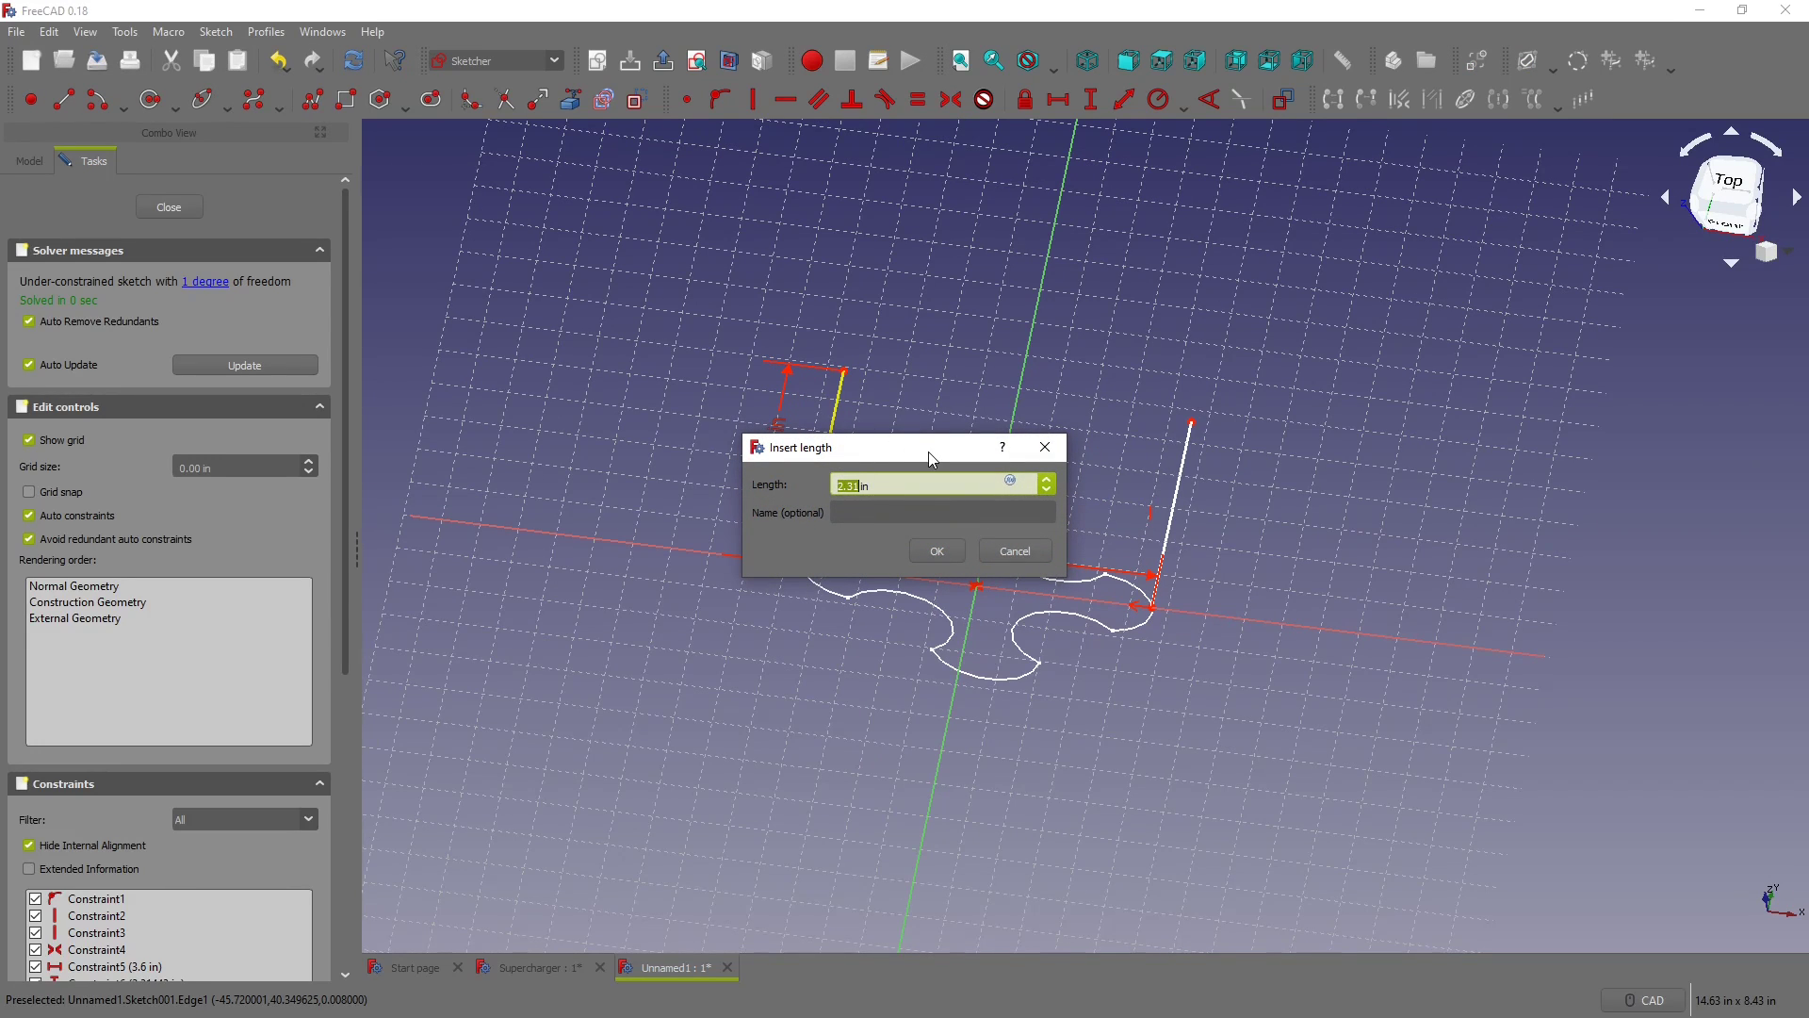
text(10)
key(Return)
Step: Make the right vertical line equal to the left one and close the sketch
scroll(917, 521, down, 3)
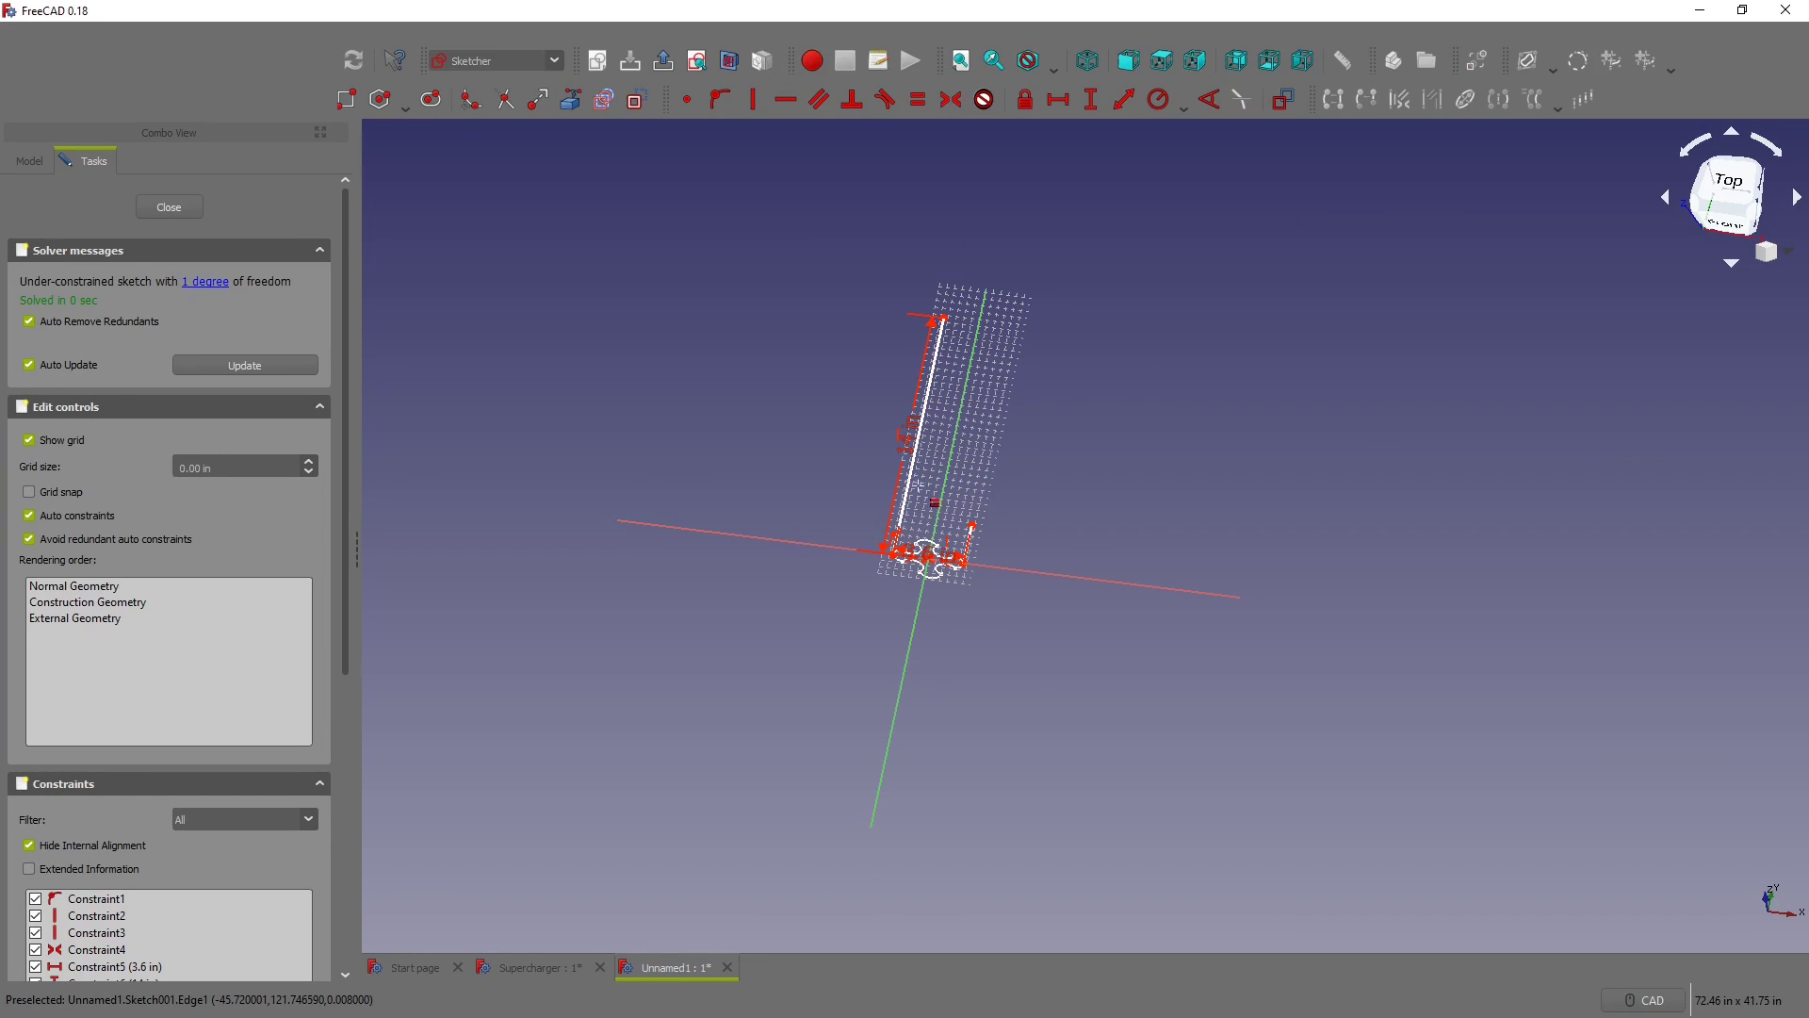
click(908, 486)
click(968, 539)
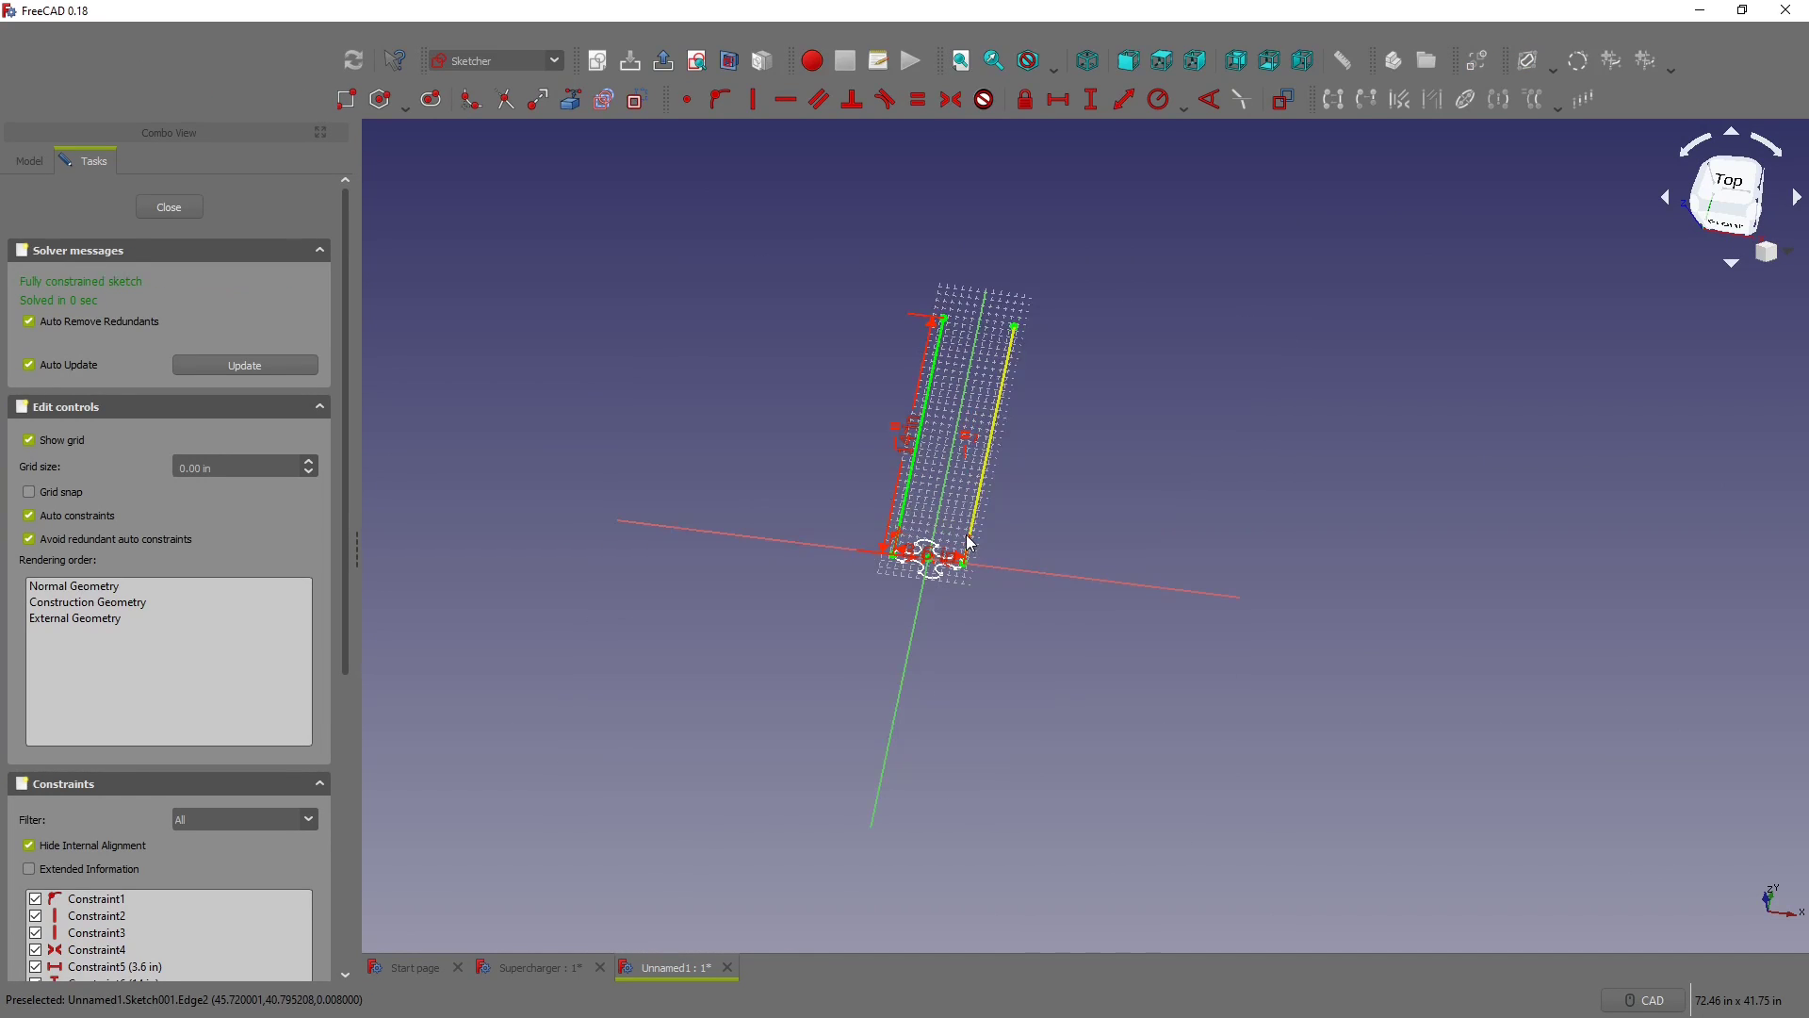
click(170, 206)
Step: Create a new sketch on the YZ plane
mouse_move(927, 540)
middle_down()
mouse_move(885, 376)
mouse_move(772, 303)
mouse_move(1151, 553)
mouse_move(1150, 597)
middle_up()
click(777, 372)
click(600, 61)
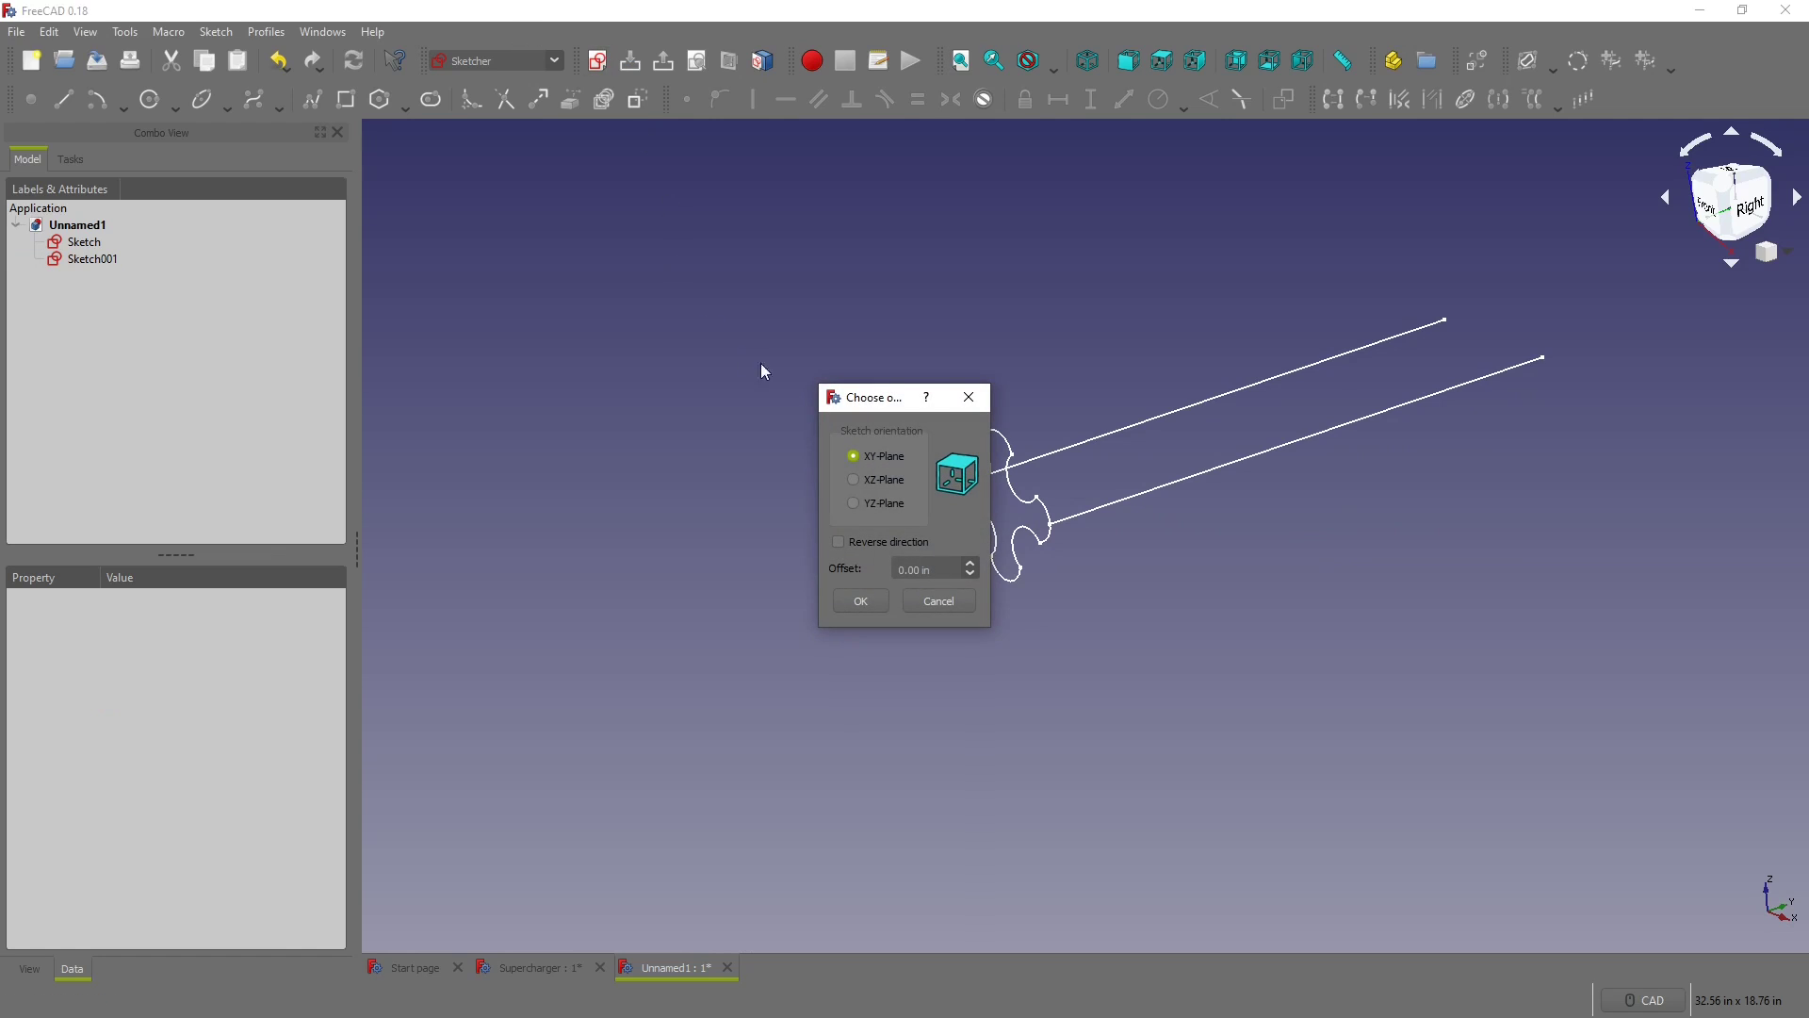
click(854, 505)
click(863, 598)
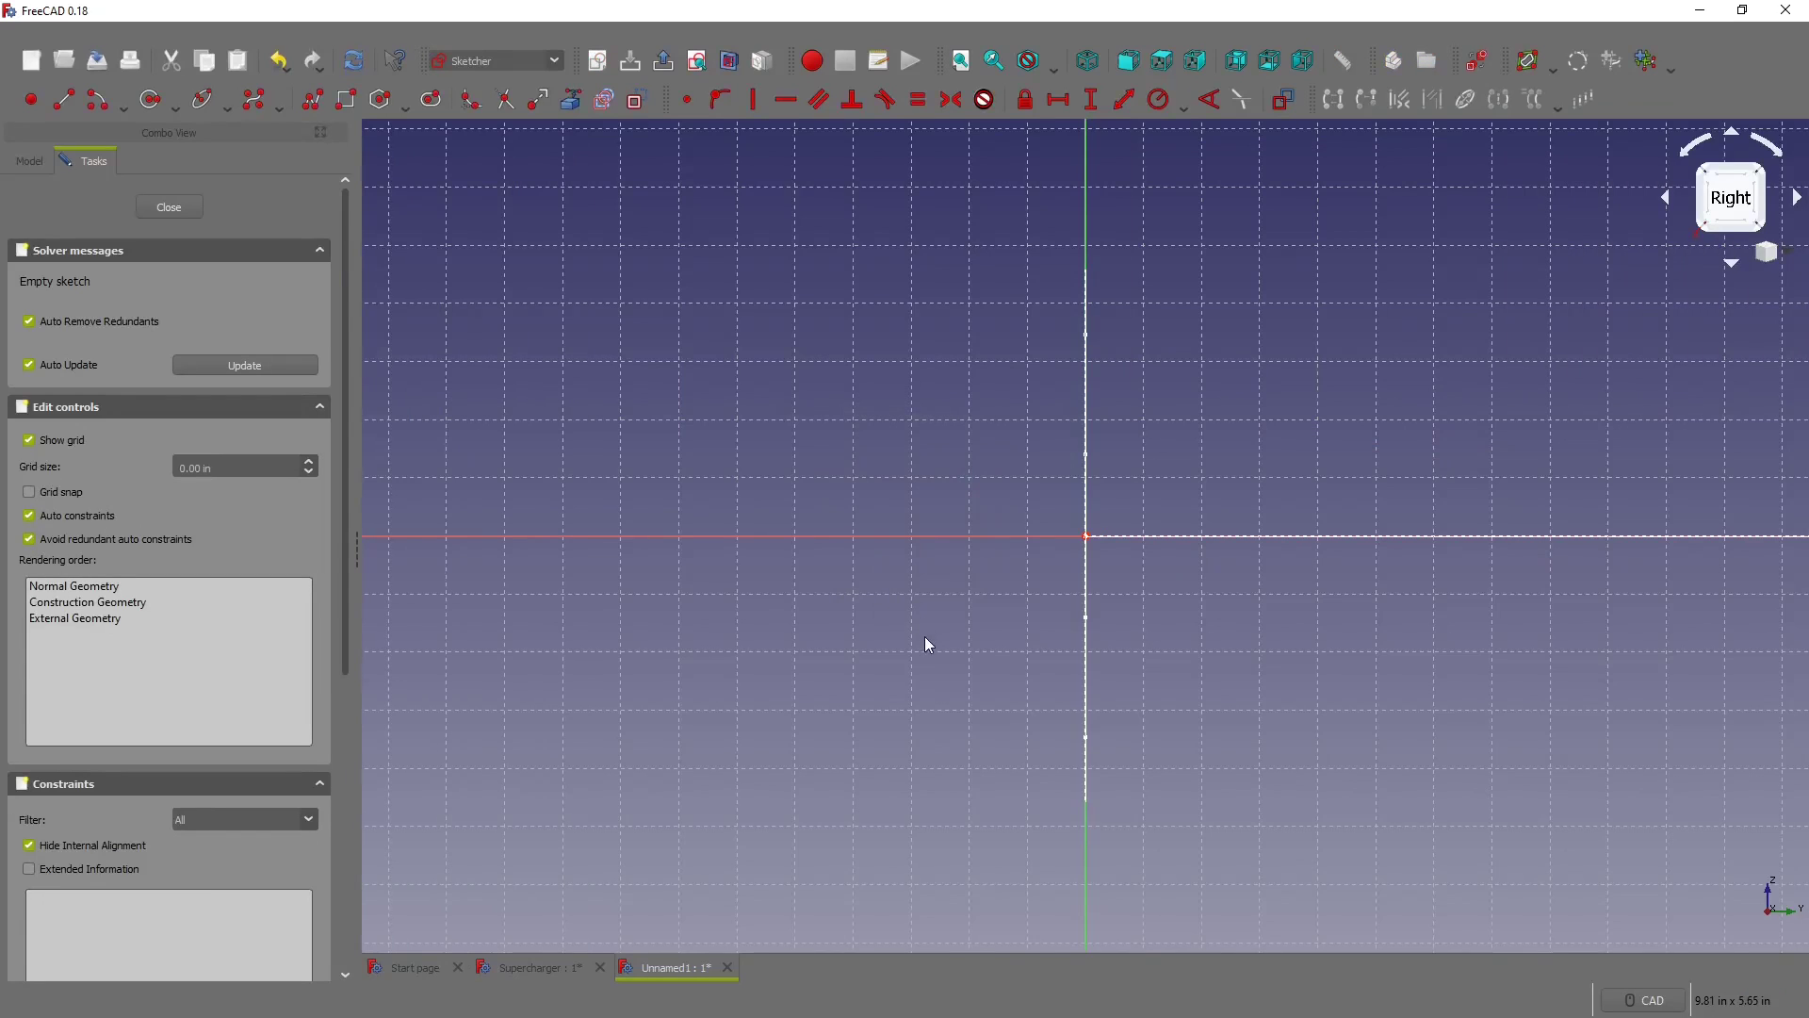
Step: Draw two horizontal lines, top and bottom, starting on the vertical axis
click(63, 99)
click(897, 338)
click(1308, 339)
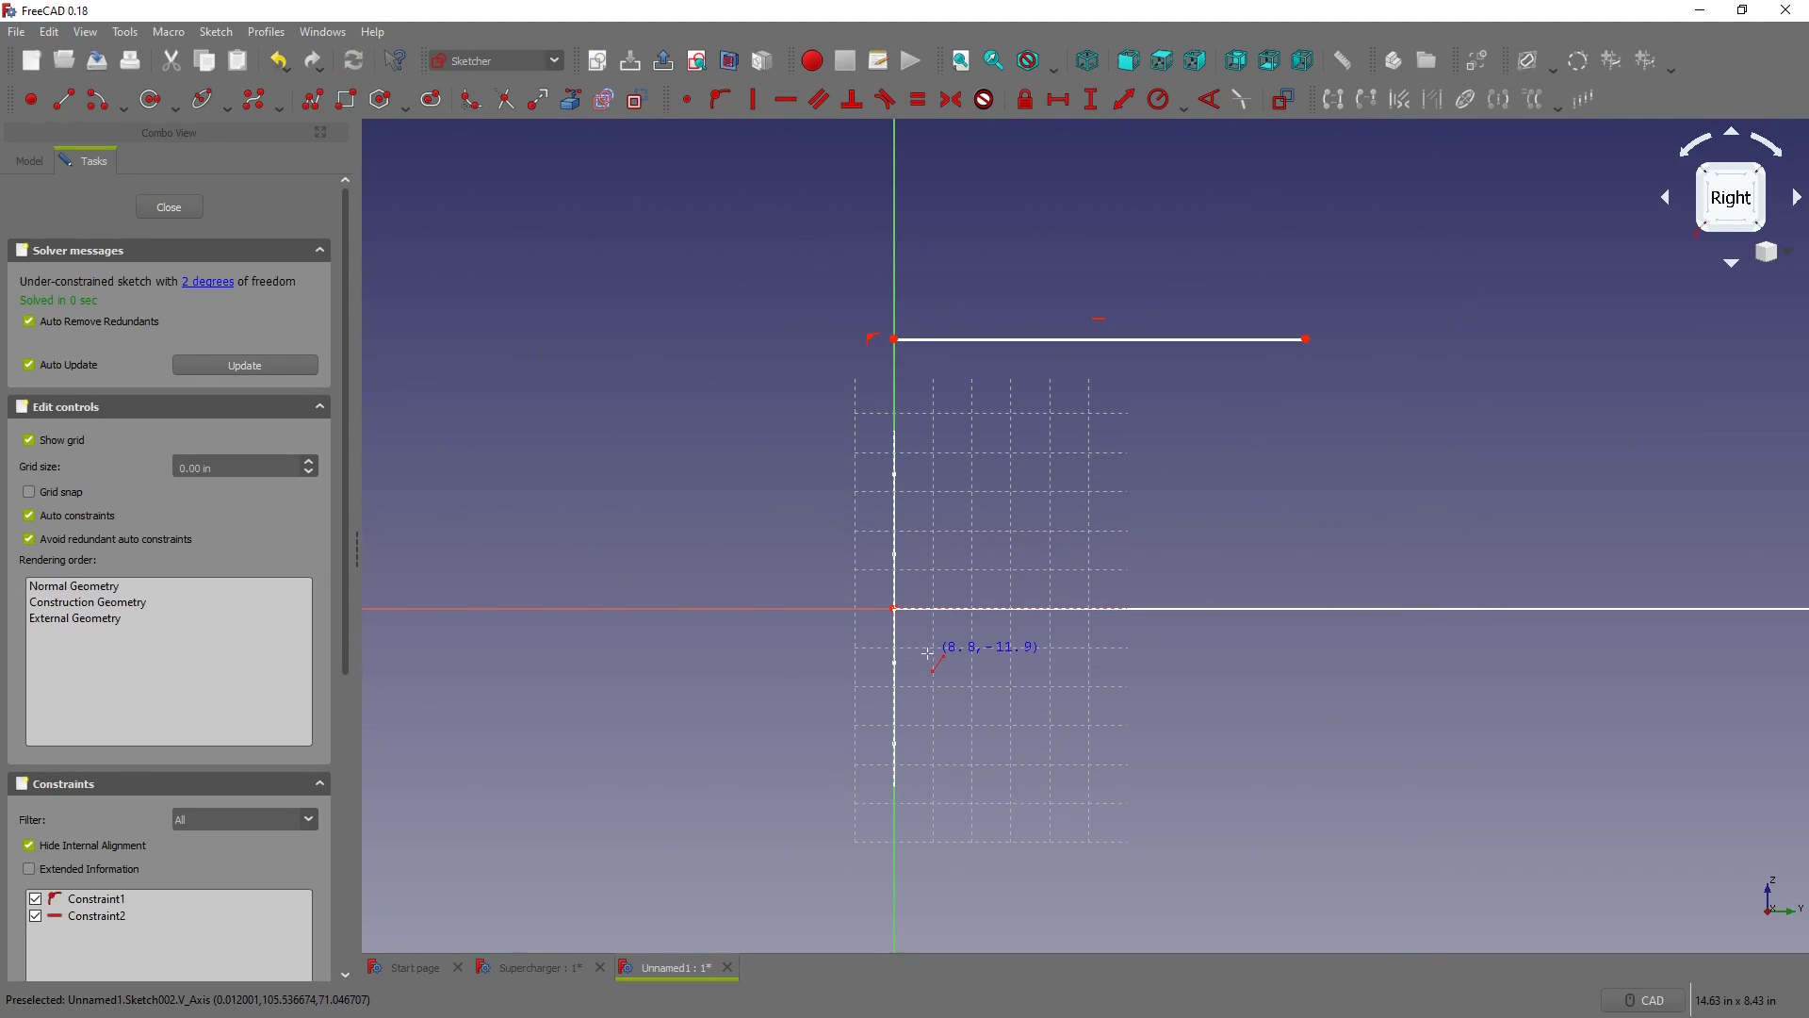
click(896, 816)
click(1287, 816)
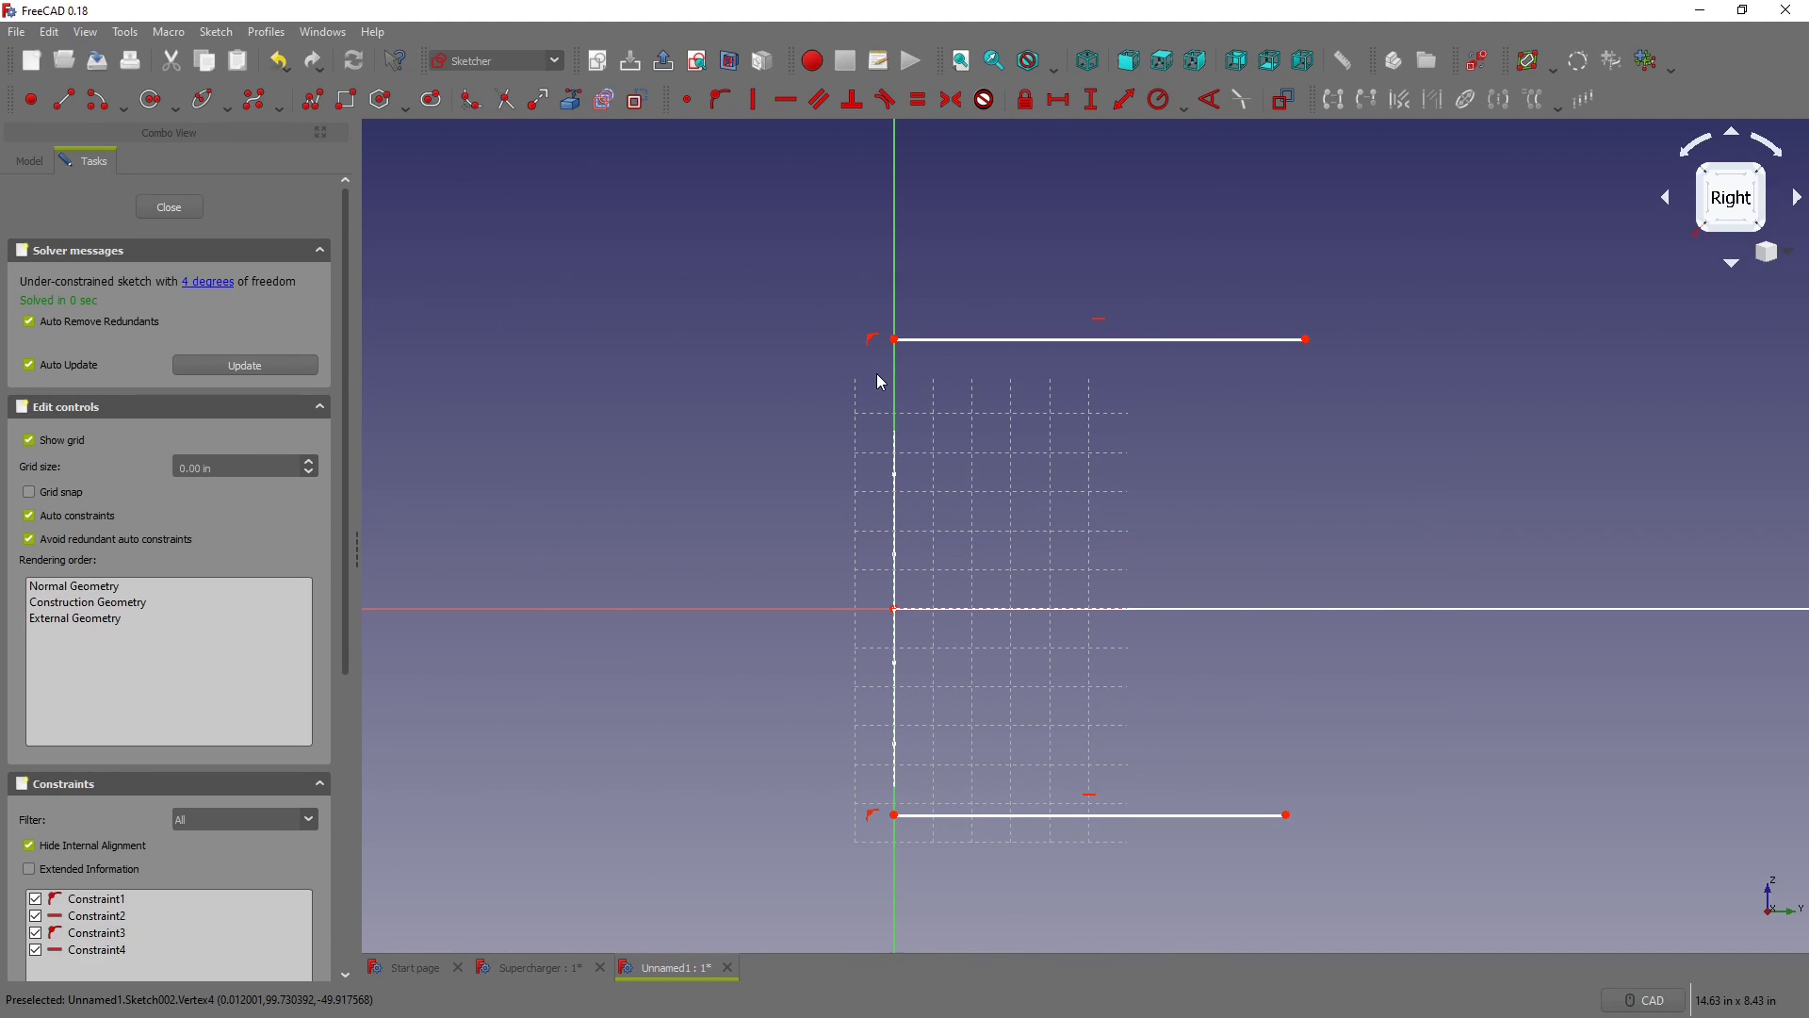
Step: Make the lines' left endpoints symmetric about the horizontal axis
click(896, 340)
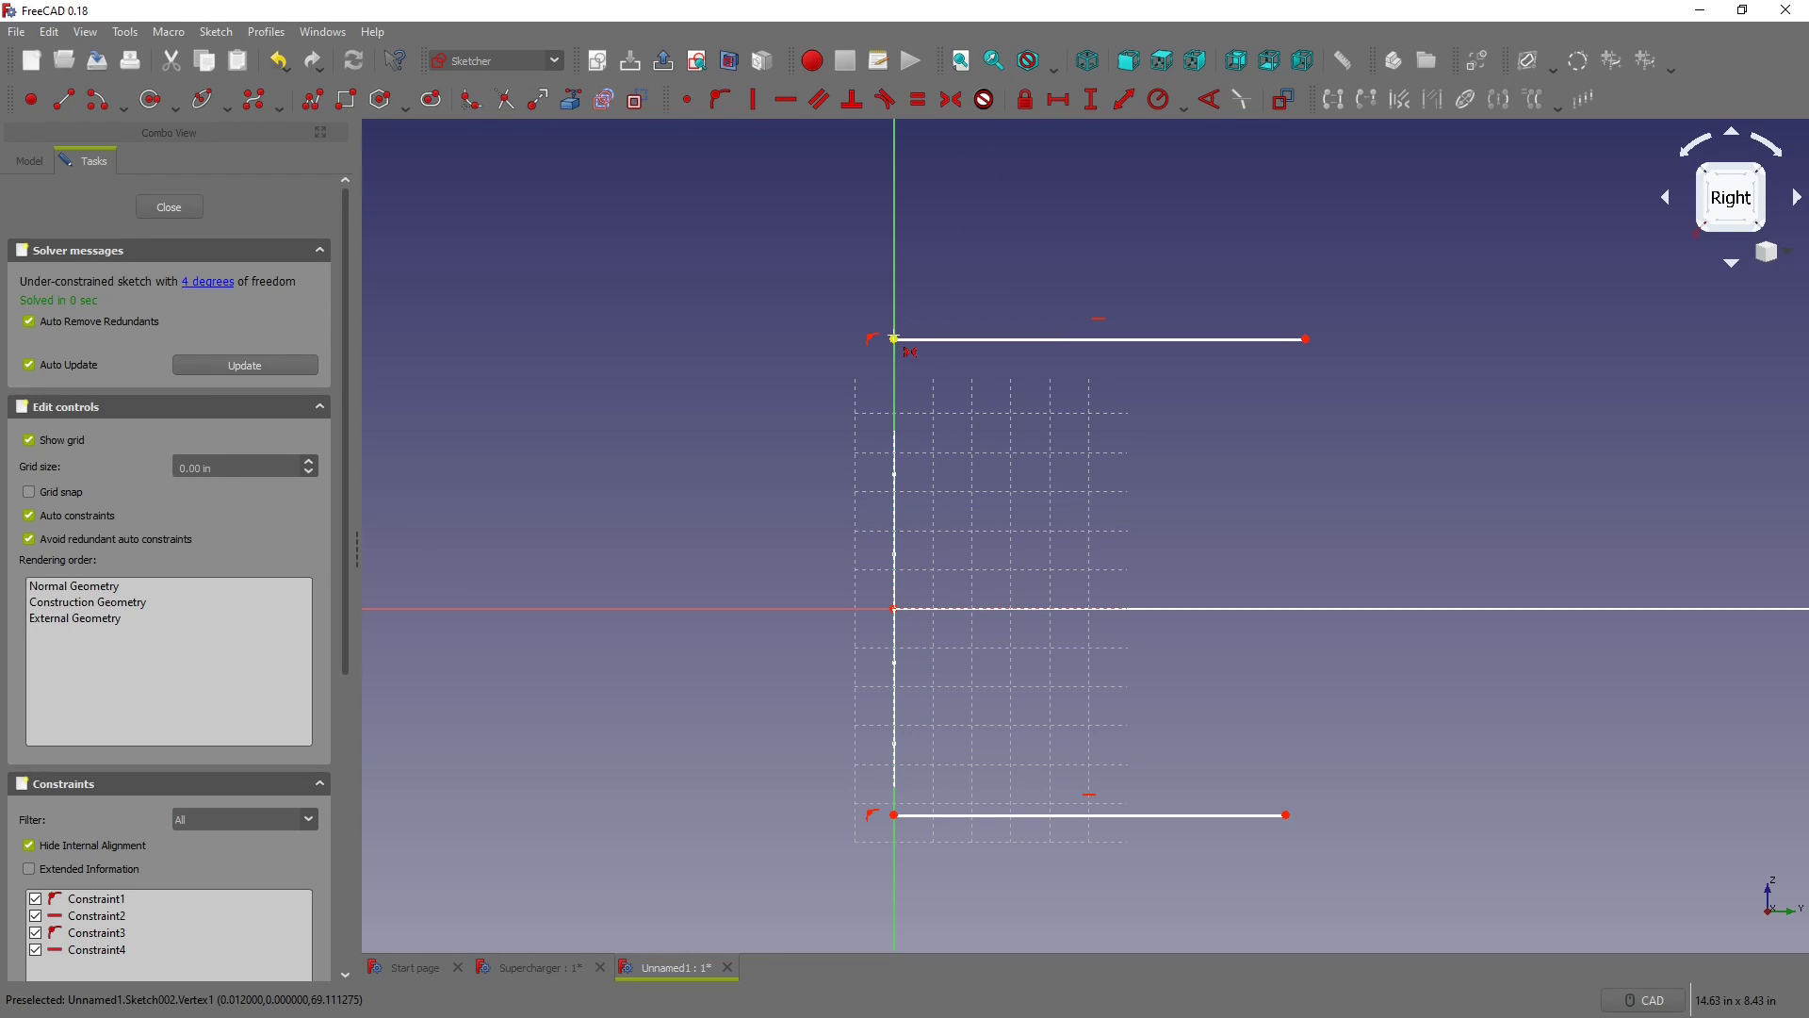
click(751, 611)
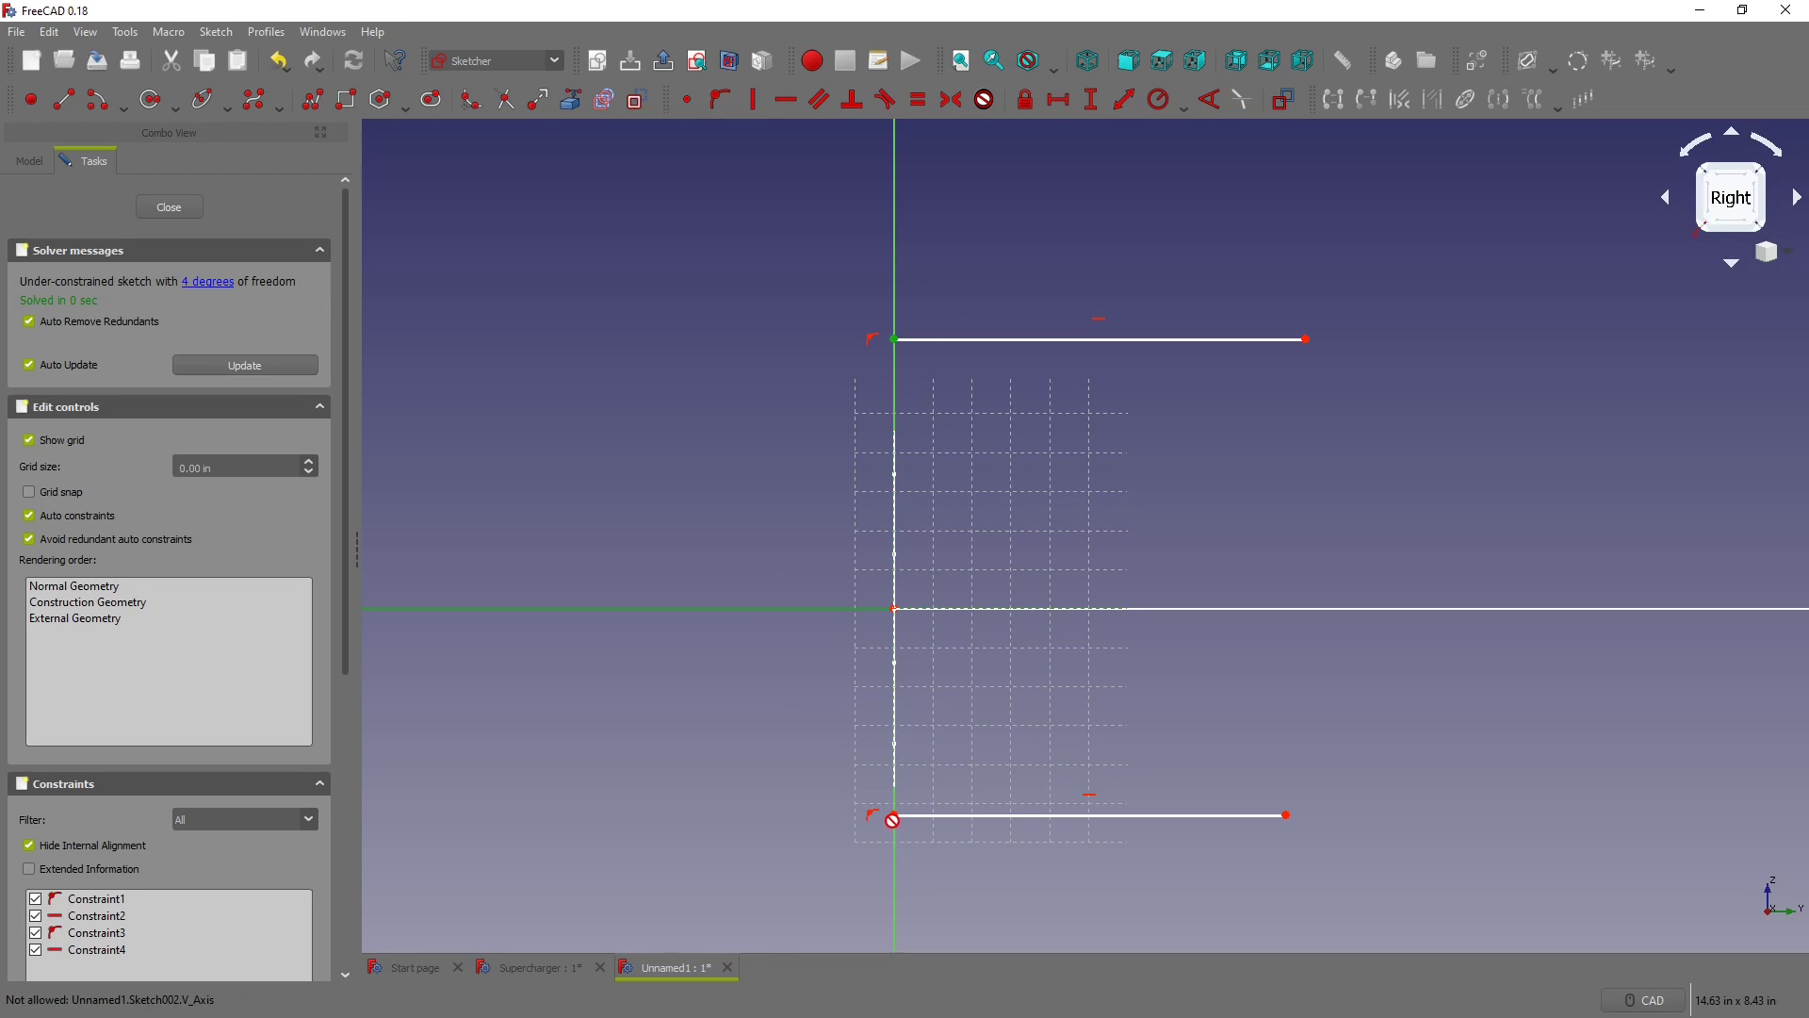
click(892, 819)
key(s)
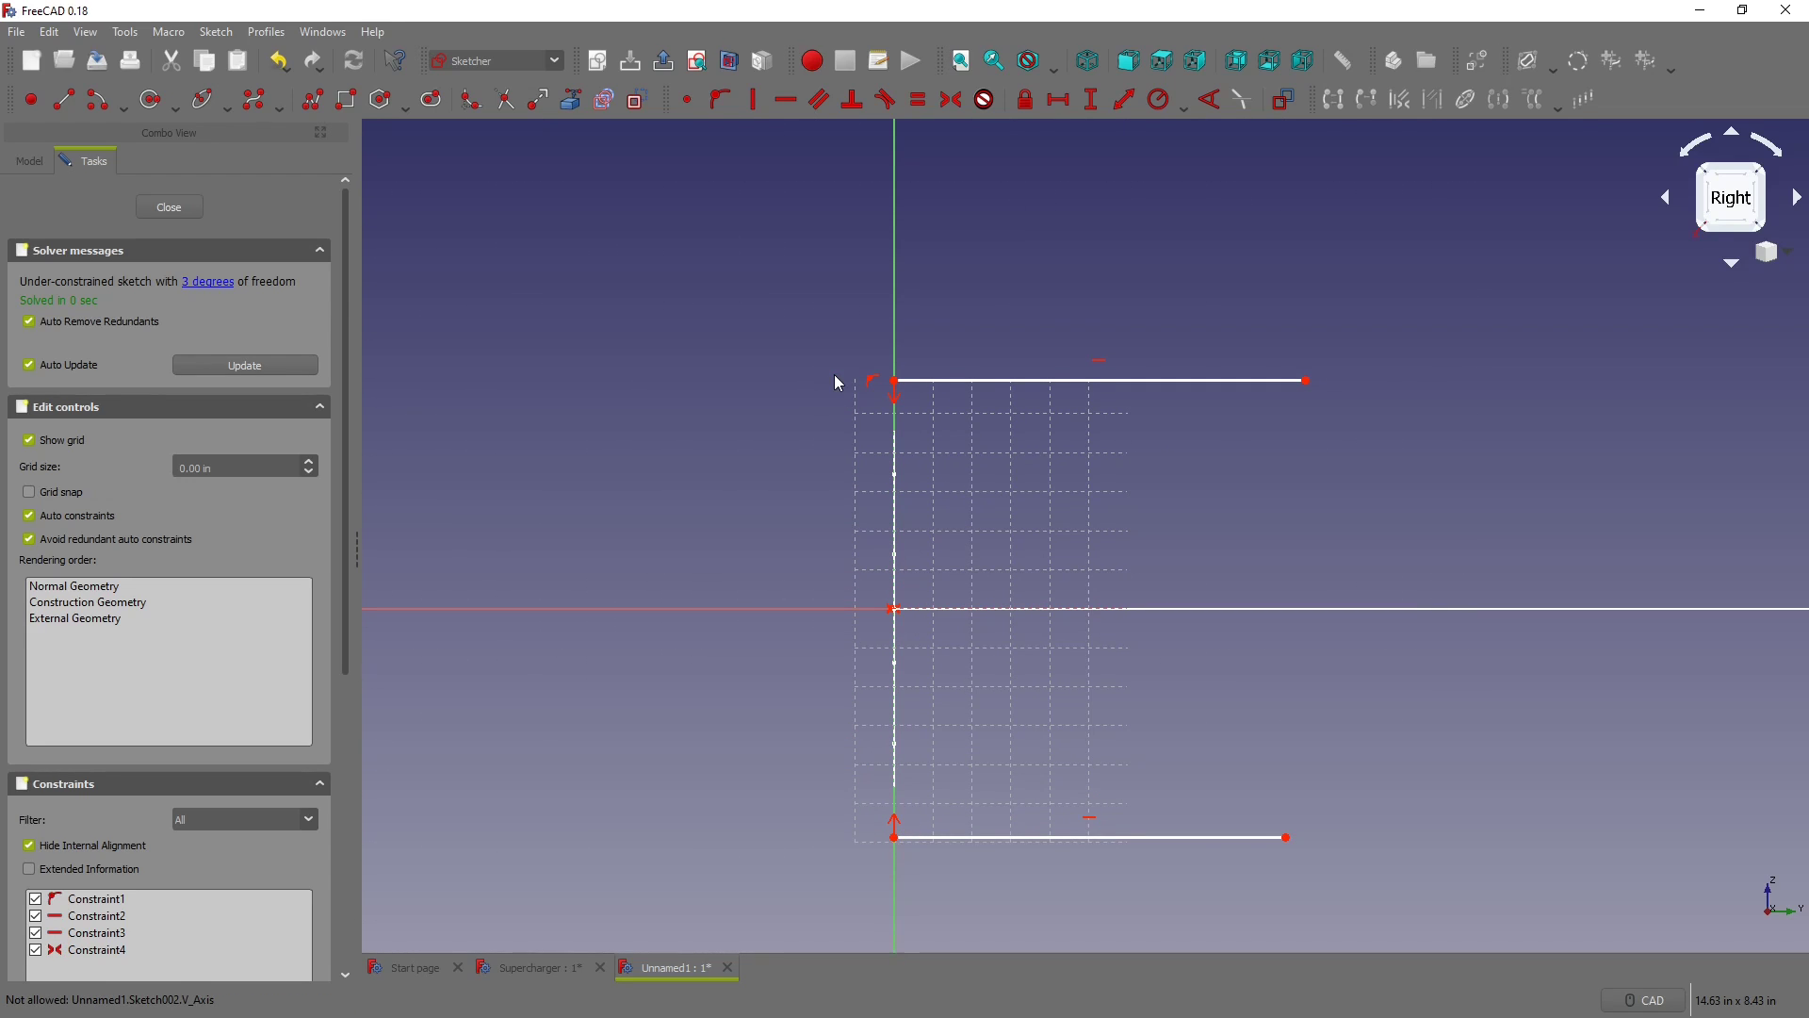
Step: Set a 3.6 in vertical distance between the two lines
click(895, 380)
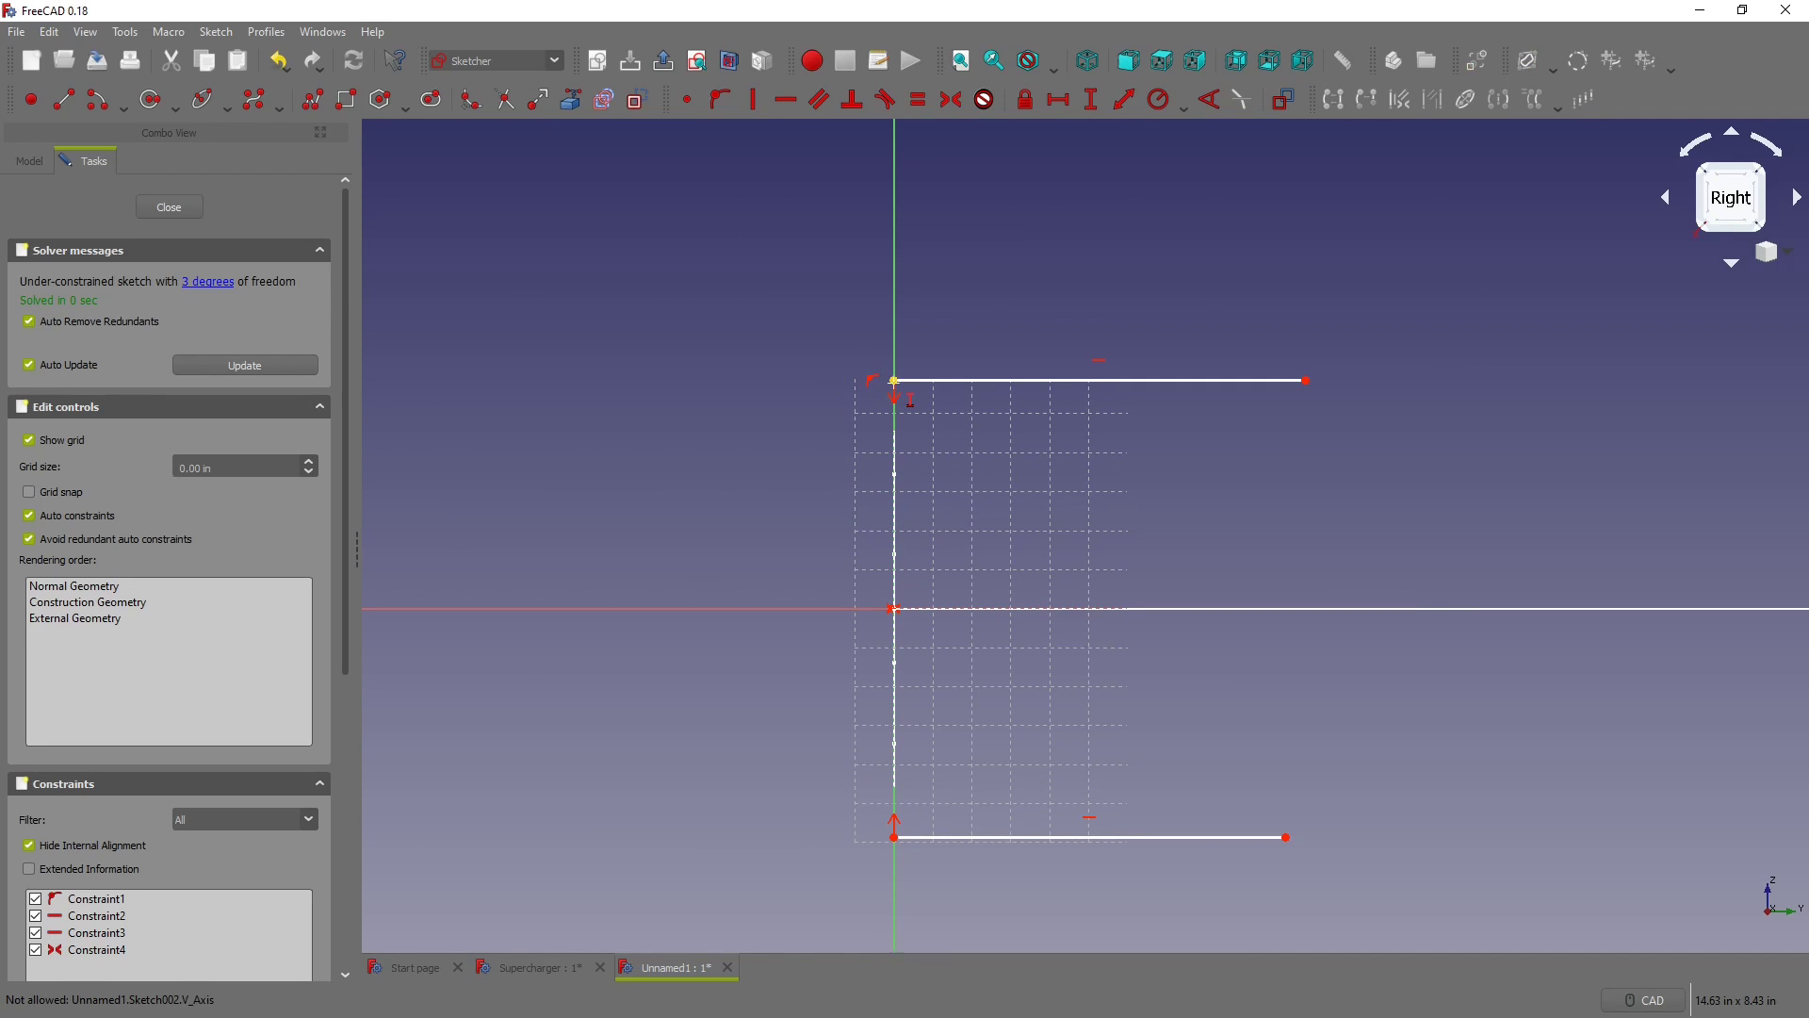
click(893, 837)
text(3.6)
key(Return)
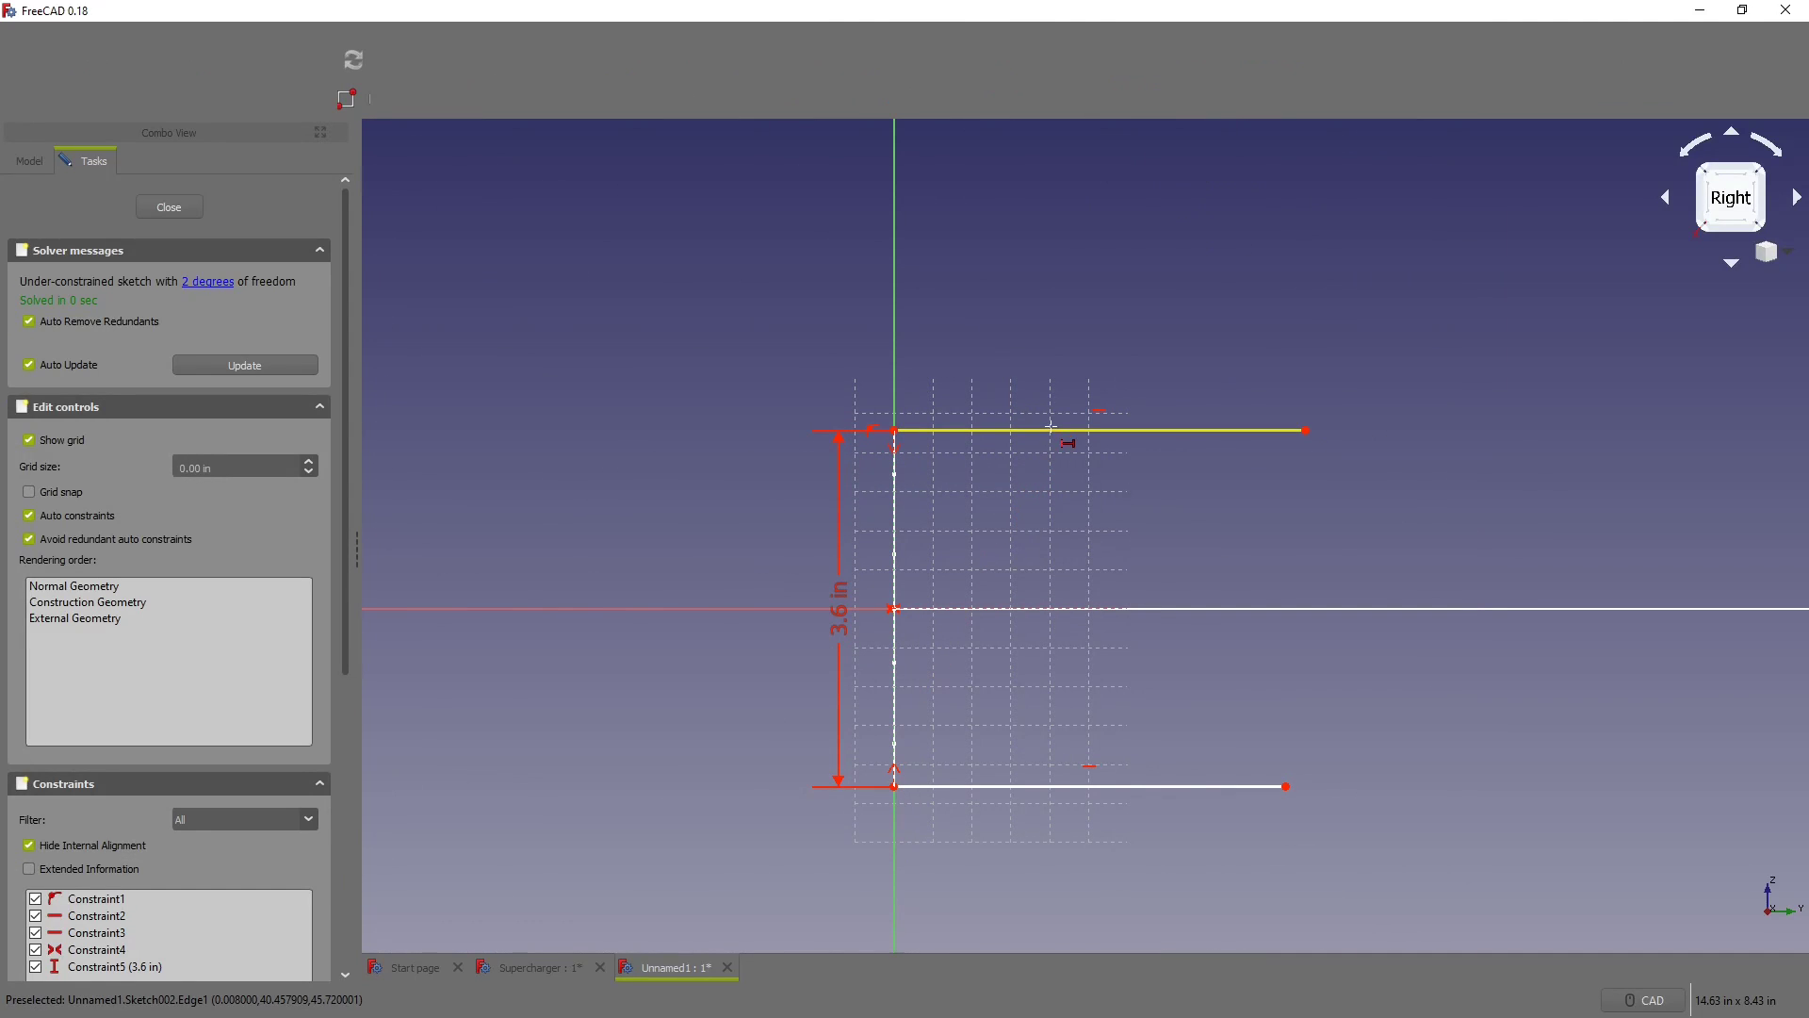
right_click(1063, 445)
Step: Give the top line a length of 14 in
click(1076, 435)
text(l)
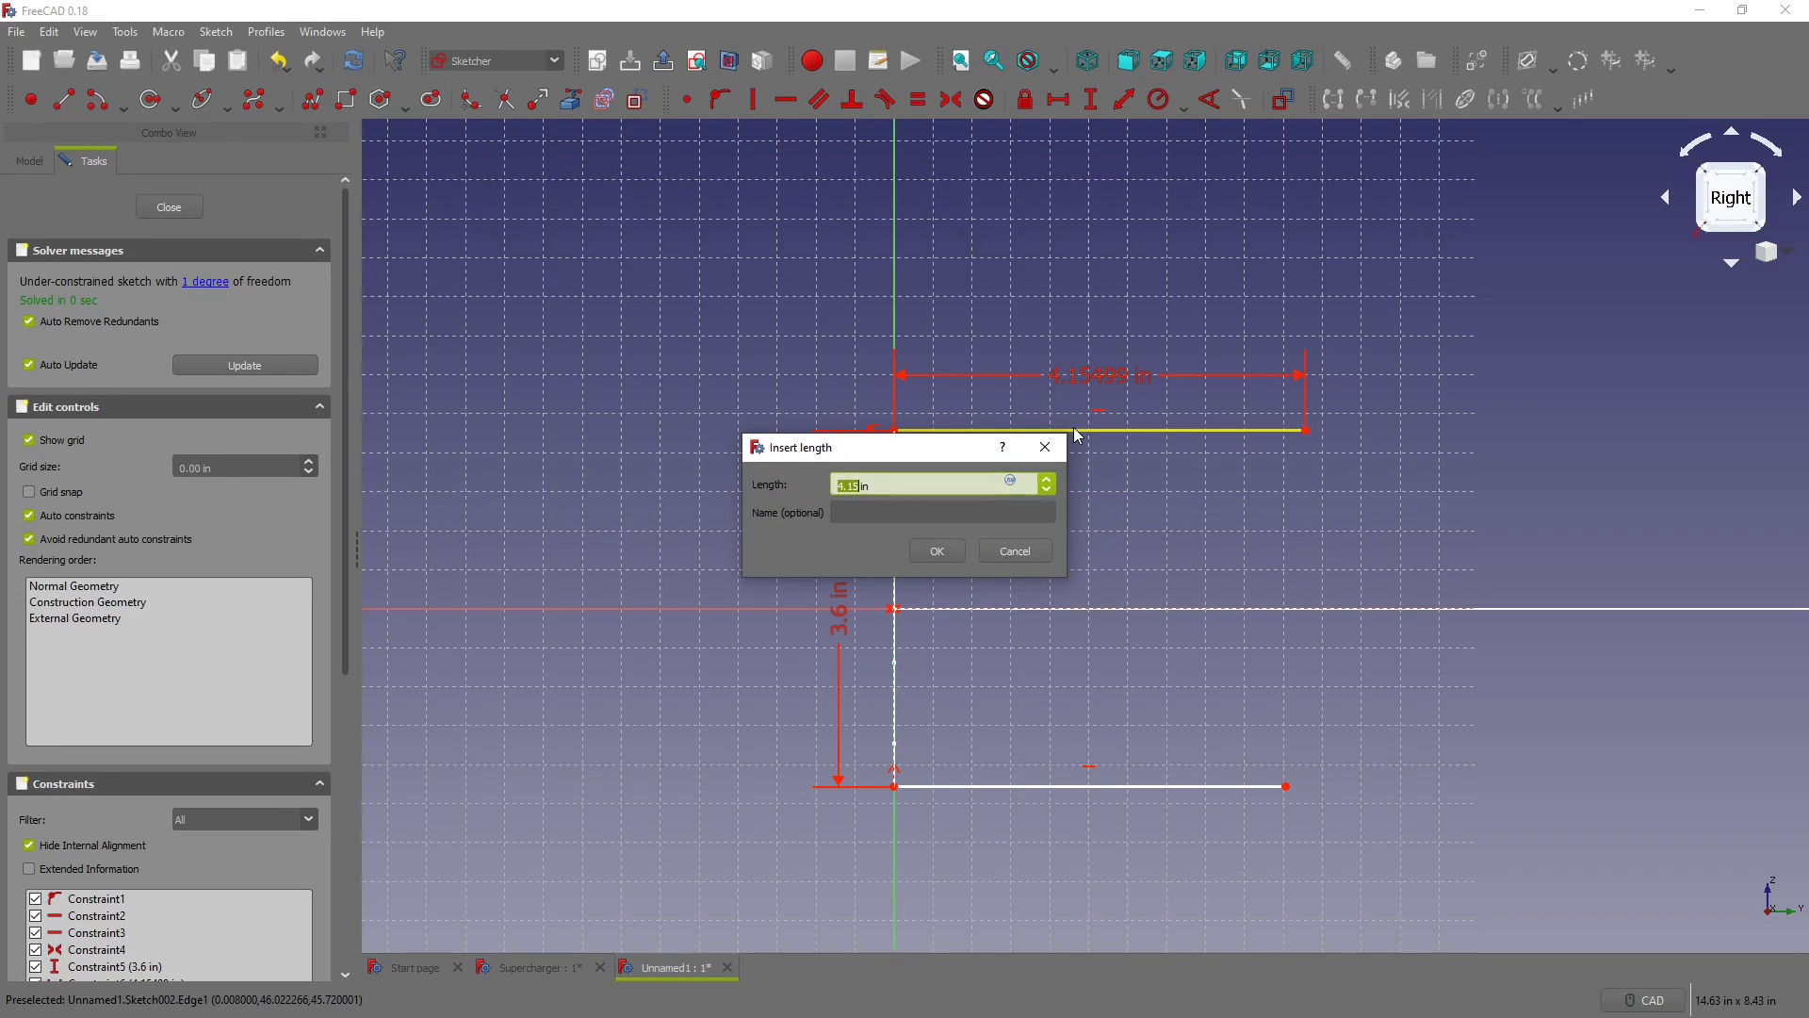
text(14)
key(Return)
key(l)
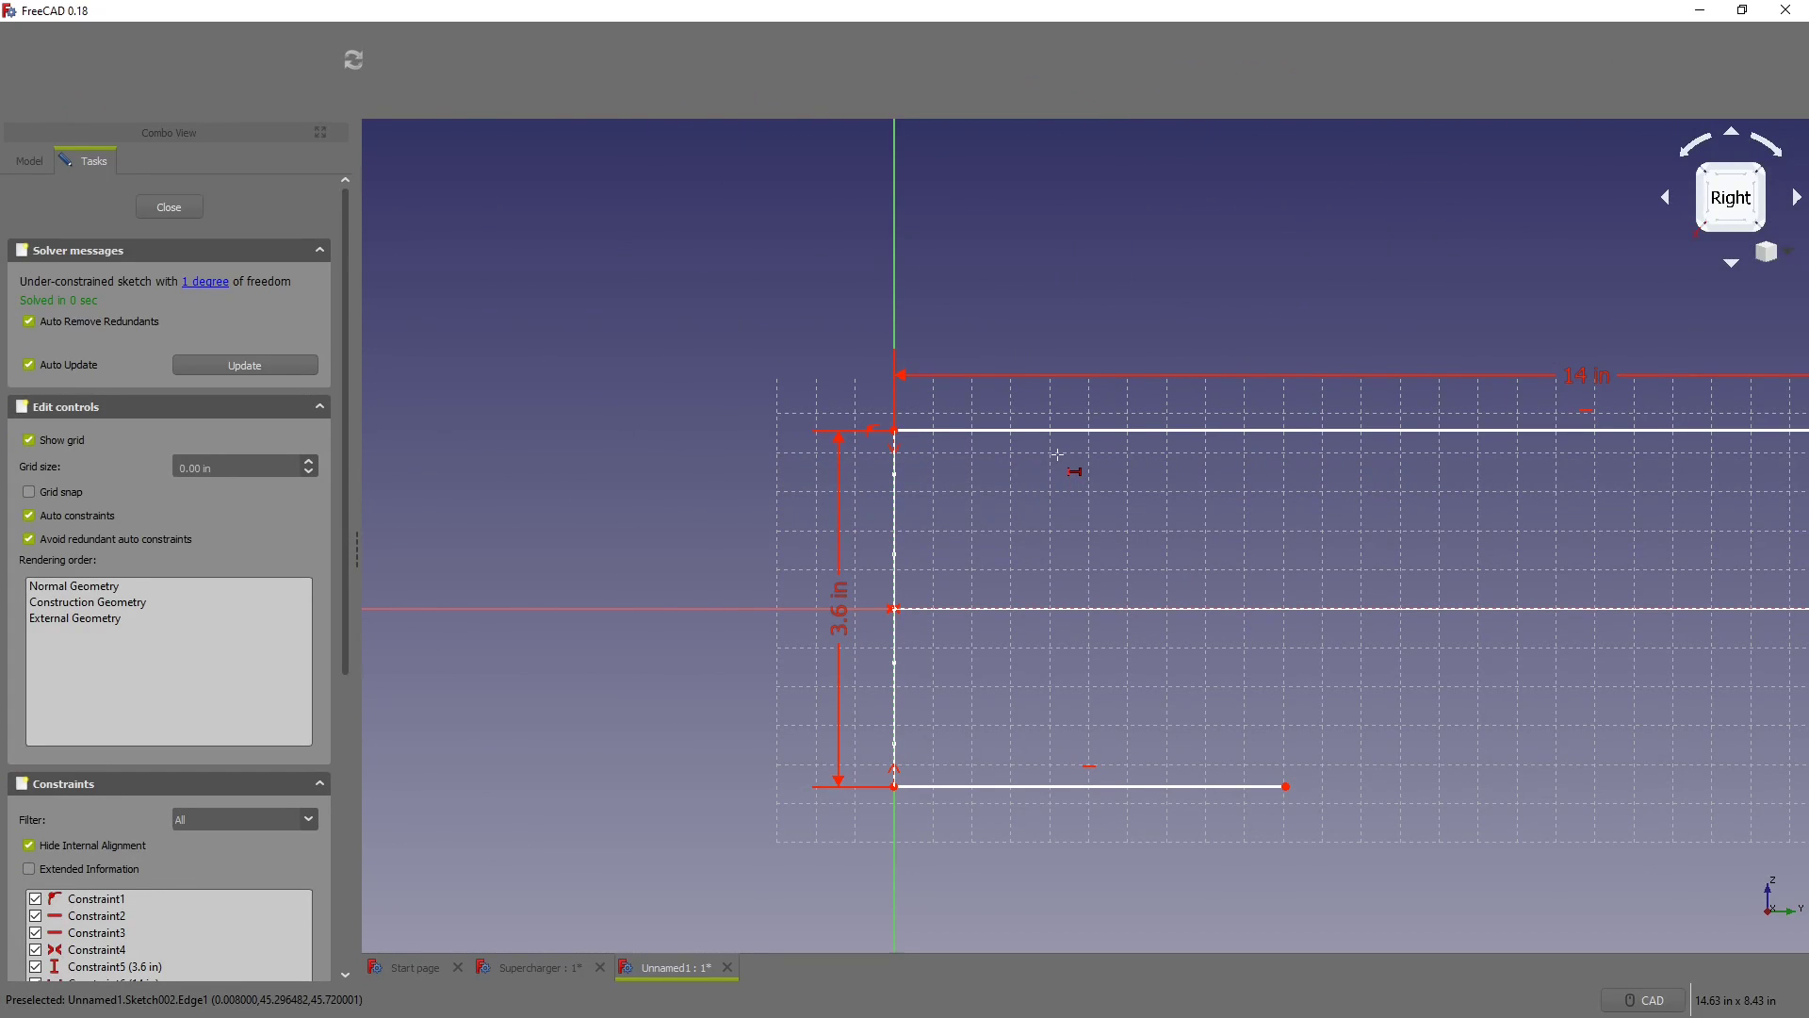
Step: Make the bottom line equal to the top line and close Sketch002
key(e)
click(1071, 432)
click(1050, 787)
click(179, 206)
mouse_move(820, 634)
middle_down()
mouse_move(950, 688)
mouse_move(1175, 659)
mouse_move(1445, 707)
mouse_move(1562, 766)
mouse_move(1551, 743)
middle_up()
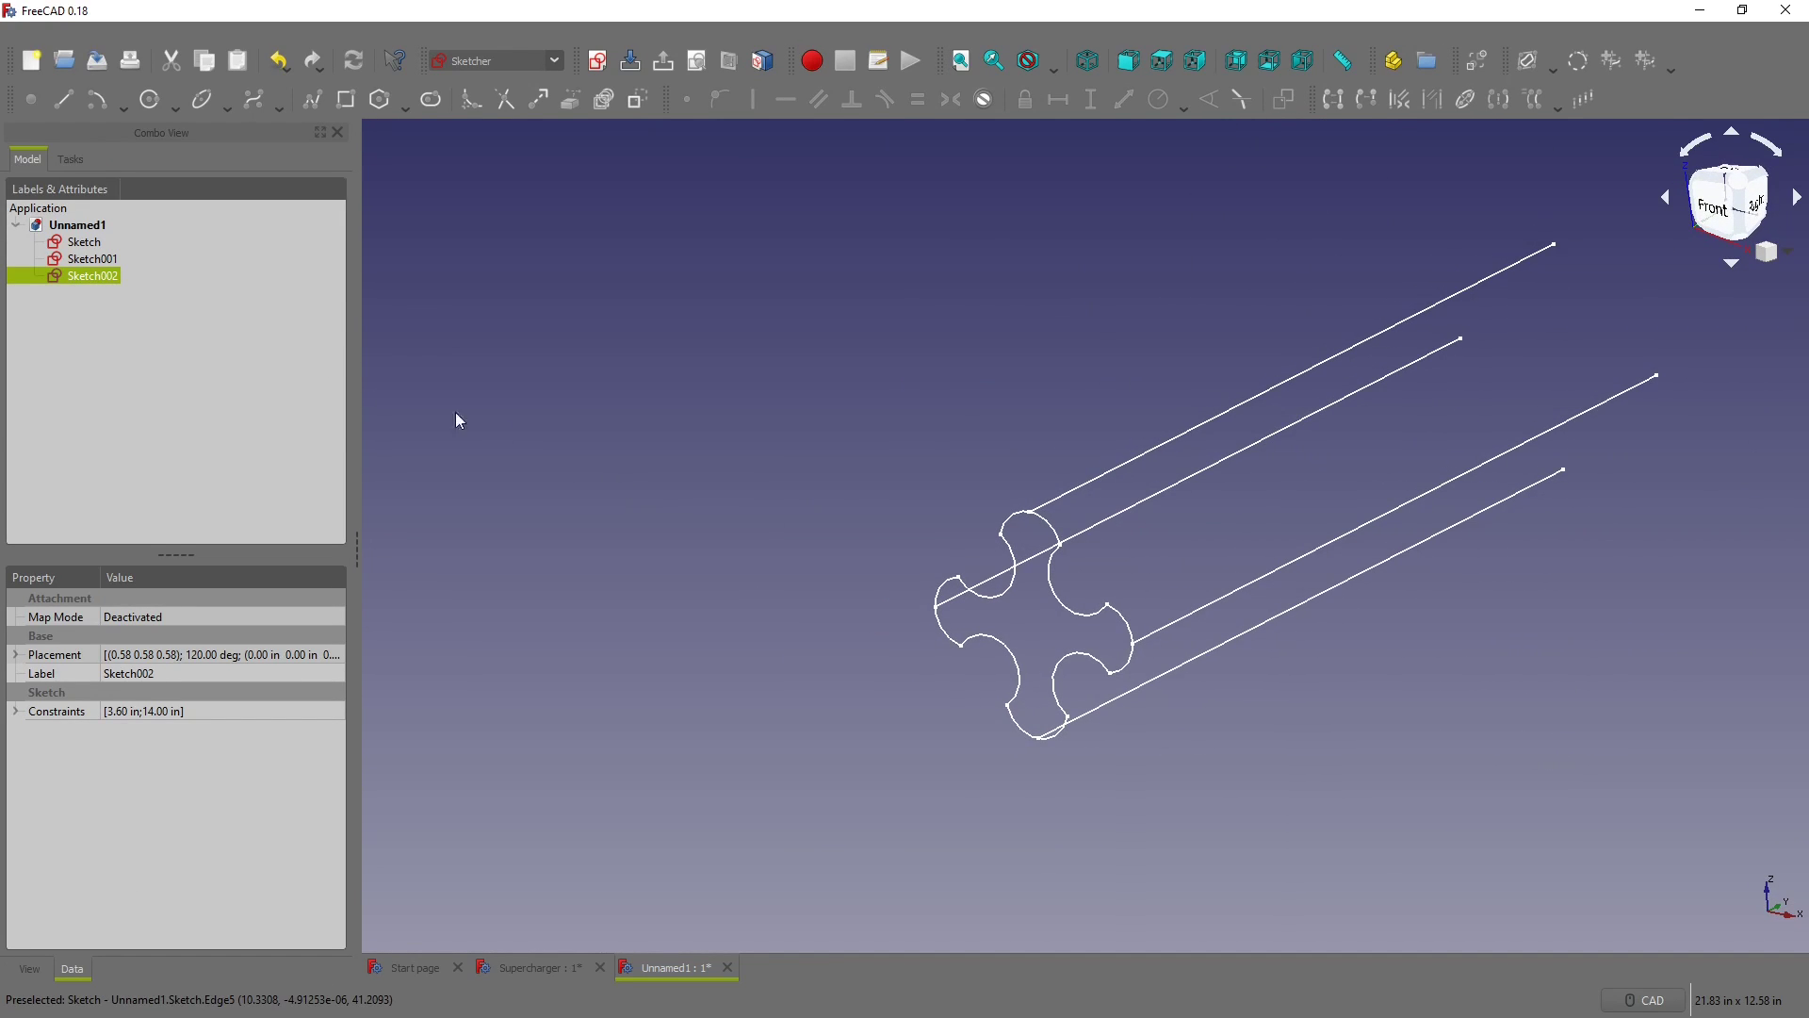
Step: Select Sketch, Sketch001 and Sketch002 and build a Curved Array from them
click(85, 242)
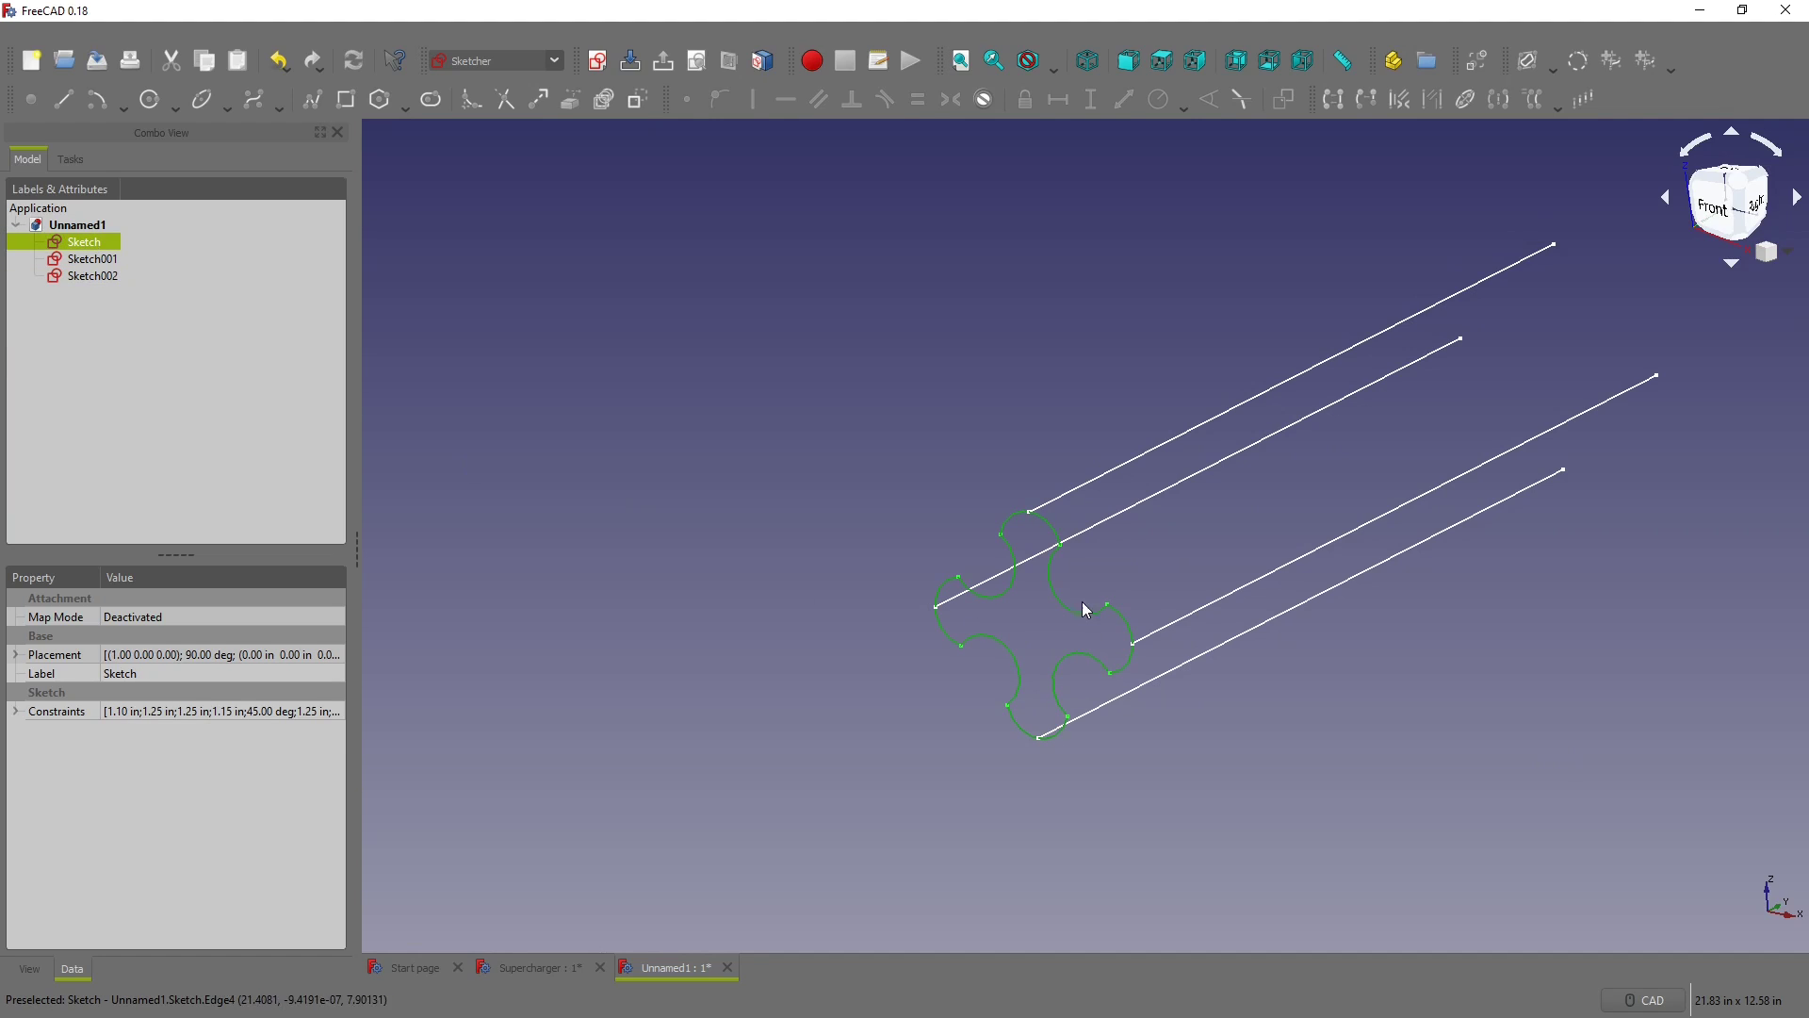
ctrl+click(113, 264)
ctrl+click(111, 278)
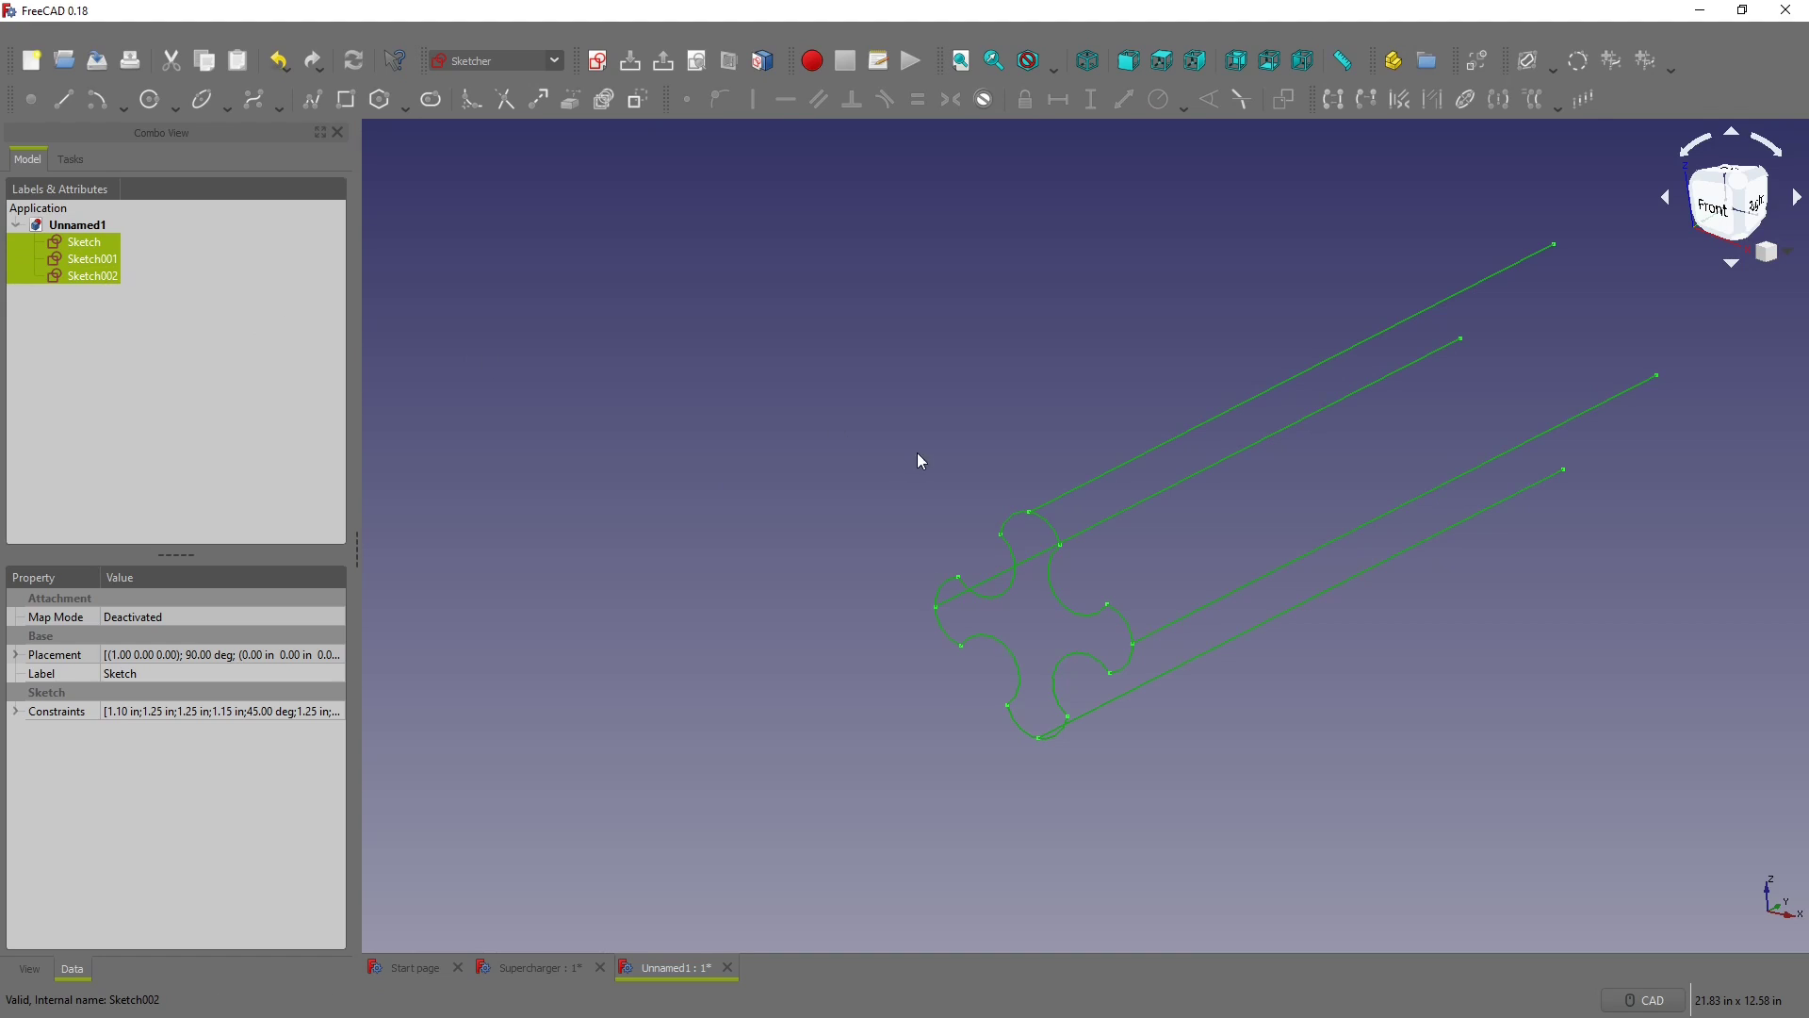
click(555, 60)
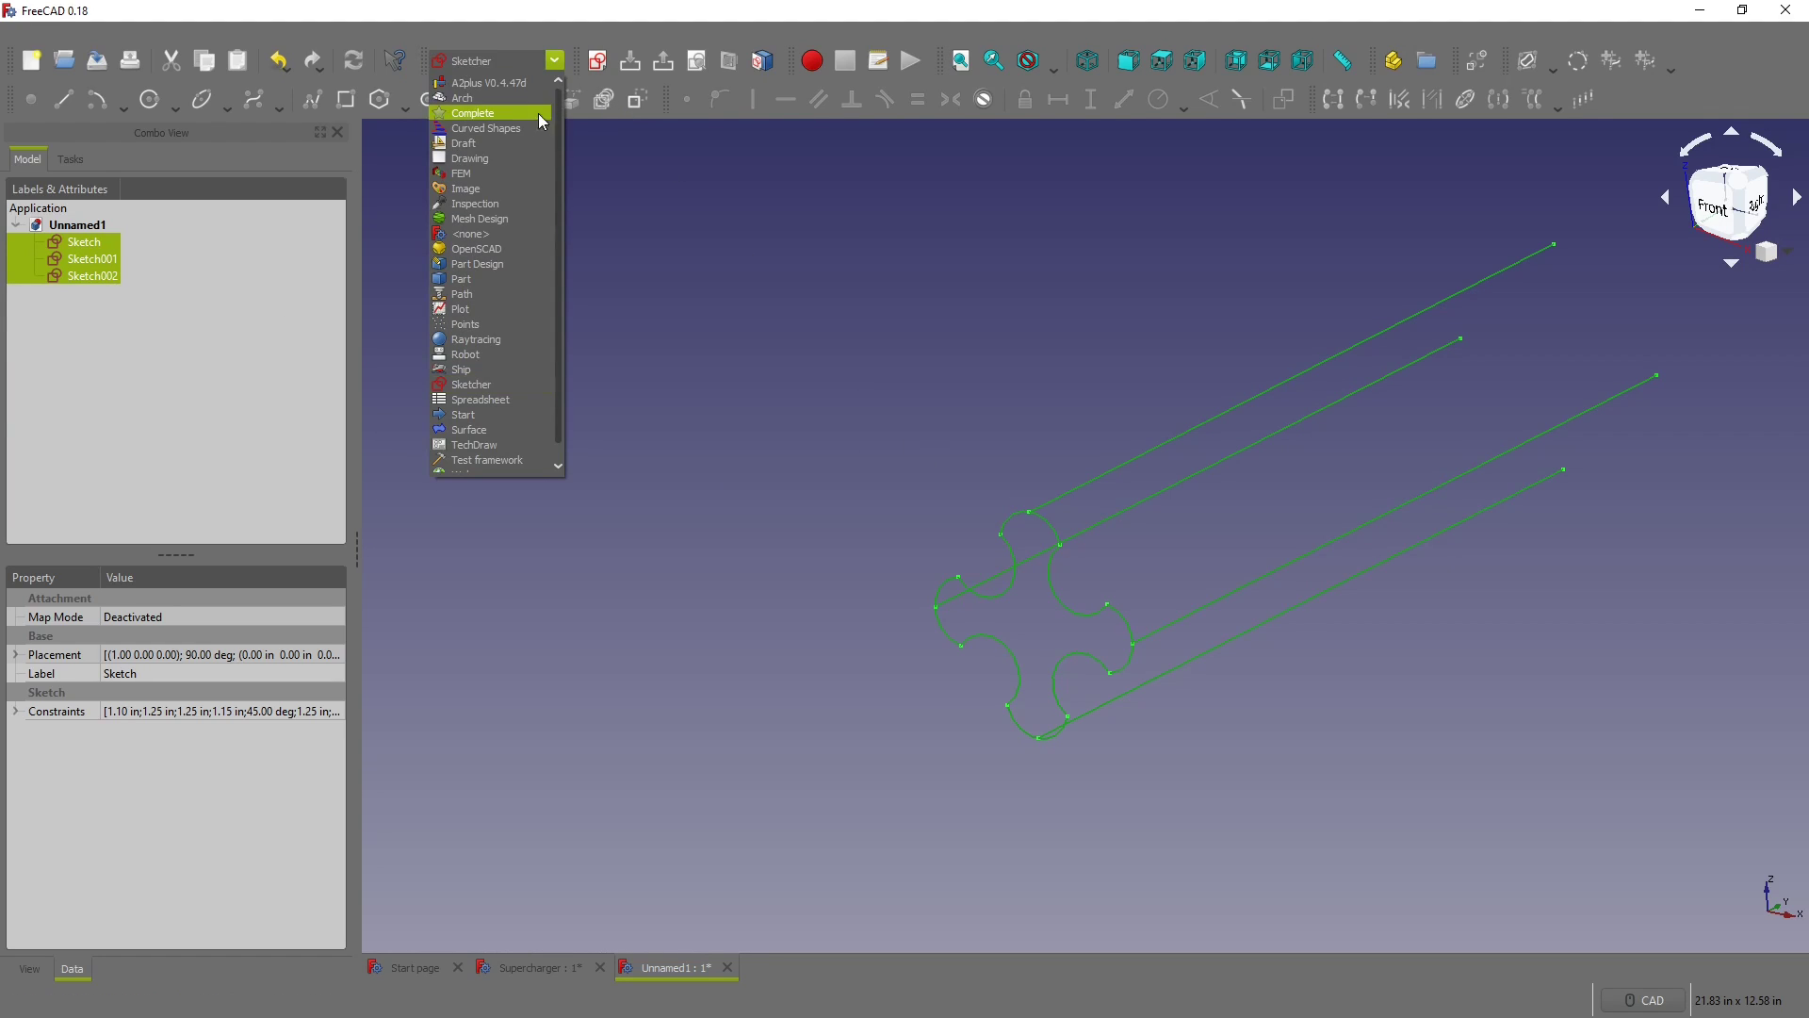
click(475, 129)
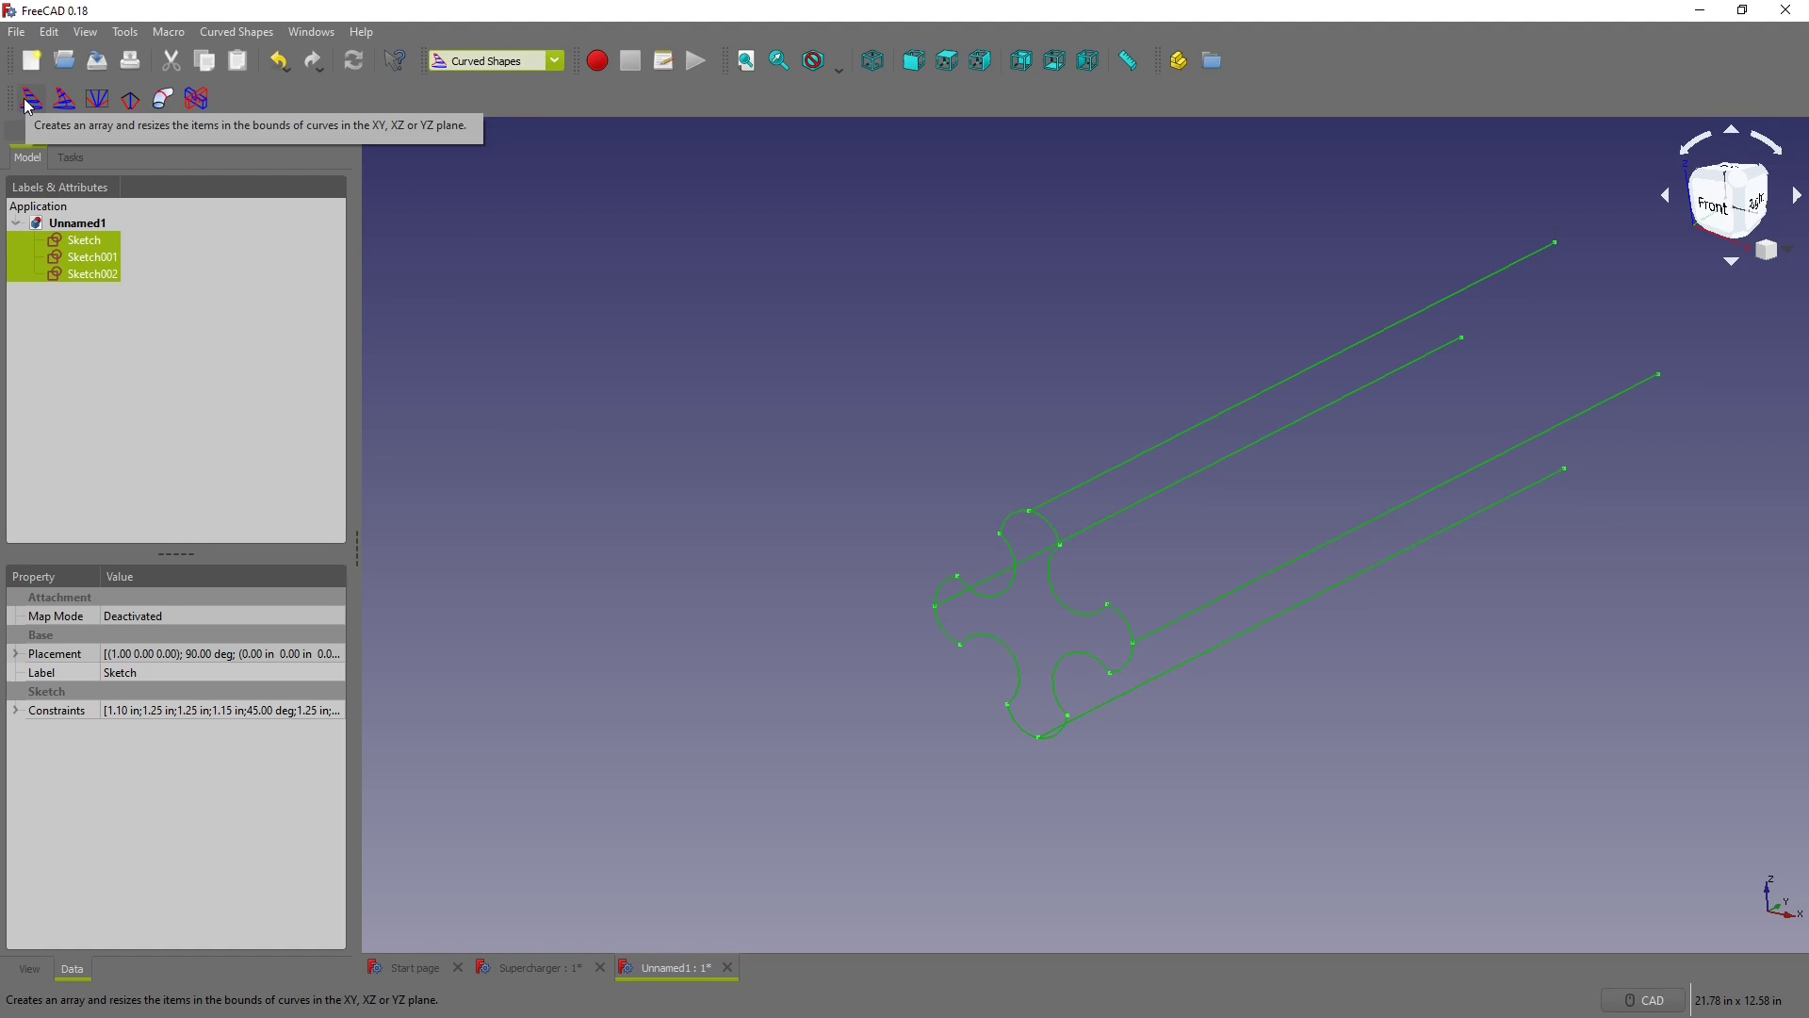
click(29, 102)
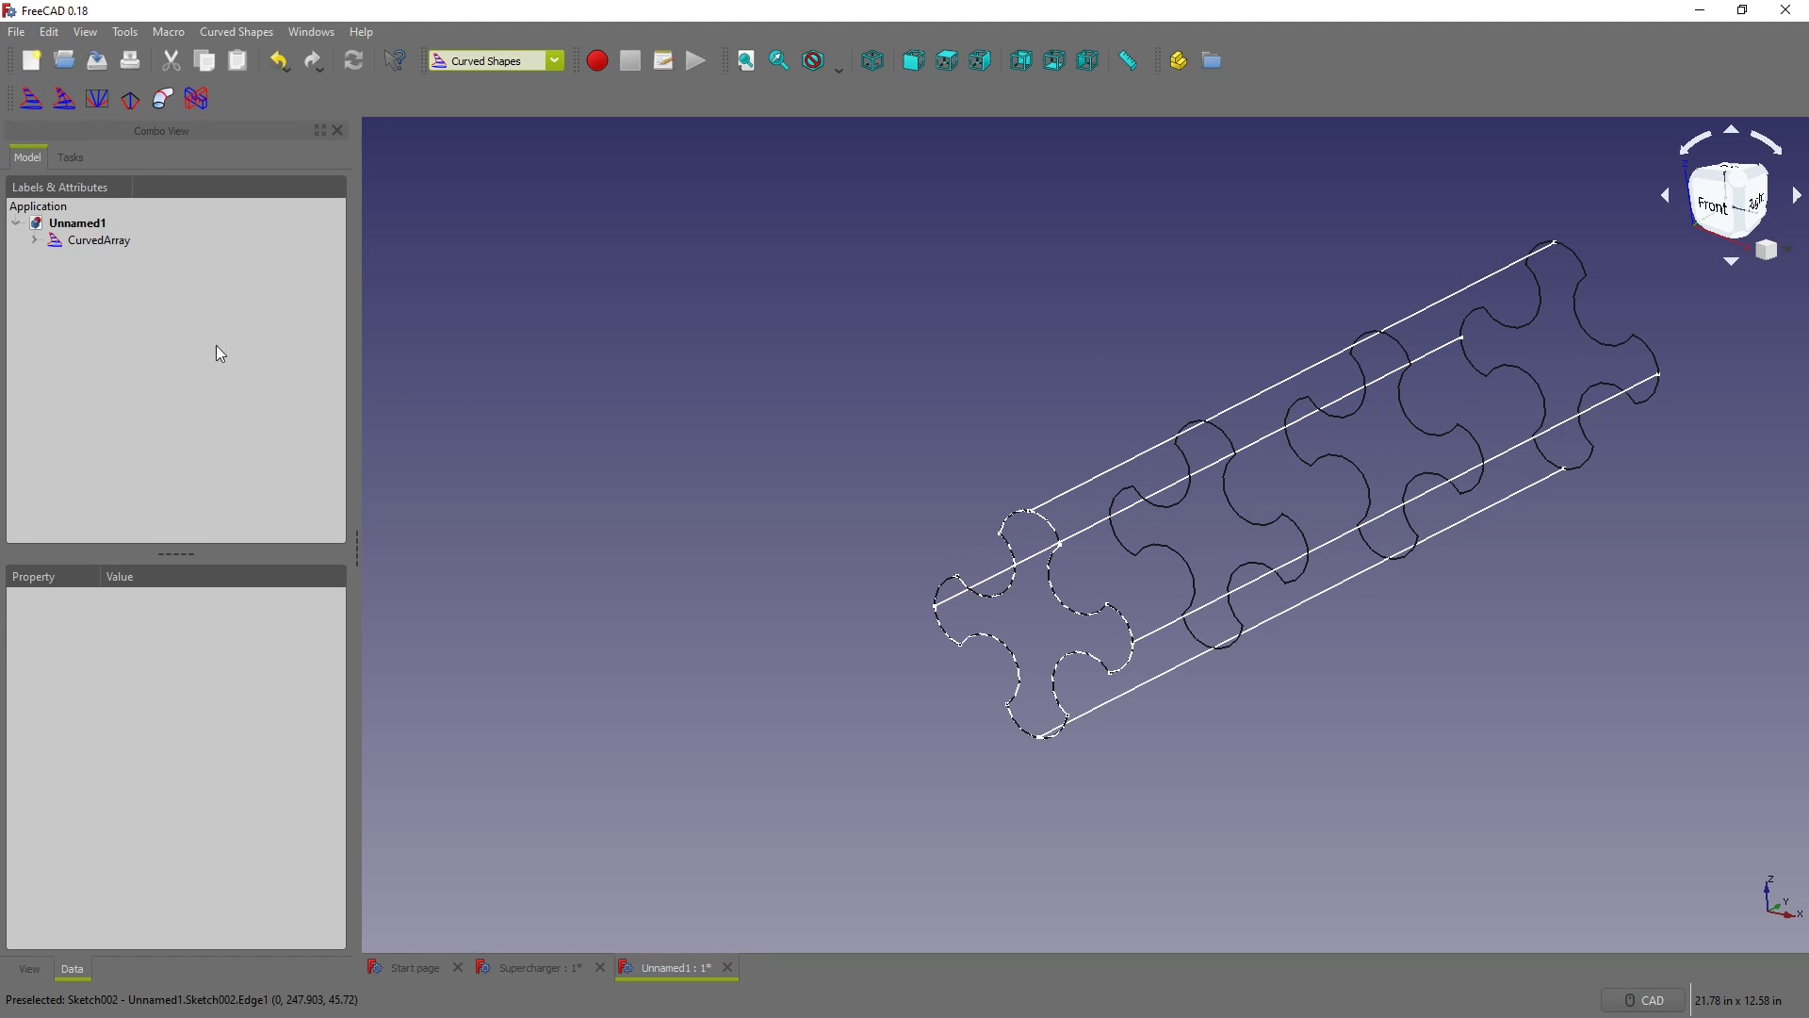
Step: Set the CurvedArray's Solid property to true
click(54, 241)
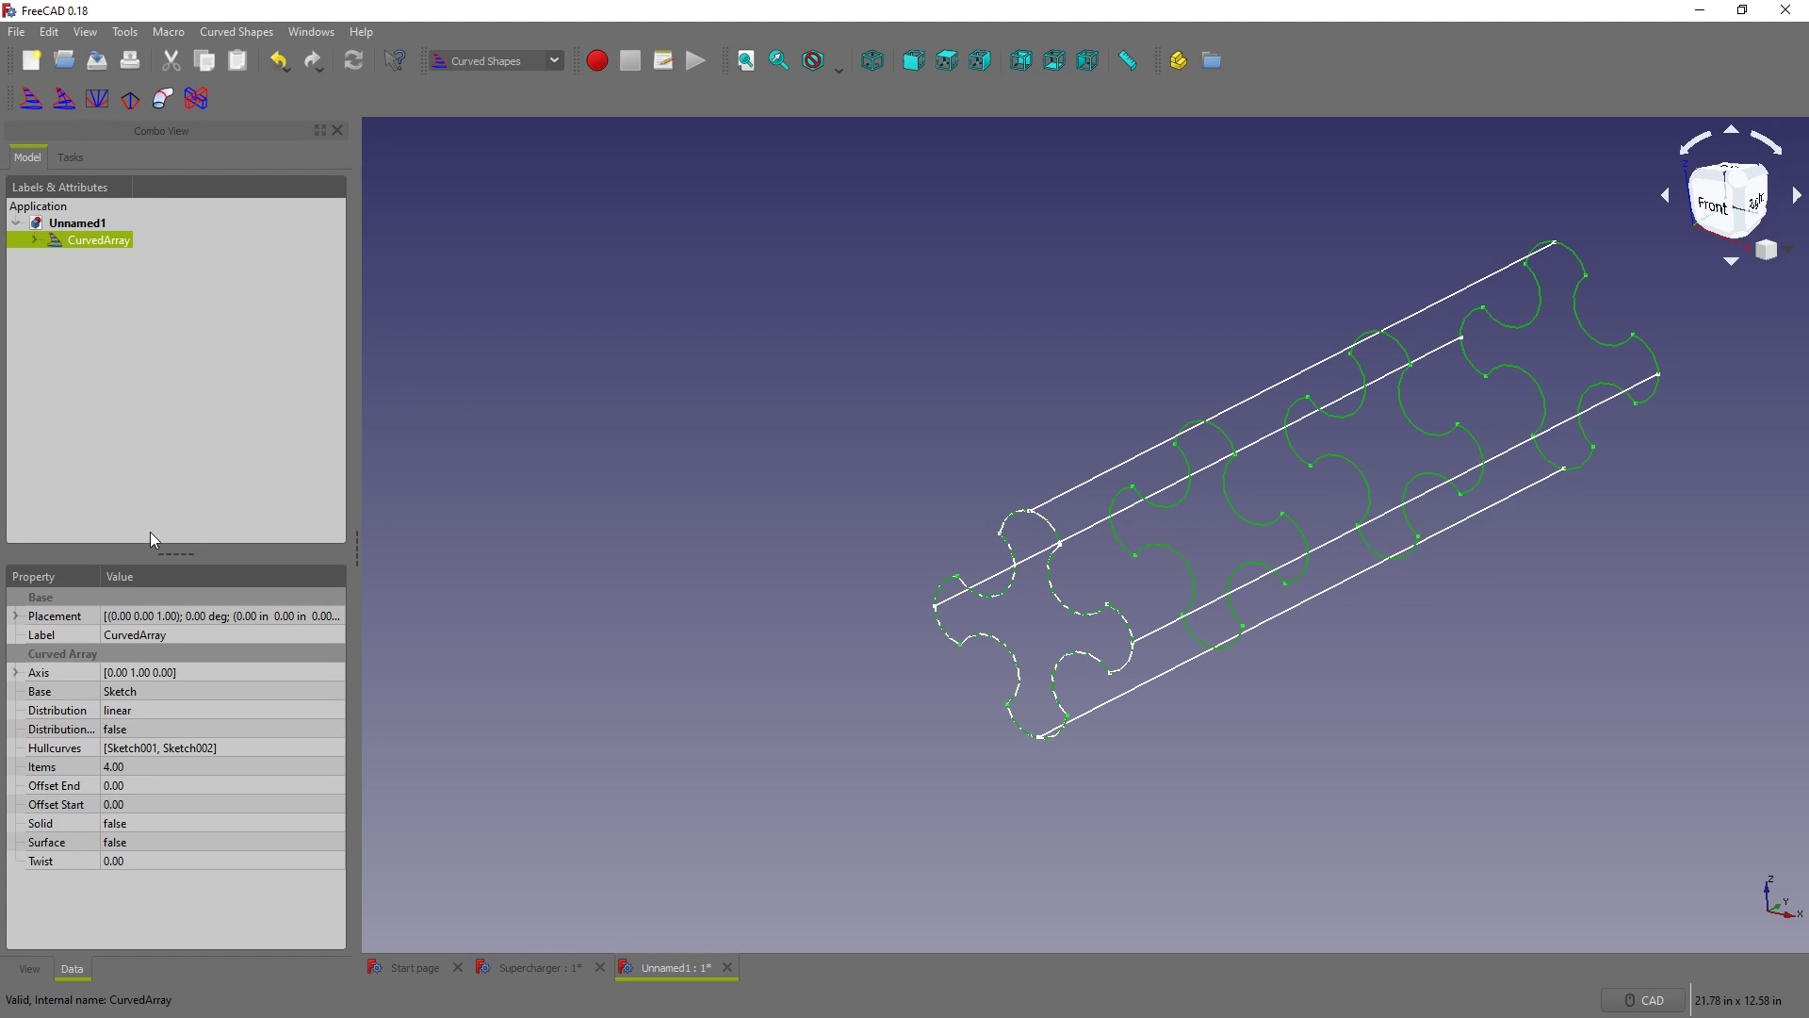
click(109, 827)
click(115, 826)
click(124, 855)
click(562, 796)
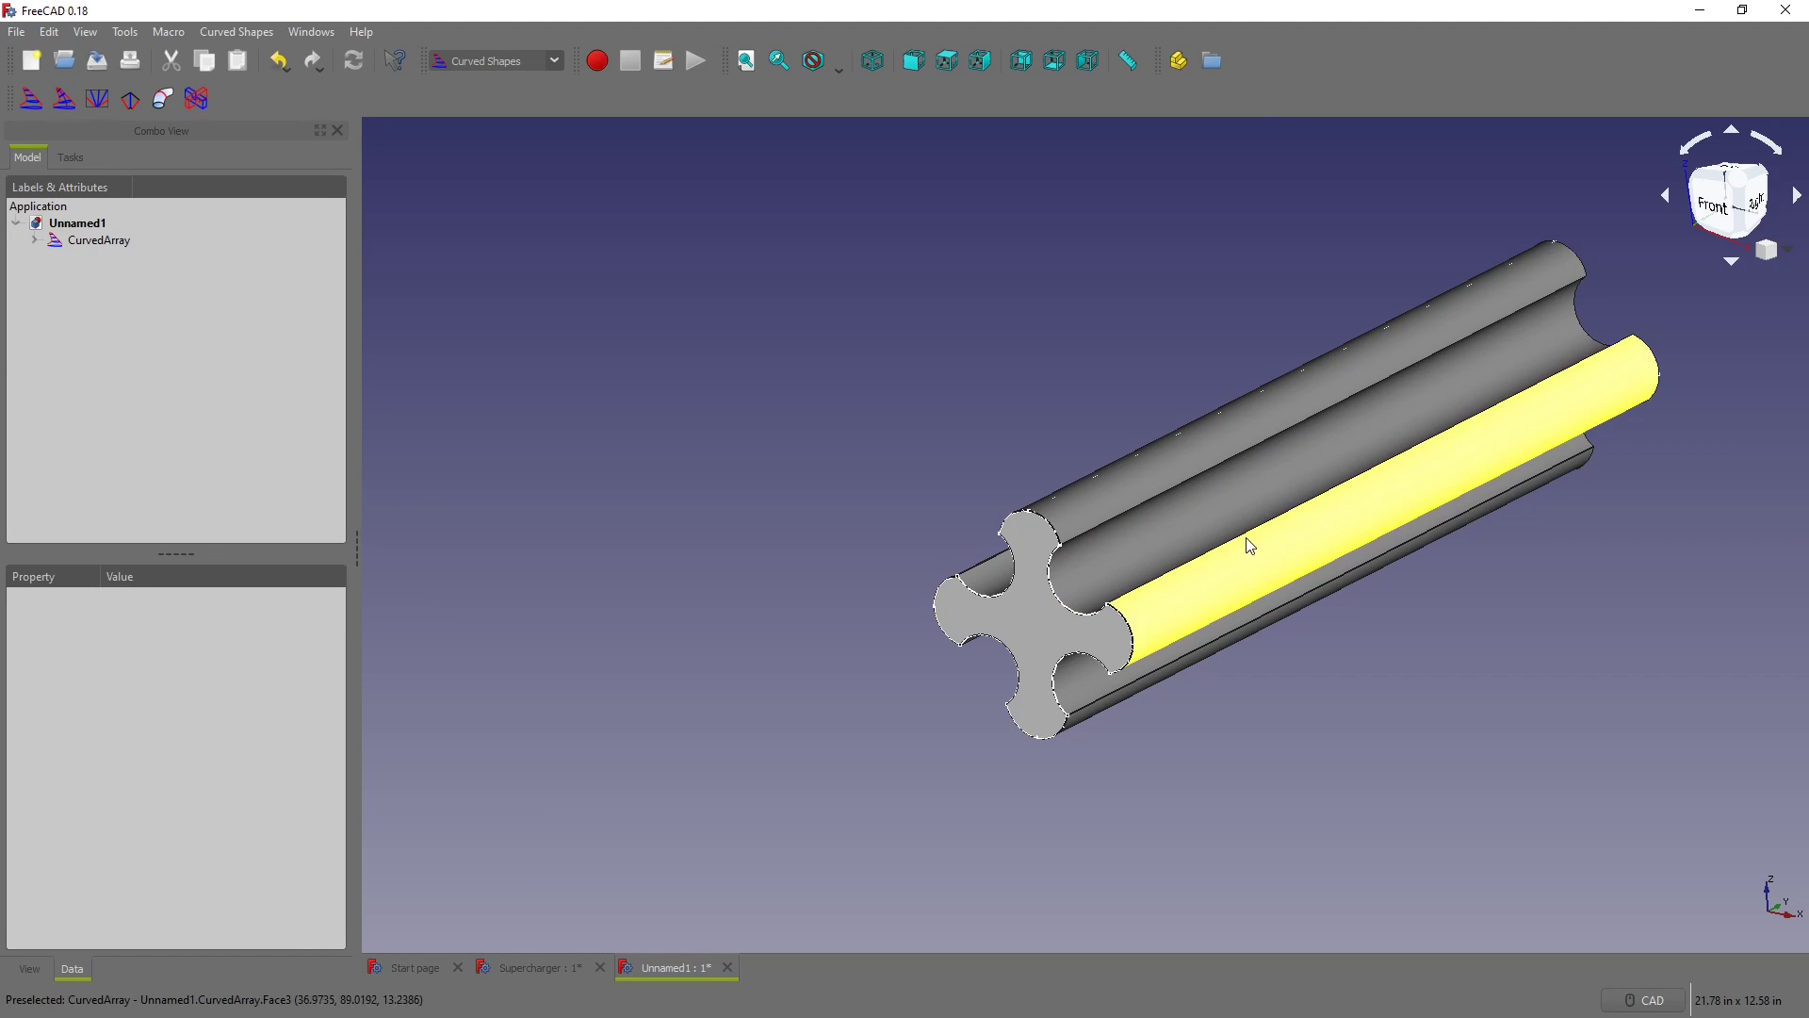
Step: Set the CurvedArray's Twist to 100 and orbit to inspect the twisted rotor
click(92, 241)
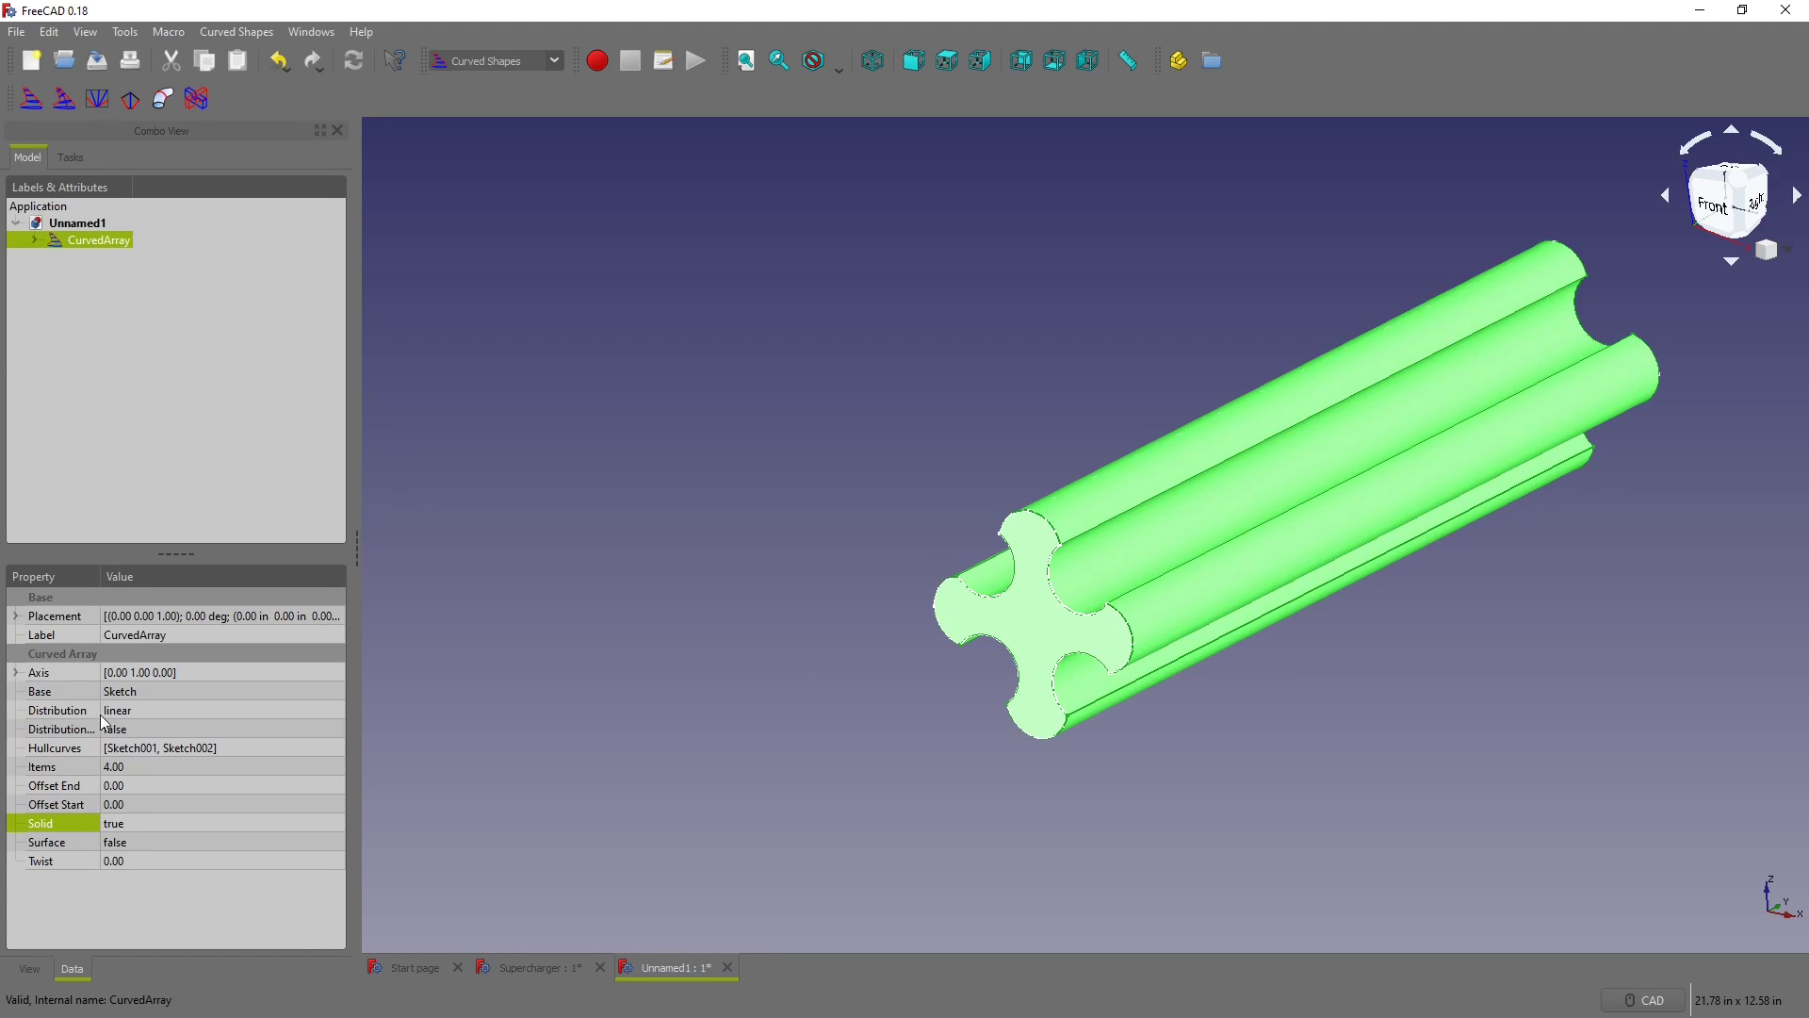
click(118, 861)
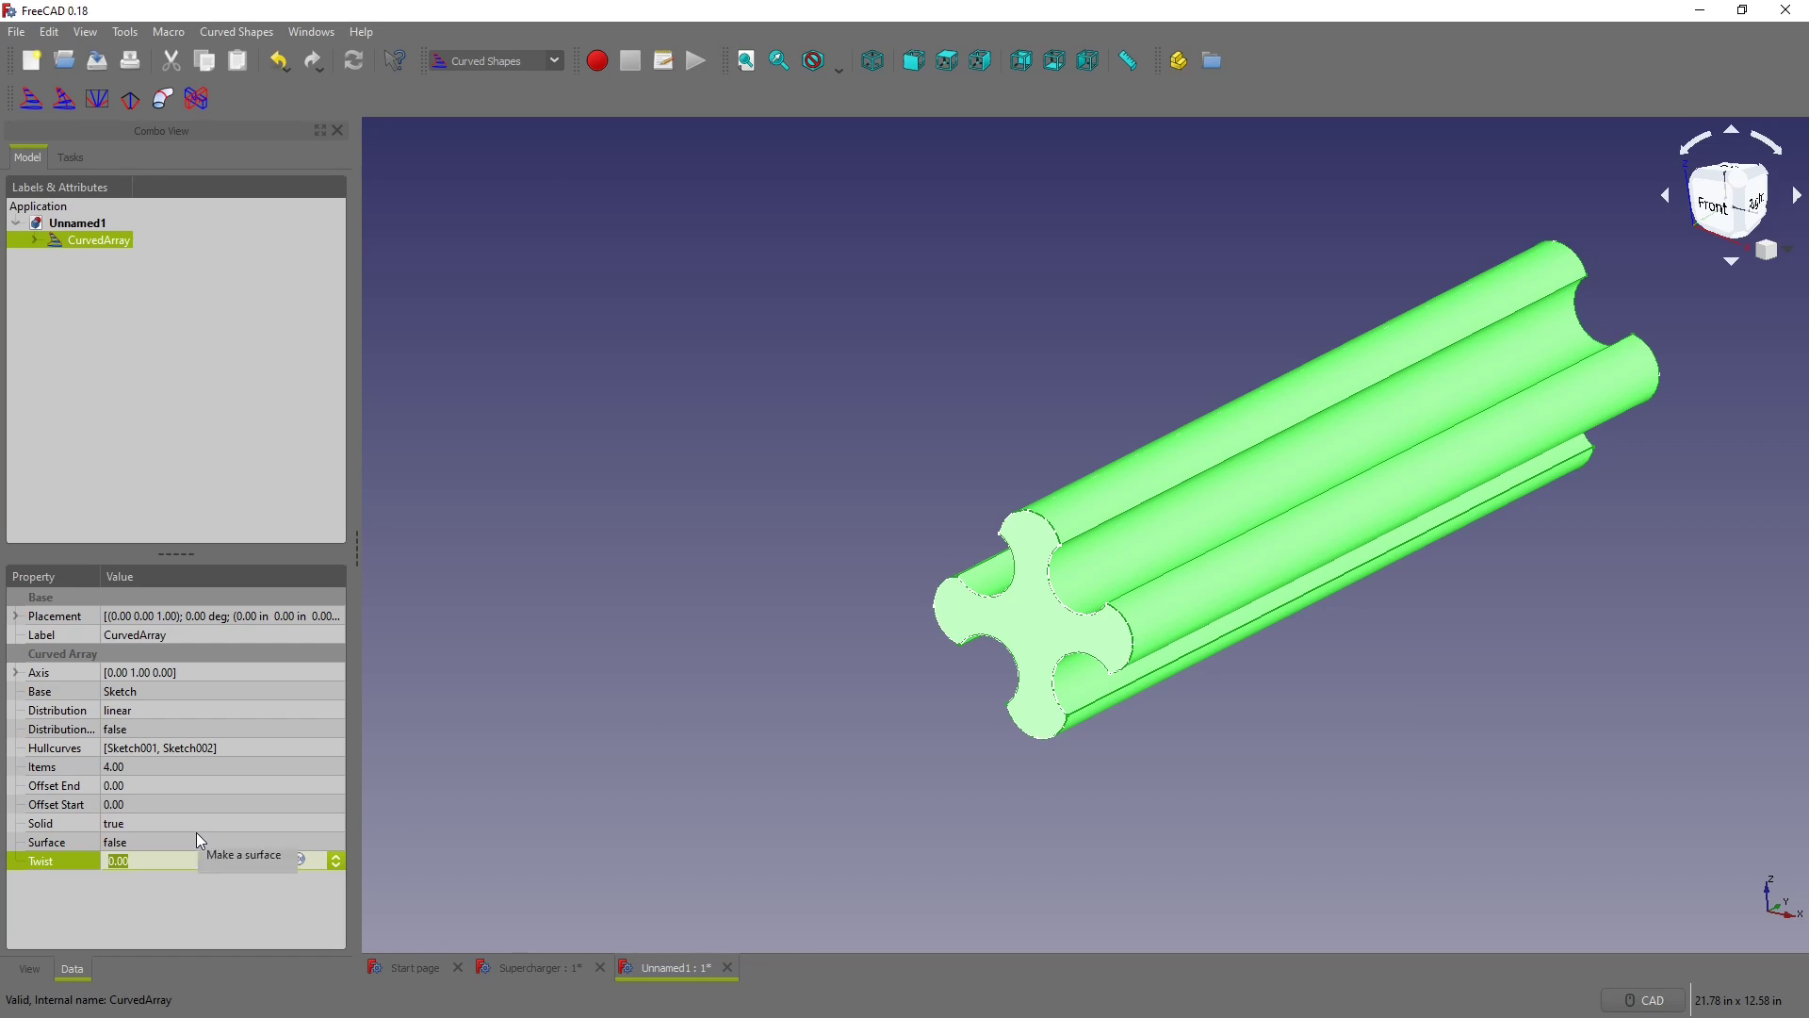
text(100)
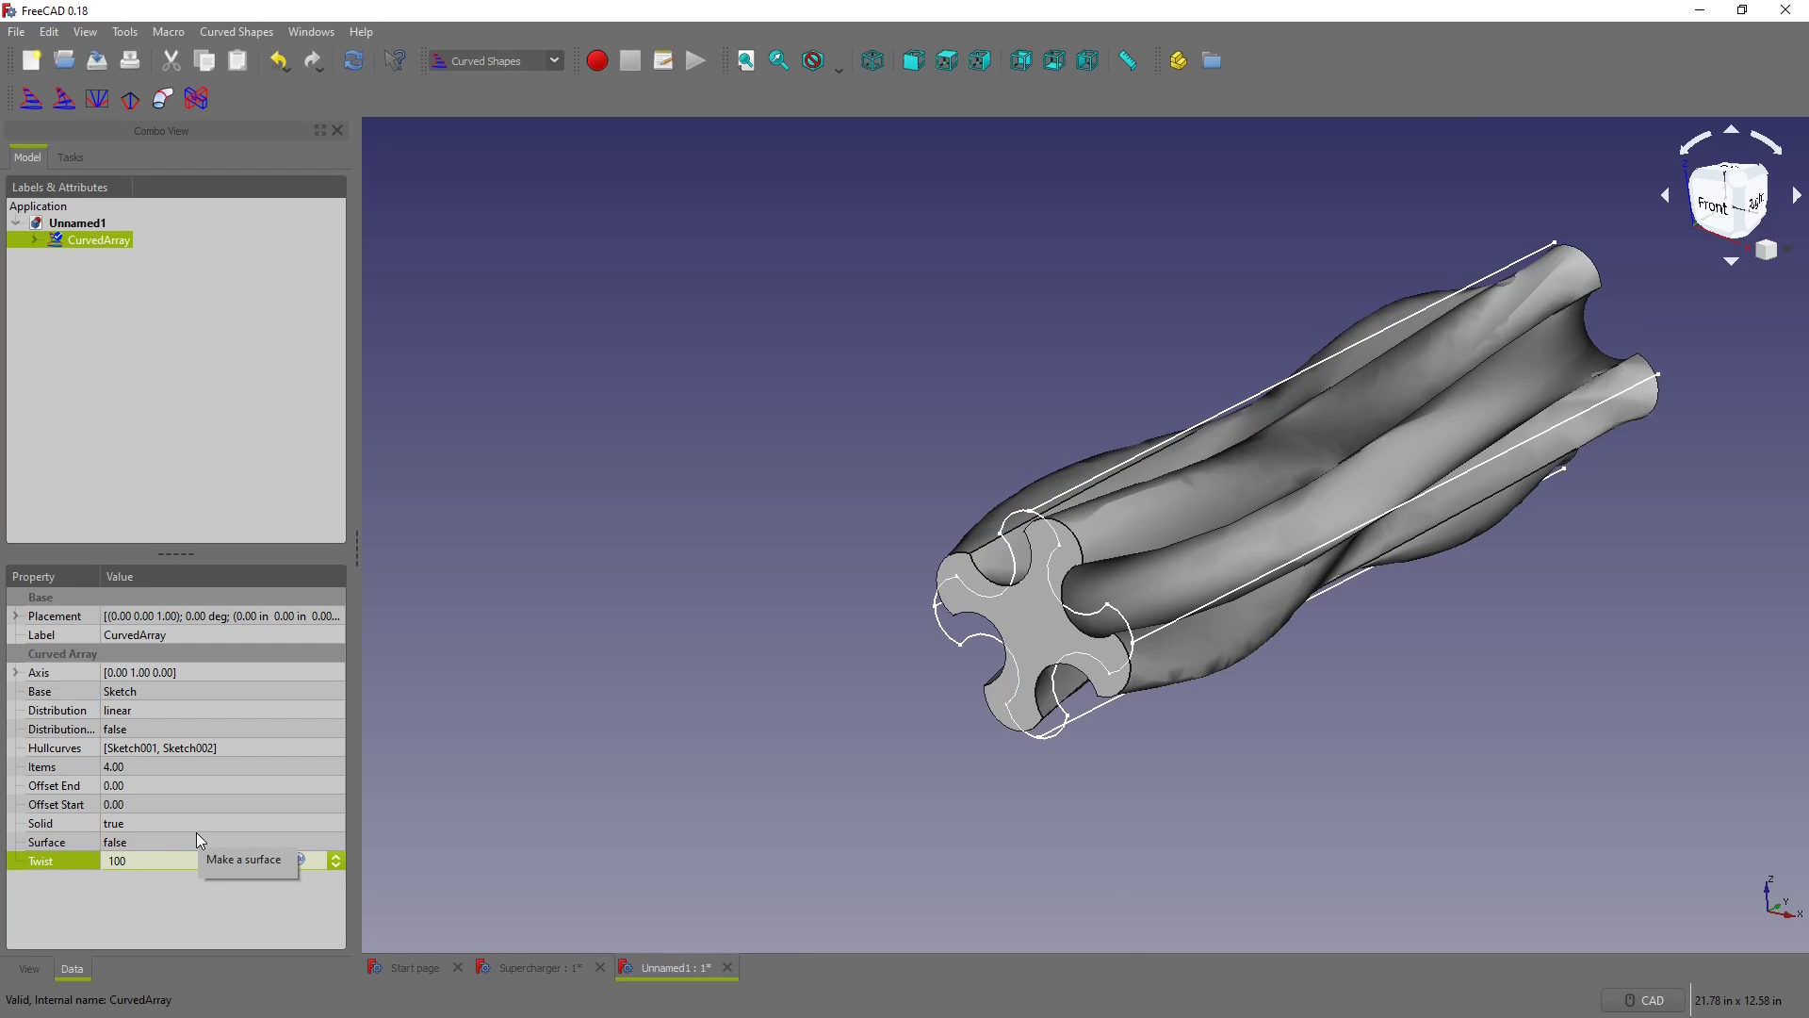
click(450, 780)
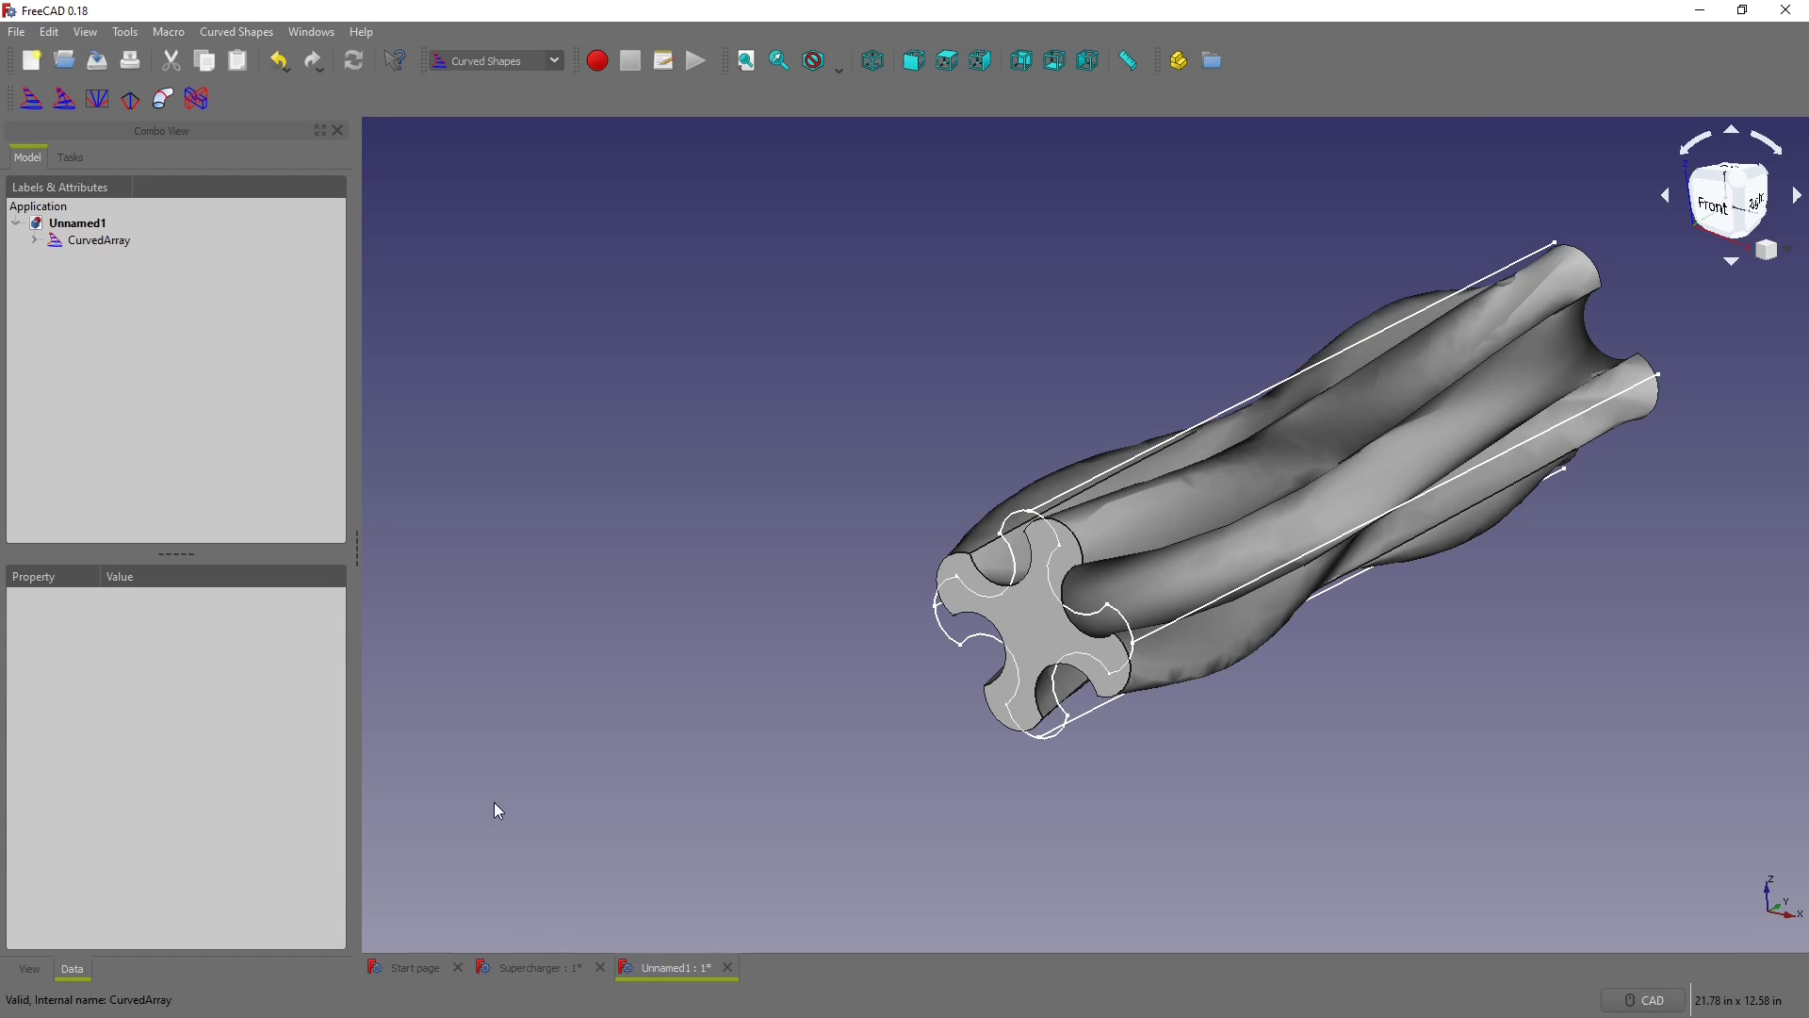
middle_drag(833, 756, 734, 753)
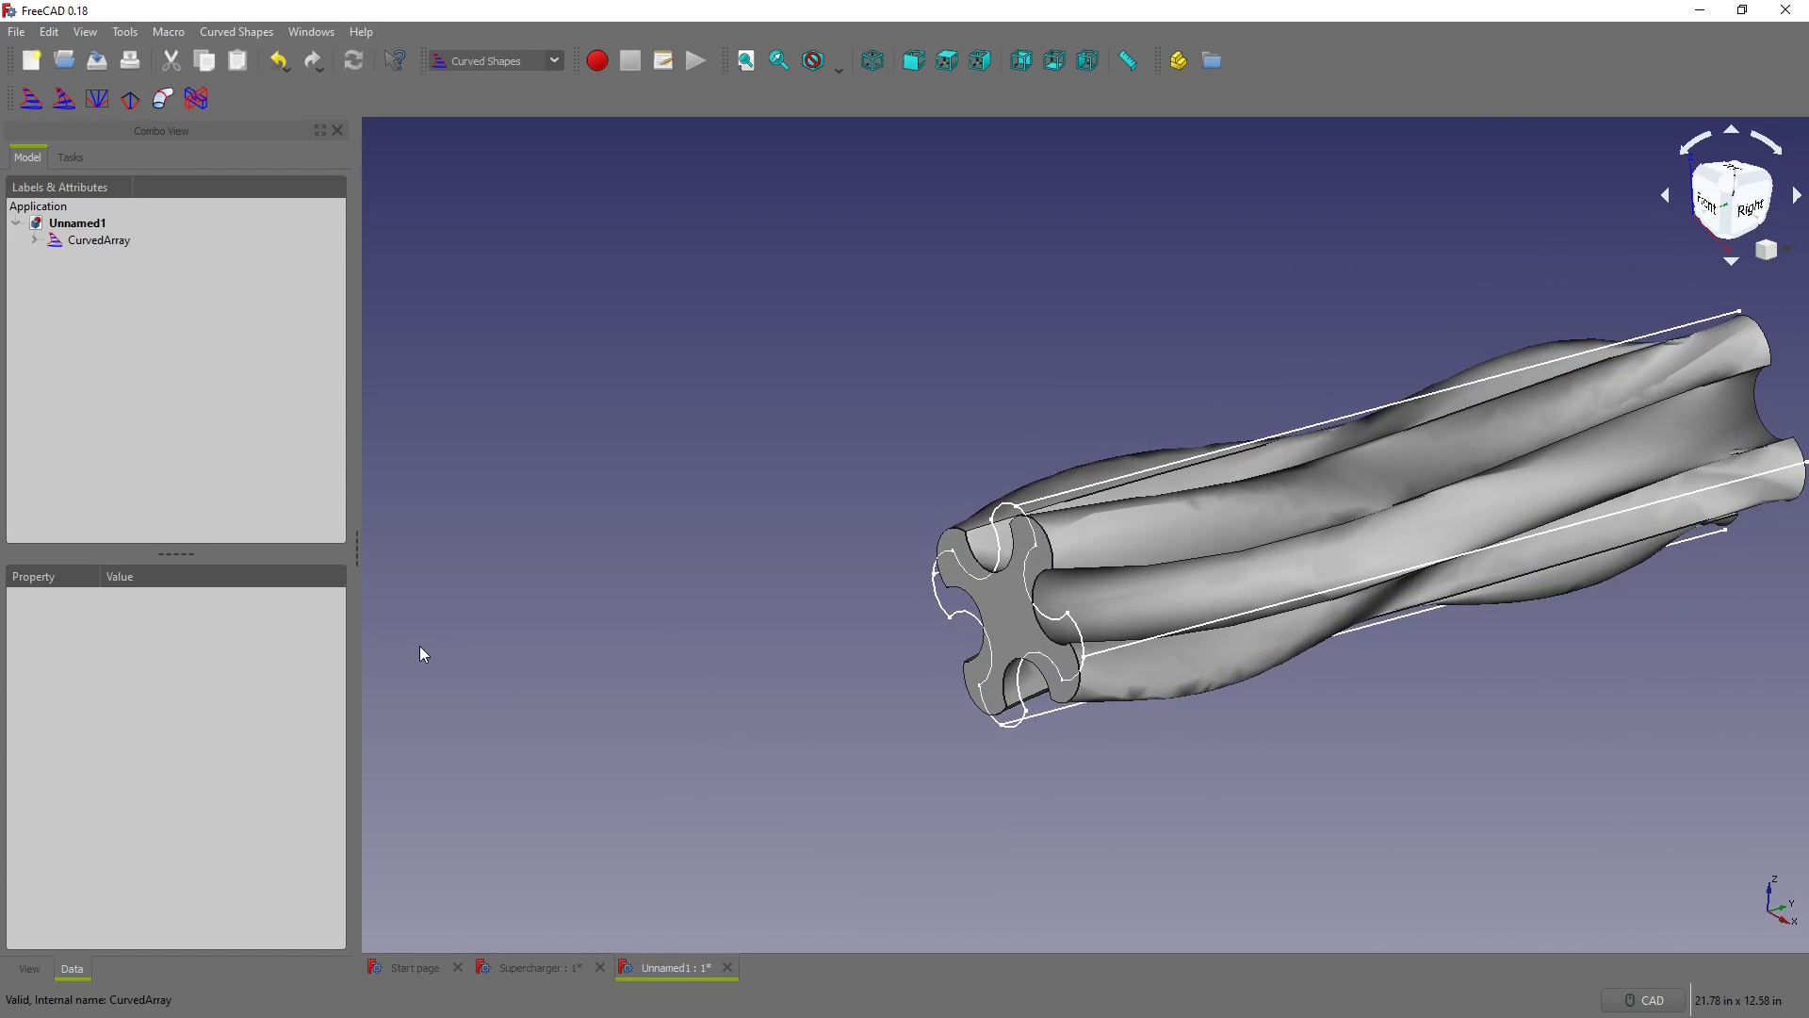
click(85, 241)
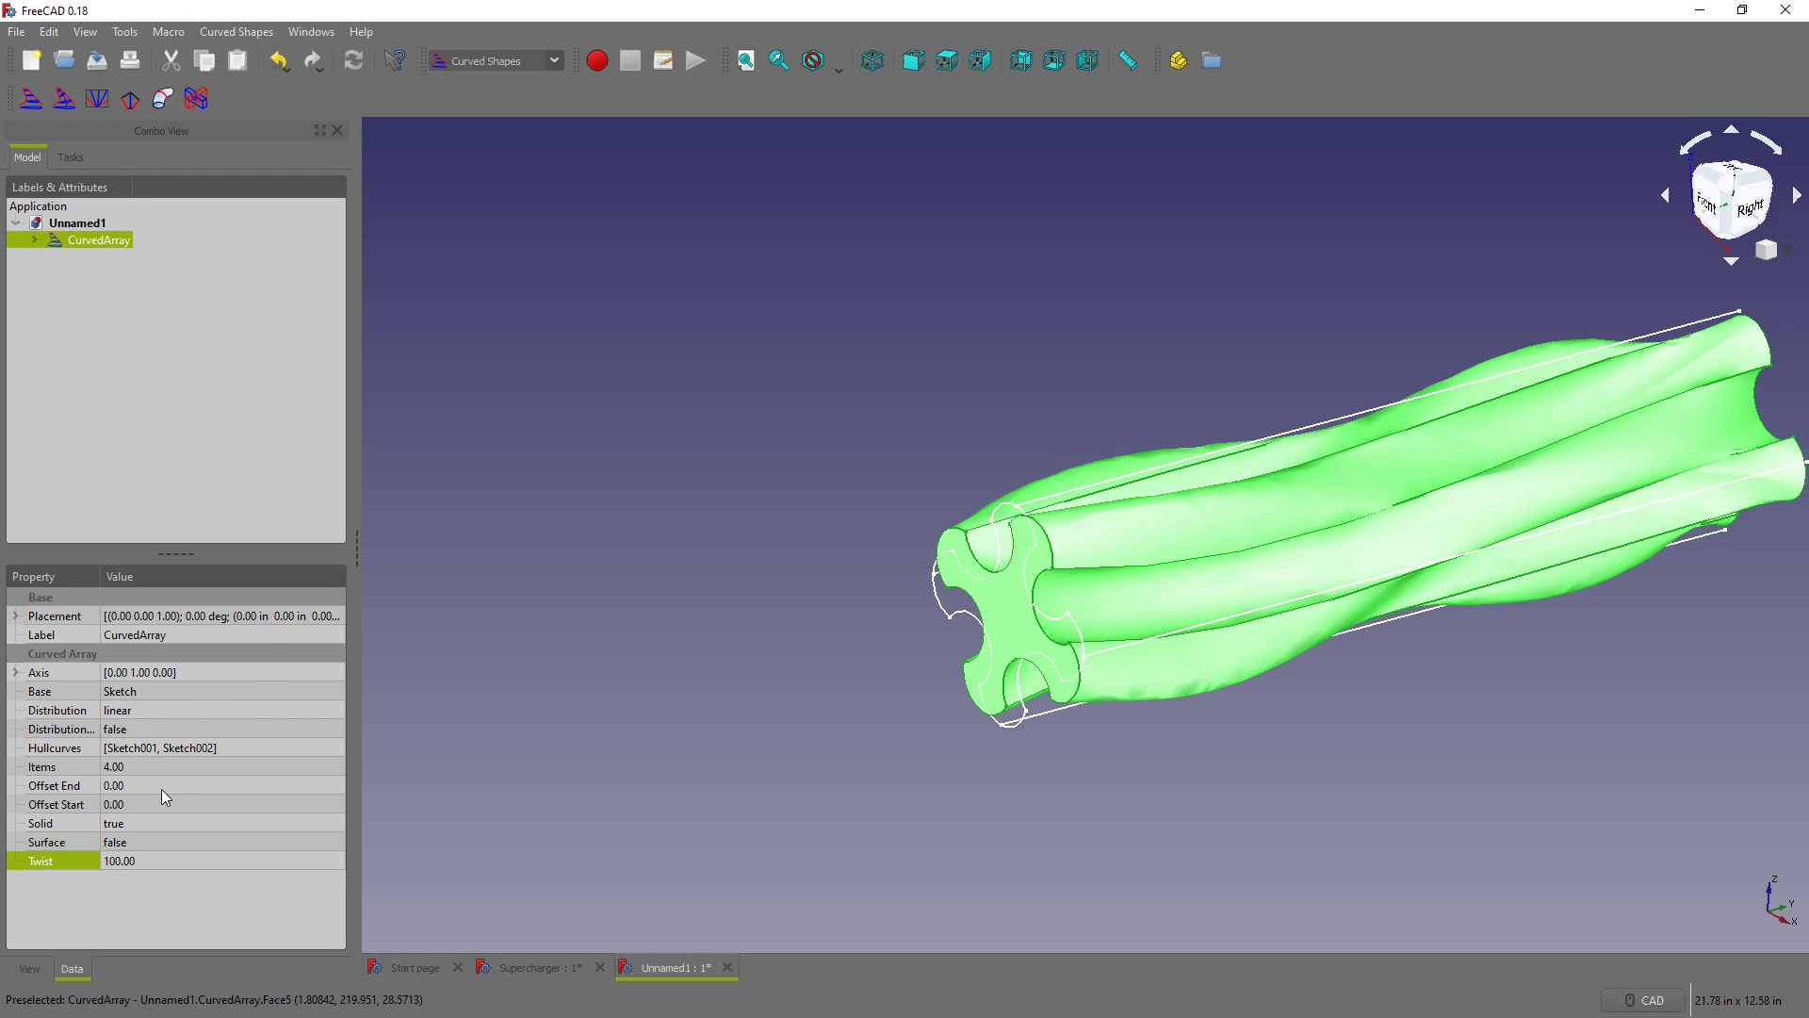
Step: Change the CurvedArray's Items count from 4 to 50
click(140, 767)
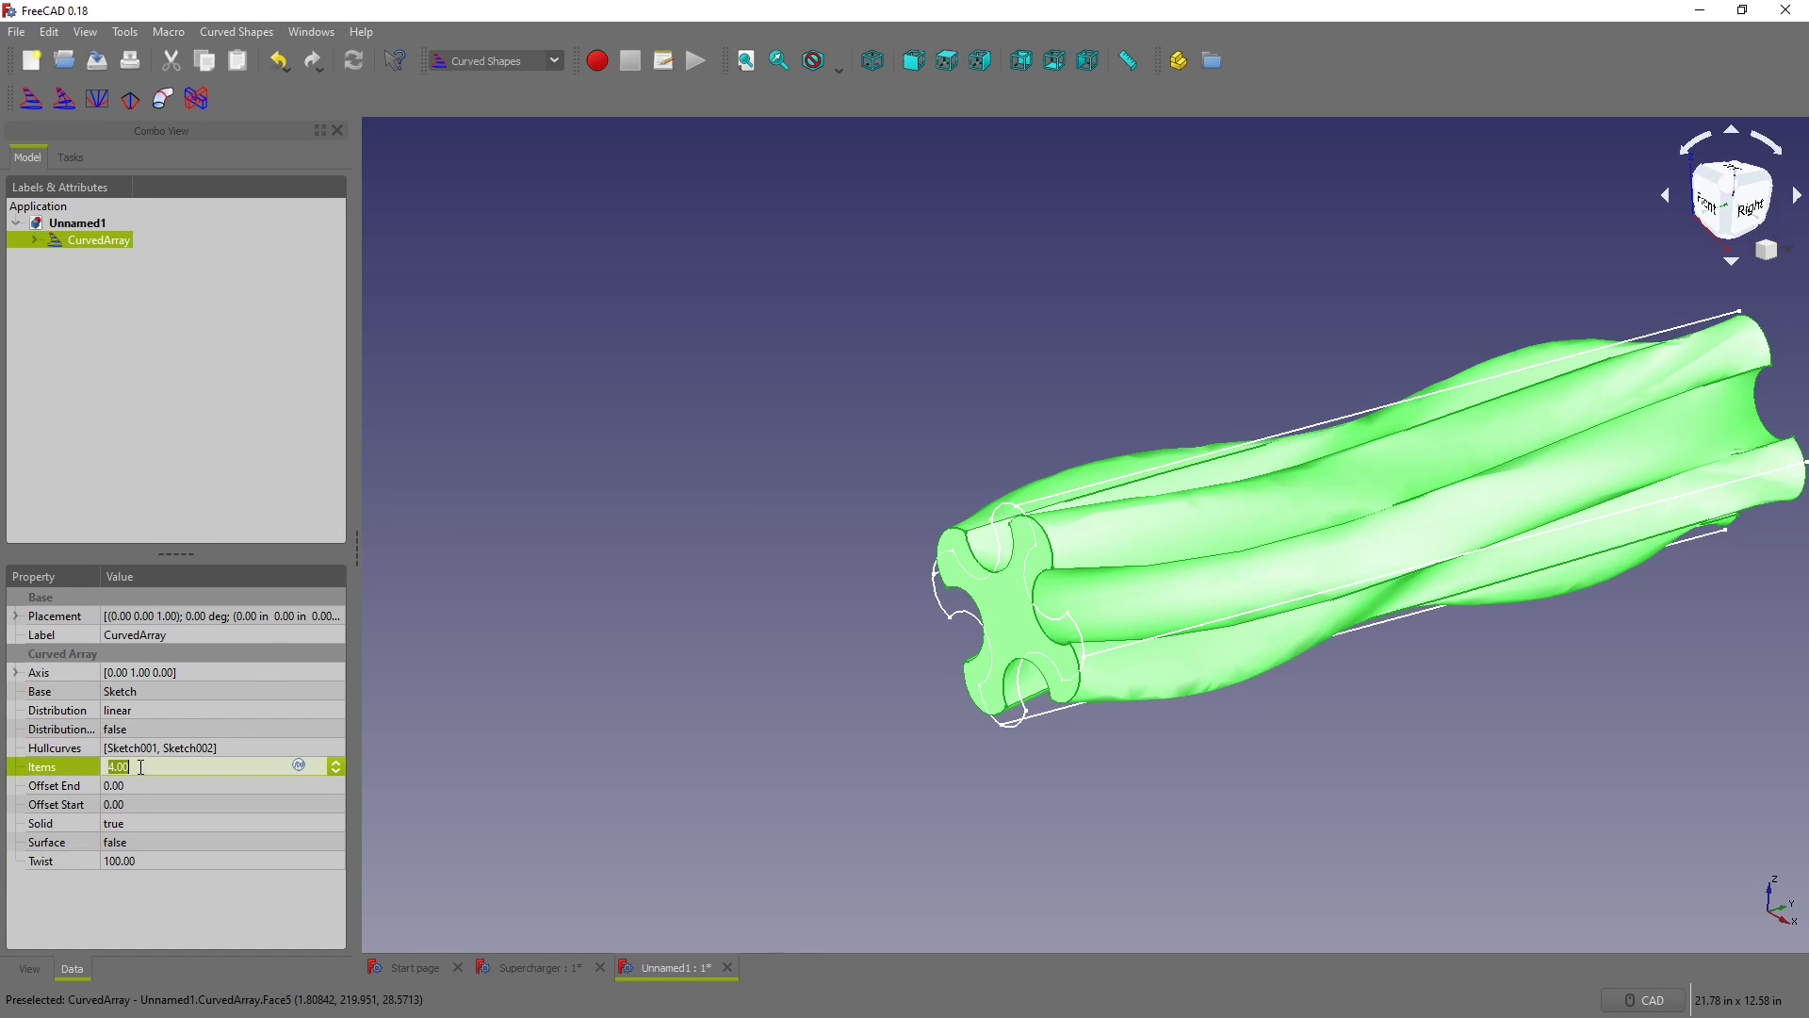
click(337, 761)
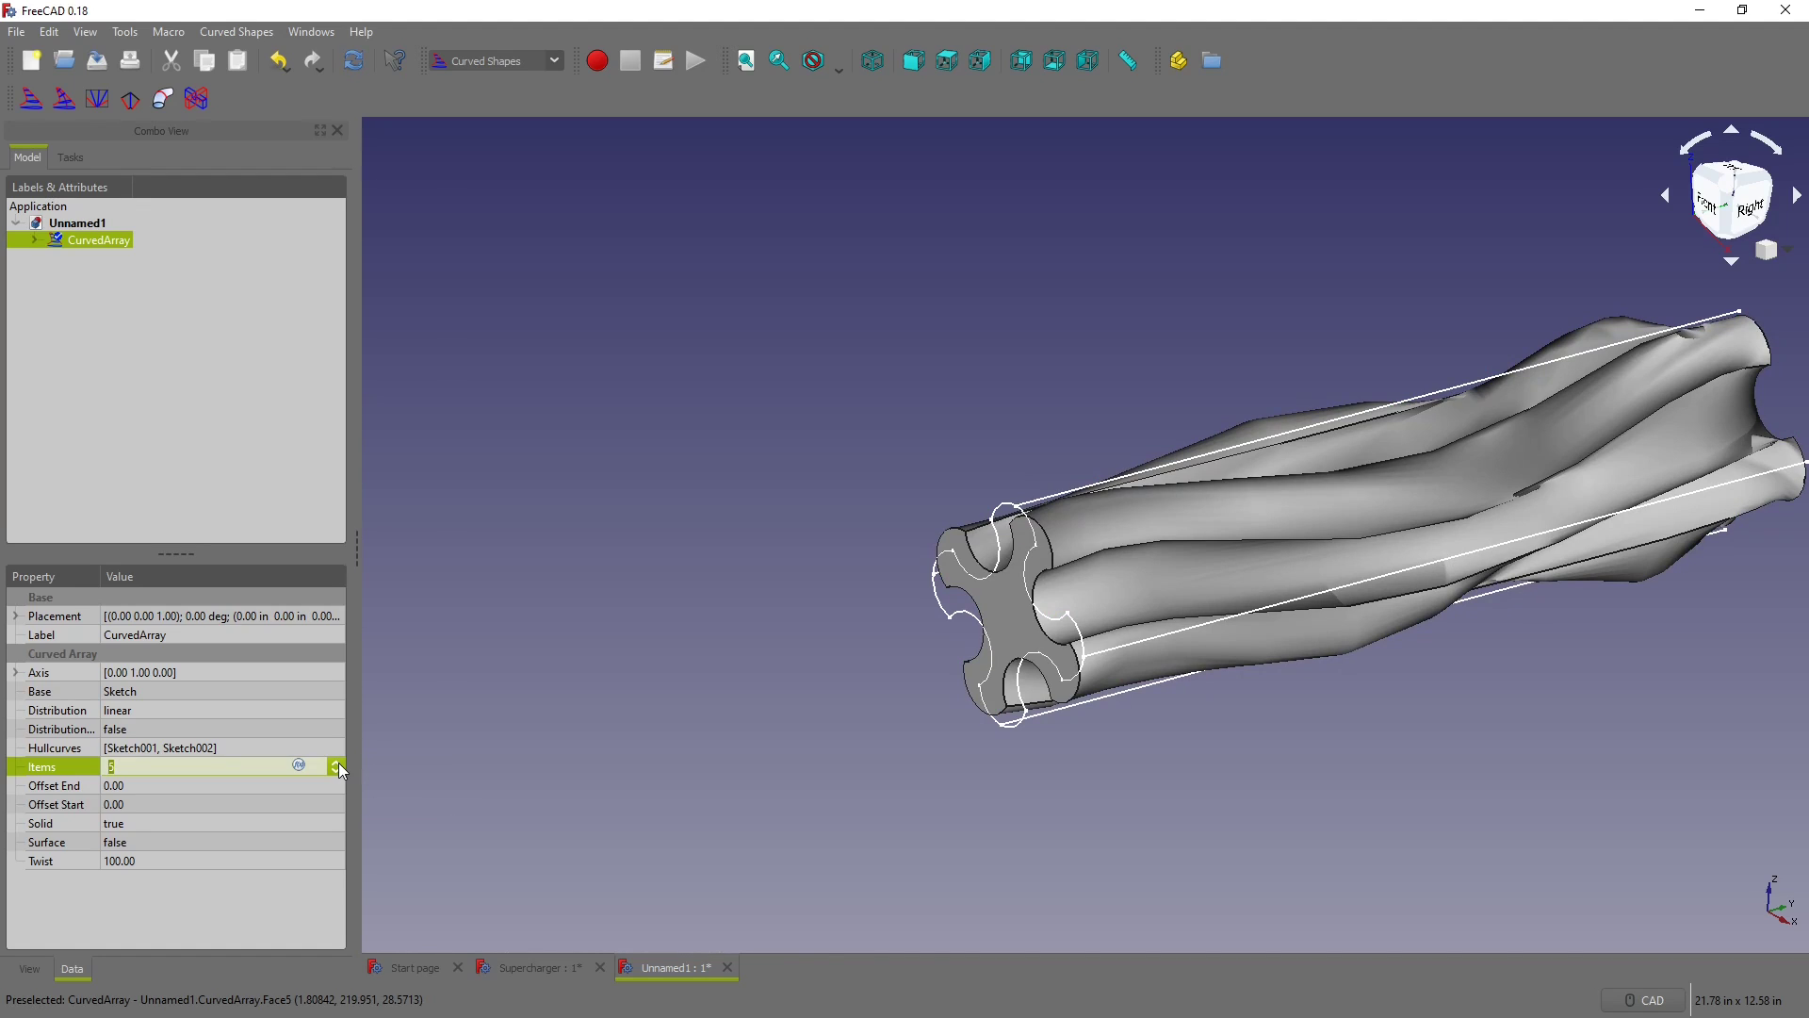
scroll(337, 761, up, 7)
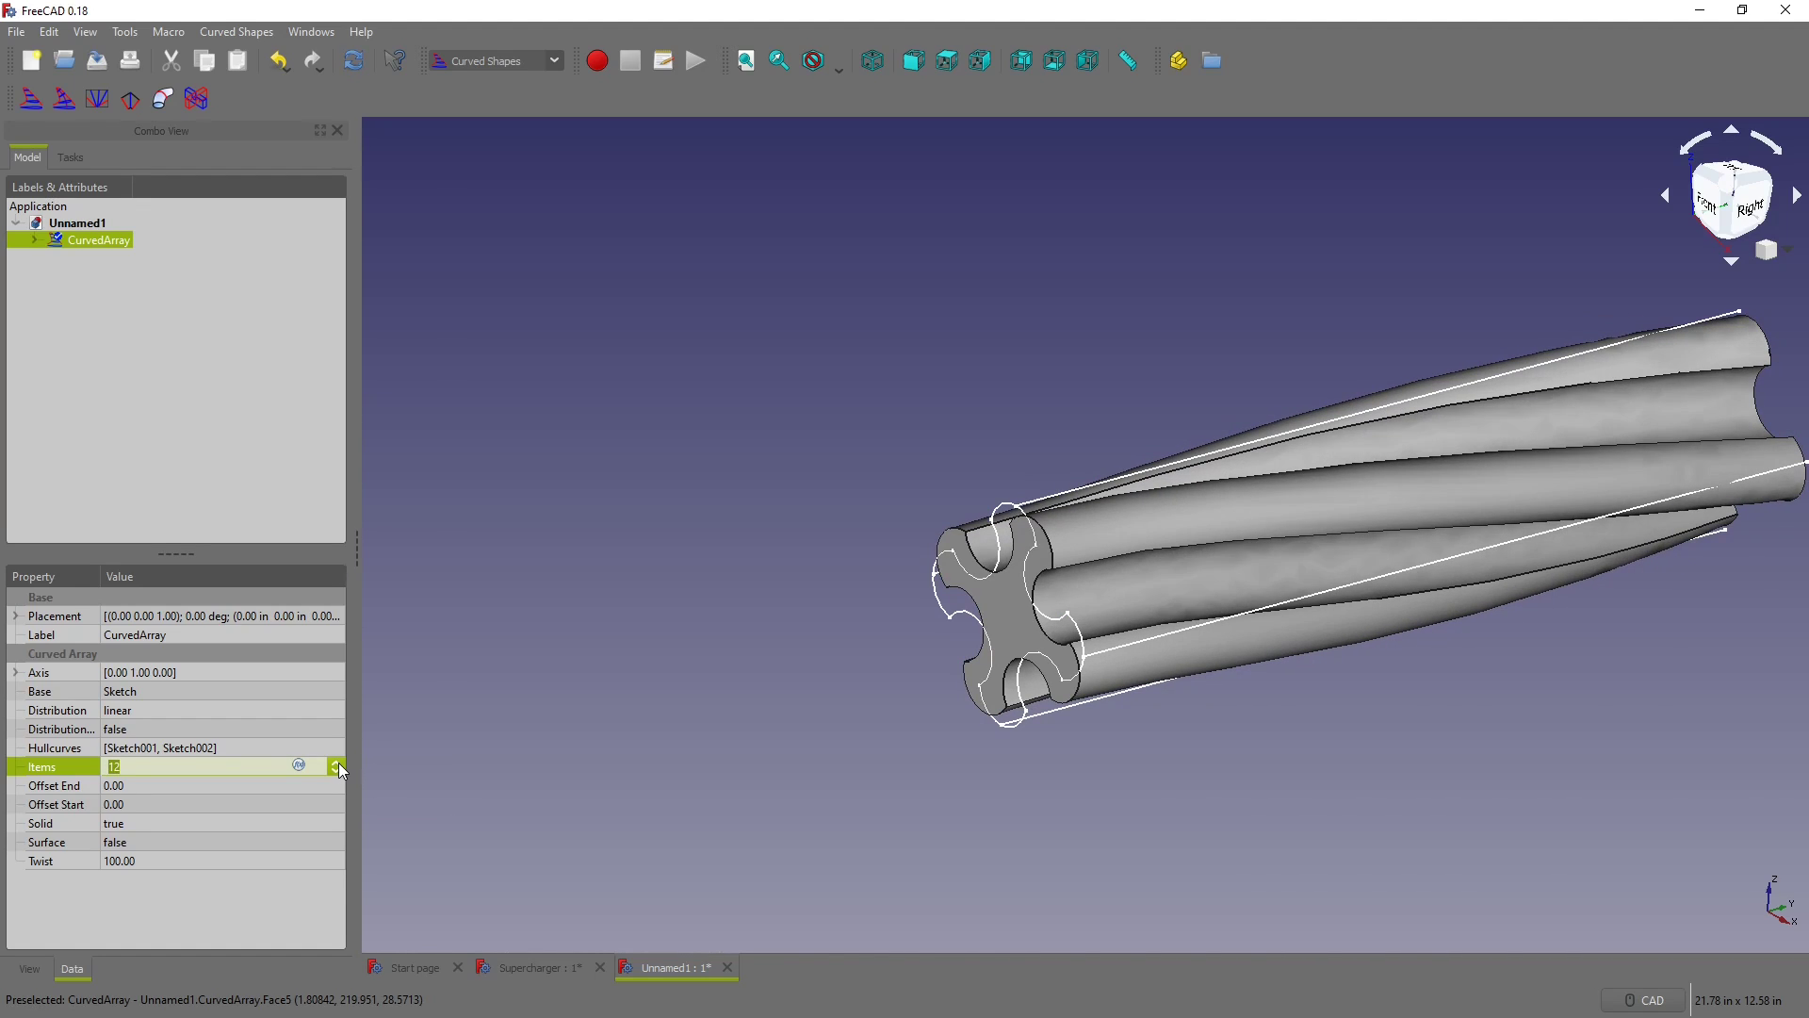
text(50)
key(Return)
Step: Deselect the array, then zoom and orbit to inspect the smooth twisted rotor
click(669, 582)
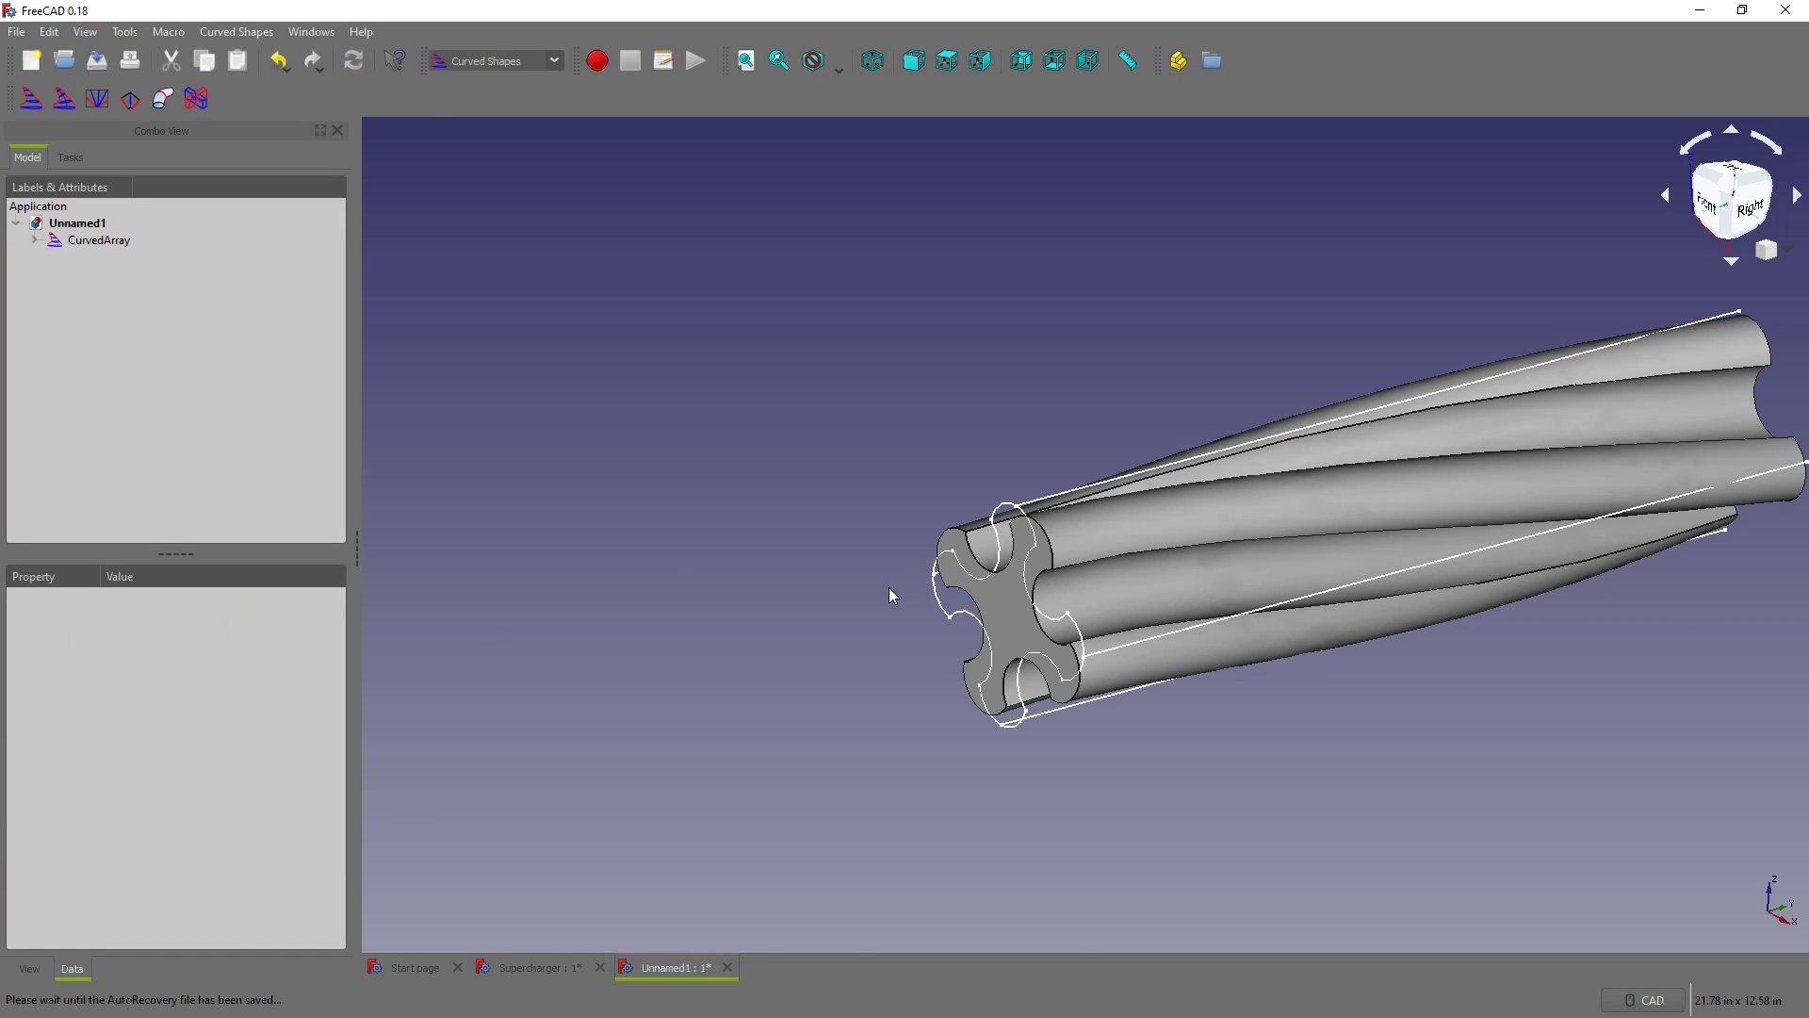
scroll(888, 586, down, 4)
middle_drag(936, 599, 1030, 612)
scroll(1068, 614, up, 5)
scroll(1104, 525, down, 3)
scroll(1099, 525, up, 2)
scroll(1018, 472, down, 3)
scroll(1102, 477, up, 2)
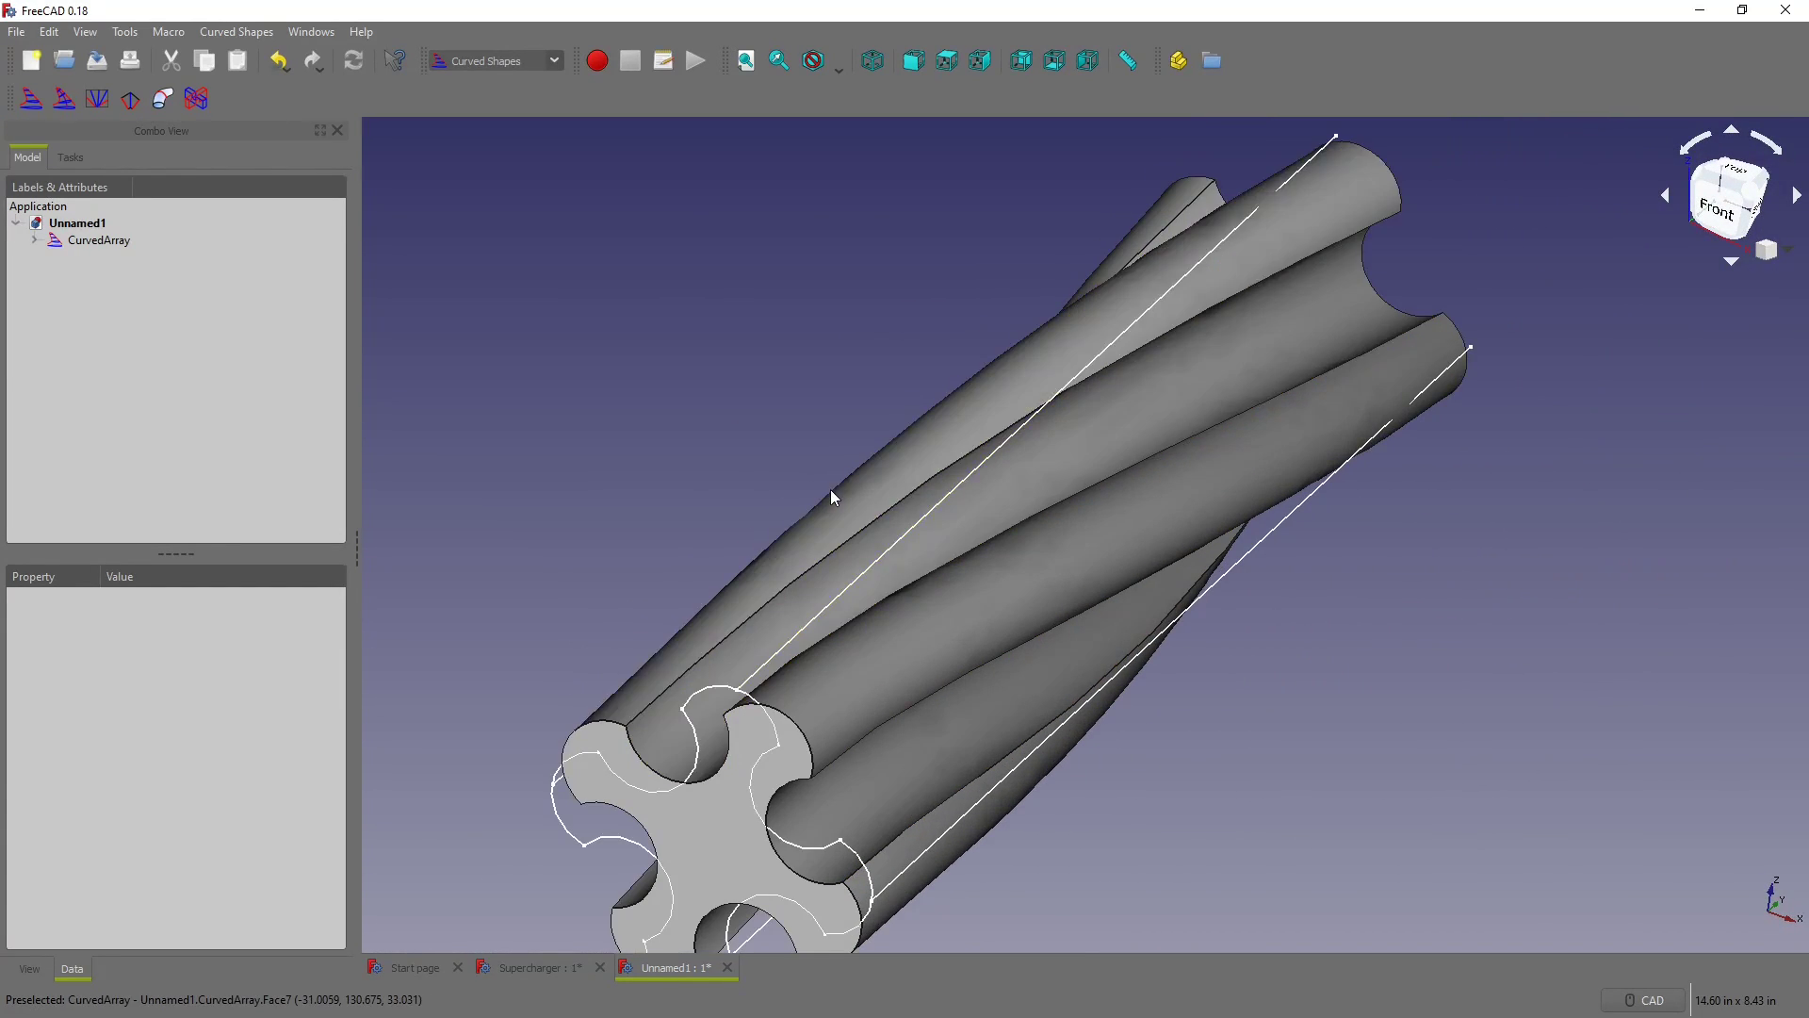
scroll(772, 507, down, 1)
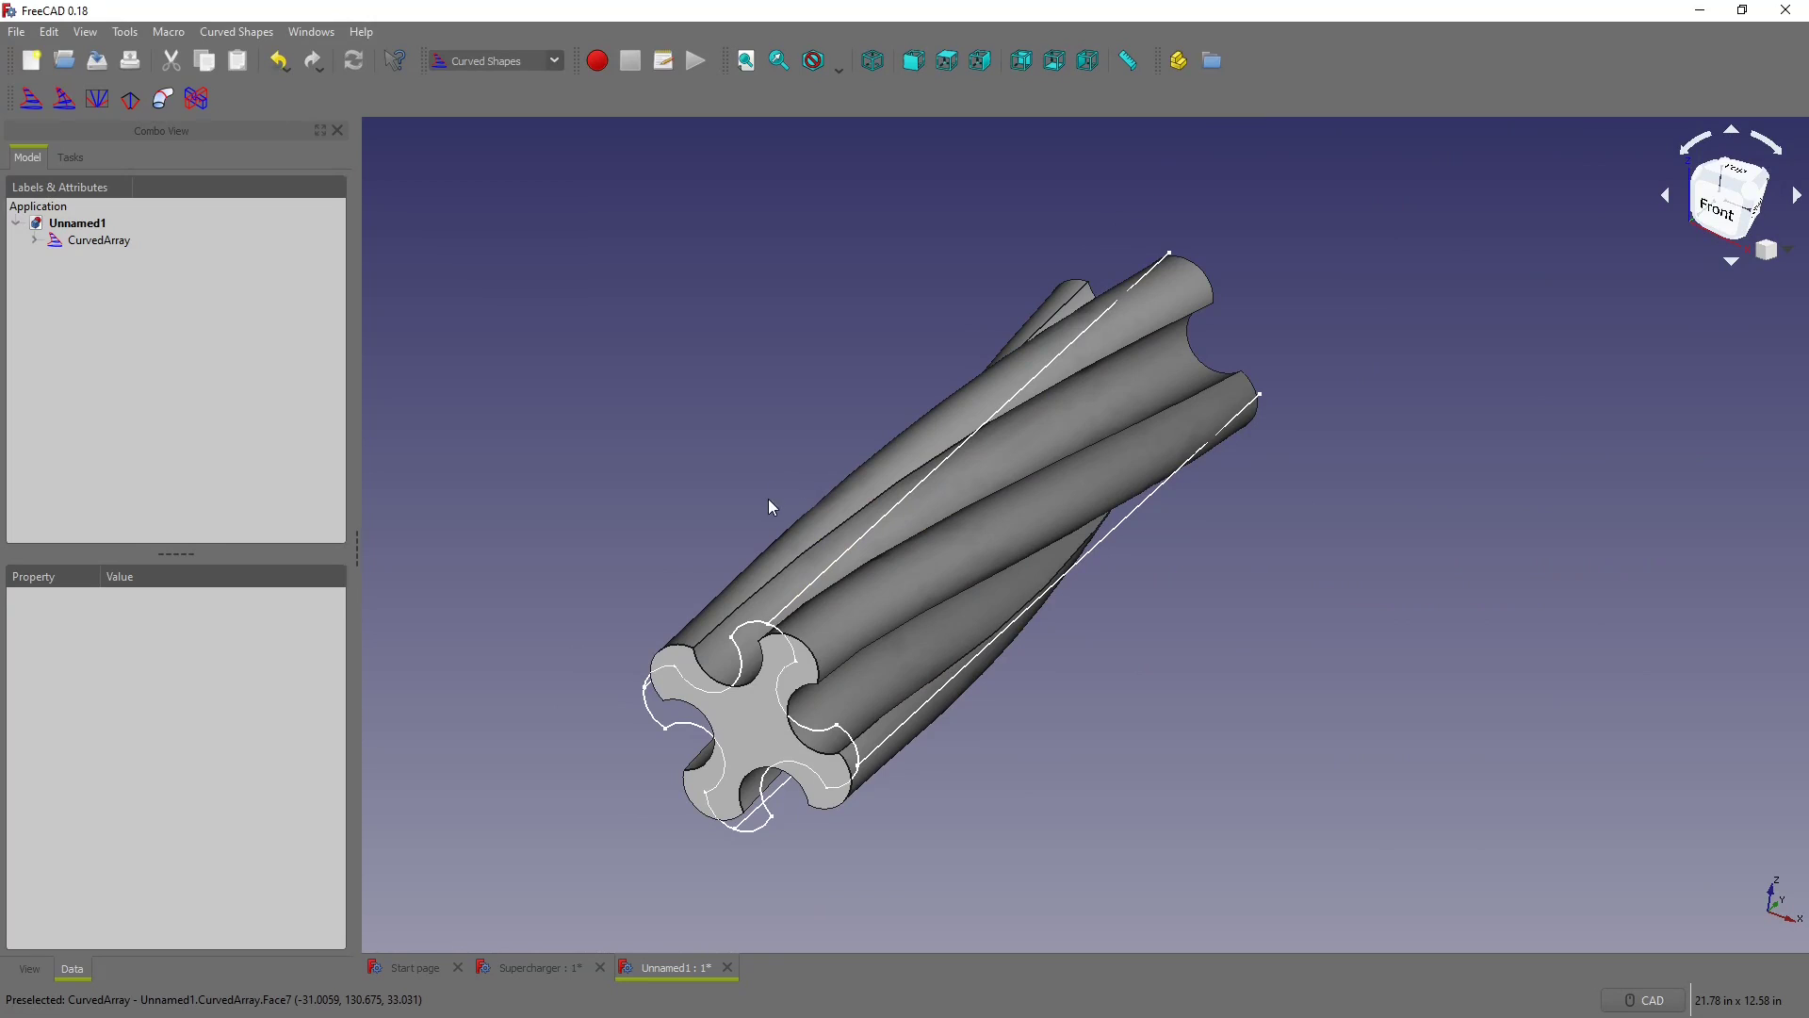
Step: Save the document as 'Lobe Method 1 Video' and orbit to a side view
click(96, 63)
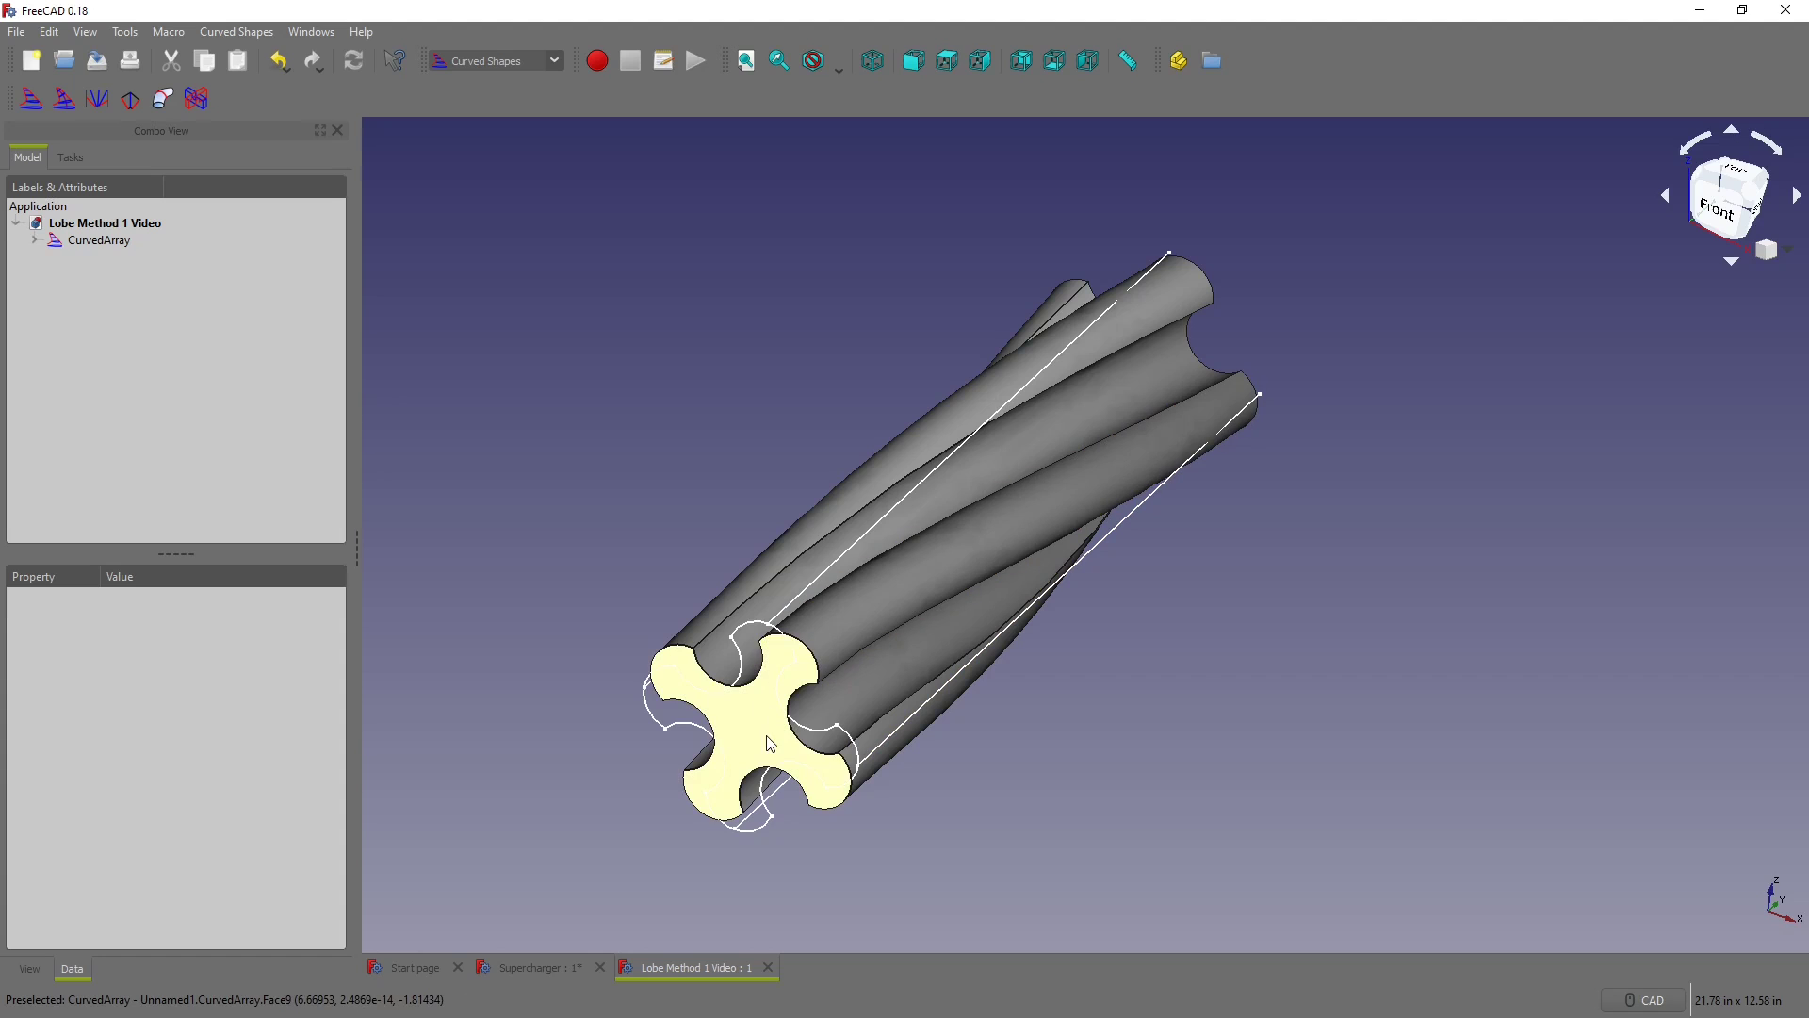
middle_drag(886, 730, 1305, 672)
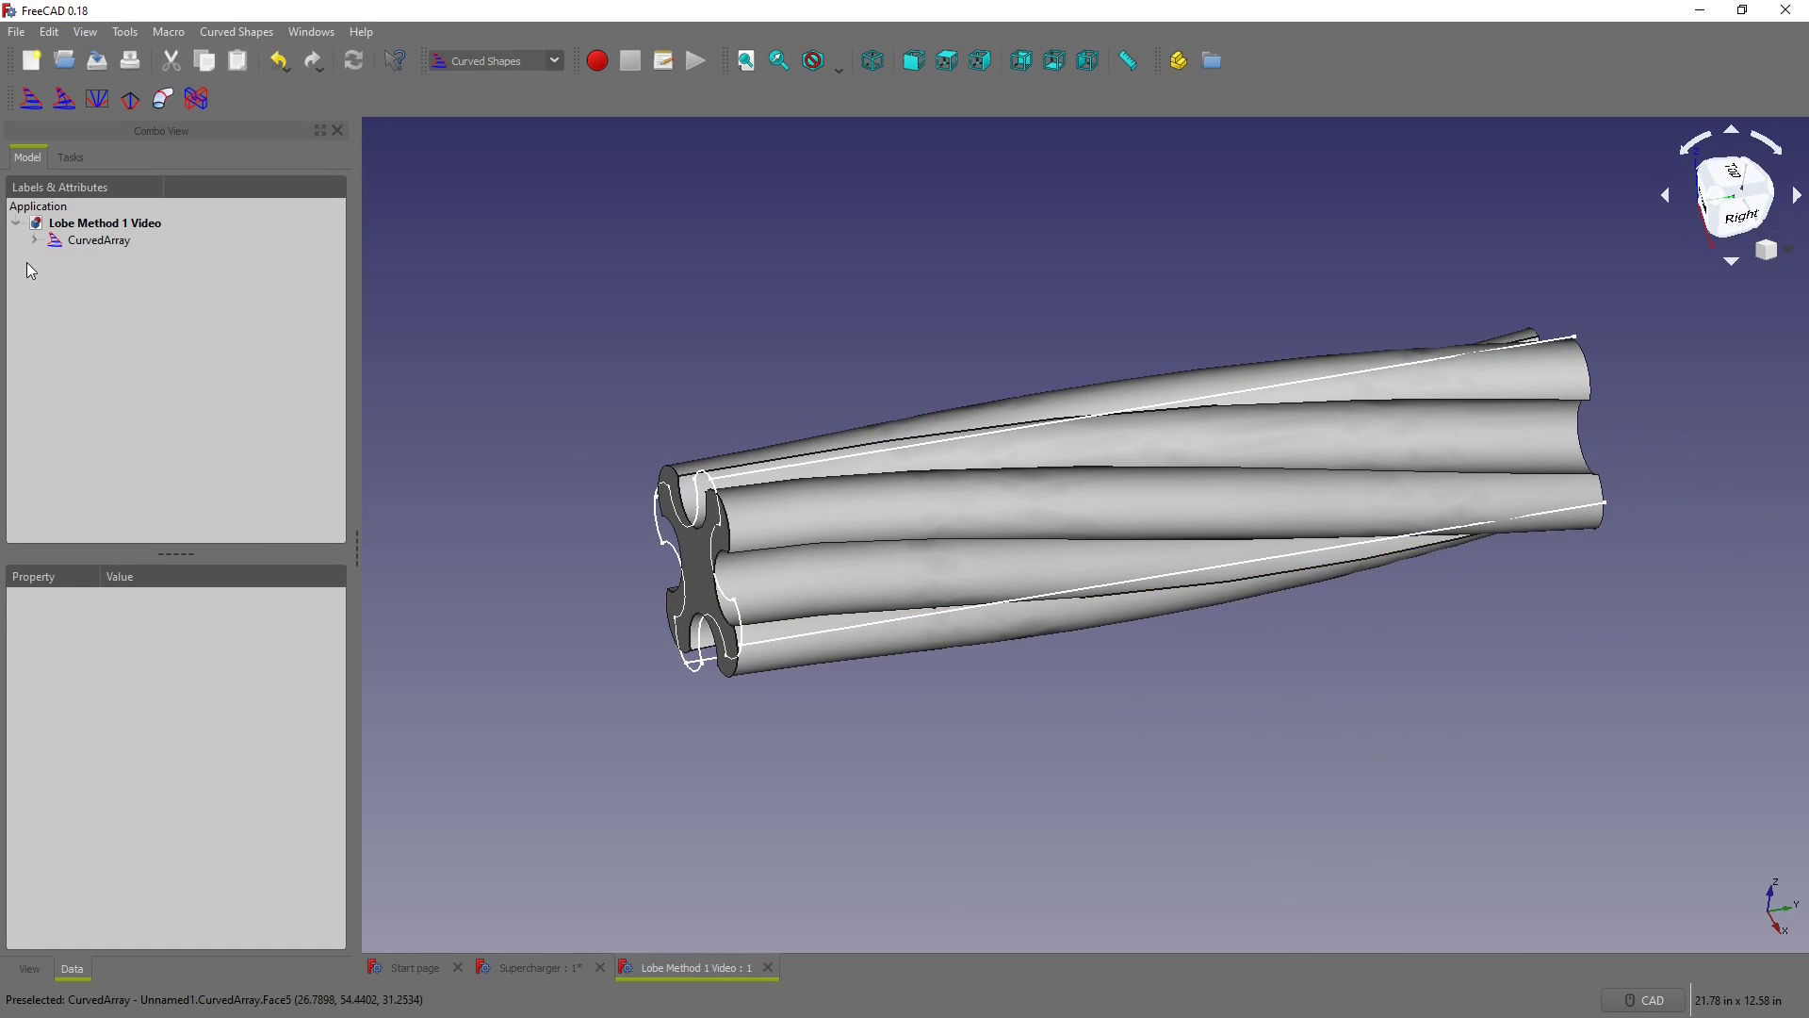
Step: Try a CurvedArray Twist of 1000 and orbit to see the tight helix
click(96, 241)
click(117, 860)
text(1000)
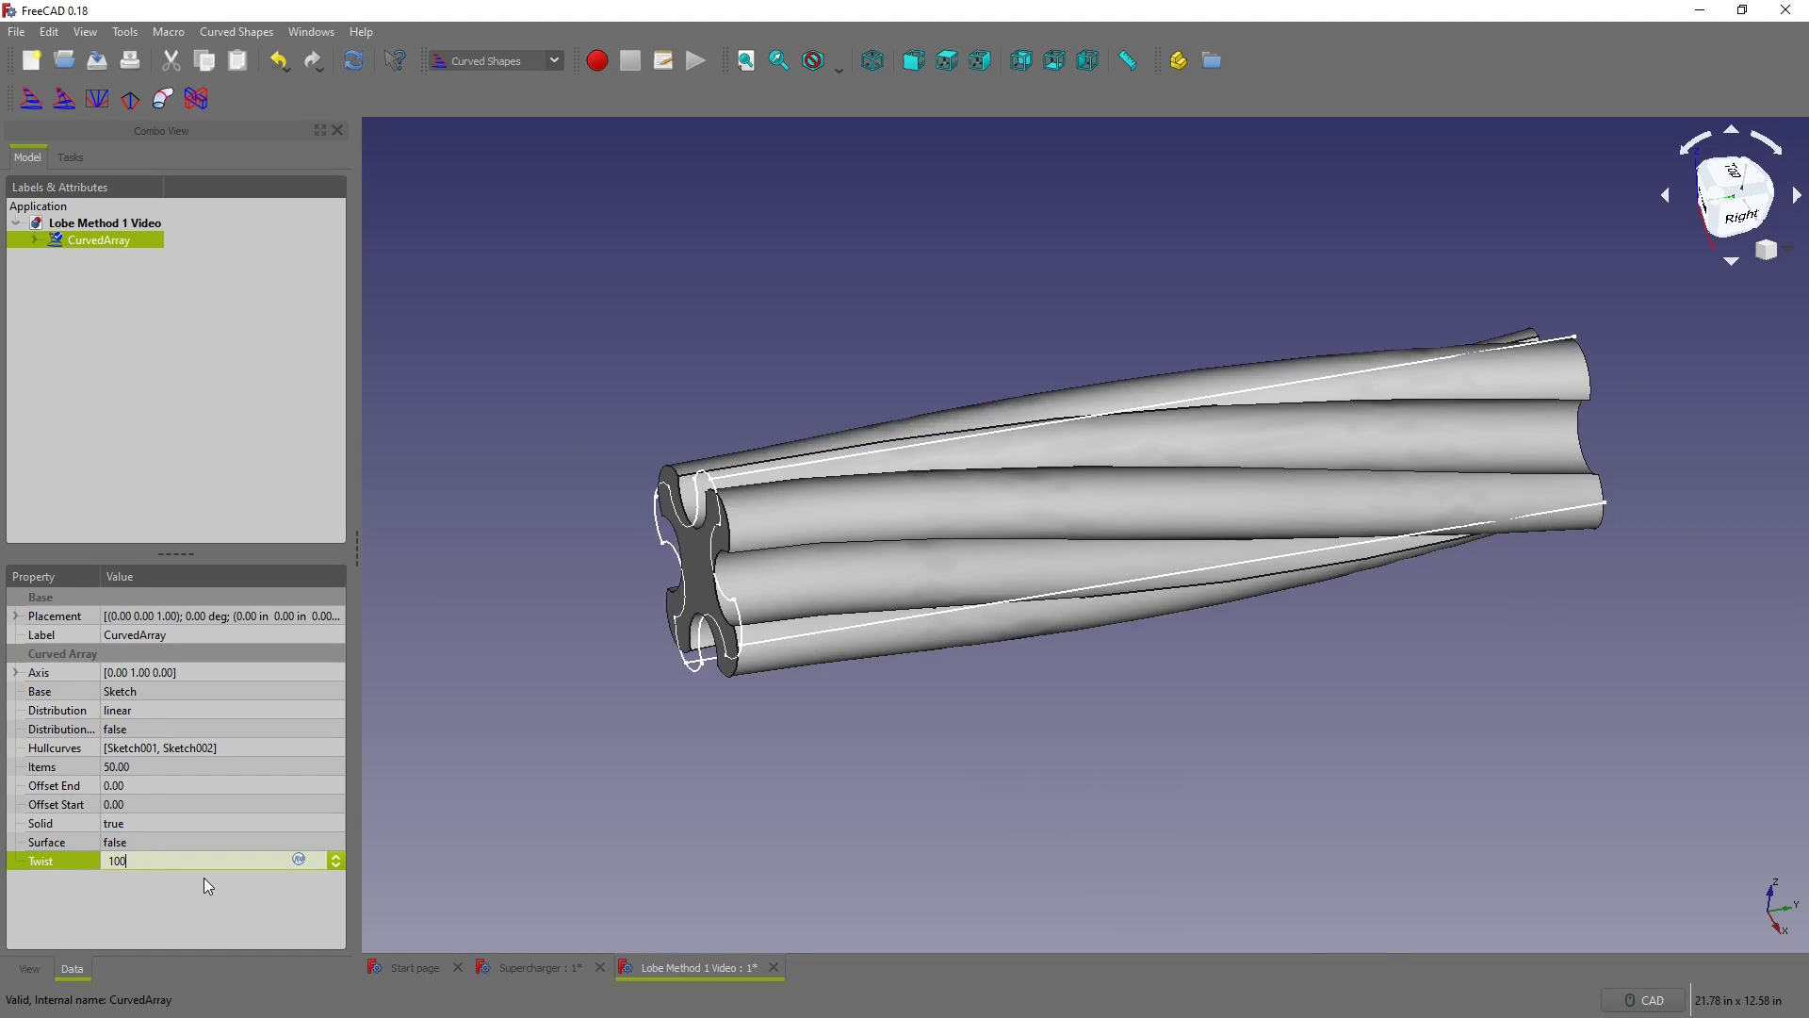
click(896, 867)
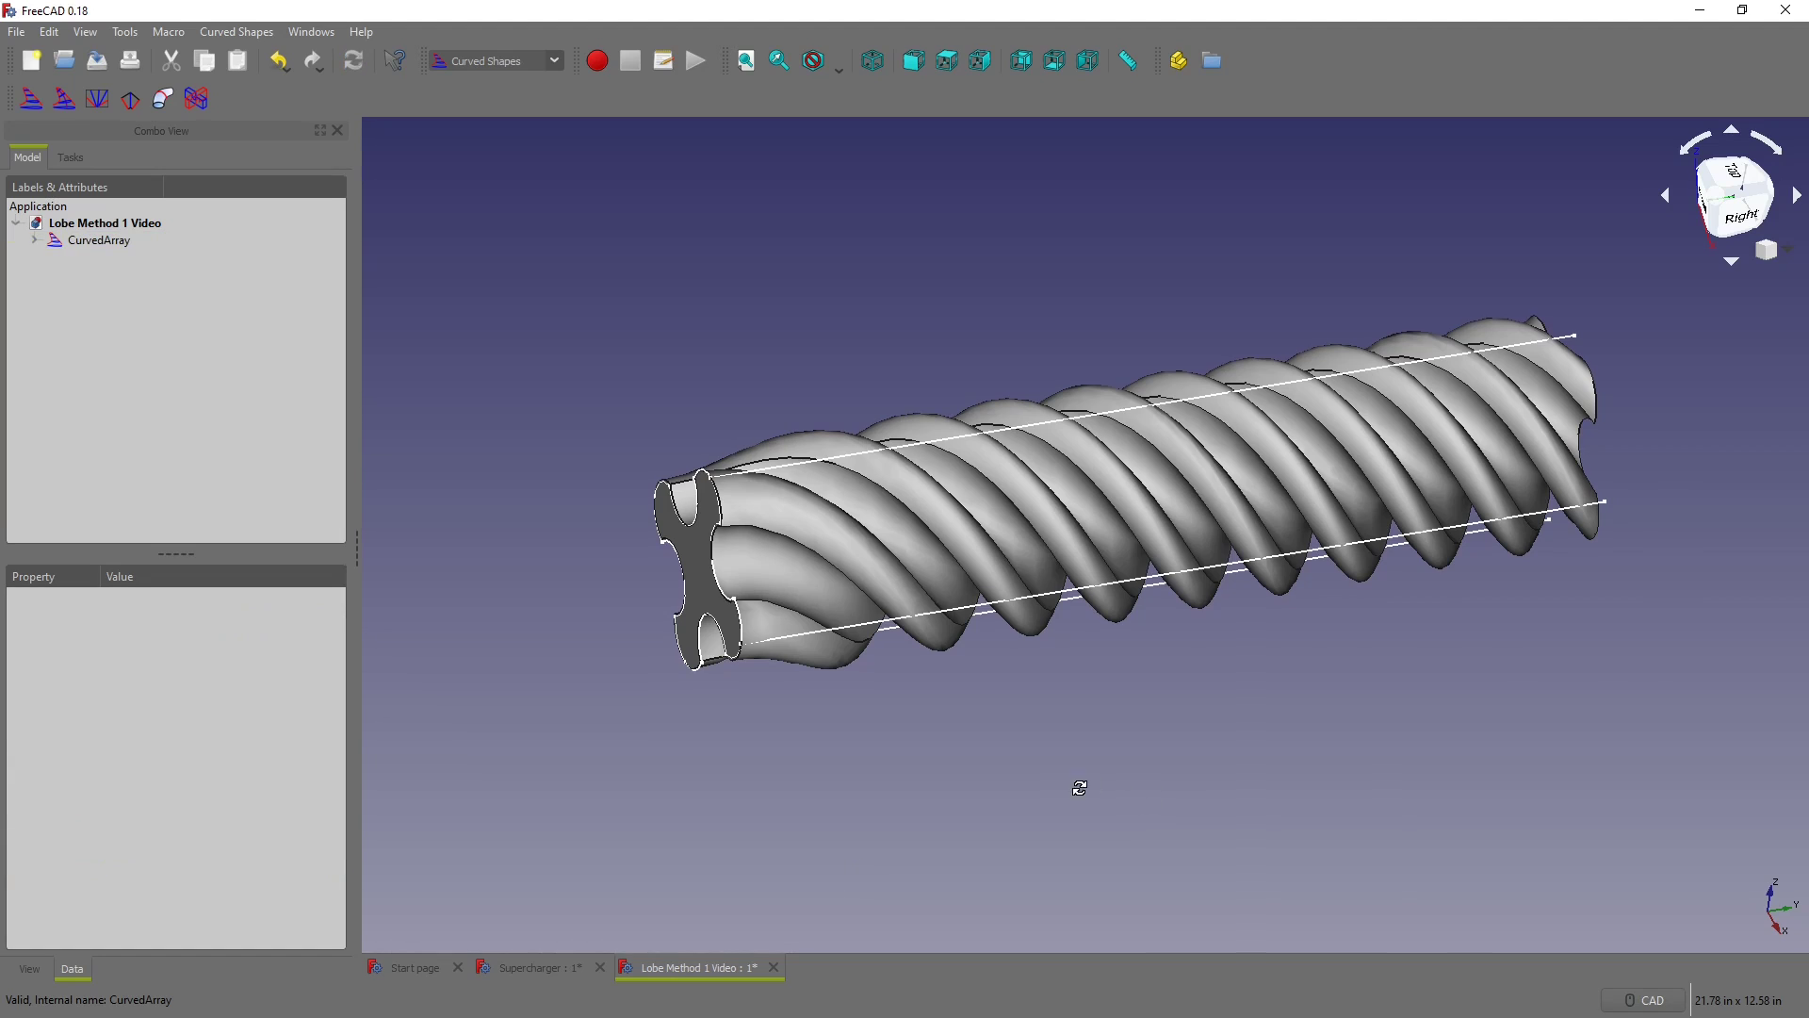
middle_drag(1070, 788, 969, 711)
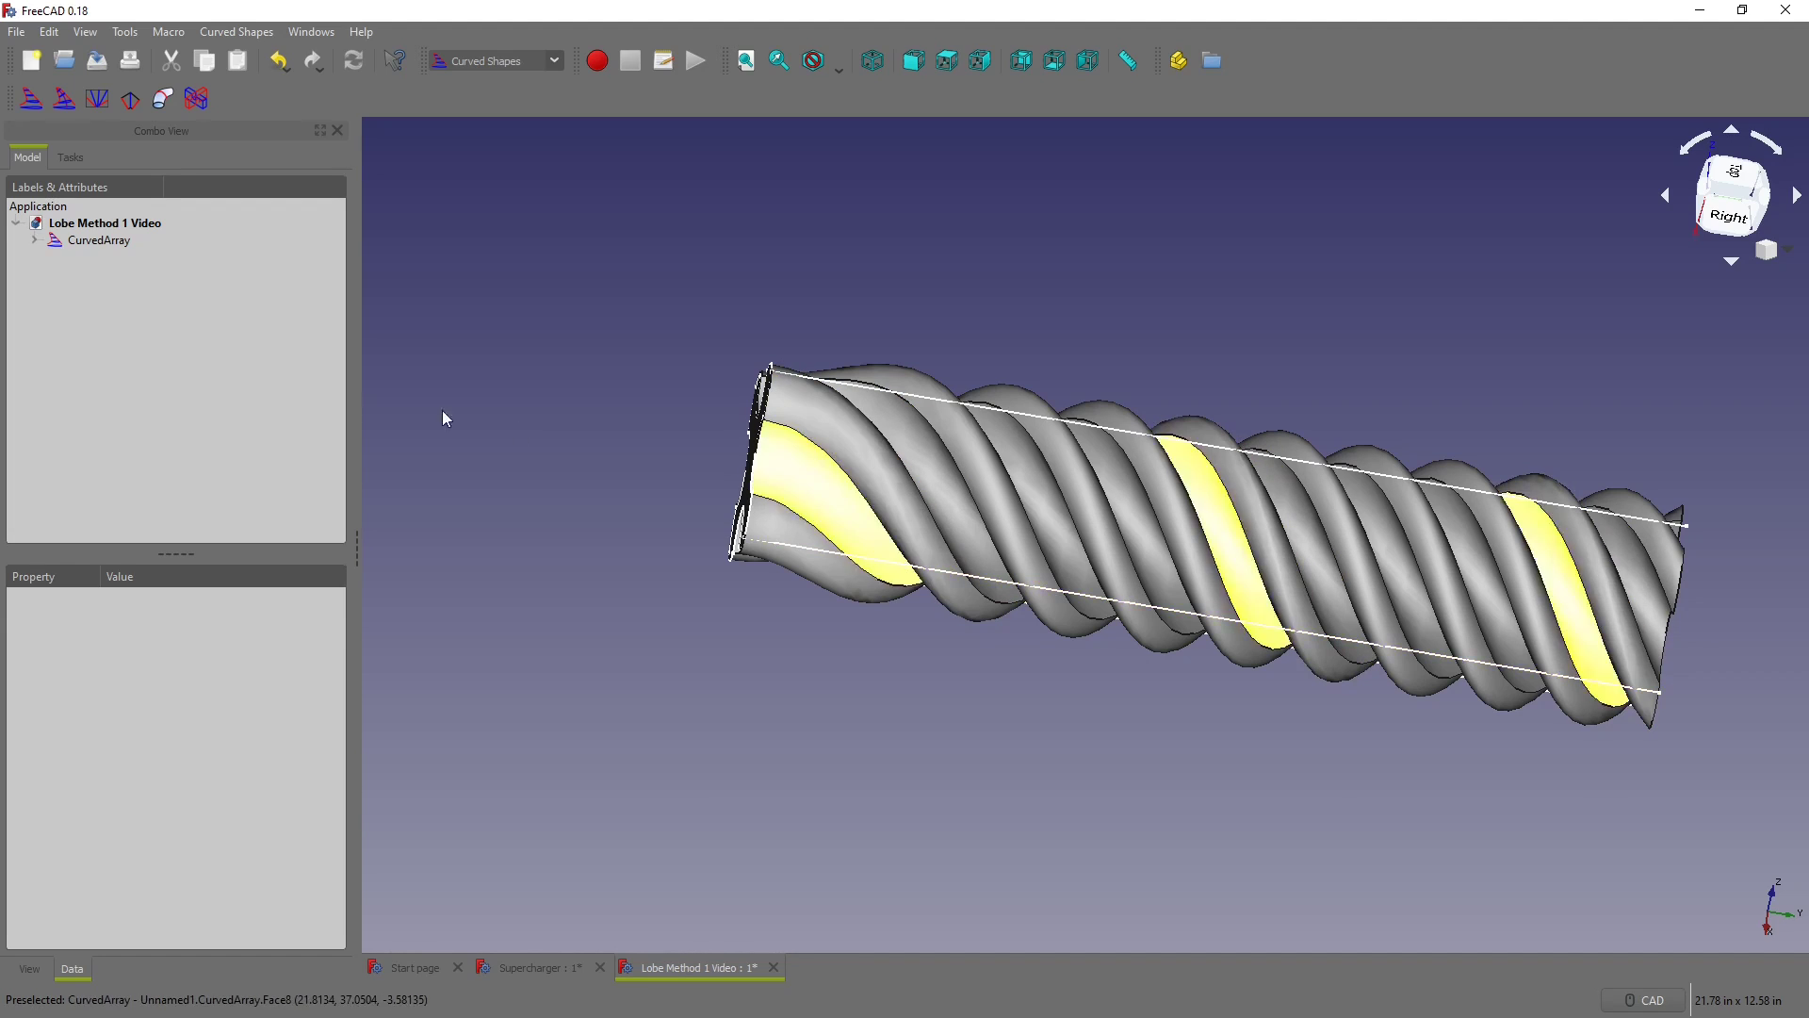
Step: Try Twist values 100 and 300, then settle on 200 degrees
click(120, 242)
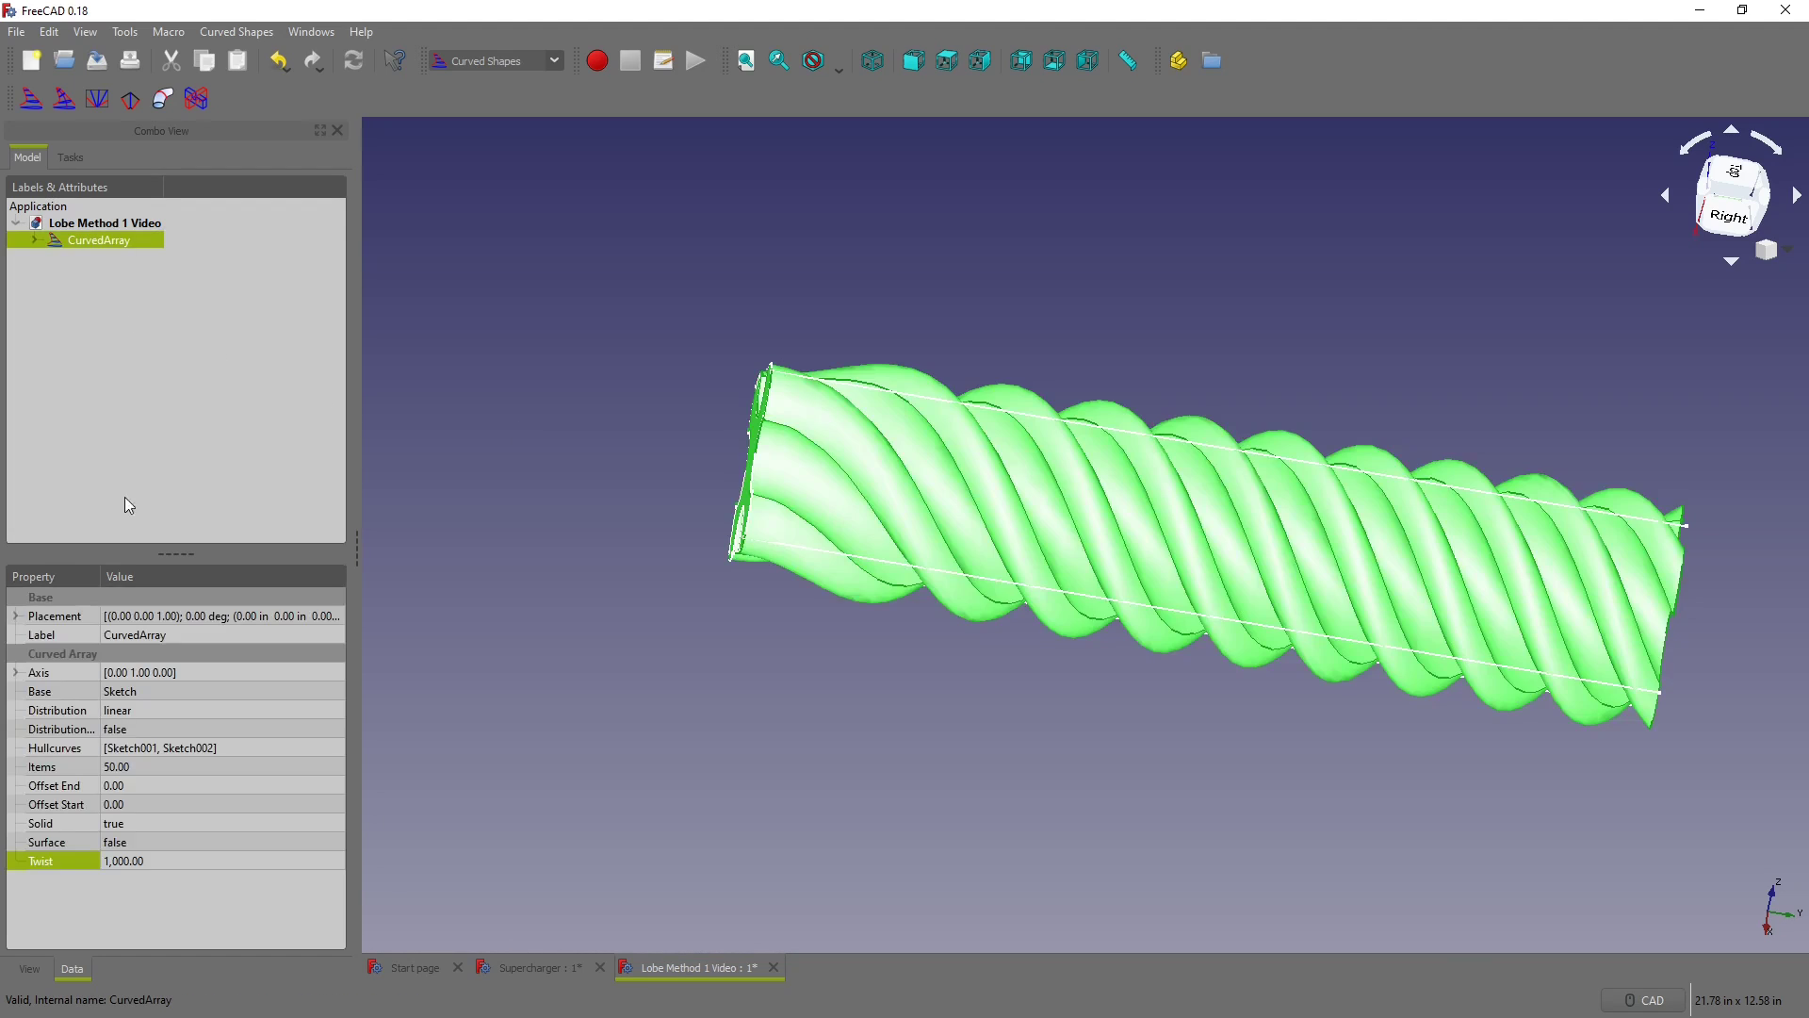
click(146, 860)
text(100)
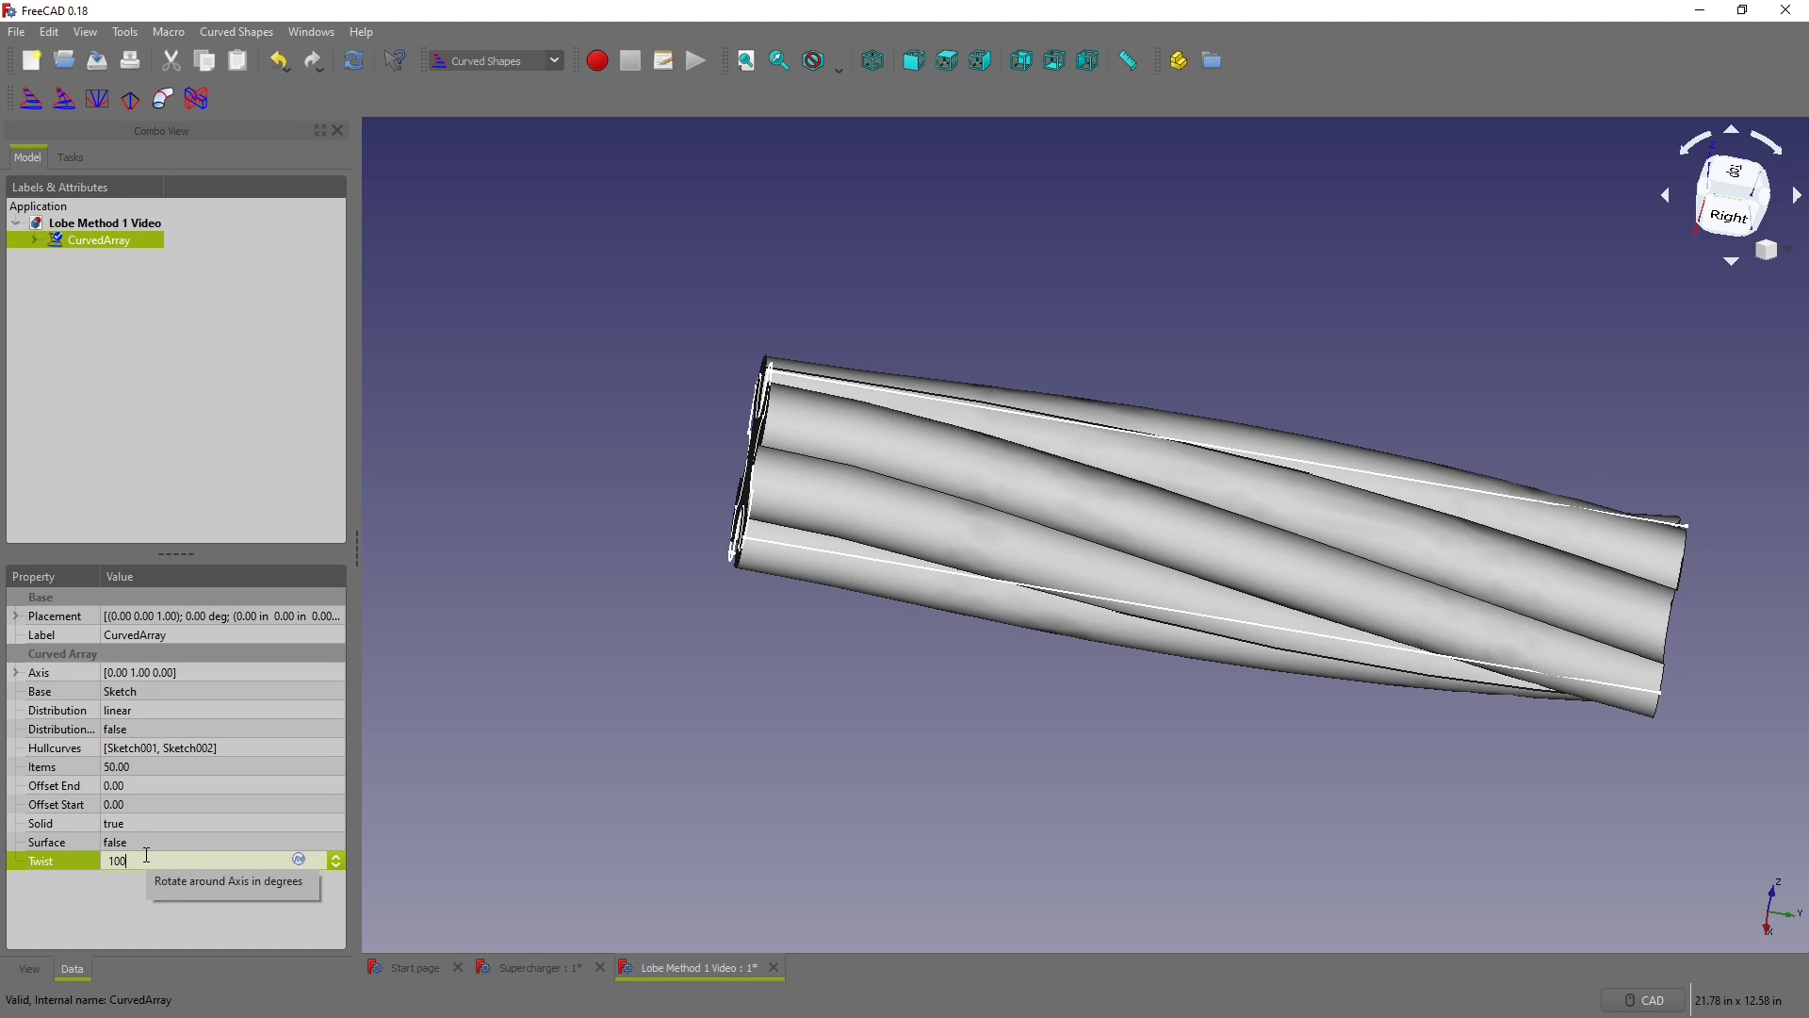
key(BackSpace)
key(BackSpace)
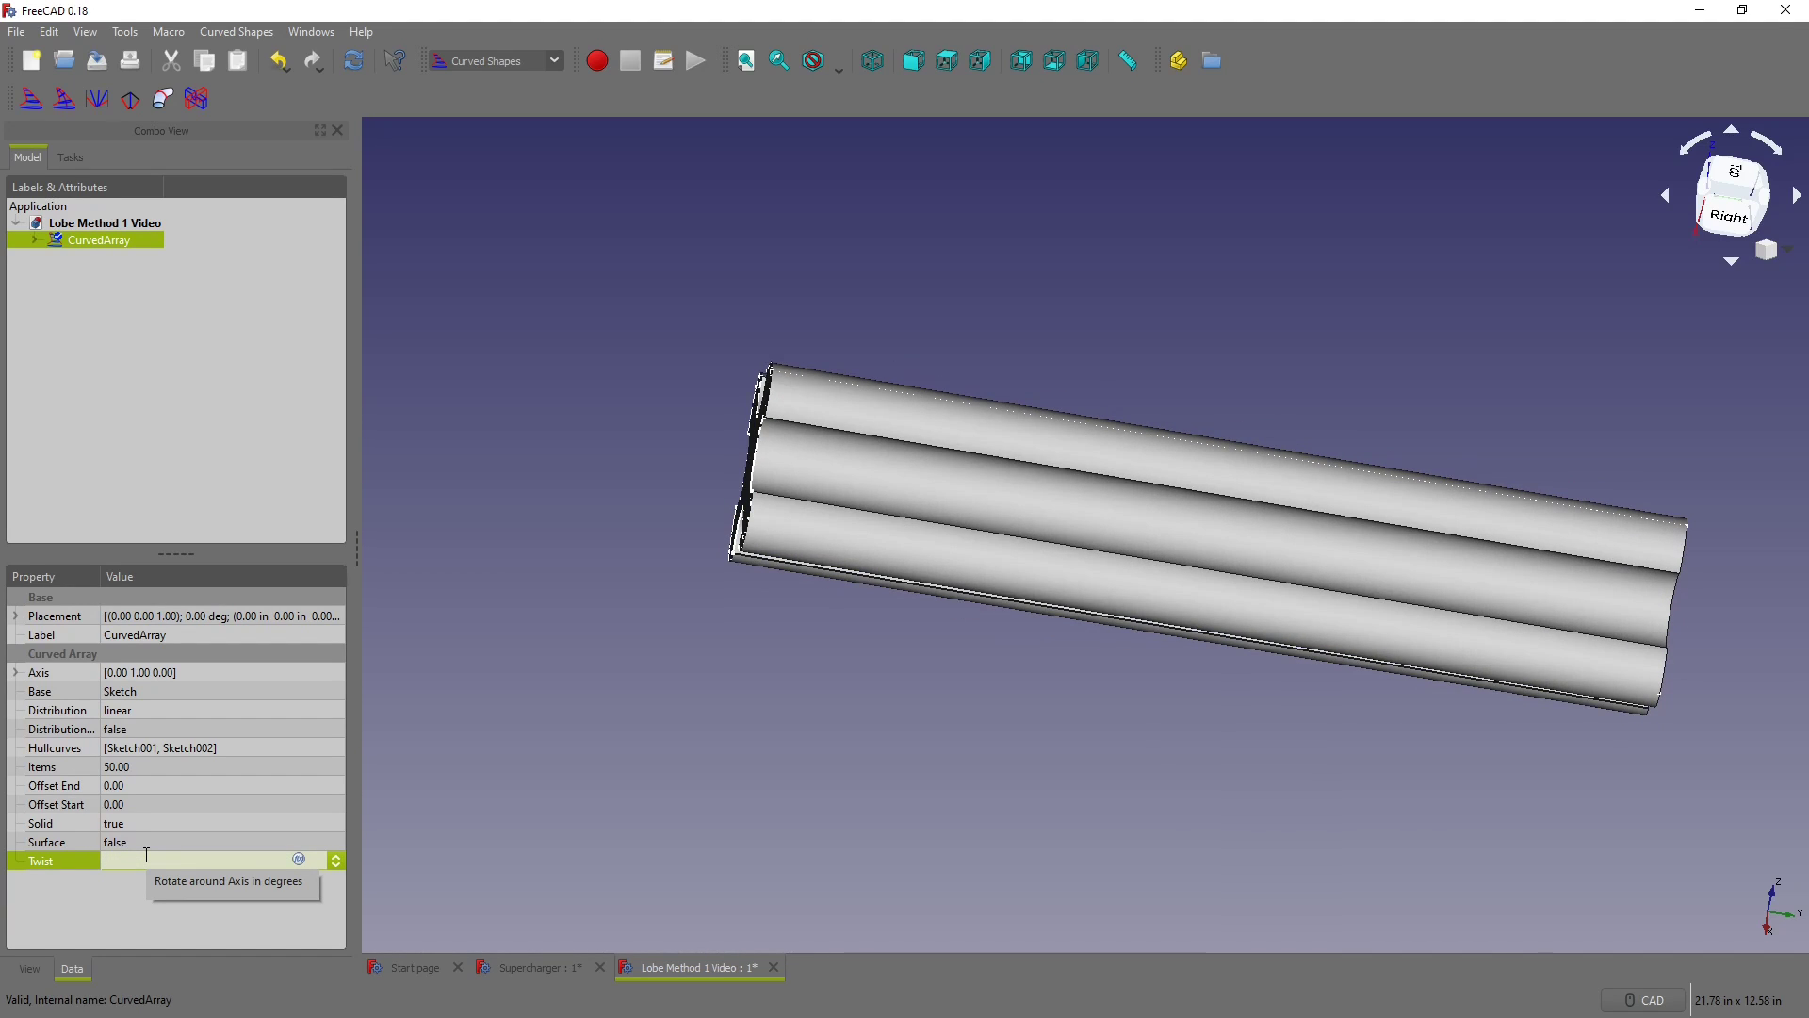
text(300)
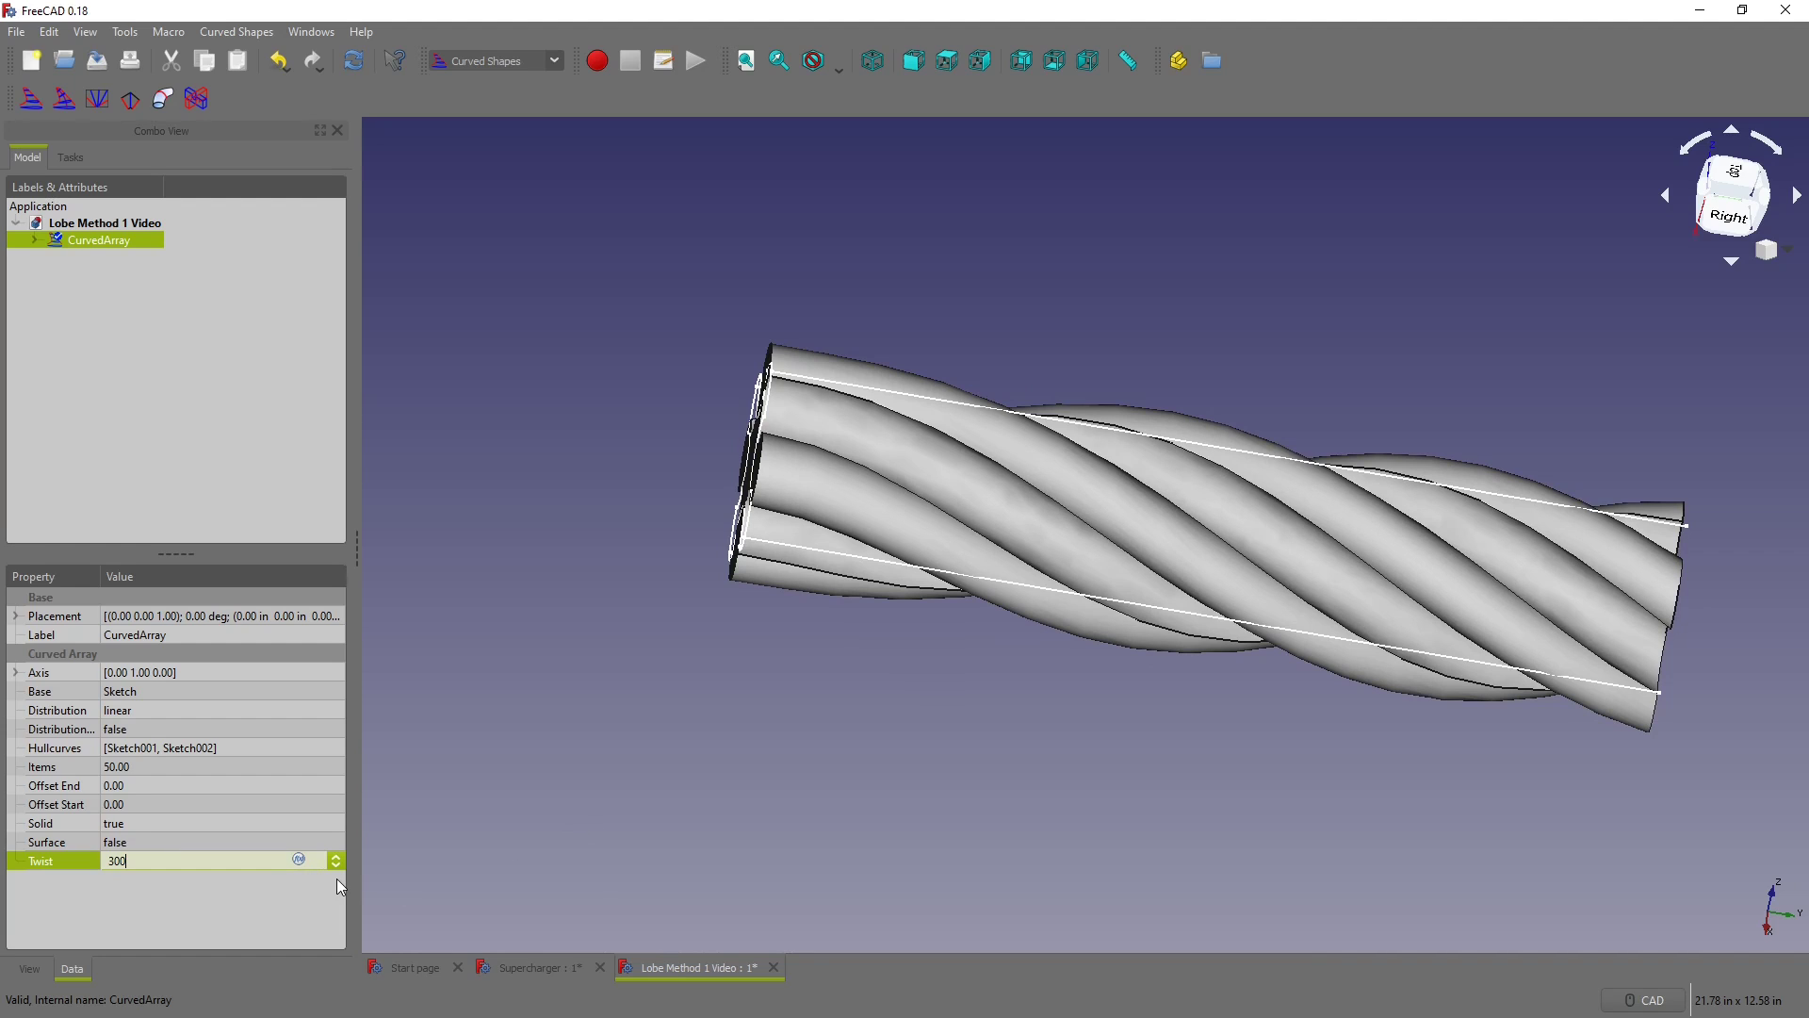
key(BackSpace)
key(BackSpace)
key(BackSpace)
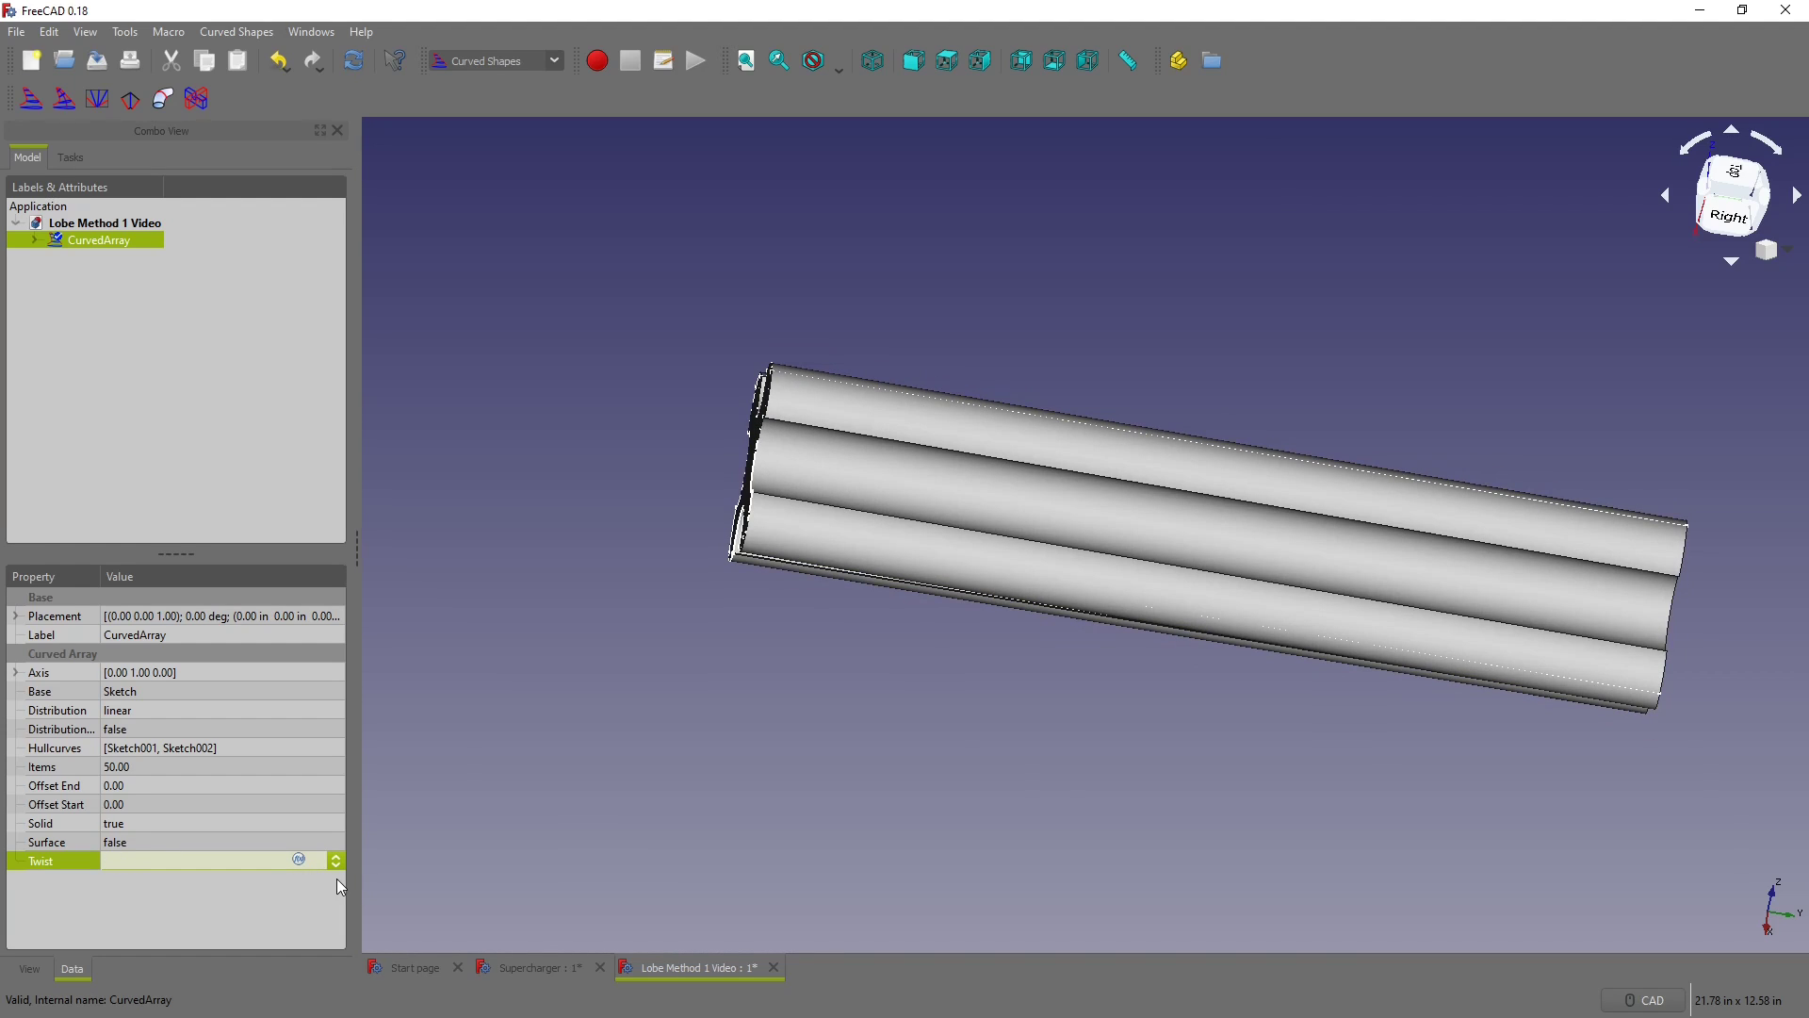
text(200)
middle_drag(660, 678, 1018, 751)
Step: Save the document under the new name 'Lobe Method 2 Video'
click(665, 481)
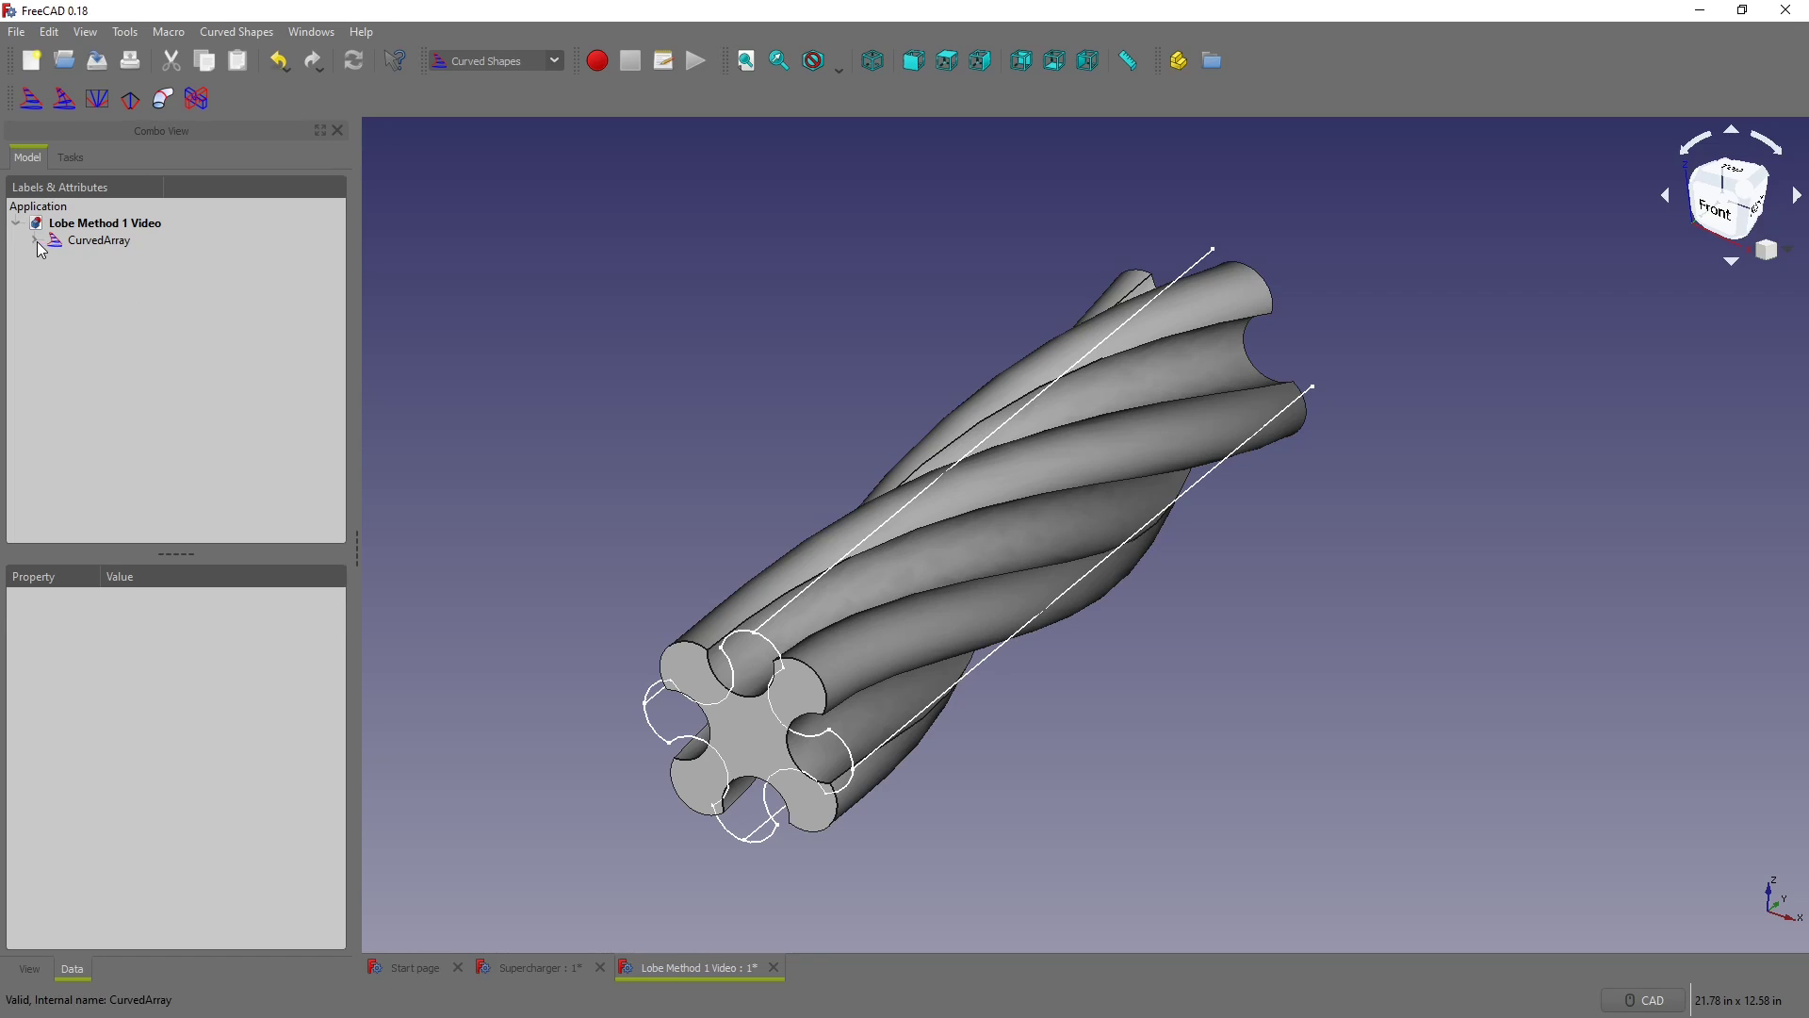
click(21, 32)
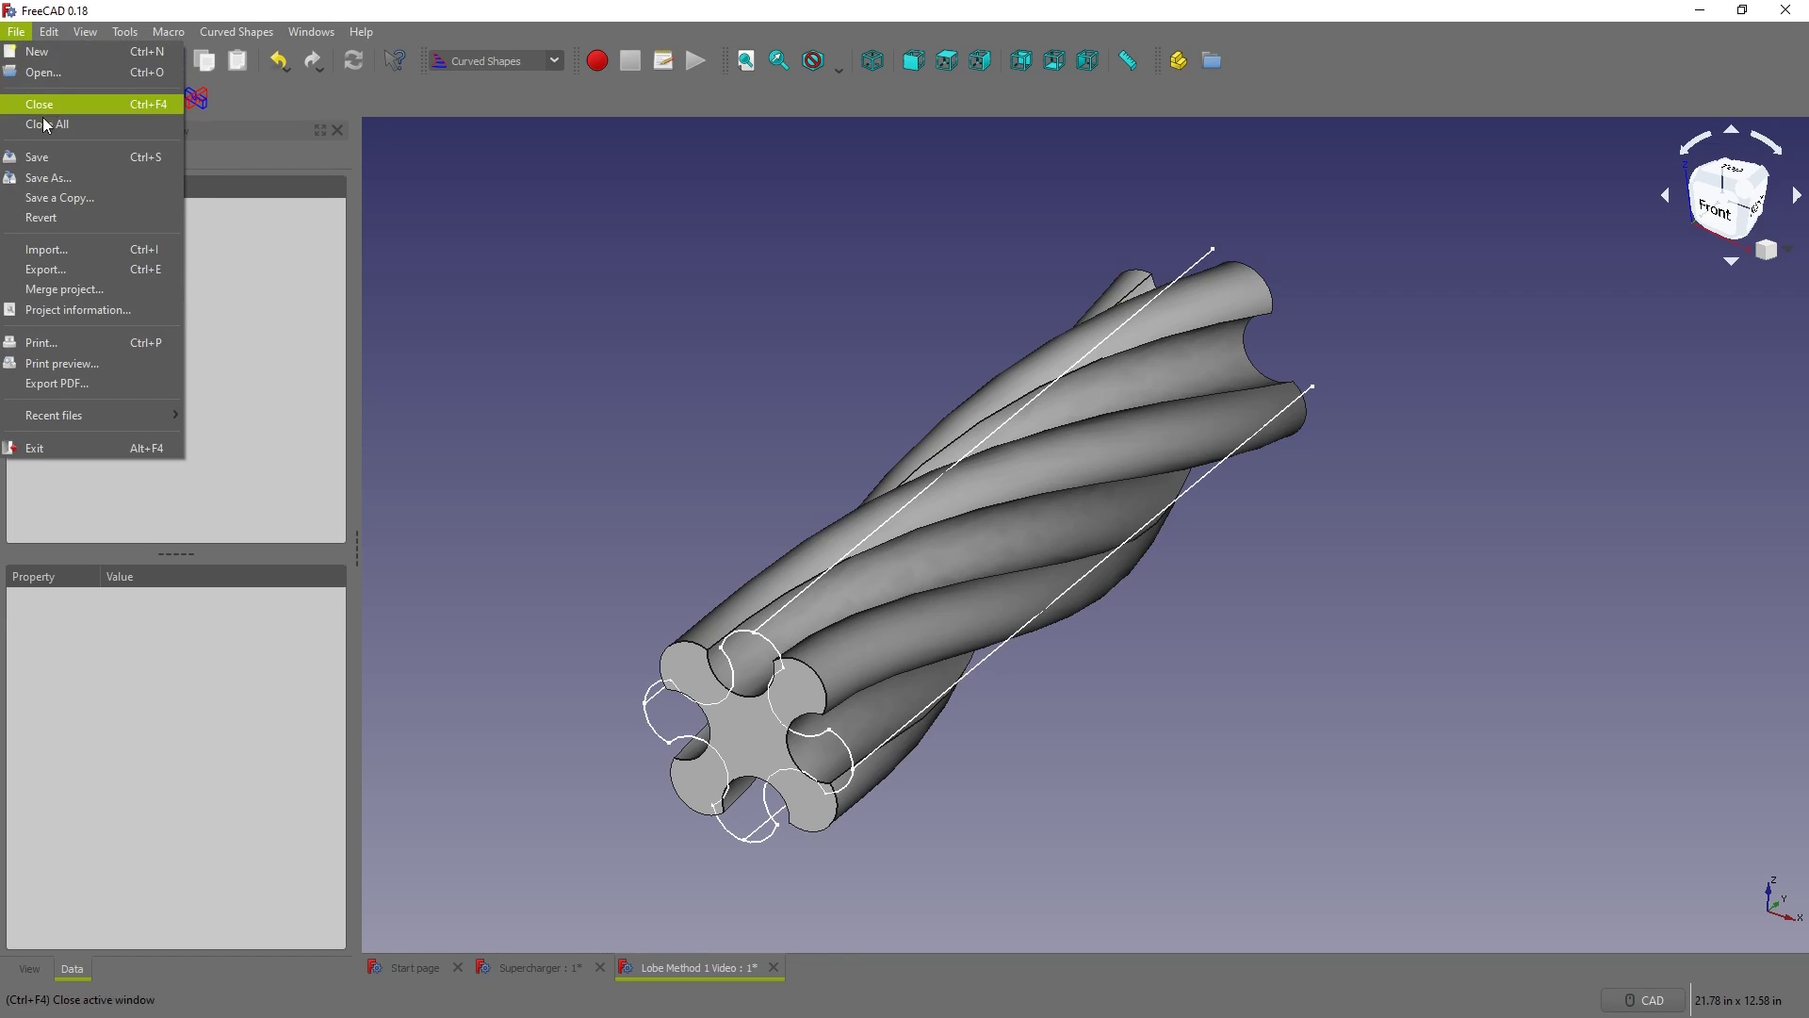
click(49, 175)
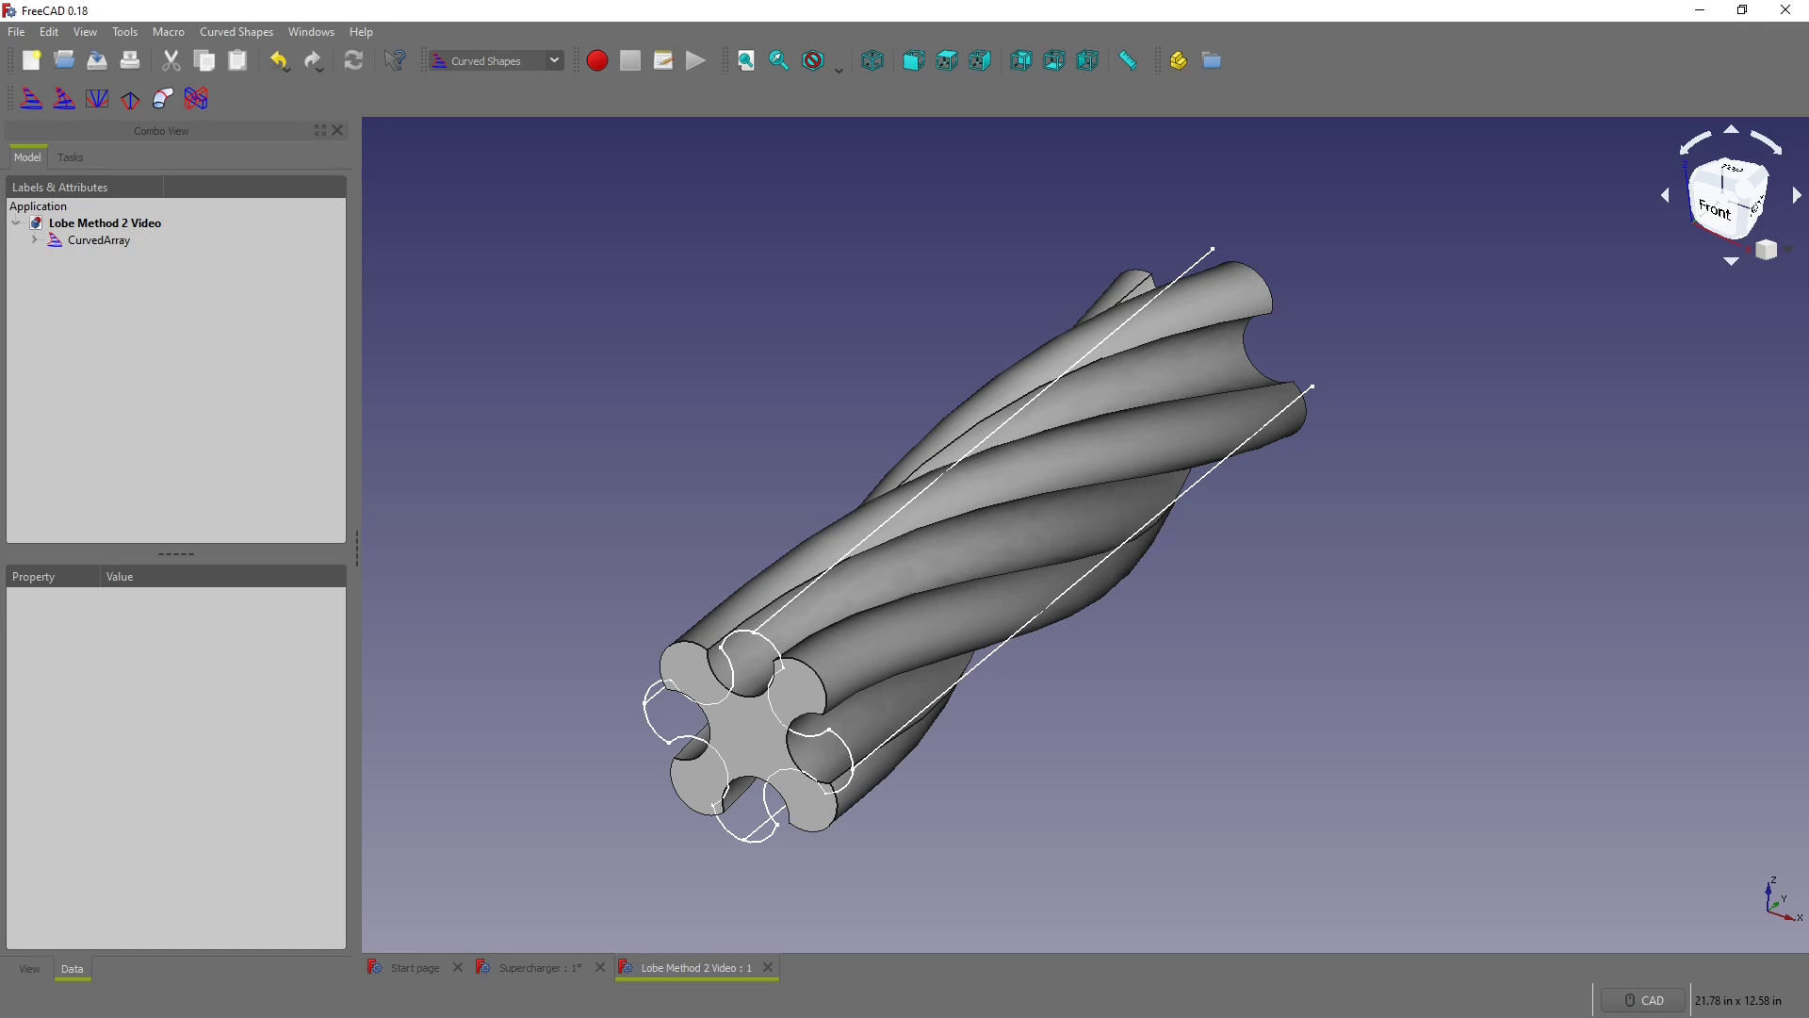
Step: Remove the CurvedArray and its extra path sketches, keeping only the lobe profile
click(33, 241)
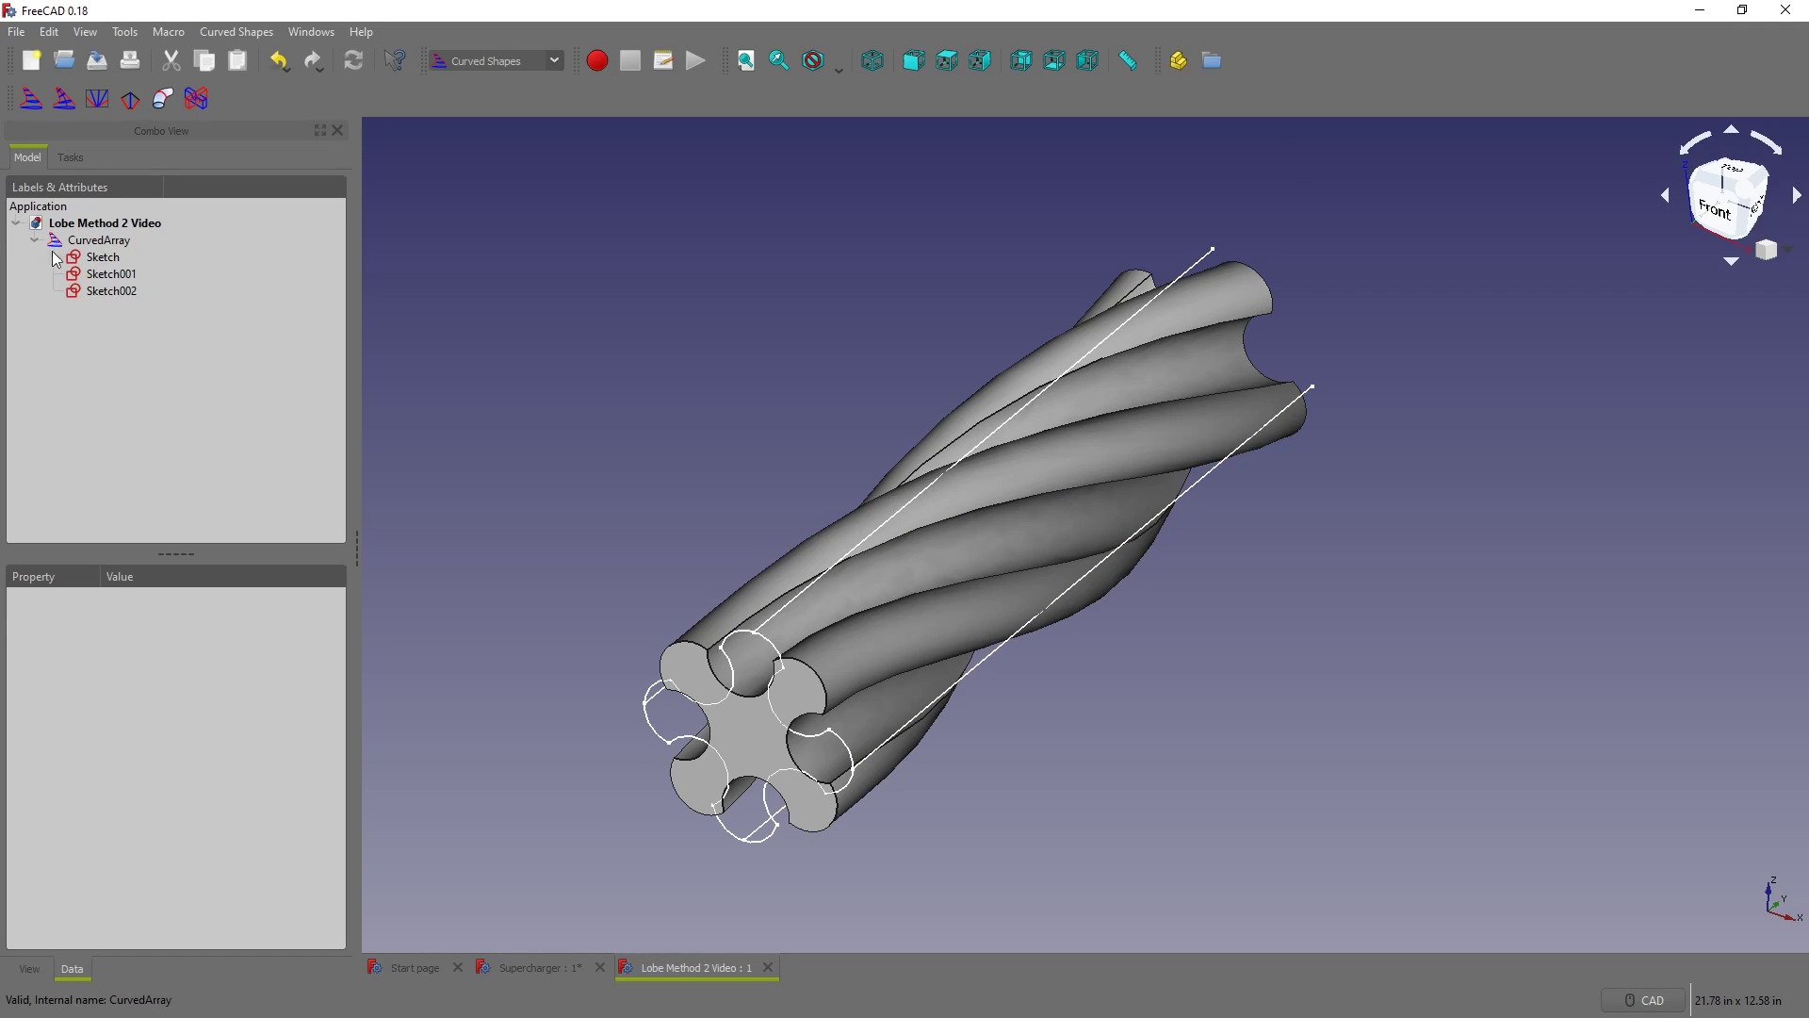
click(94, 291)
key(ctrl+z)
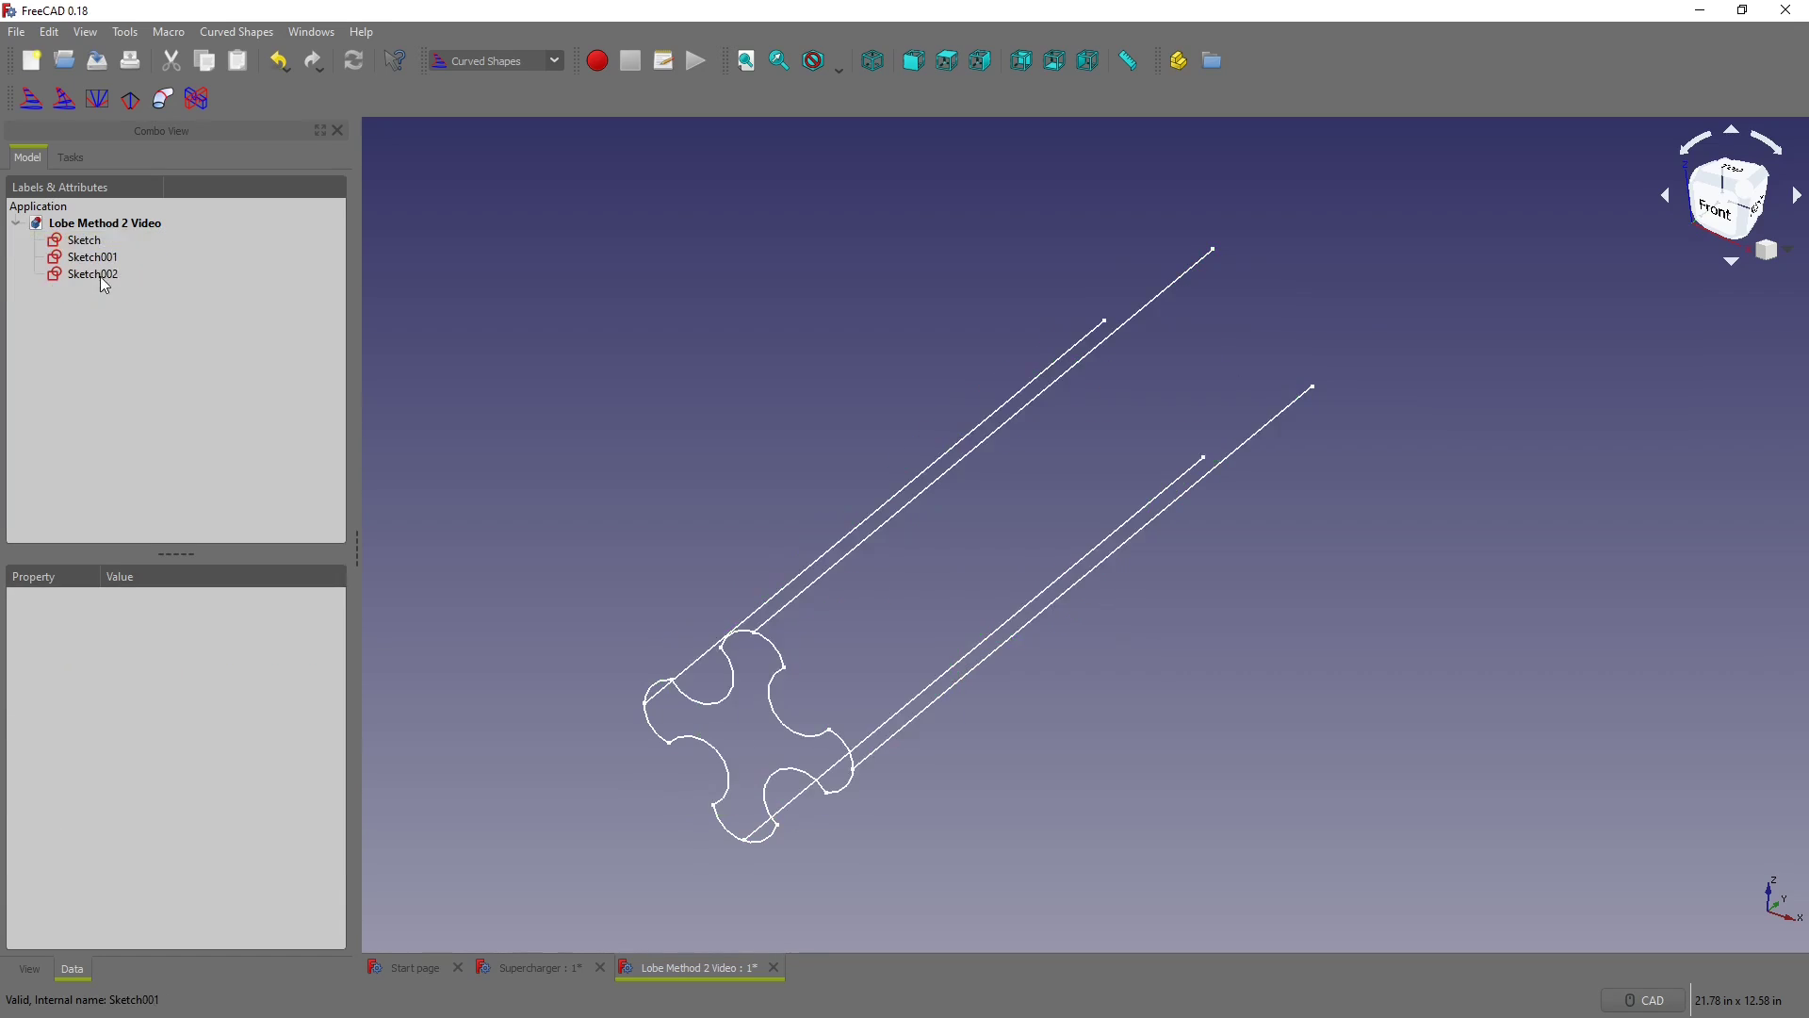
key(ctrl+z)
key(ctrl+z)
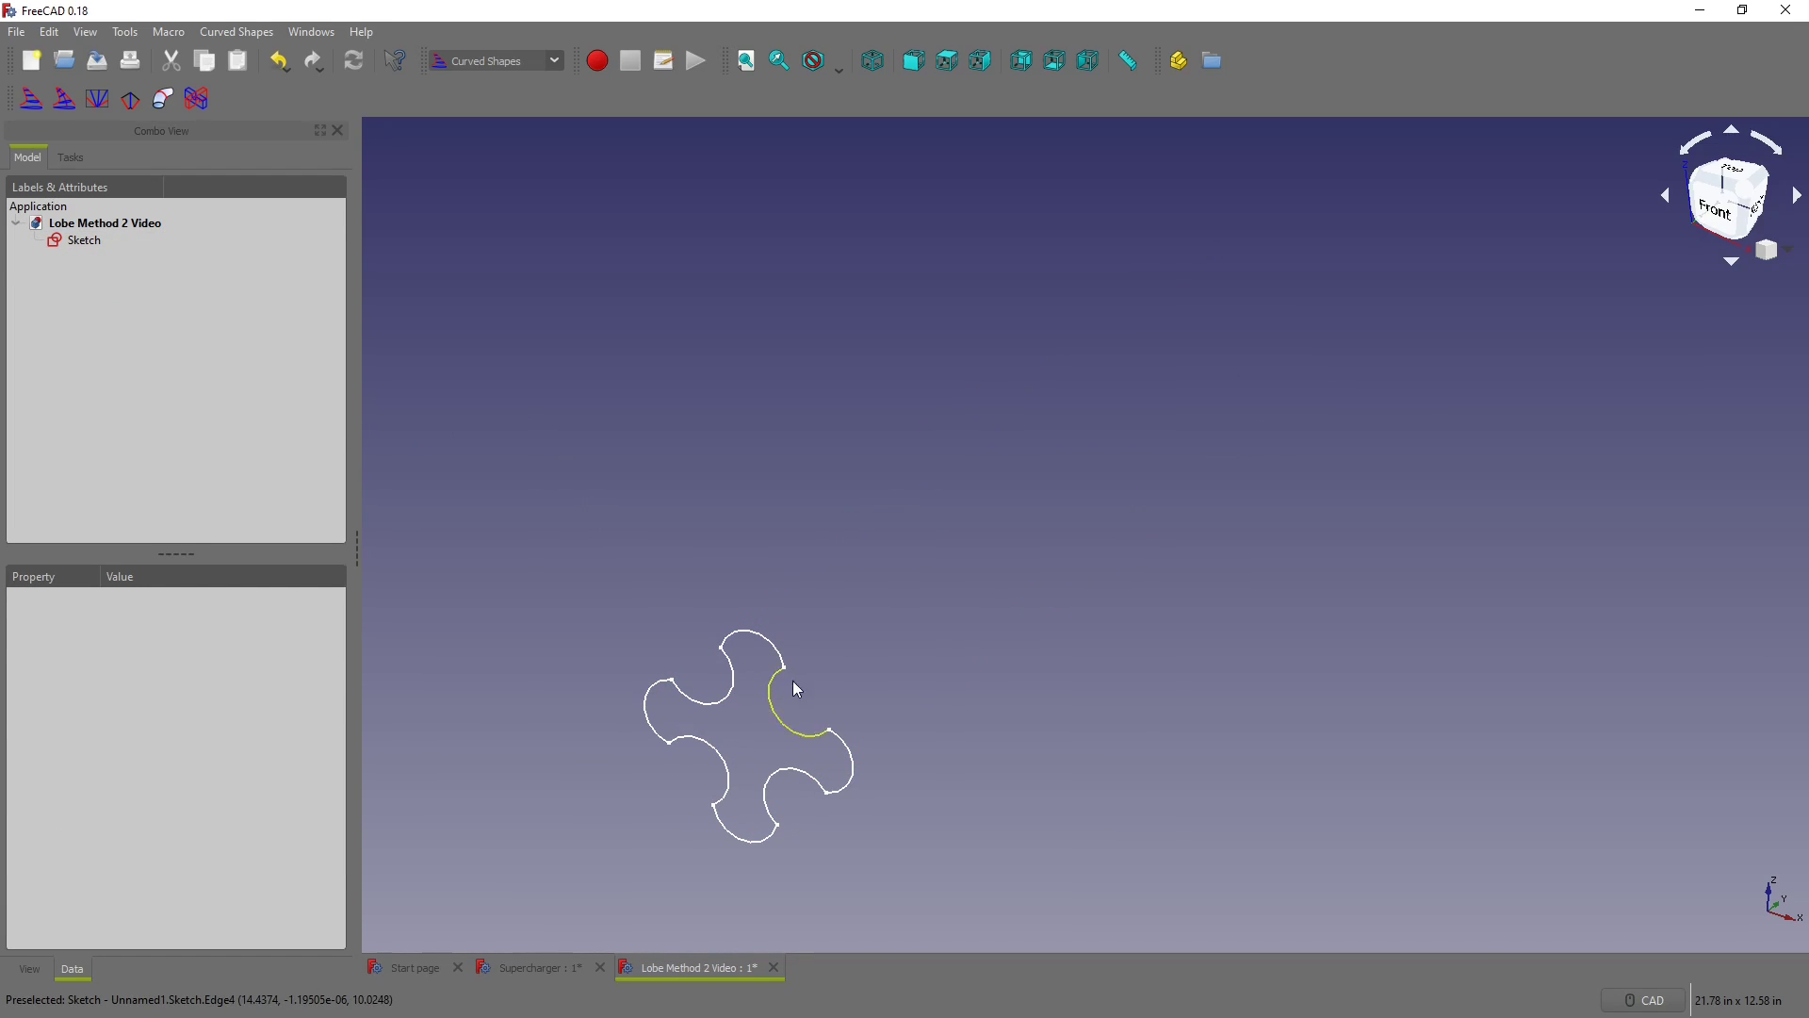
Step: Switch to the Part workbench and create a Helix primitive with radius 3.6/2
click(555, 60)
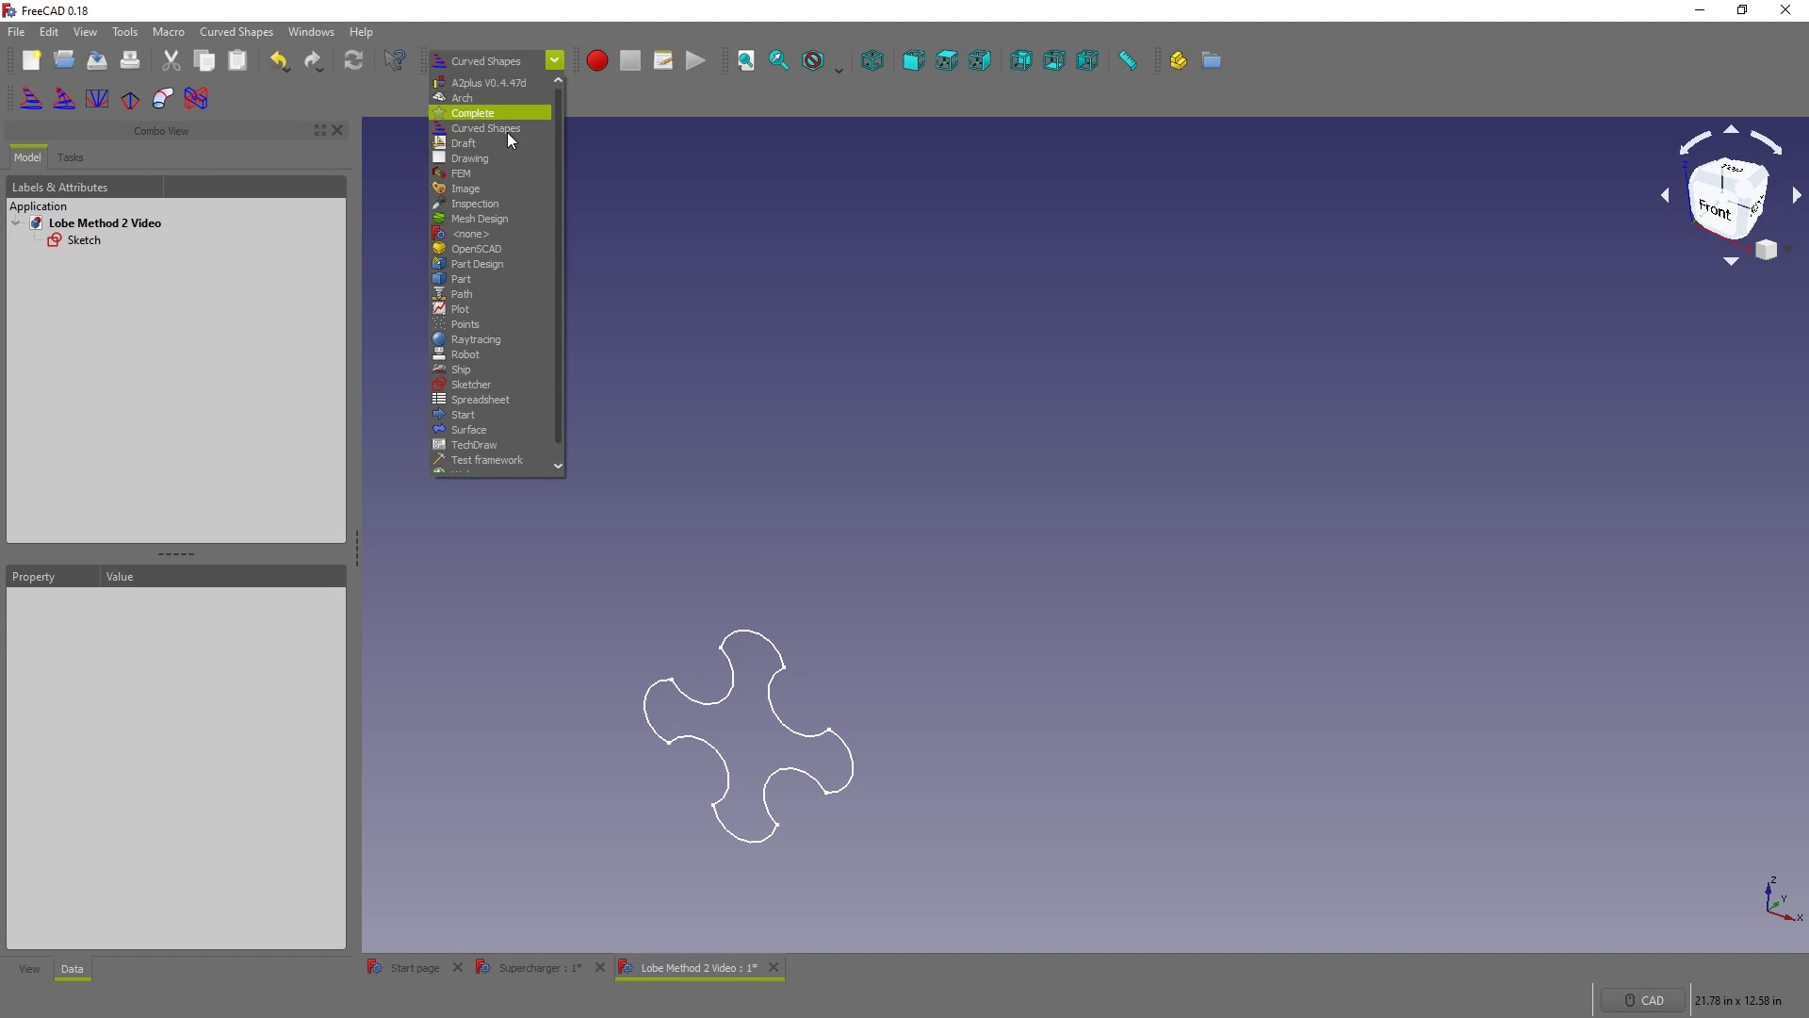
click(497, 281)
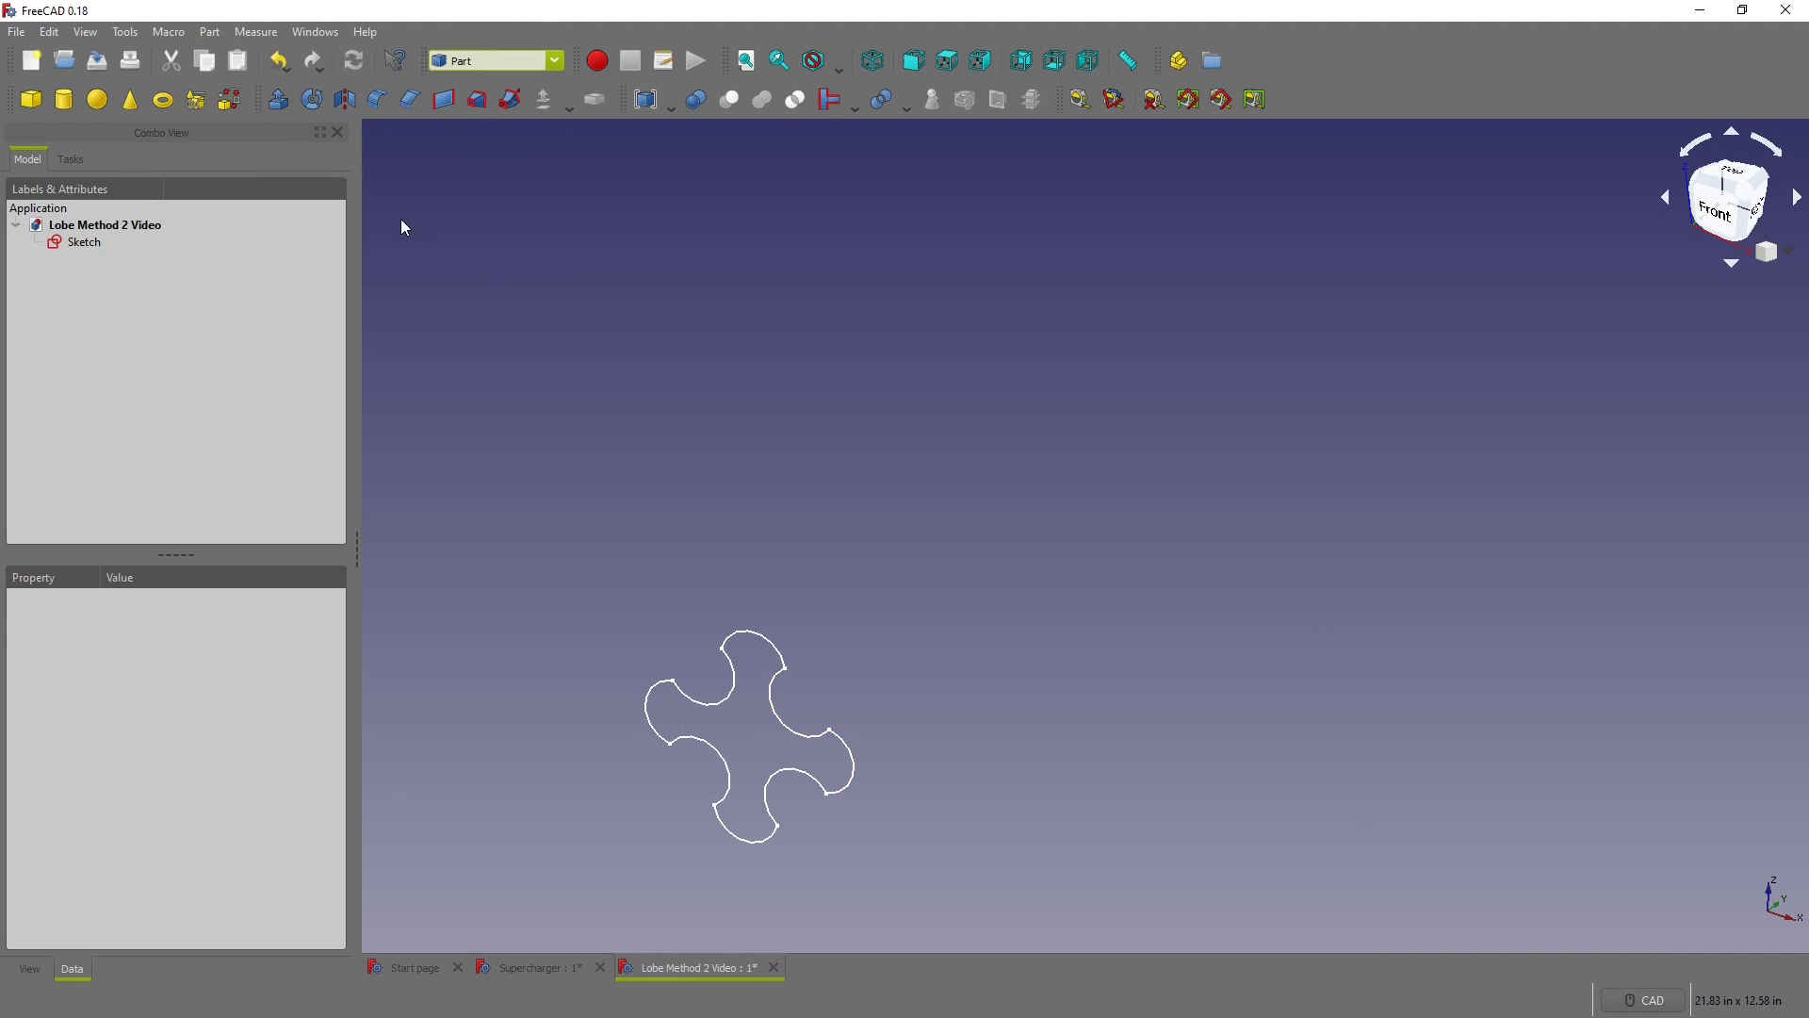
click(202, 102)
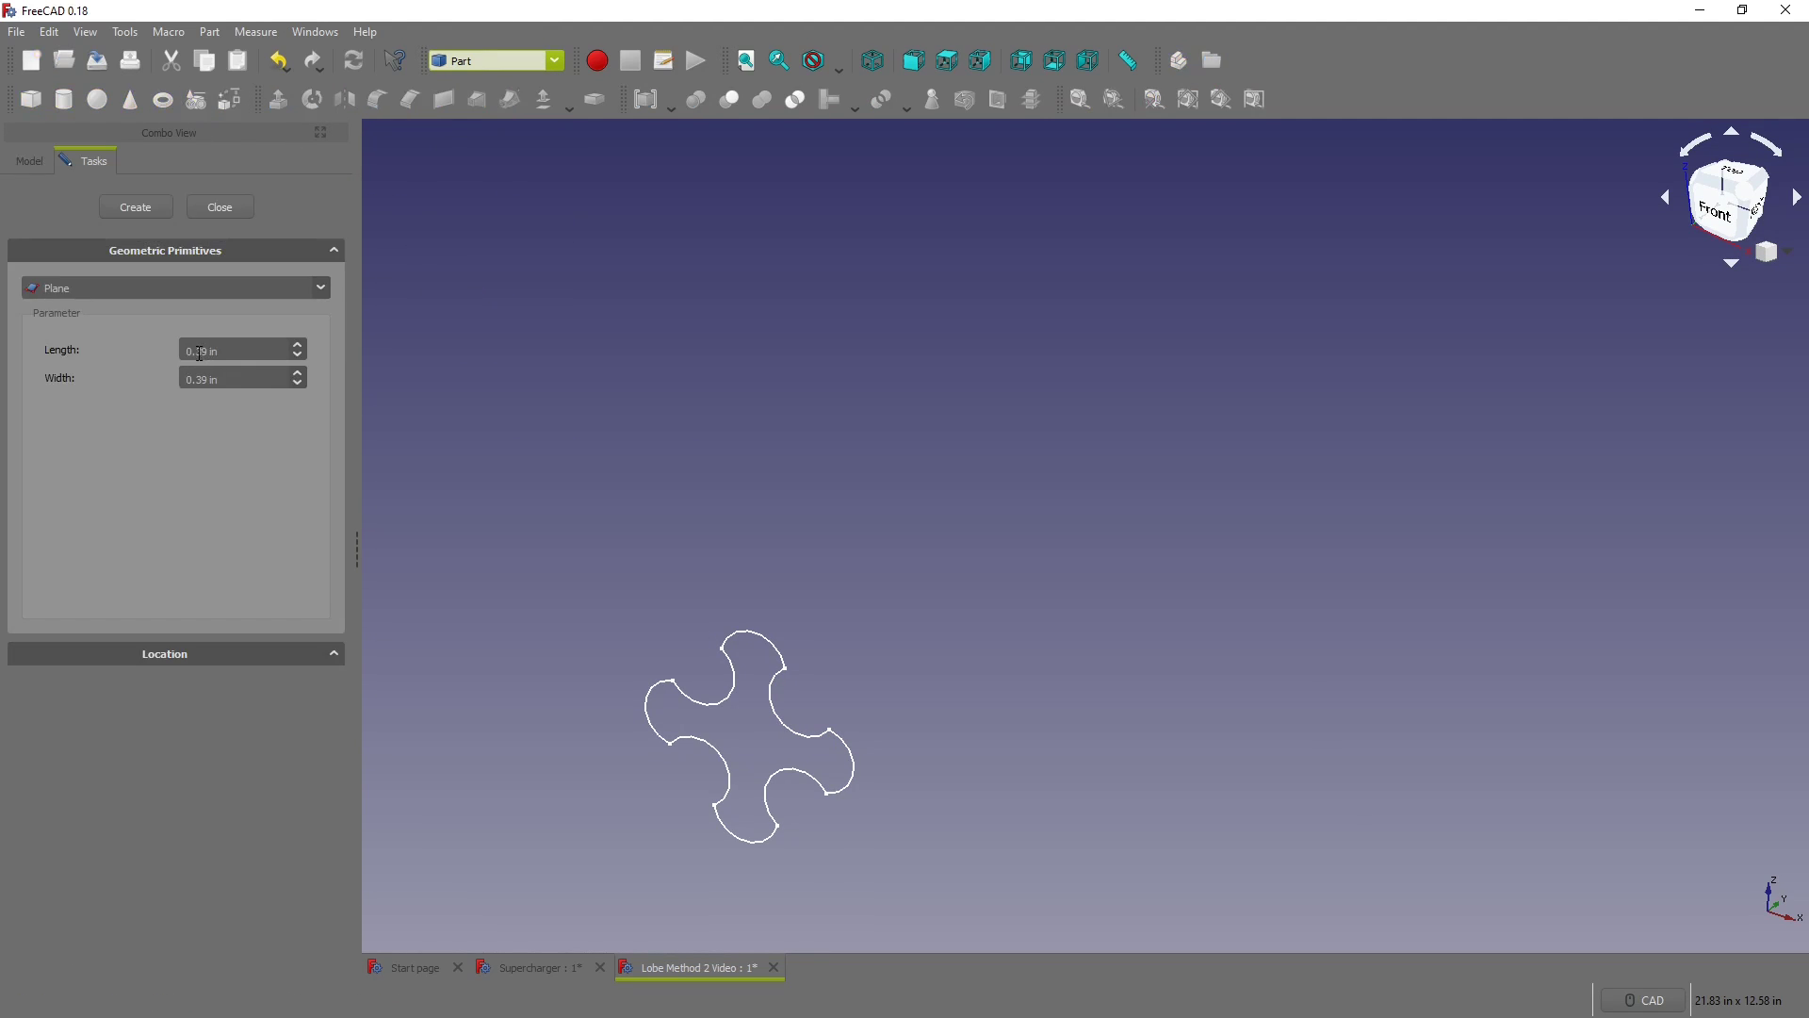
click(167, 297)
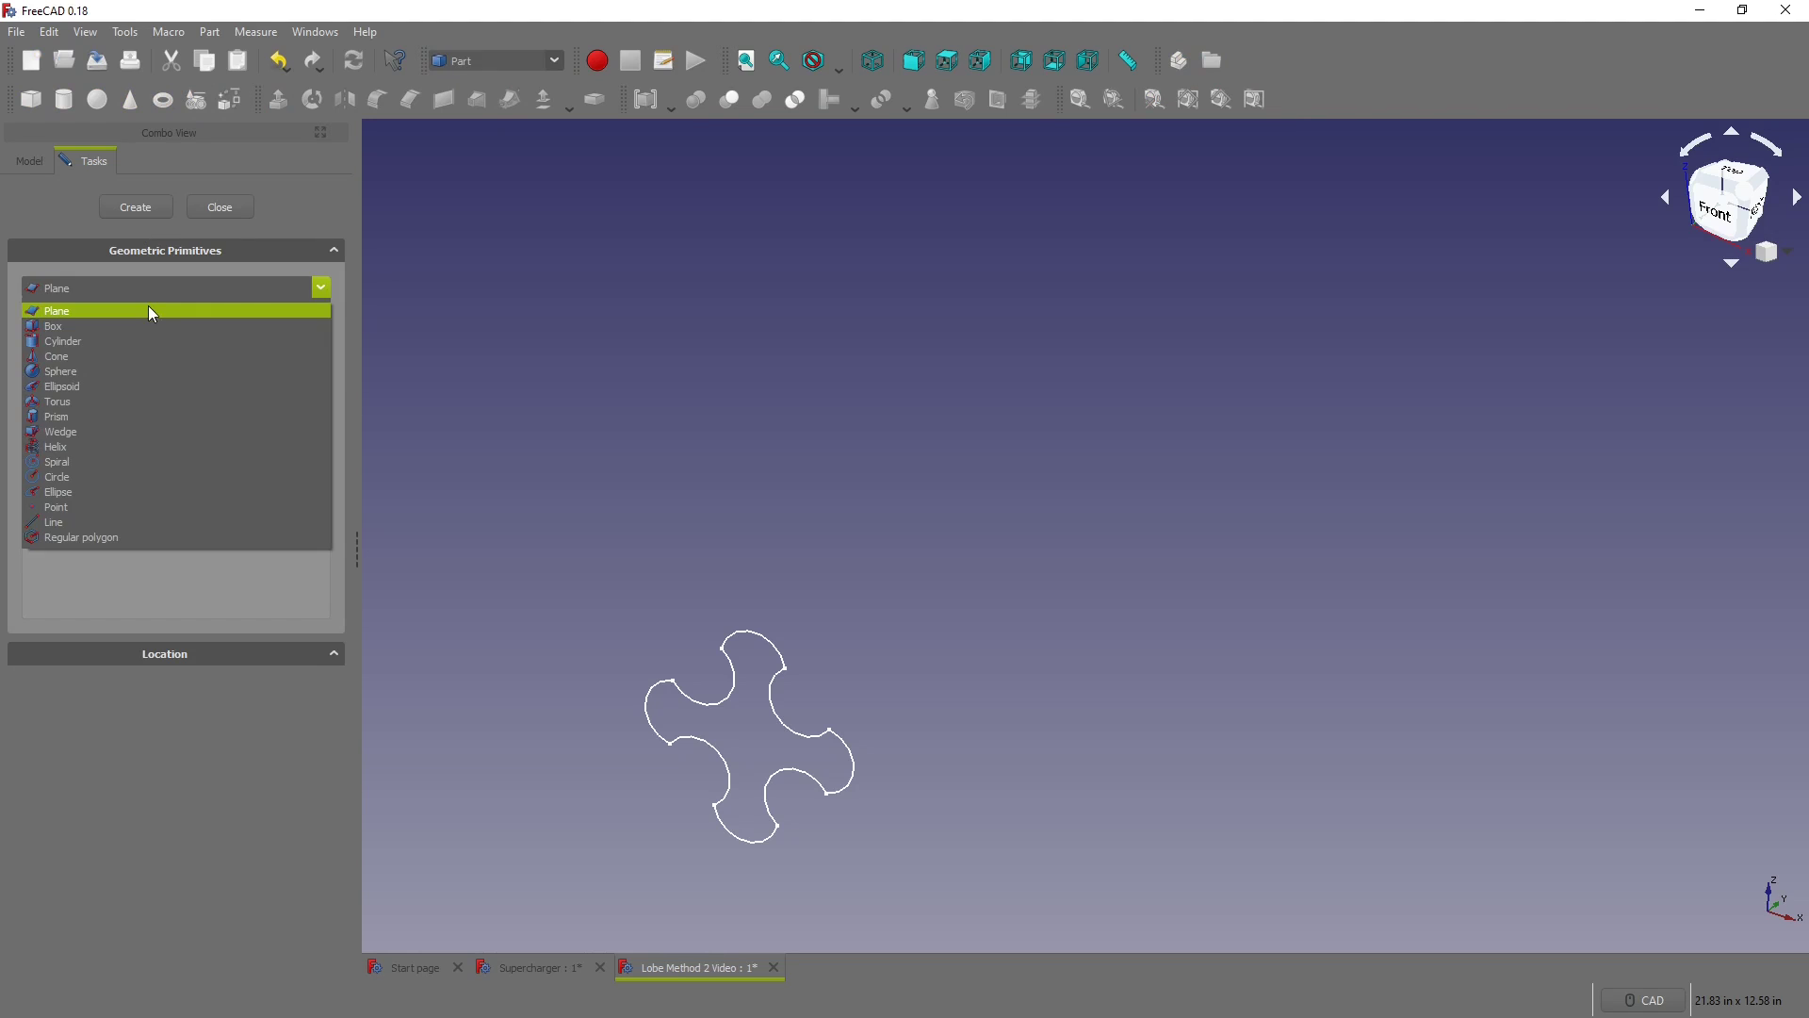
click(143, 448)
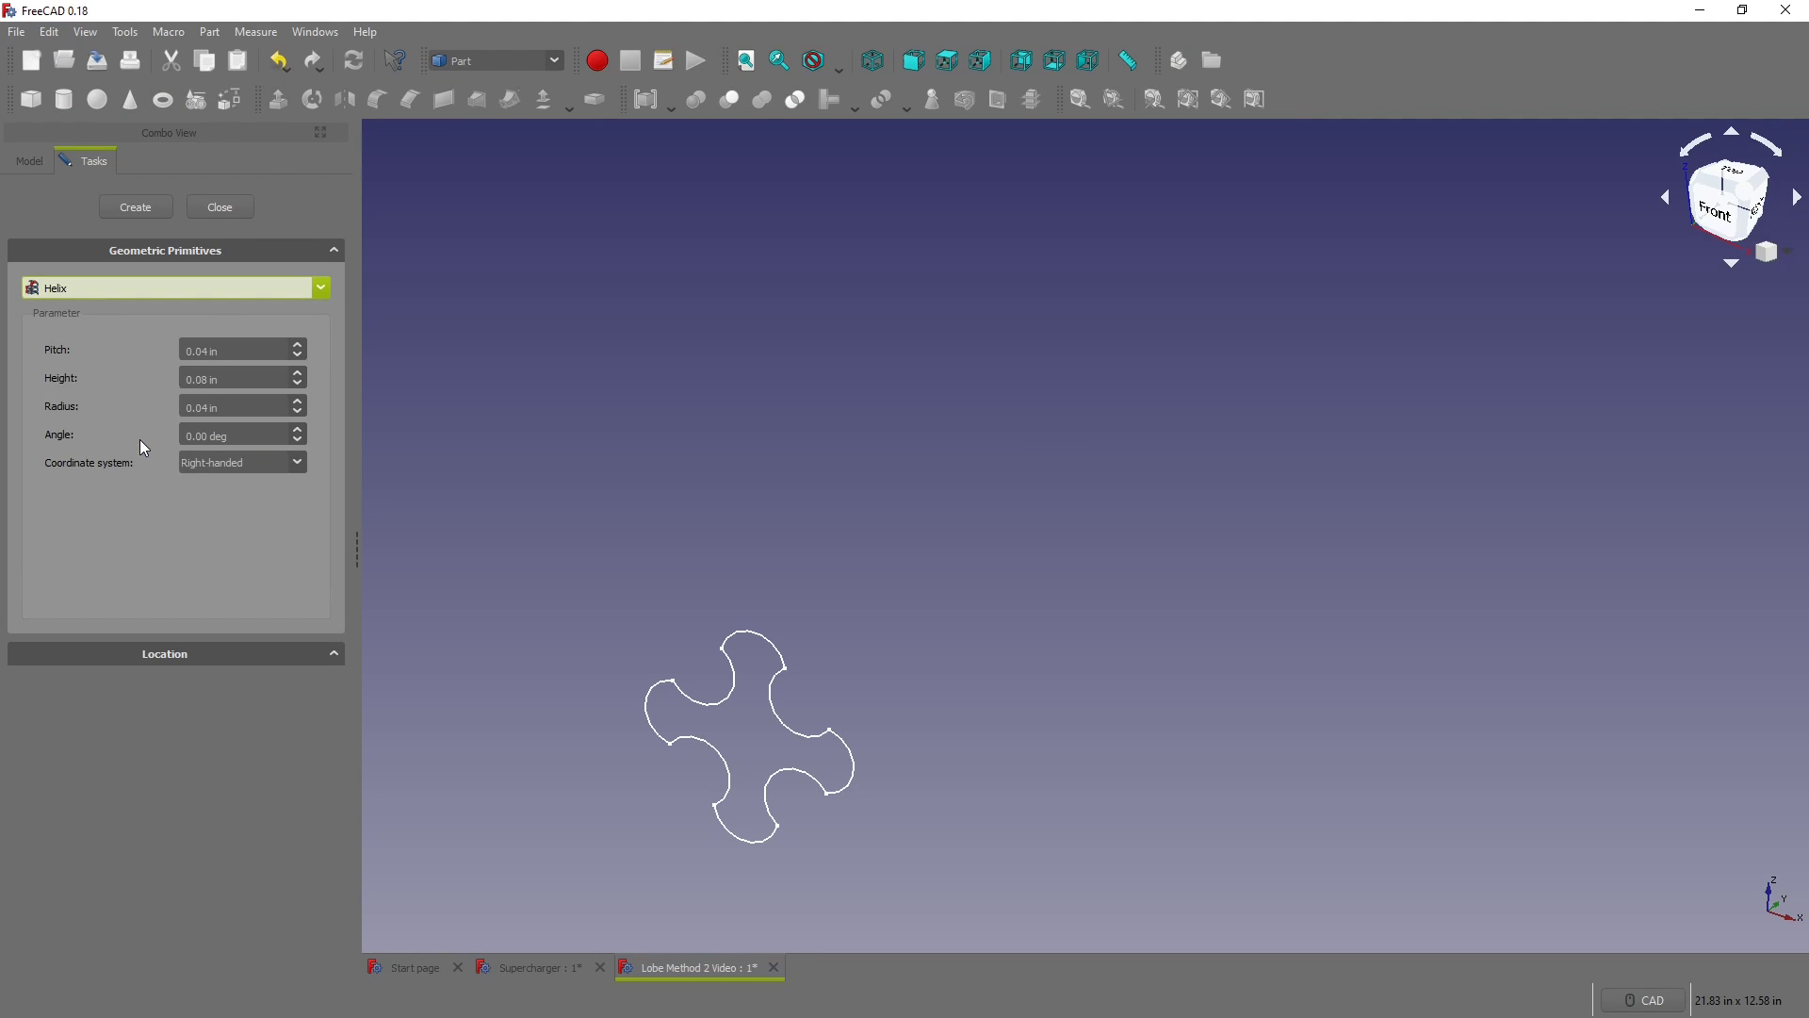
click(241, 407)
drag(241, 407, 181, 400)
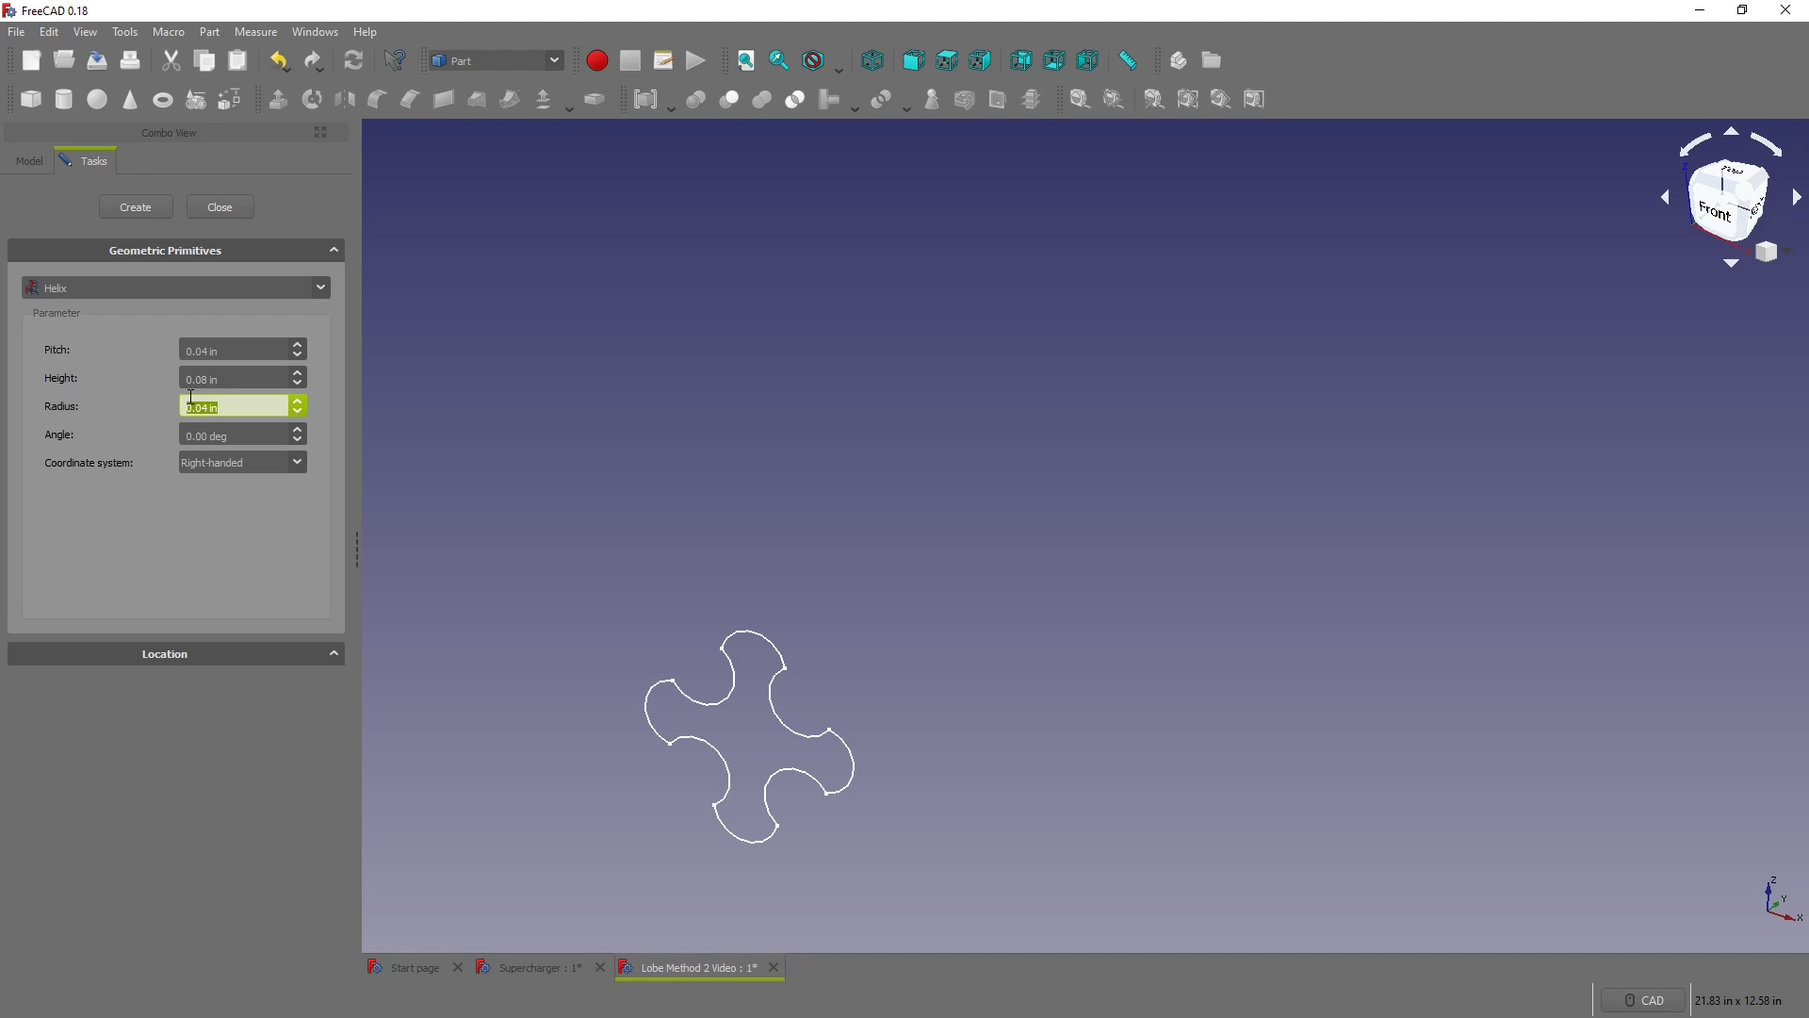
text(3.6/2)
key(Return)
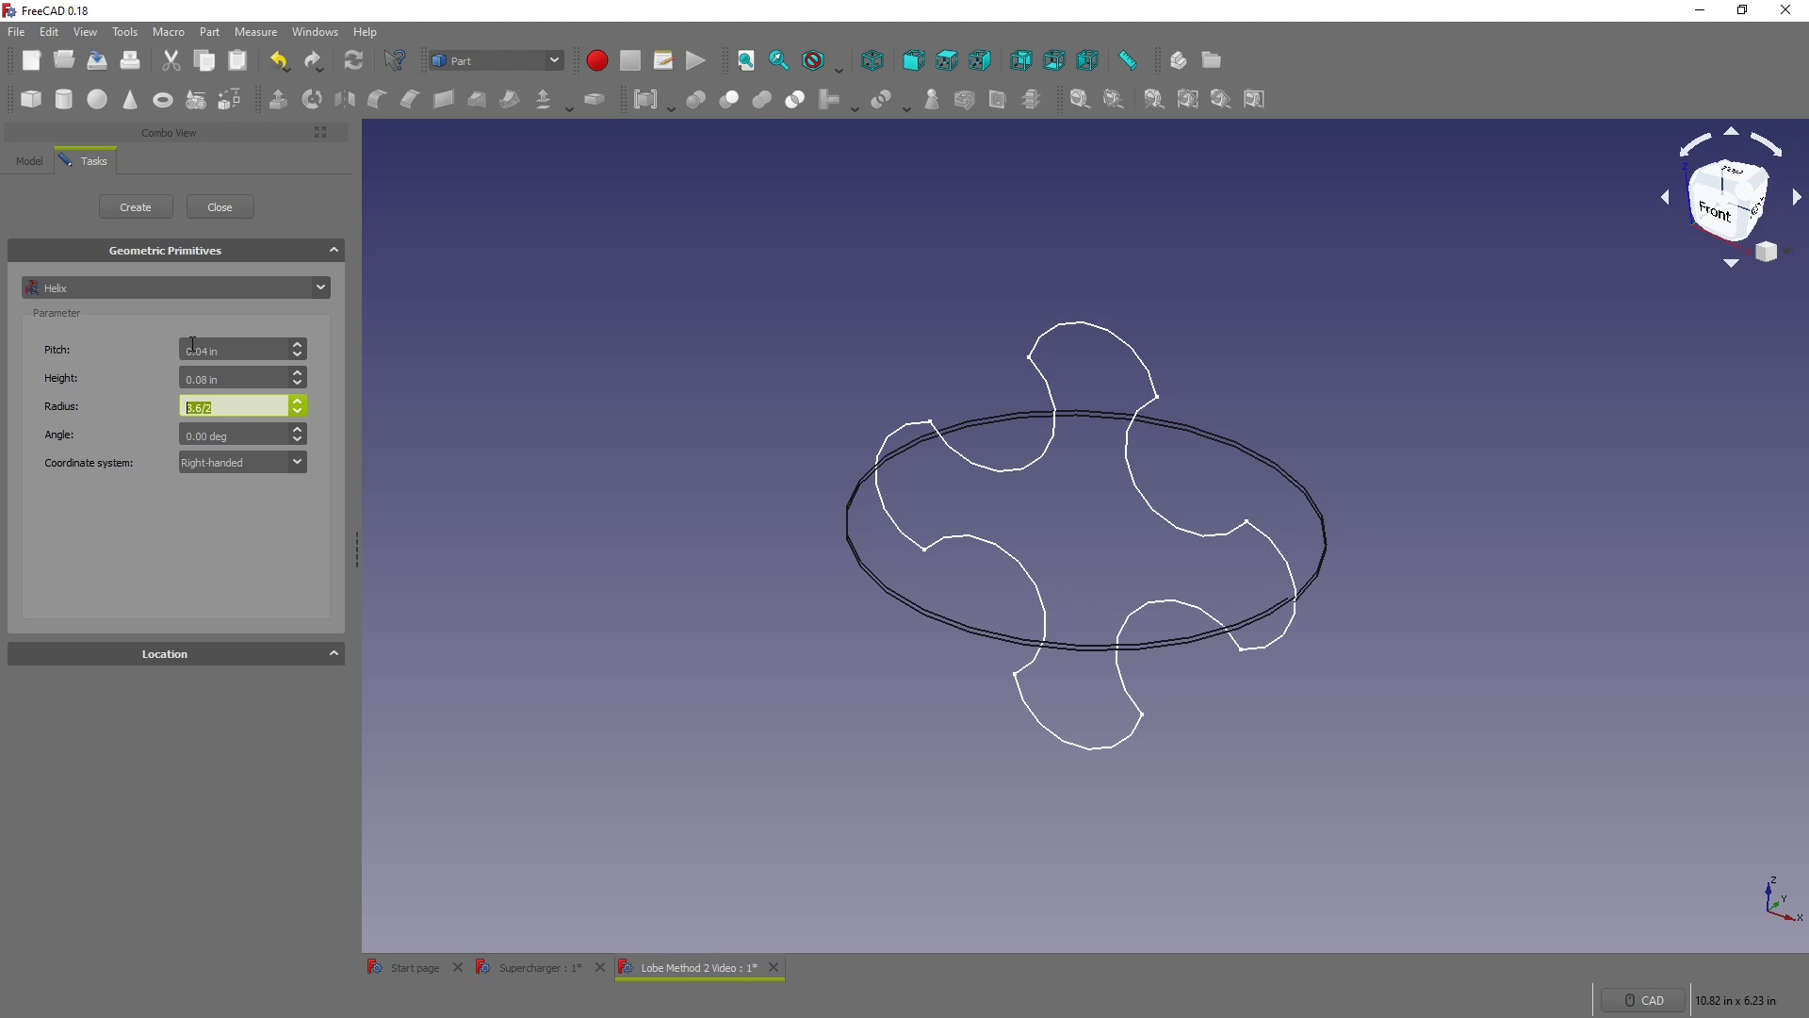
Step: Rotate the Helix 90° with the Transform tool so it starts at the profile
click(239, 212)
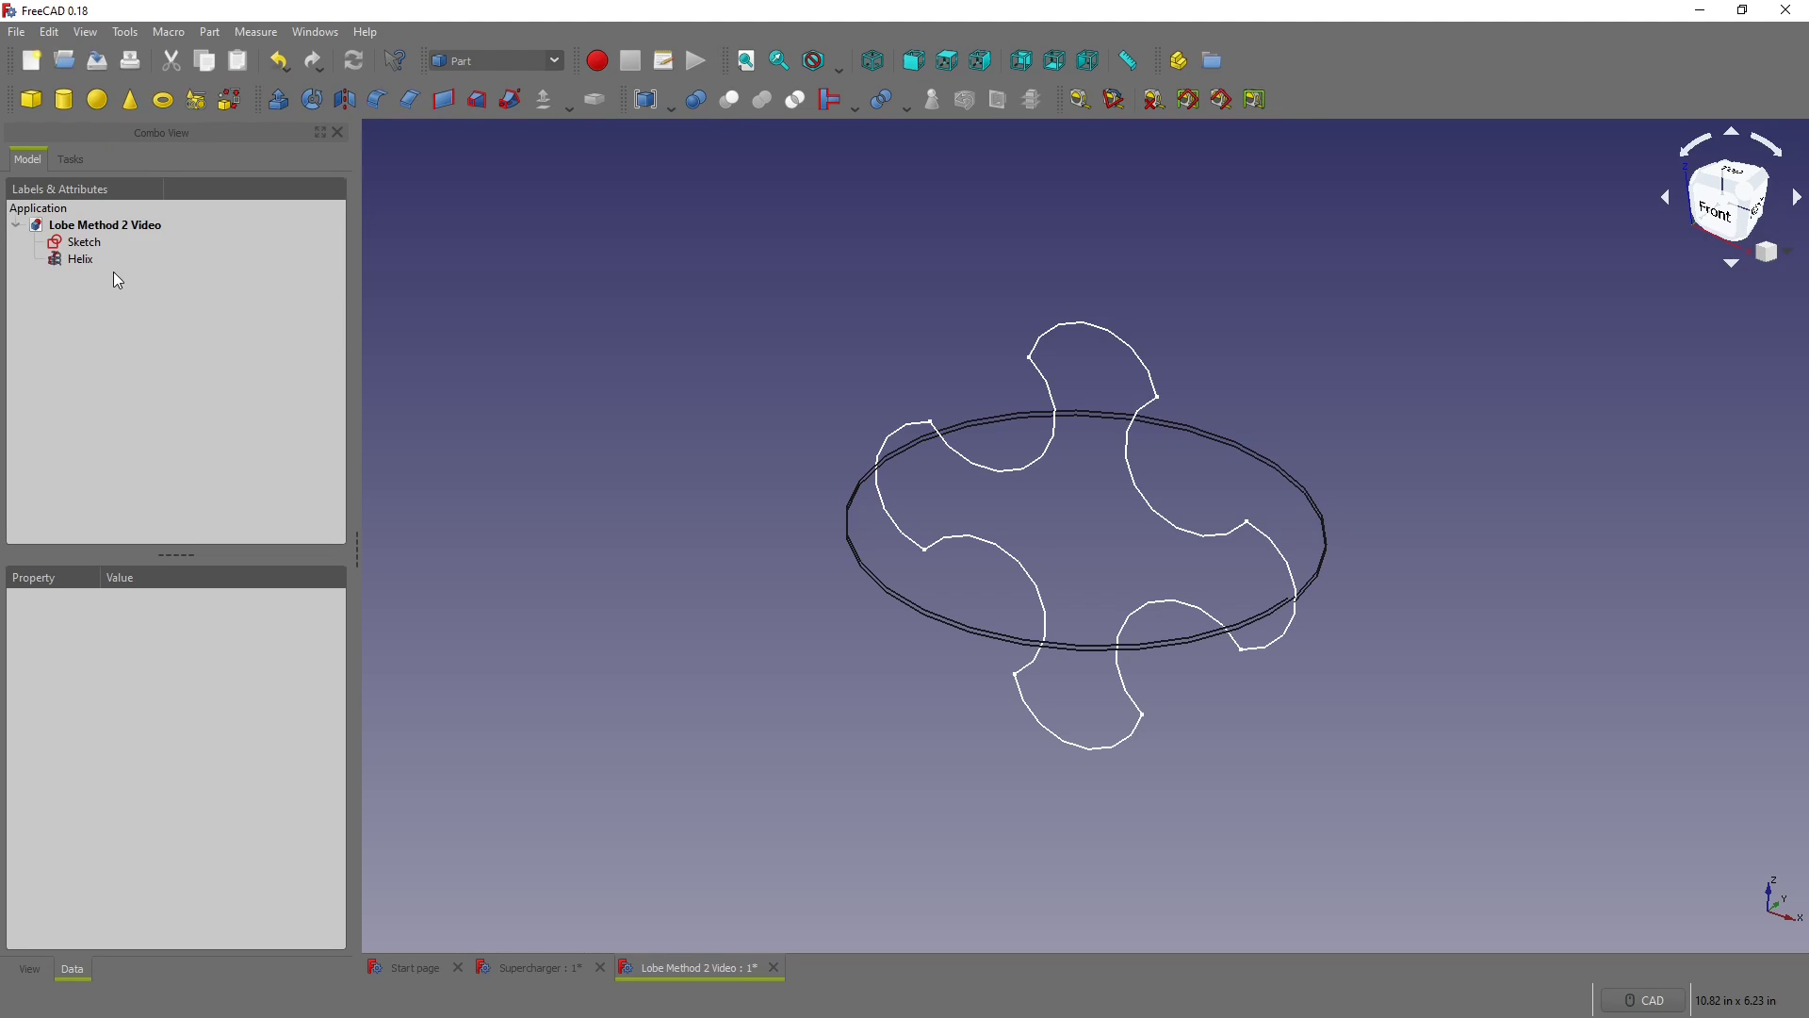
click(87, 260)
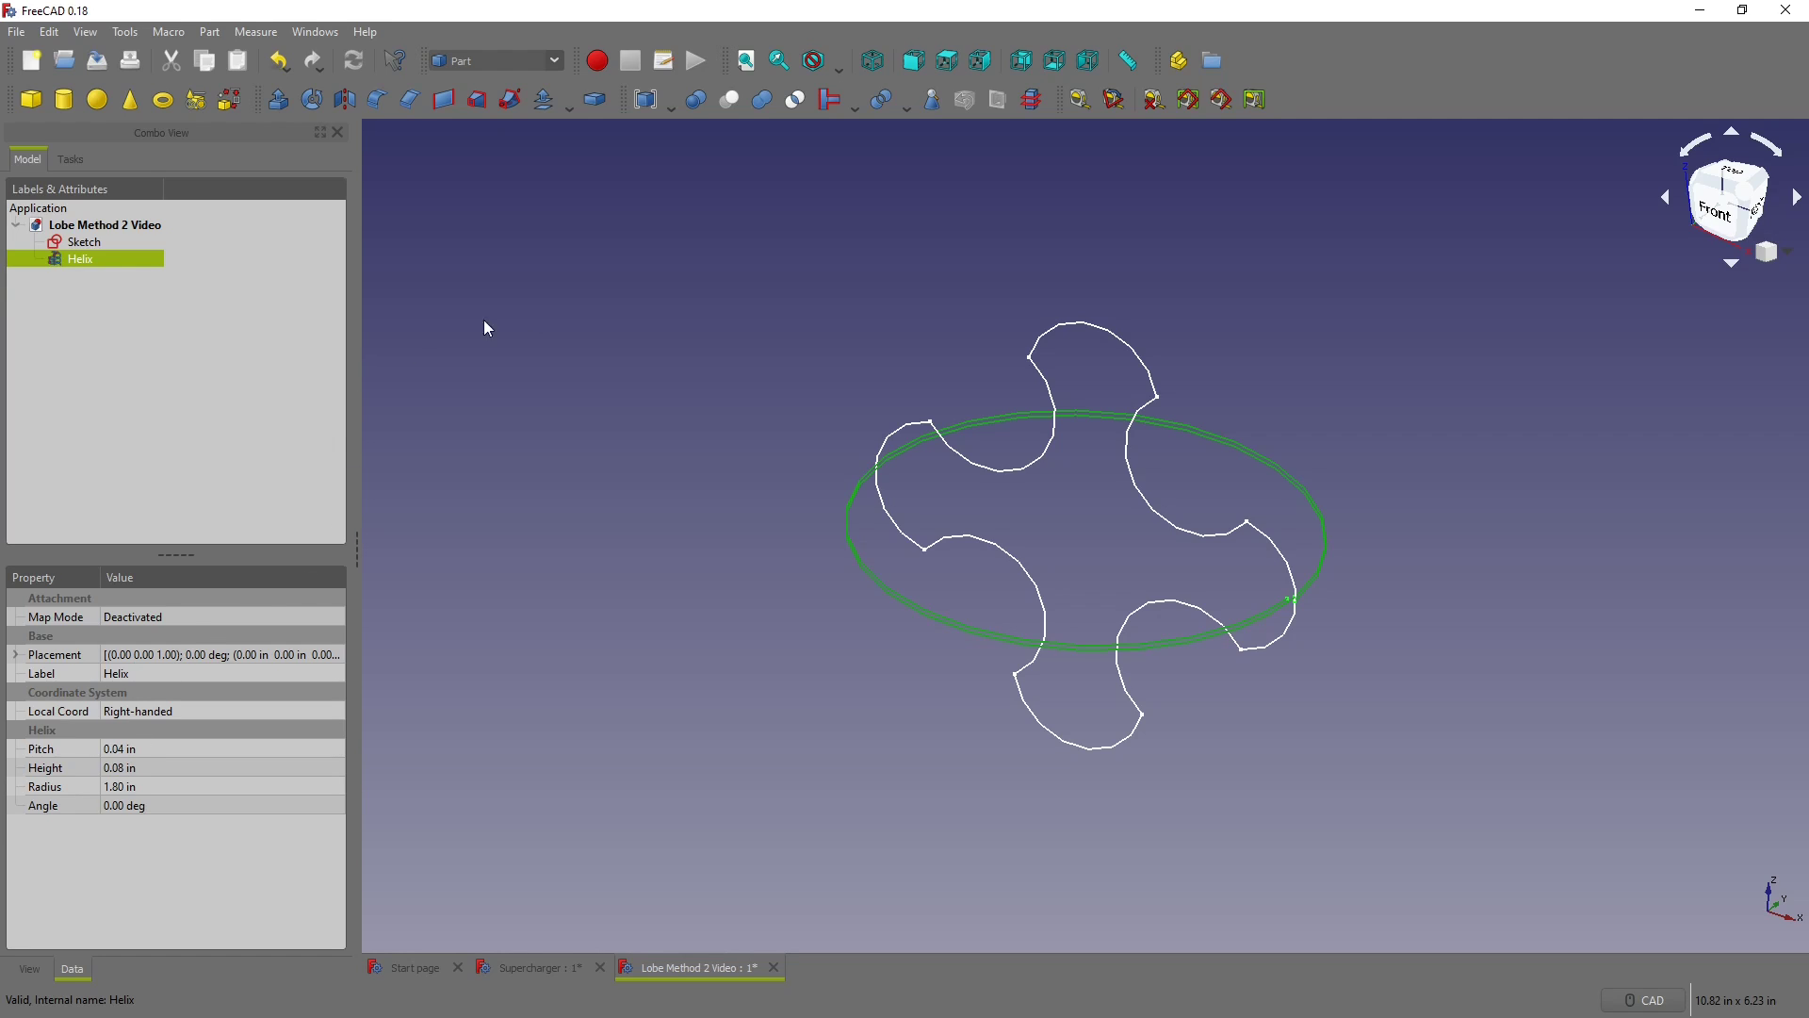
double_click(82, 260)
drag(1165, 396, 1019, 456)
key(3)
key(0)
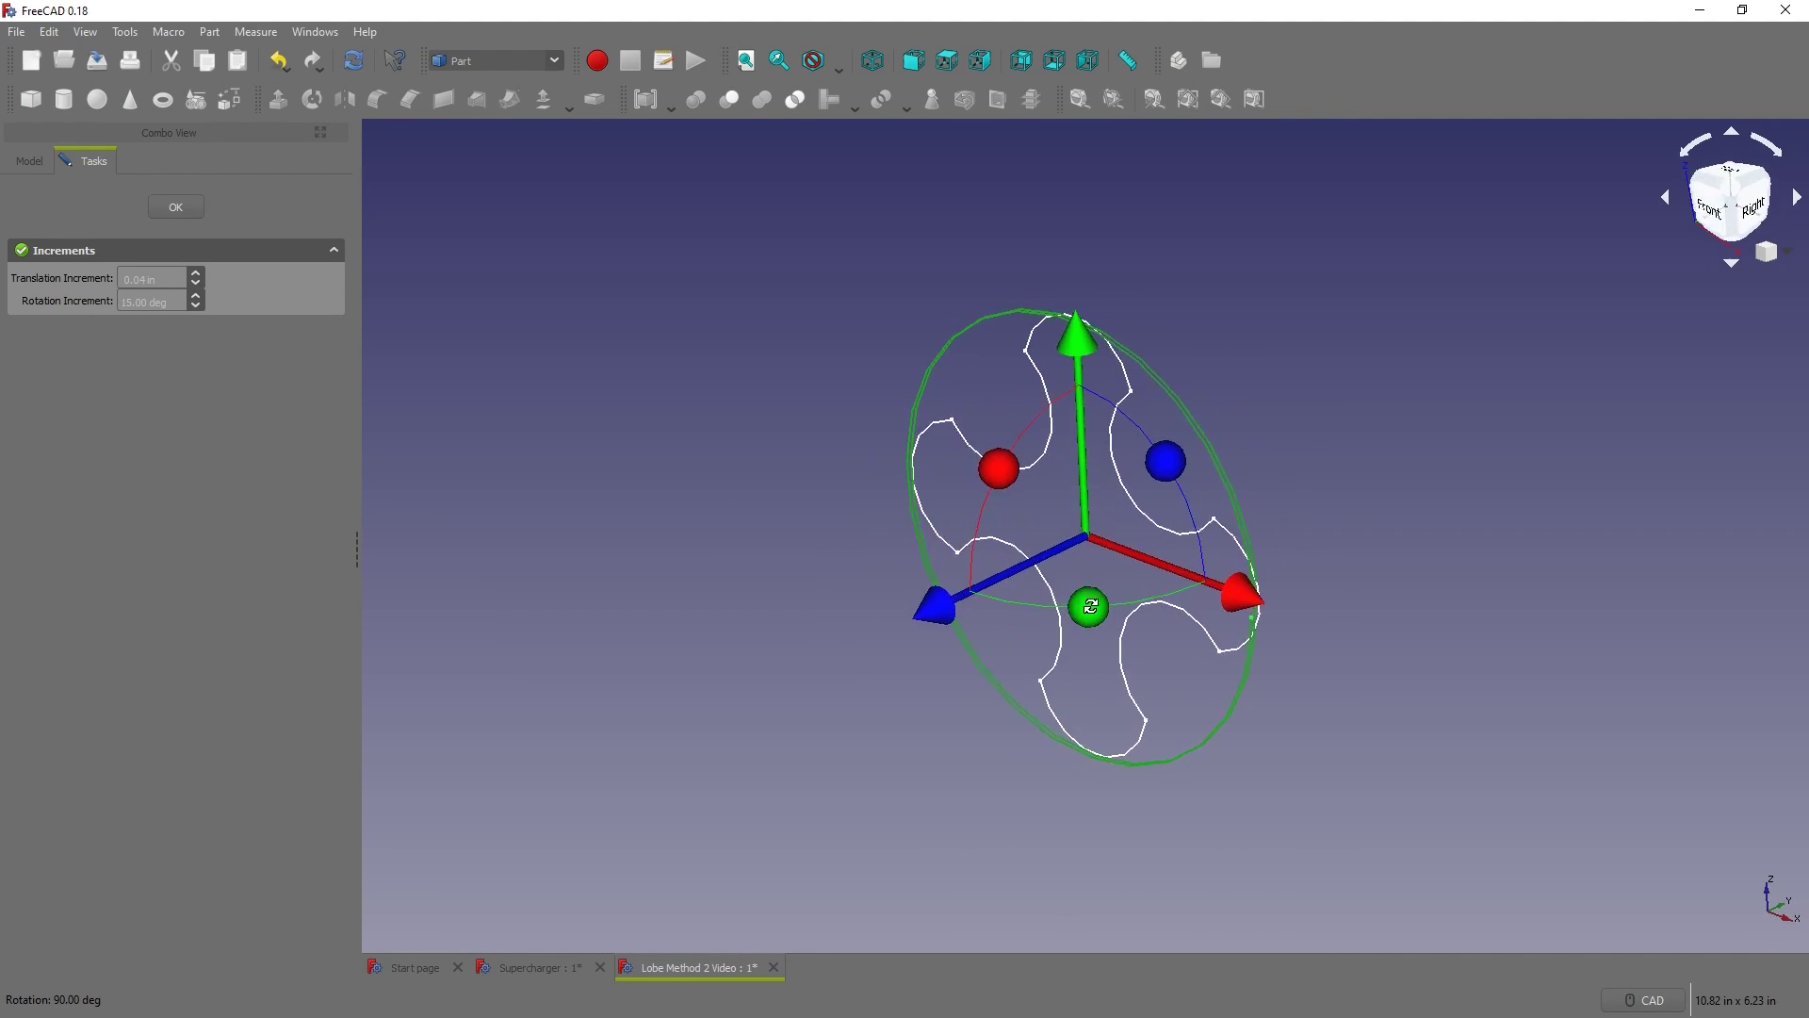
click(172, 209)
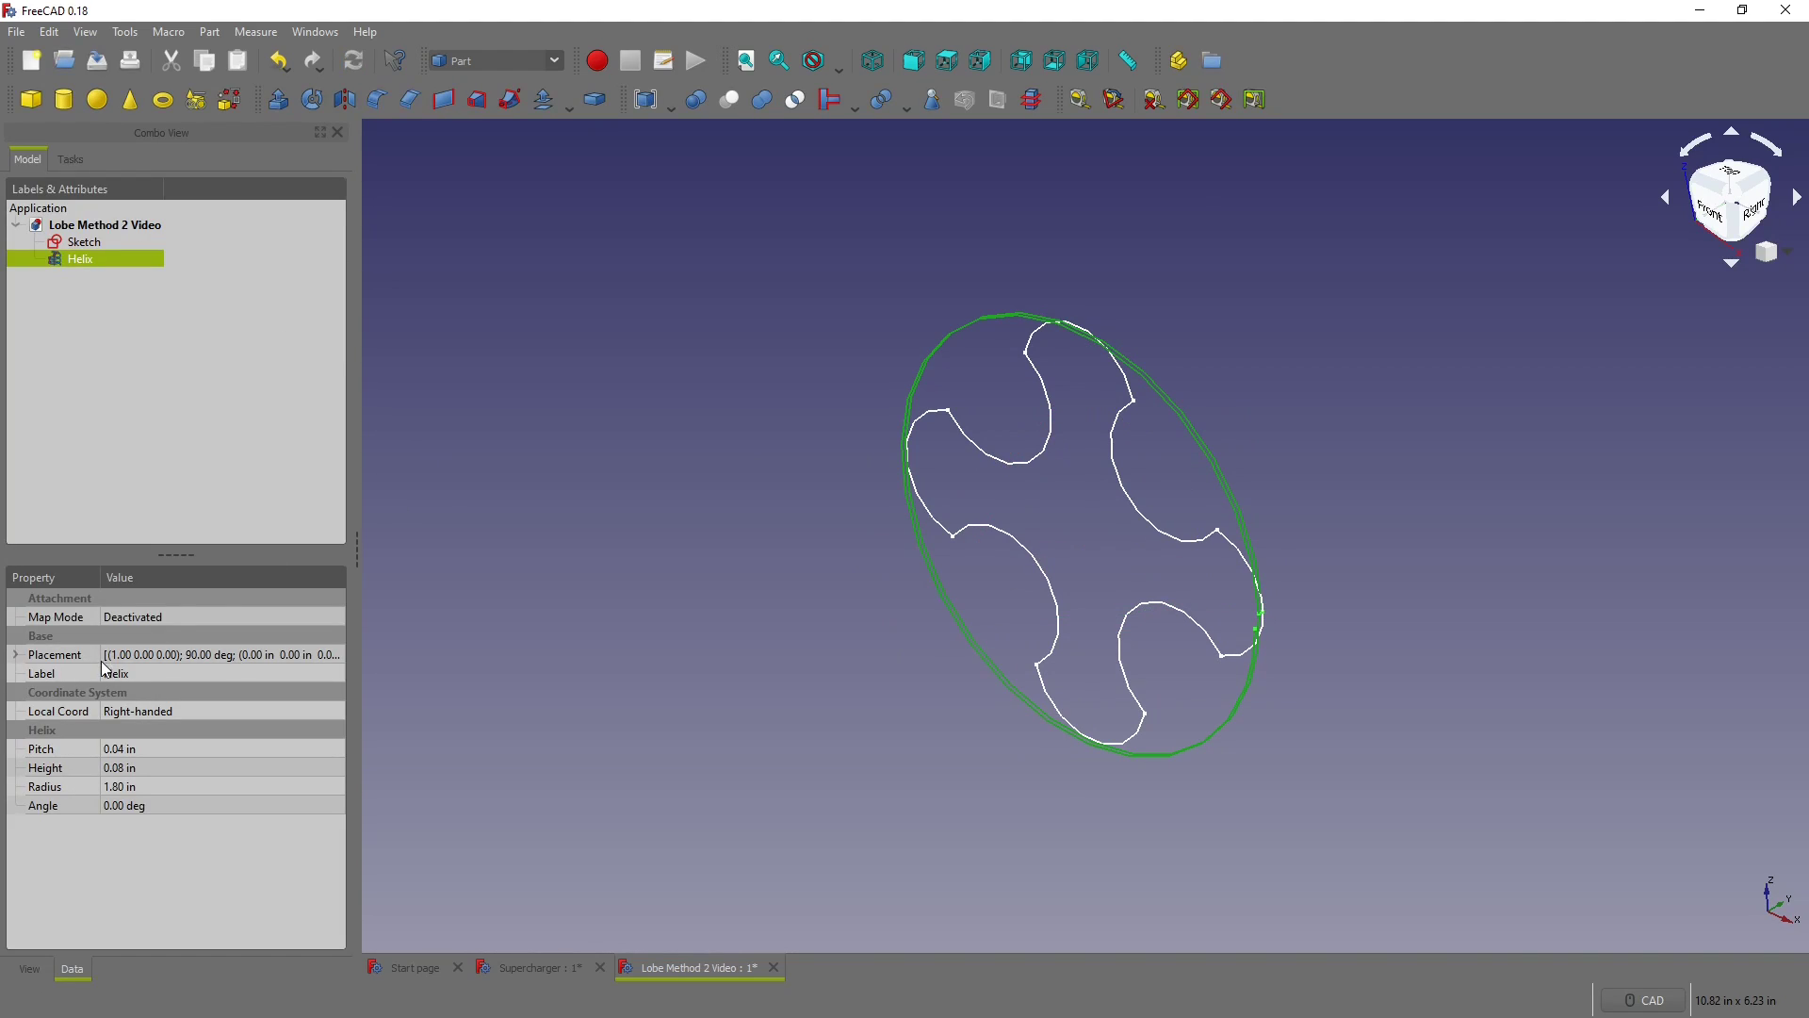
Step: Set the Helix Height to 14 in and Pitch to 28 in
click(134, 770)
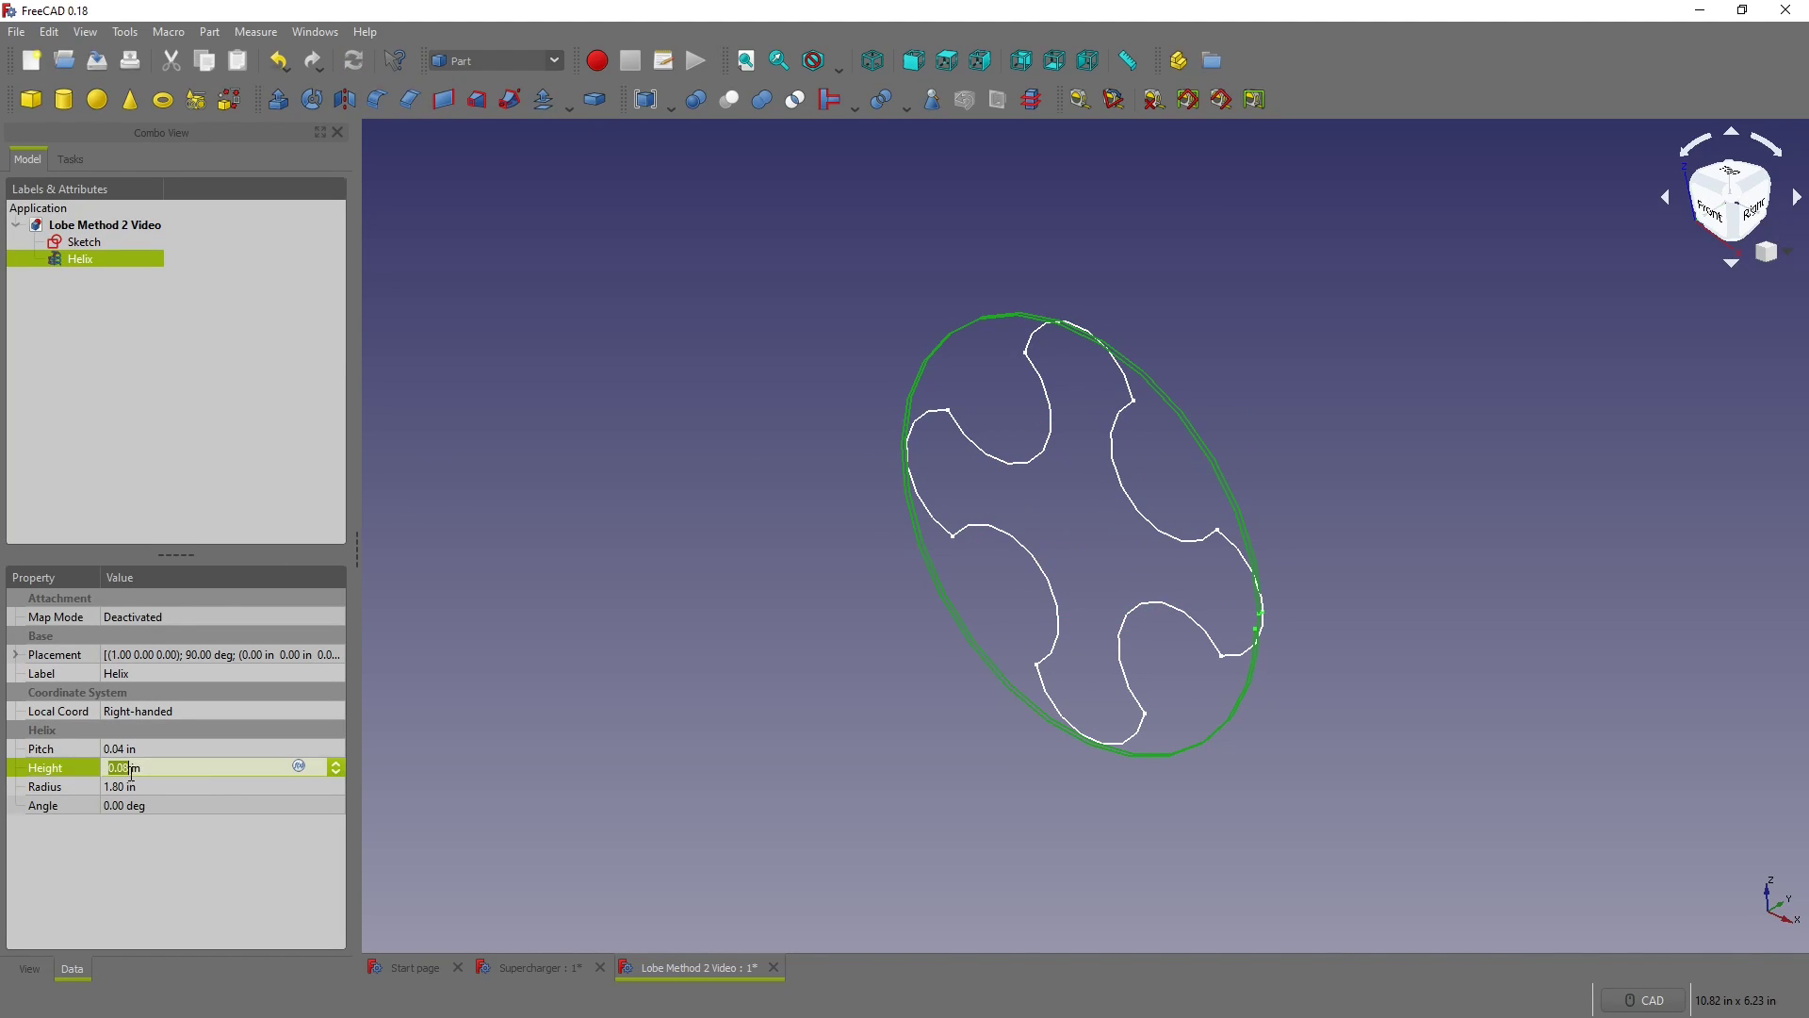
text(14)
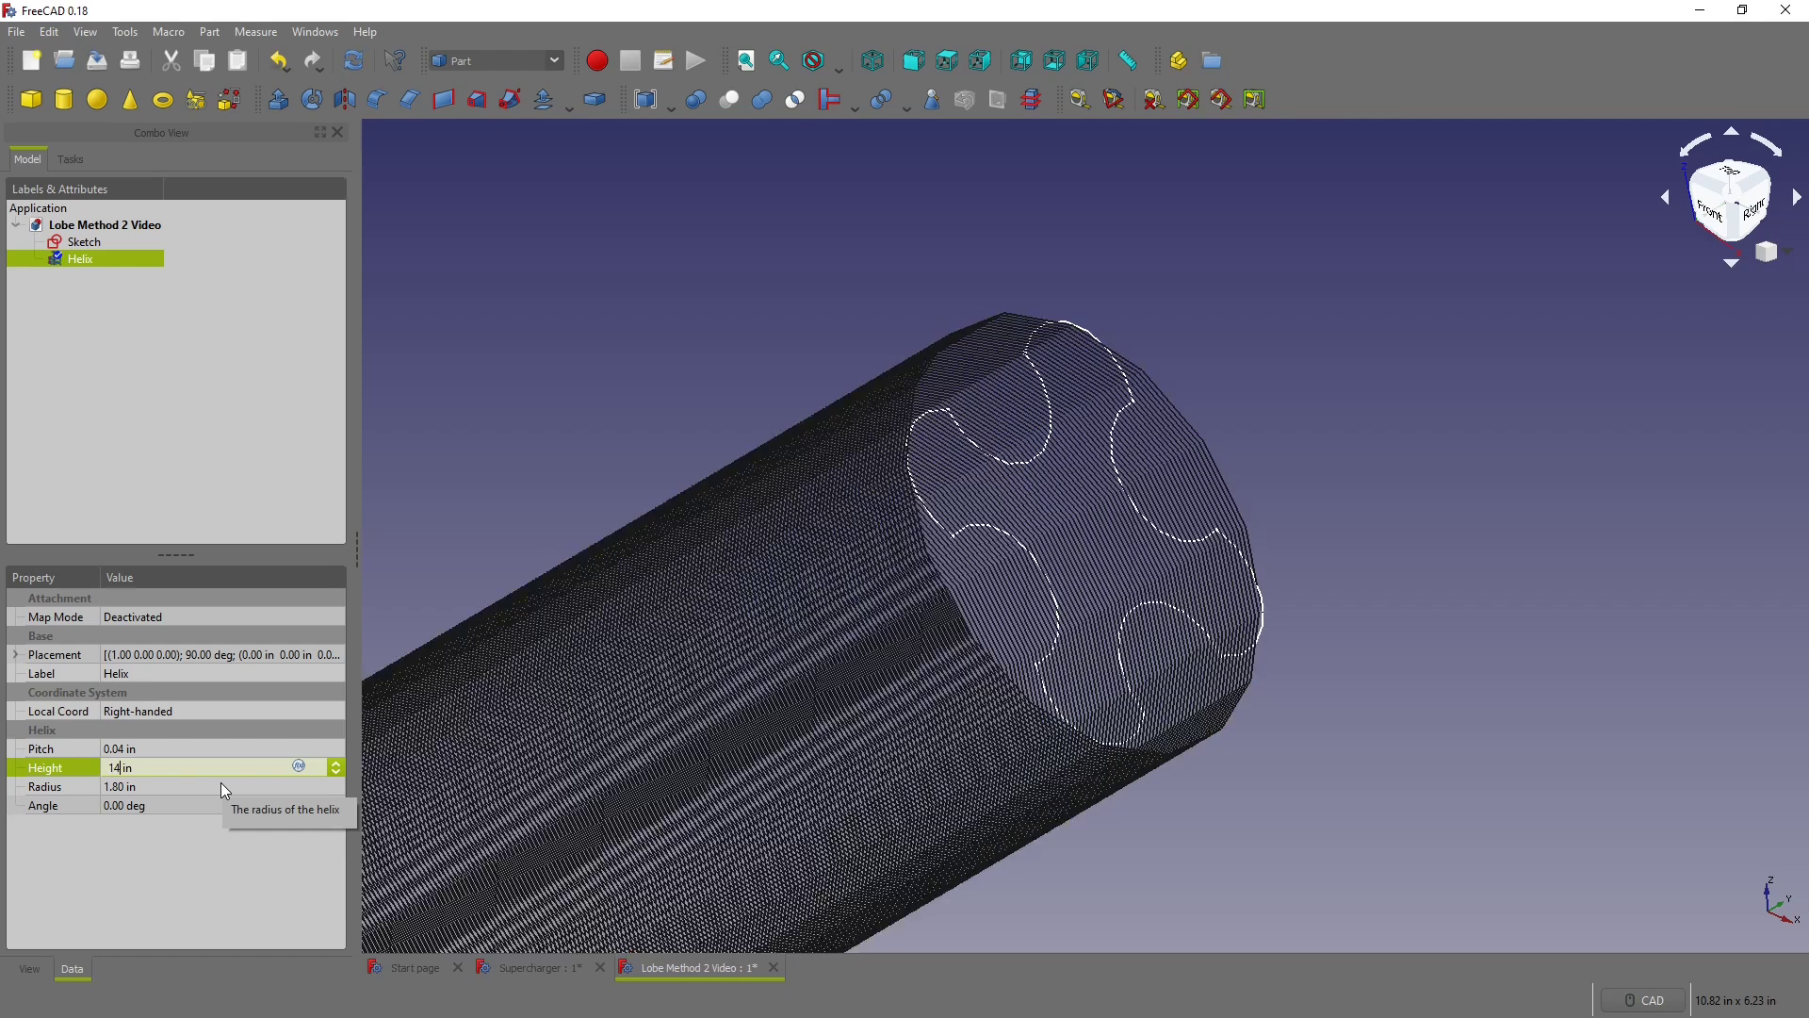
click(165, 751)
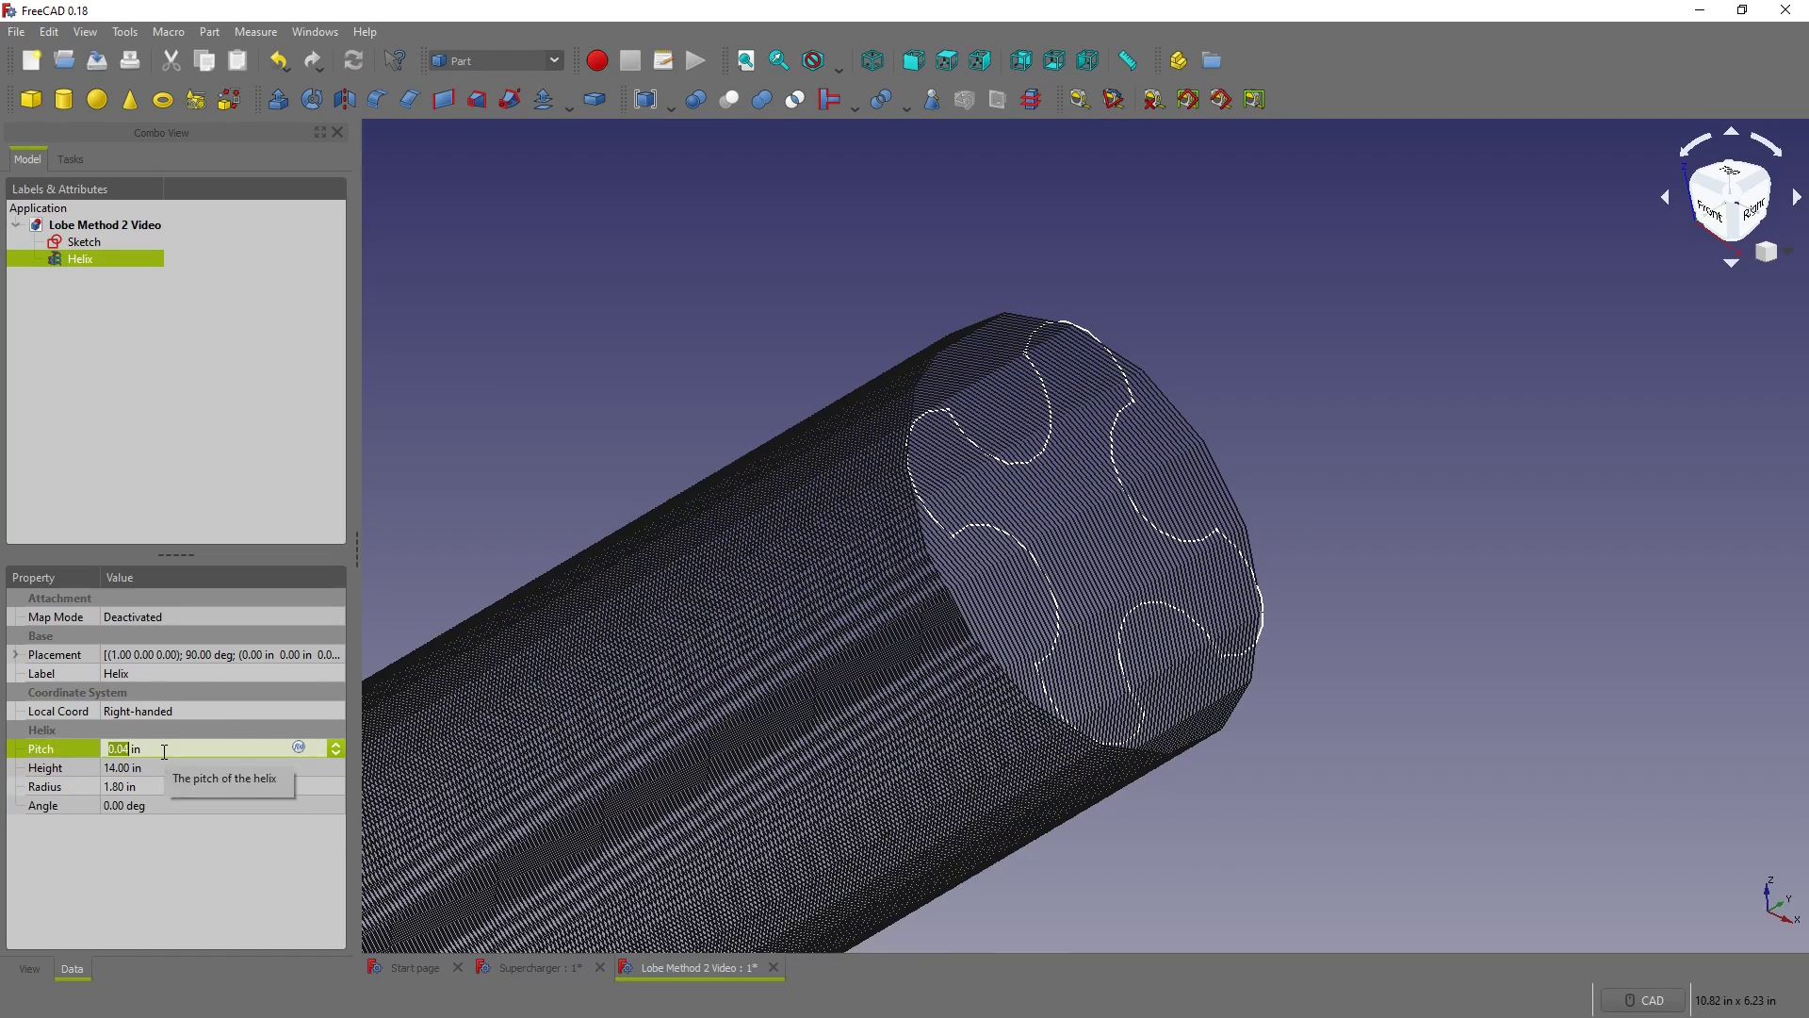
text(28)
scroll(997, 794, down, 5)
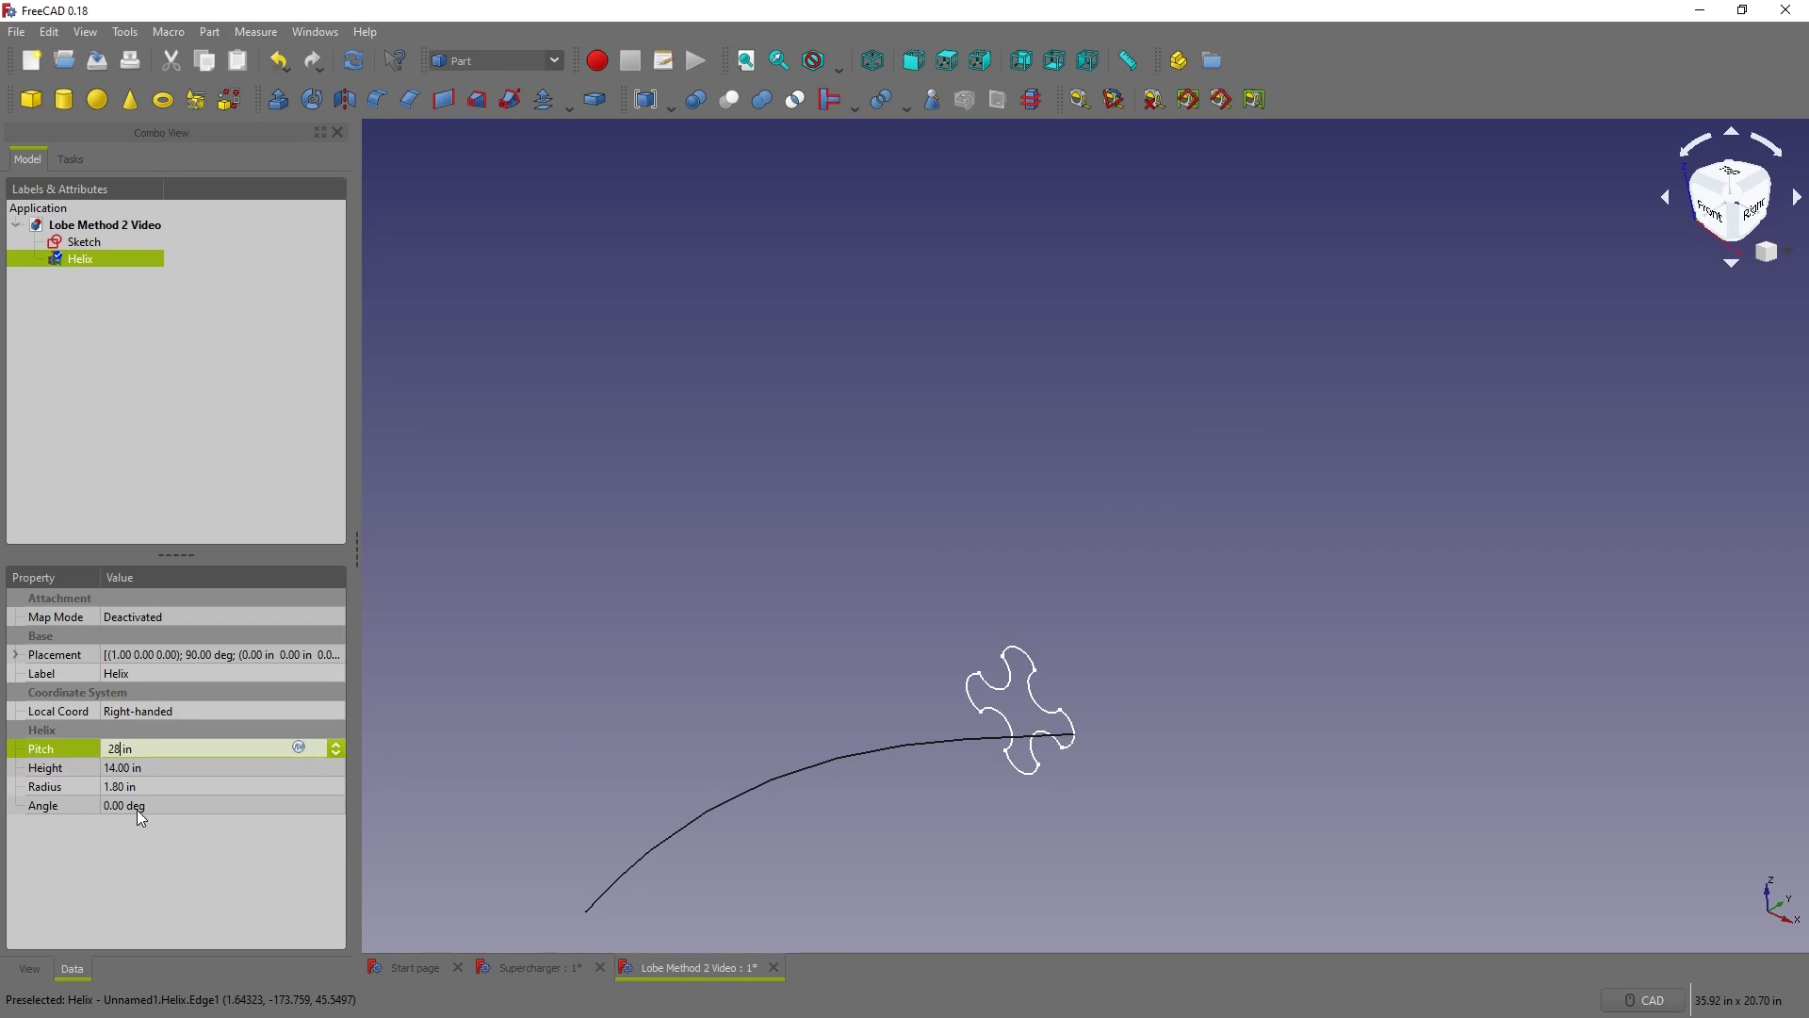
click(99, 751)
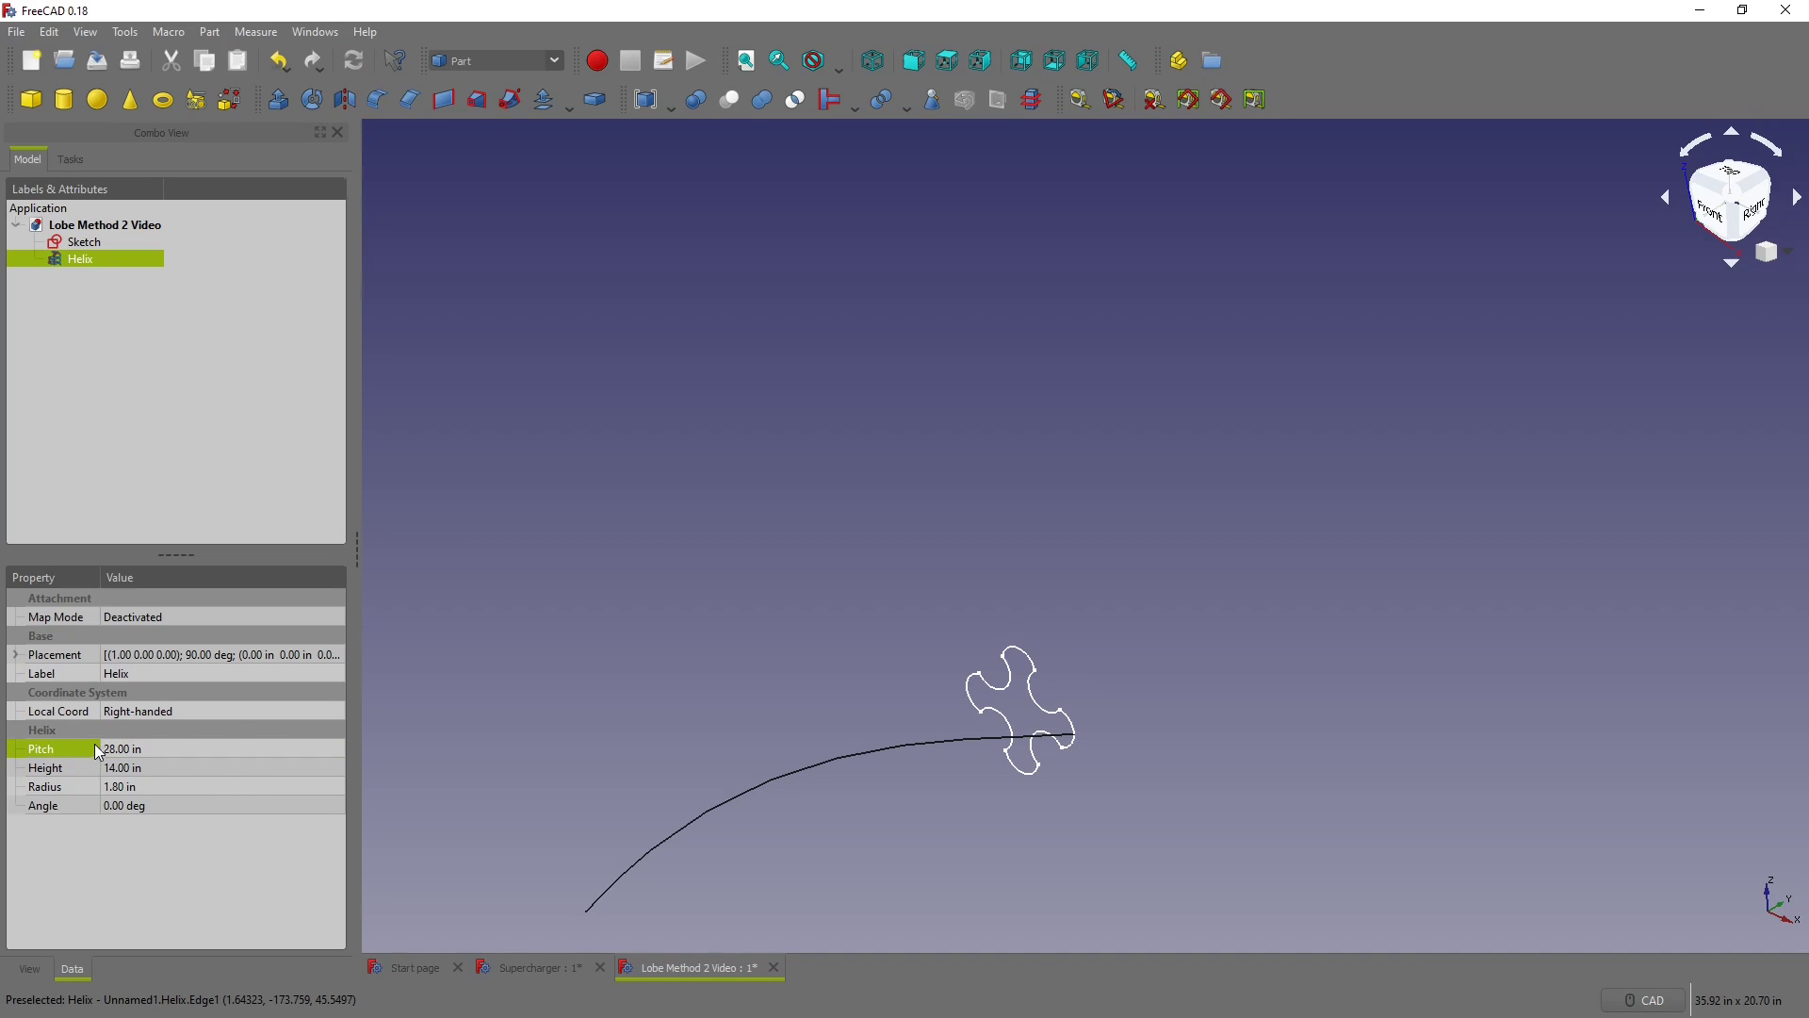
double_click(107, 768)
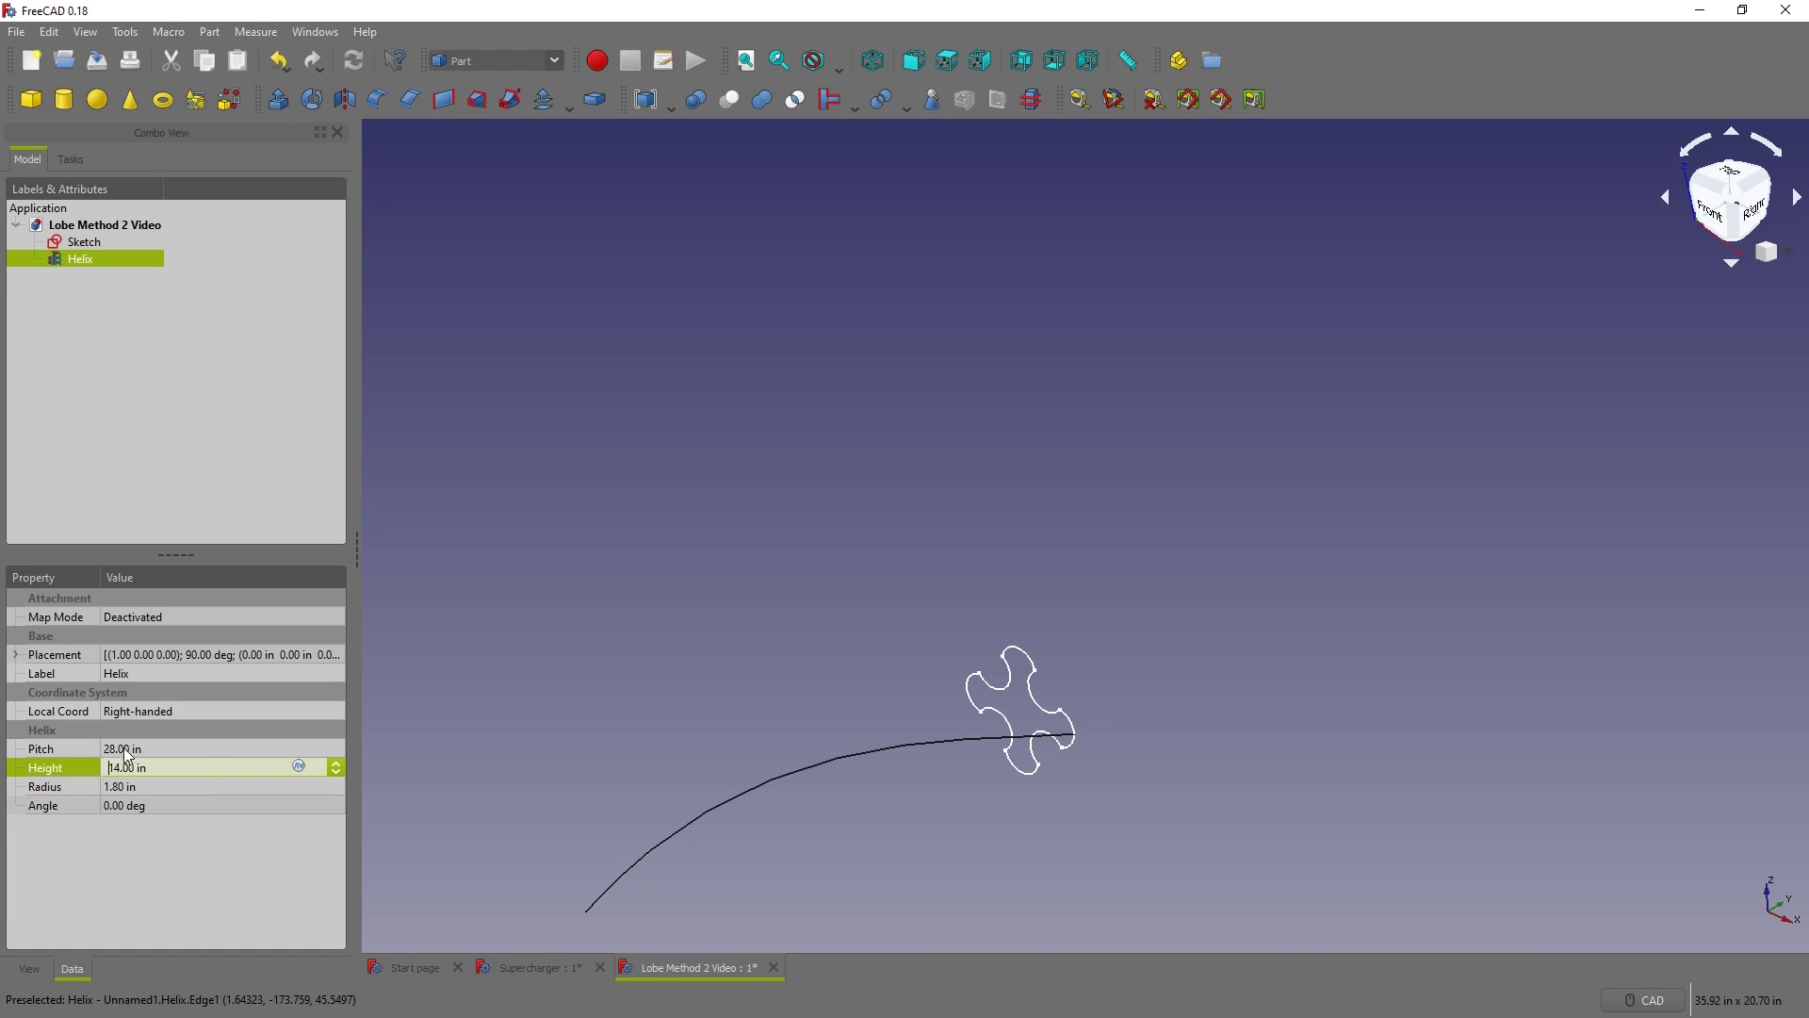
key(Return)
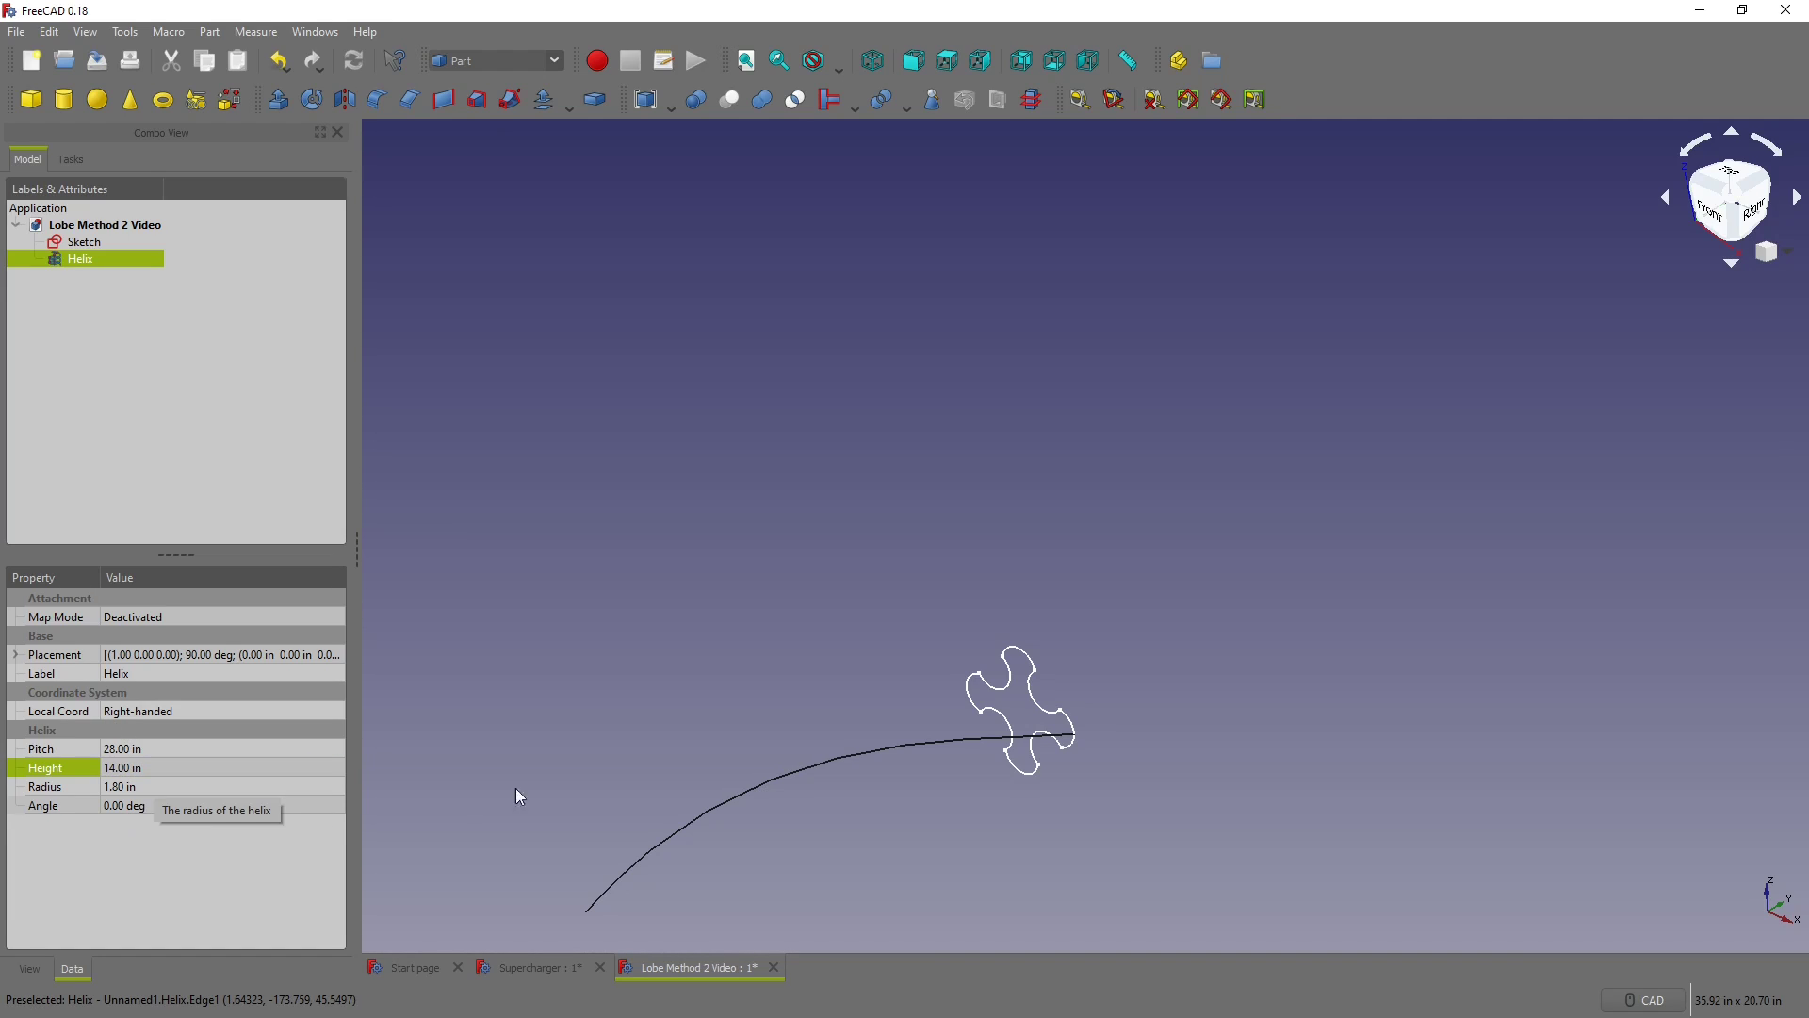
Step: Transform the Helix again, rotating it 180° to flip its direction
double_click(90, 262)
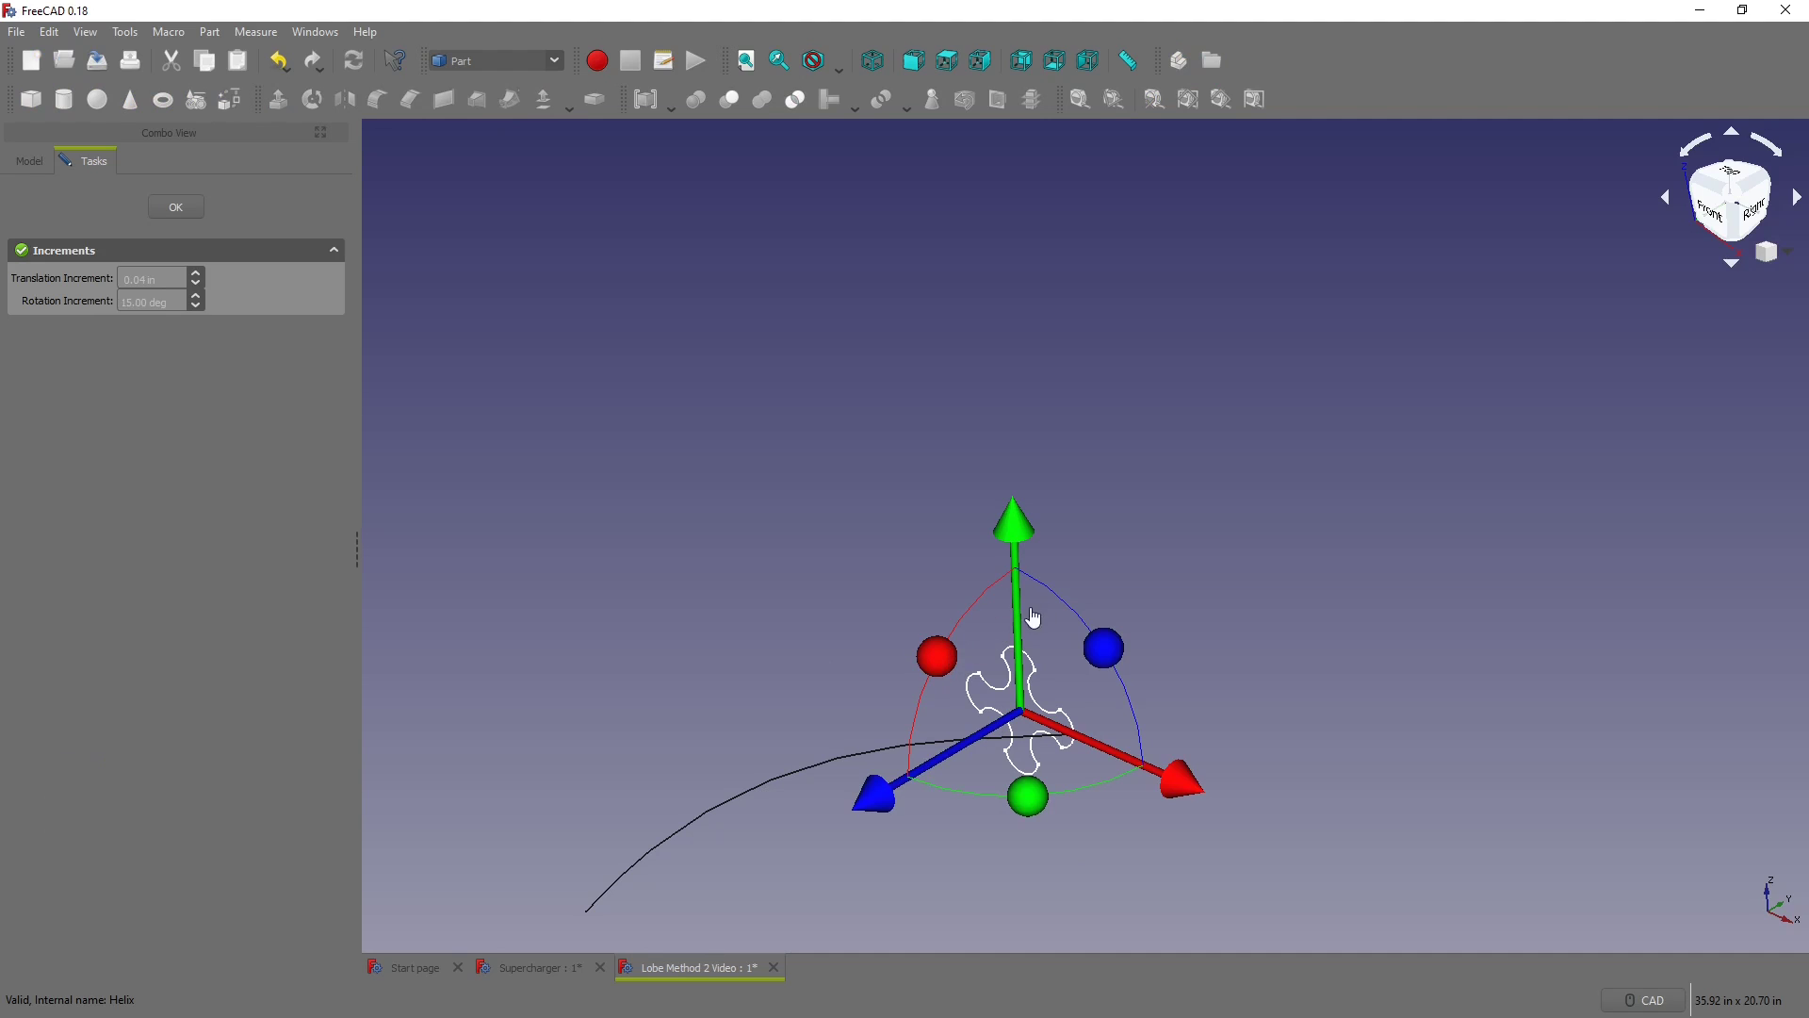
drag(945, 667, 1139, 892)
middle_drag(1140, 892, 935, 801)
click(175, 206)
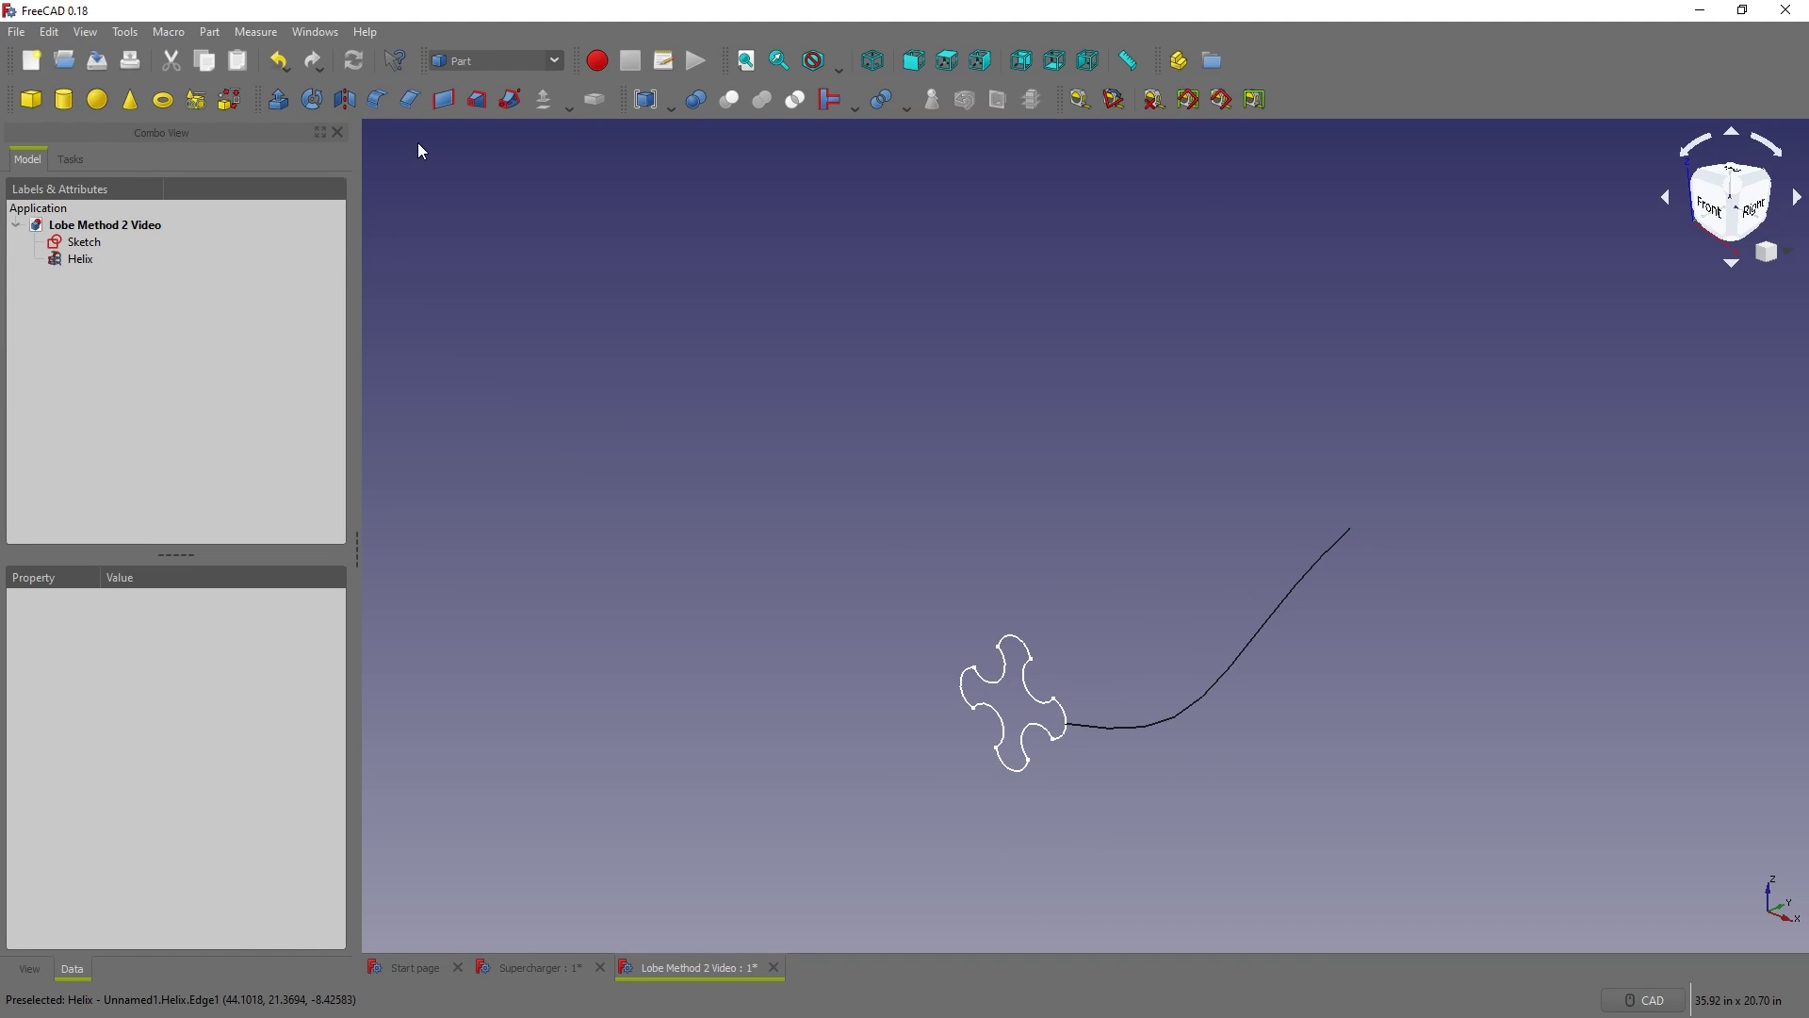
Step: Sweep the four-lobe Sketch along the Helix edge and orbit to inspect the result
click(506, 106)
click(75, 317)
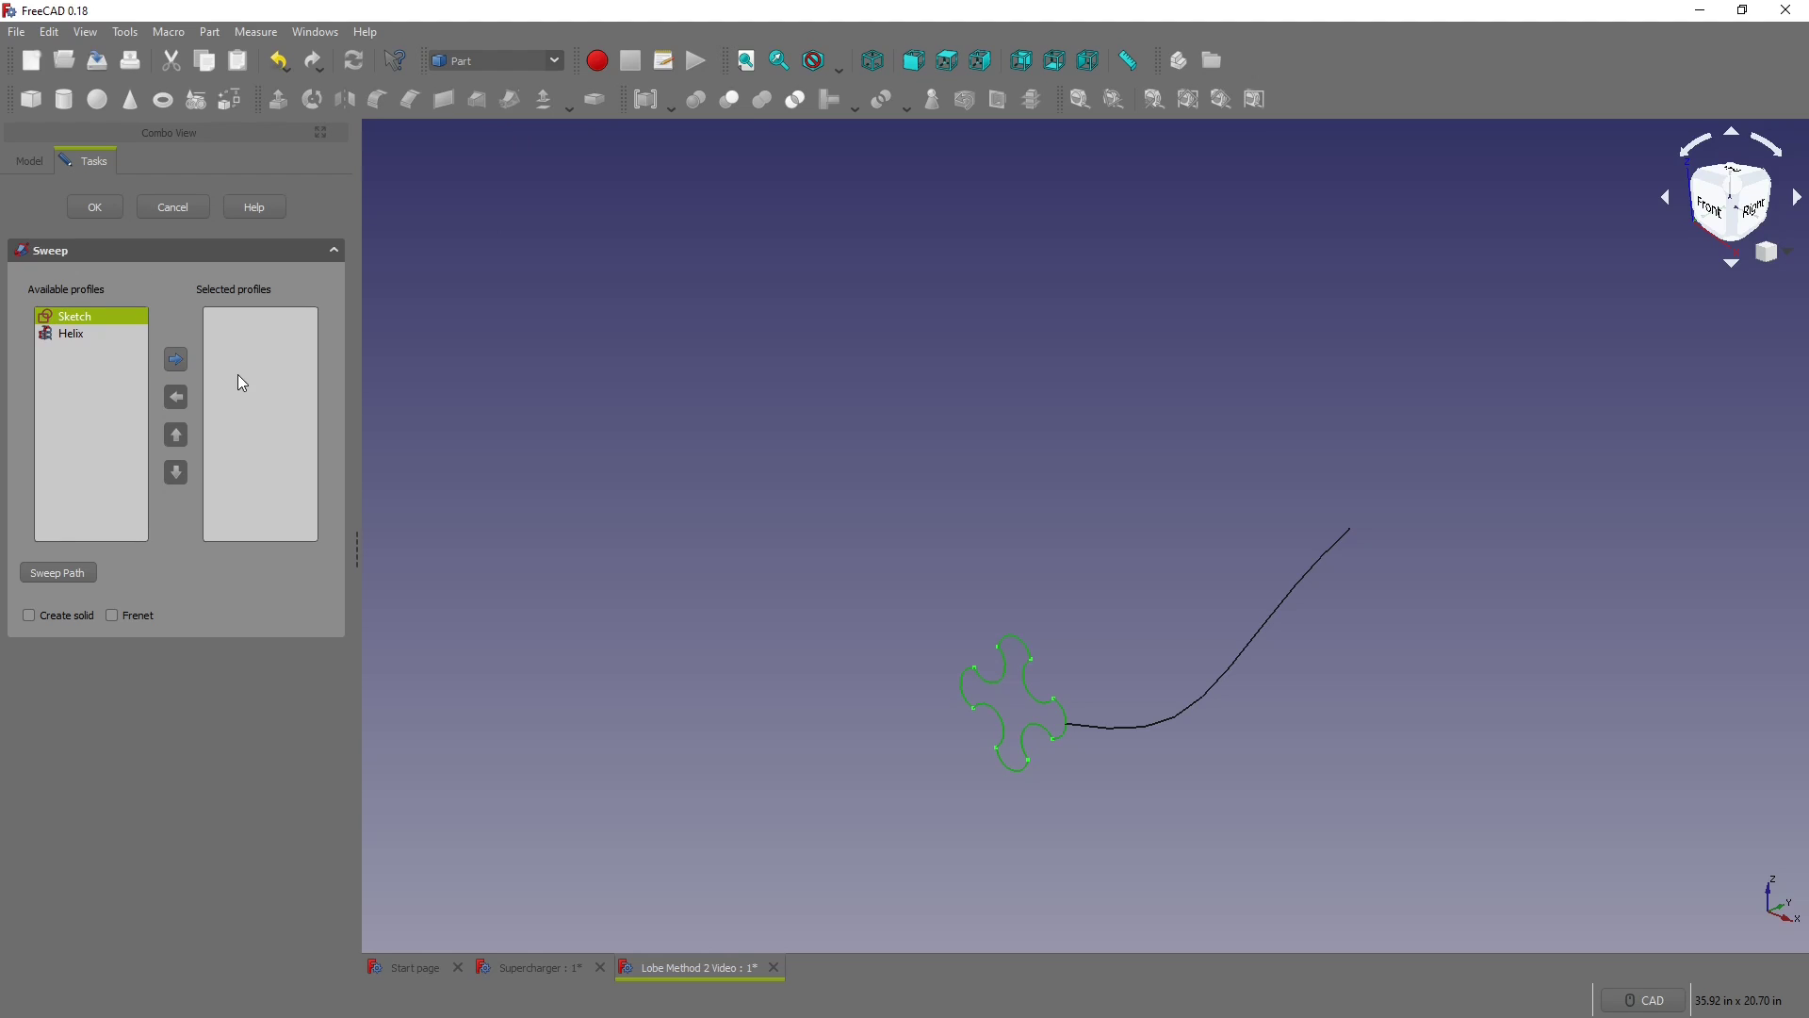
click(177, 360)
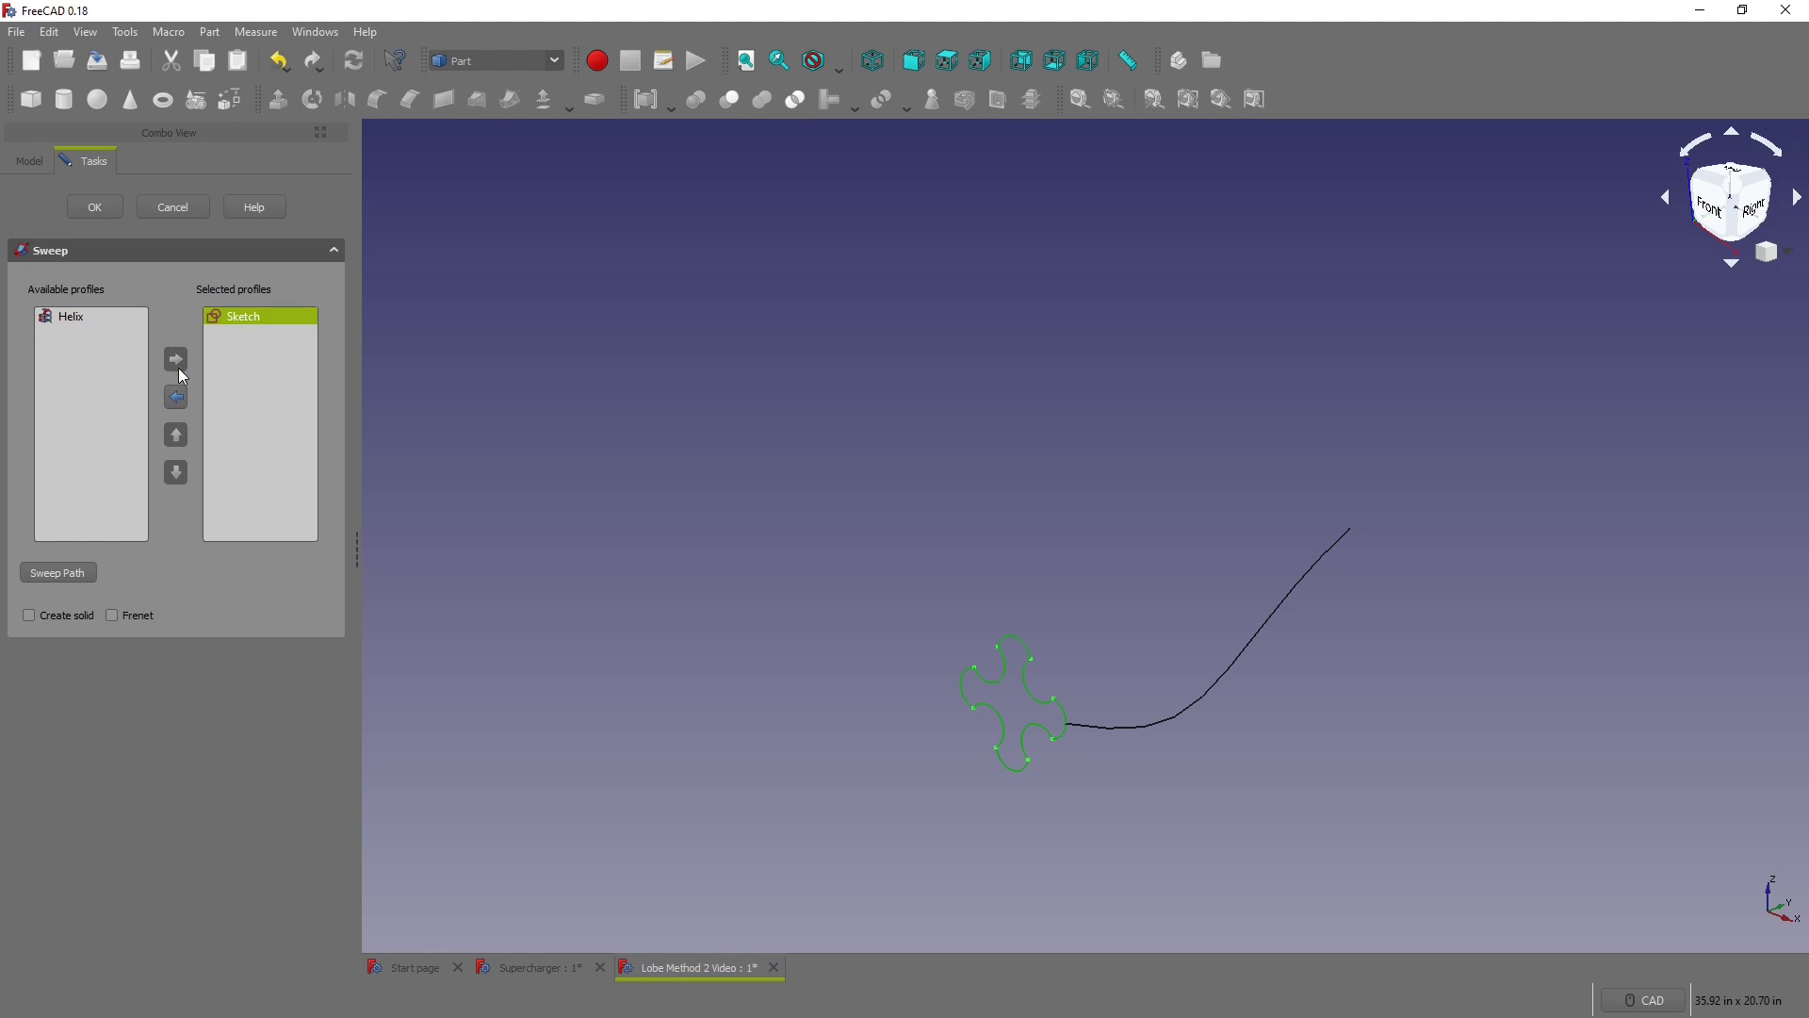
click(58, 573)
click(1257, 630)
click(61, 572)
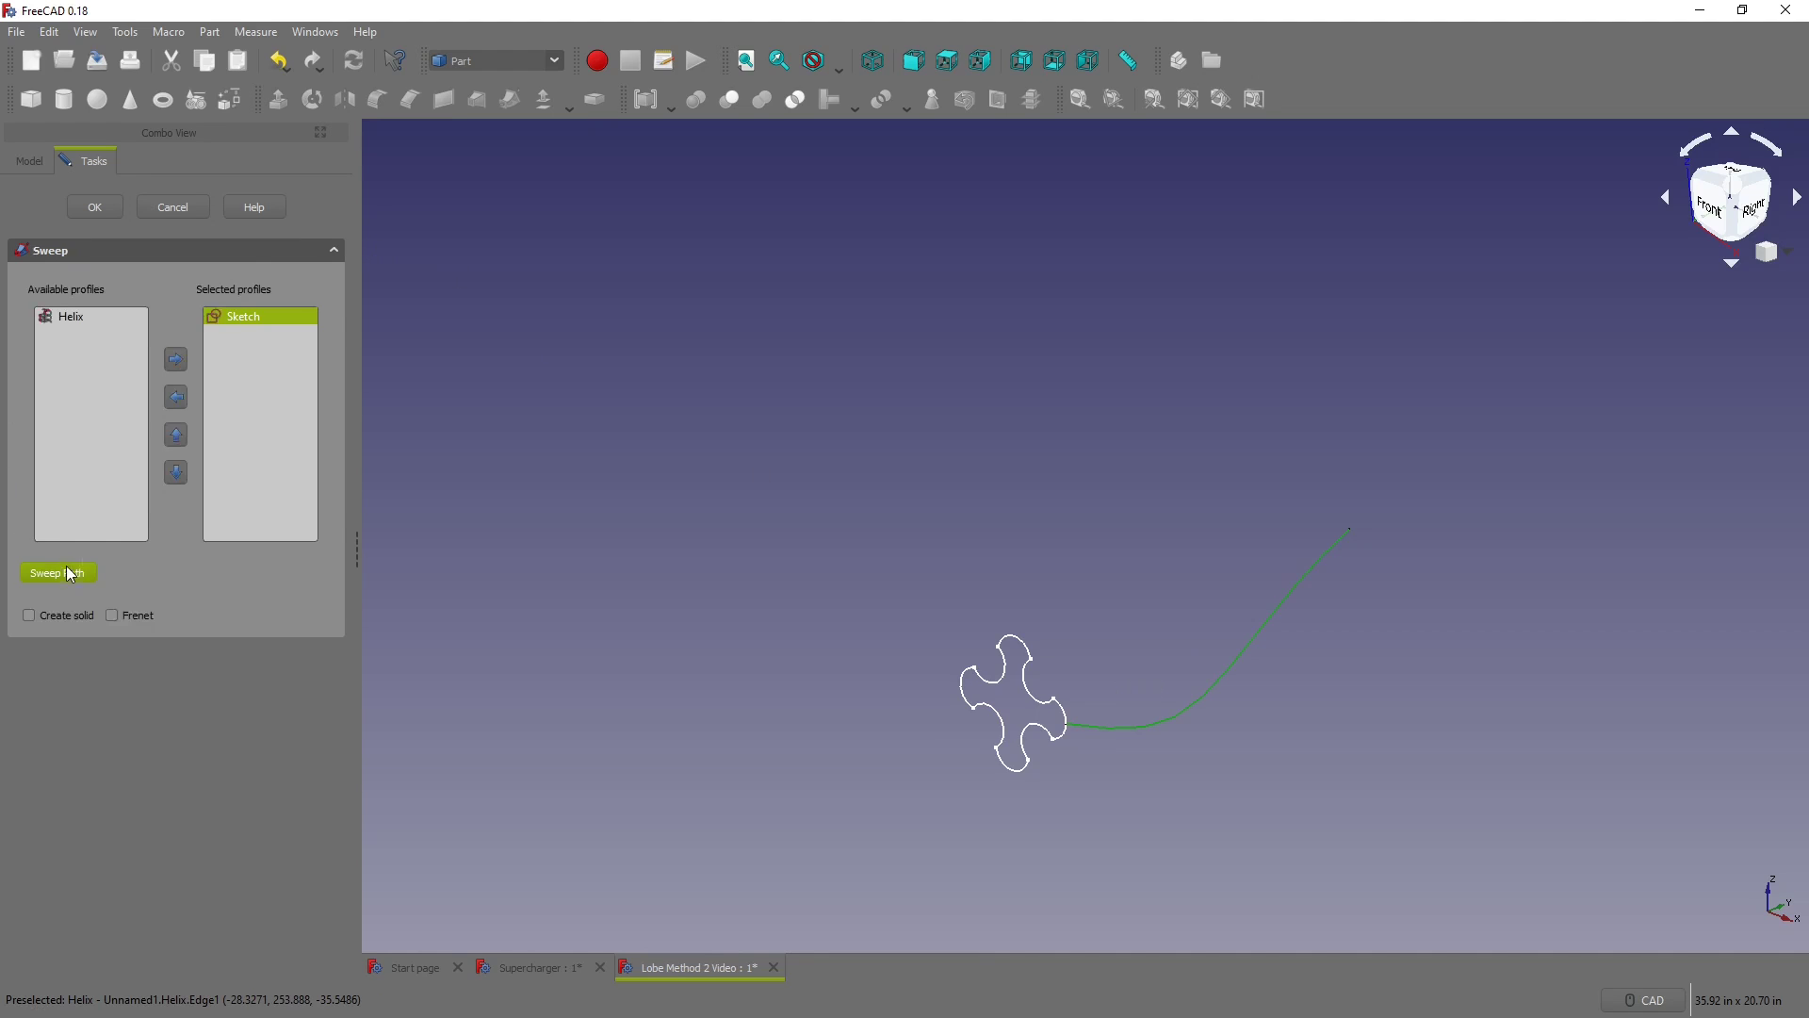
click(95, 206)
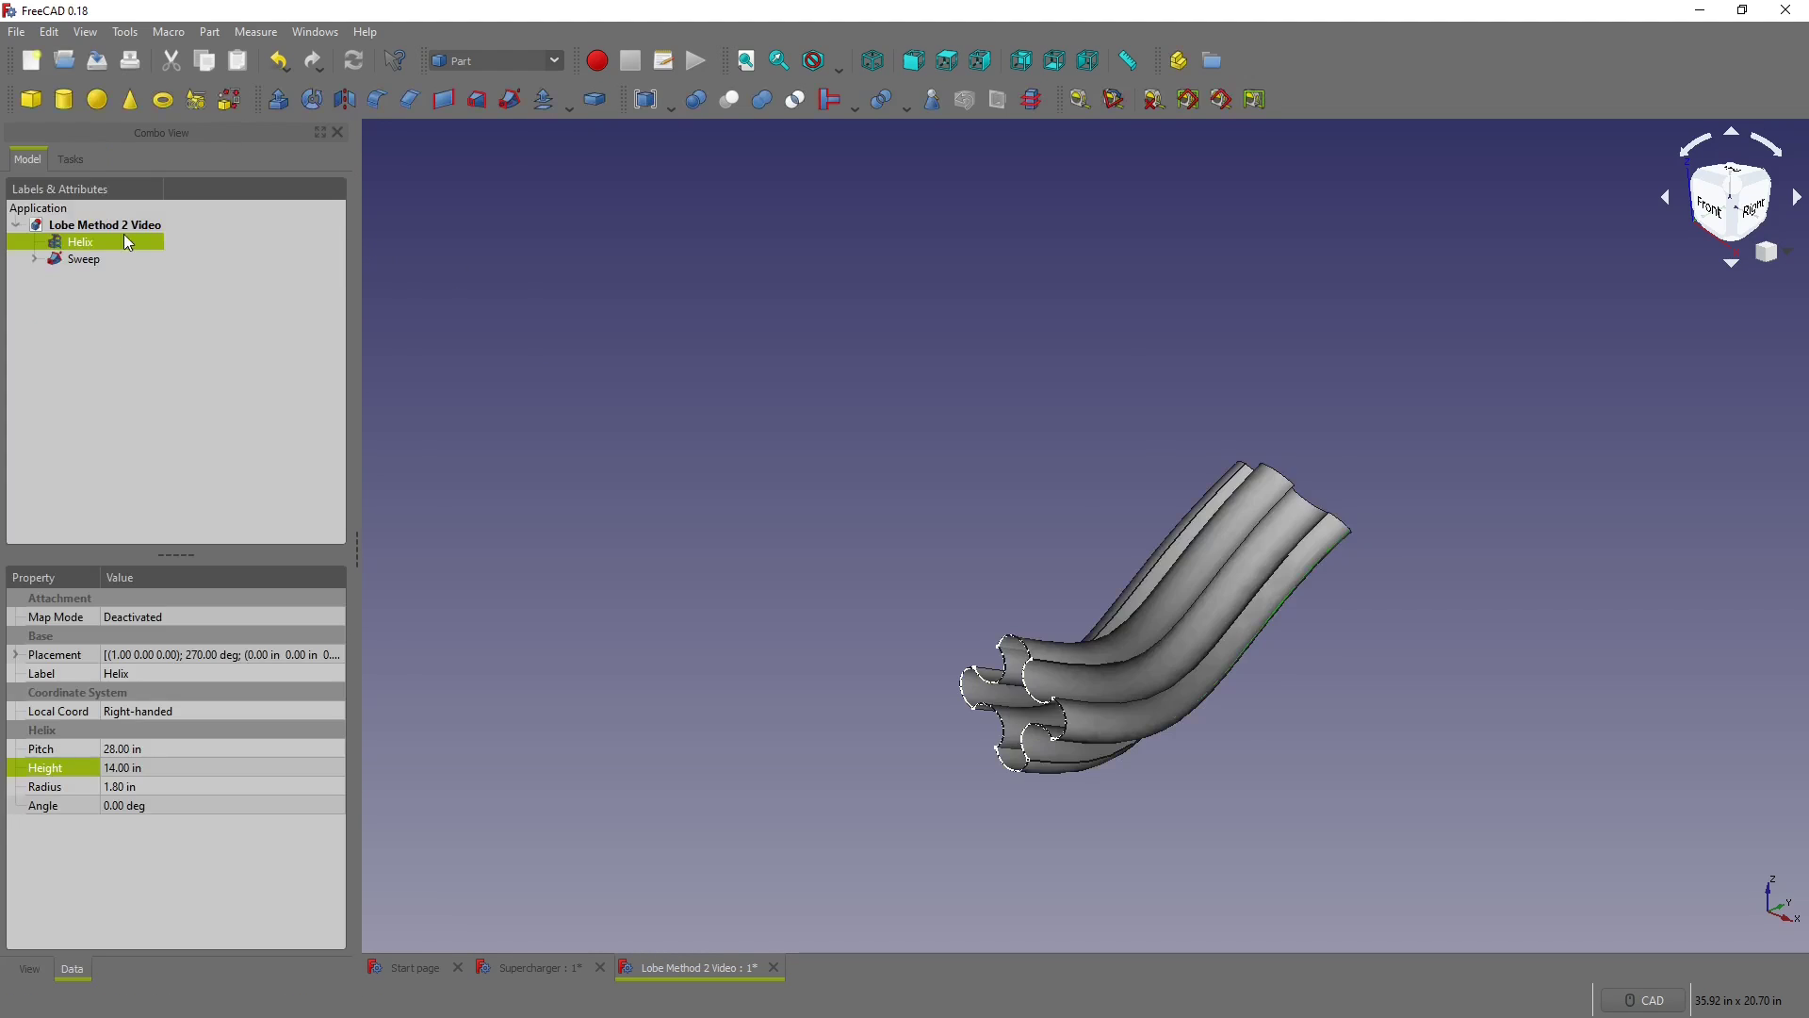
middle_drag(991, 705, 1299, 650)
scroll(1084, 714, down, 5)
scroll(1083, 713, up, 5)
scroll(1083, 654, down, 5)
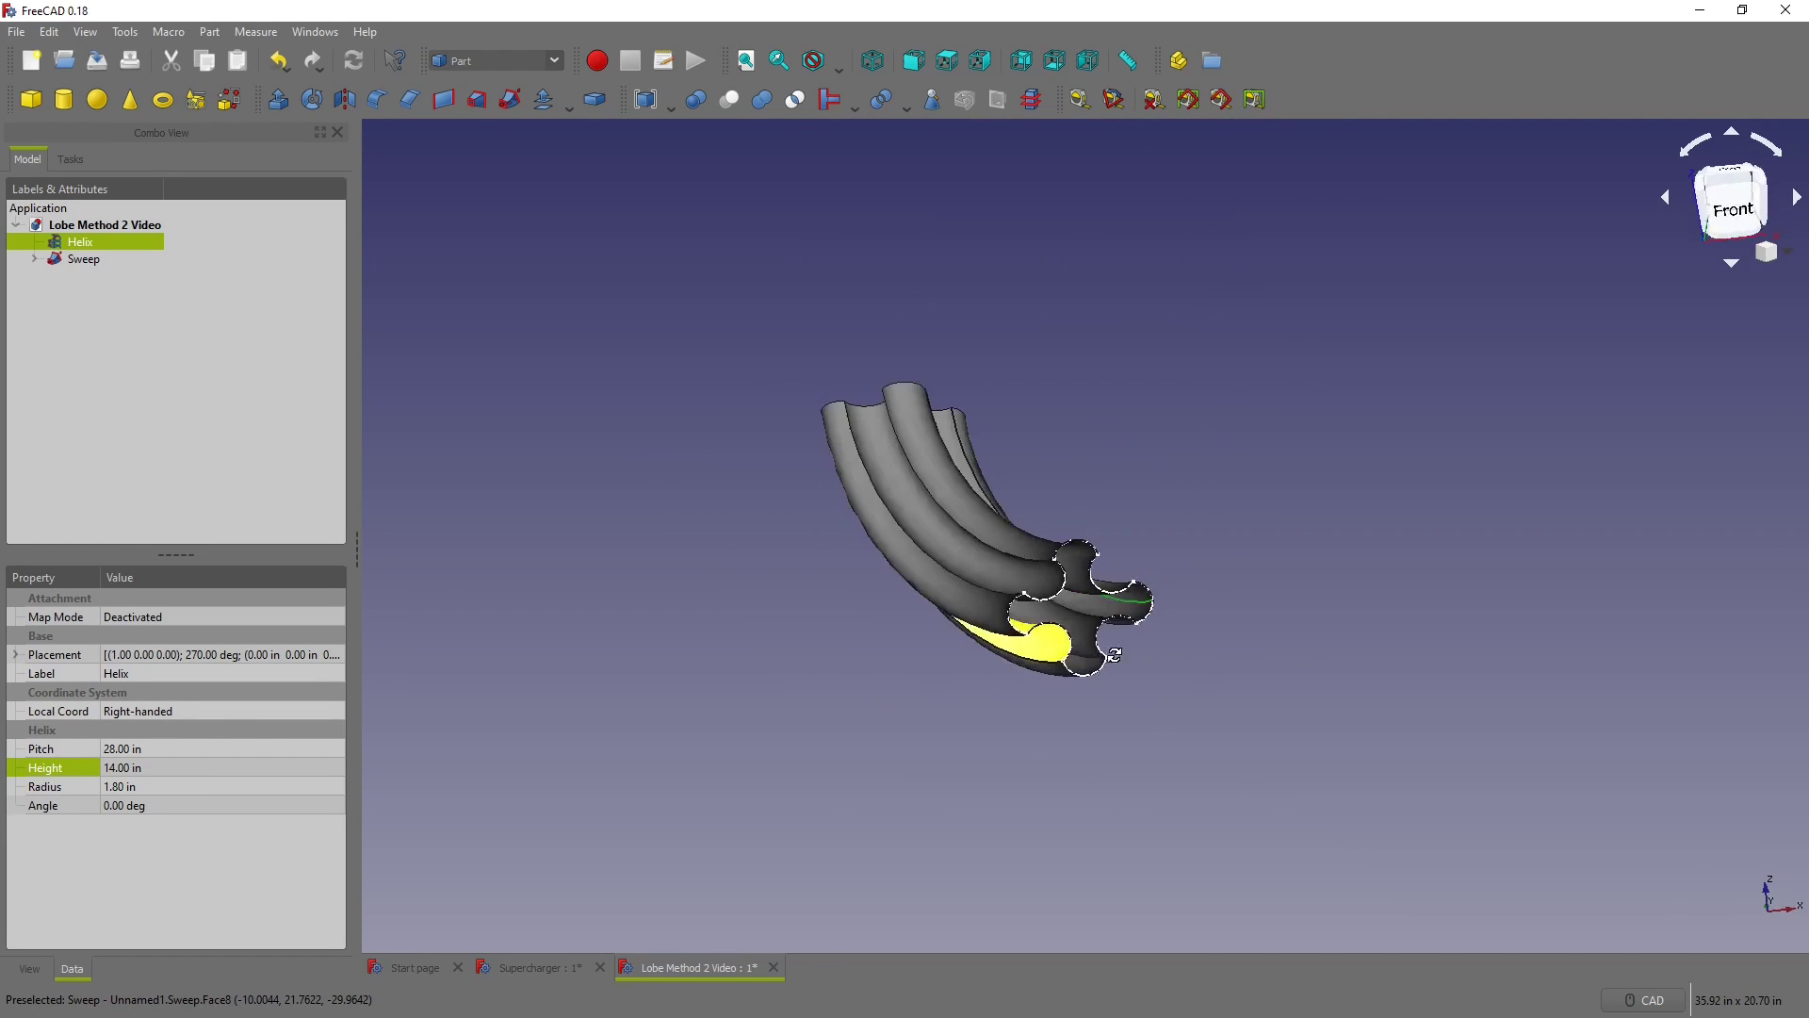
middle_drag(1104, 655, 902, 679)
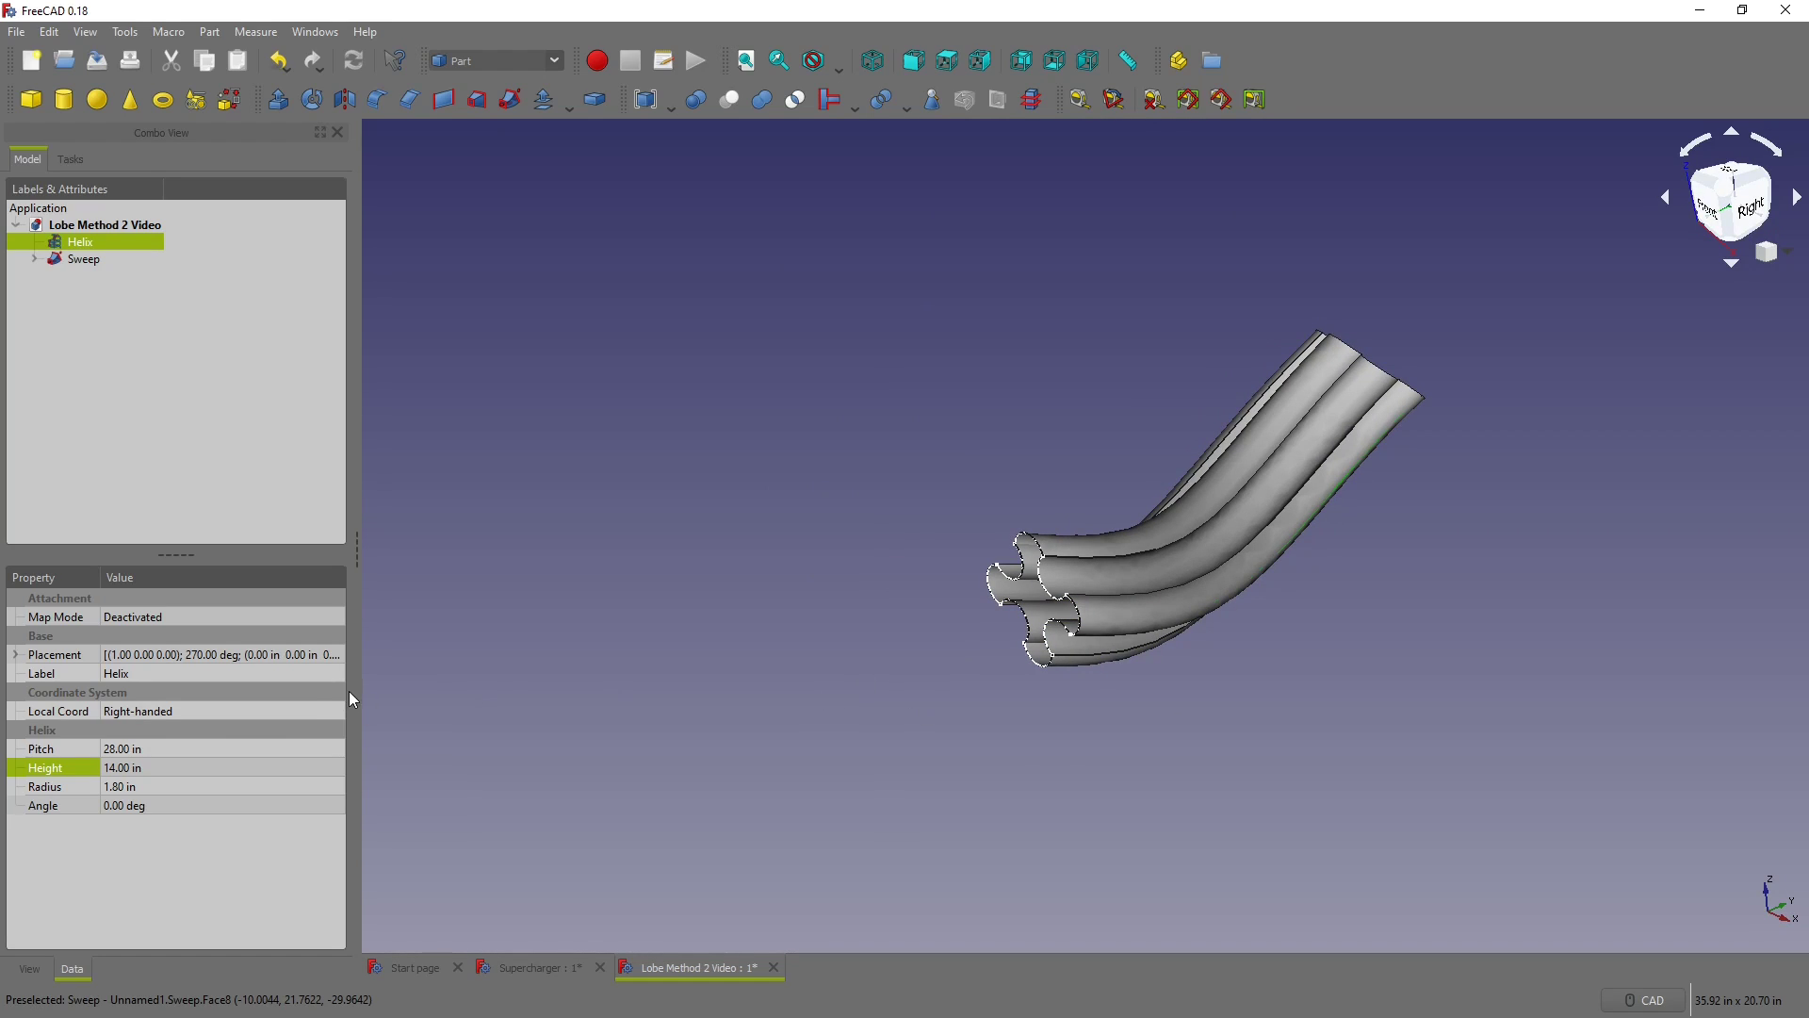
Step: Set the Sweep's Solid property to true so it becomes a capped solid
click(71, 261)
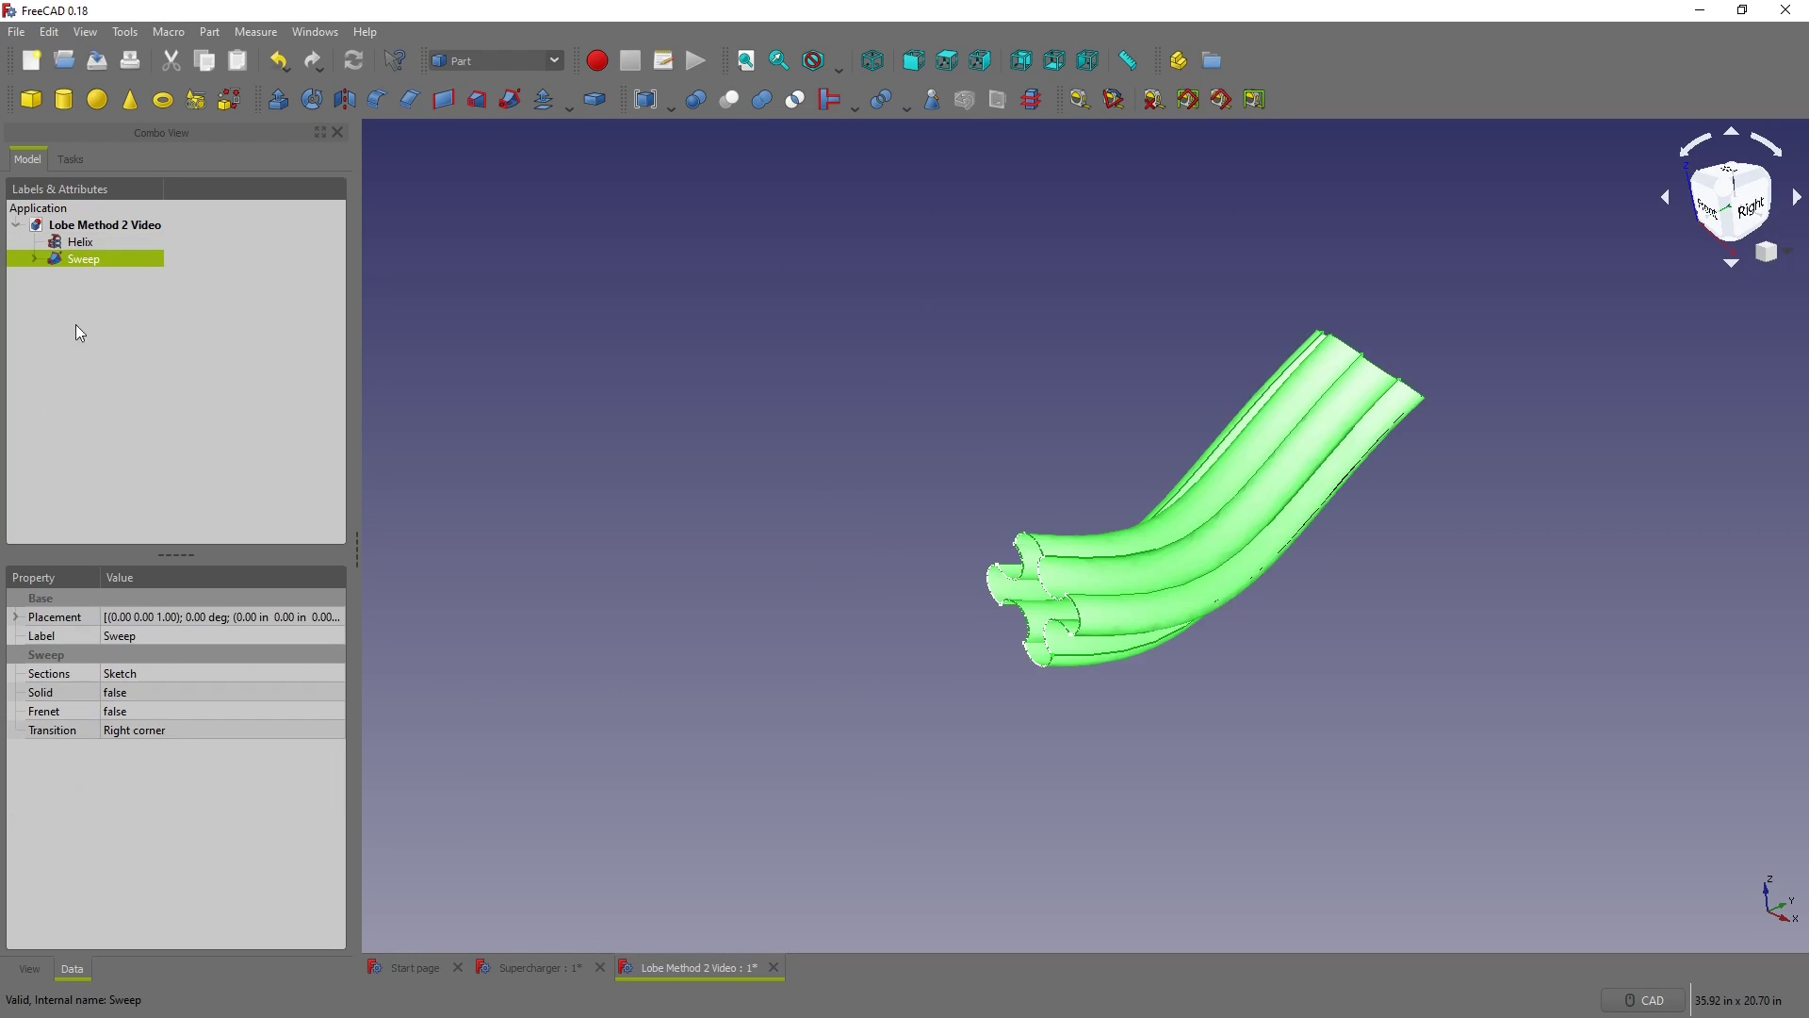
click(127, 692)
click(127, 692)
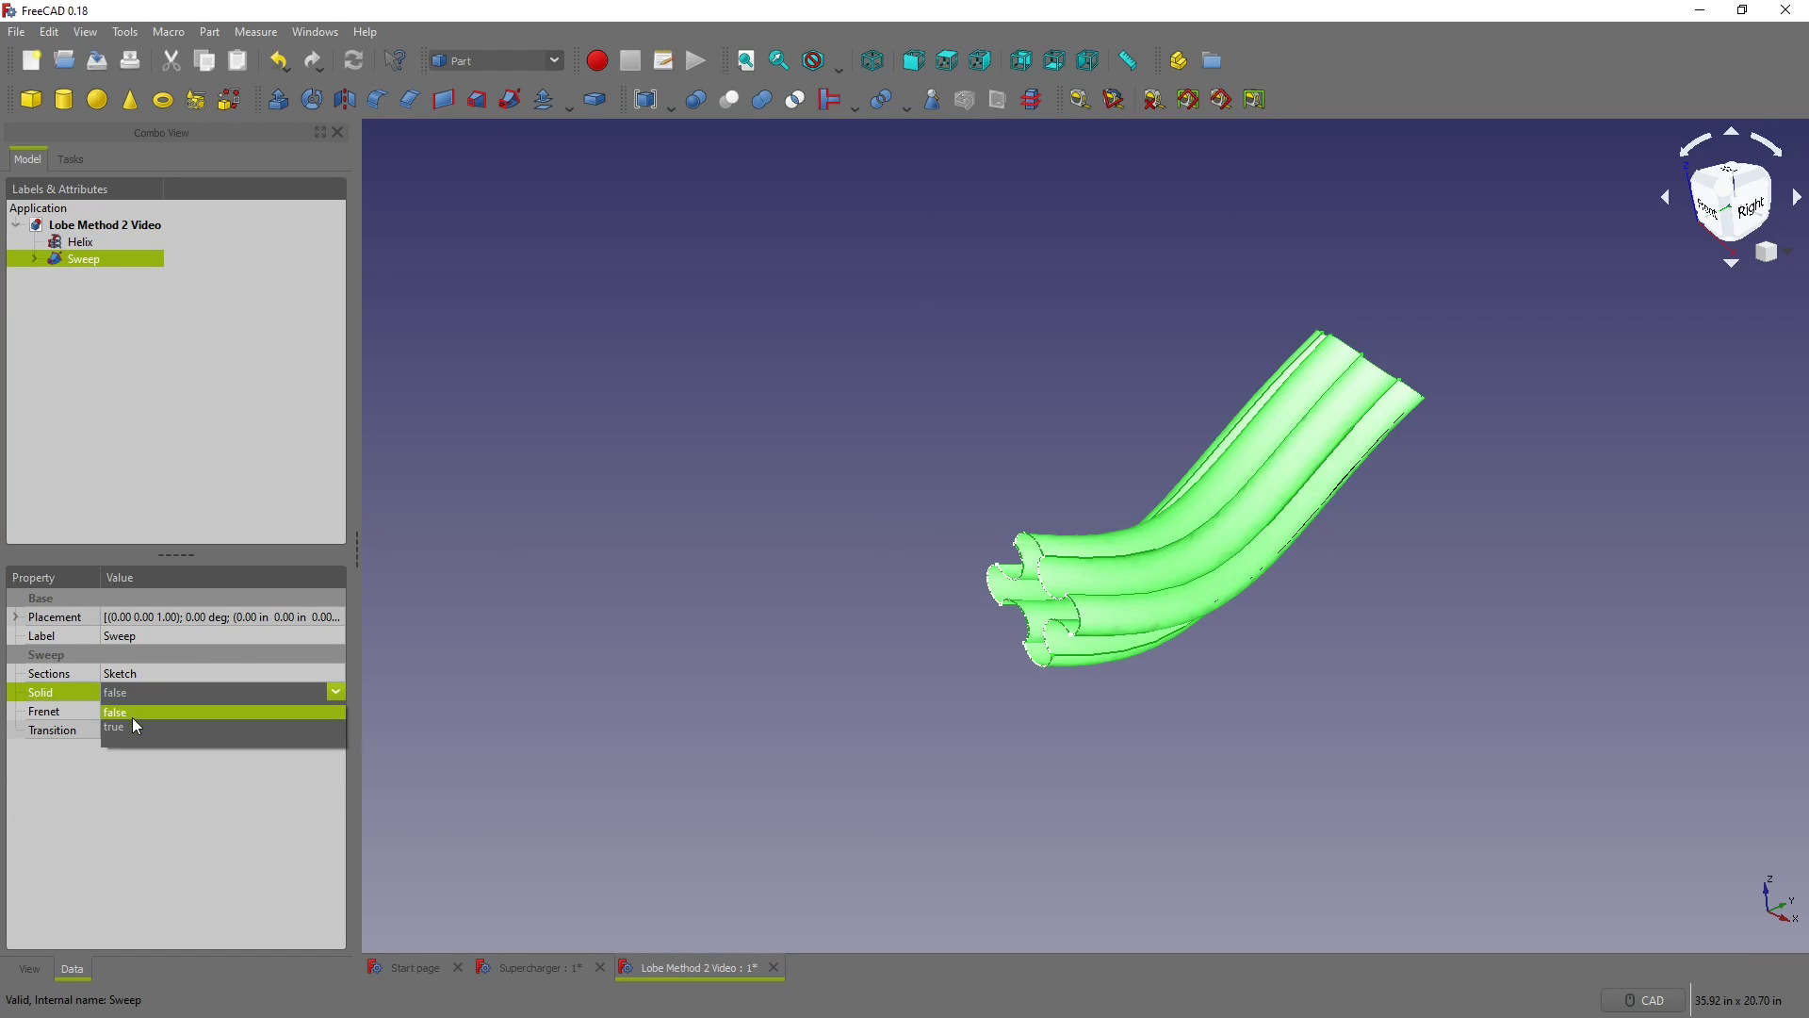
click(136, 727)
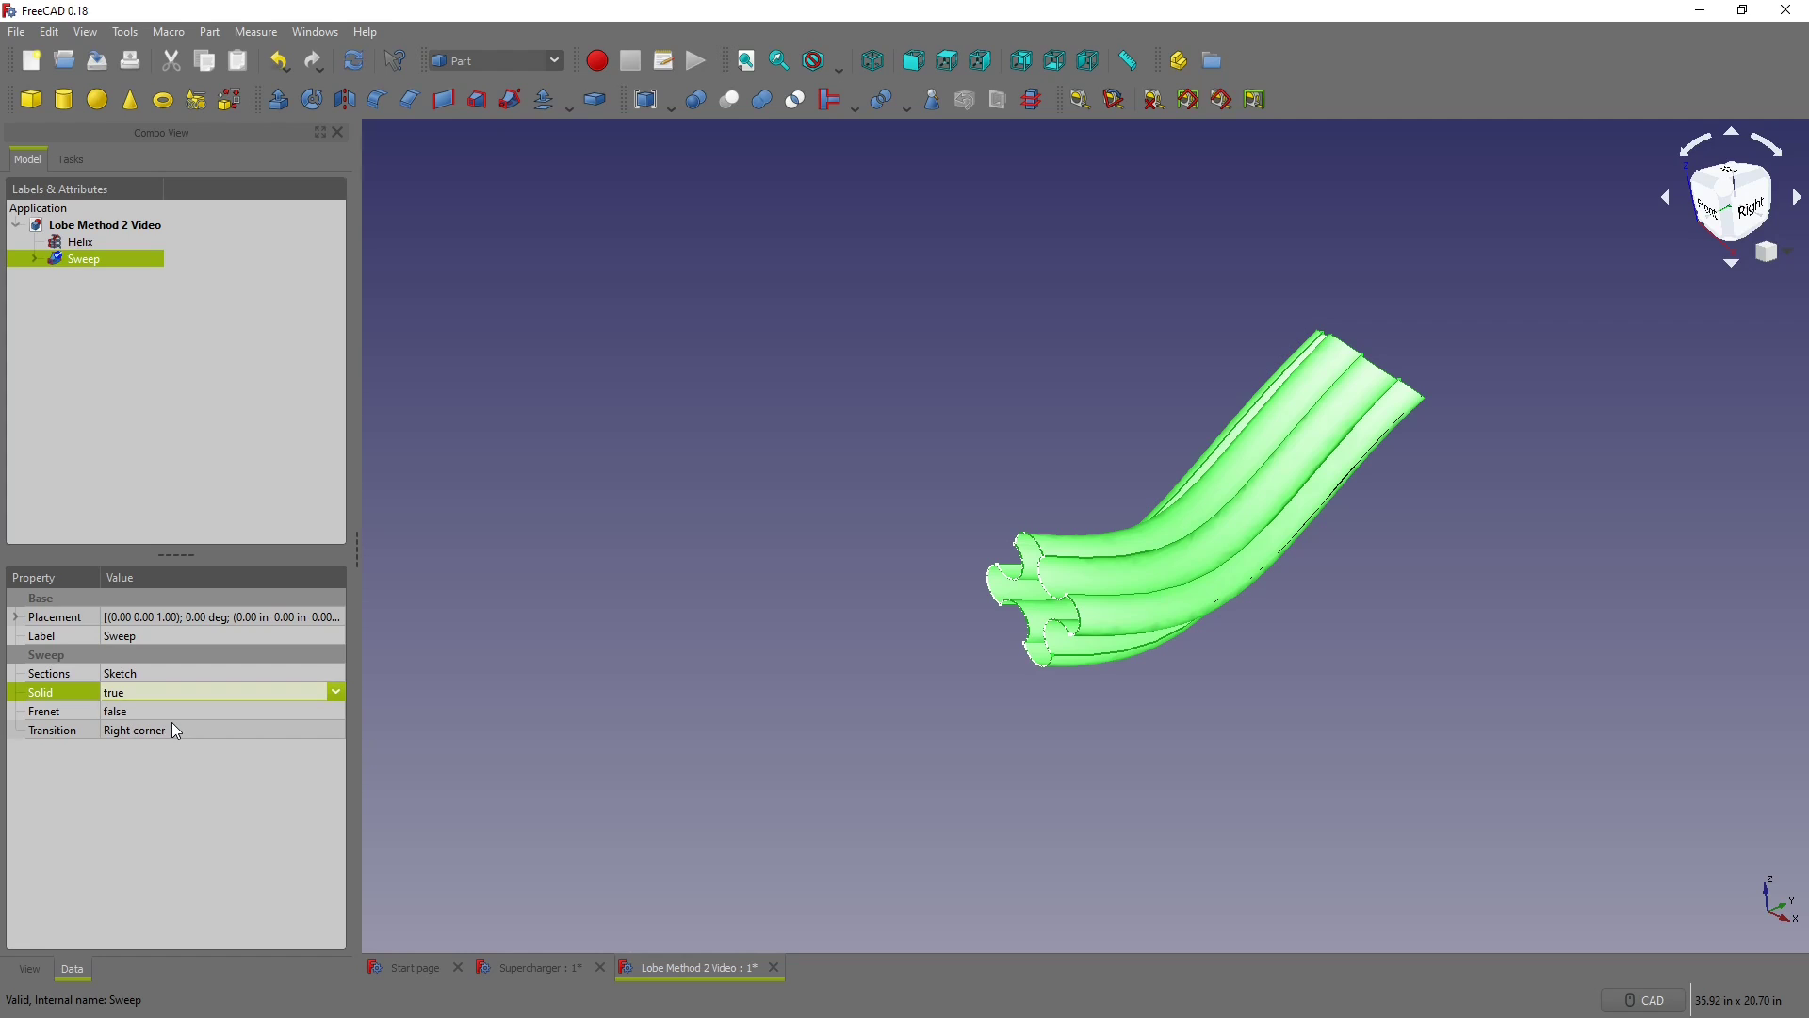
click(170, 770)
click(778, 758)
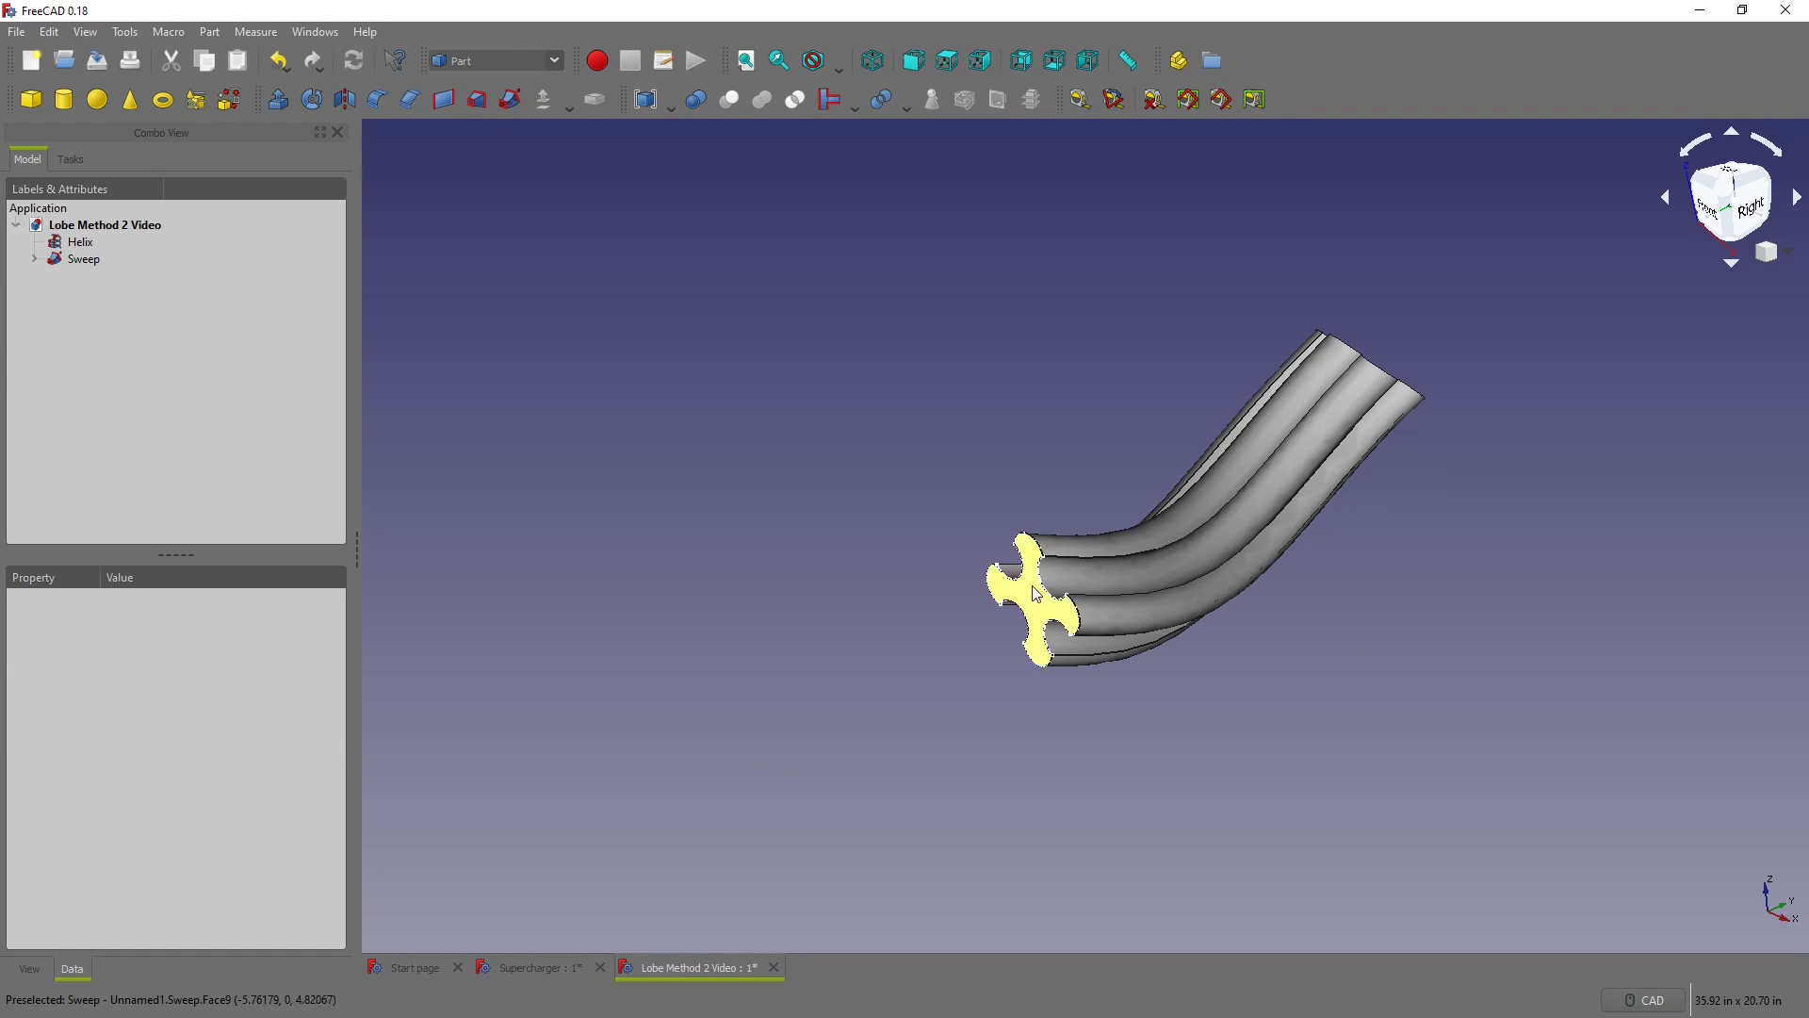
Step: Set the Sweep's Frenet property to true and inspect the evenly twisted lobes
click(85, 258)
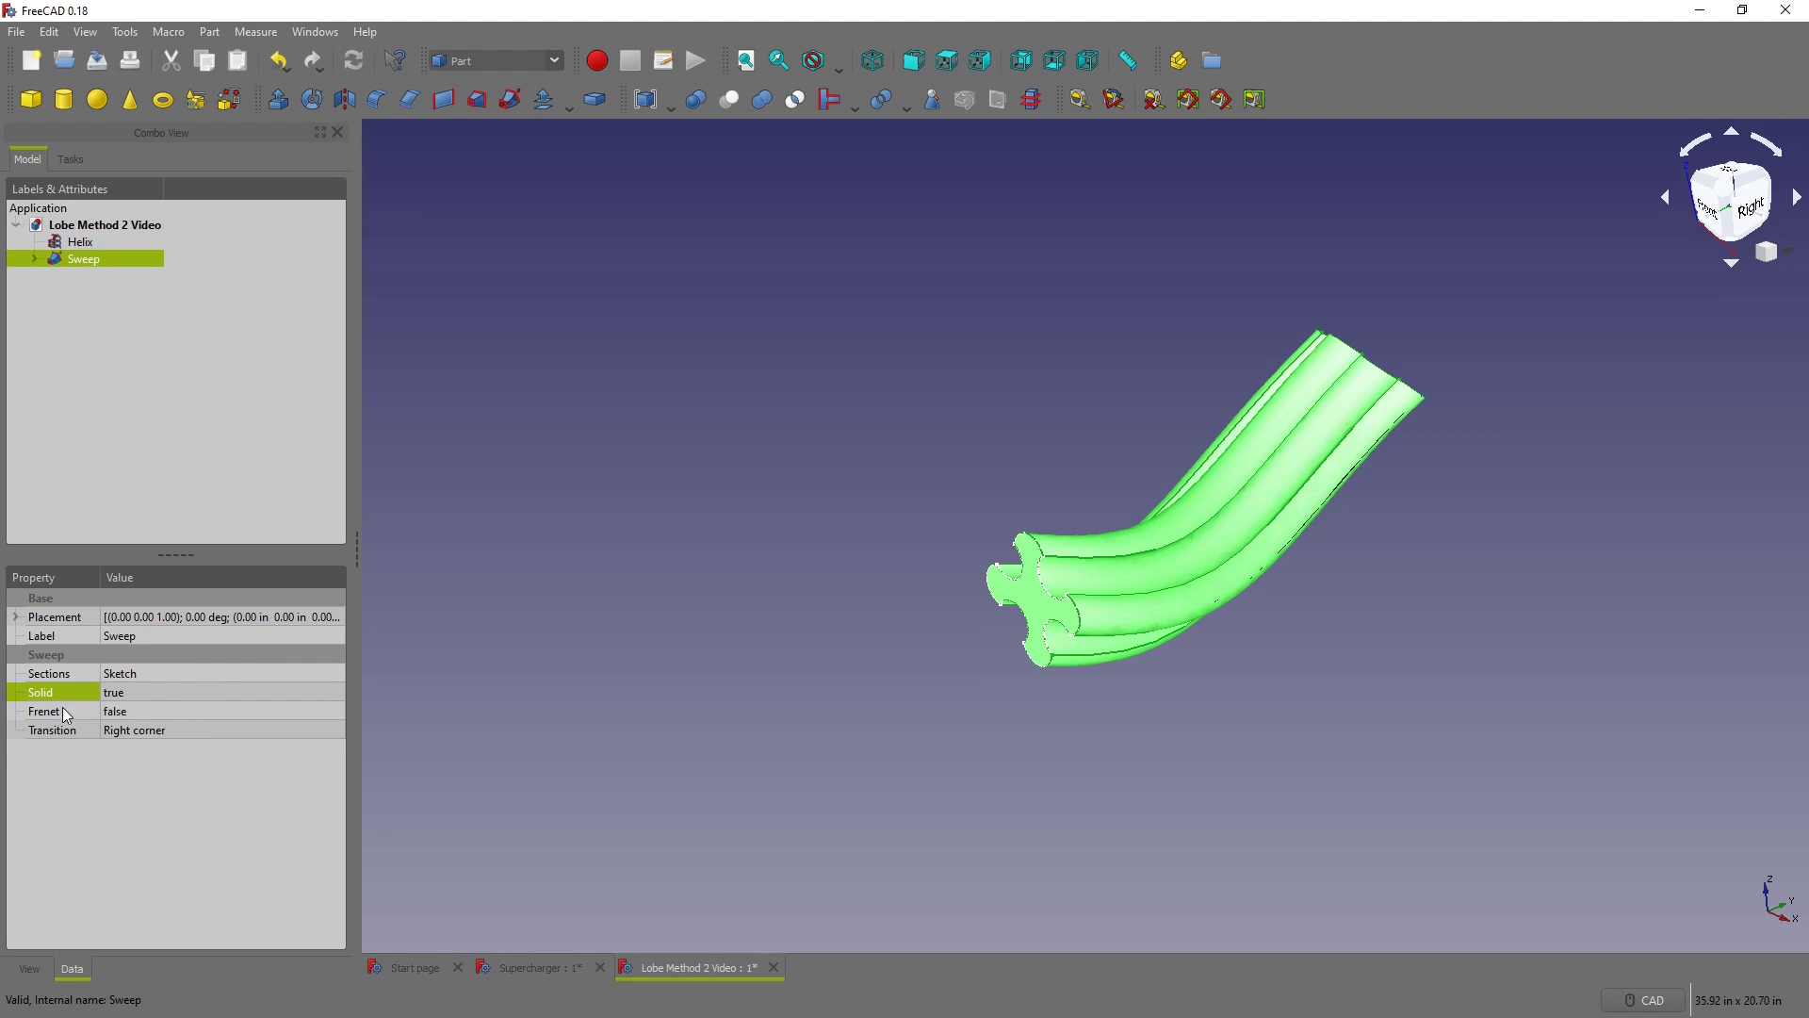
click(131, 709)
click(132, 708)
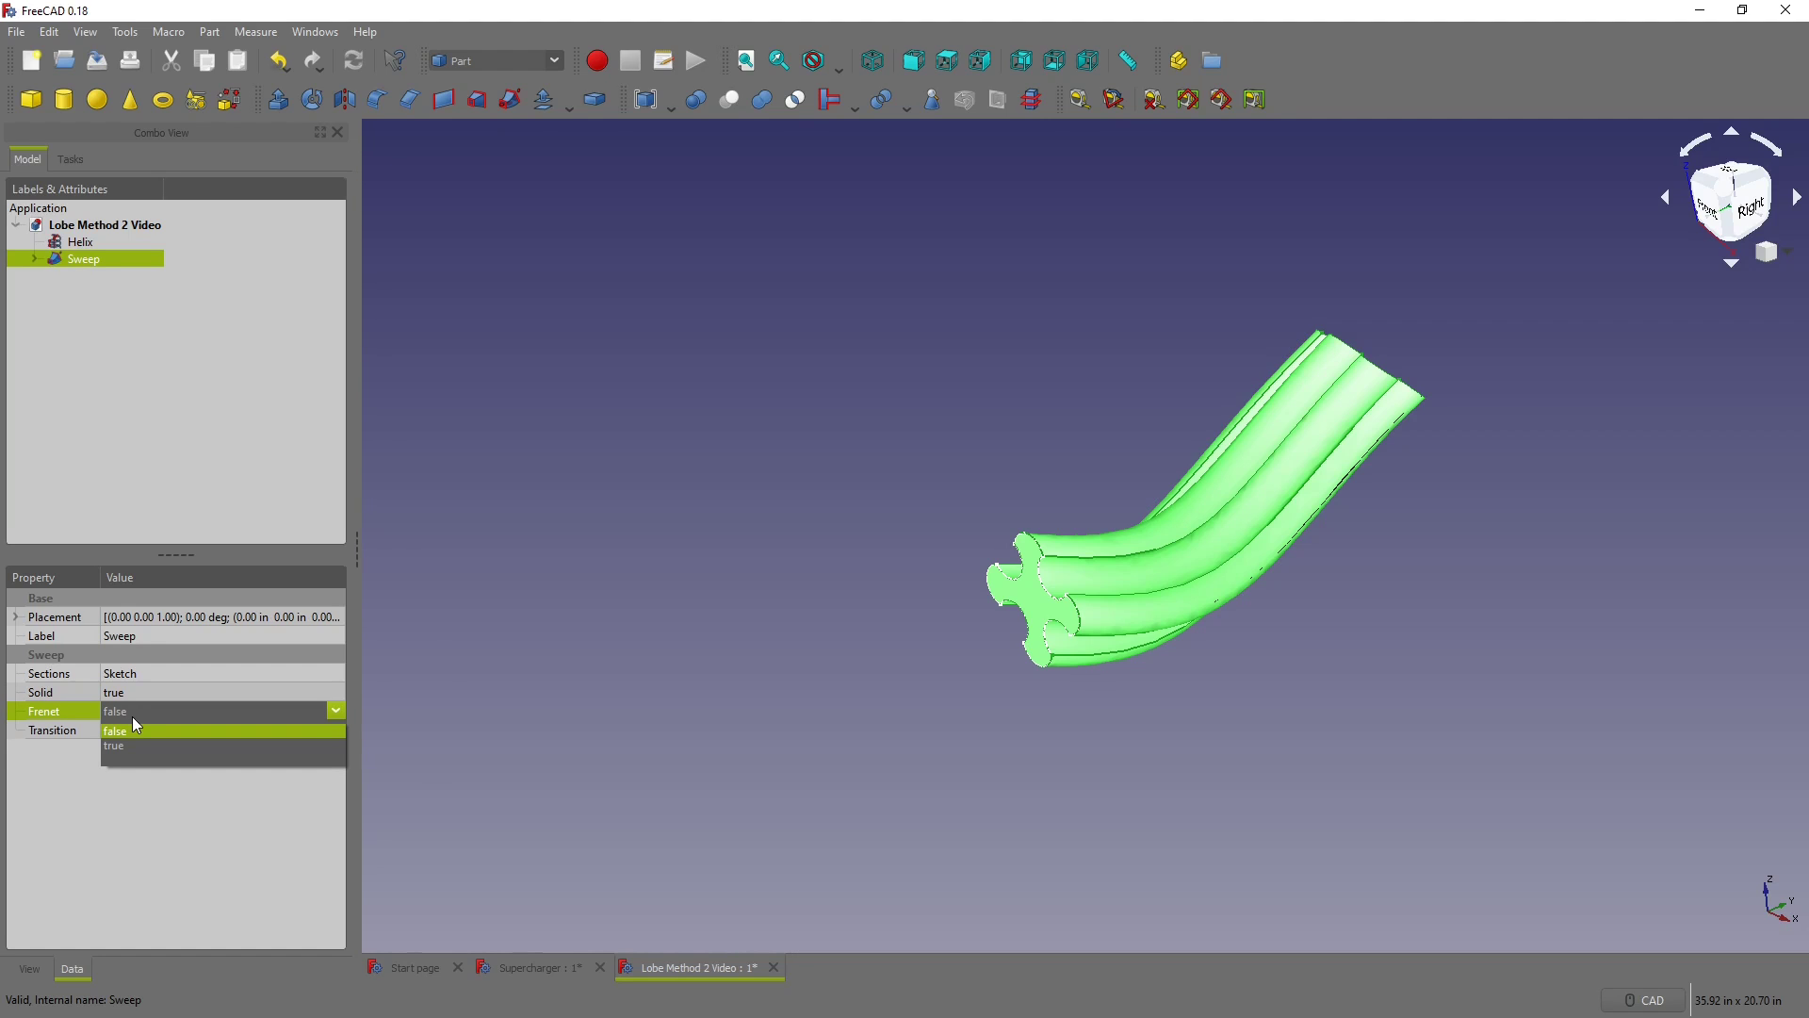
click(130, 742)
click(943, 746)
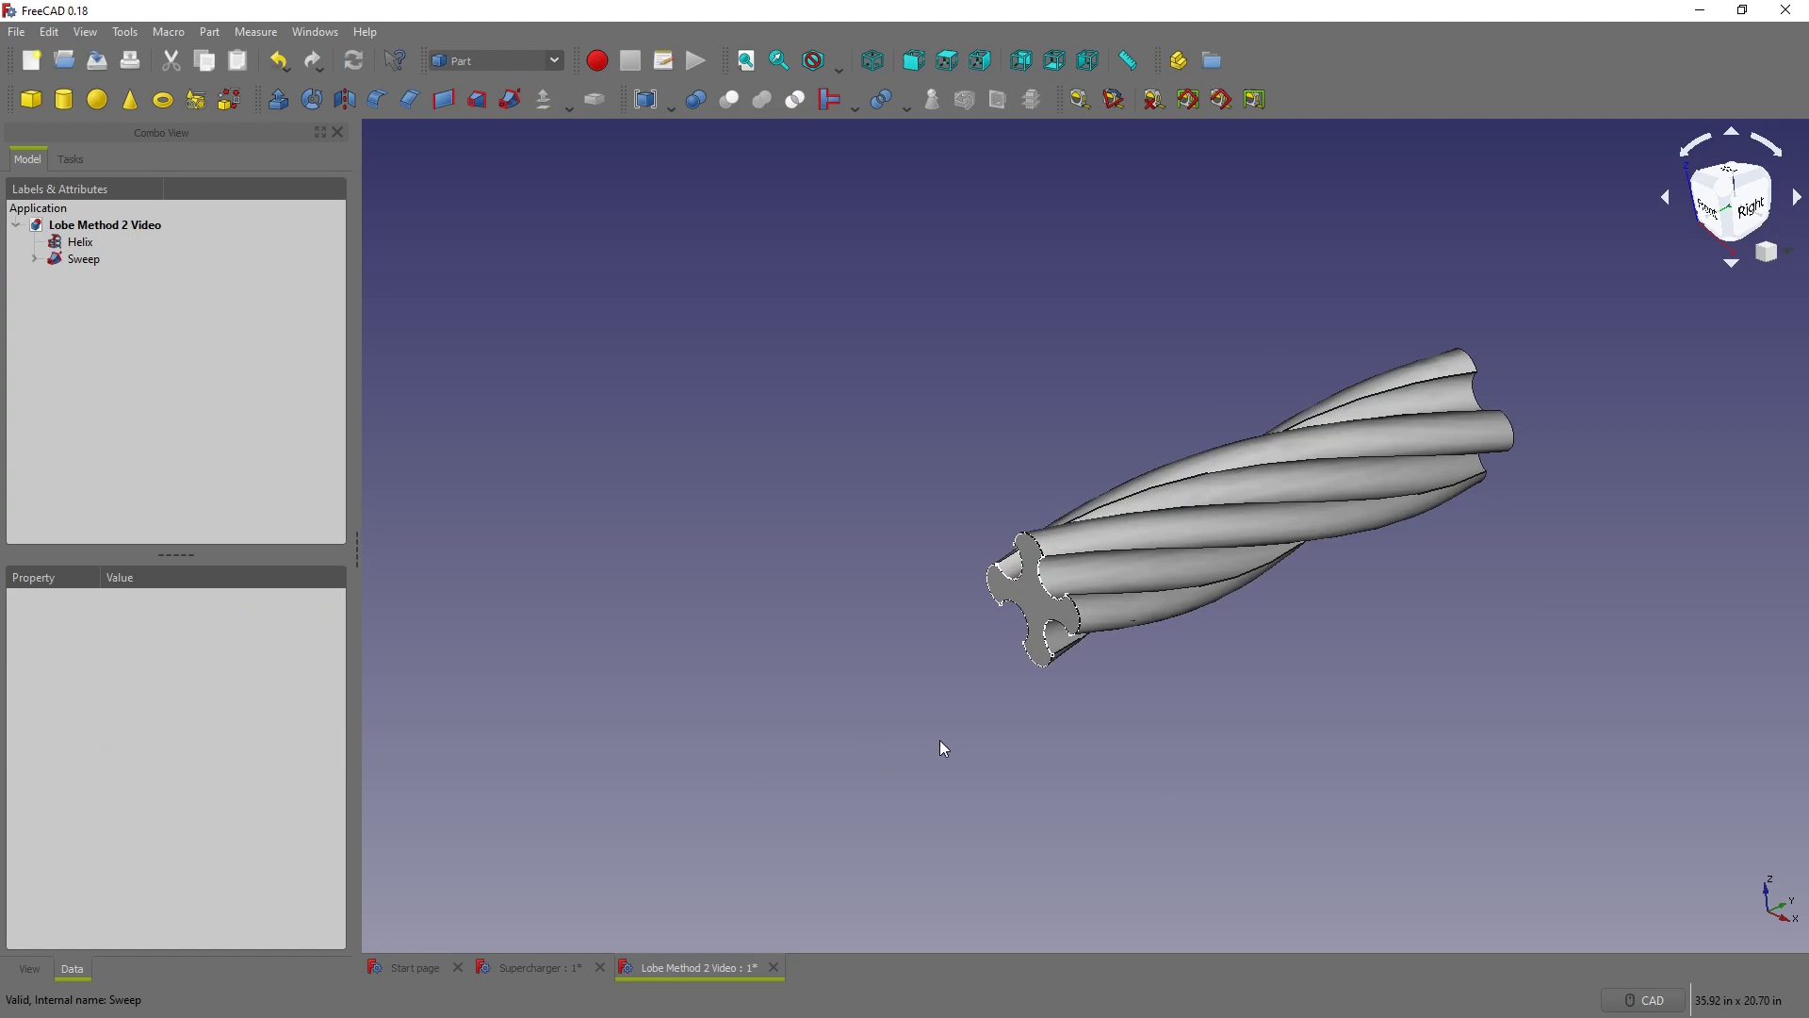
middle_drag(1108, 690, 1017, 680)
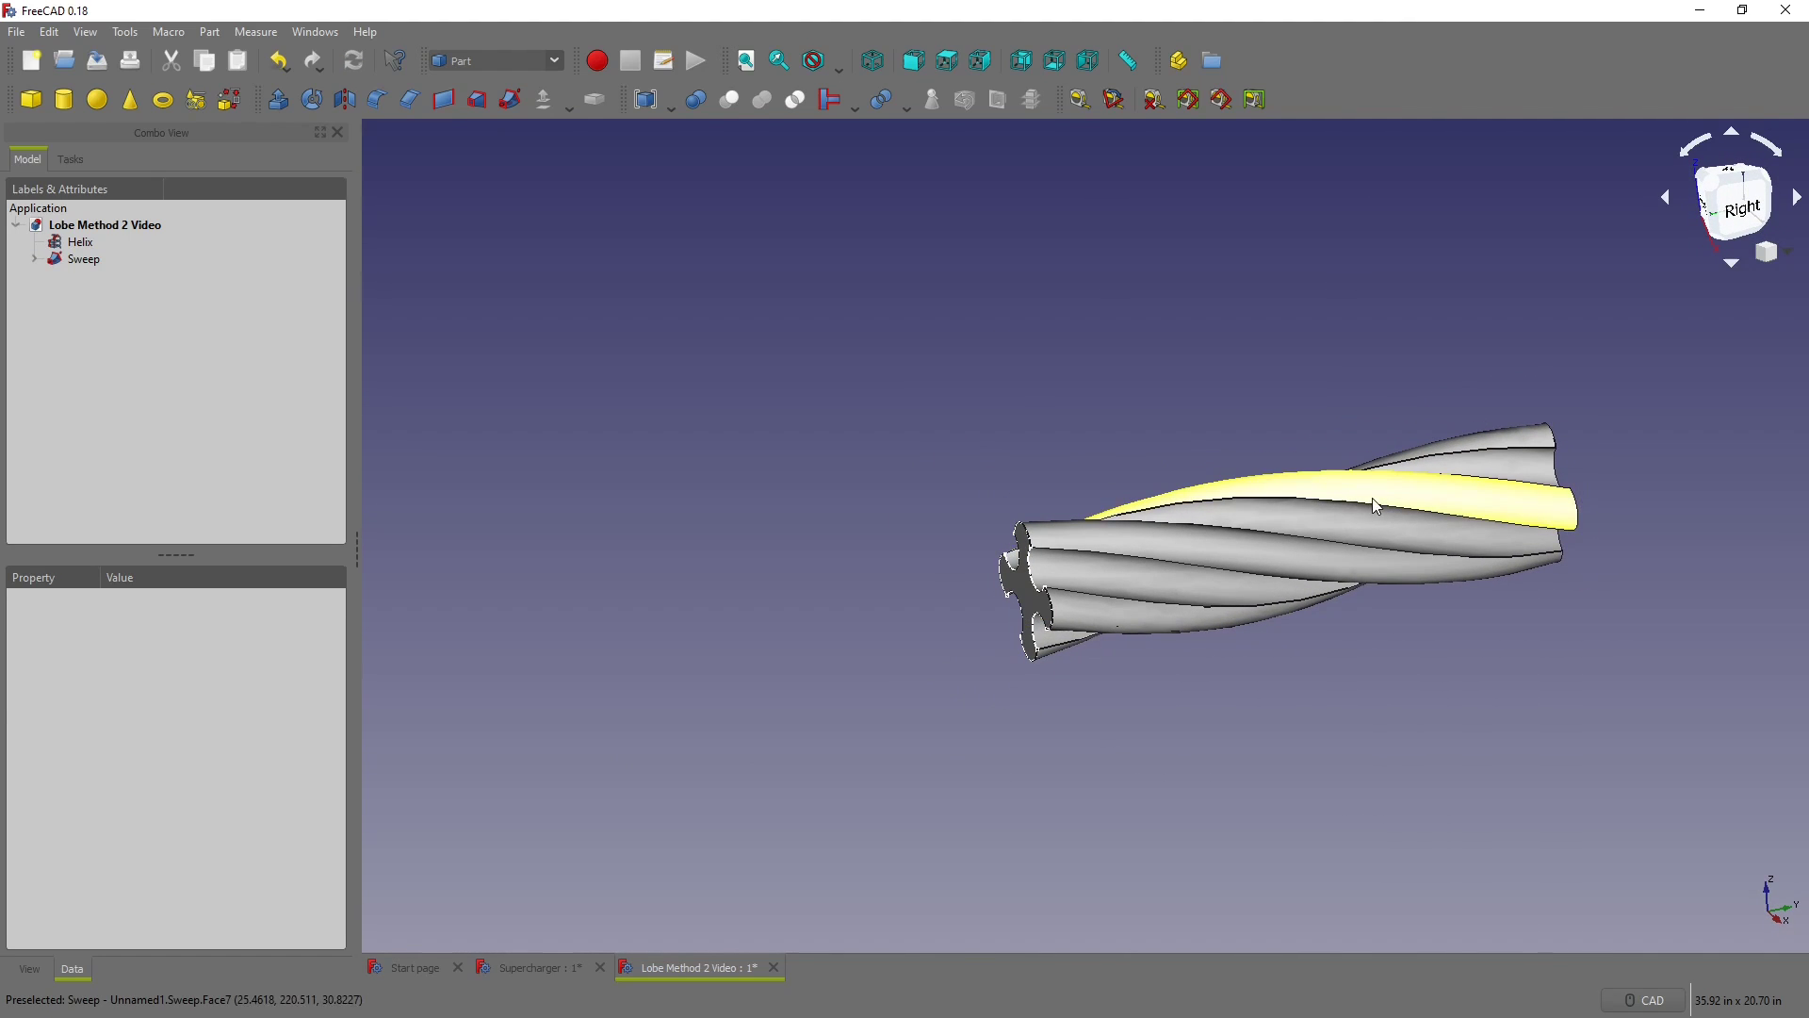
scroll(1444, 511, up, 3)
middle_drag(1444, 514, 735, 688)
scroll(913, 631, down, 3)
click(735, 688)
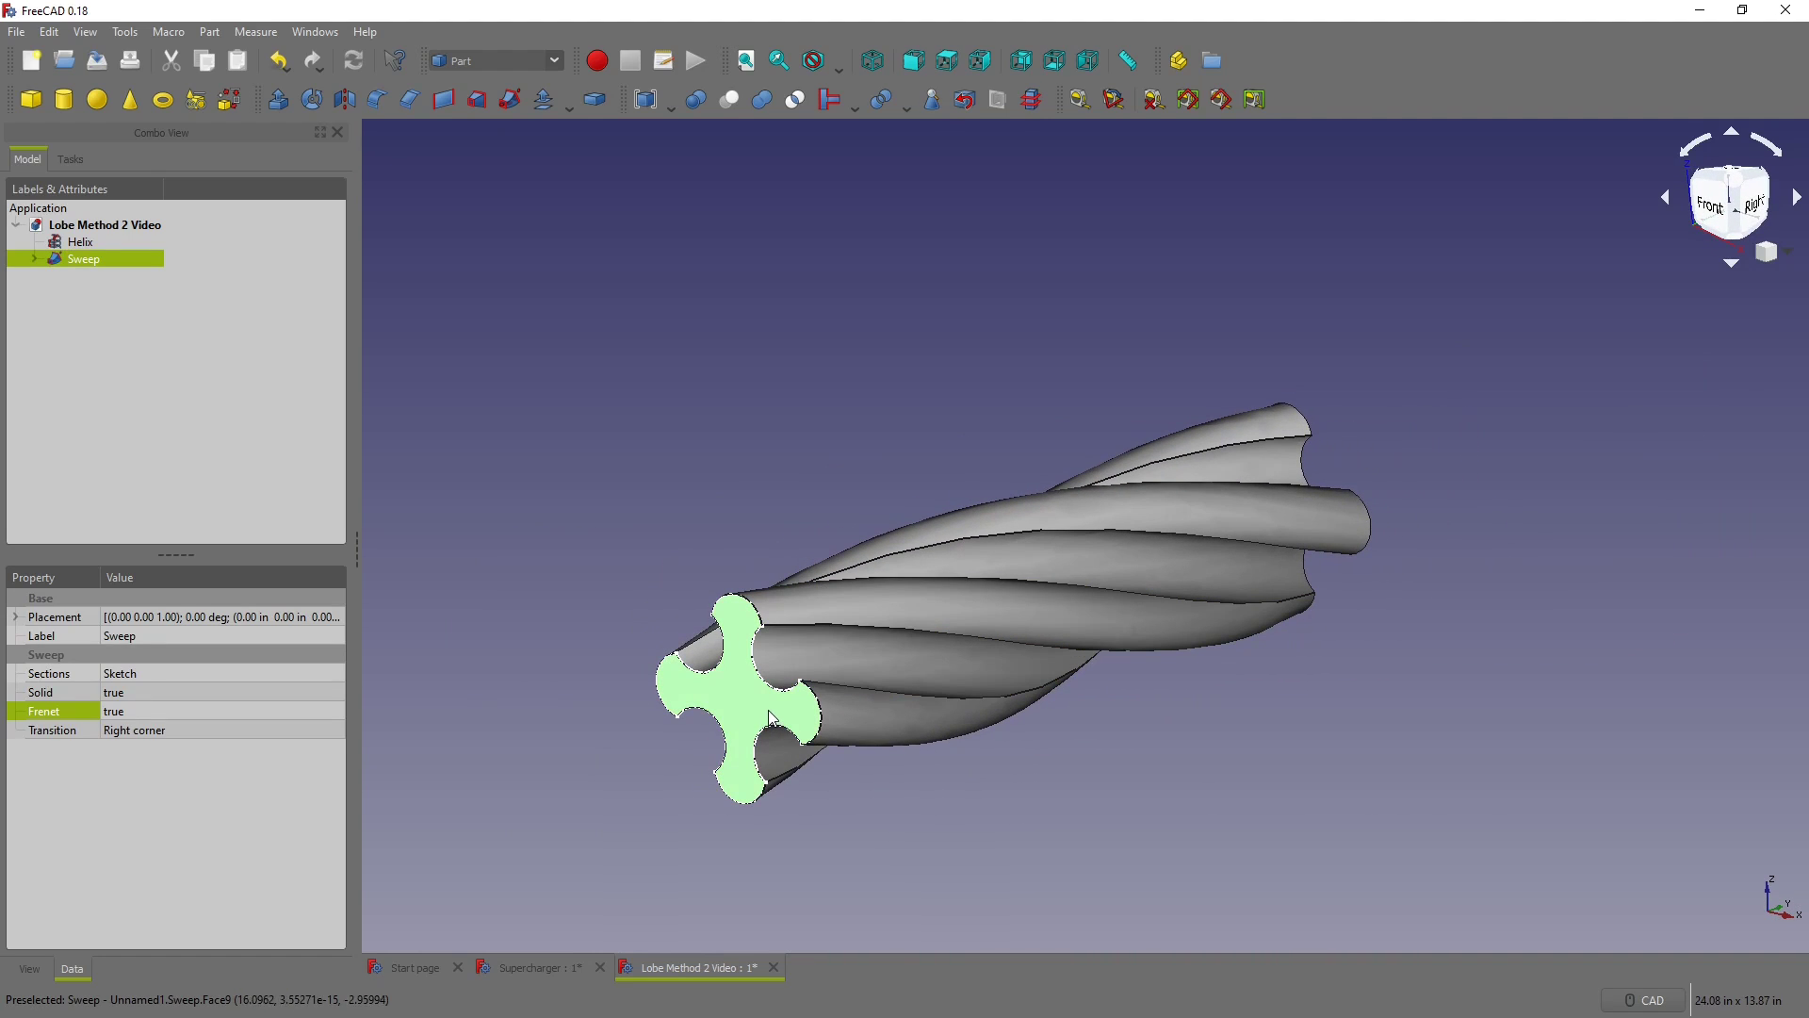
click(555, 62)
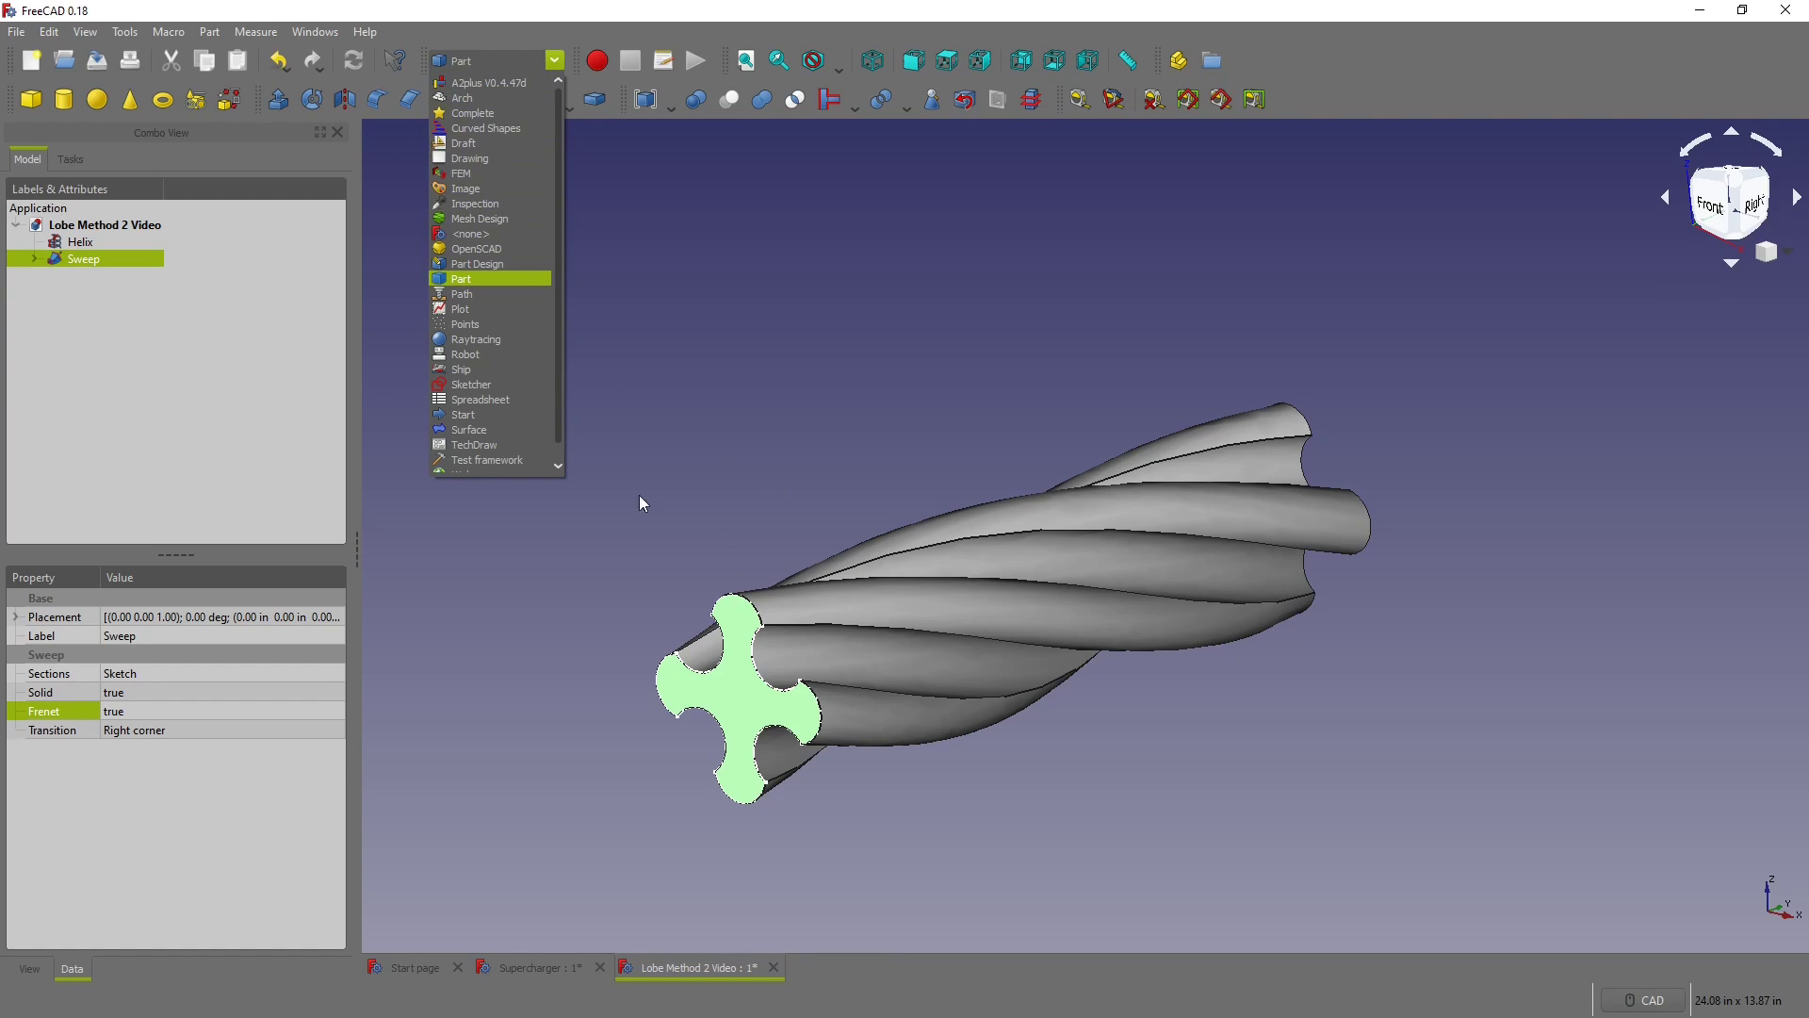
Step: Switch to Sketcher and start a new sketch on the XZ plane
click(489, 384)
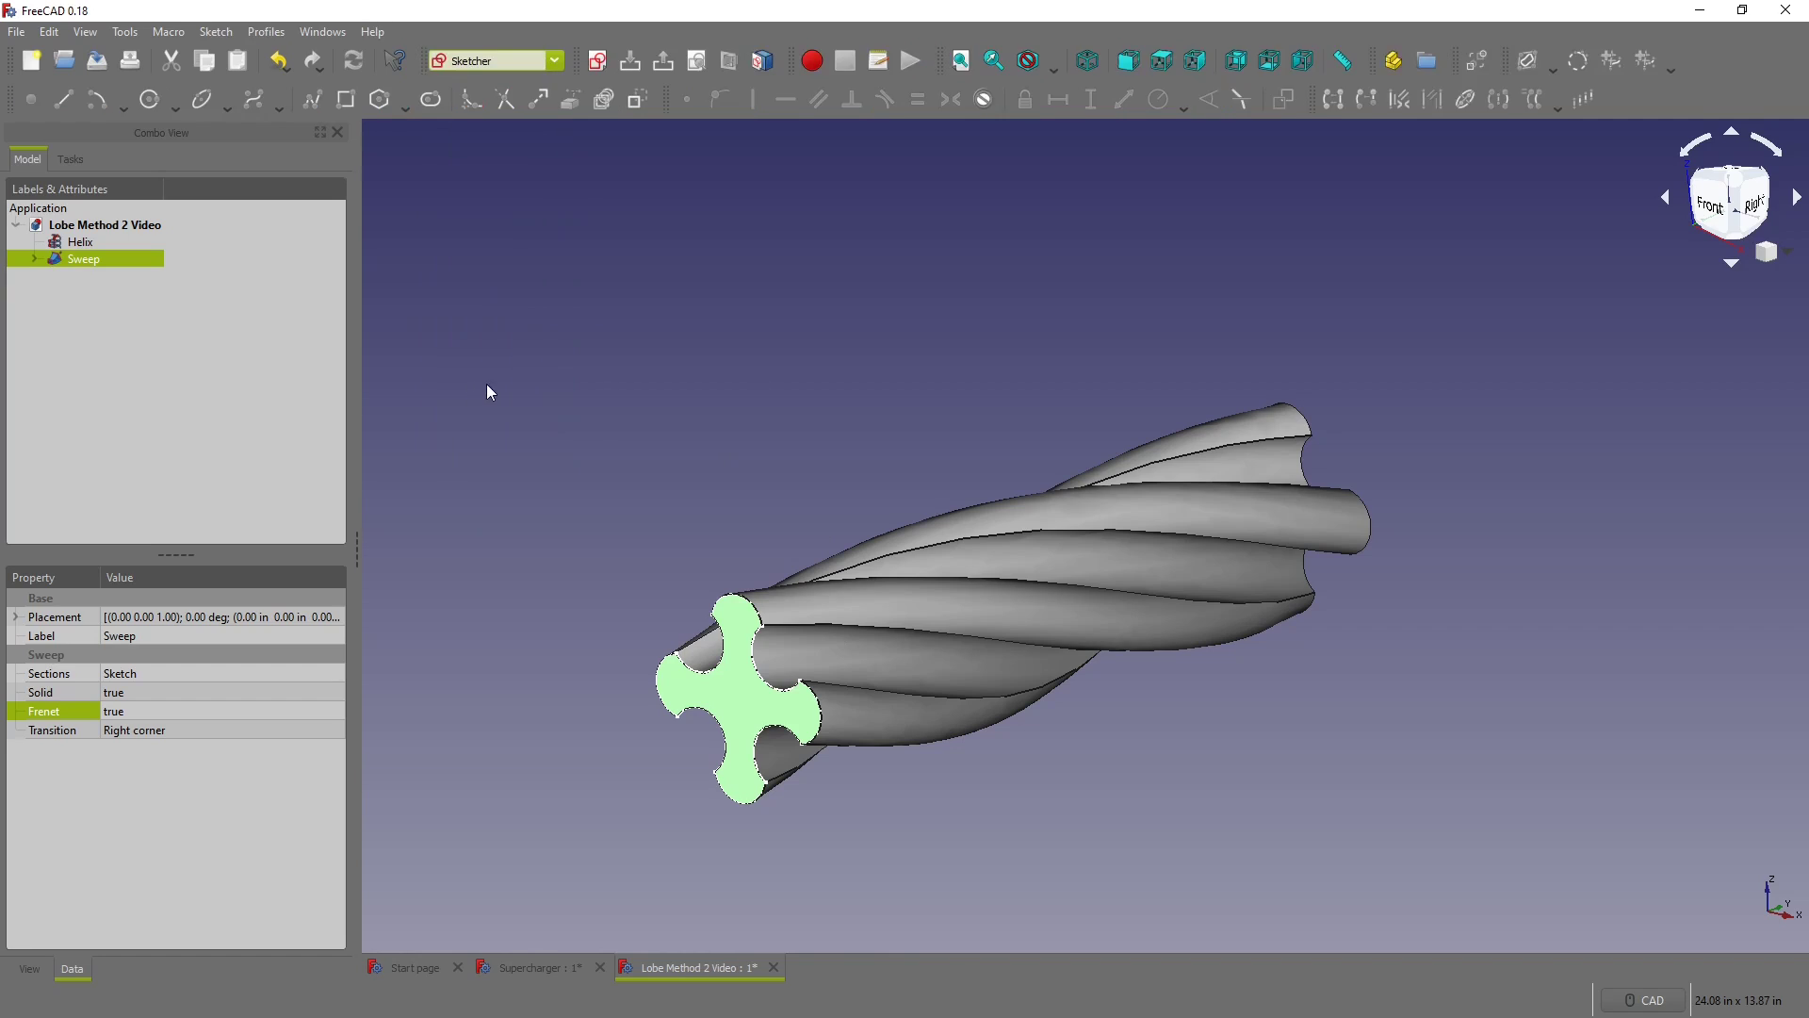
click(289, 347)
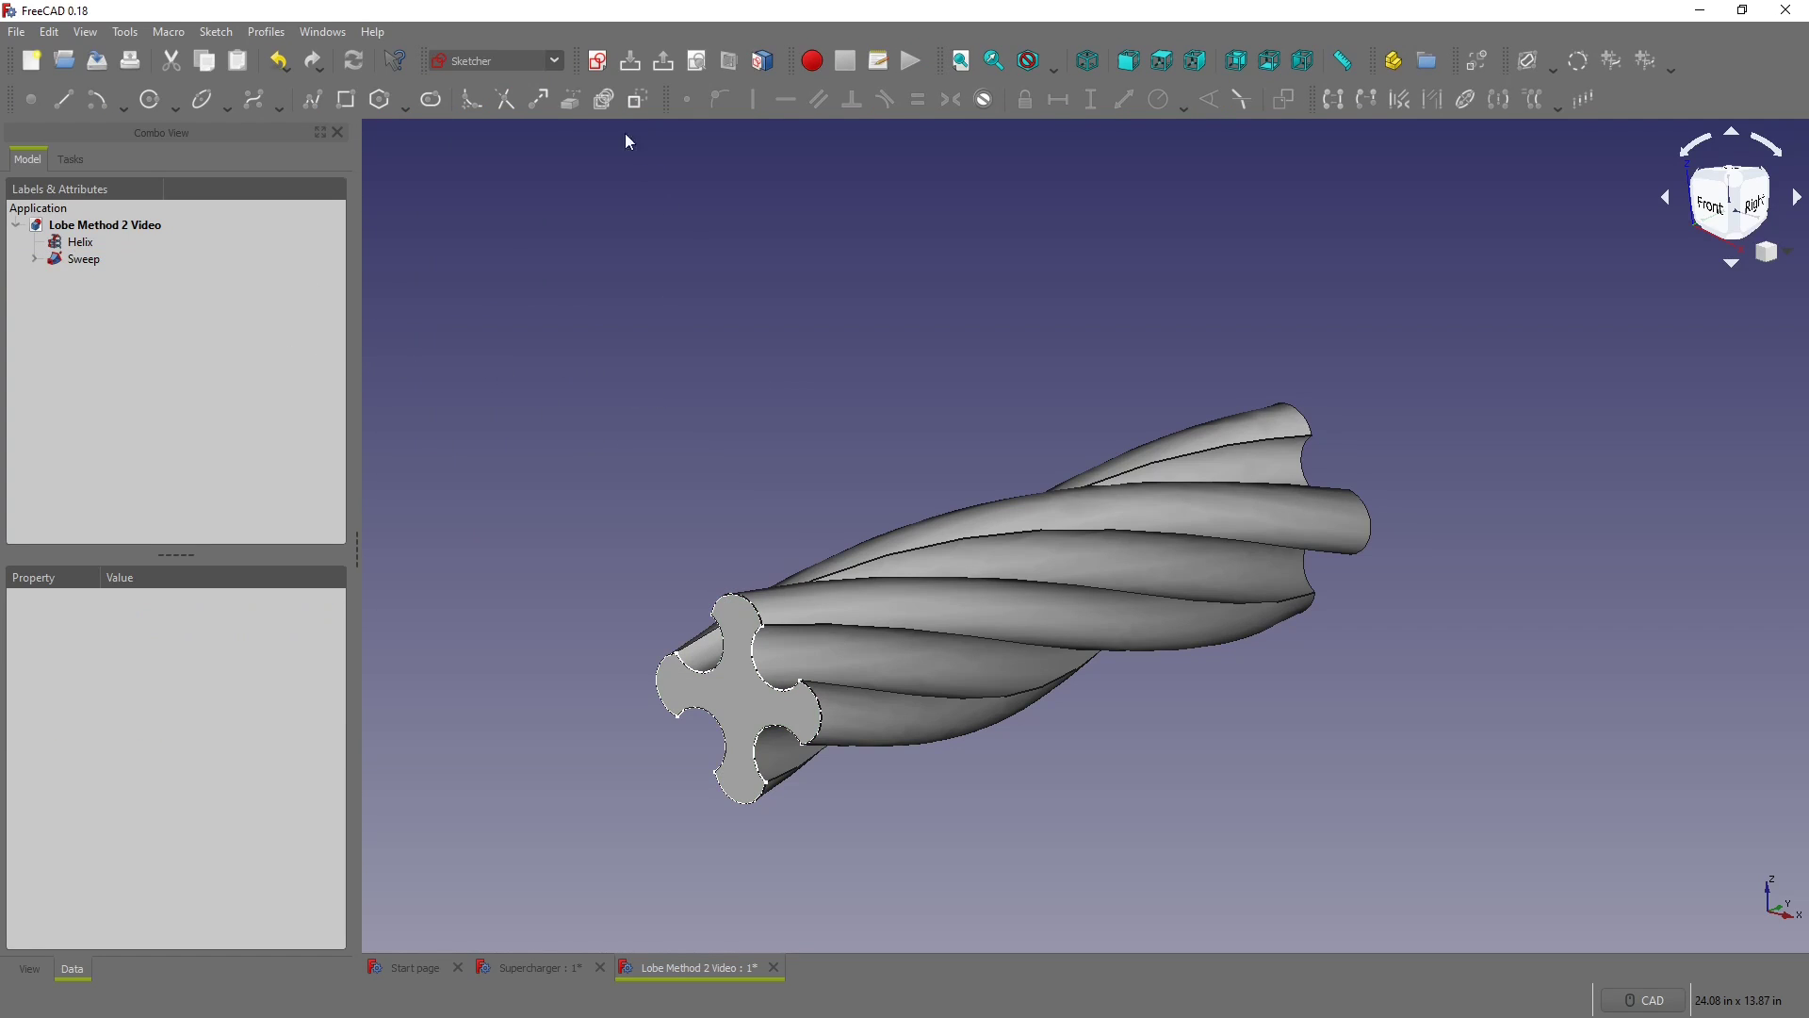
click(598, 60)
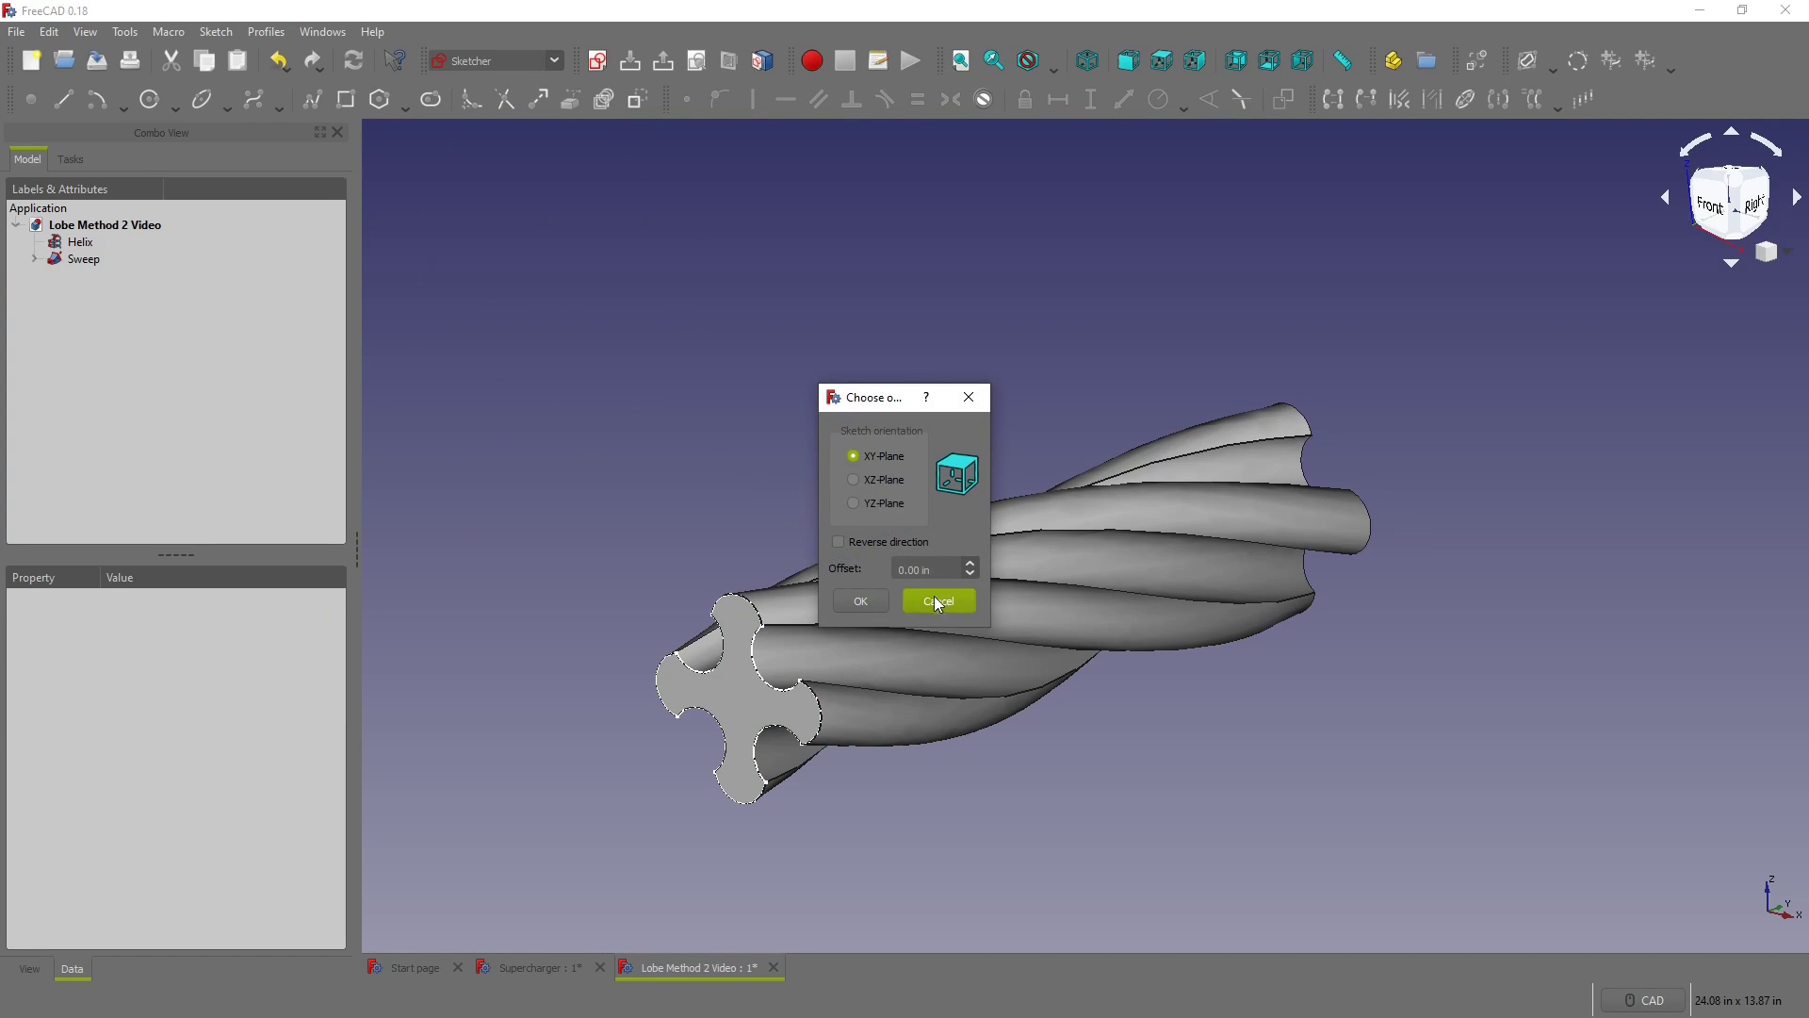
click(856, 479)
click(859, 603)
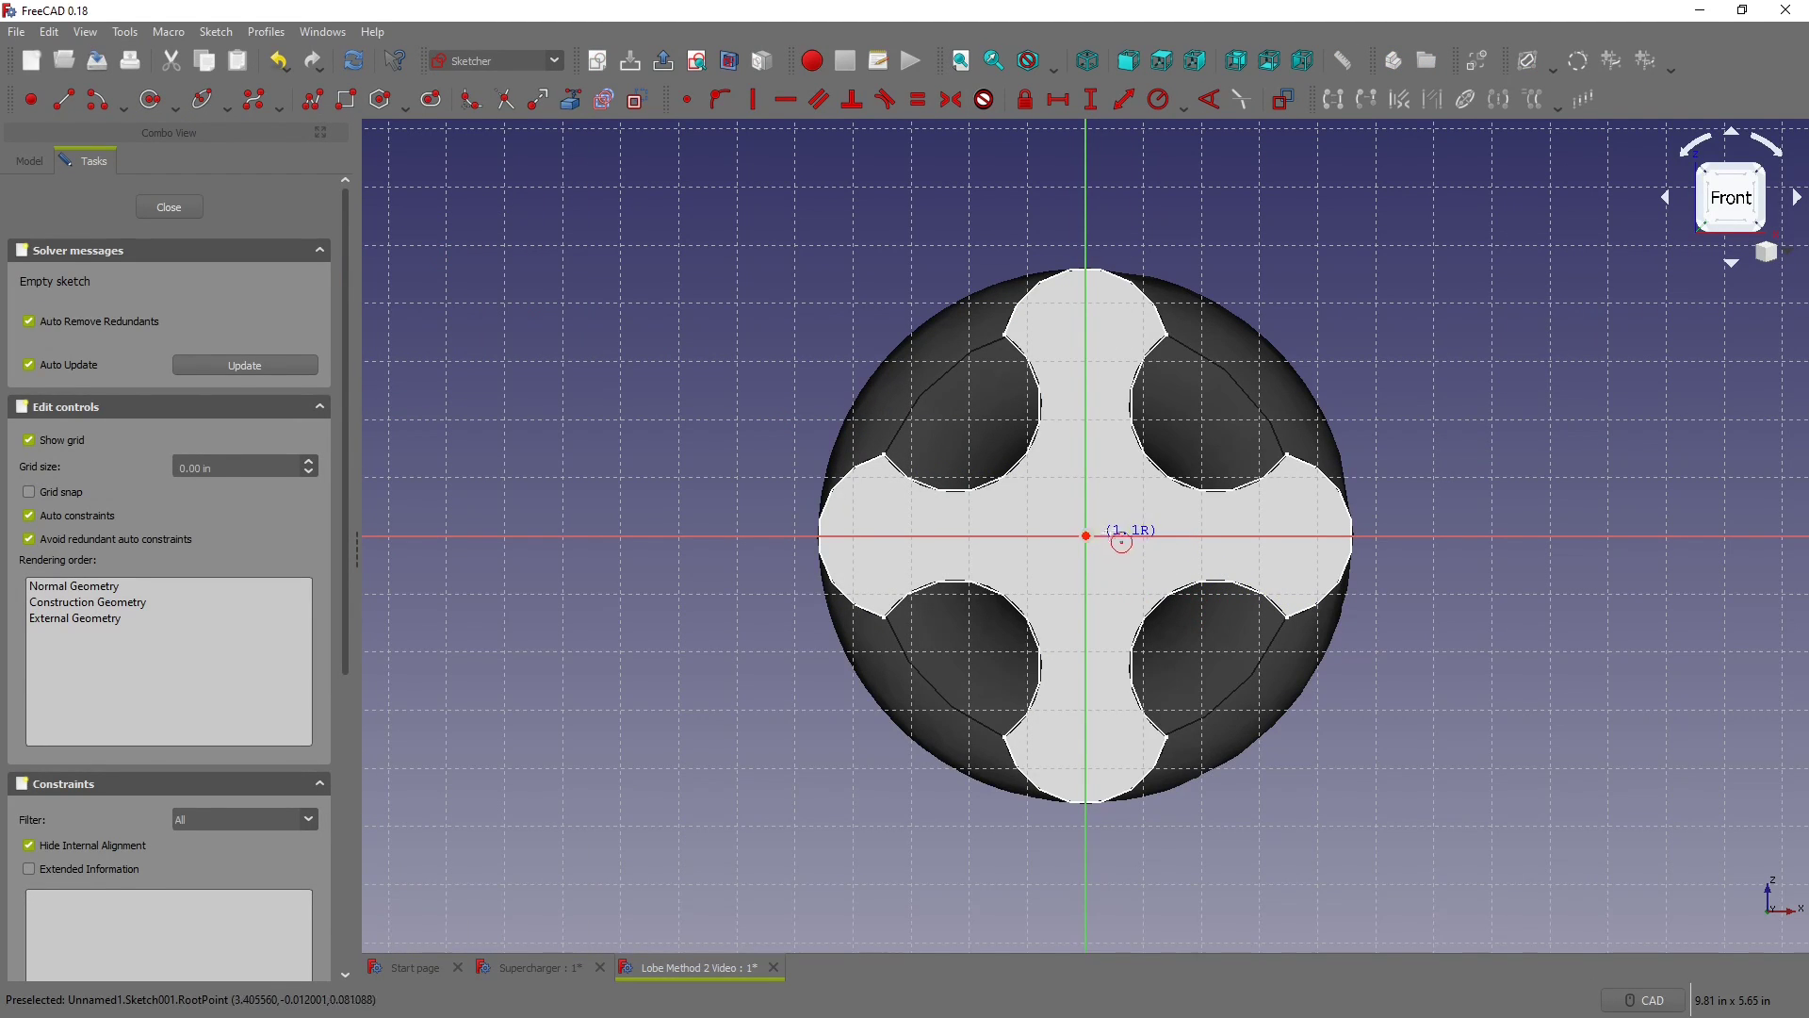
Step: Draw a circle and make its centre coincident with the sketch origin
click(1085, 535)
click(1132, 582)
right_click(1086, 539)
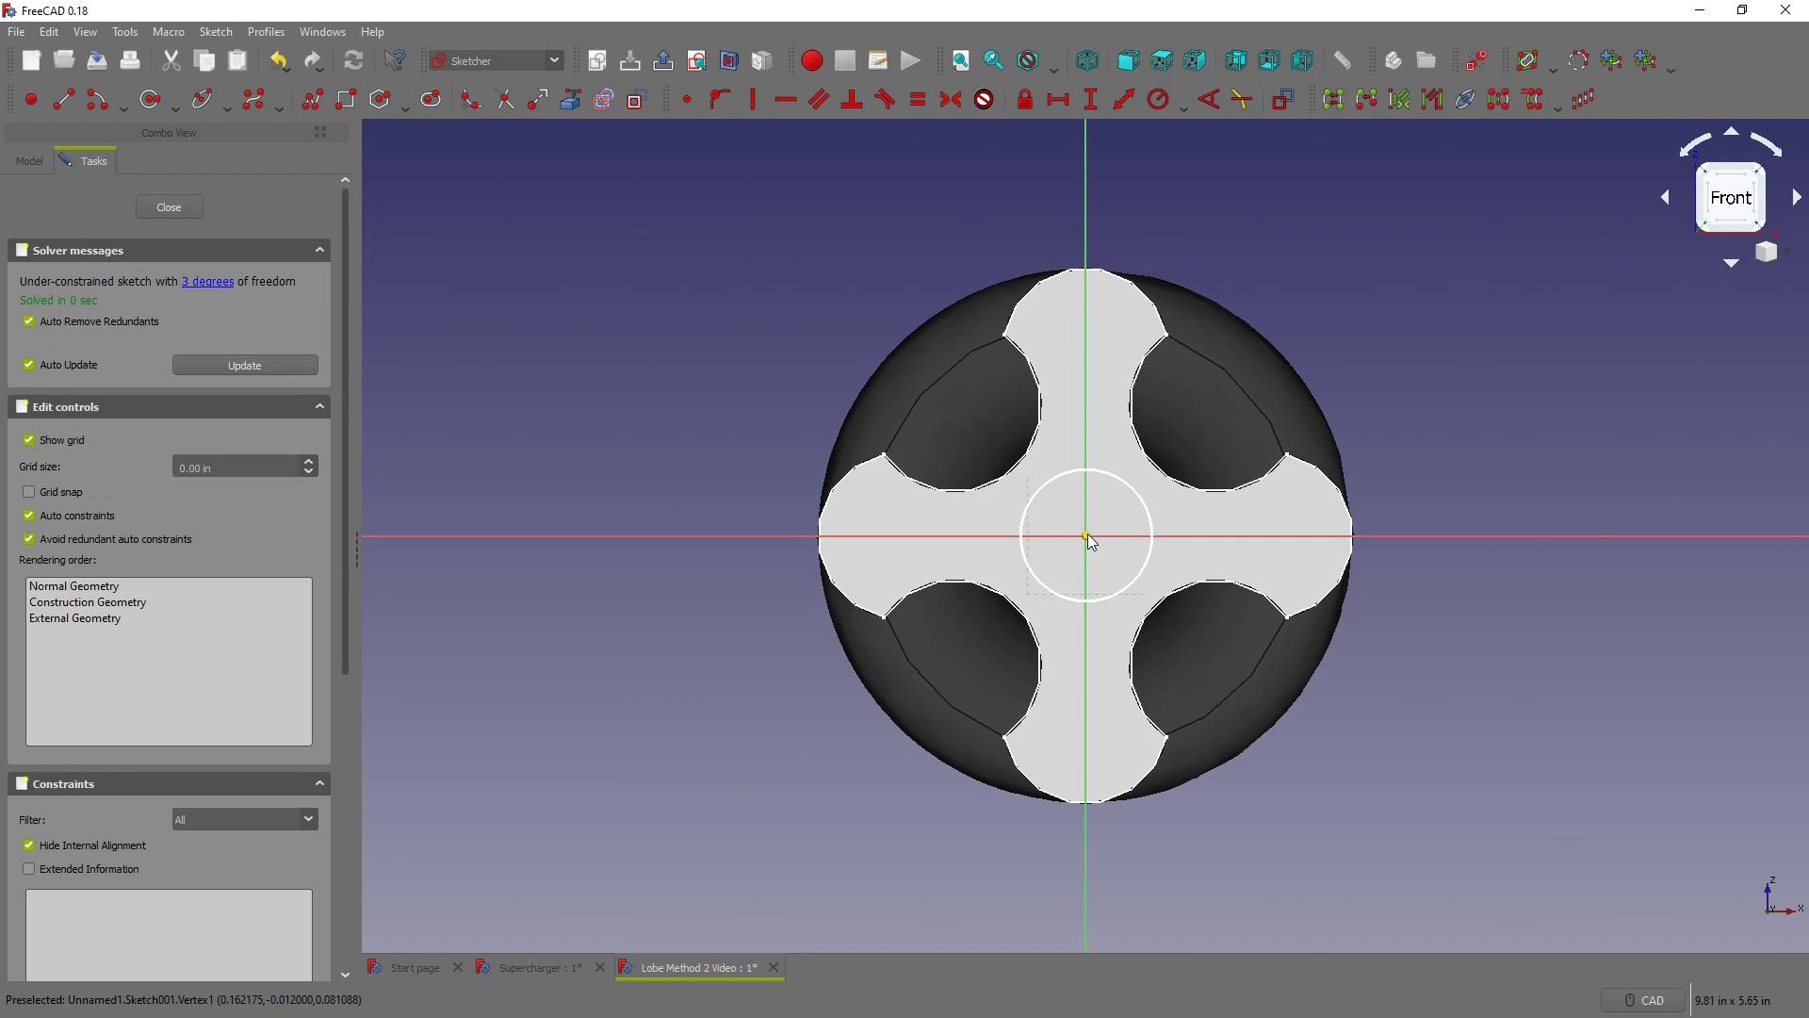
click(1088, 537)
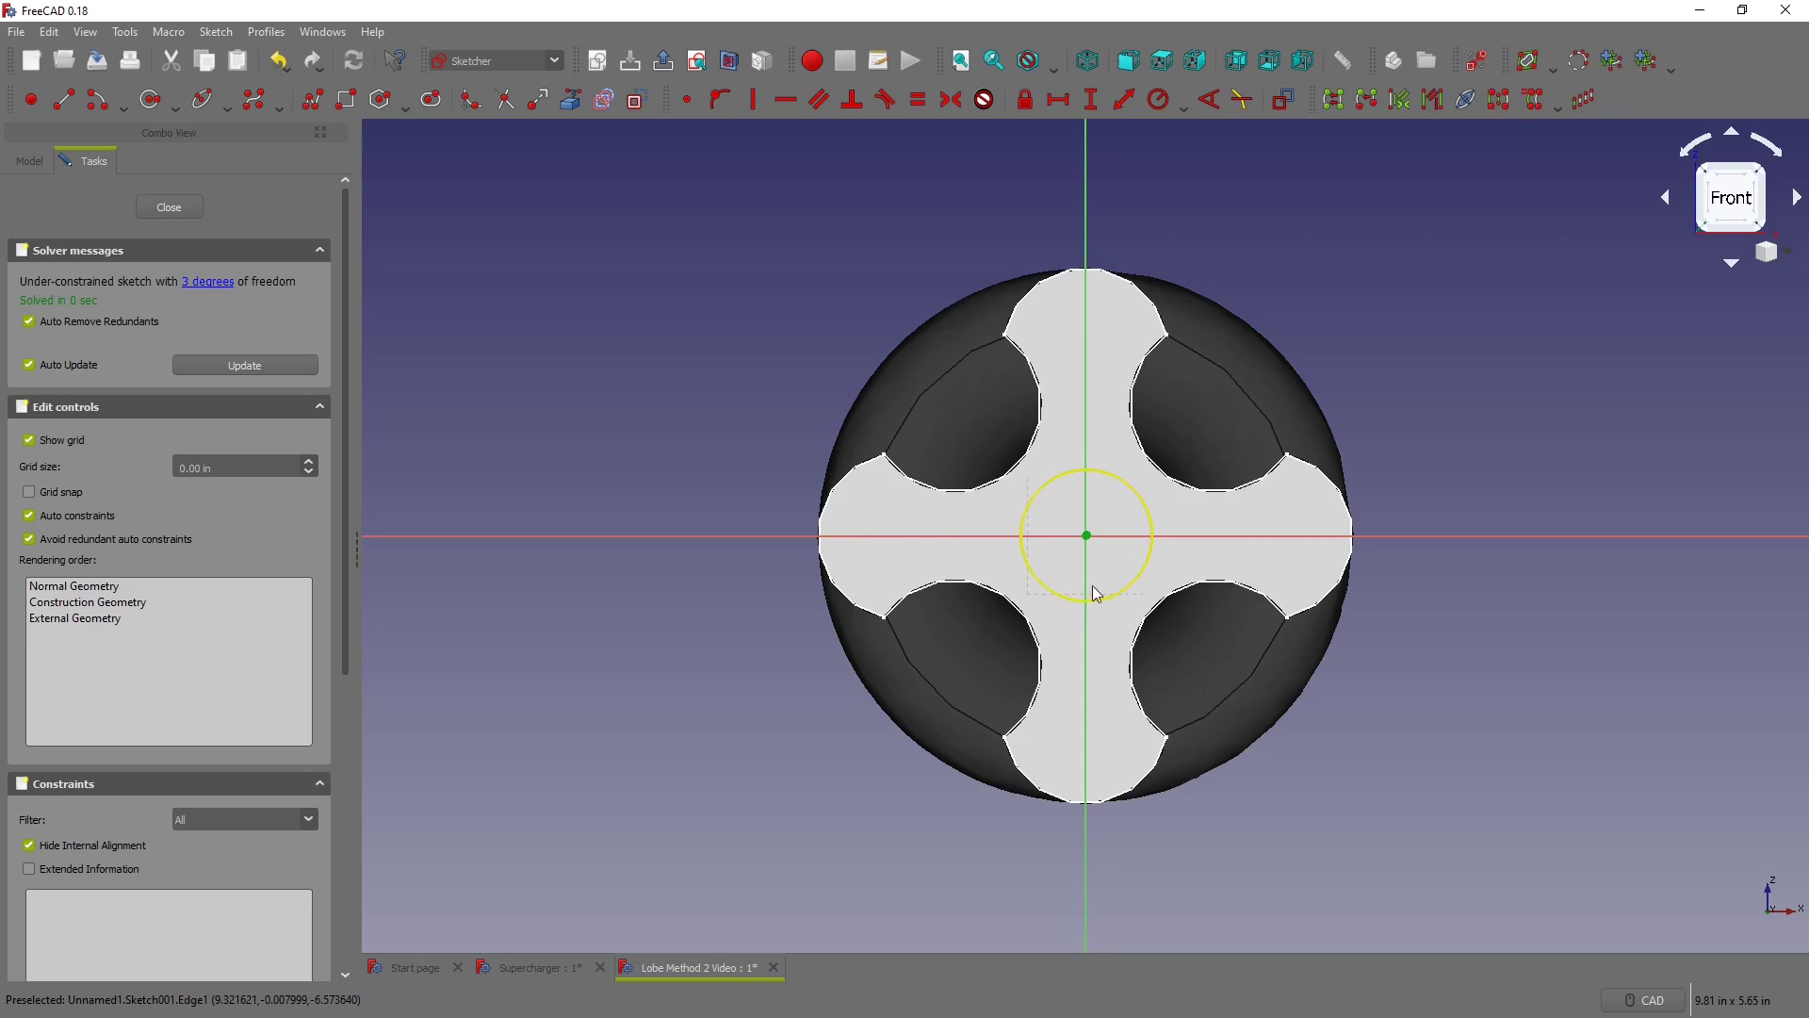
click(688, 99)
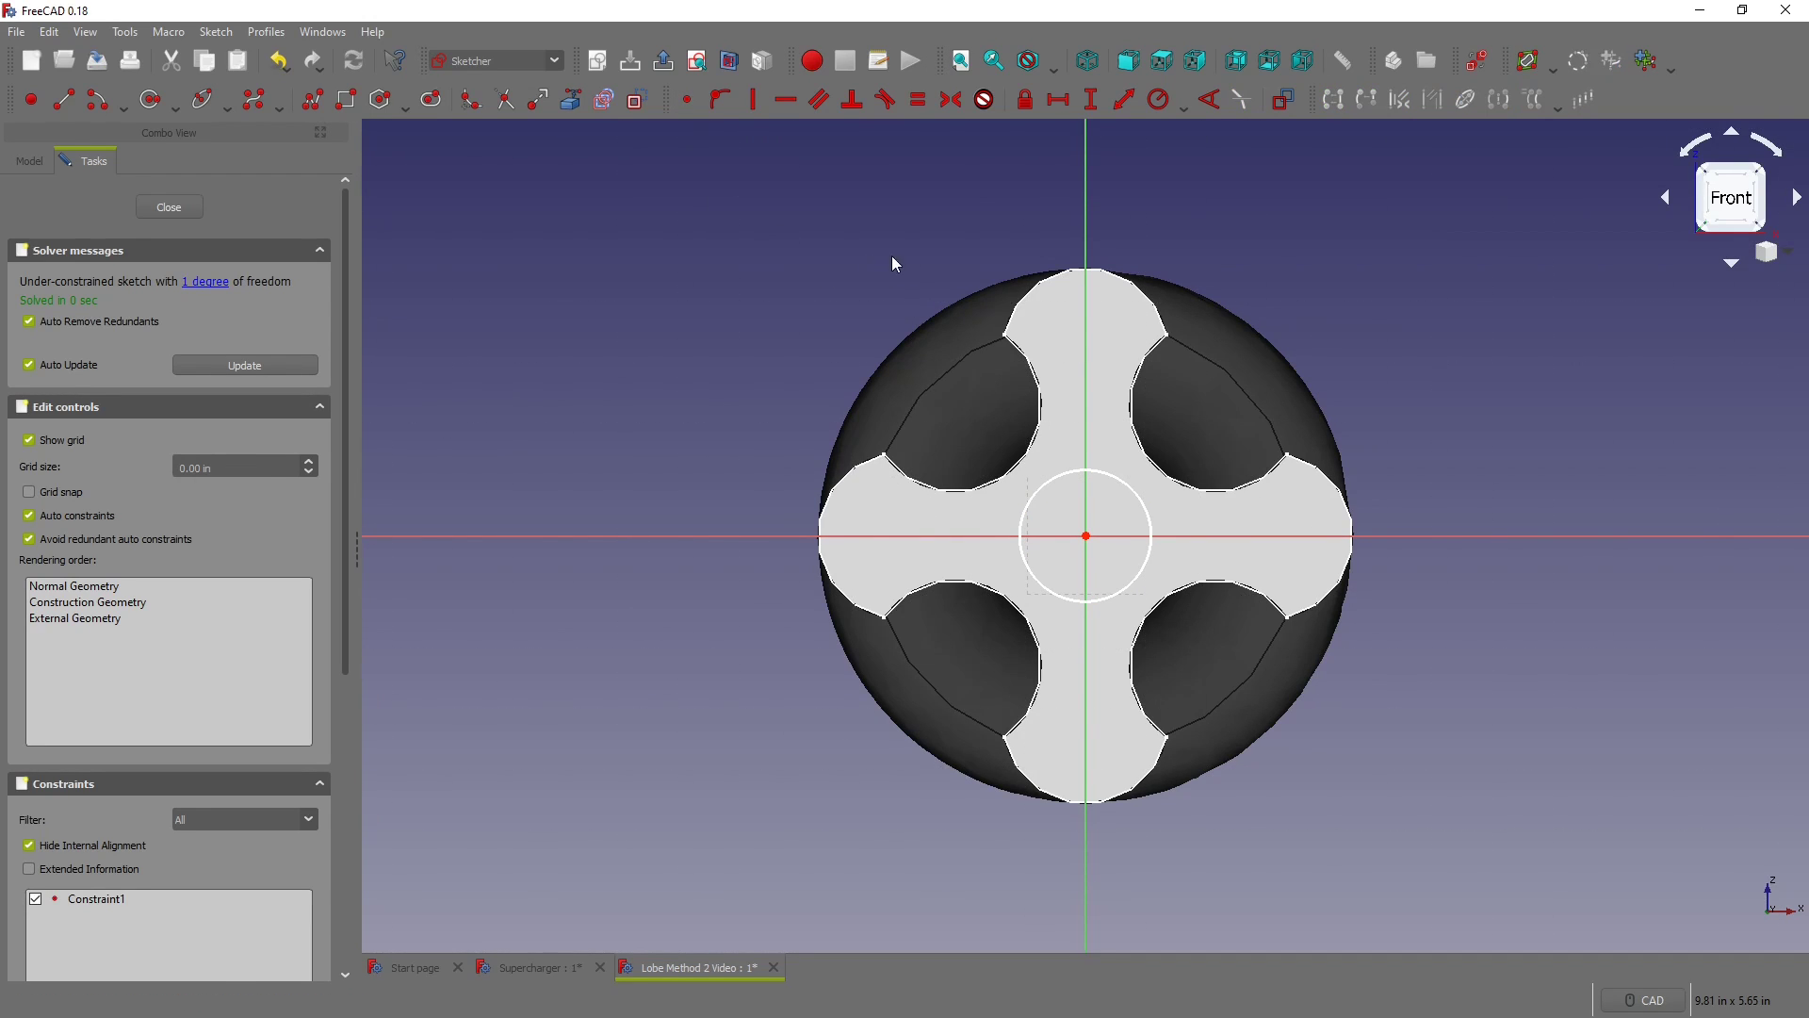
Step: Constrain the circle's radius to 0.375 in and close the sketch
click(1078, 469)
key(shift+r)
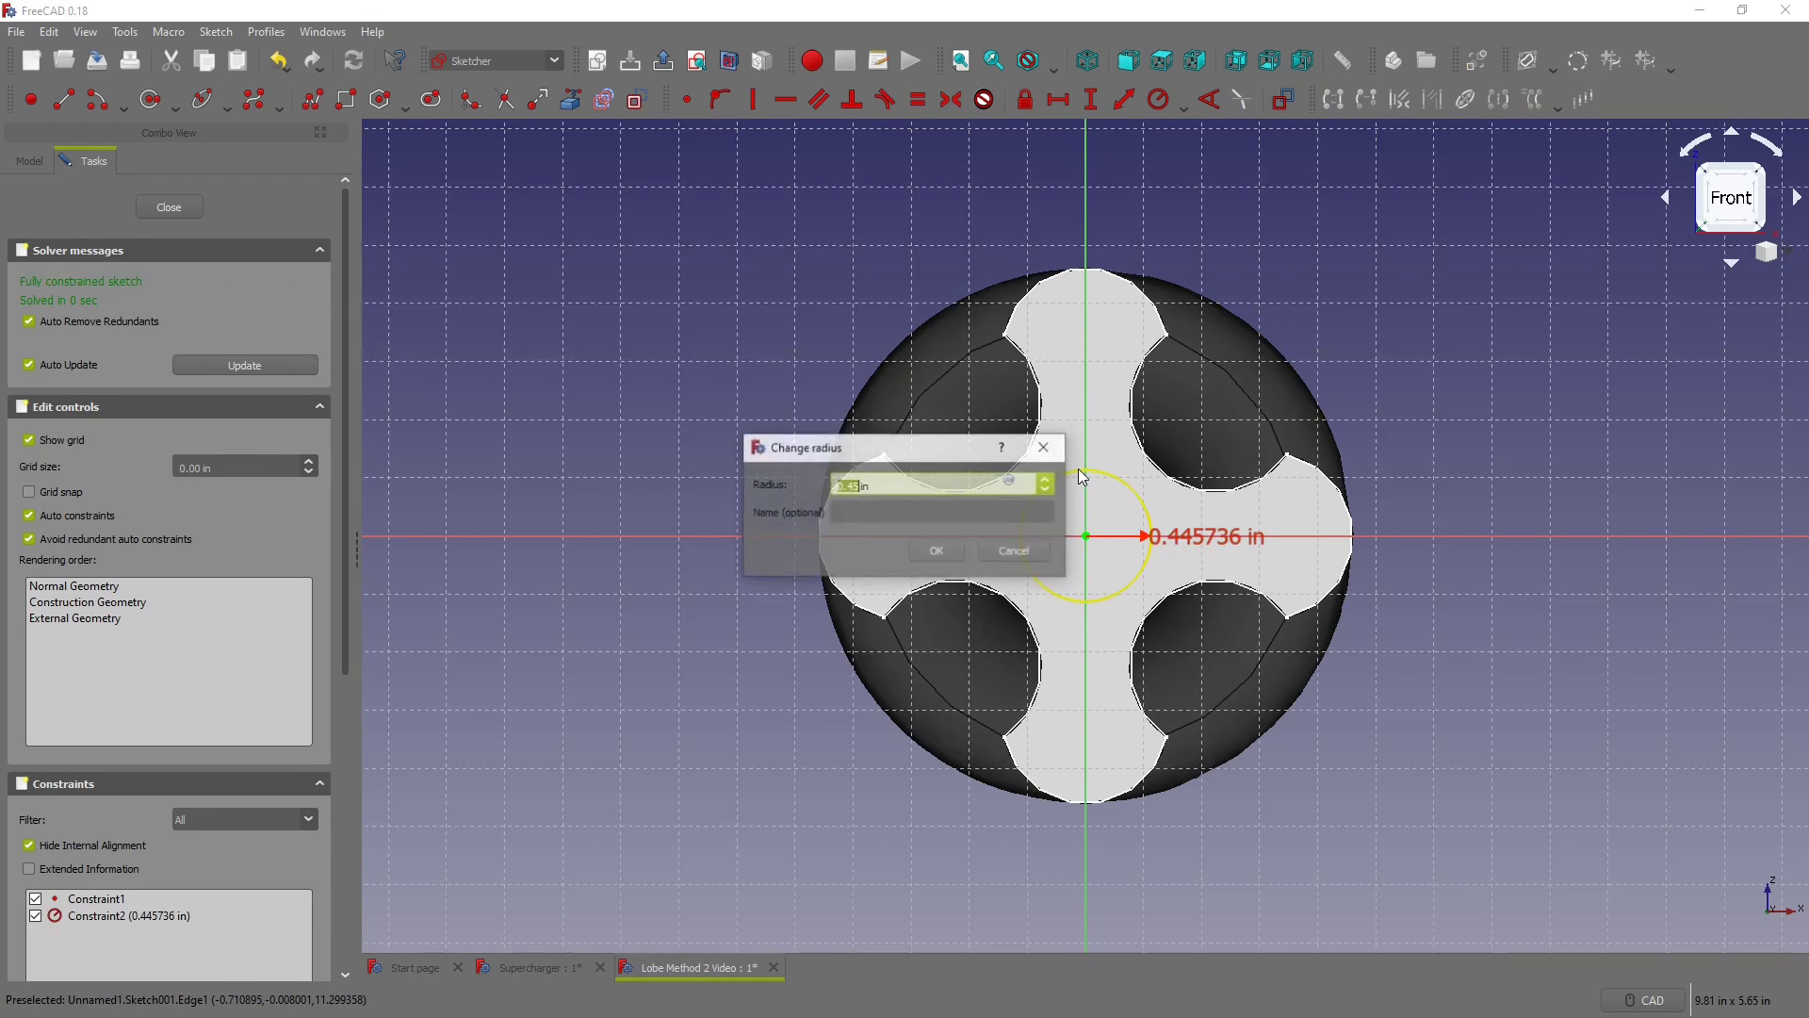
text(0.5)
key(Return)
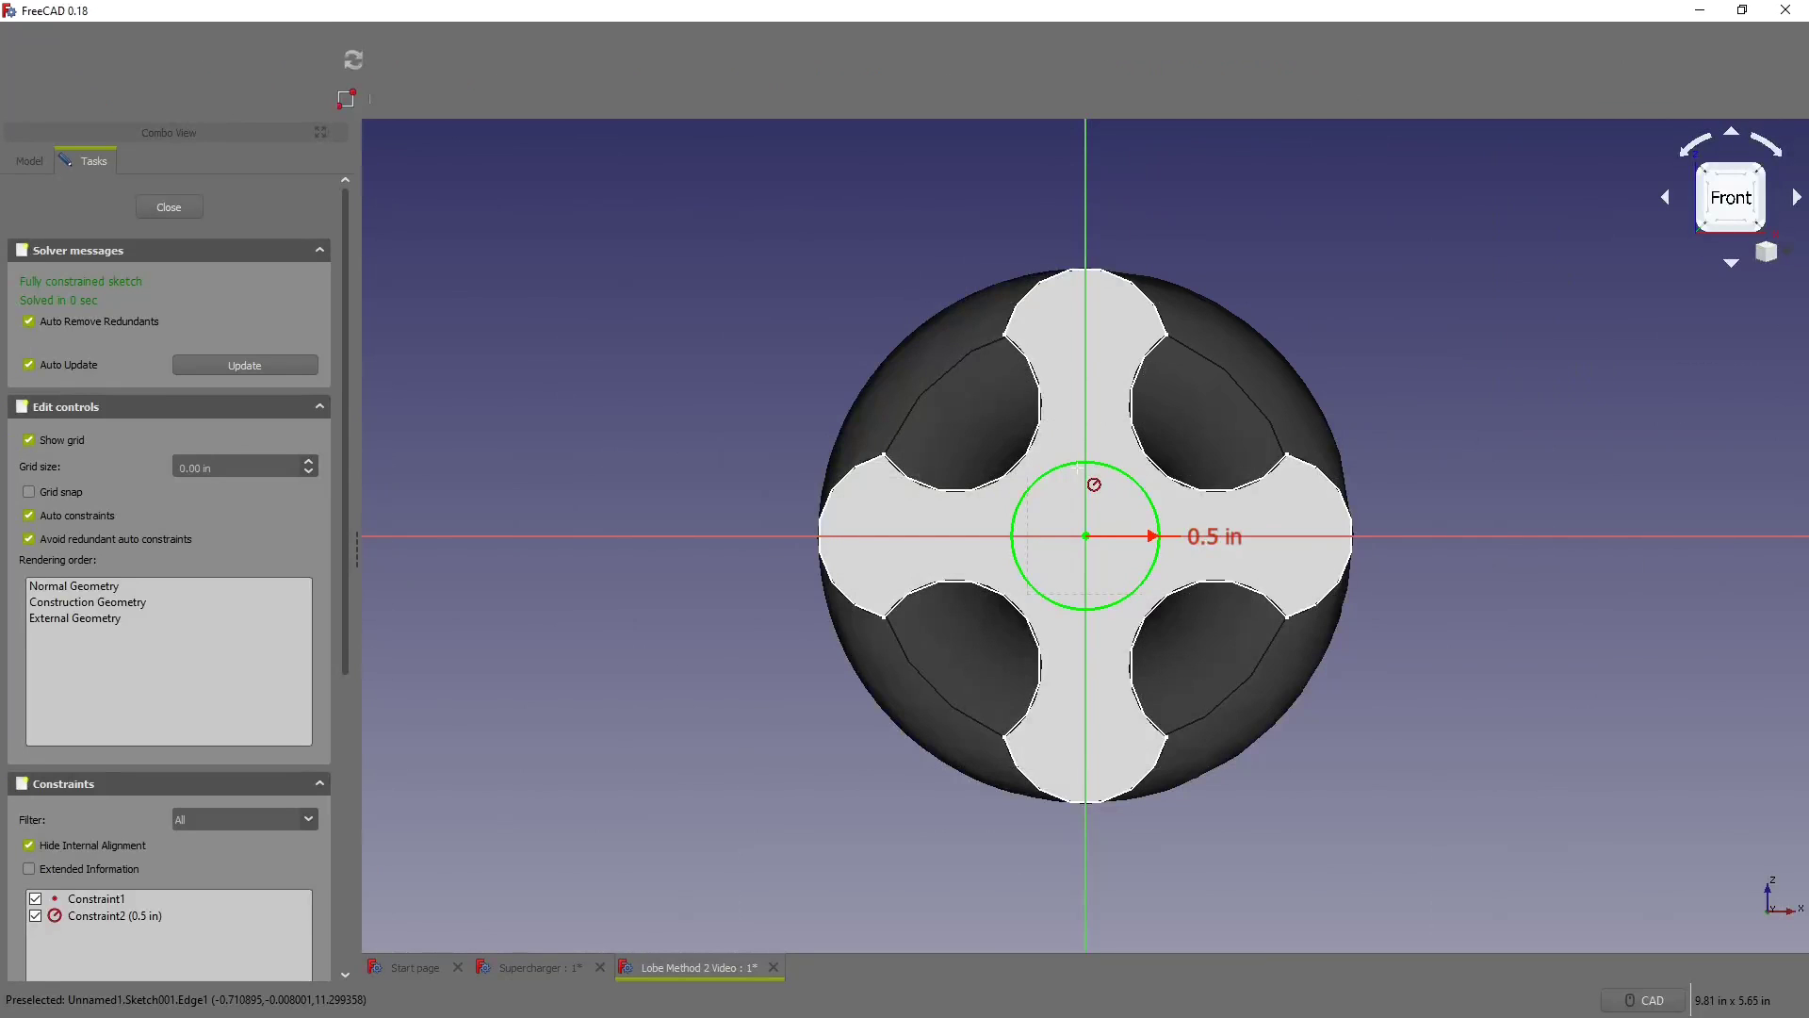
double_click(1217, 535)
text(.375)
key(Return)
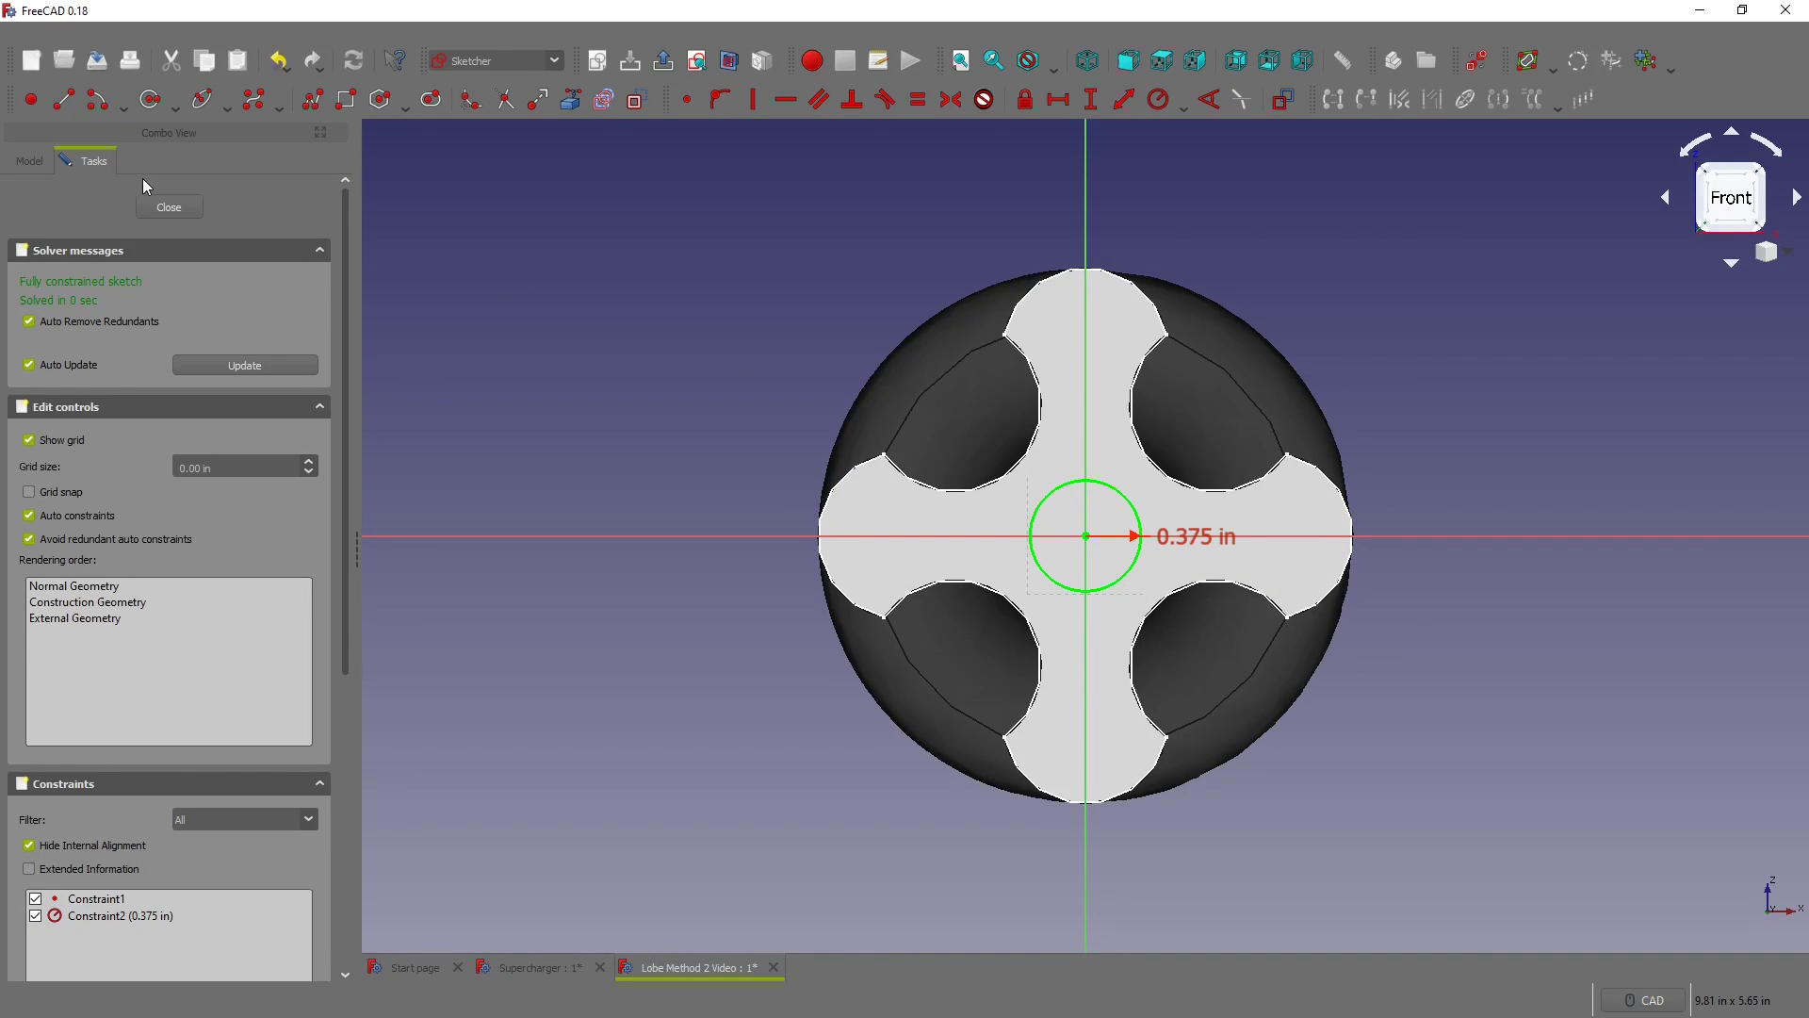
click(169, 207)
Step: Switch to the Part workbench and orbit to an oblique view of the lobe
click(467, 59)
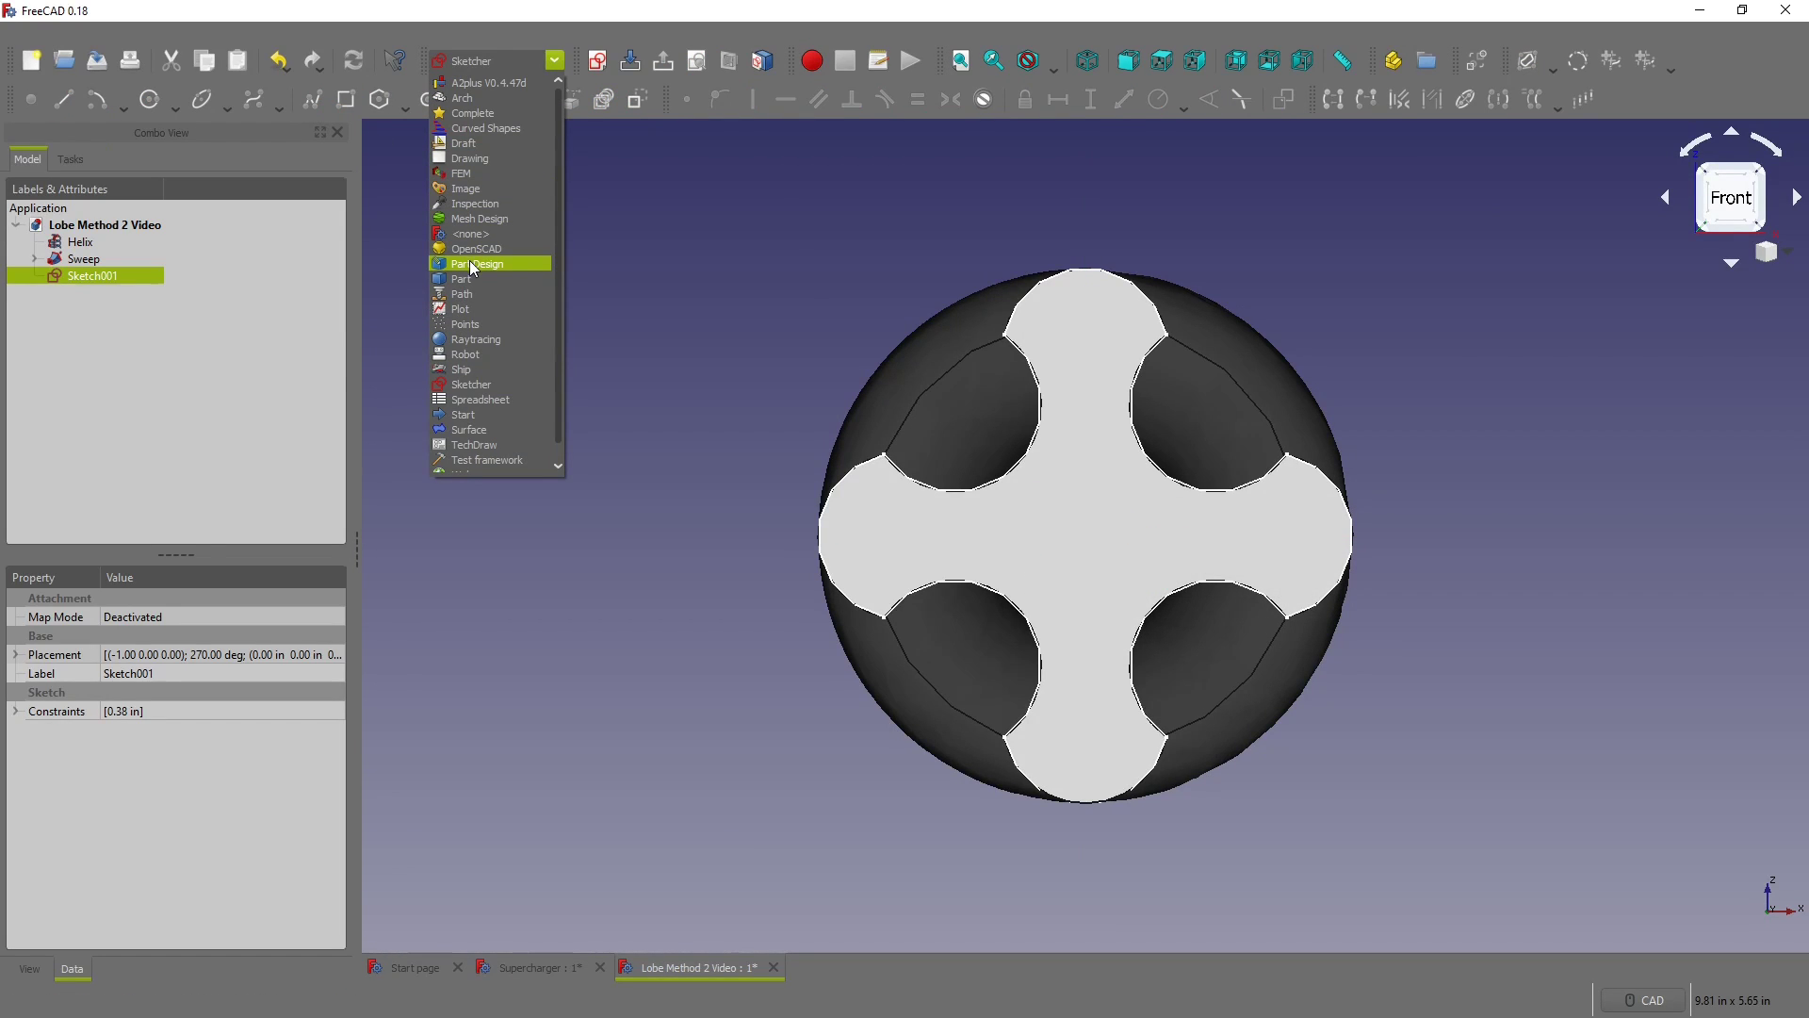
click(472, 264)
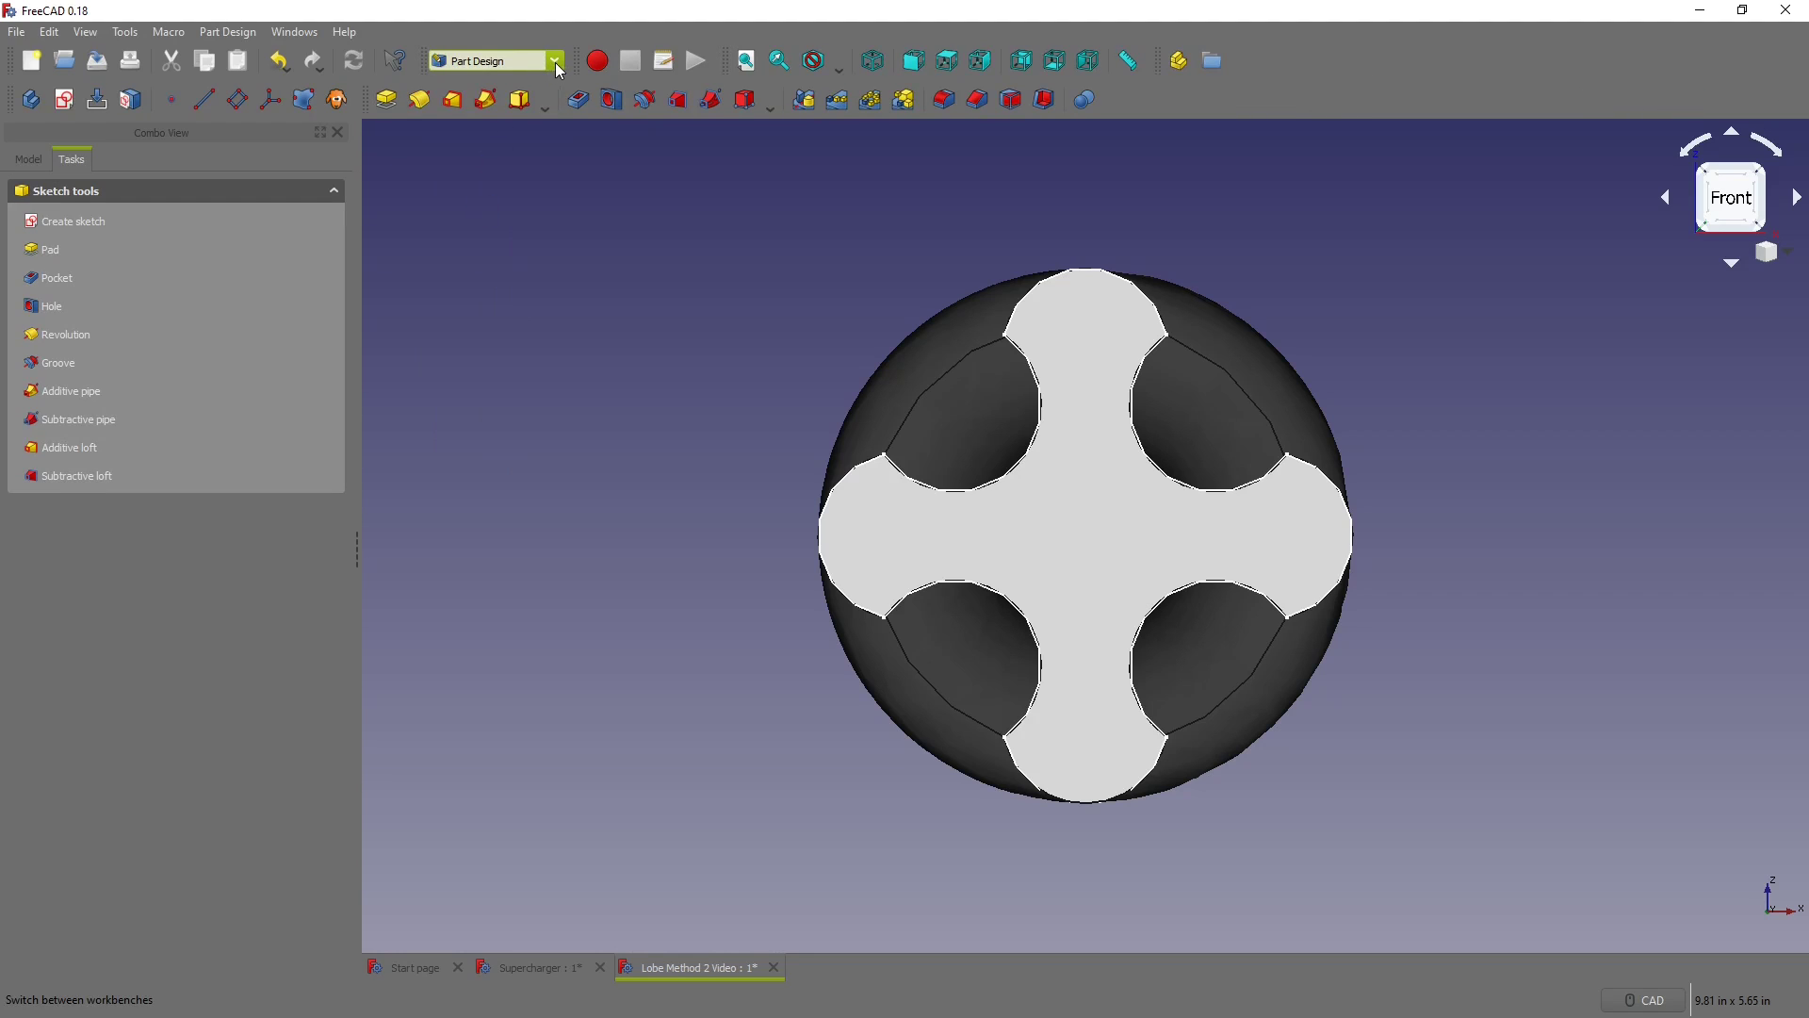
click(556, 62)
click(473, 279)
middle_drag(1229, 552, 1300, 648)
scroll(1393, 477, down, 5)
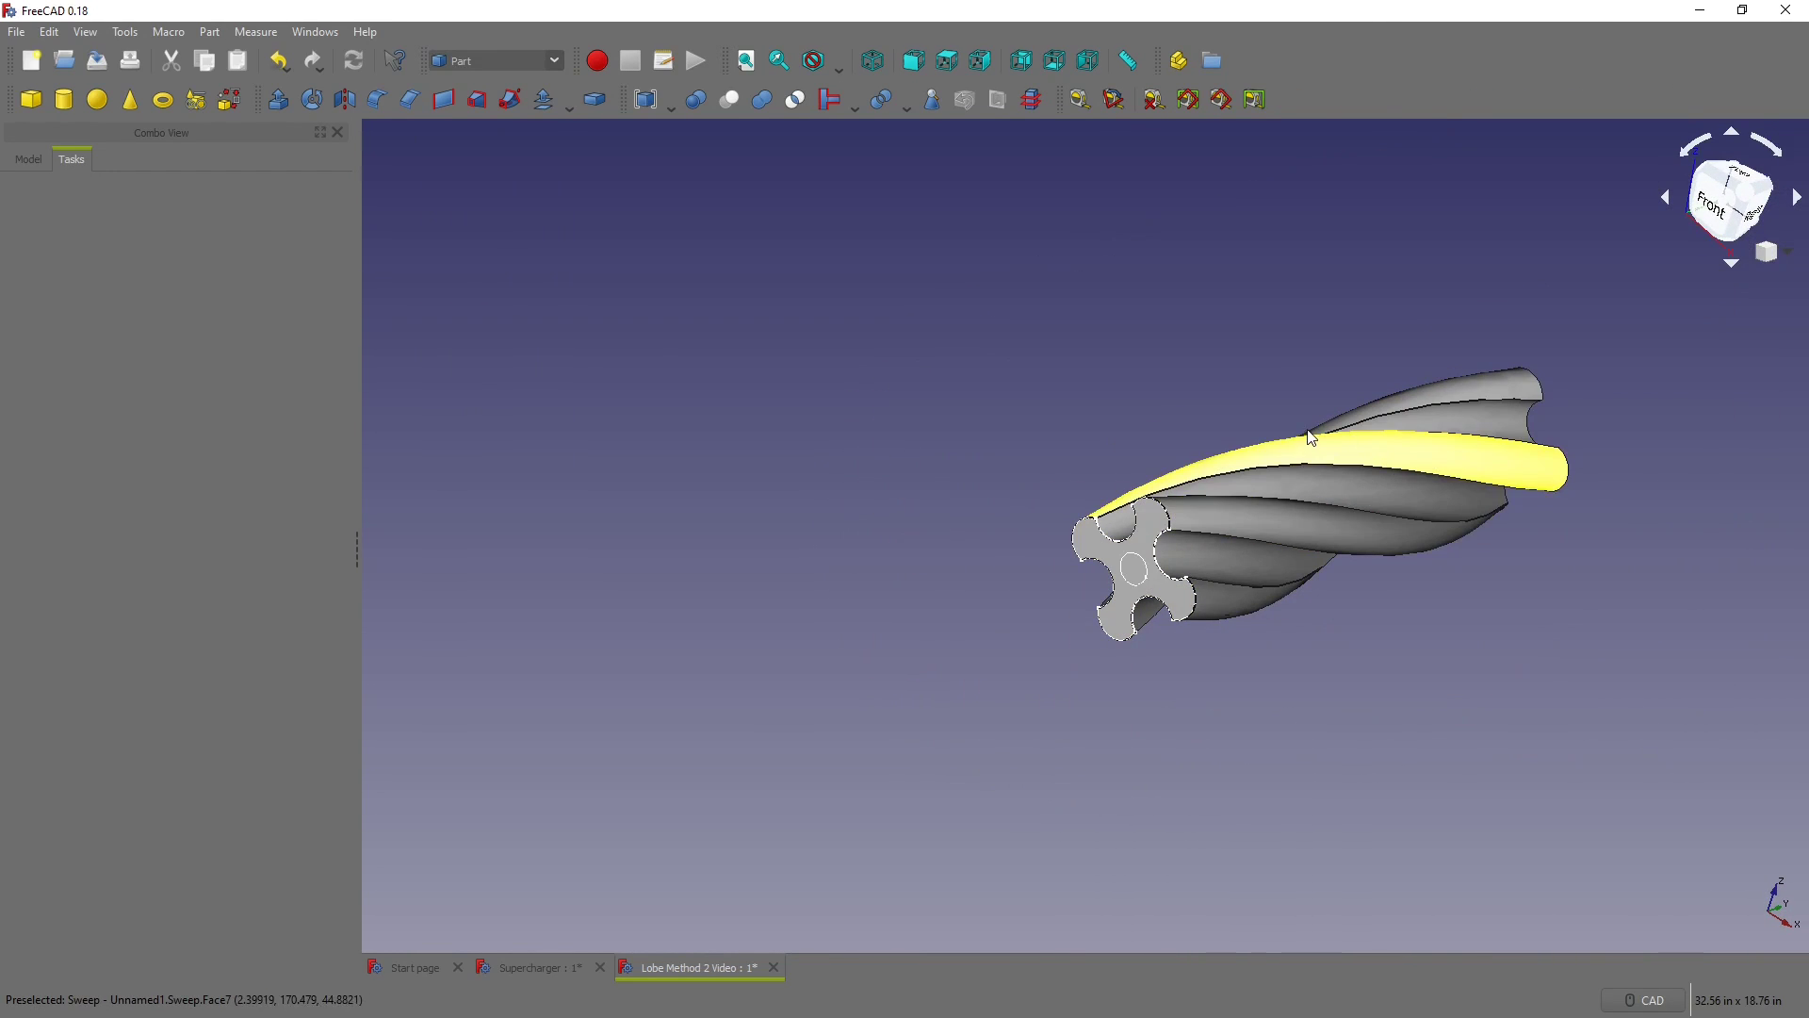
scroll(1199, 436, up, 3)
middle_drag(1200, 437, 1542, 452)
scroll(1542, 452, up, 2)
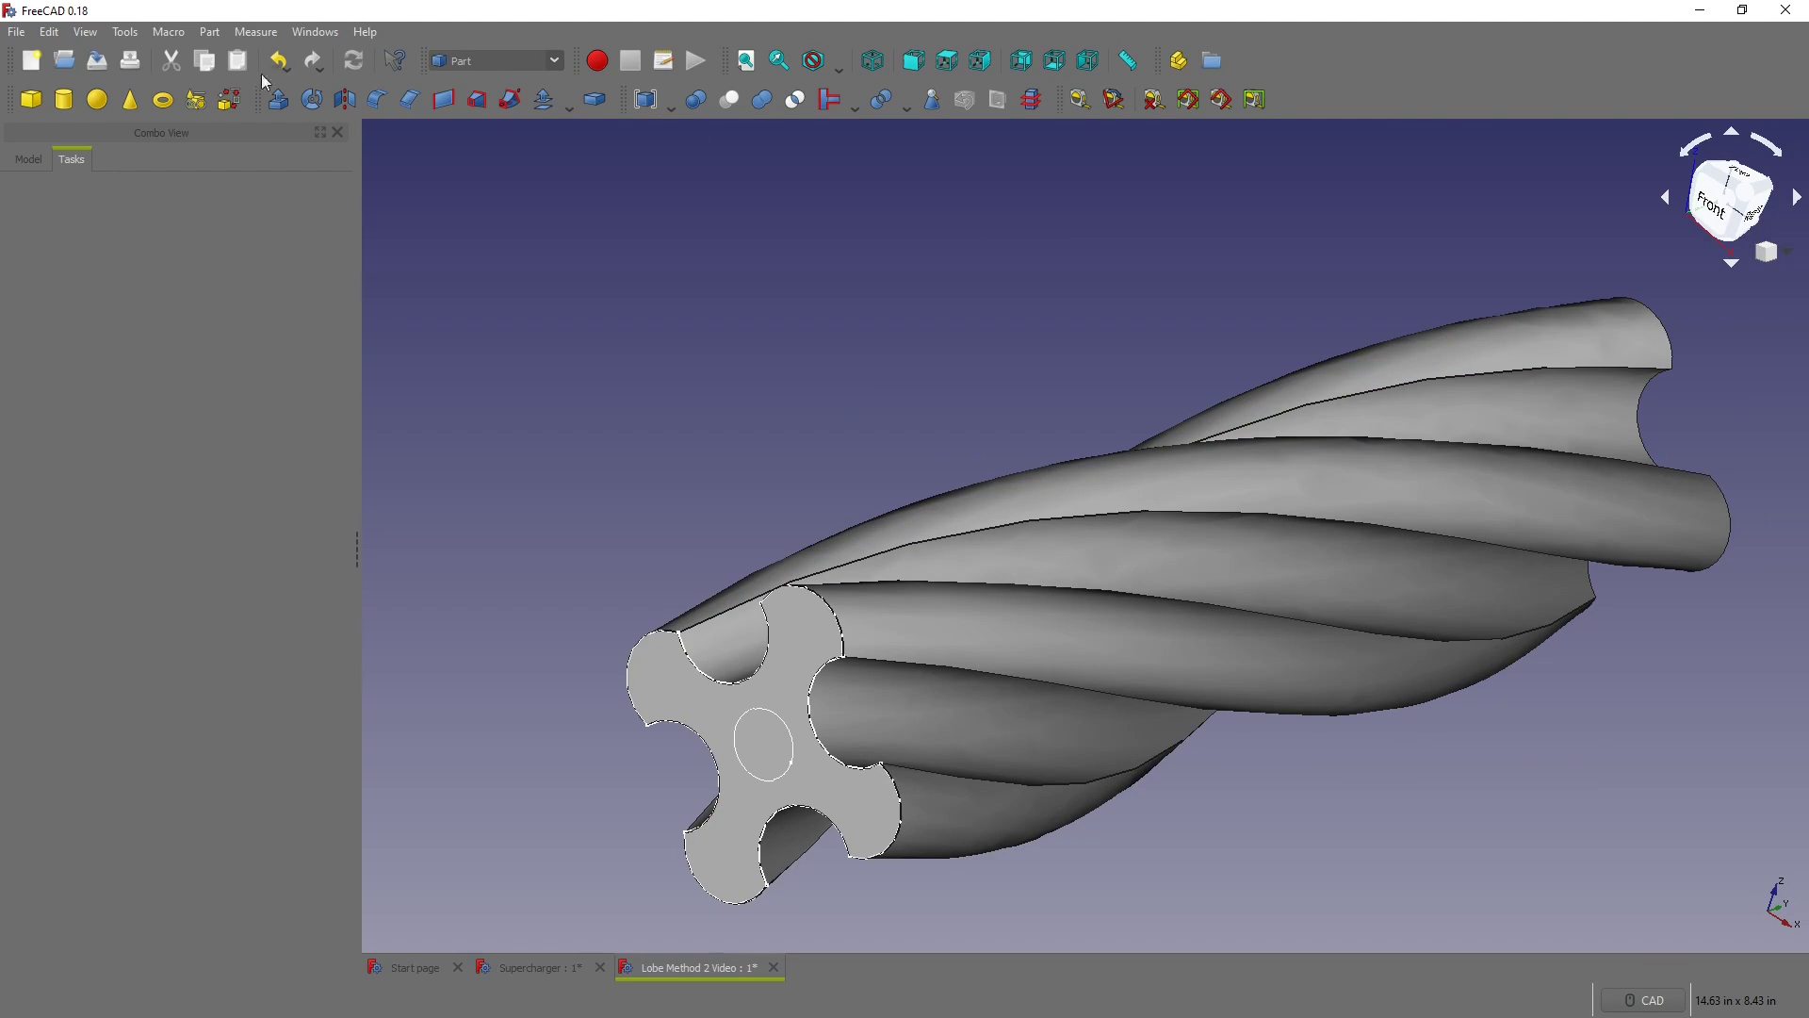
Step: Extrude Sketch001 by 18 in to form the rotor's shaft
click(278, 99)
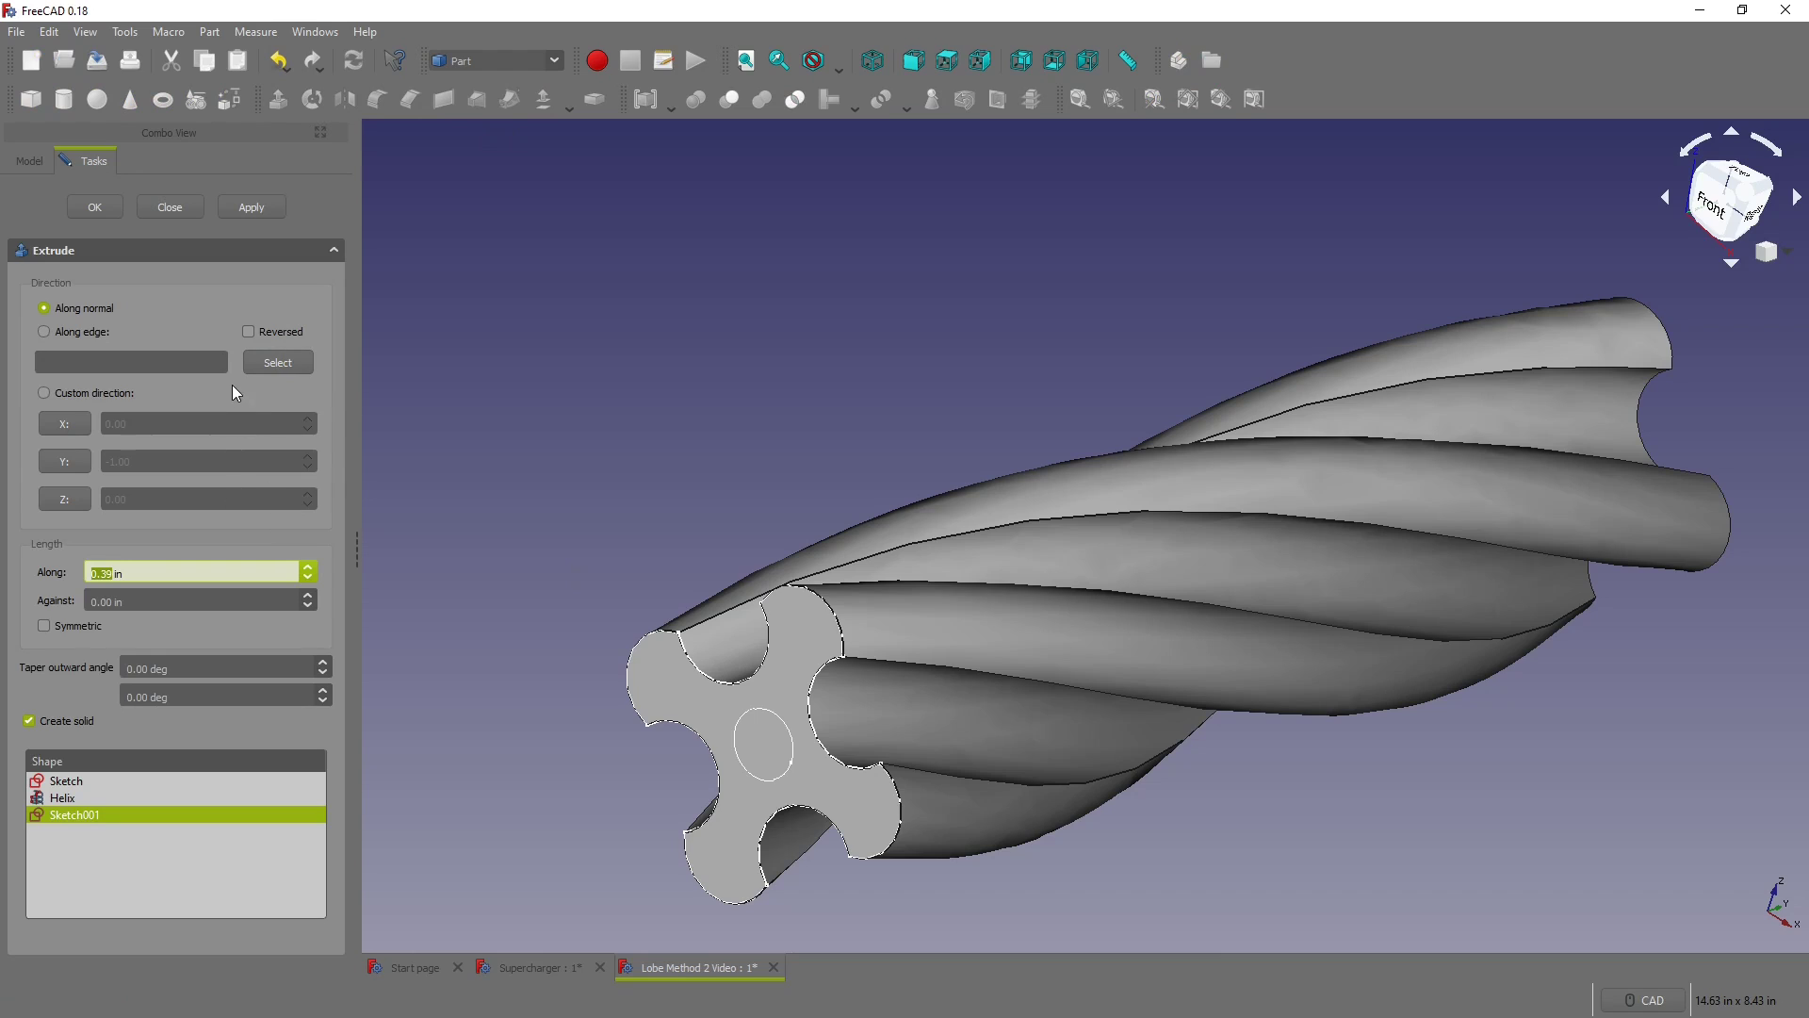
text(18)
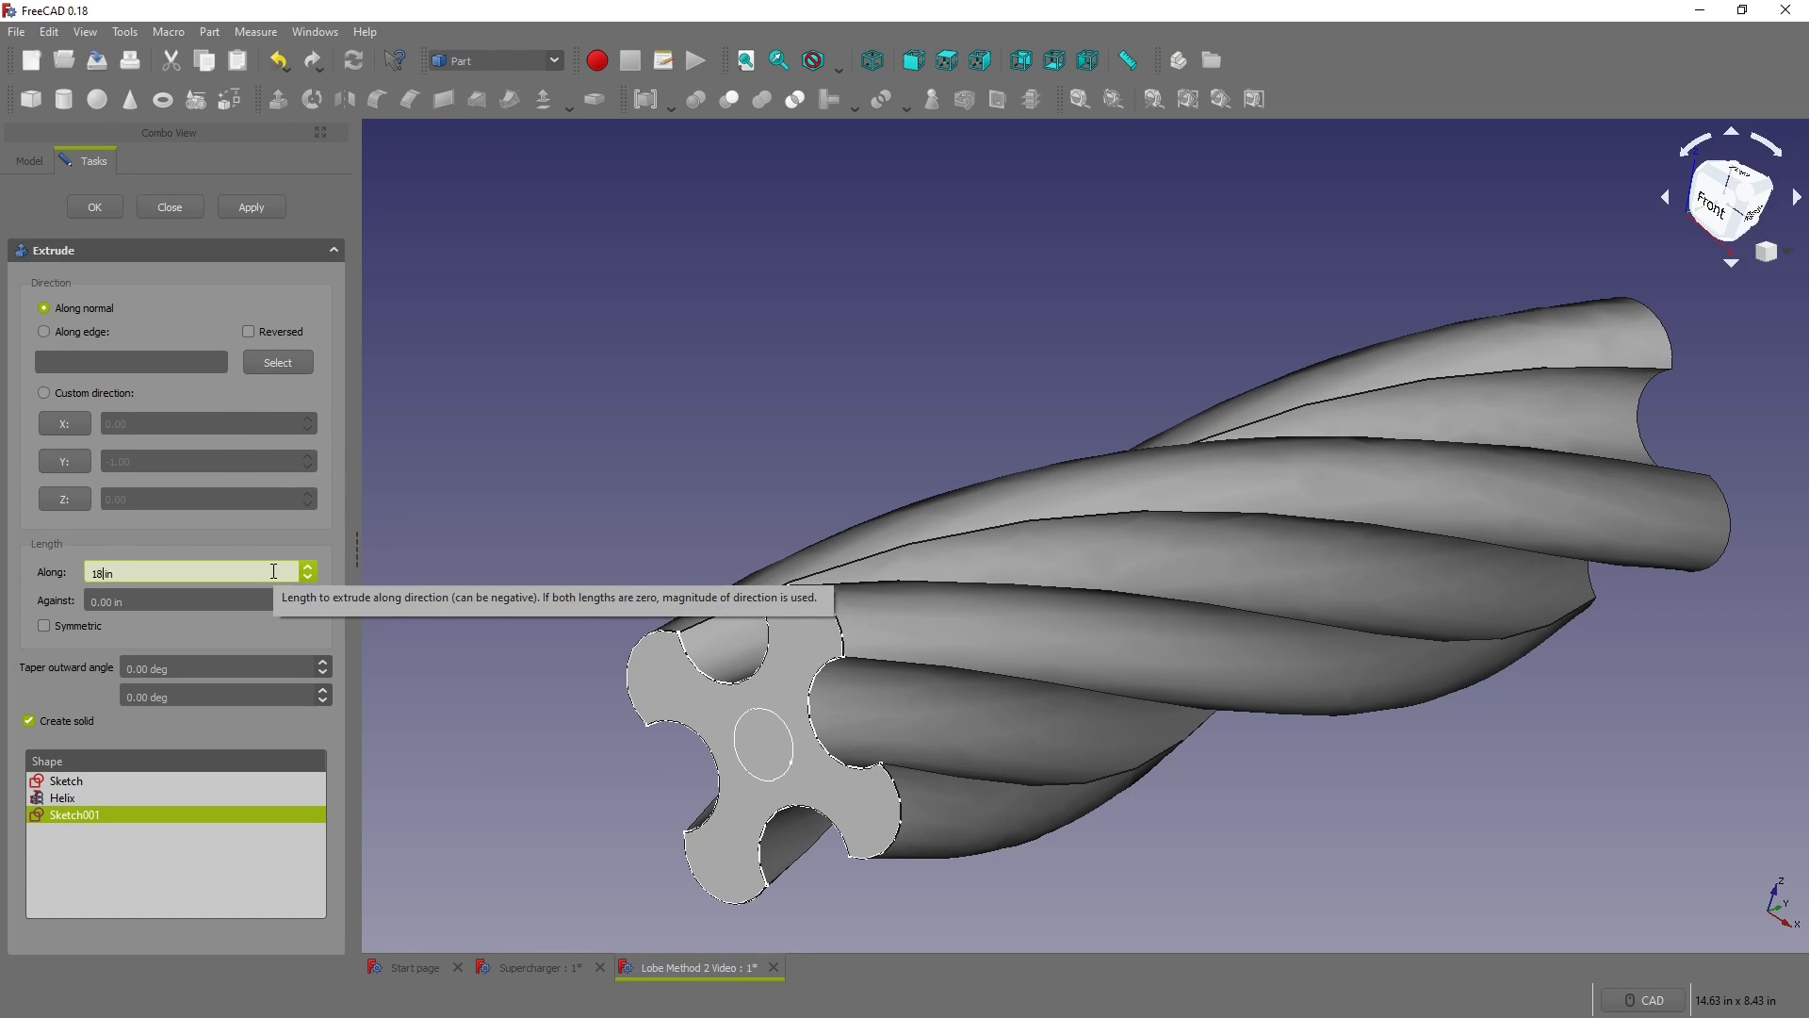
click(275, 211)
click(155, 212)
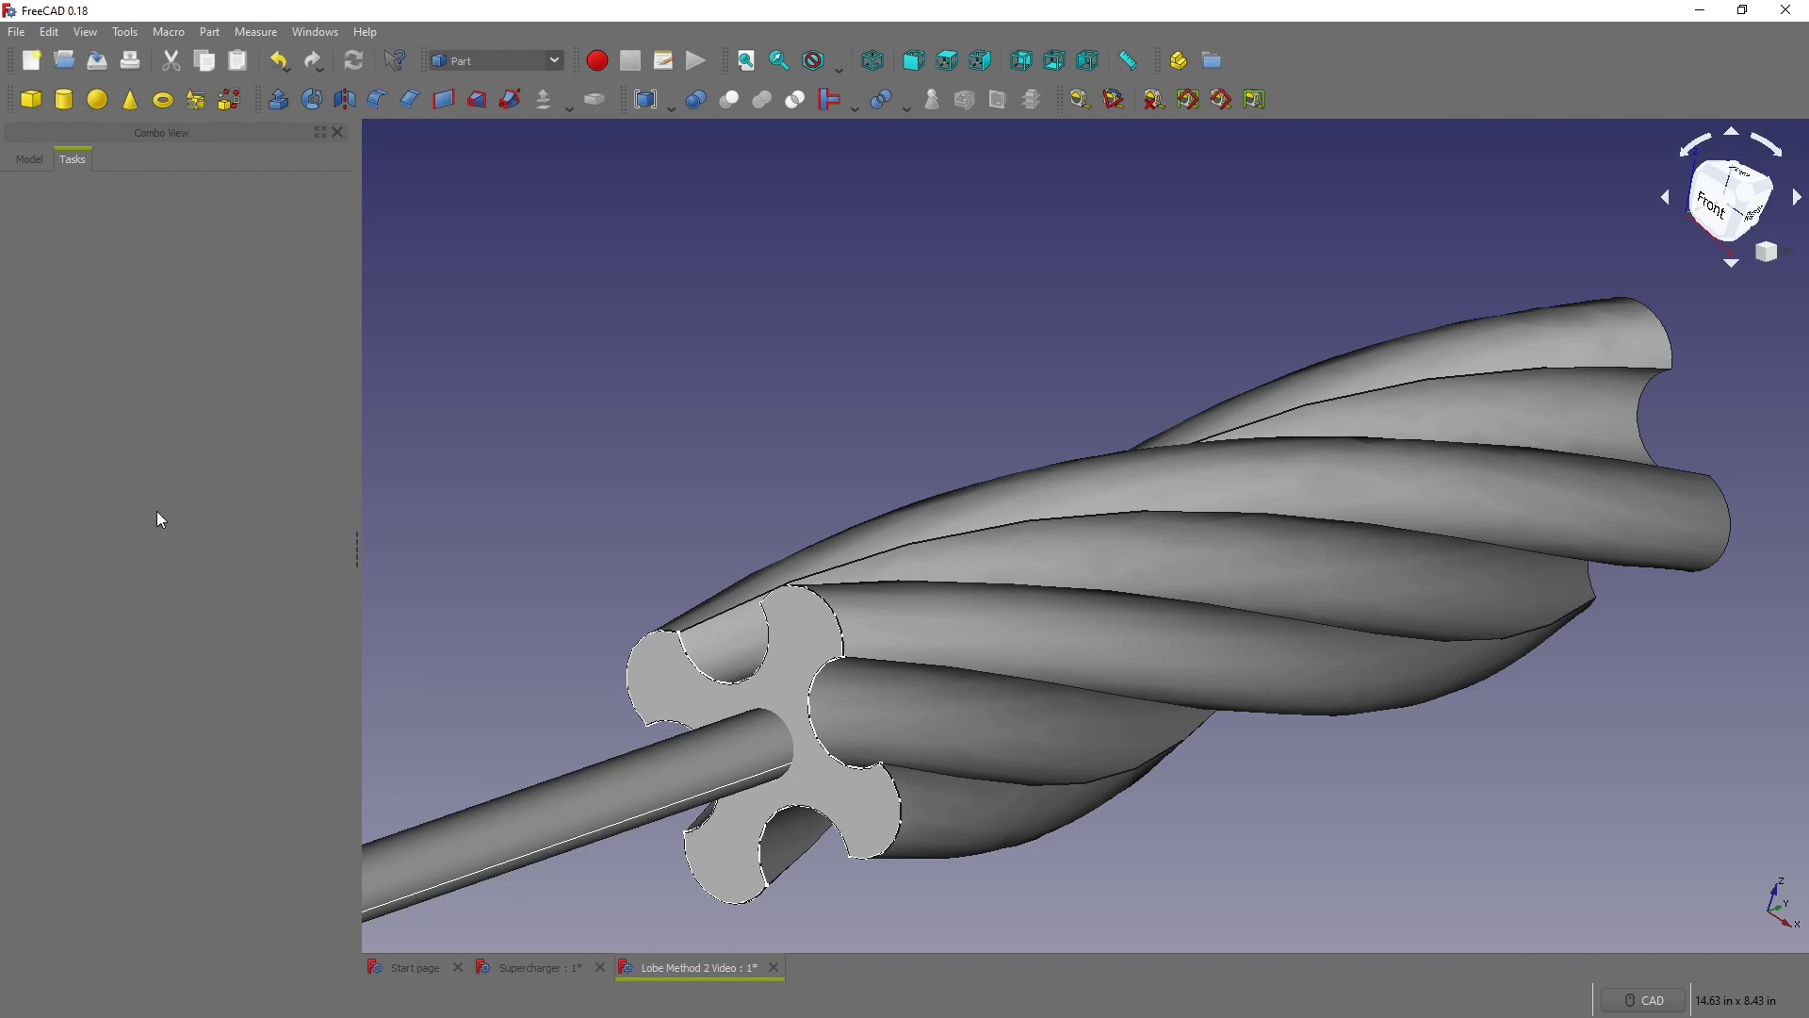
Step: Reverse the Extrude rod's direction by setting its Reversed property to true
click(36, 162)
double_click(83, 258)
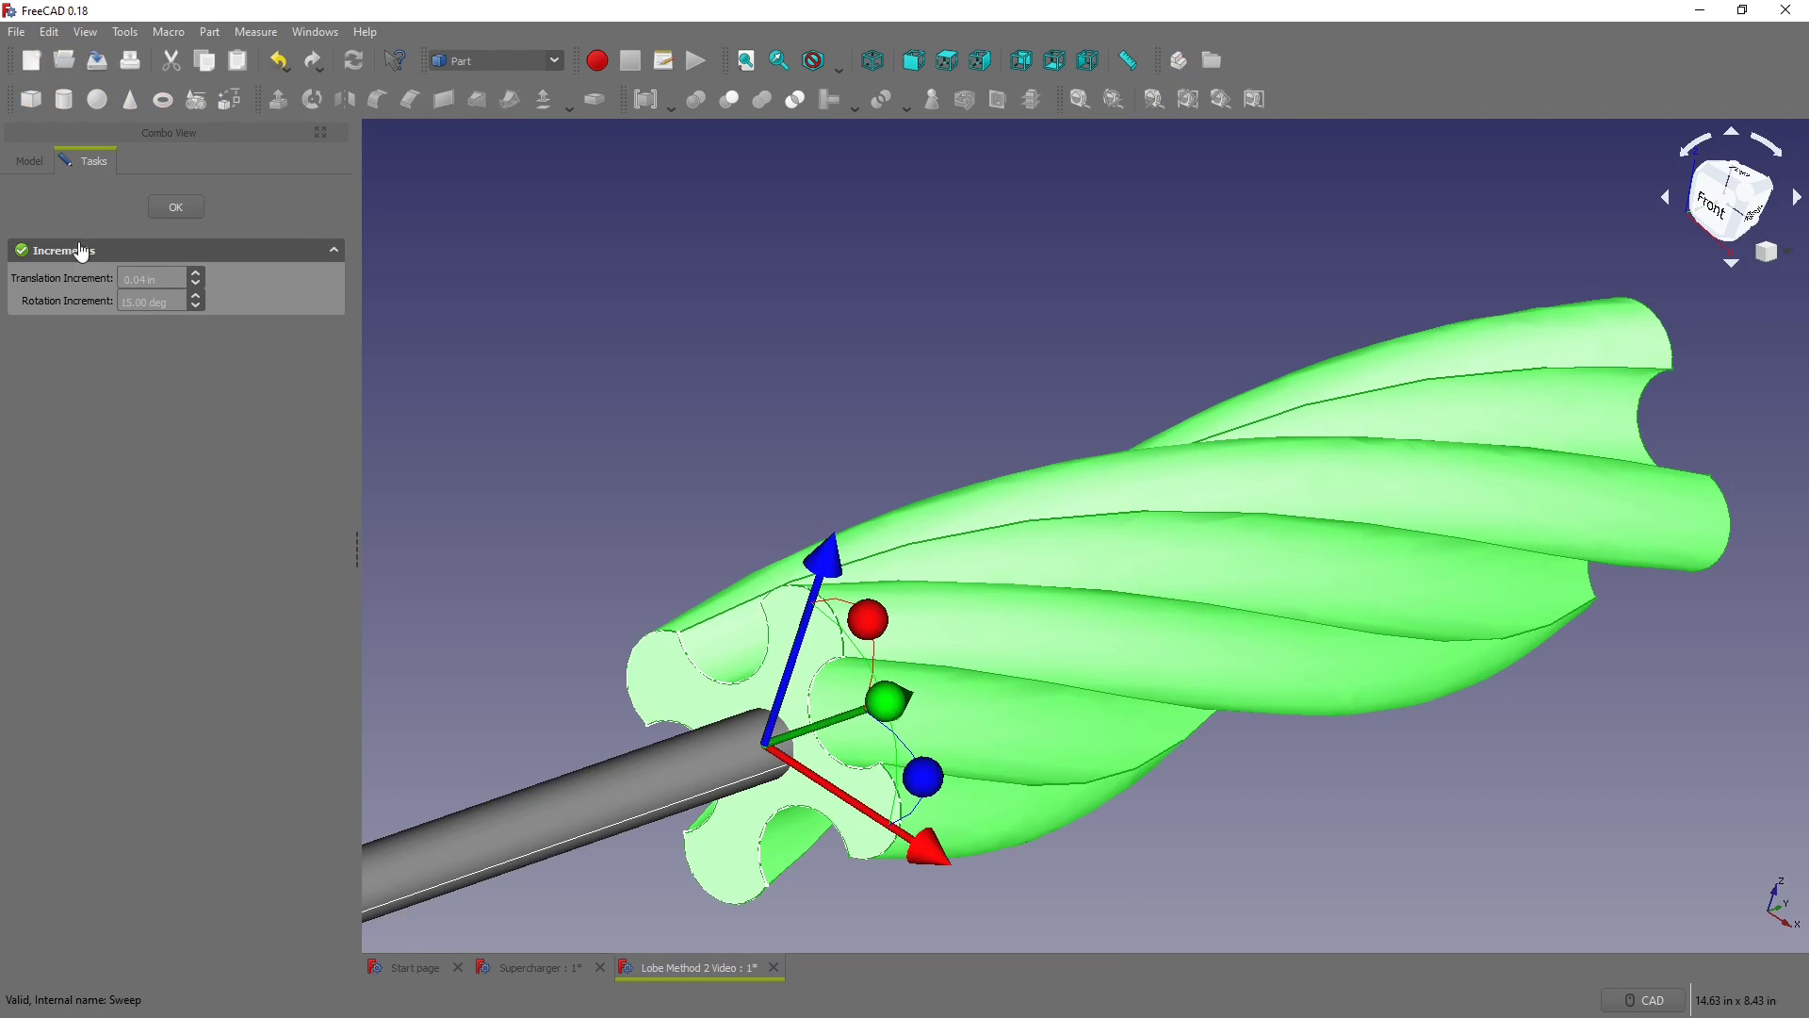
click(177, 206)
key(Down)
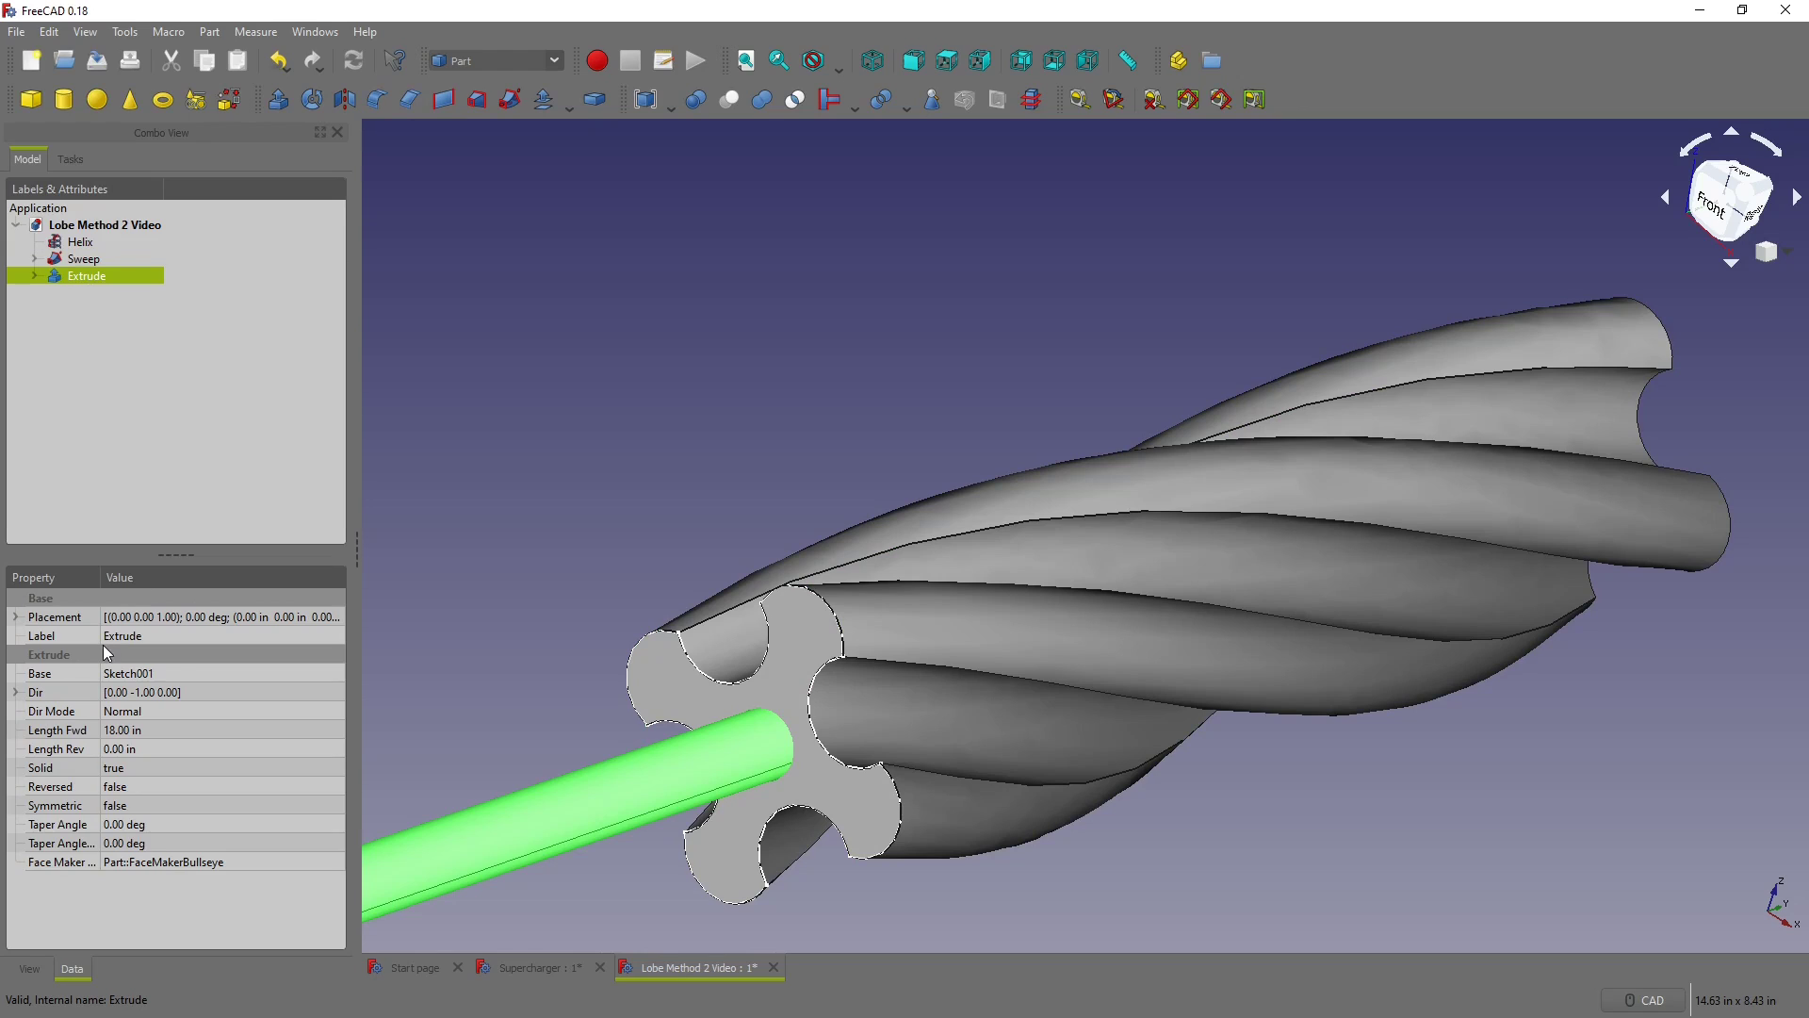
click(123, 788)
click(126, 786)
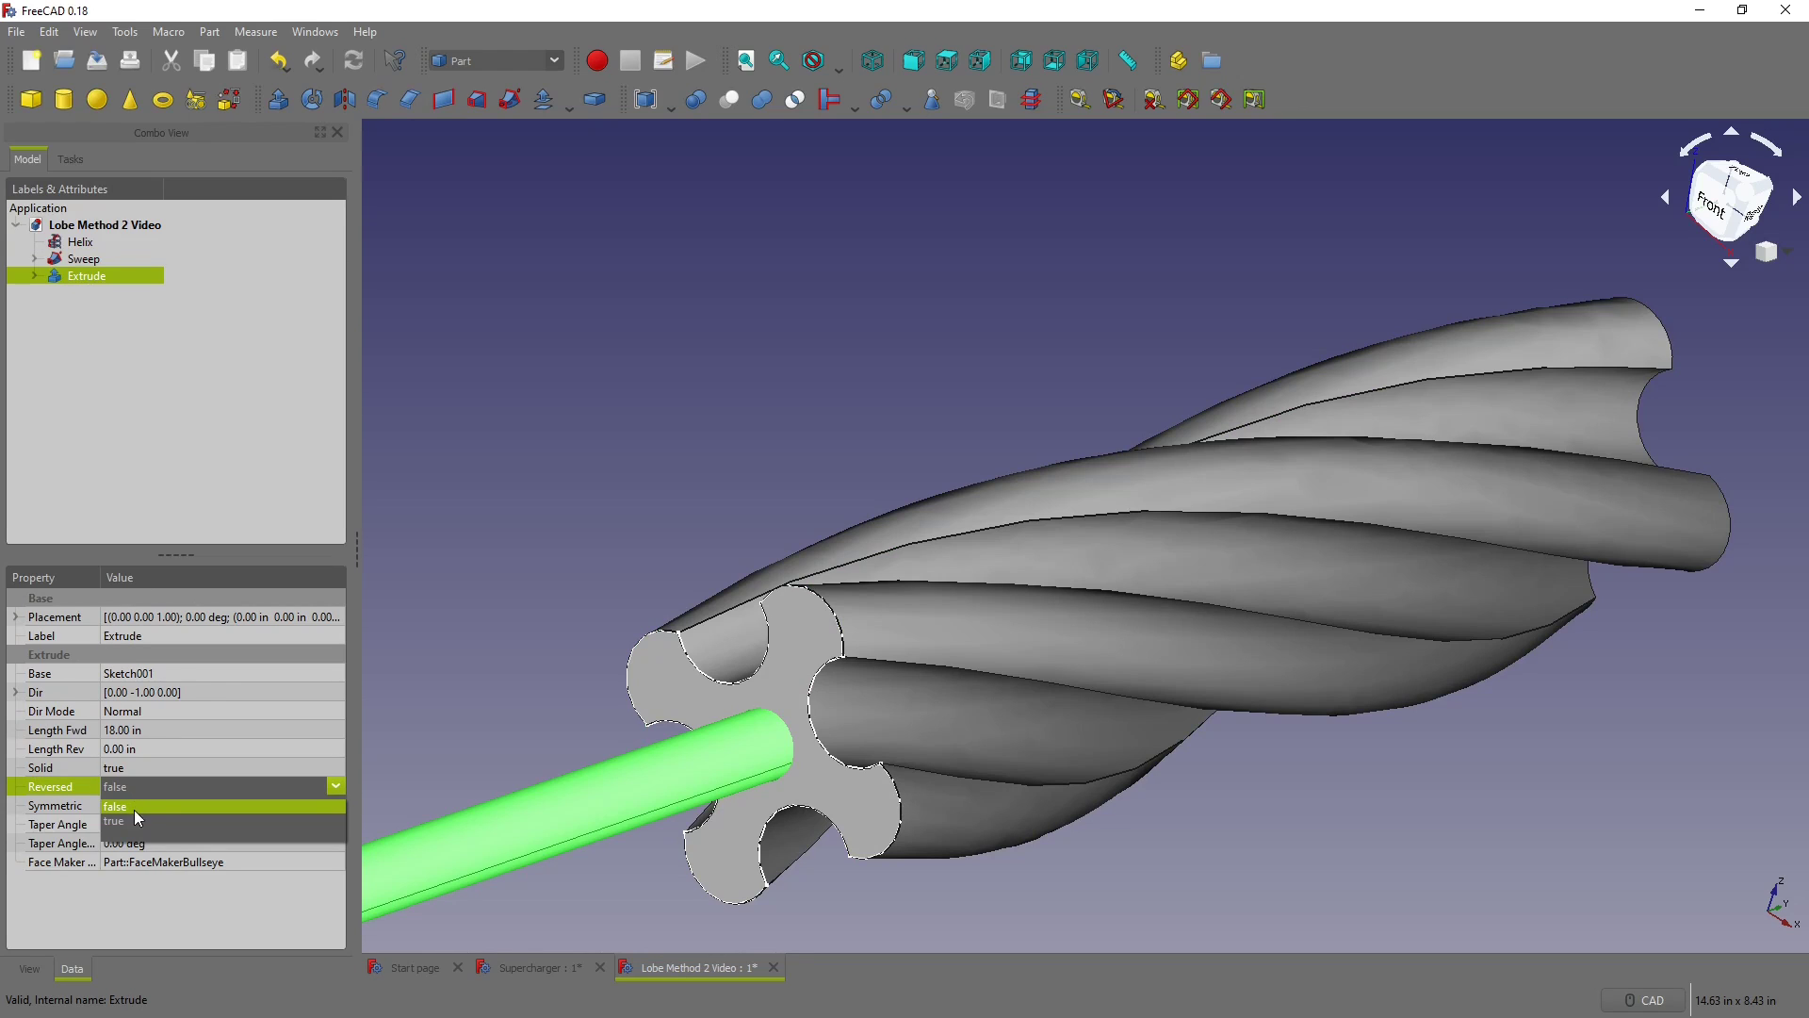
click(134, 822)
click(569, 261)
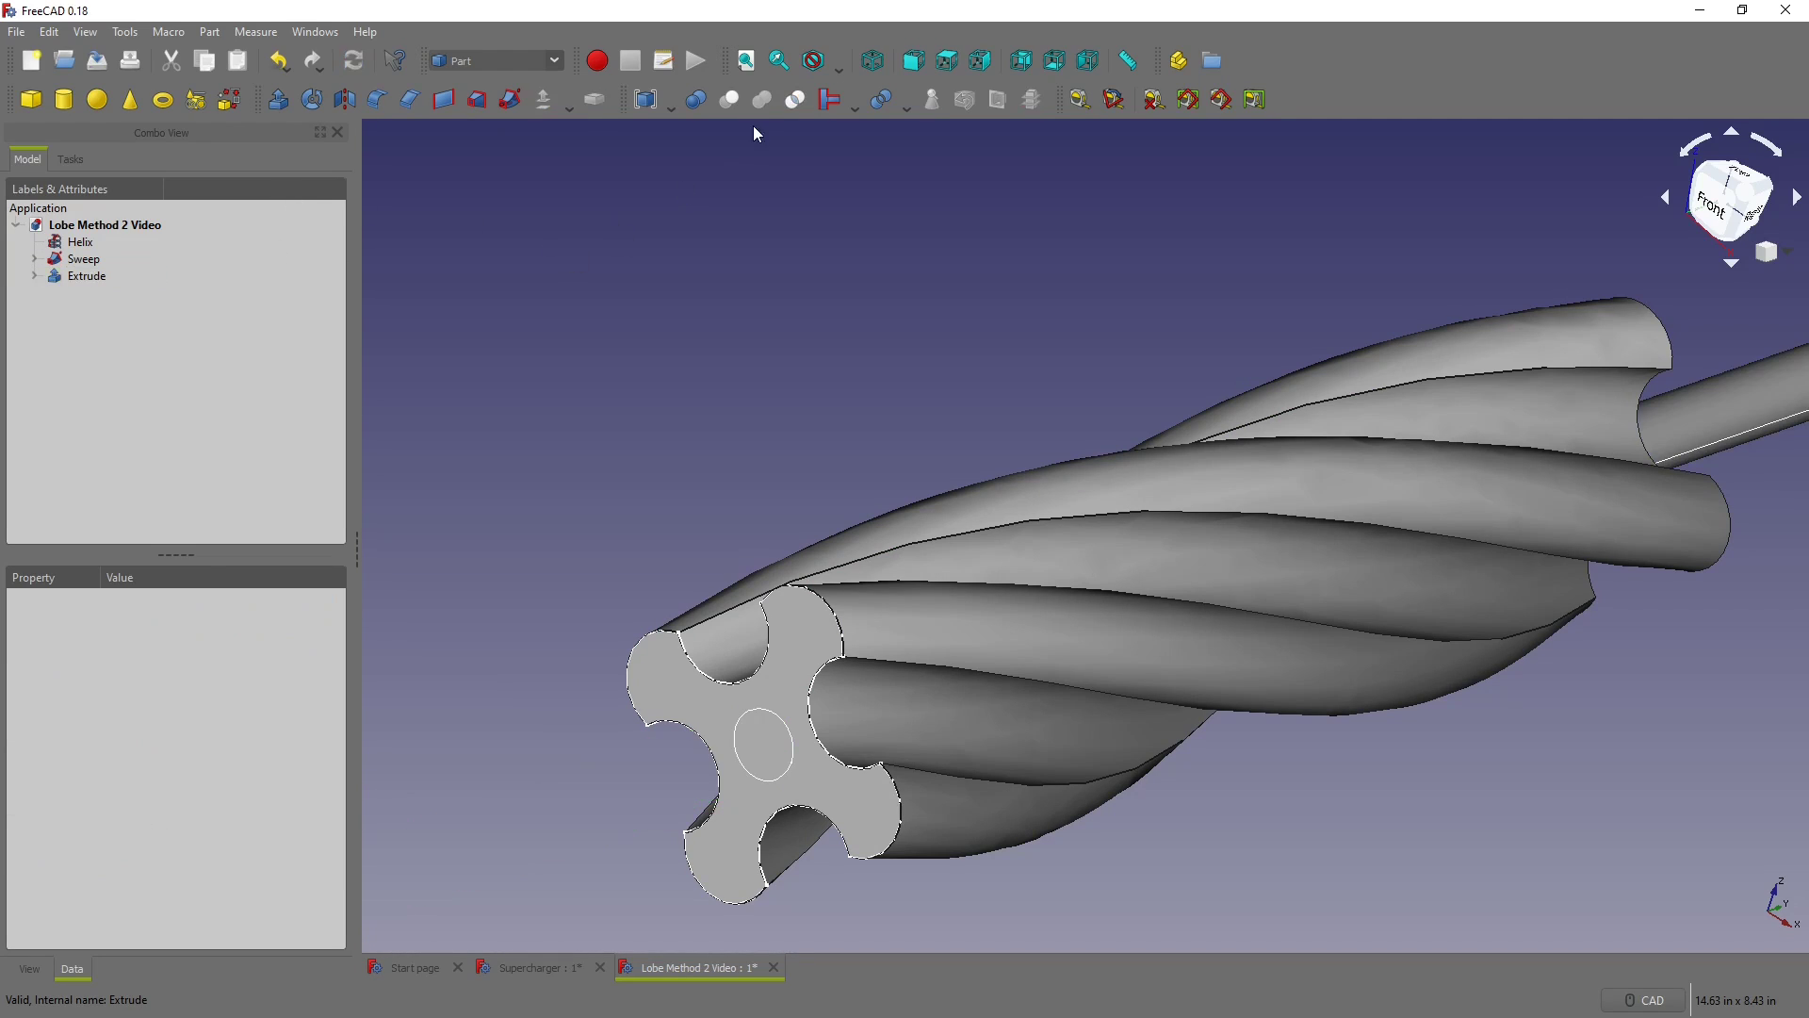
Step: Subtract the Extrude rod from the Sweep with a Boolean Cut and inspect the bore
click(1651, 411)
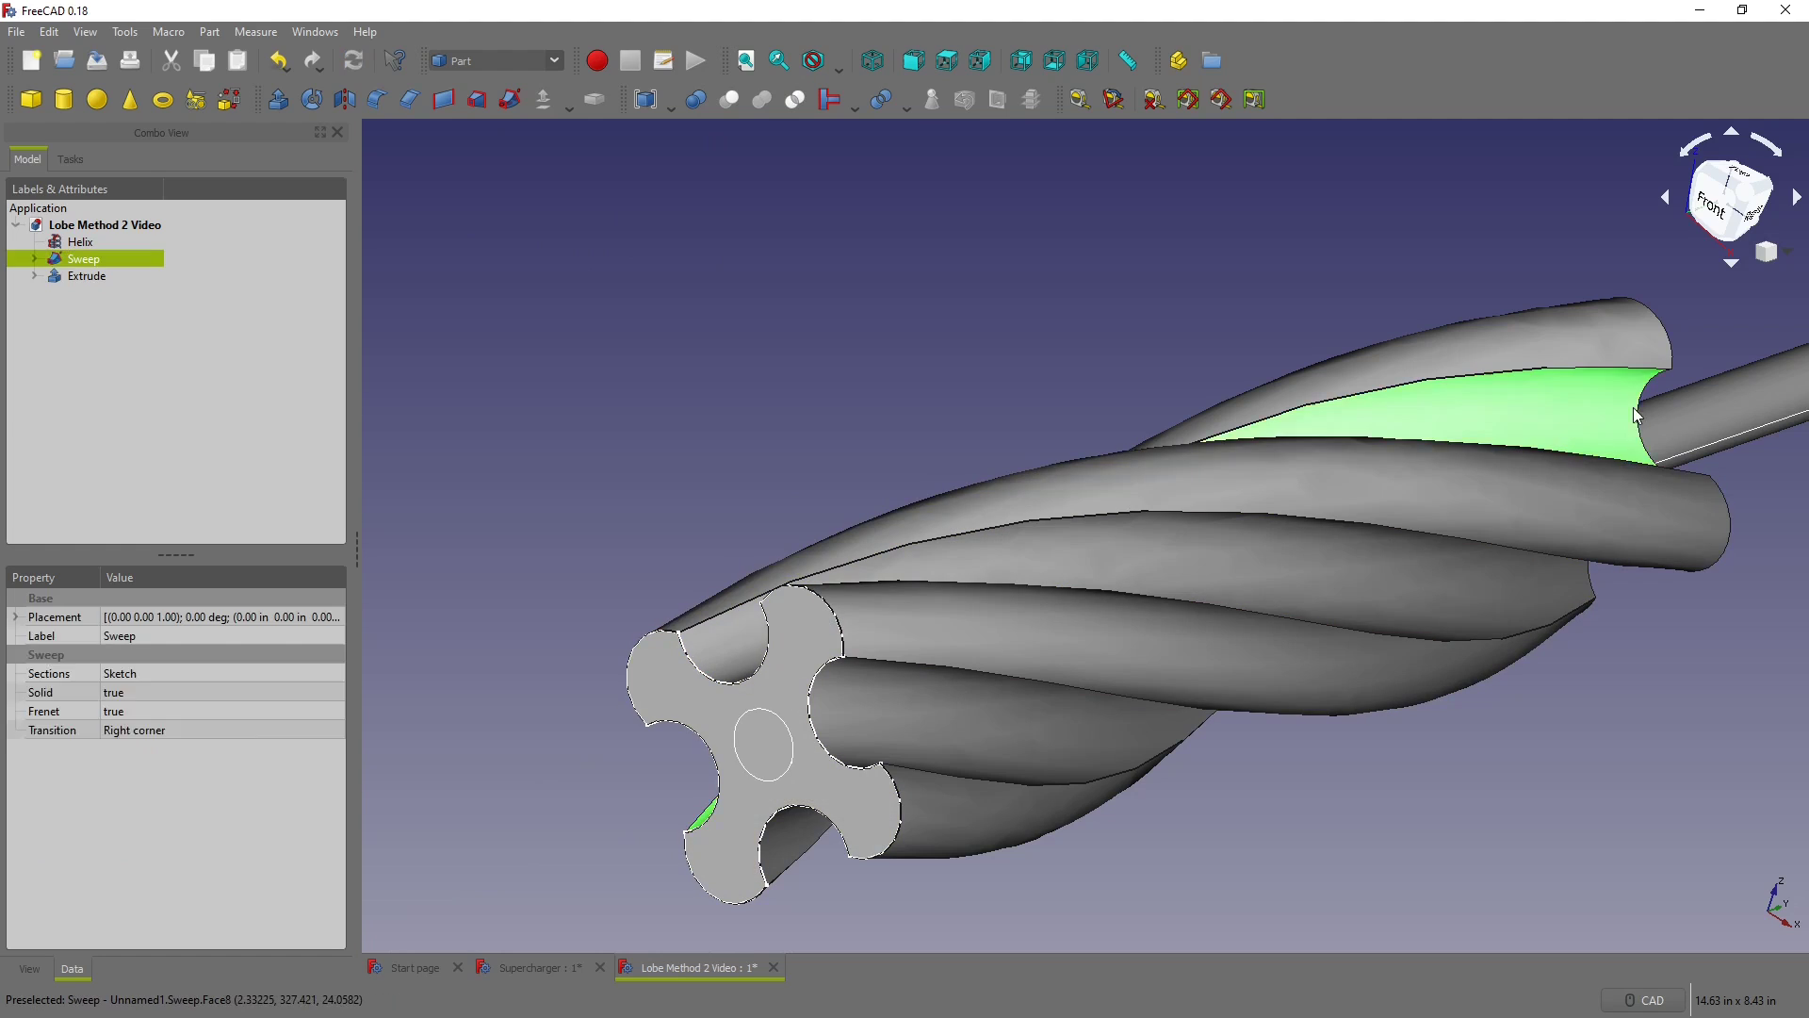
ctrl+click(1681, 416)
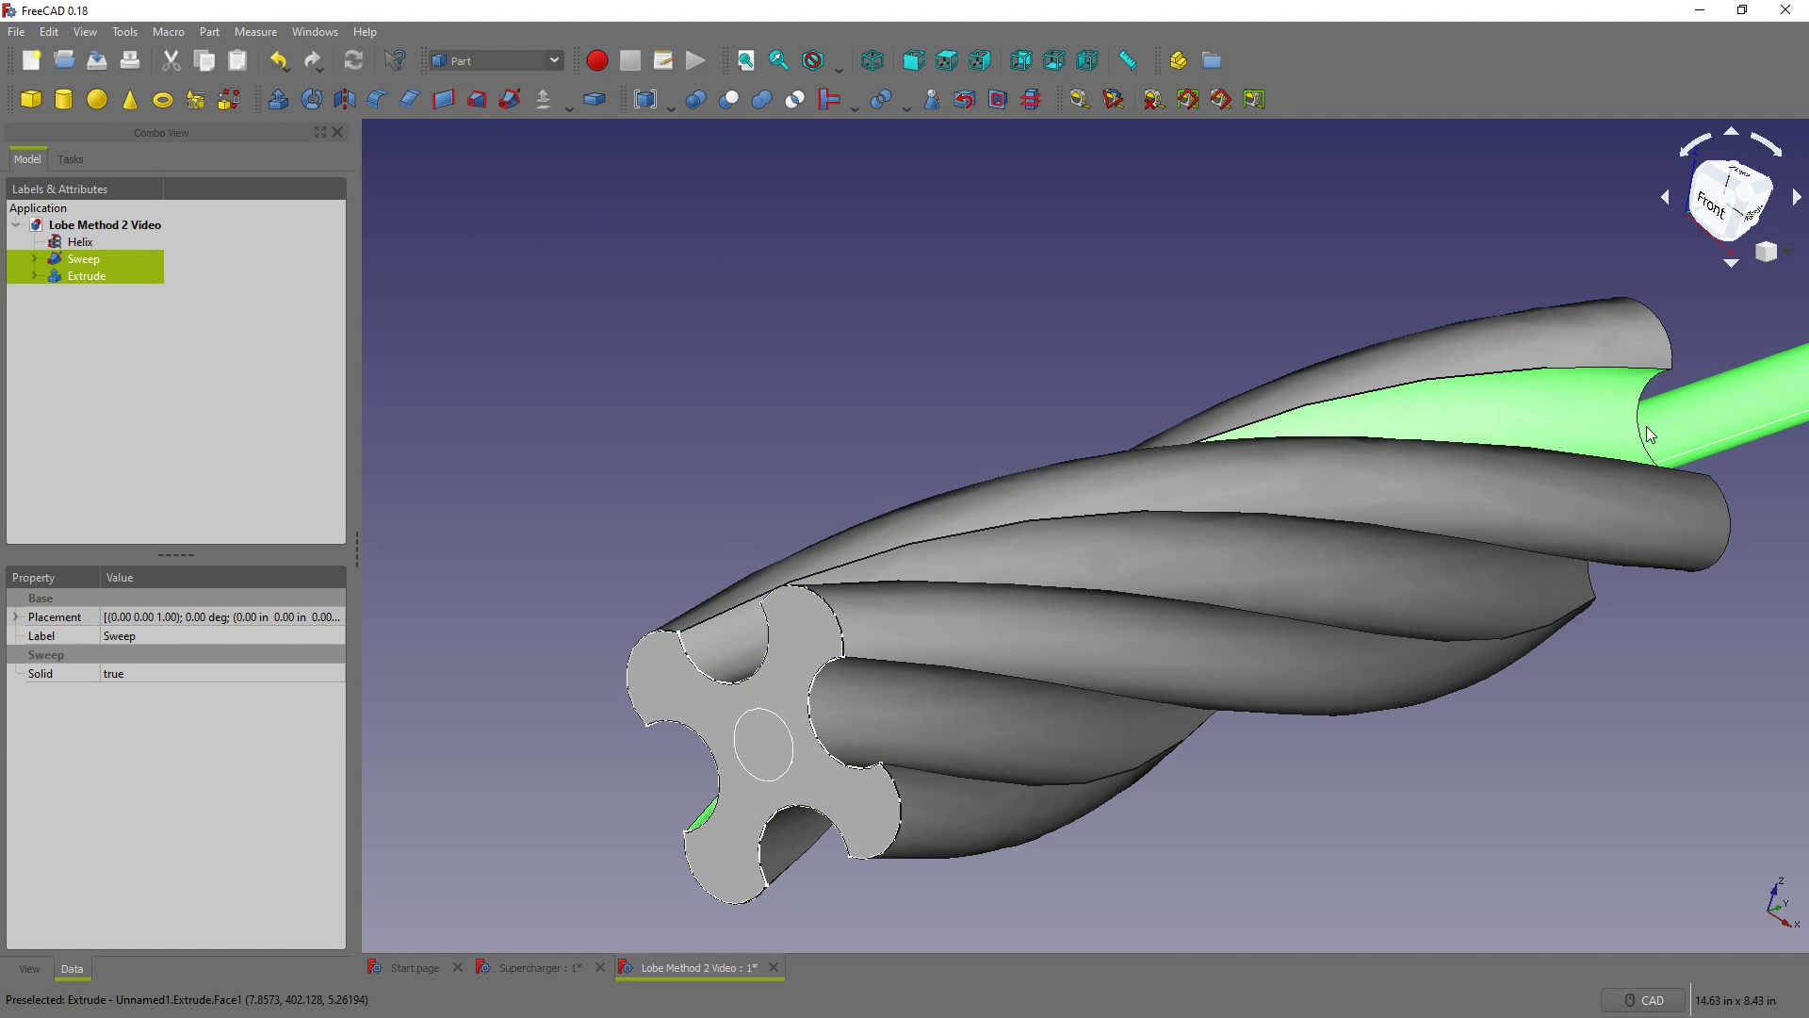
scroll(1656, 426, down, 2)
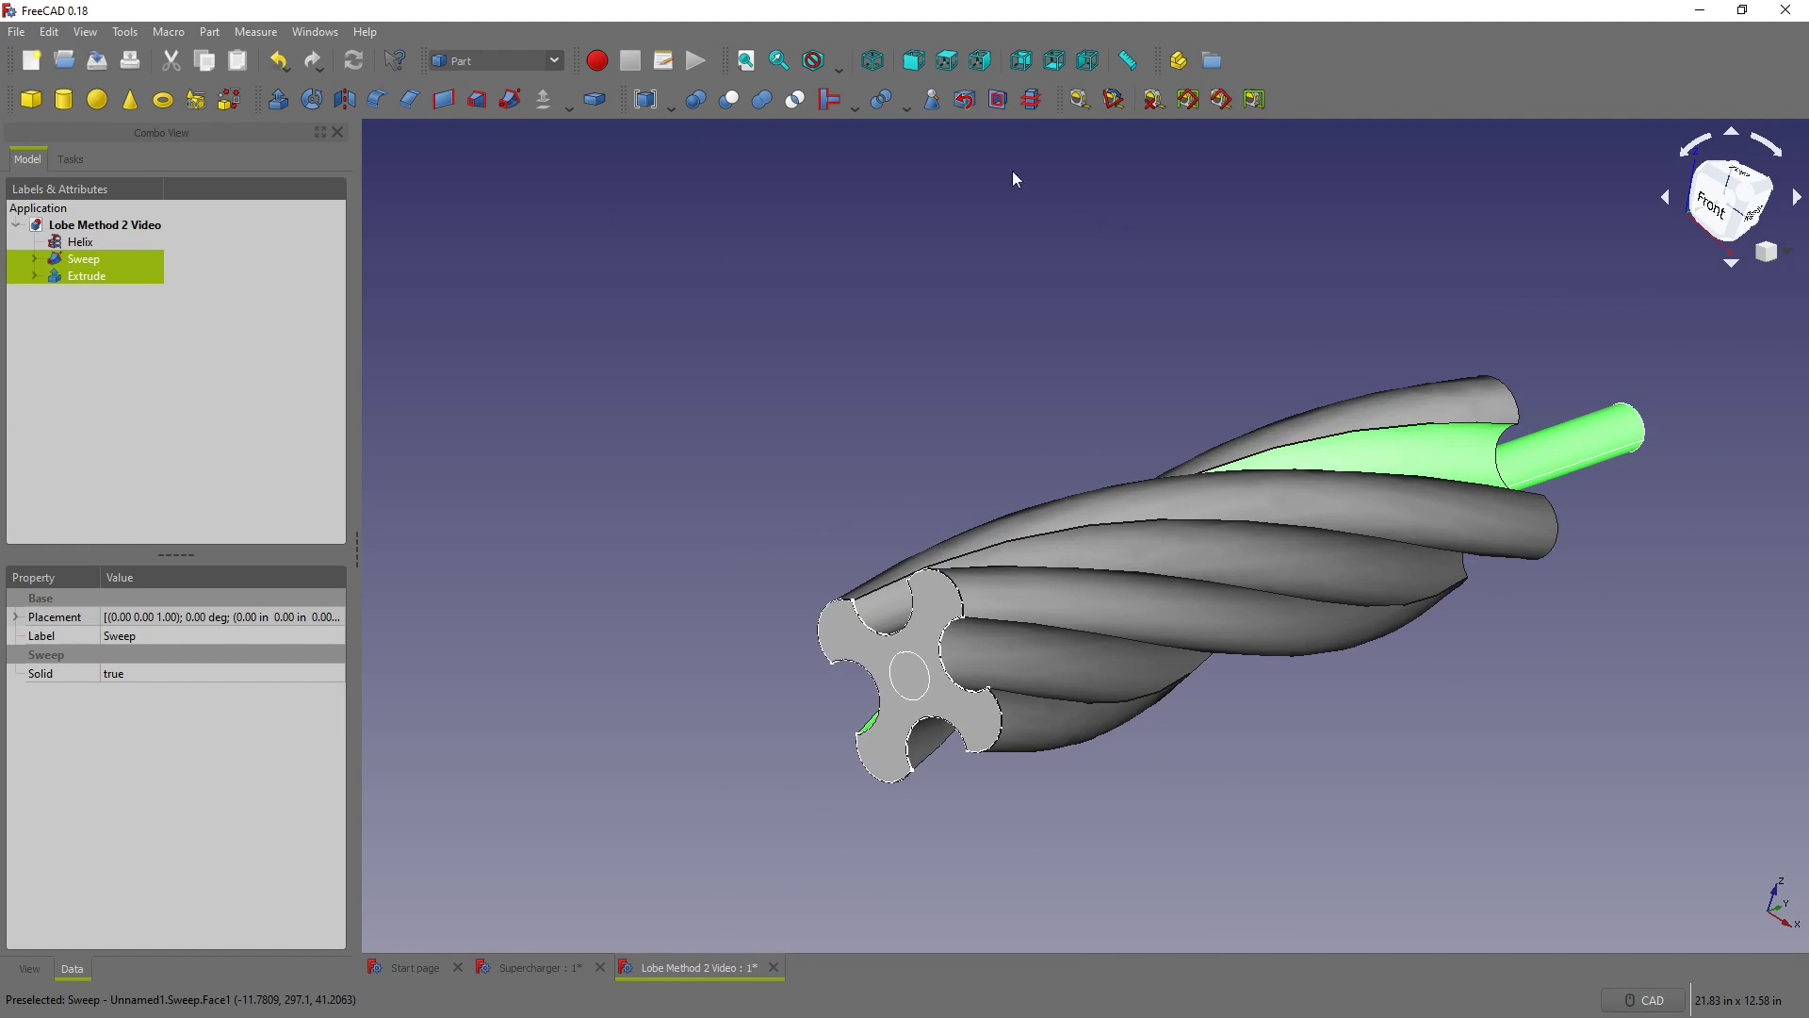
click(731, 99)
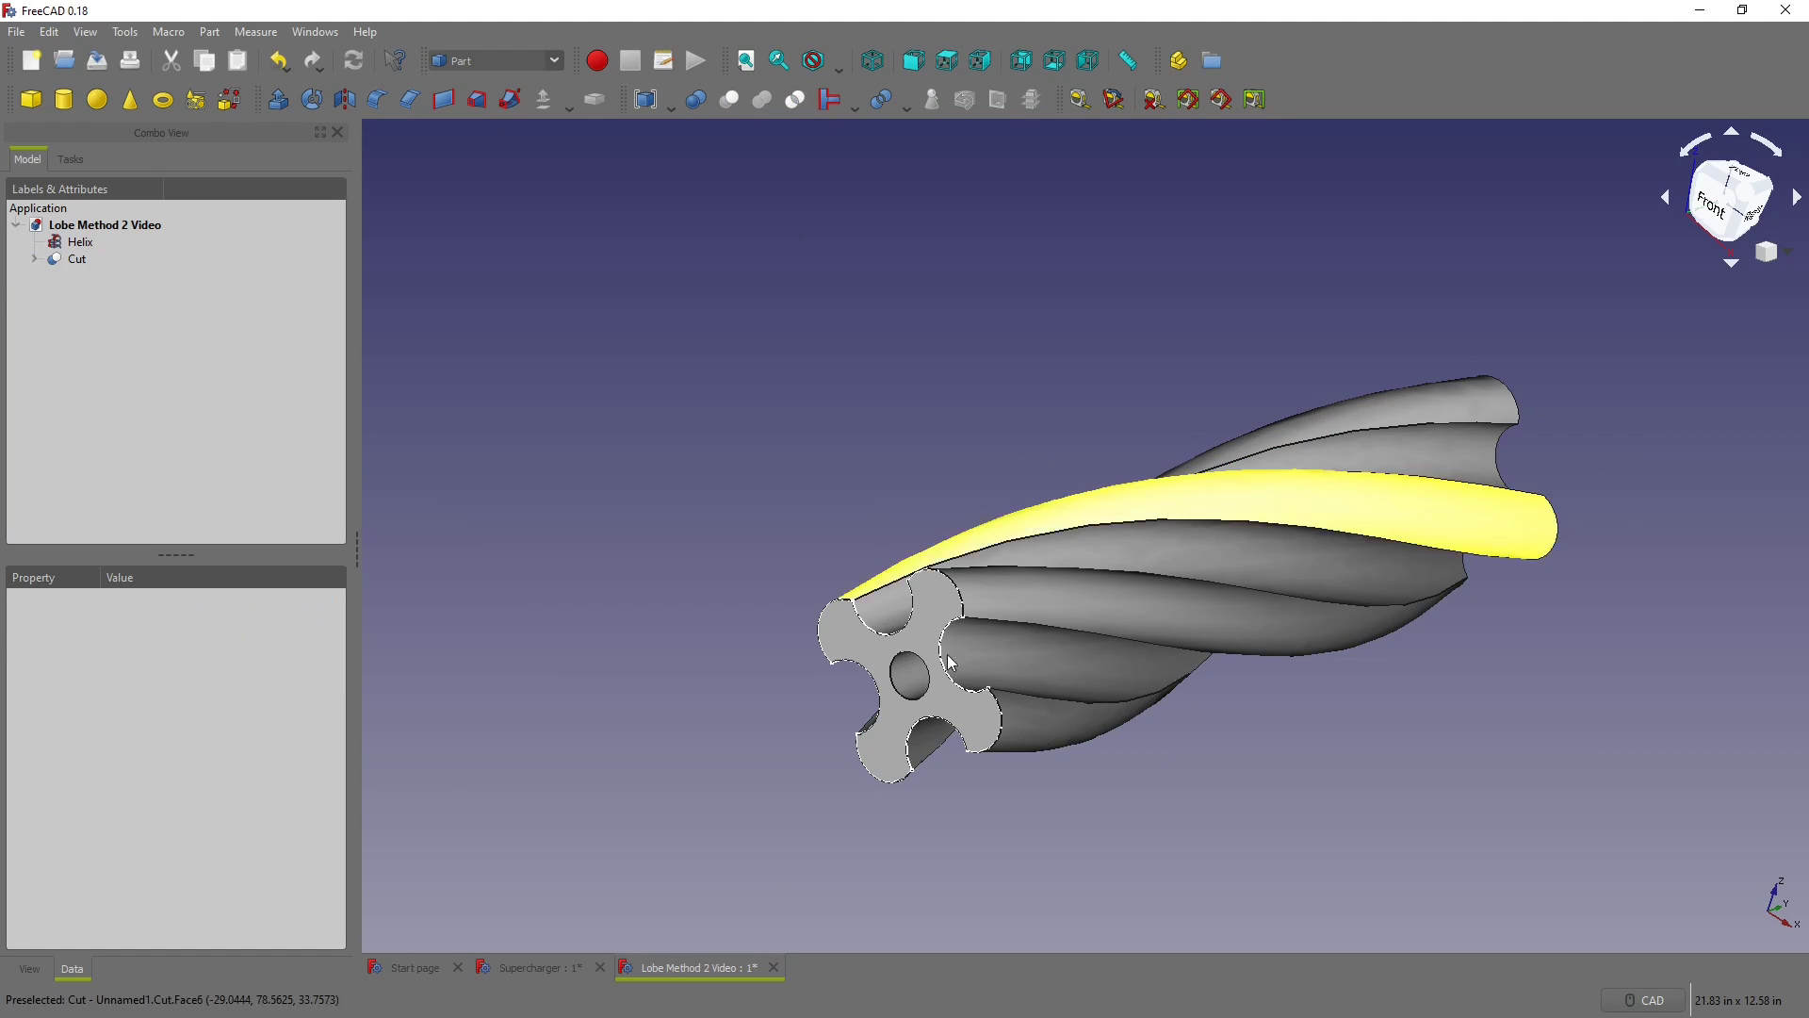
middle_drag(895, 664, 921, 706)
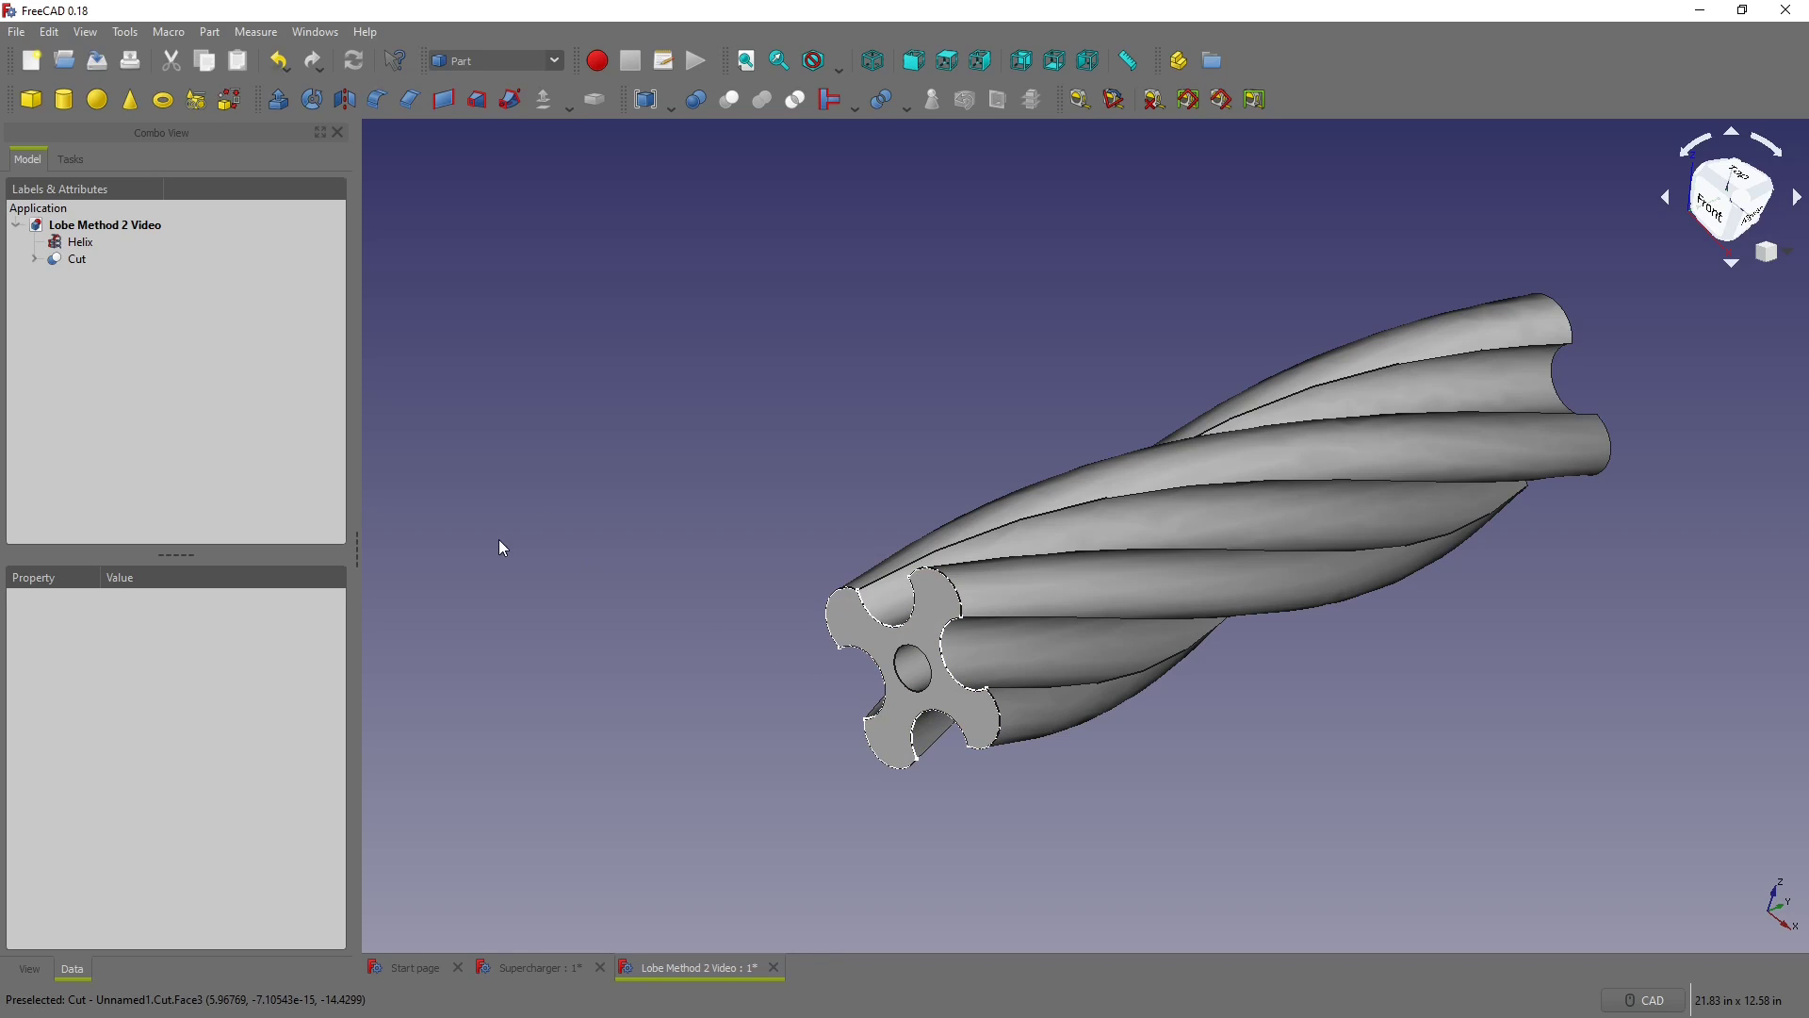
Step: Save the rotor document, then save a copy named Lobe 2 Video
mouse_move(1300, 525)
middle_down()
mouse_move(1264, 517)
mouse_move(1325, 525)
middle_up()
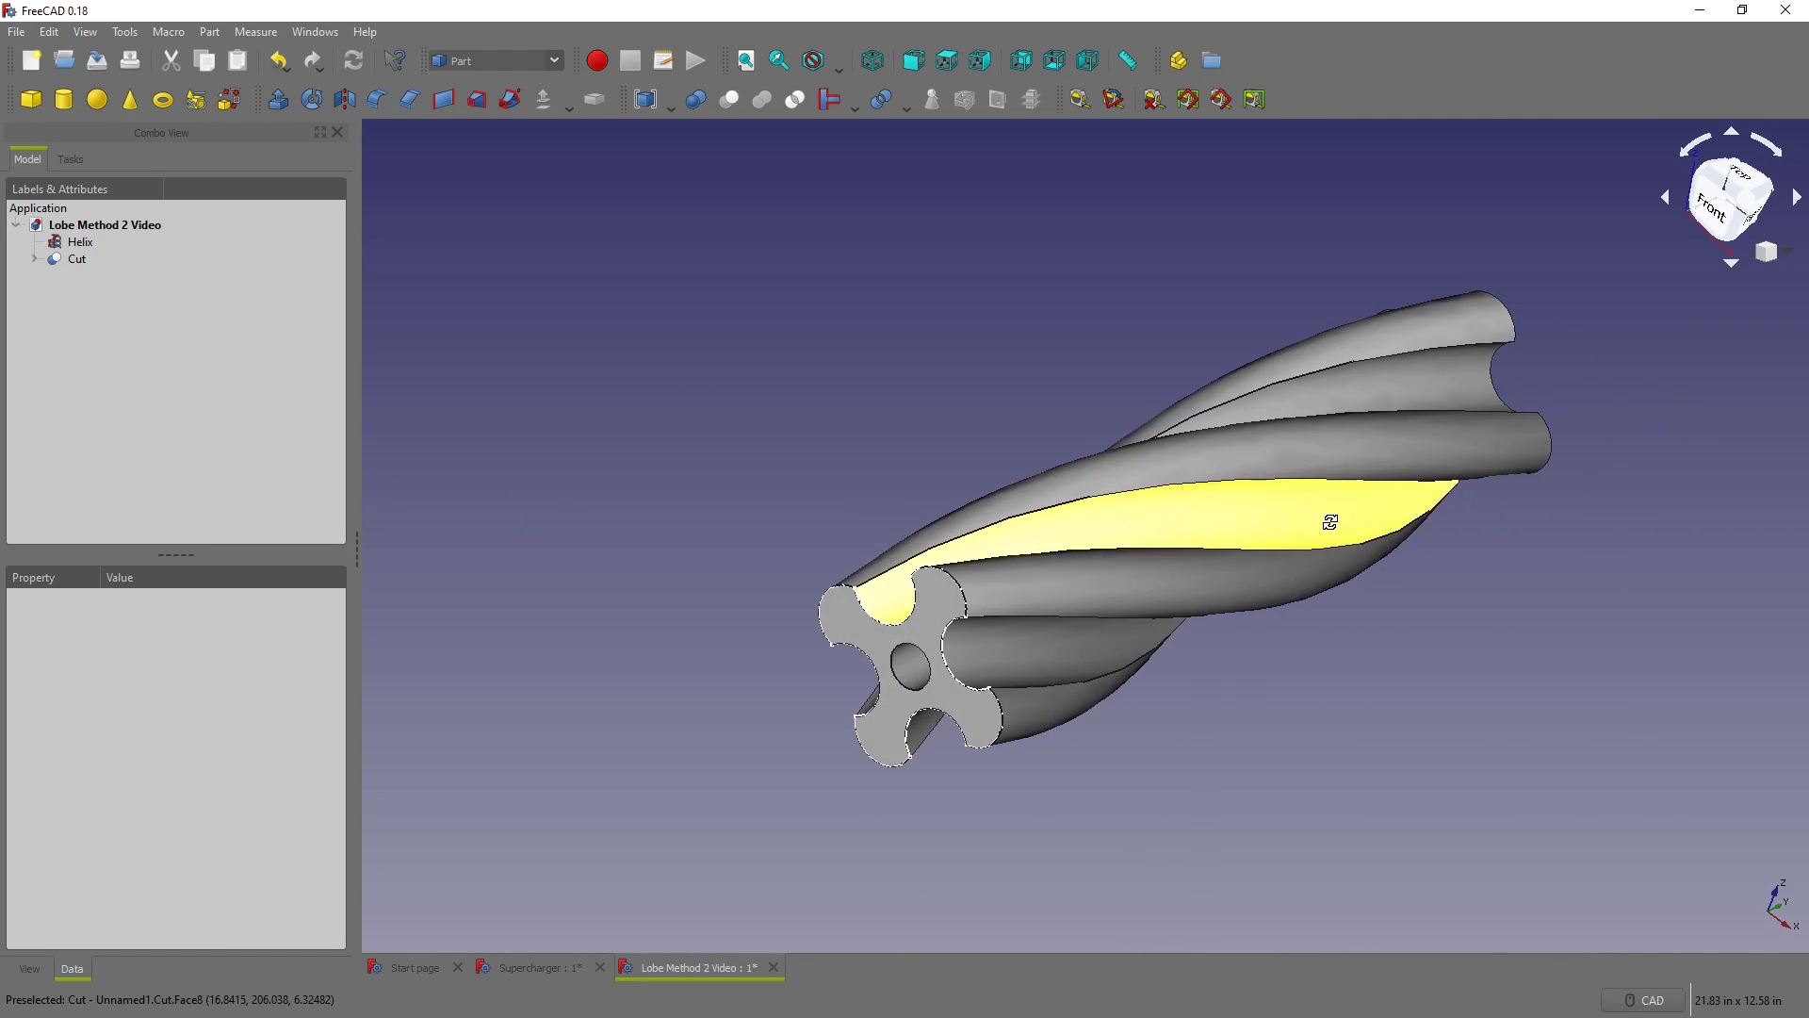
click(97, 64)
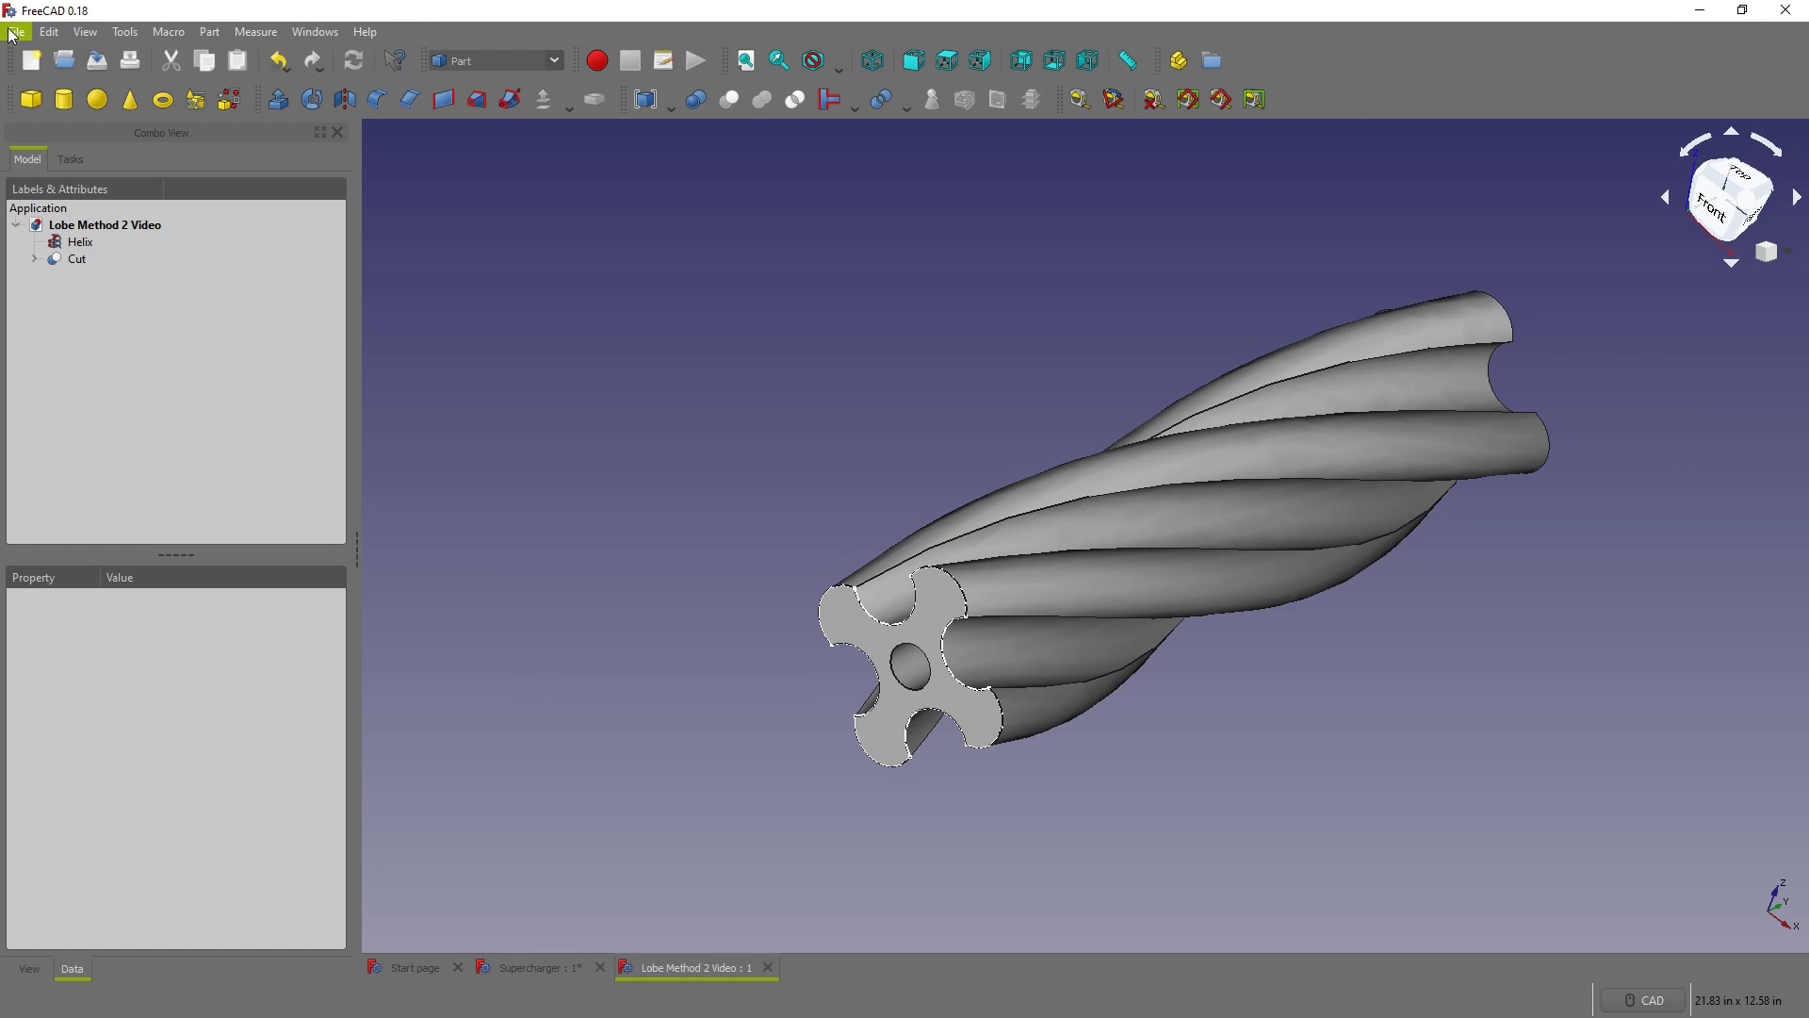
click(16, 31)
click(65, 179)
Step: Set the Helix's Local Coord to Left-handed, recompute the rotor, and save Lobe 2 Video
click(57, 247)
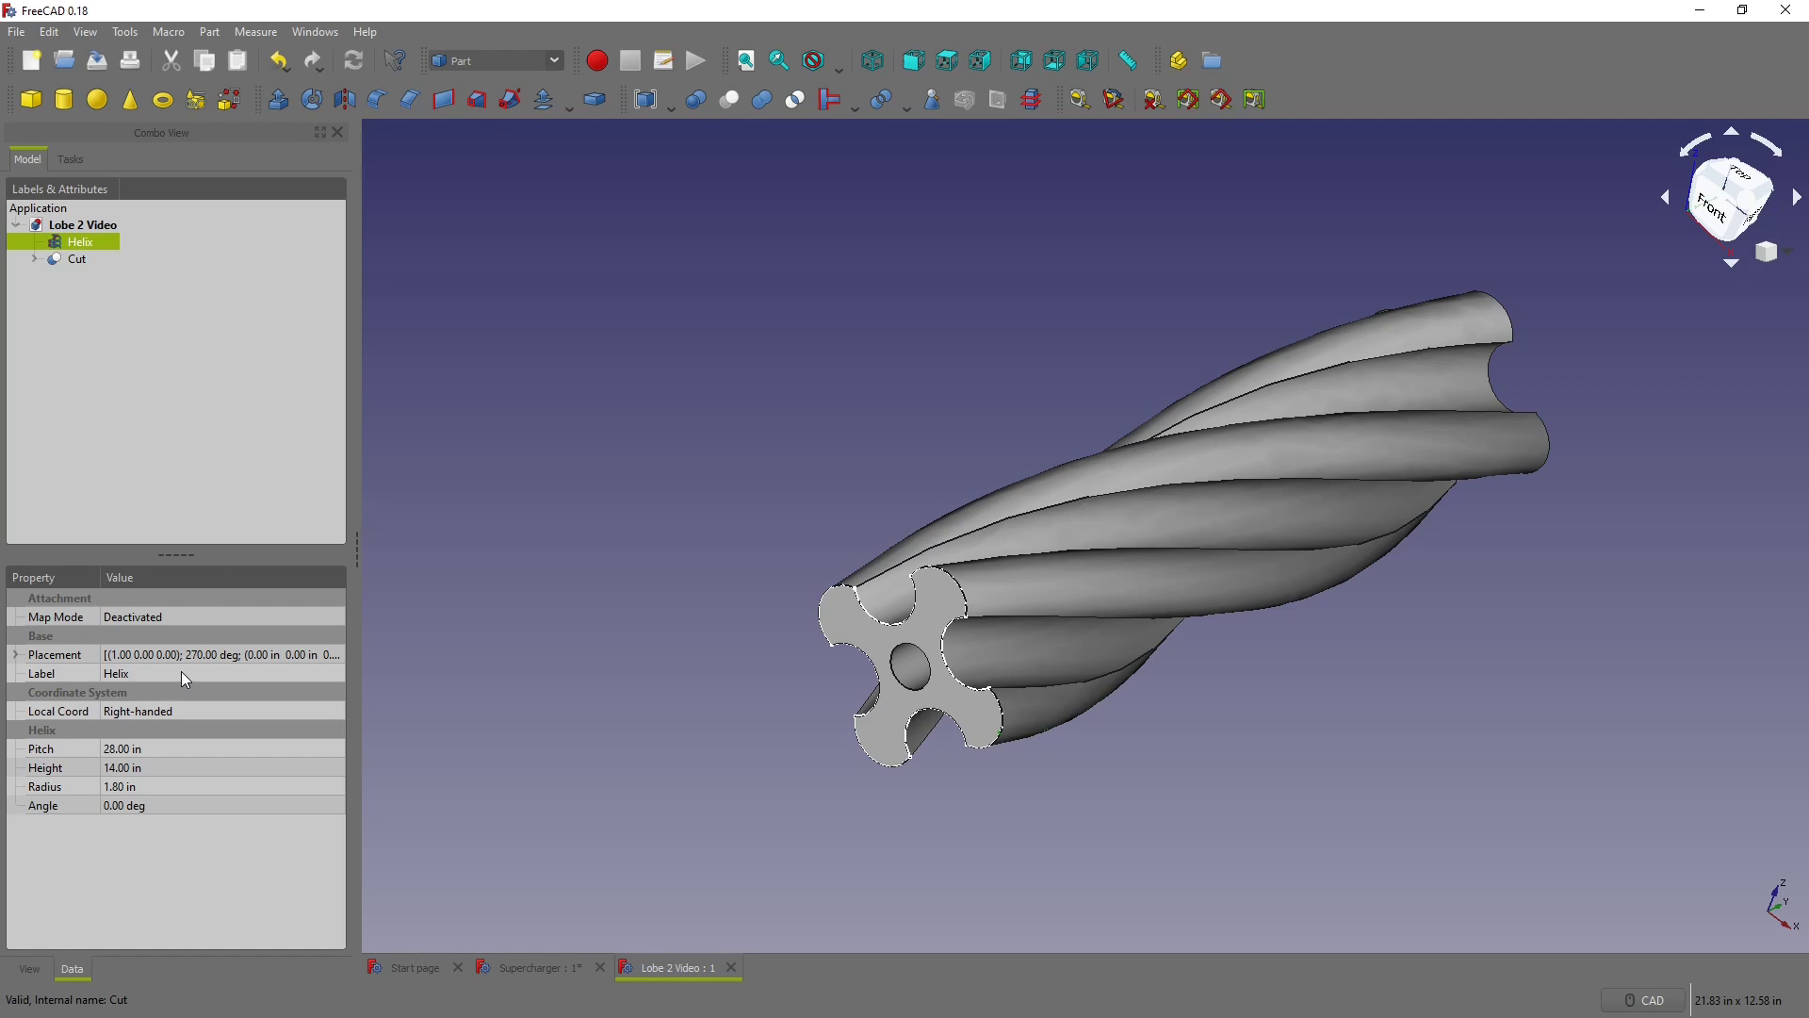
click(174, 708)
click(171, 706)
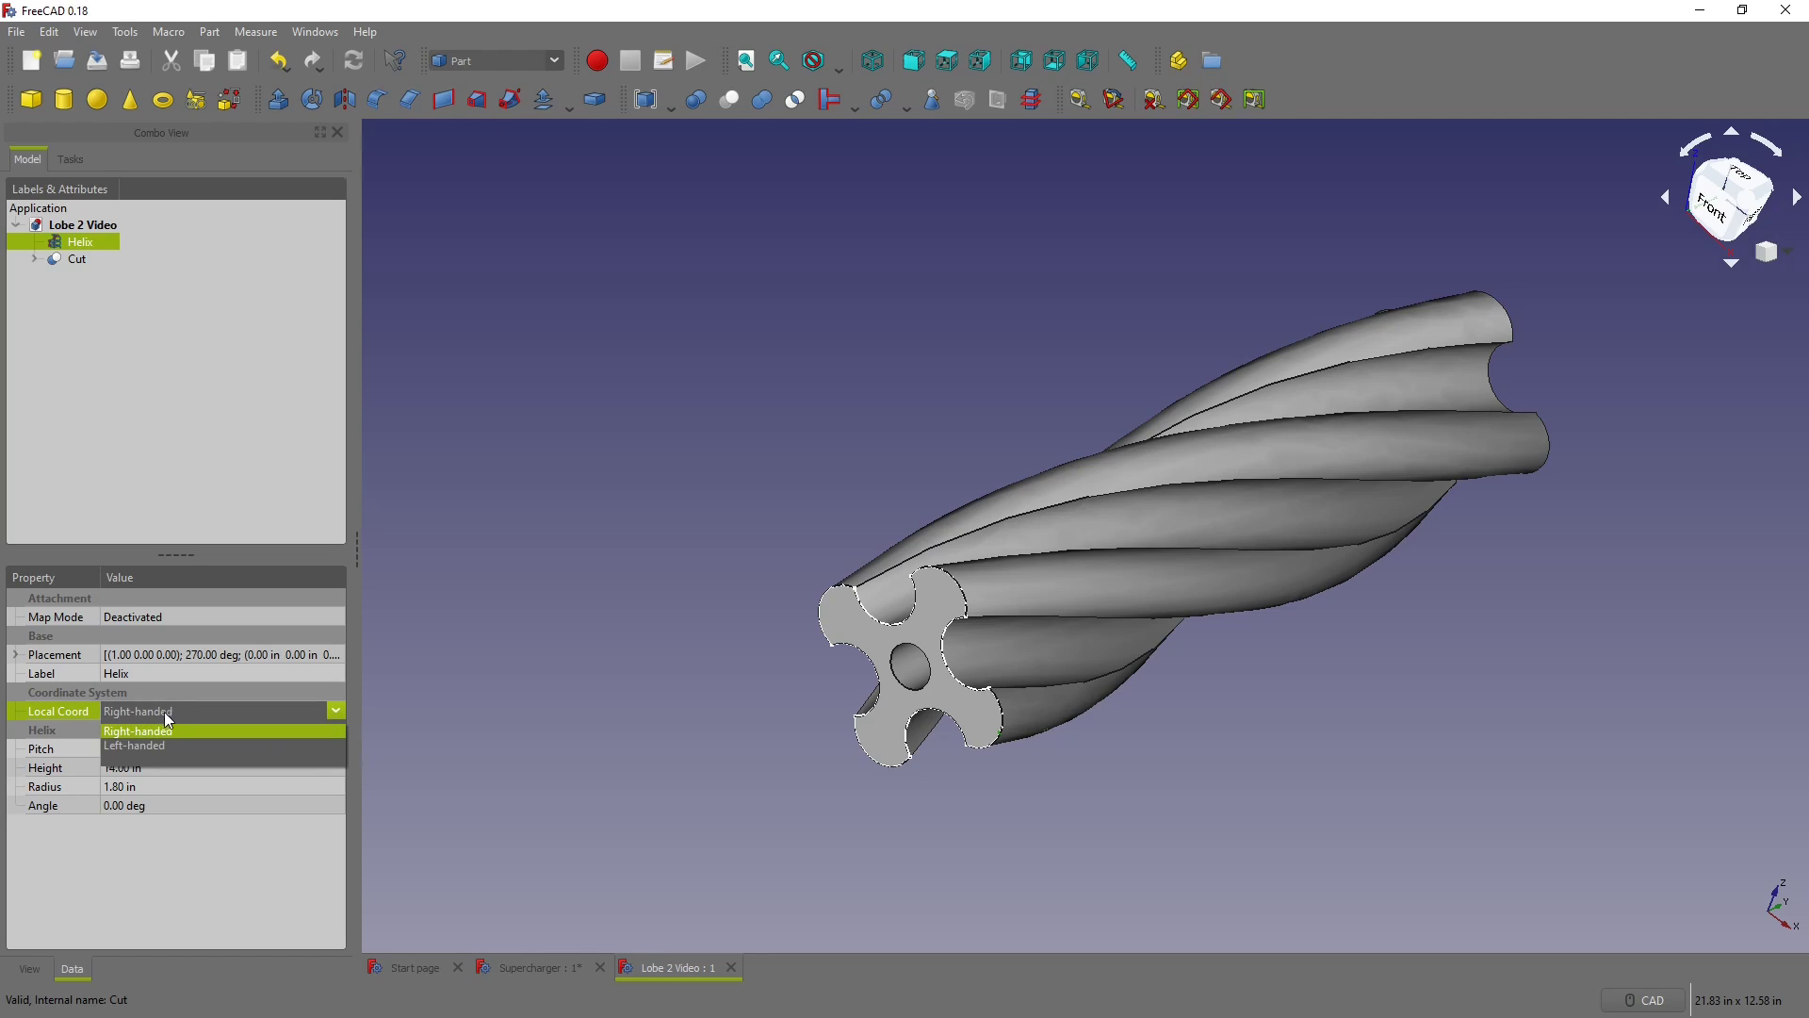
click(144, 744)
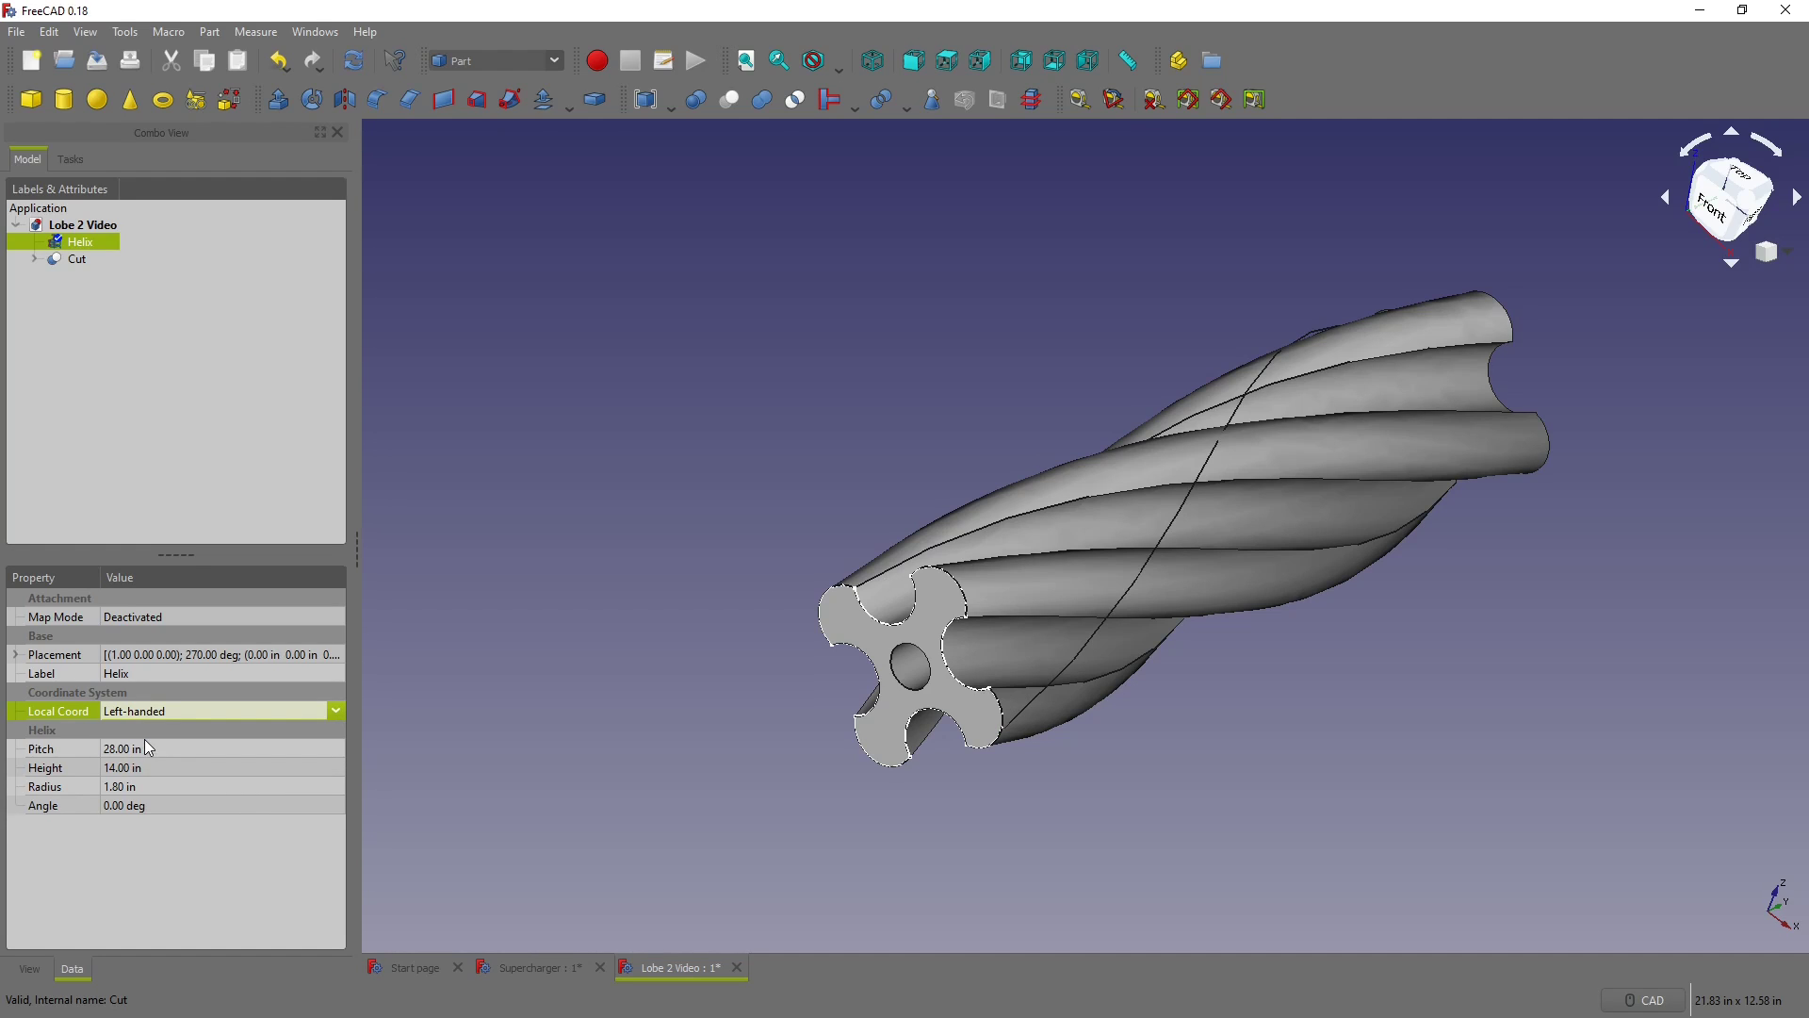
click(353, 60)
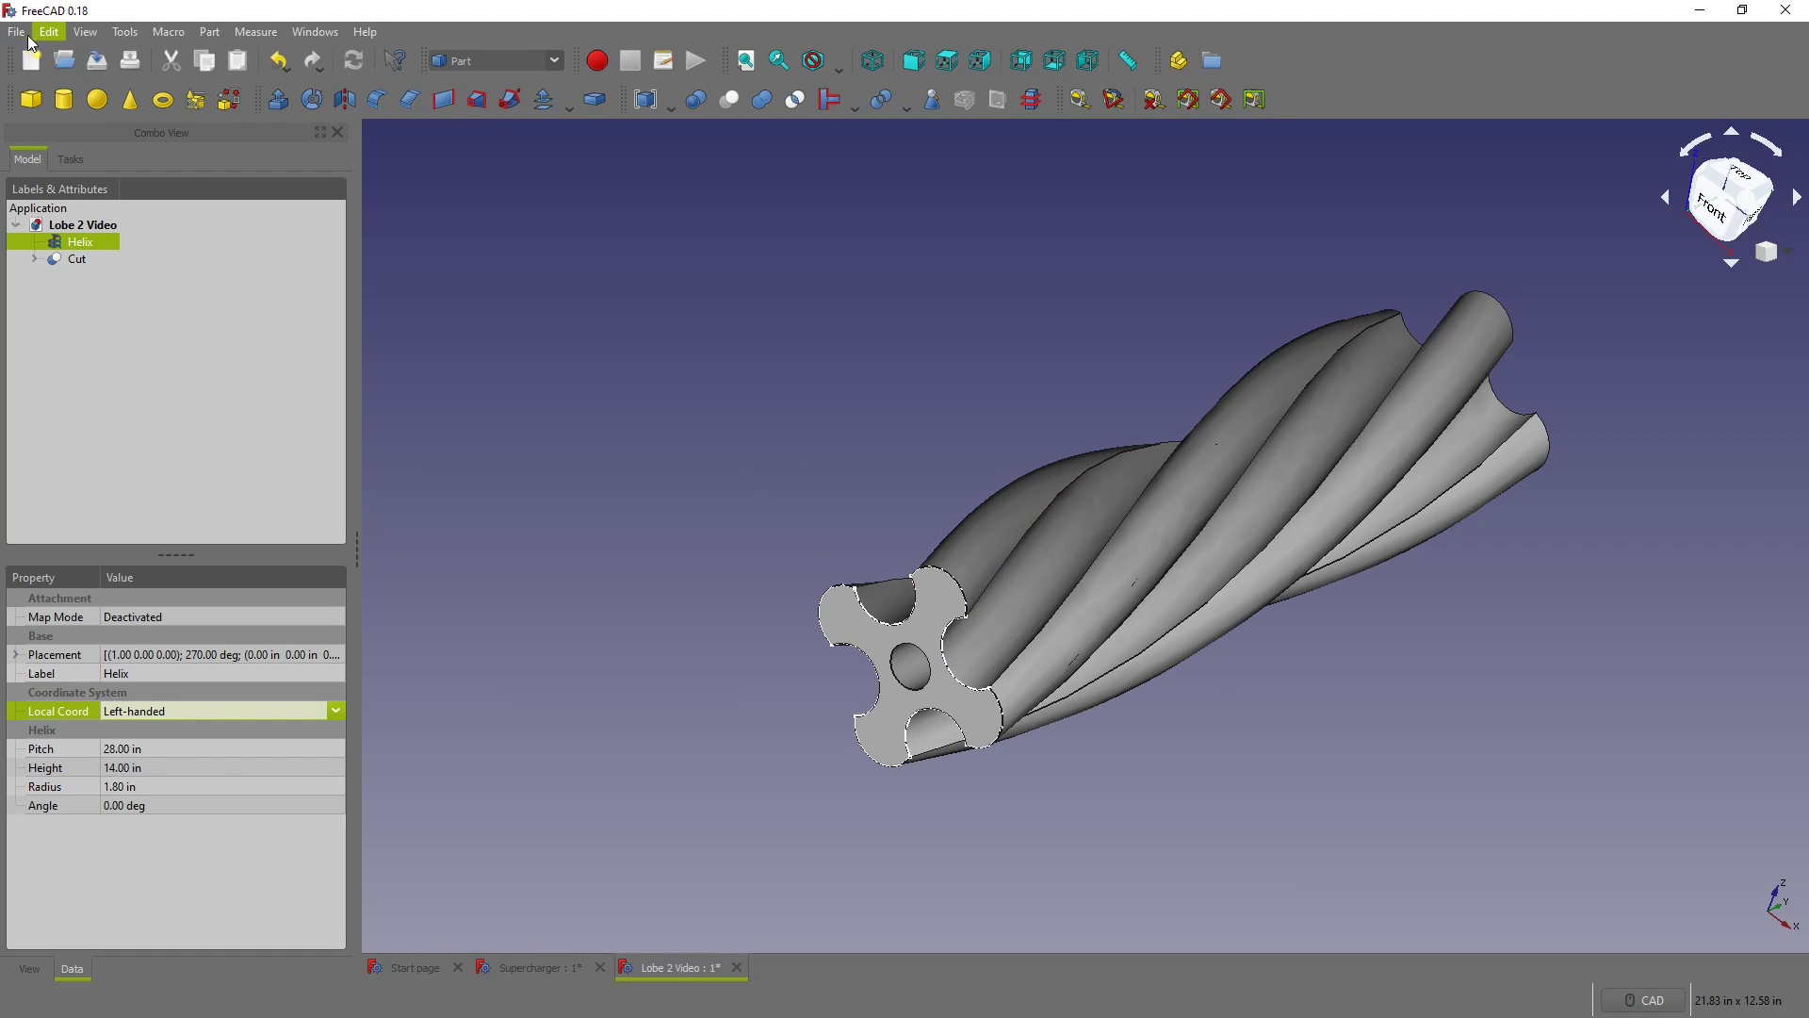
click(97, 60)
click(639, 471)
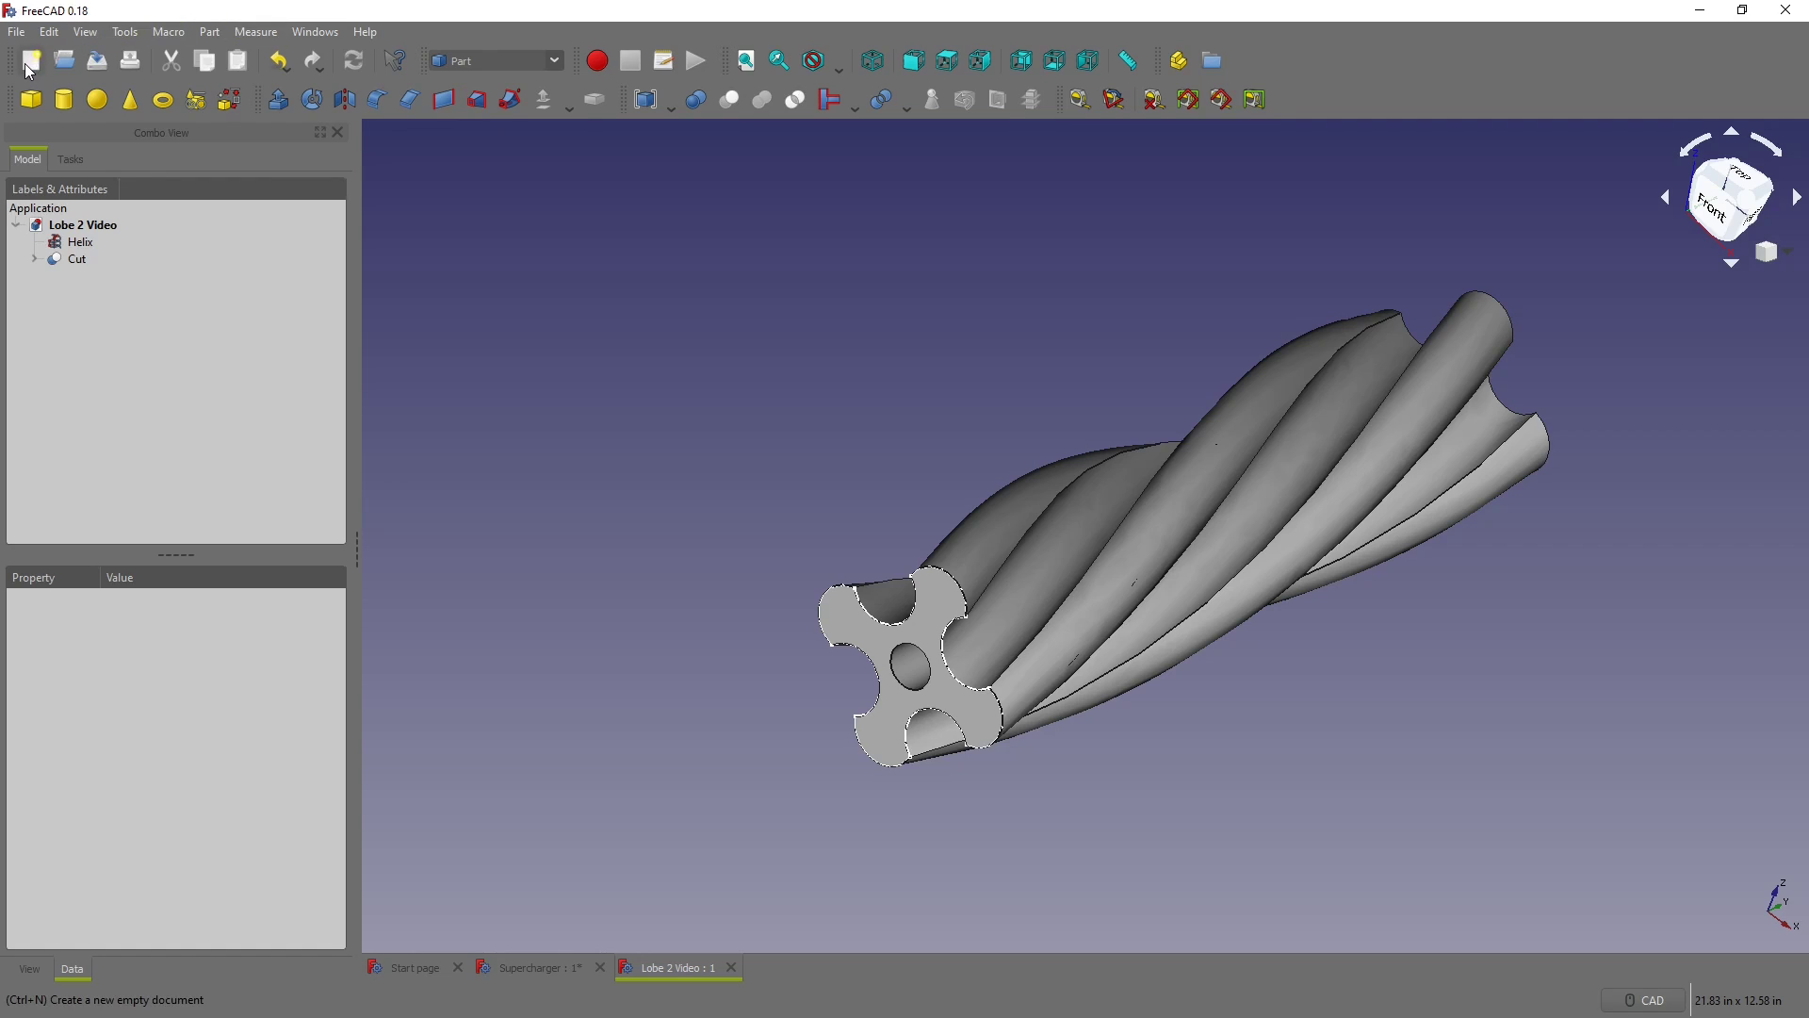
Step: Create a new document in the A2plus workbench and start Add part, accepting the save prompt
click(32, 60)
click(505, 58)
click(509, 83)
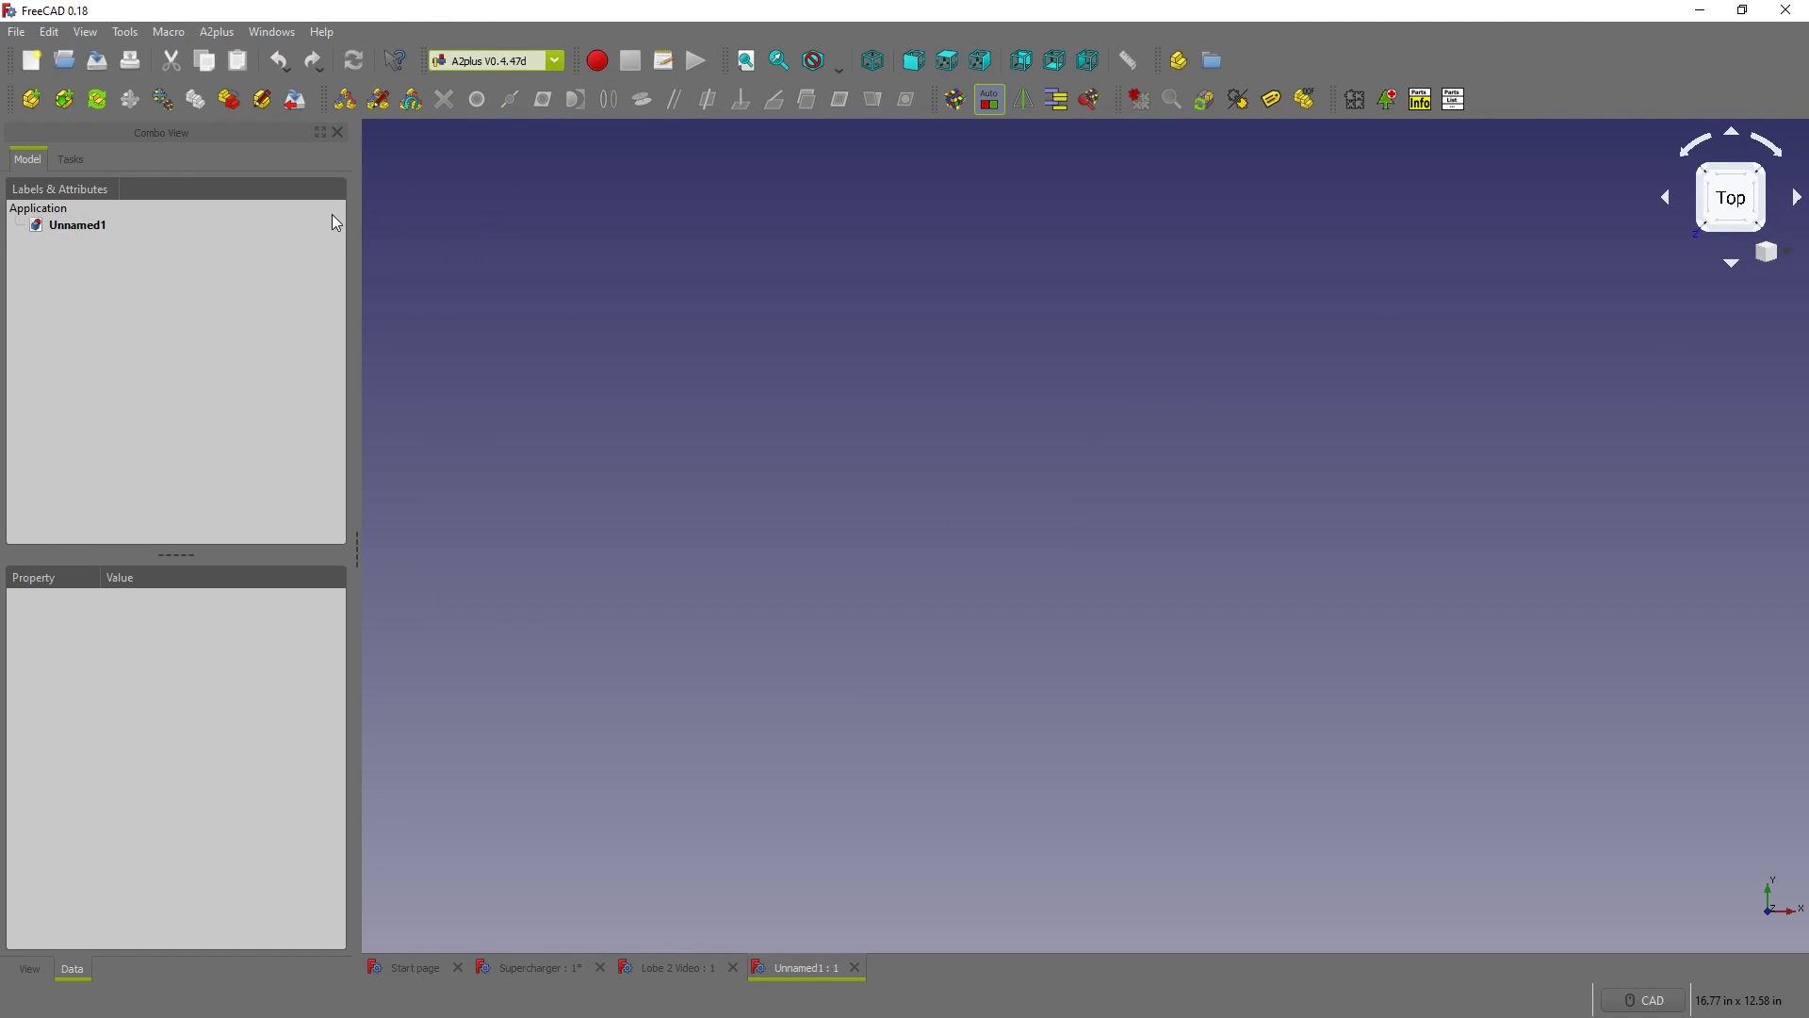
click(32, 99)
click(956, 559)
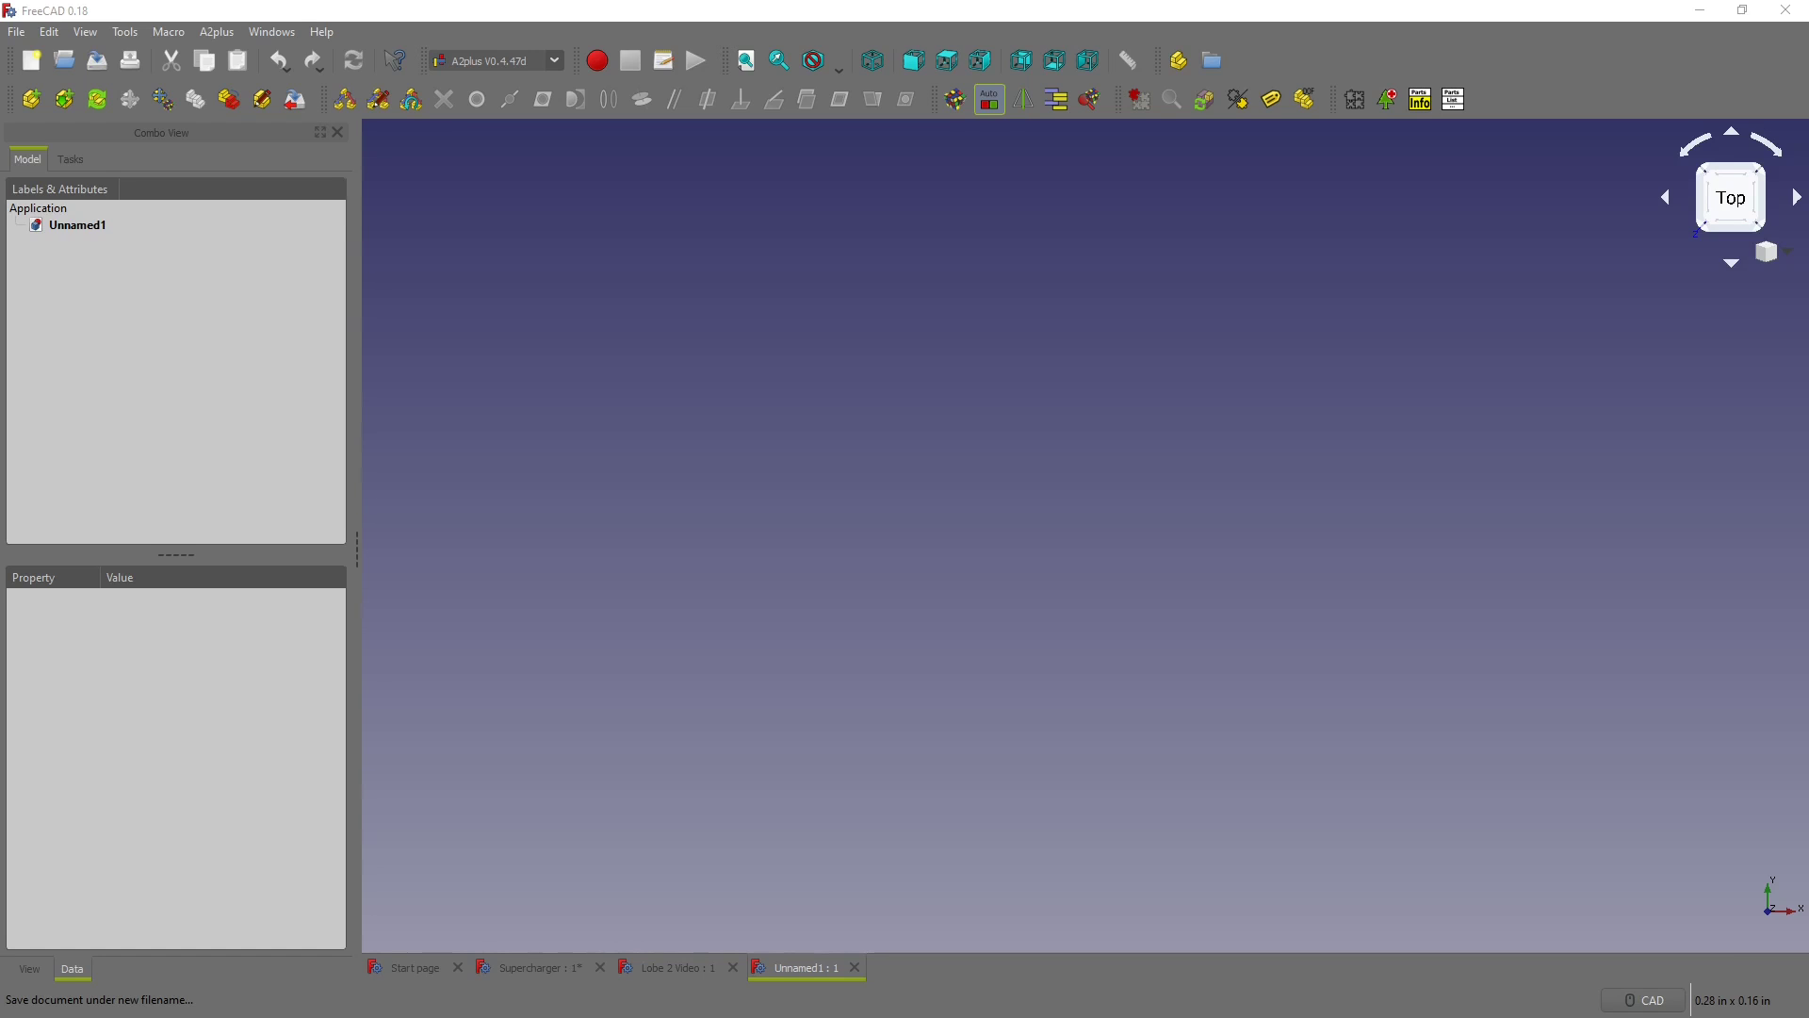
Step: Import Bracket.FCStd into the assembly and orbit to show its two holes
click(34, 99)
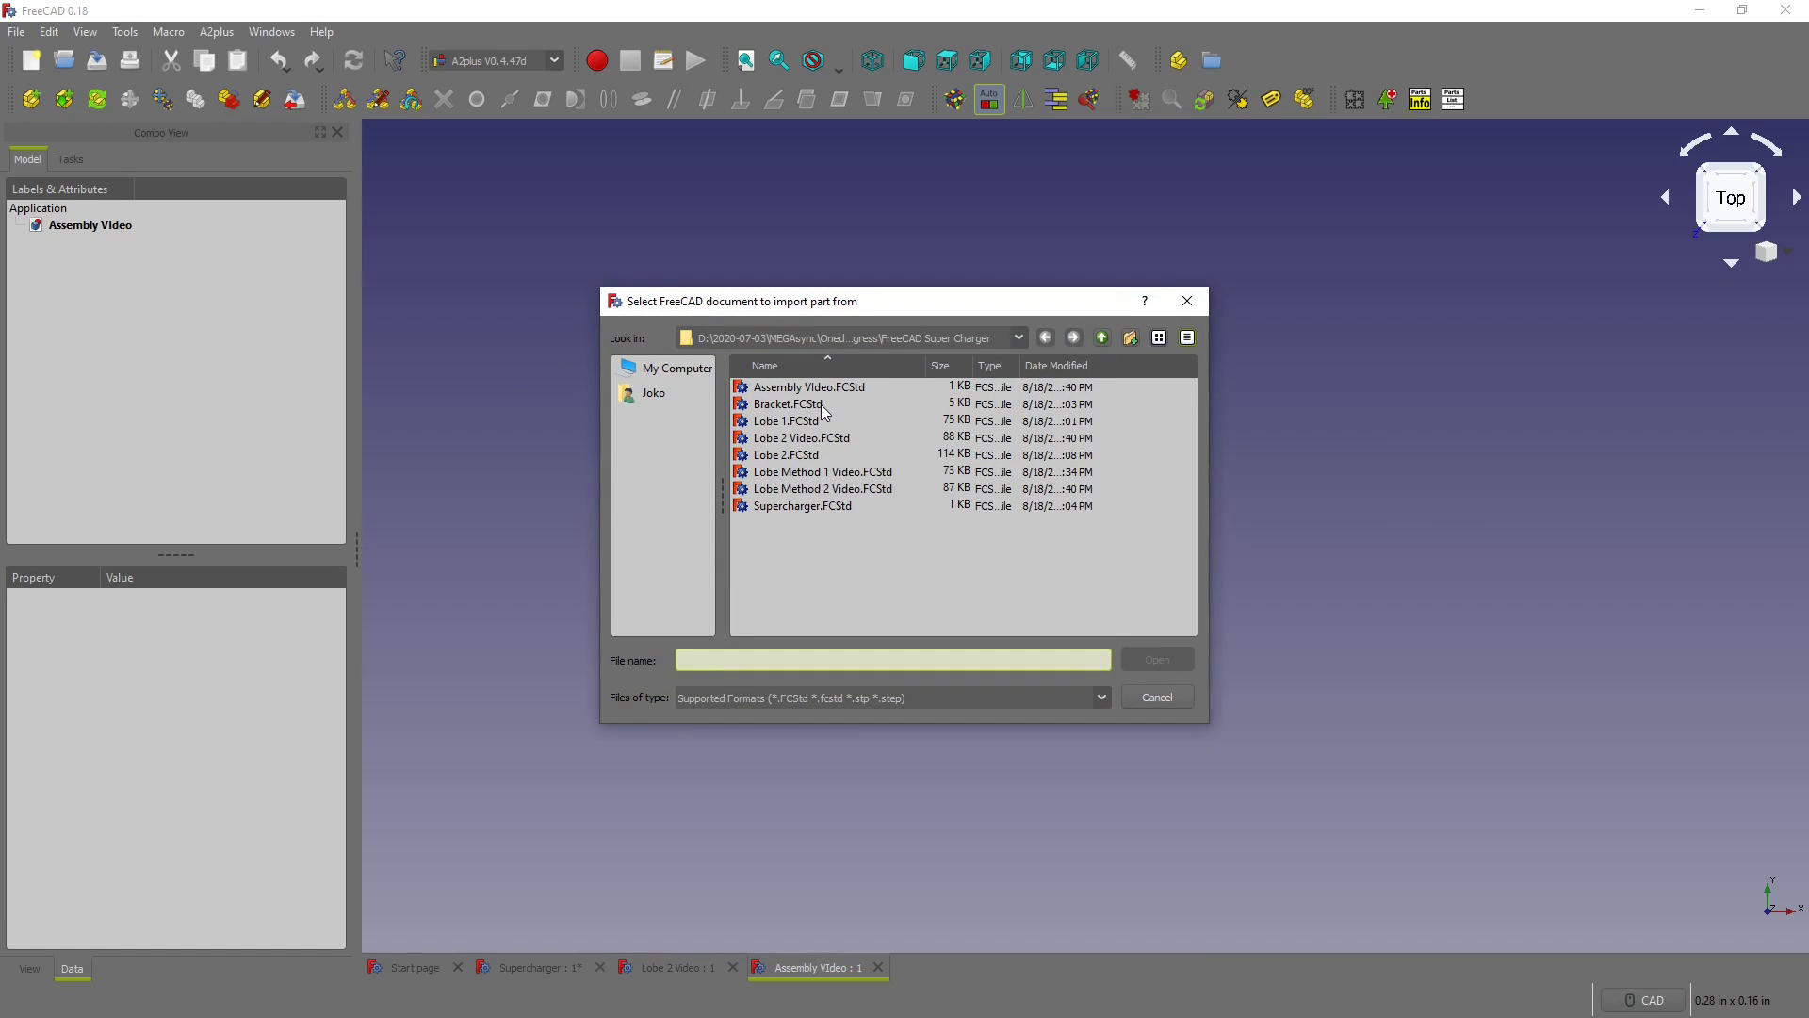
double_click(808, 394)
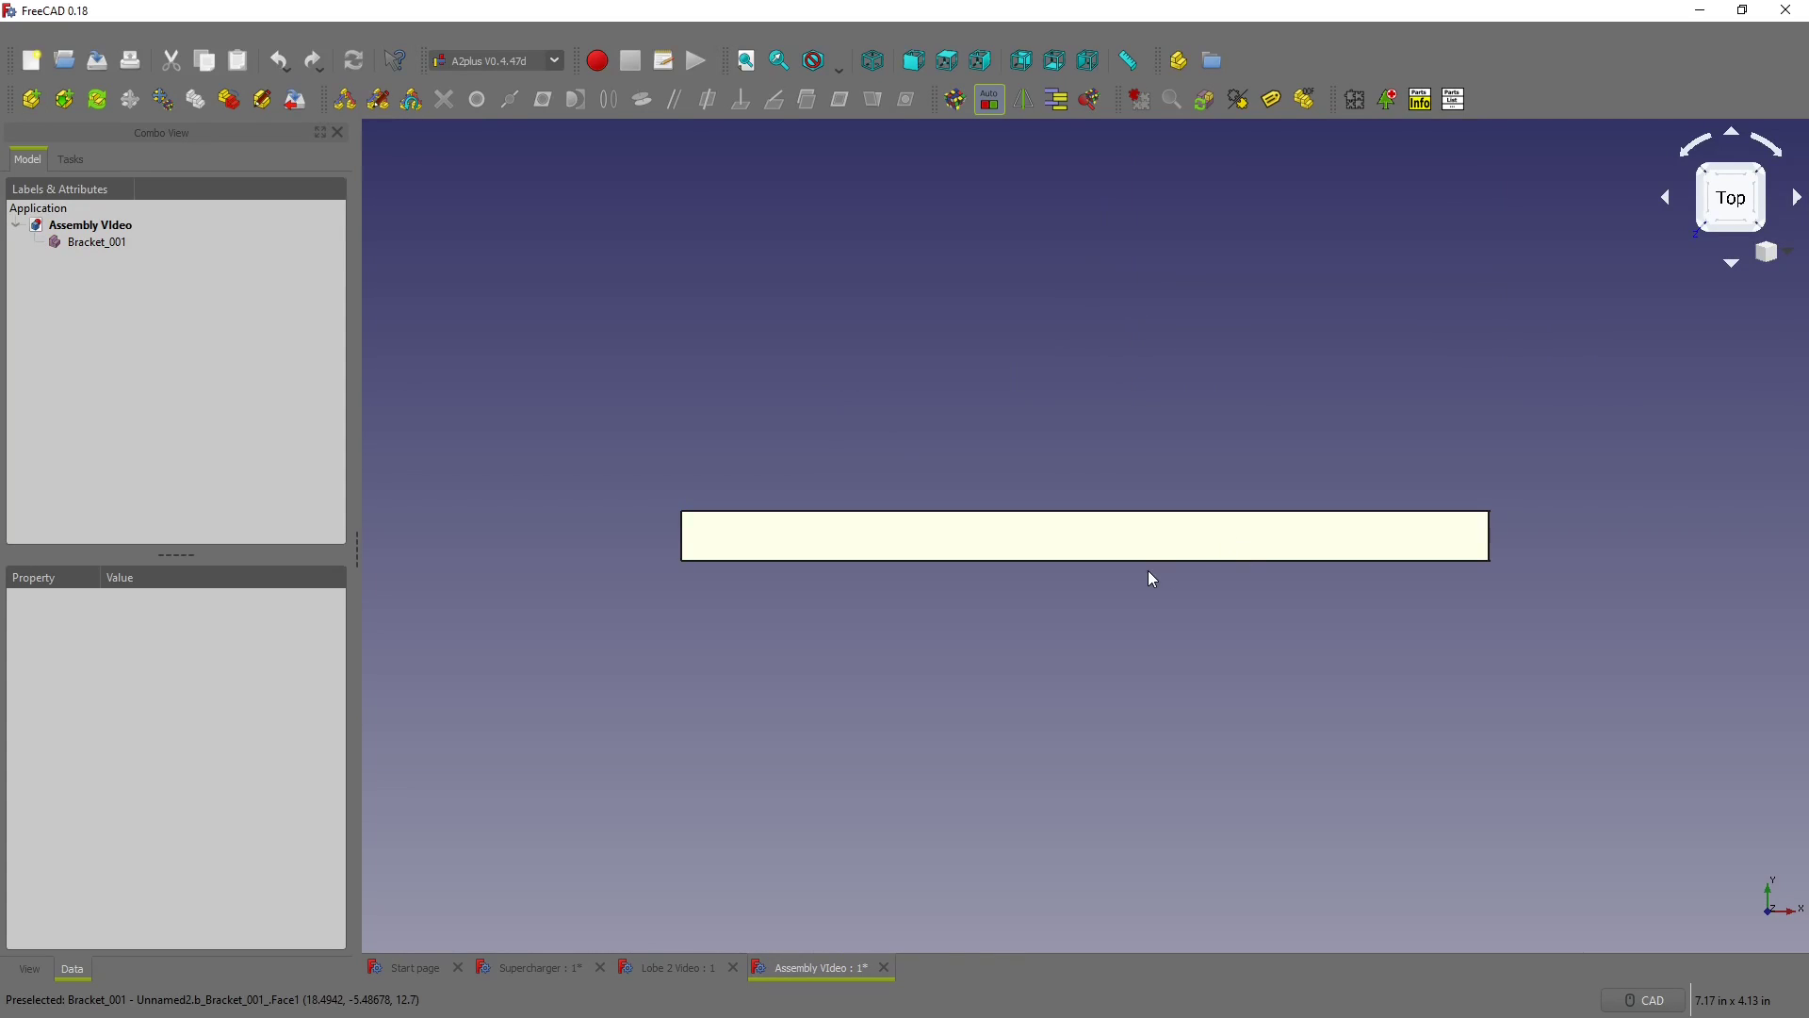
middle_drag(1172, 578, 1131, 776)
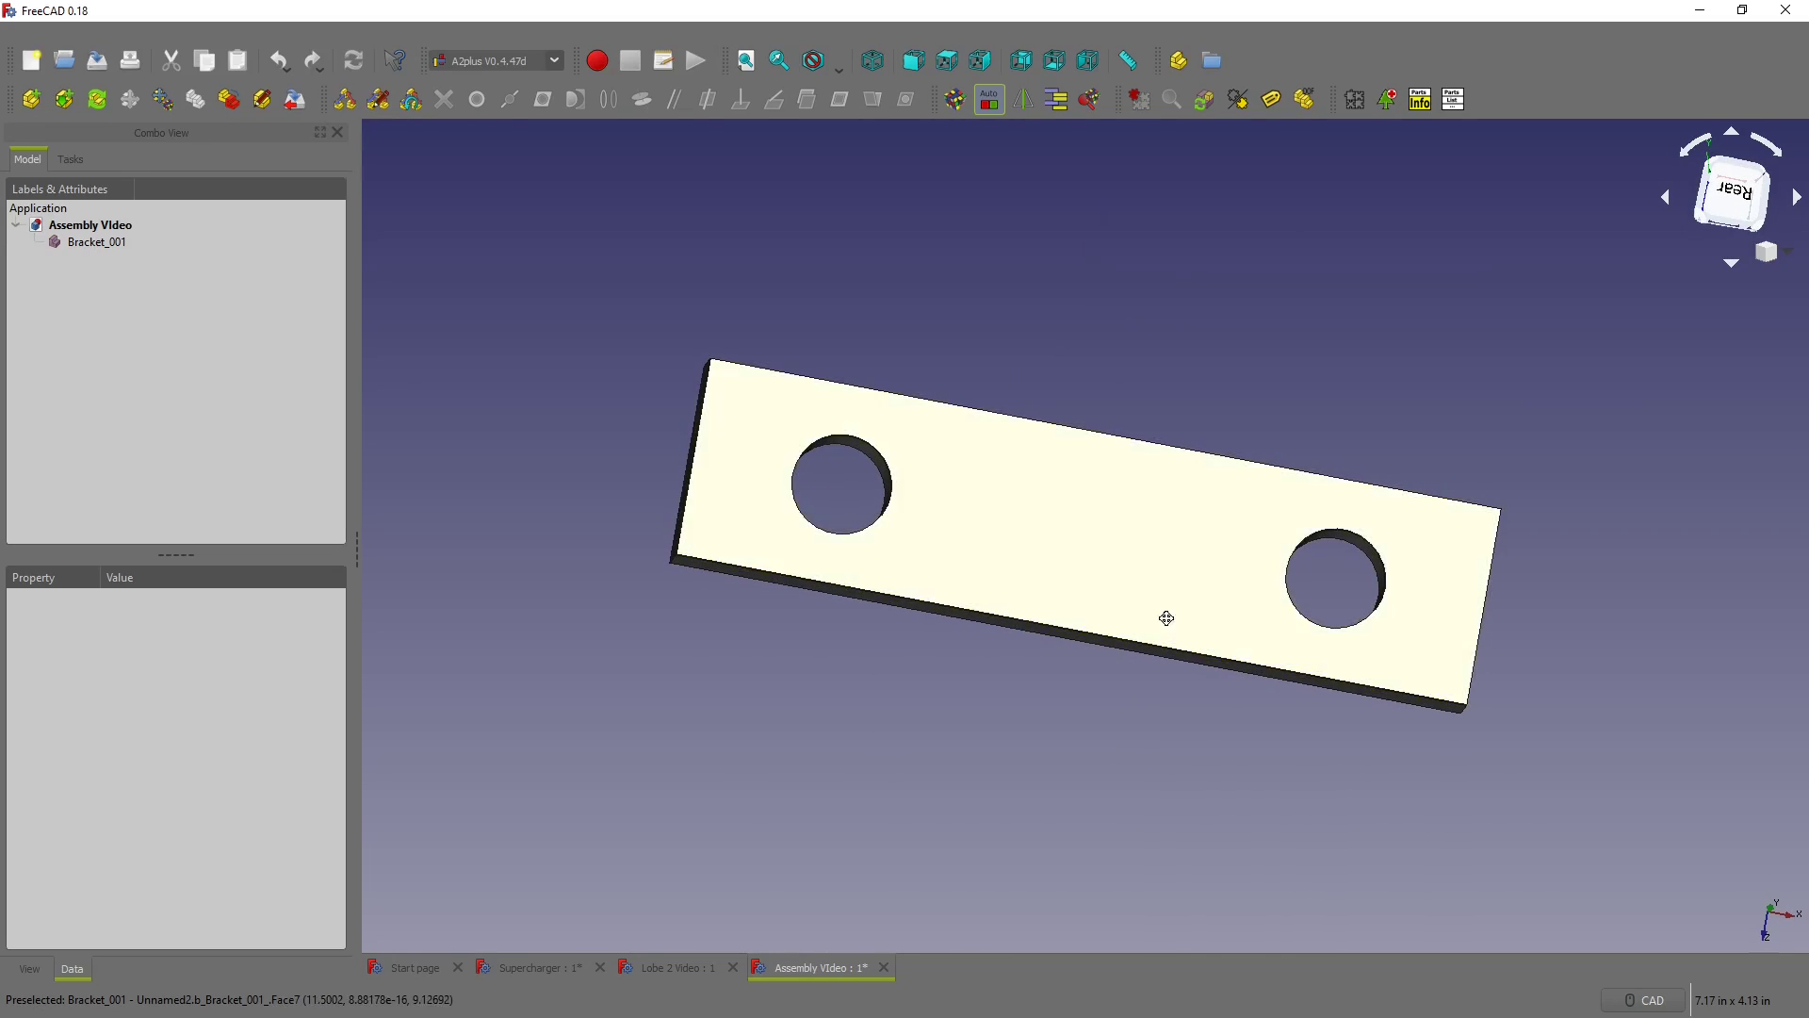
middle_drag(1167, 618, 1159, 569)
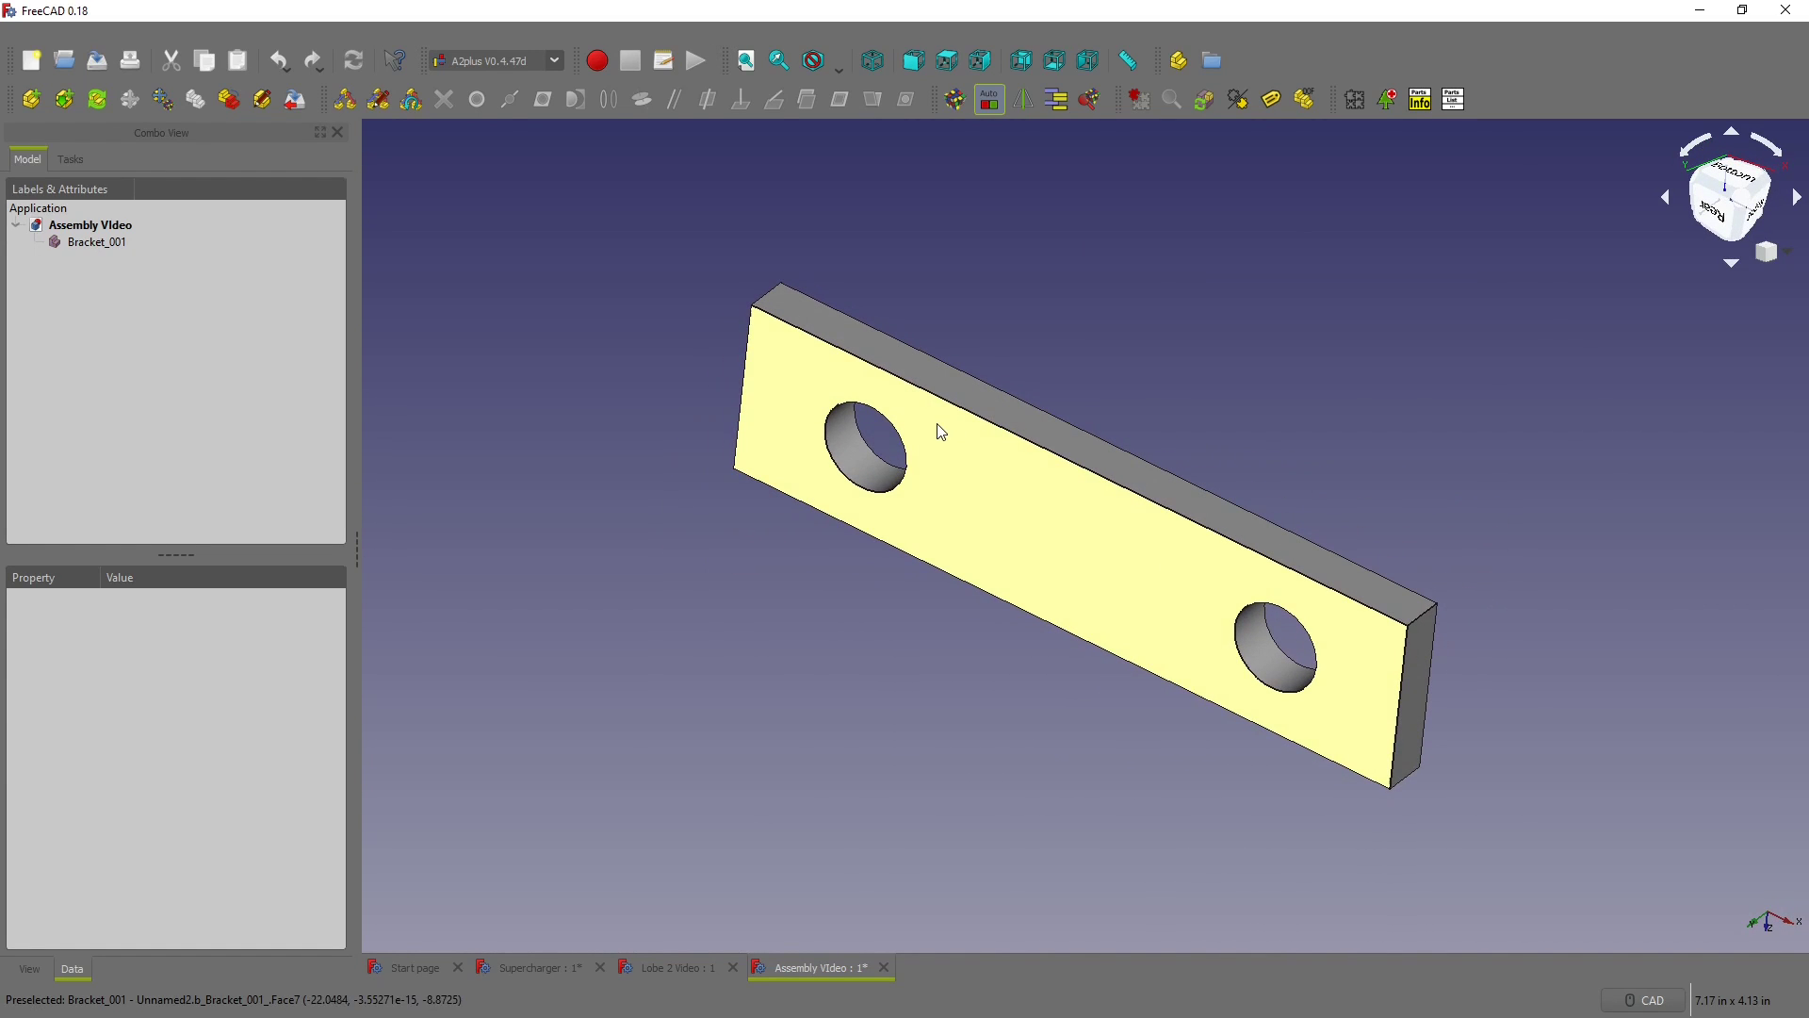
click(31, 99)
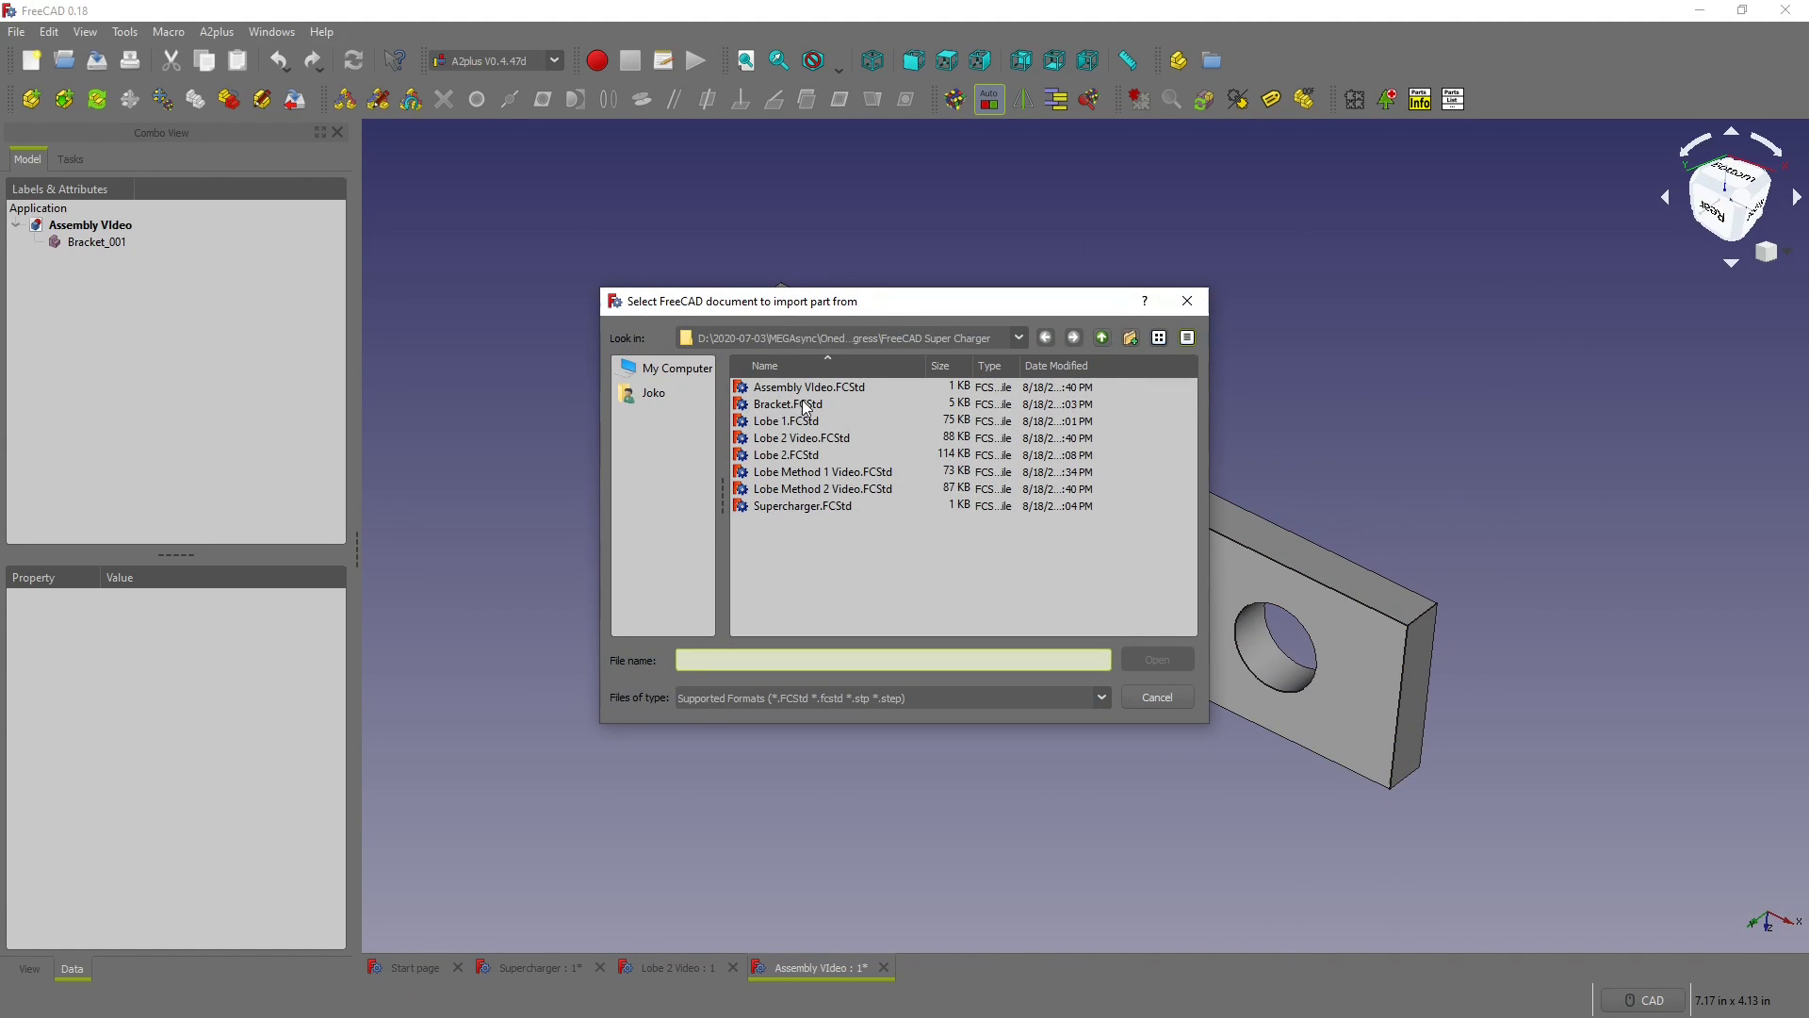
Step: Import Lobe Method 2 Video.FCStd and place the rotor beside the bracket
double_click(820, 488)
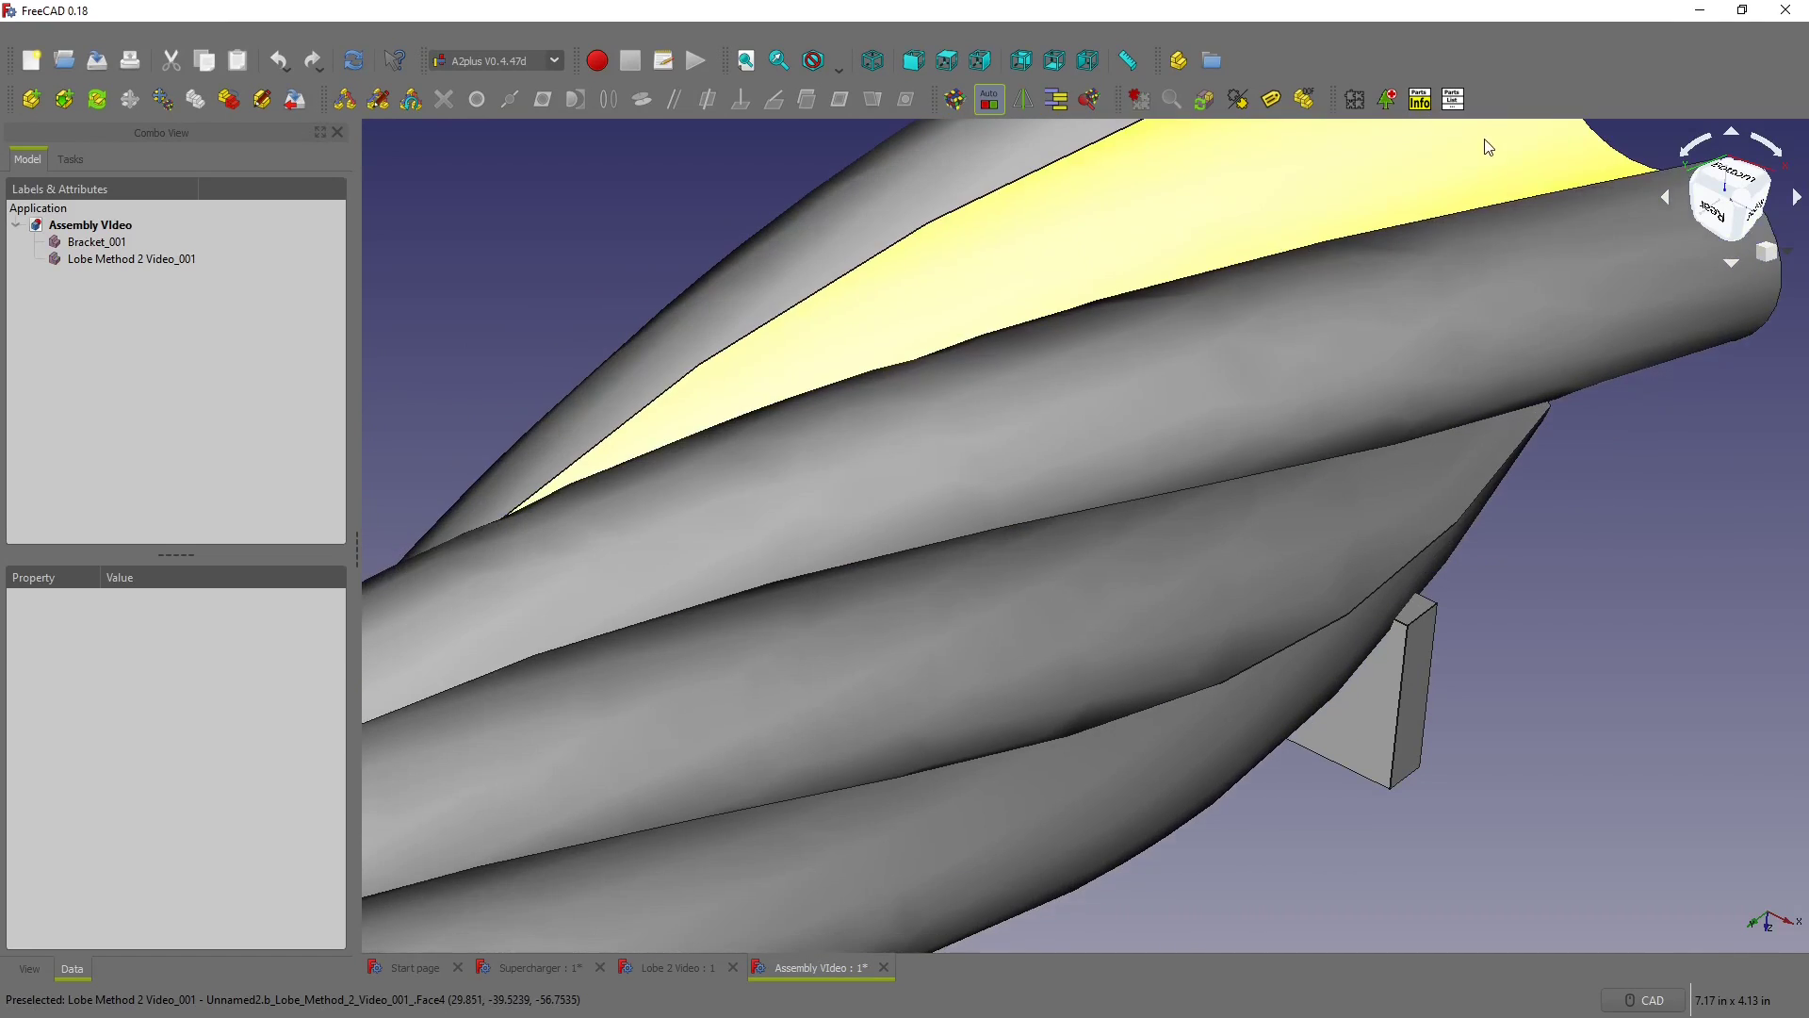
click(1489, 146)
scroll(1292, 371, down, 5)
scroll(1143, 484, down, 2)
scroll(969, 562, up, 2)
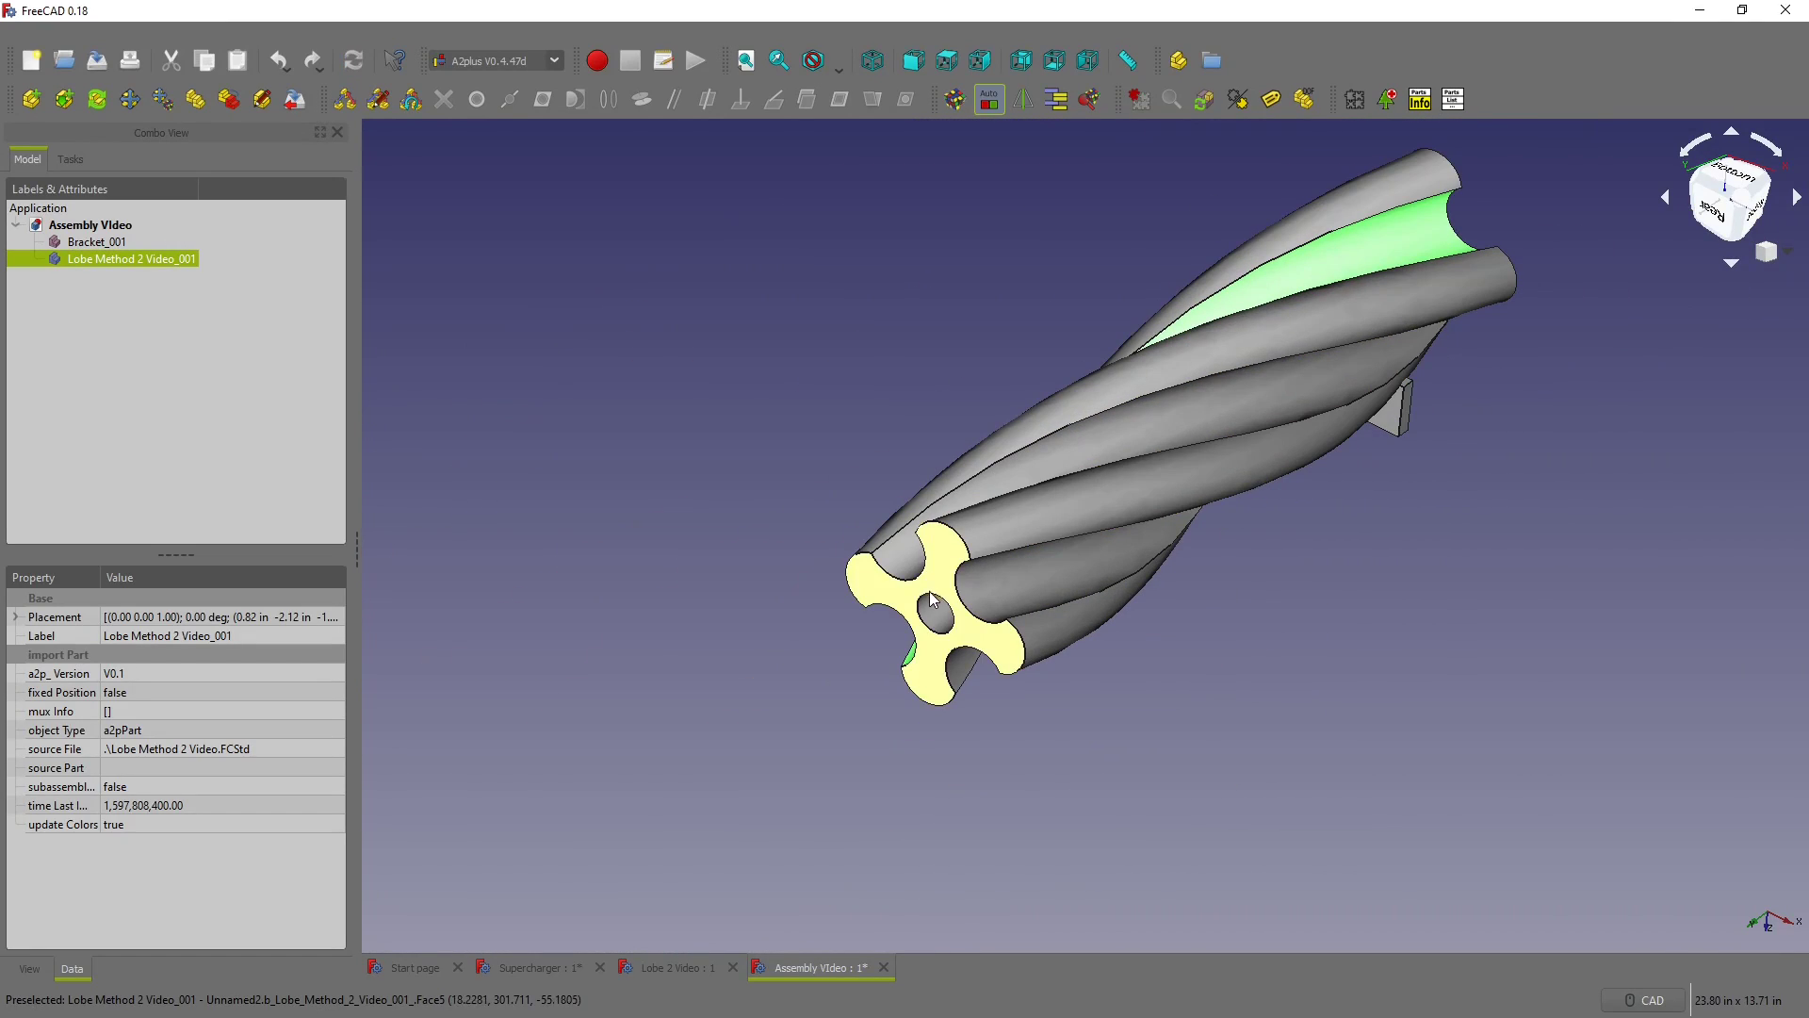
middle_drag(936, 546, 1272, 541)
scroll(1176, 375, up, 3)
Step: Constrain the rotor's bore to a bracket hole with a circularEdge constraint
ctrl+click(1149, 300)
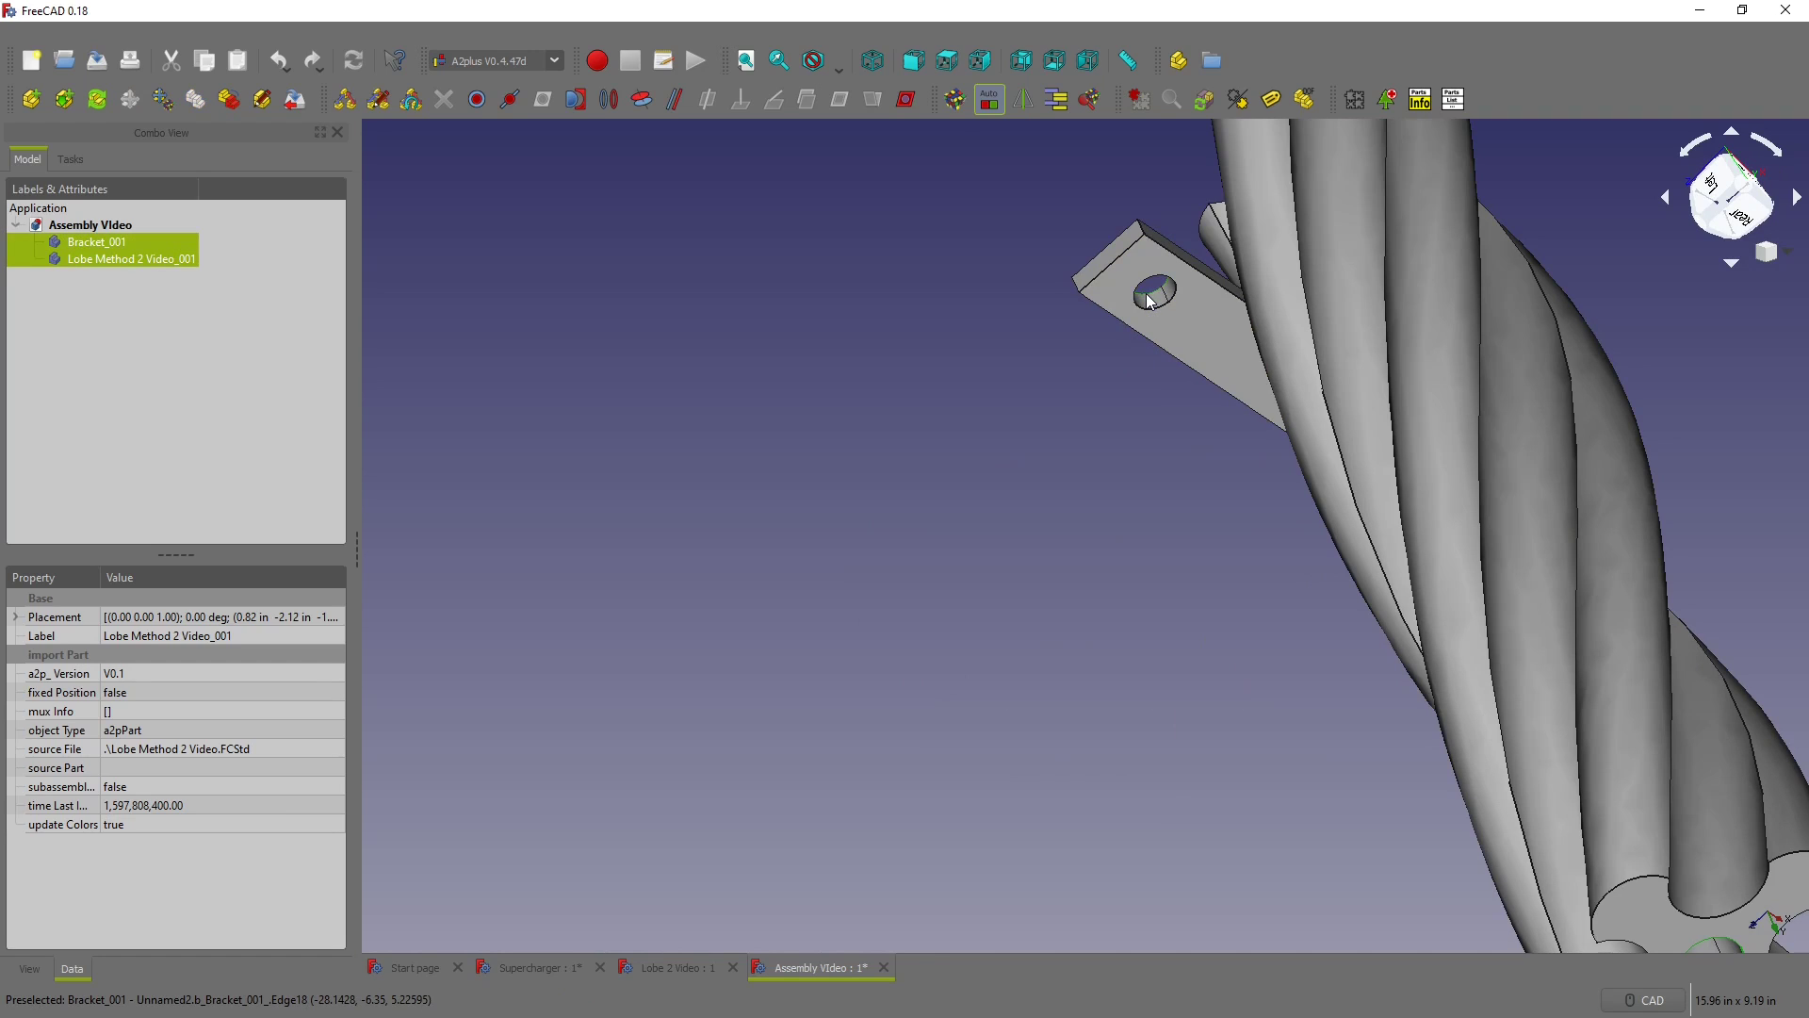
click(612, 99)
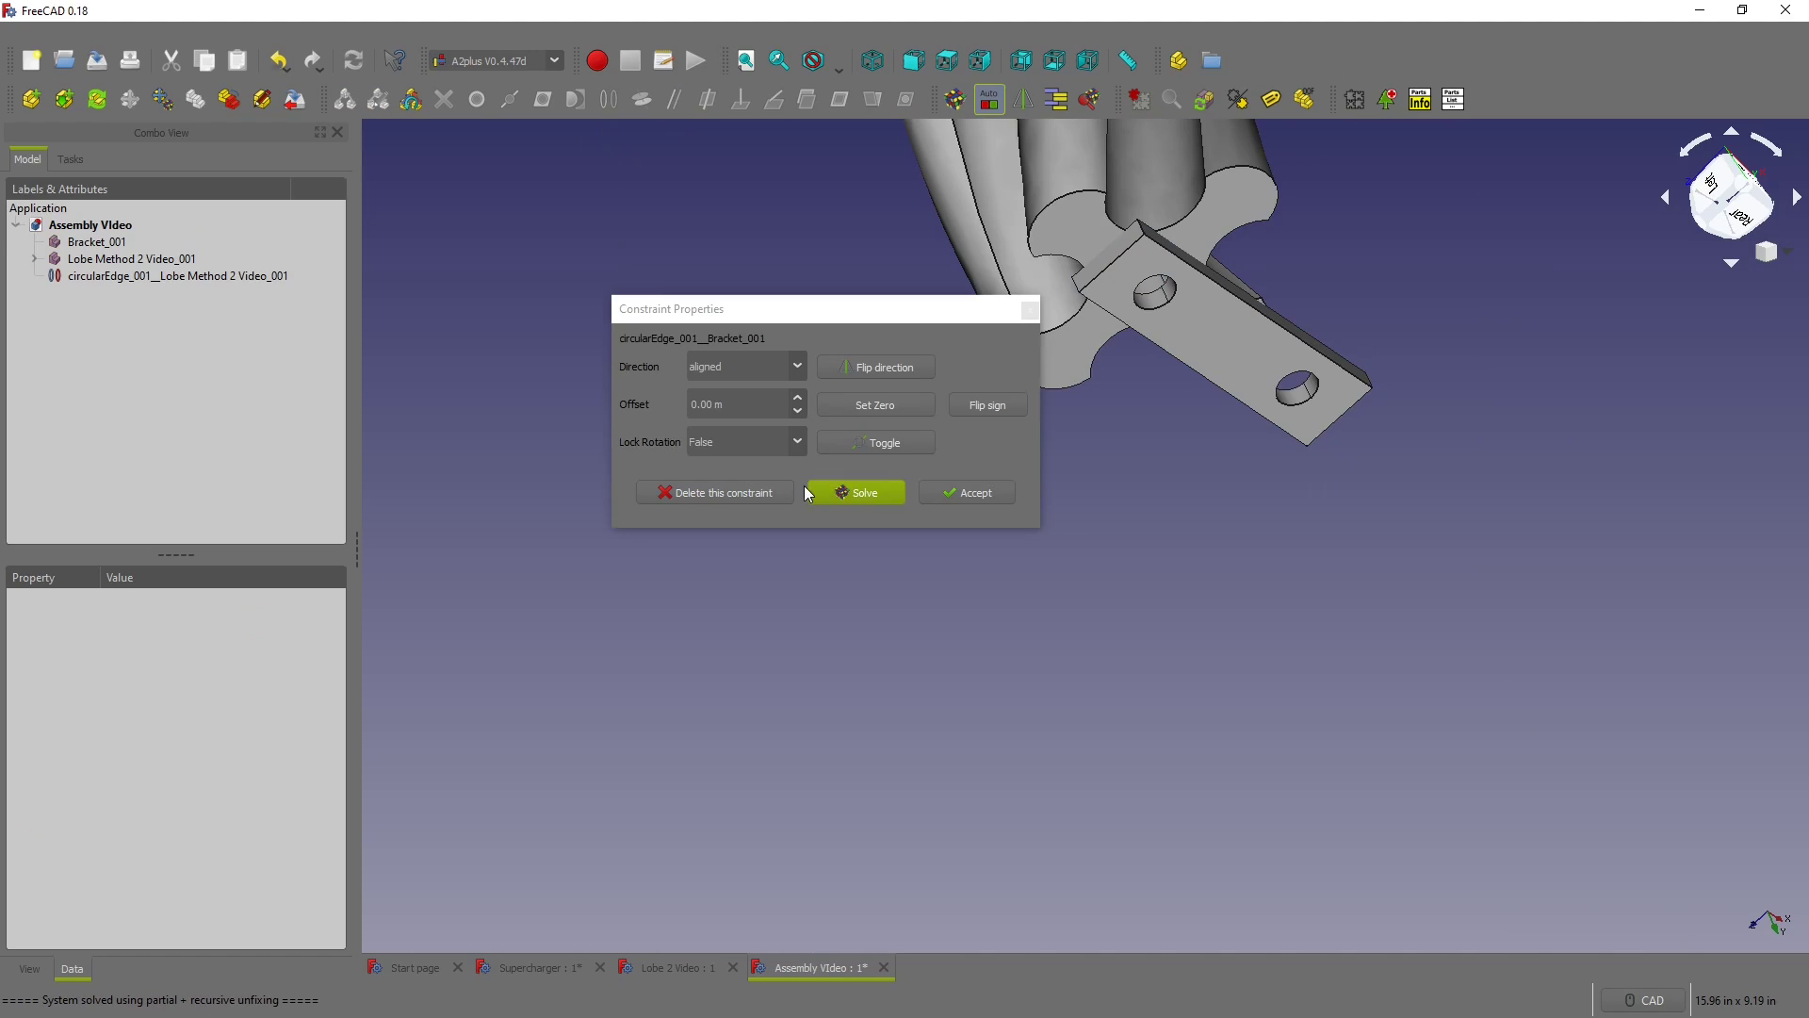
click(967, 492)
middle_drag(1224, 456, 917, 398)
scroll(1038, 384, down, 5)
scroll(1168, 301, up, 5)
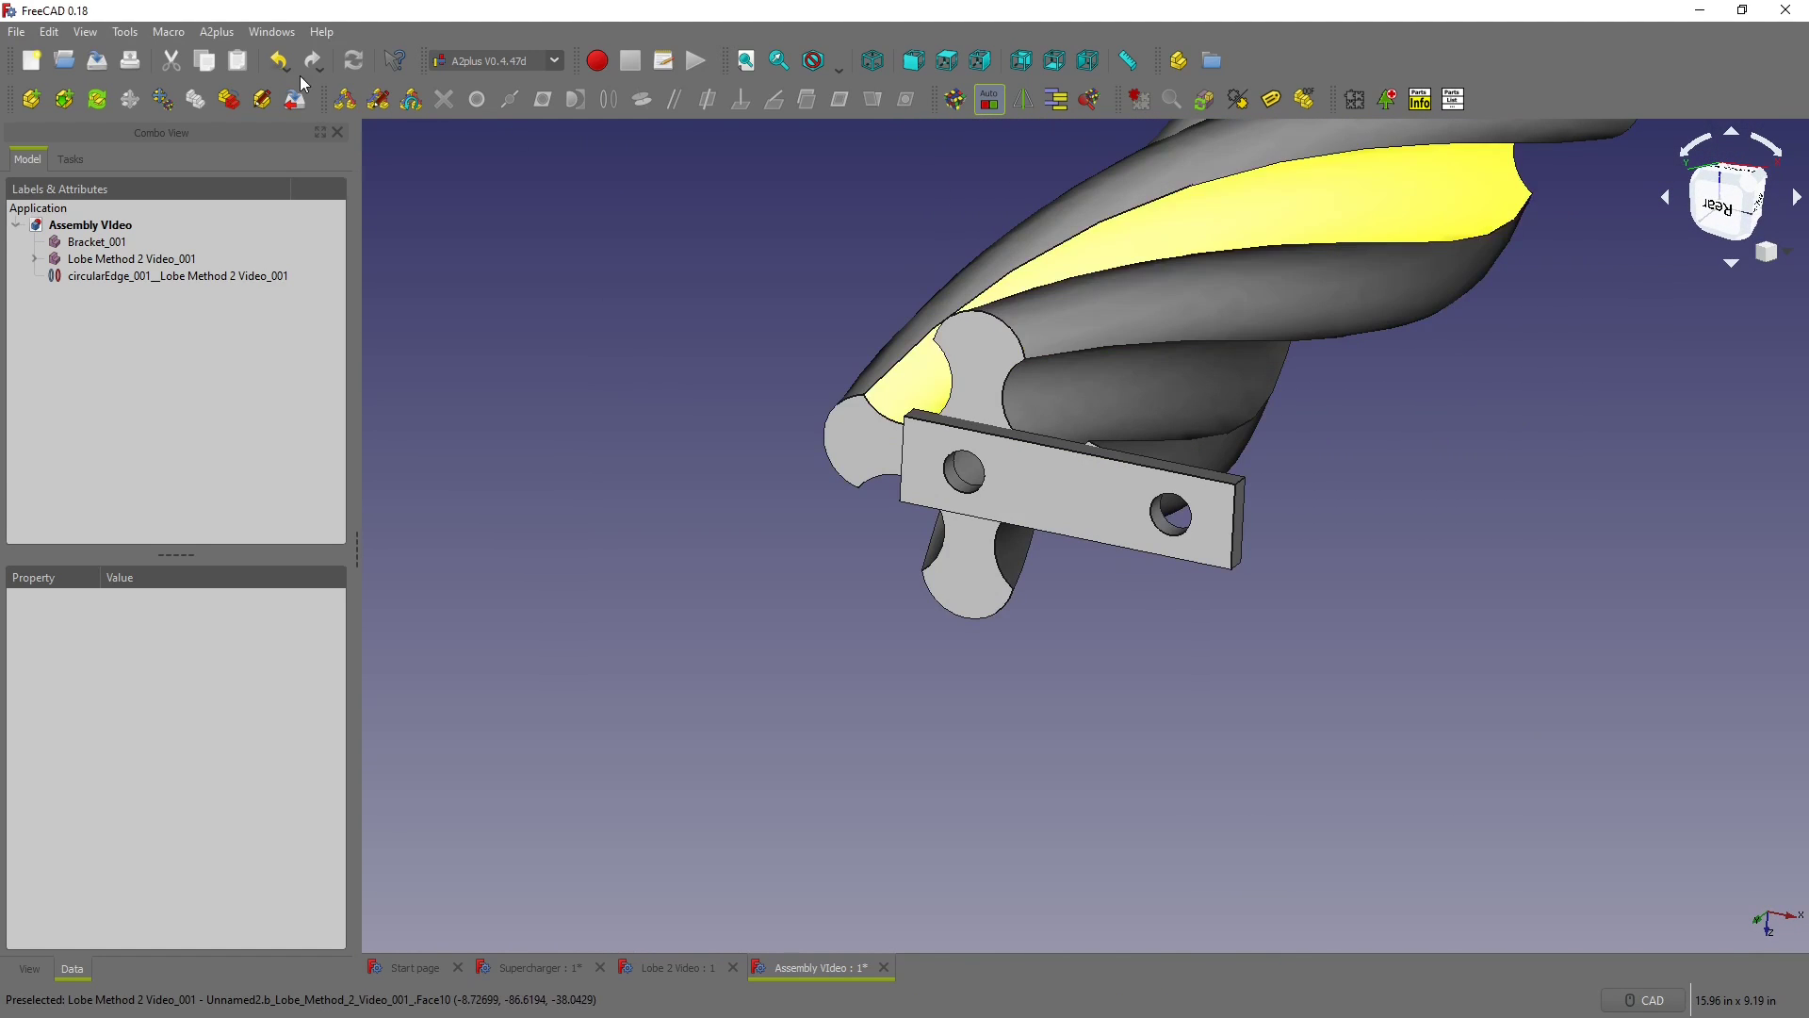
click(95, 102)
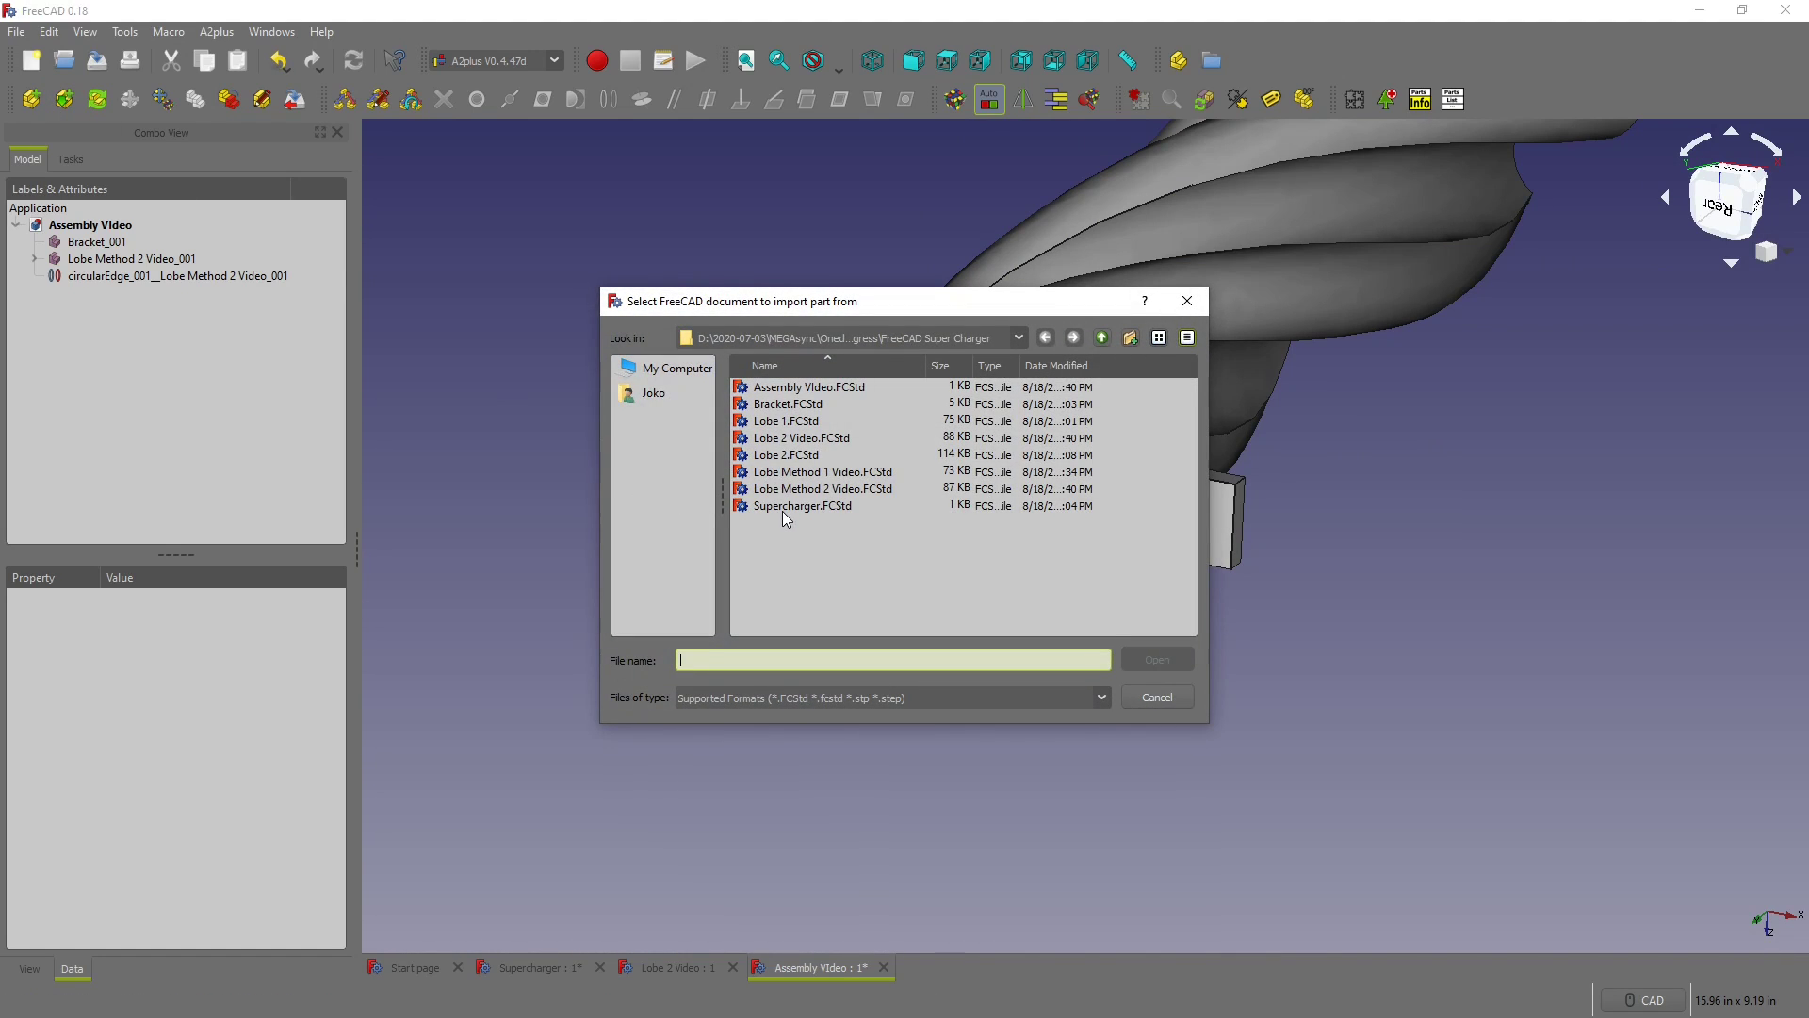
Step: Import Lobe 2 and constrain its bore, flipped, to the bracket's second hole
double_click(794, 454)
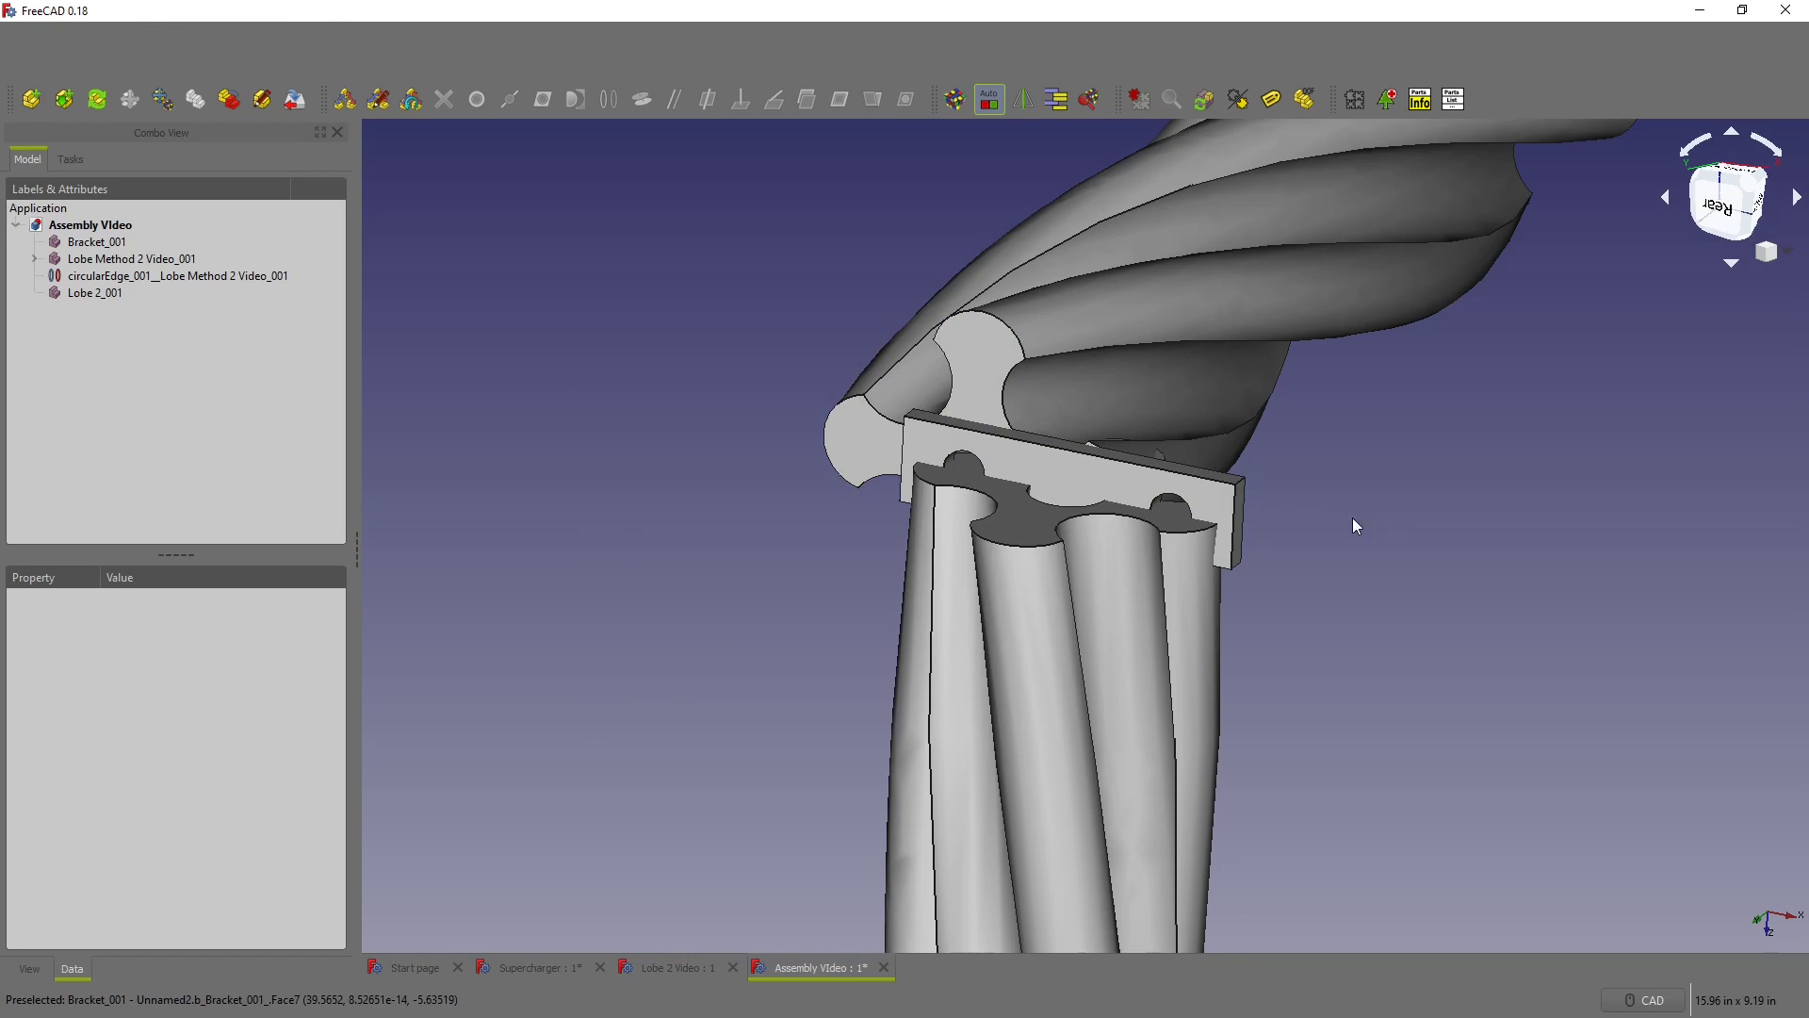
click(1033, 499)
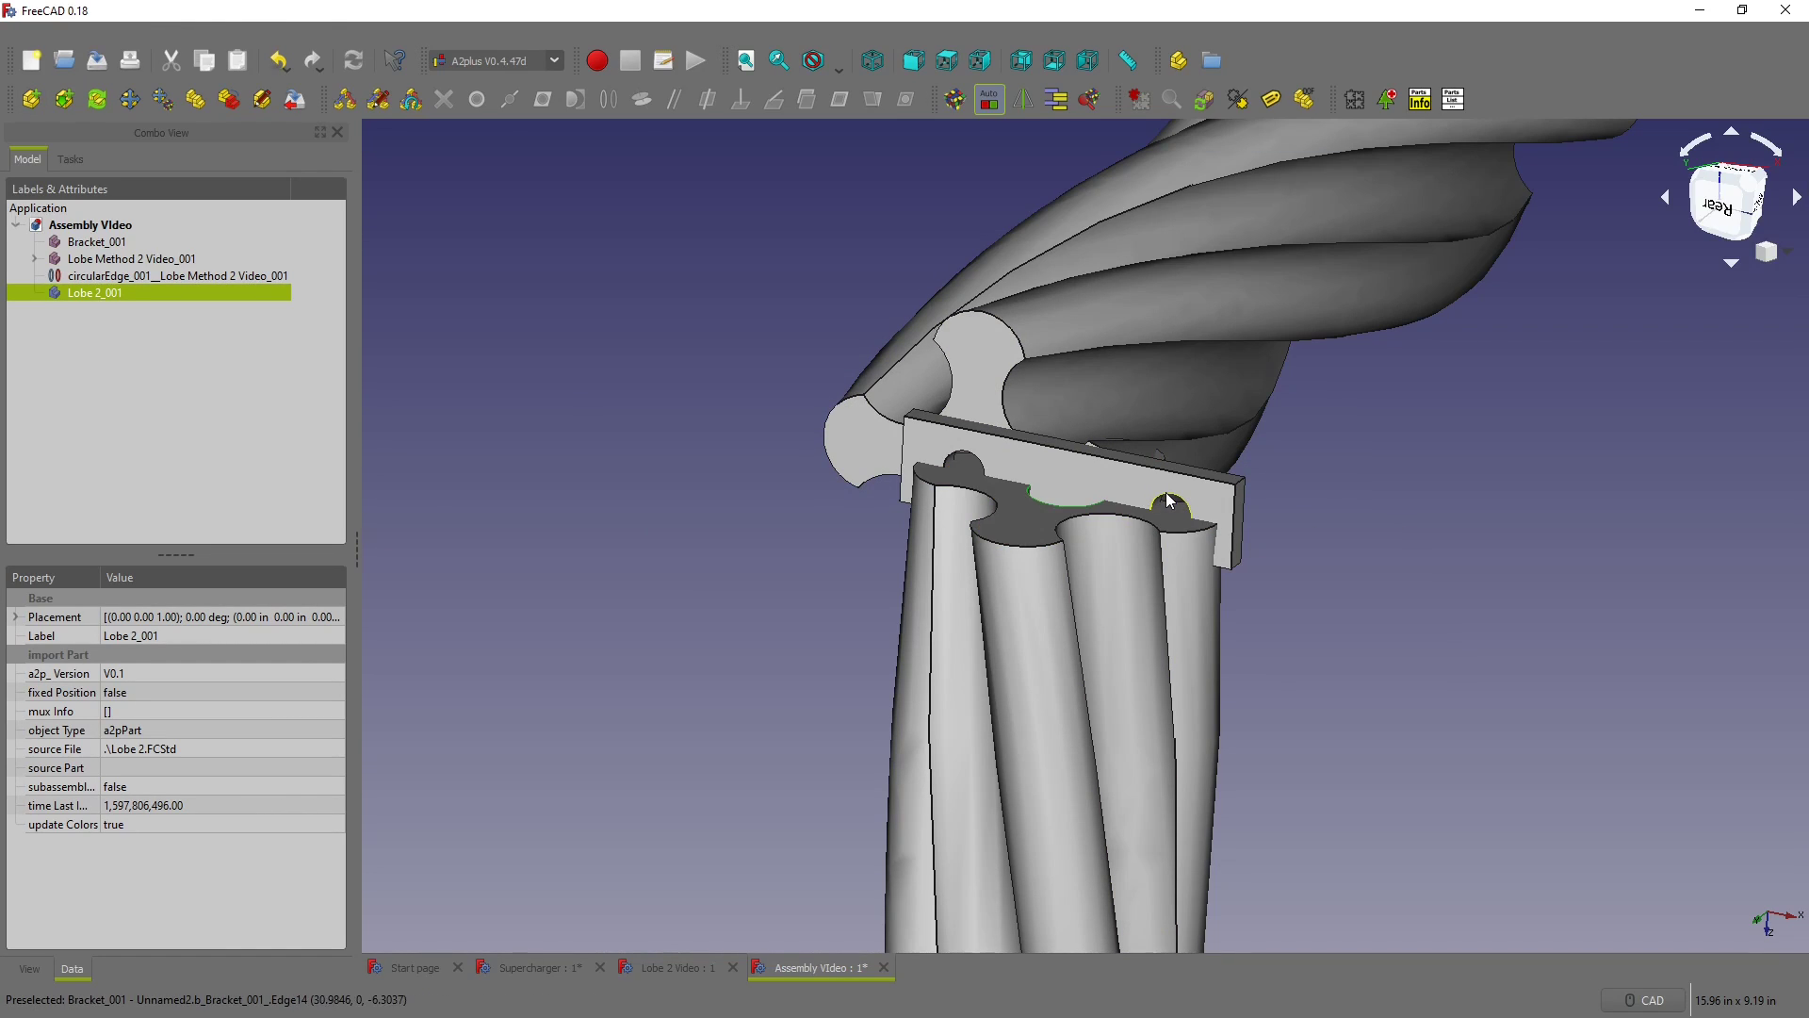
mouse_move(1169, 506)
middle_down()
mouse_move(811, 528)
mouse_move(1166, 484)
middle_up()
ctrl+click(1166, 485)
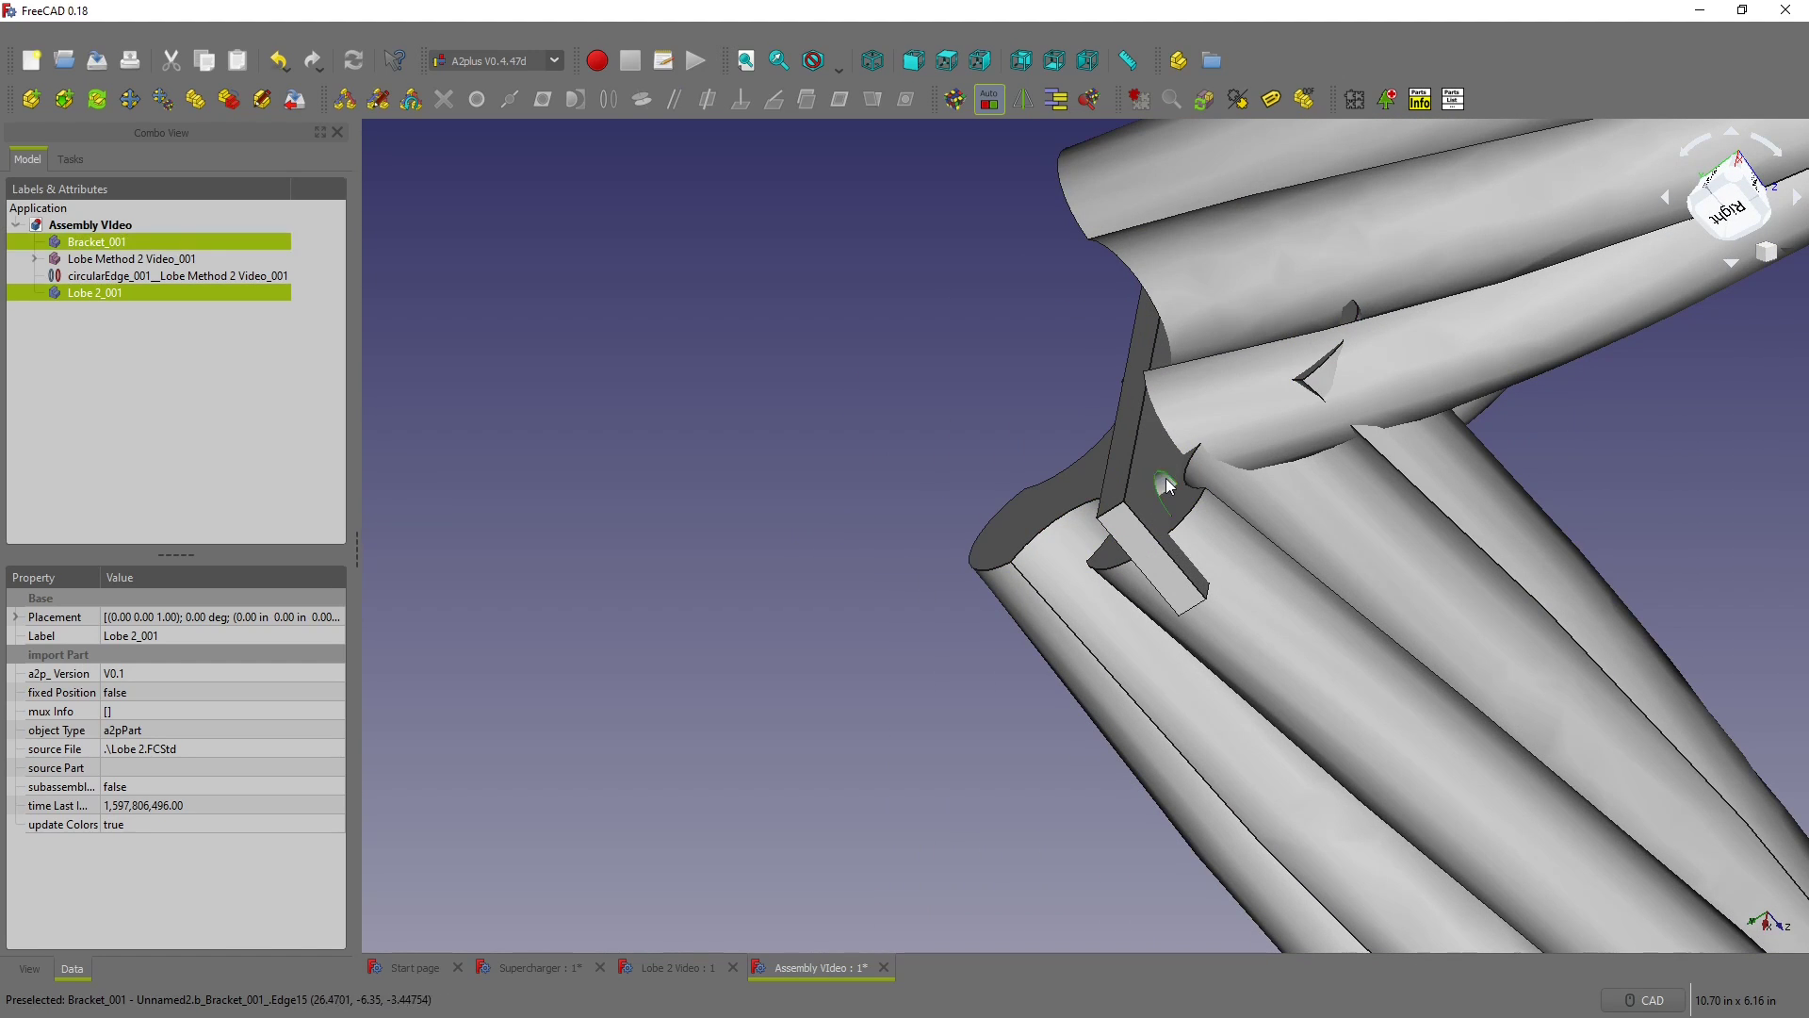
click(609, 100)
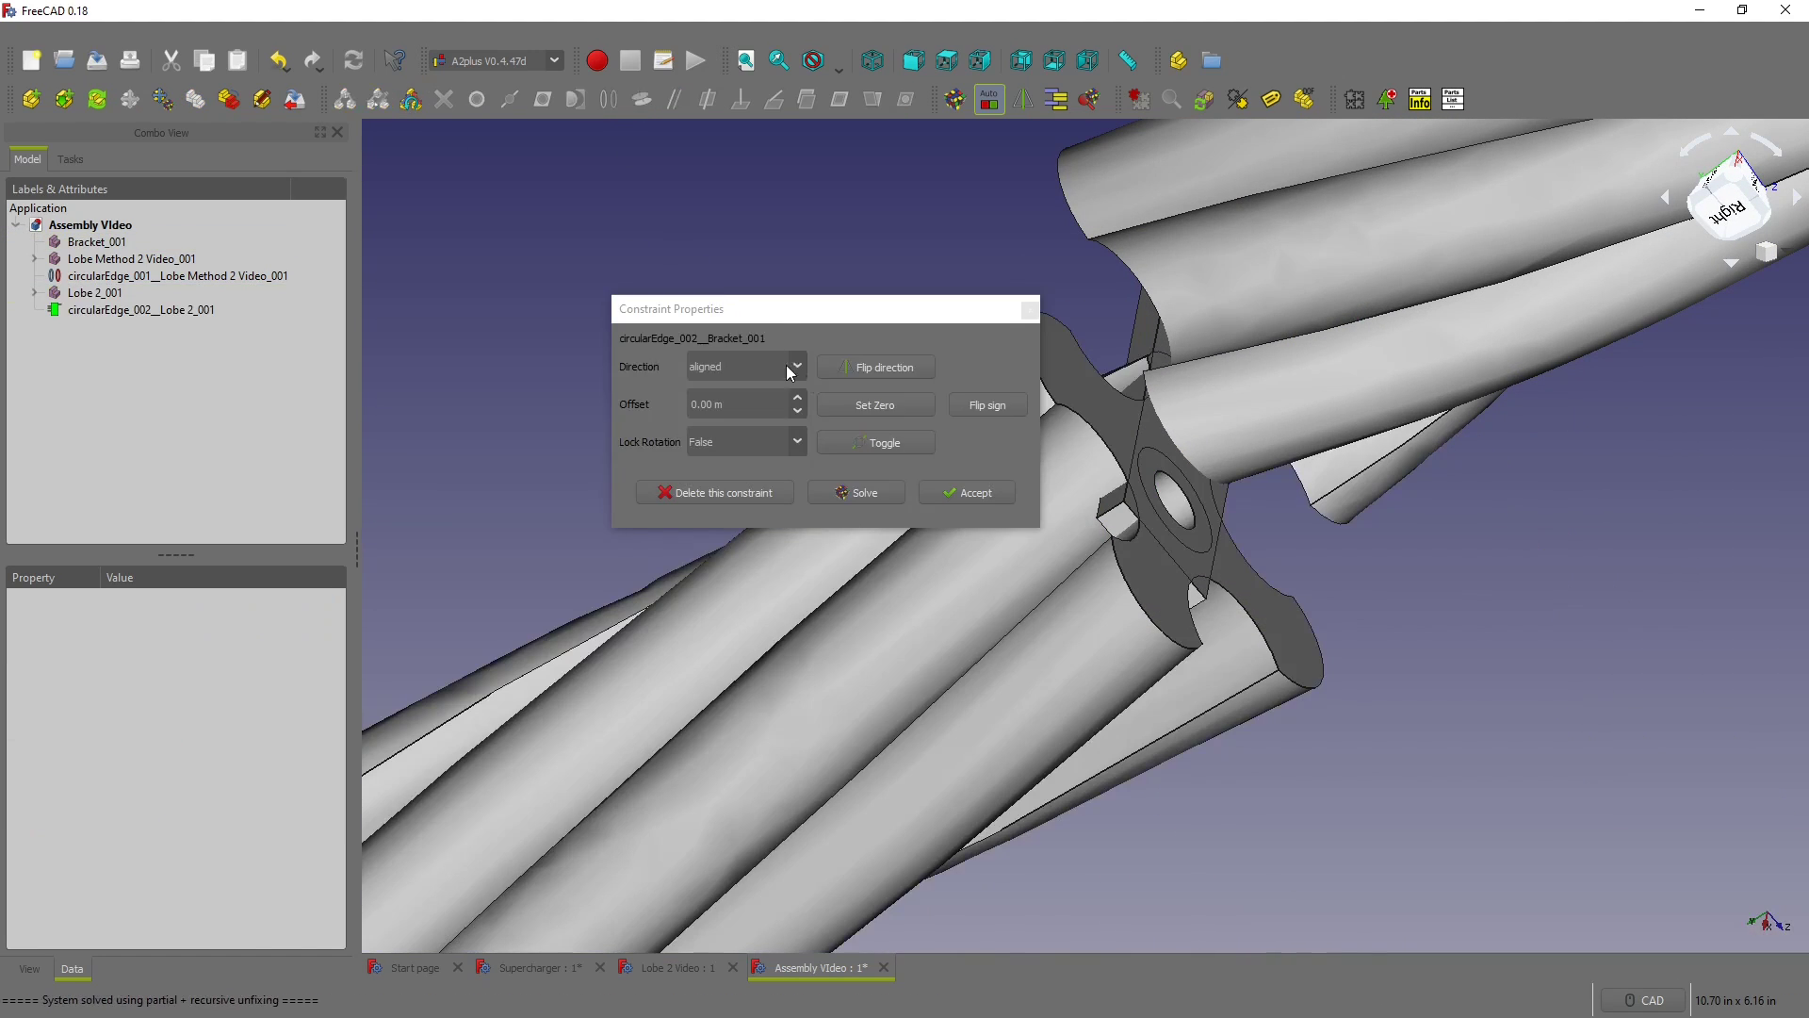
click(869, 376)
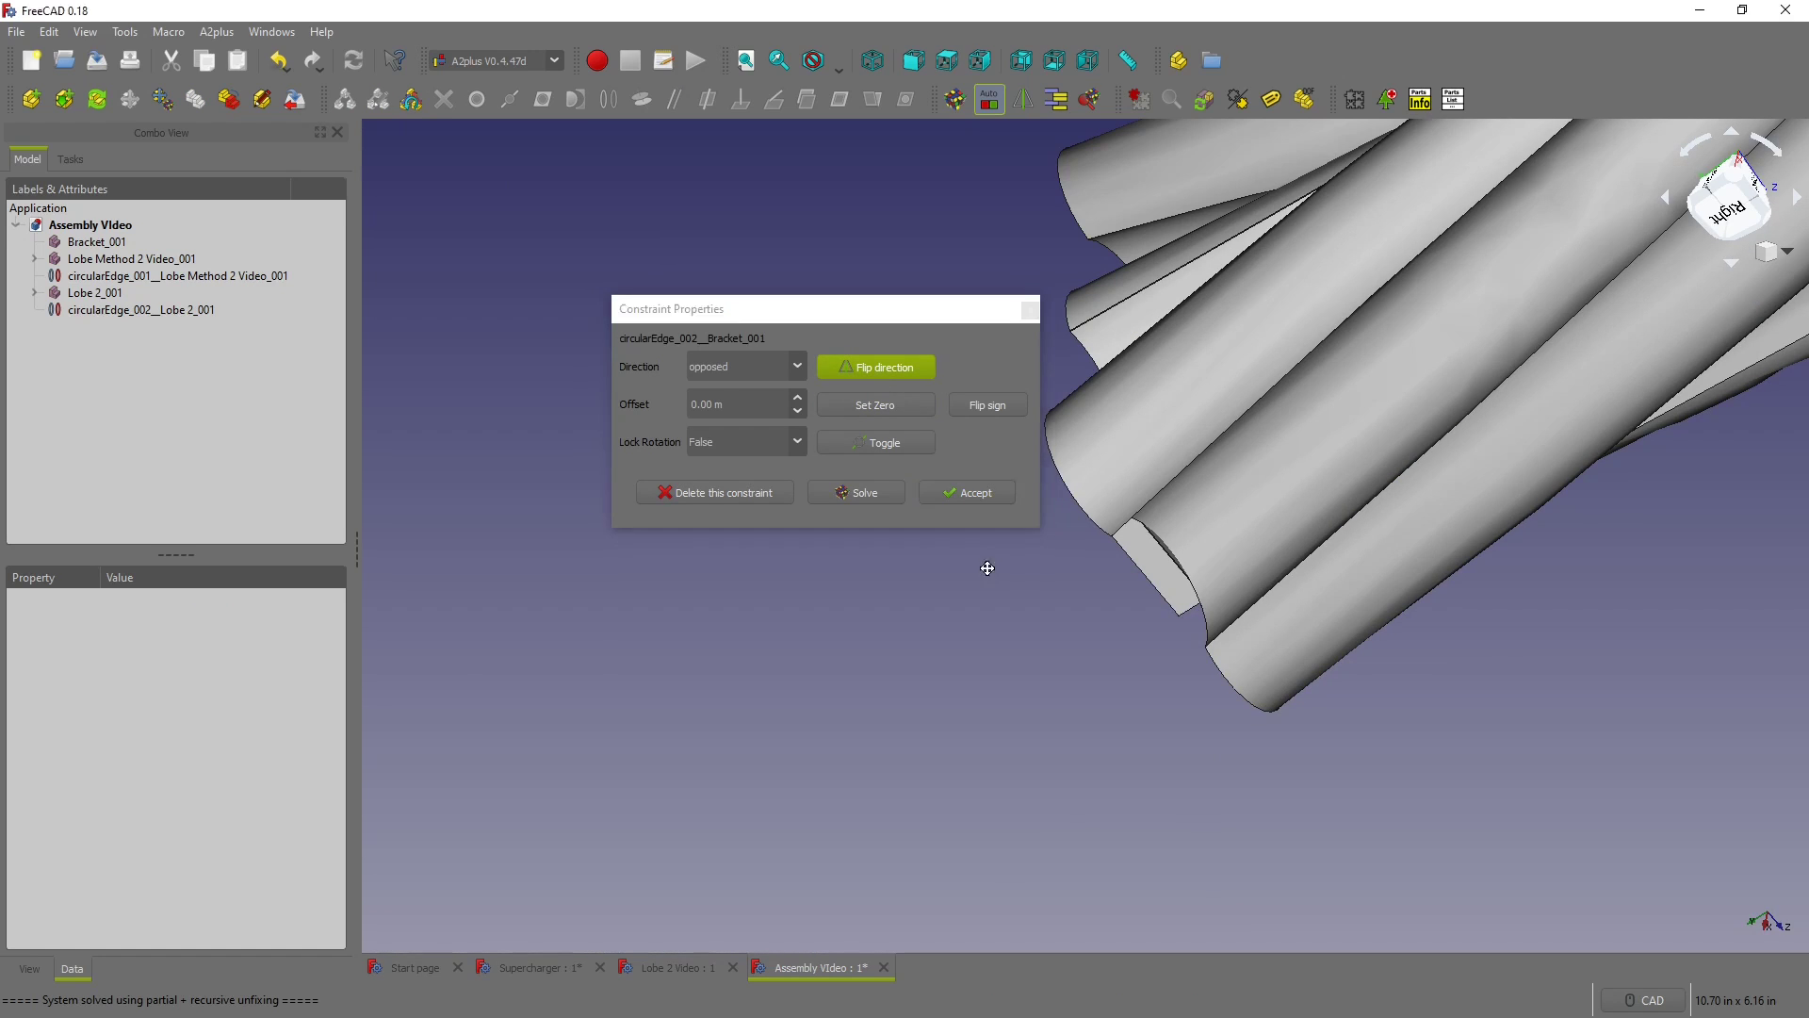
middle_drag(980, 566, 1025, 408)
scroll(1298, 506, down, 5)
Step: Delete the bracket-hole constraint and remove the Lobe 2_001 part
click(731, 497)
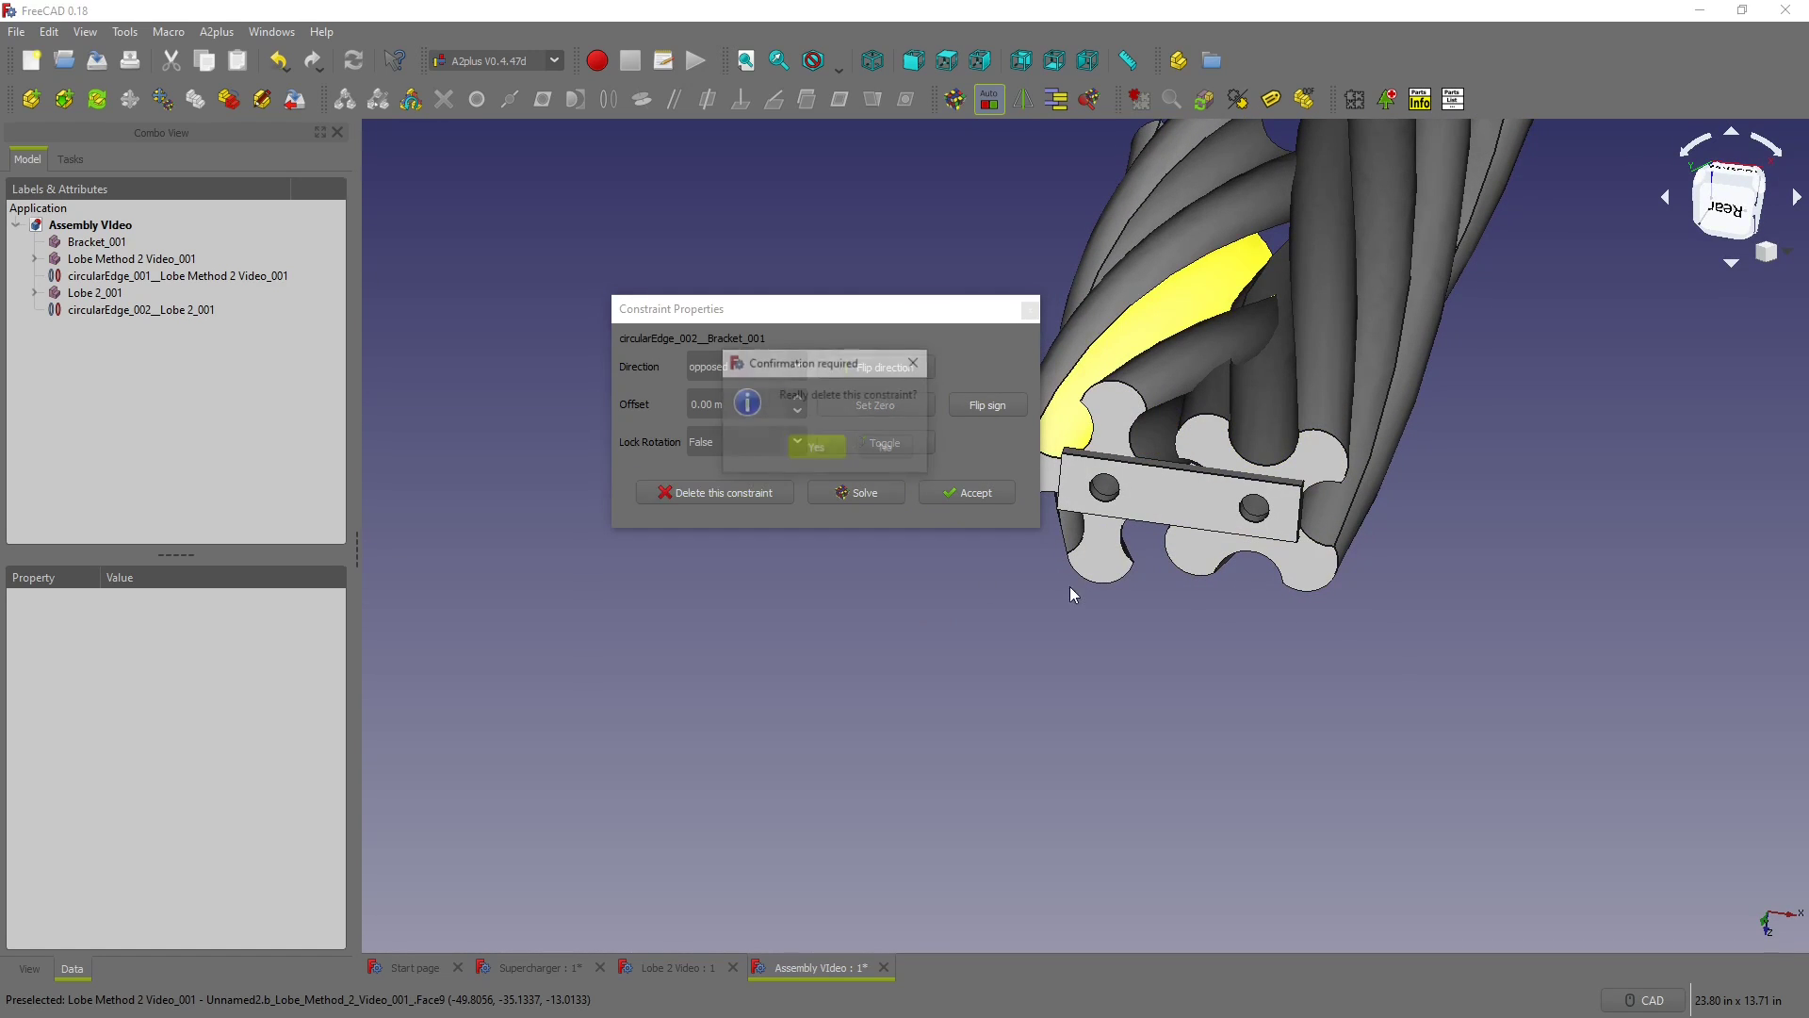
click(818, 447)
click(1304, 386)
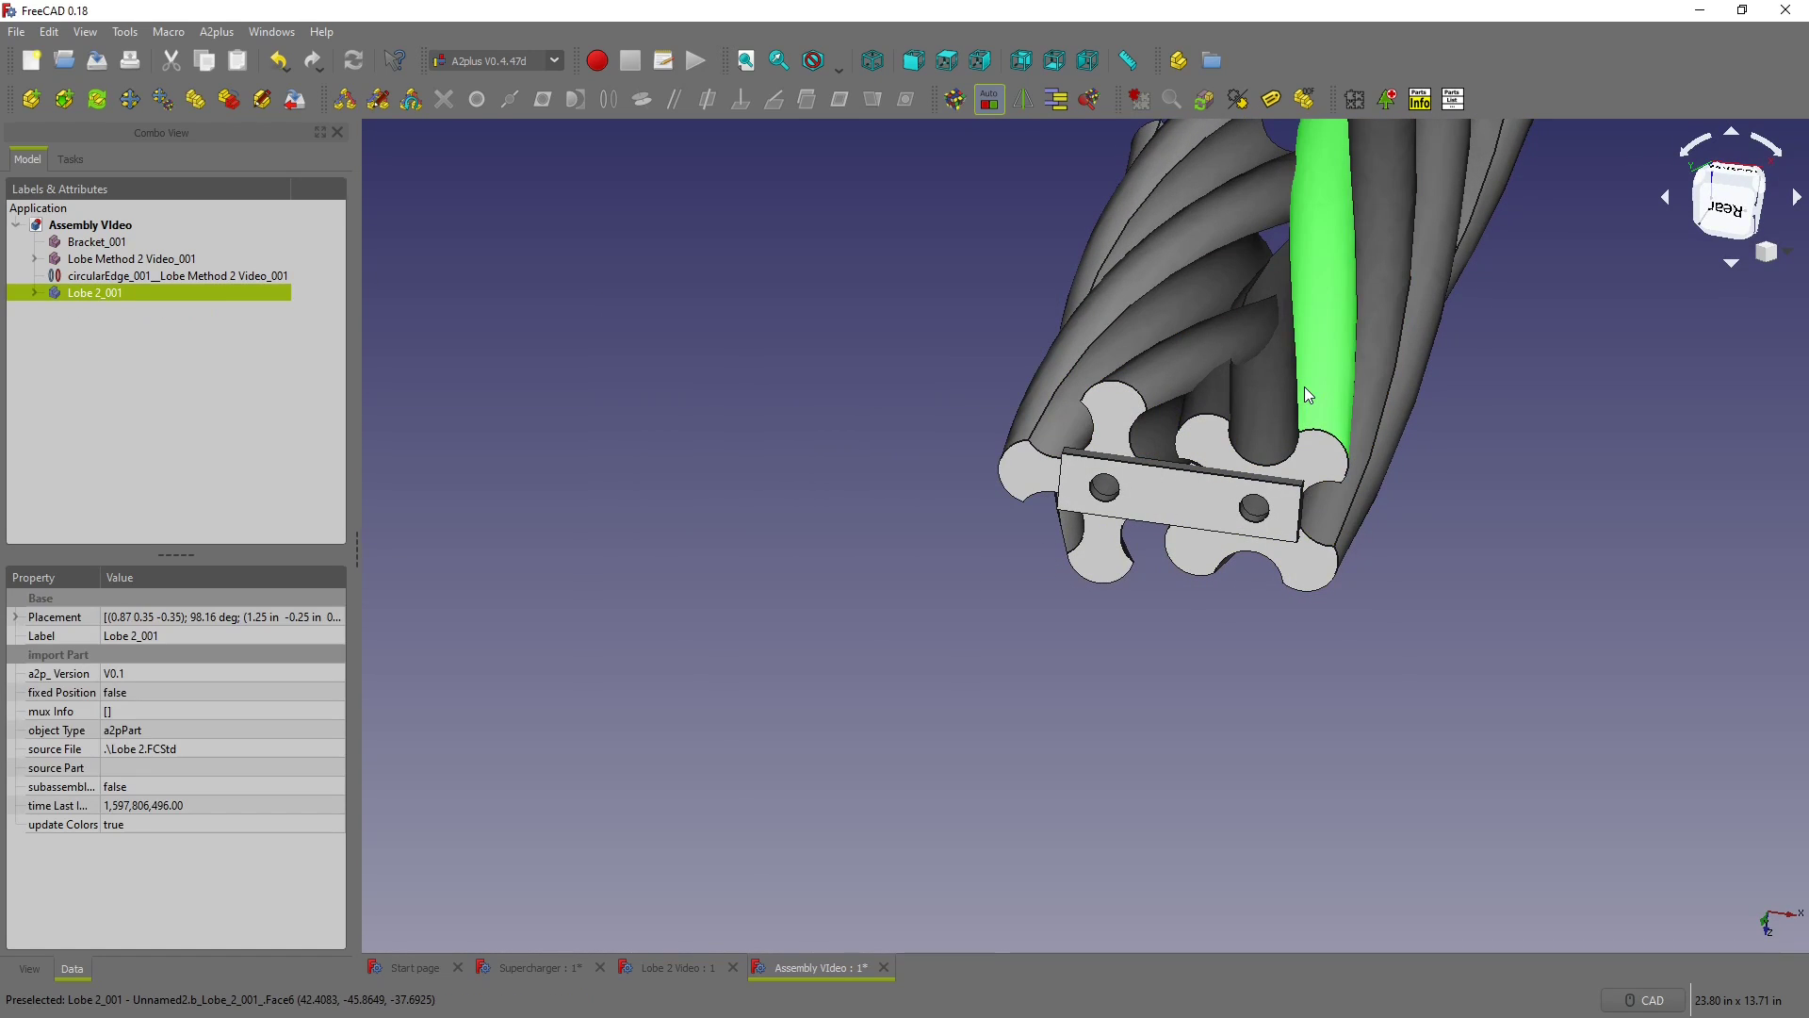
key(Delete)
click(34, 98)
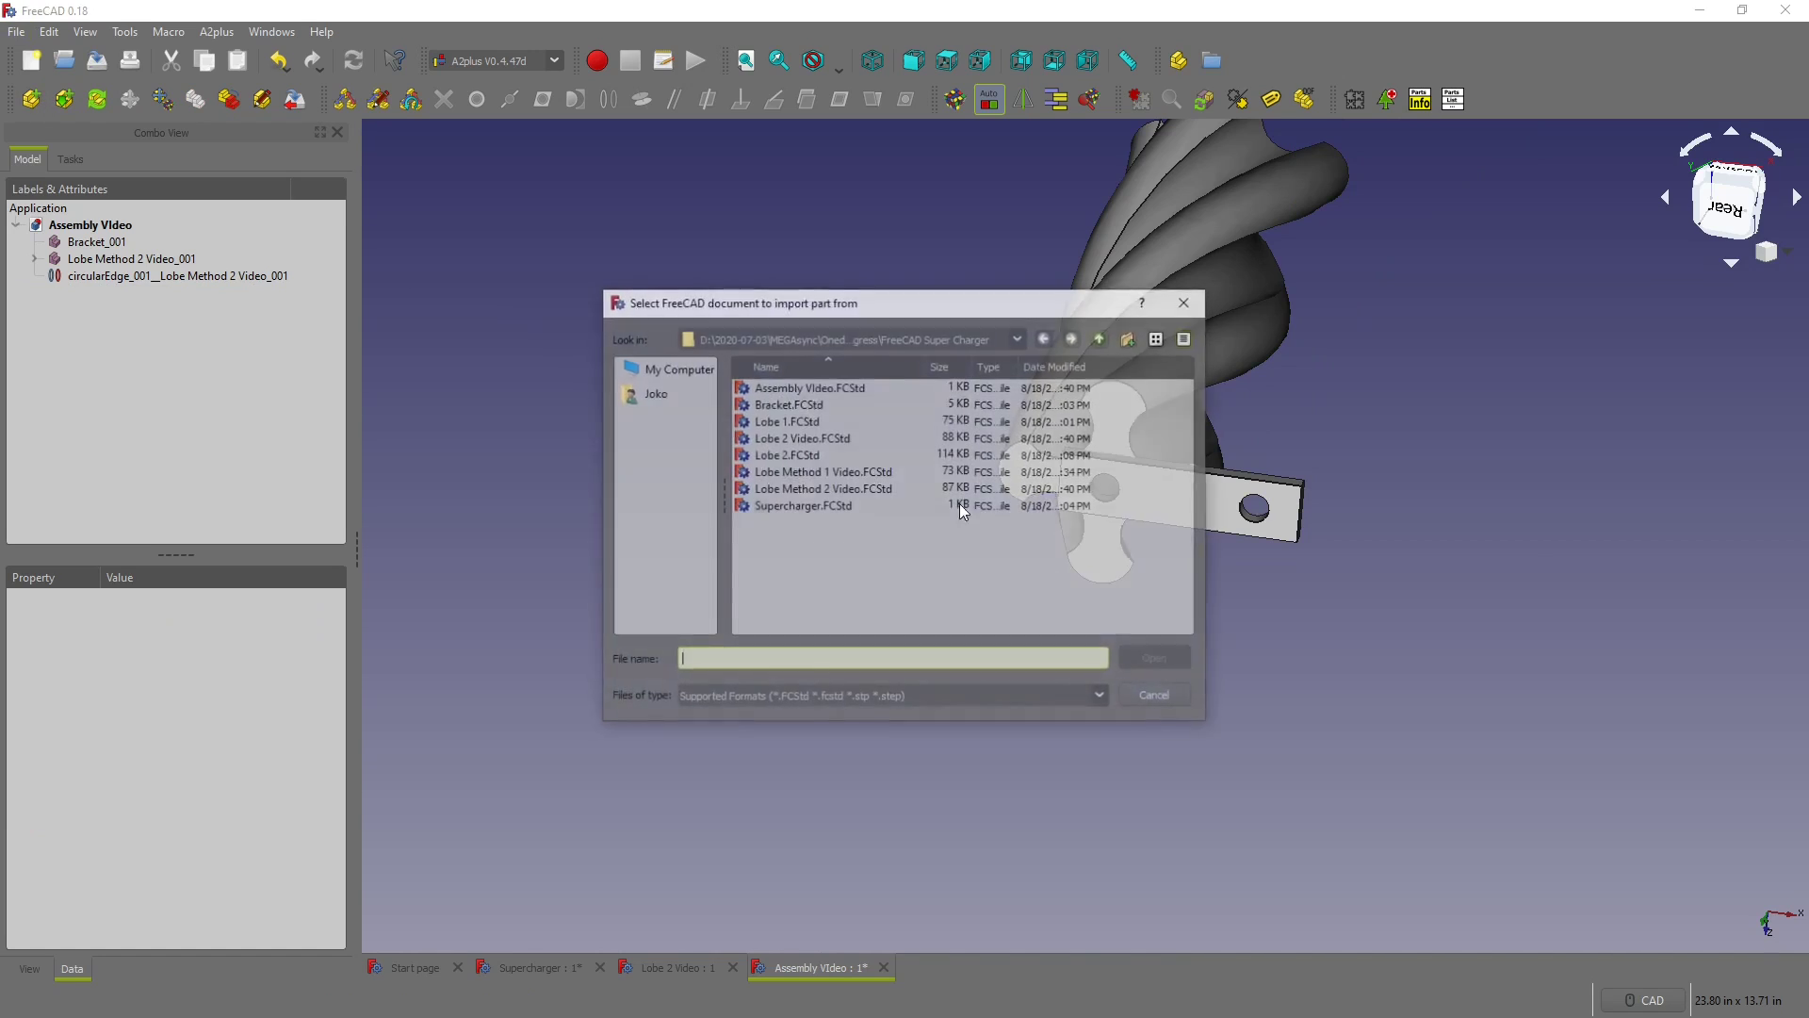
Step: Import Lobe 2 Video.FCStd and place the new lobe in the assembly
double_click(839, 437)
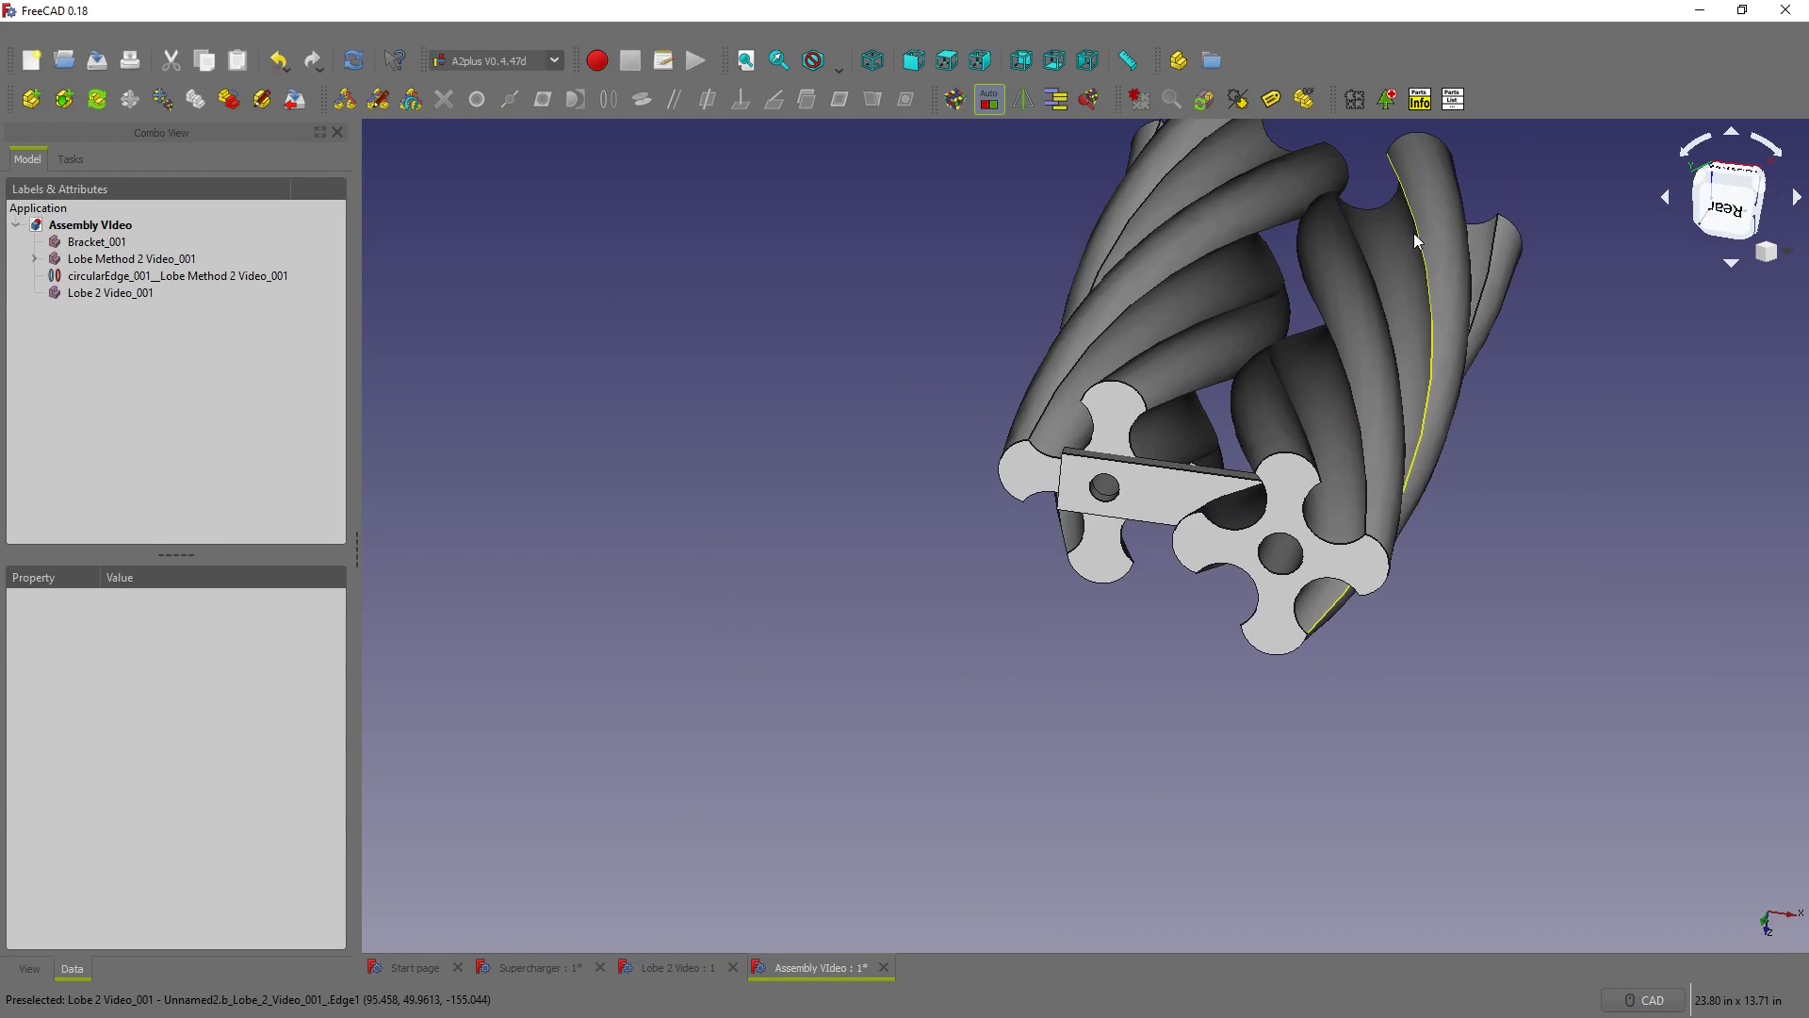
click(1385, 547)
scroll(1277, 545, down, 3)
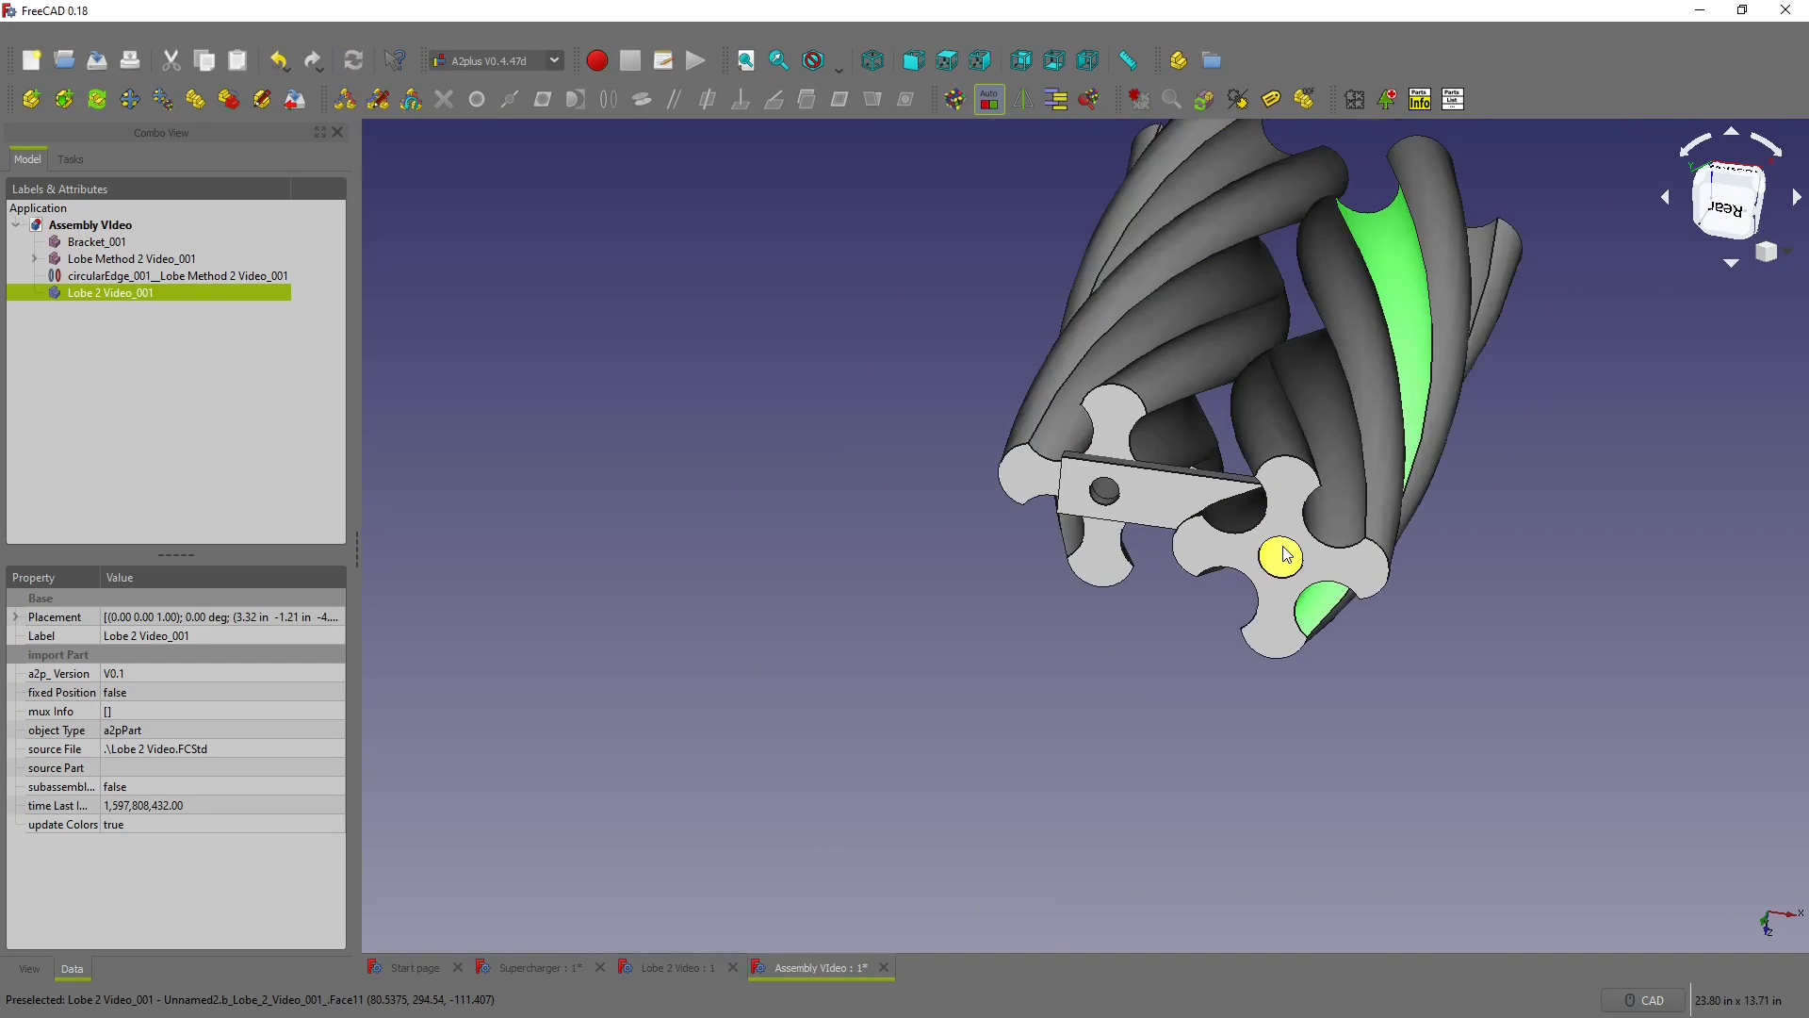
scroll(1278, 551, up, 6)
click(1255, 525)
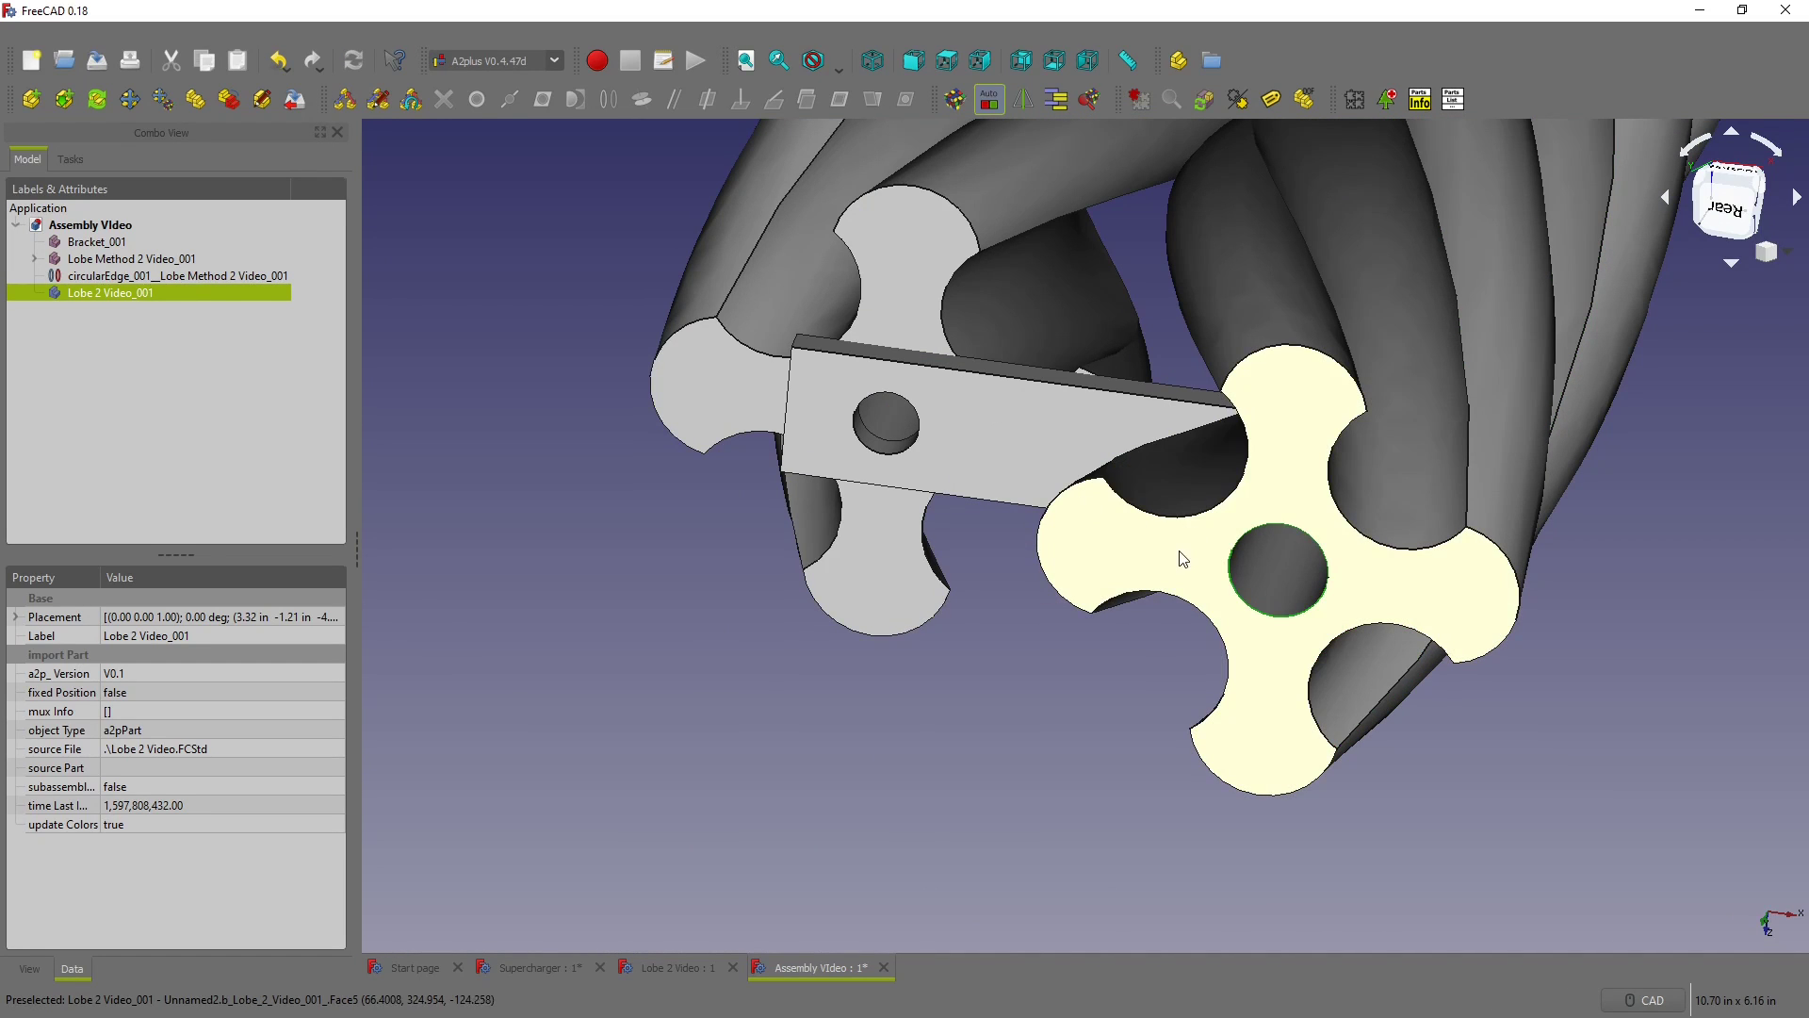
mouse_move(1179, 557)
middle_down()
mouse_move(1227, 486)
mouse_move(1215, 533)
mouse_move(1263, 528)
mouse_move(1230, 558)
mouse_move(1206, 547)
middle_up()
scroll(1304, 549, down, 4)
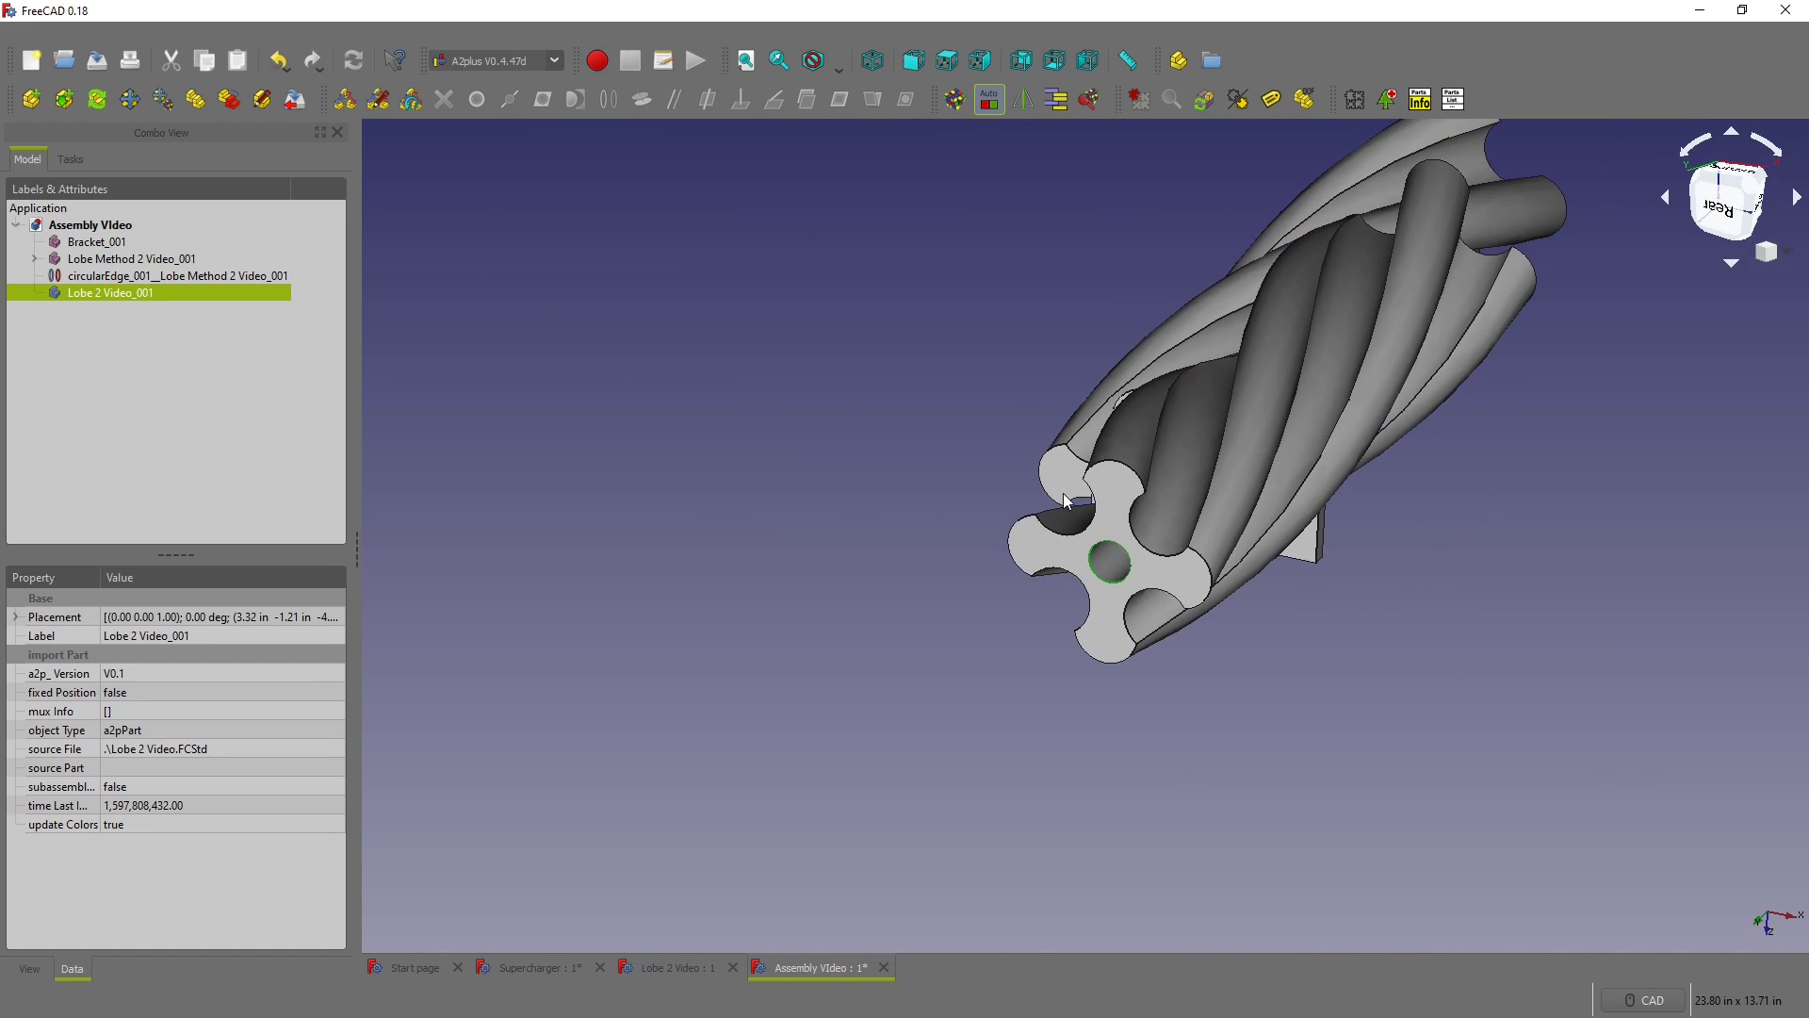
Step: Make the new lobe's bore coaxial with the bracket's right hole via circularEdge_002
click(906, 374)
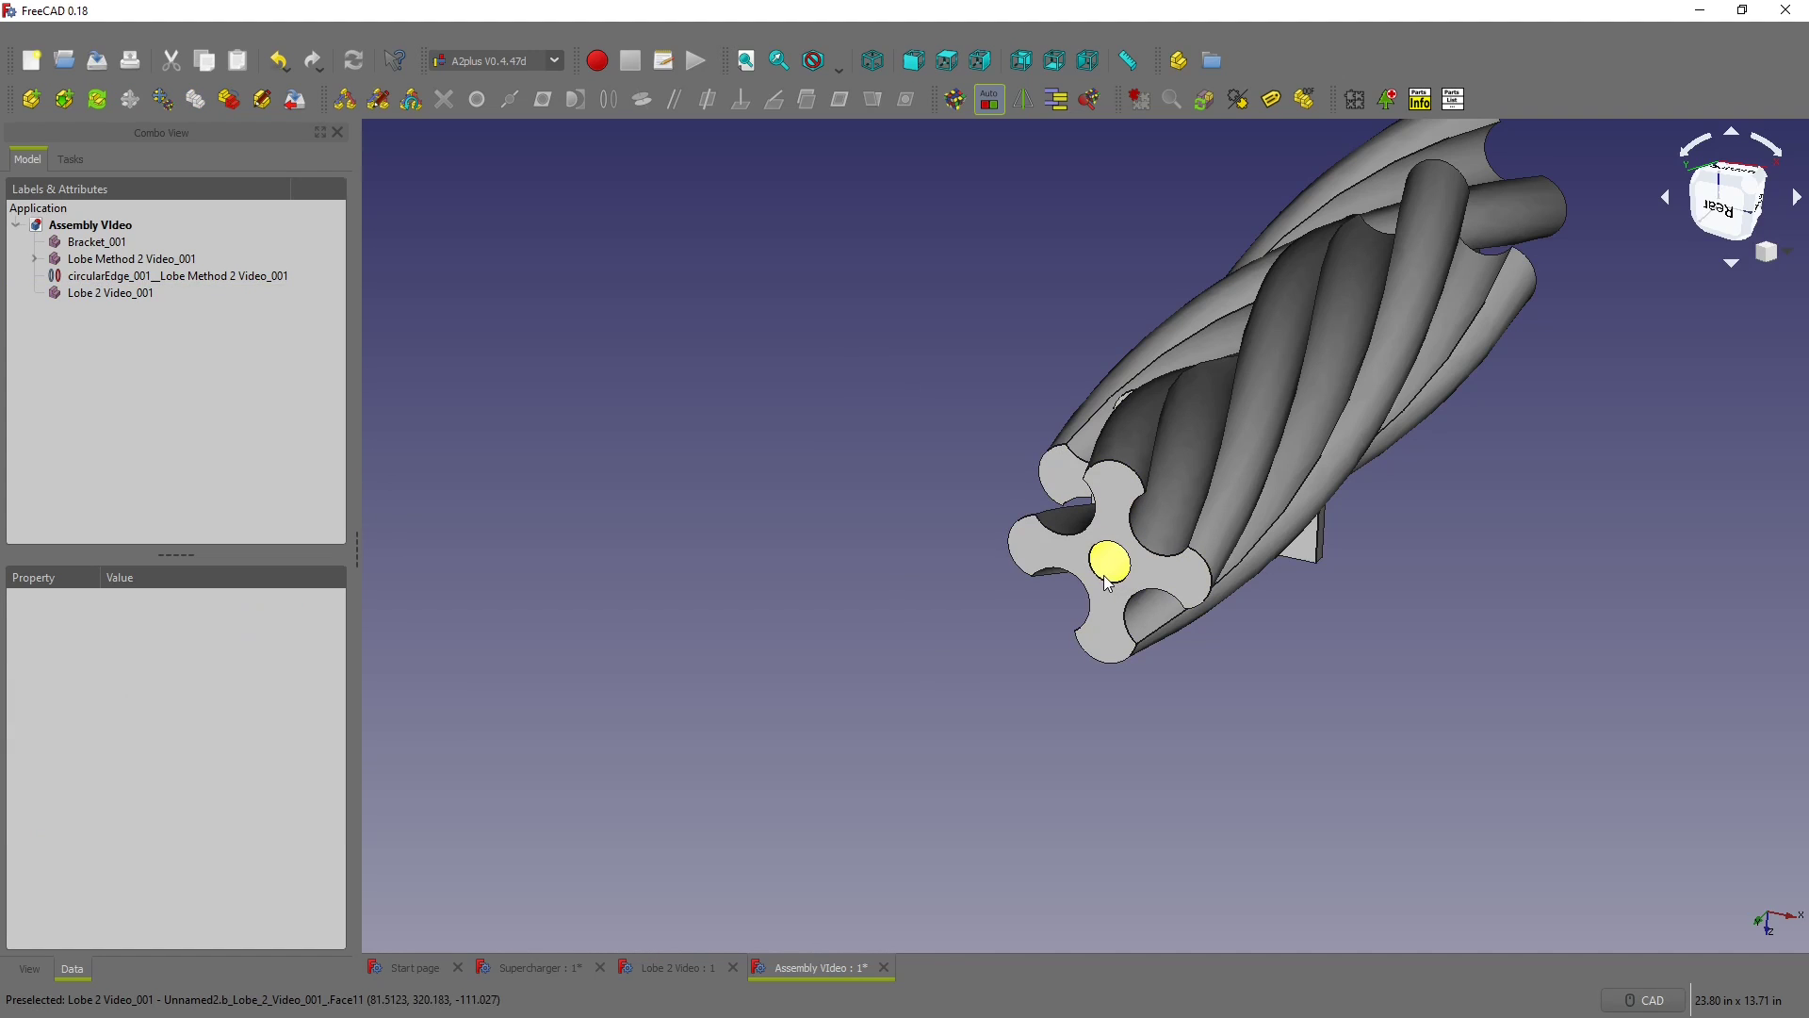
click(1105, 585)
scroll(1235, 603, up, 6)
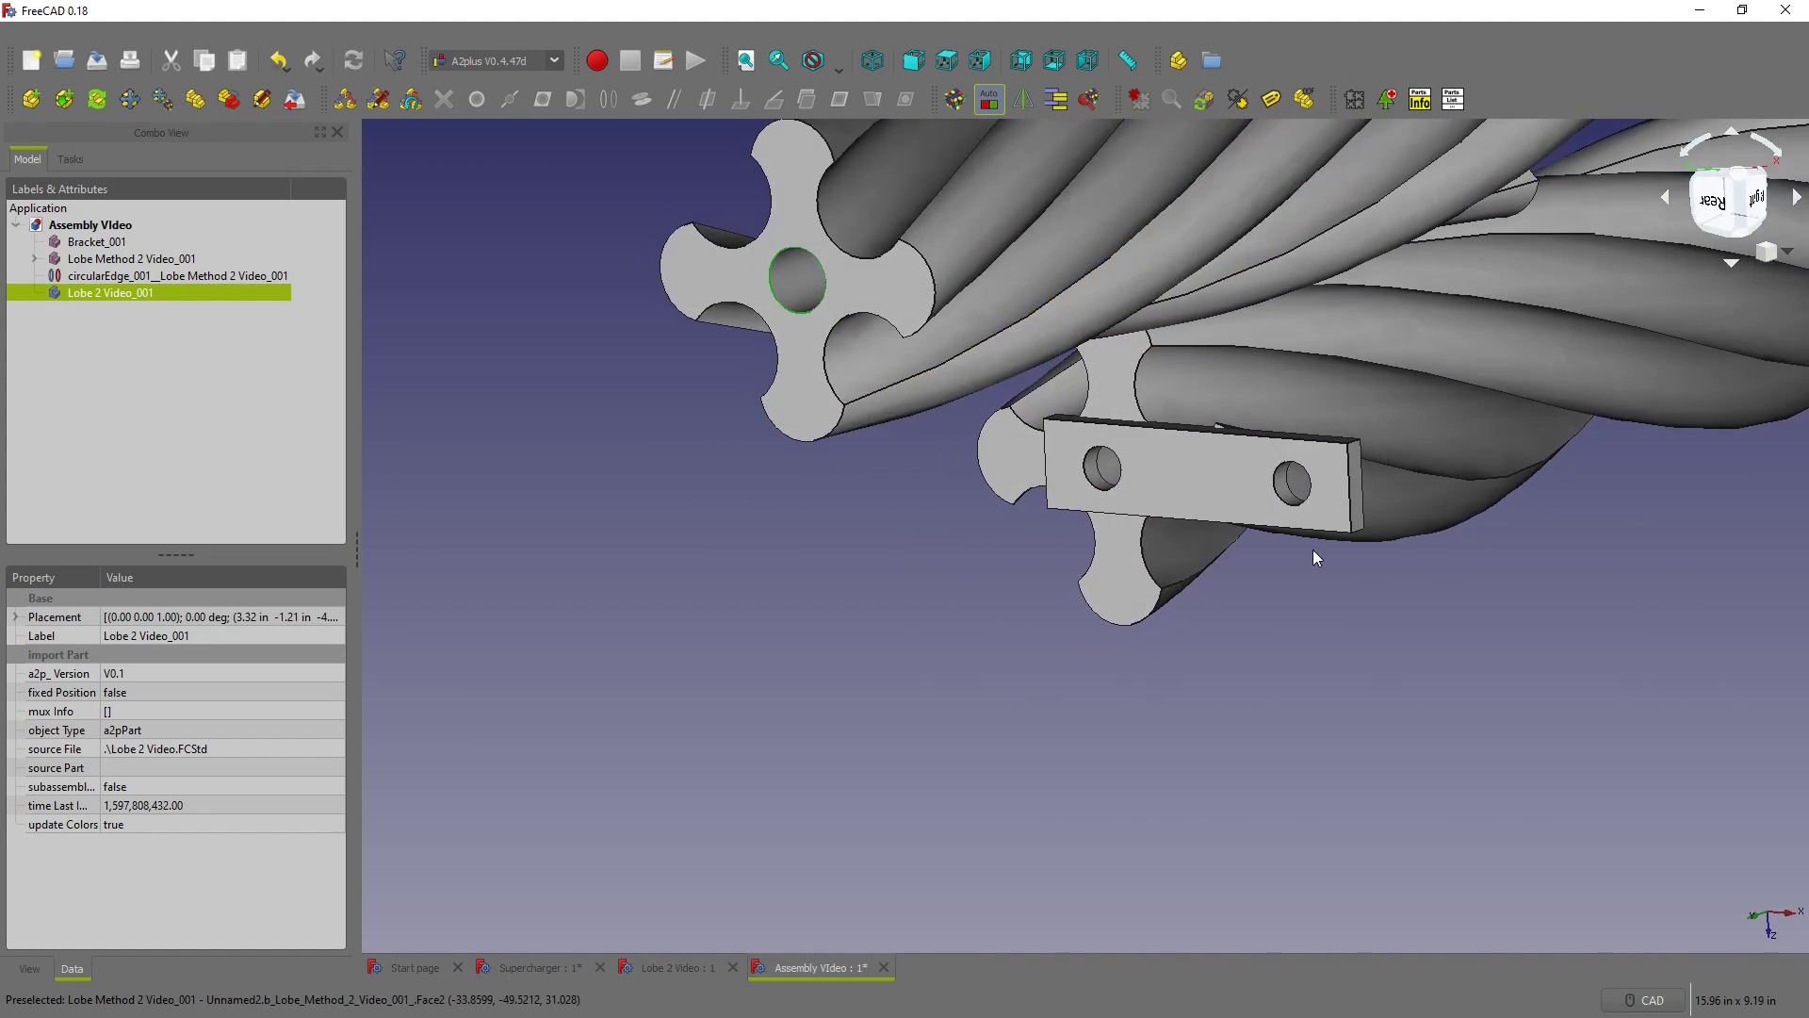
click(1272, 436)
scroll(1281, 444, down, 4)
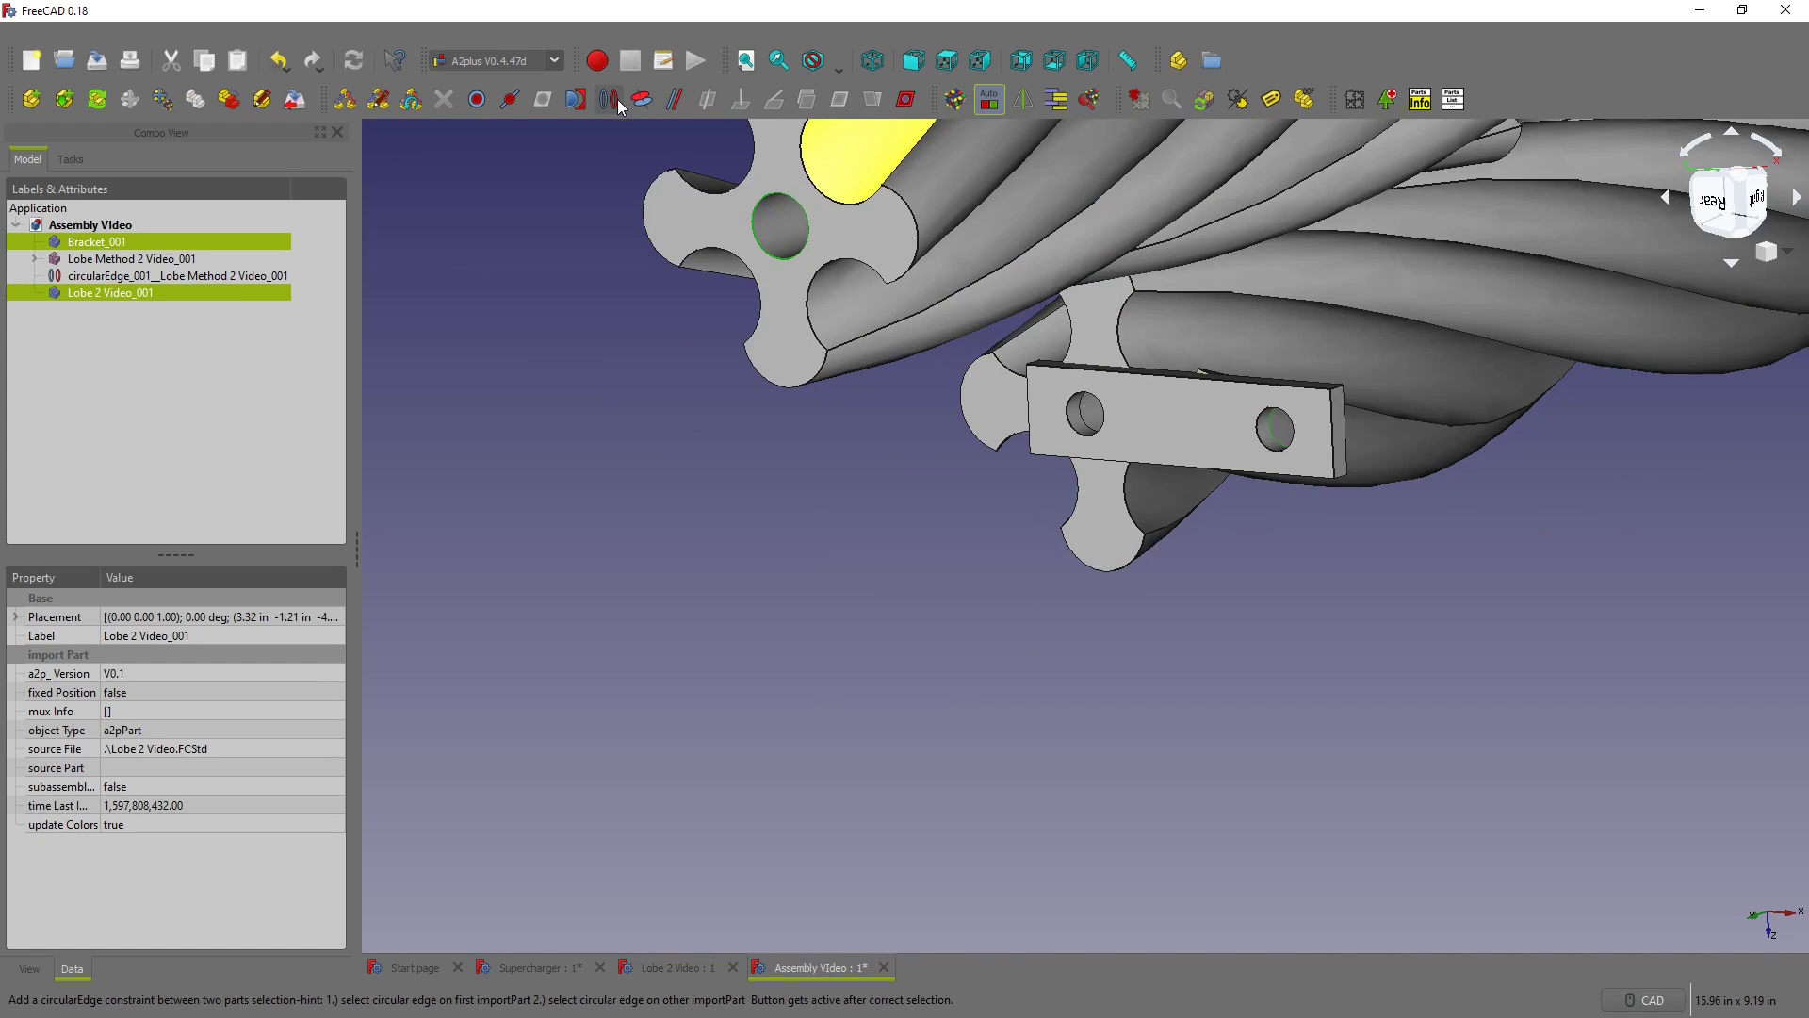
click(632, 102)
click(972, 496)
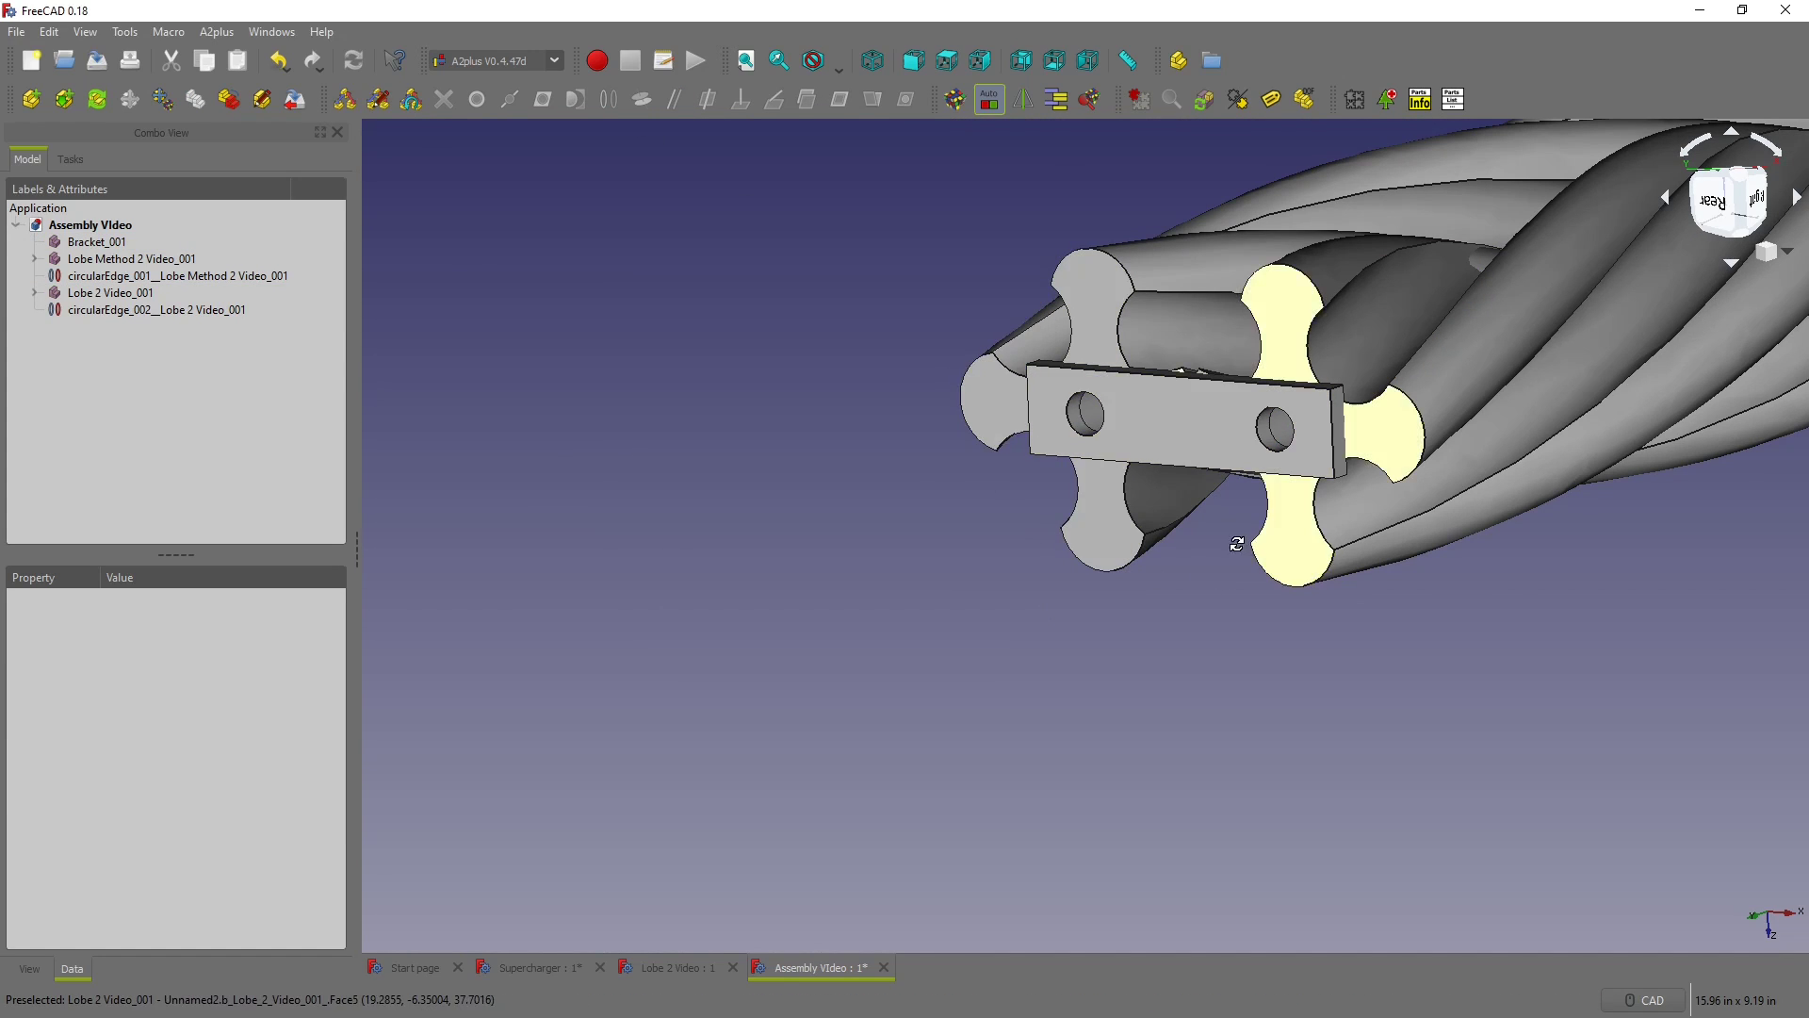
middle_drag(1231, 534, 1001, 573)
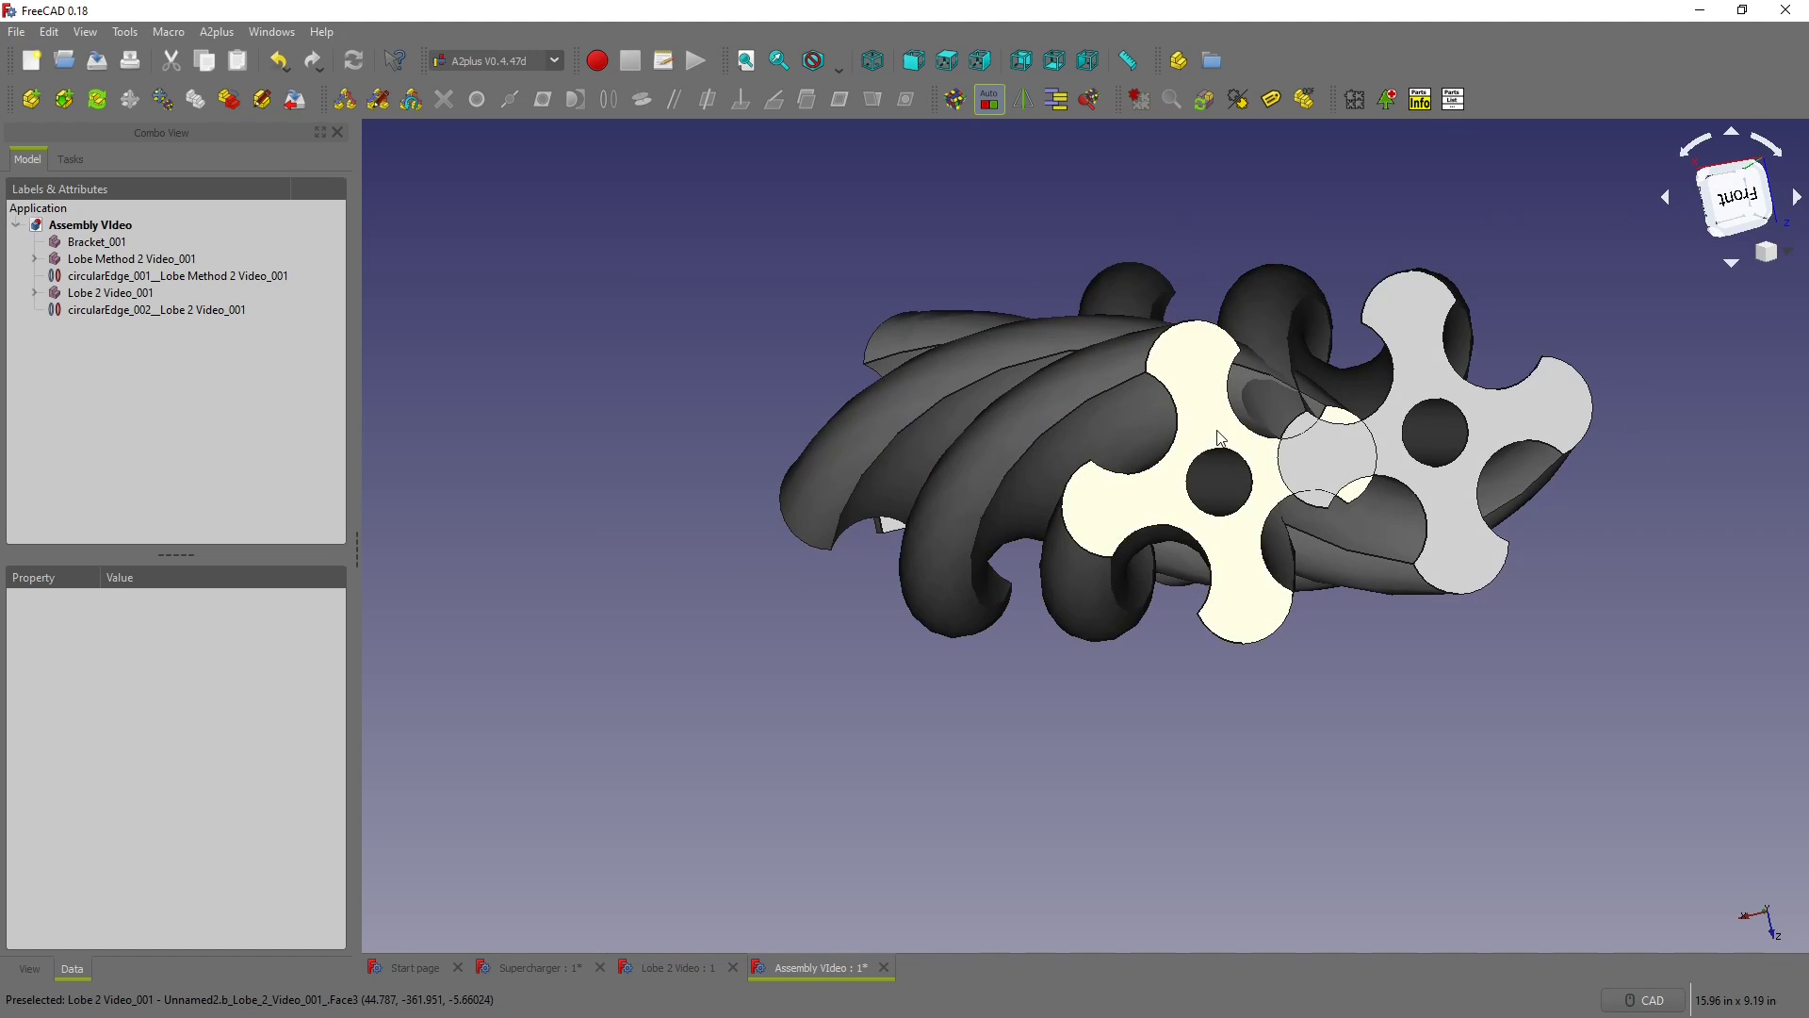
Step: Orbit to a side view of the lobes and save the assembly
middle_drag(1140, 484, 1658, 453)
right_click(1063, 479)
scroll(1654, 445, up, 4)
right_click(1630, 443)
click(786, 262)
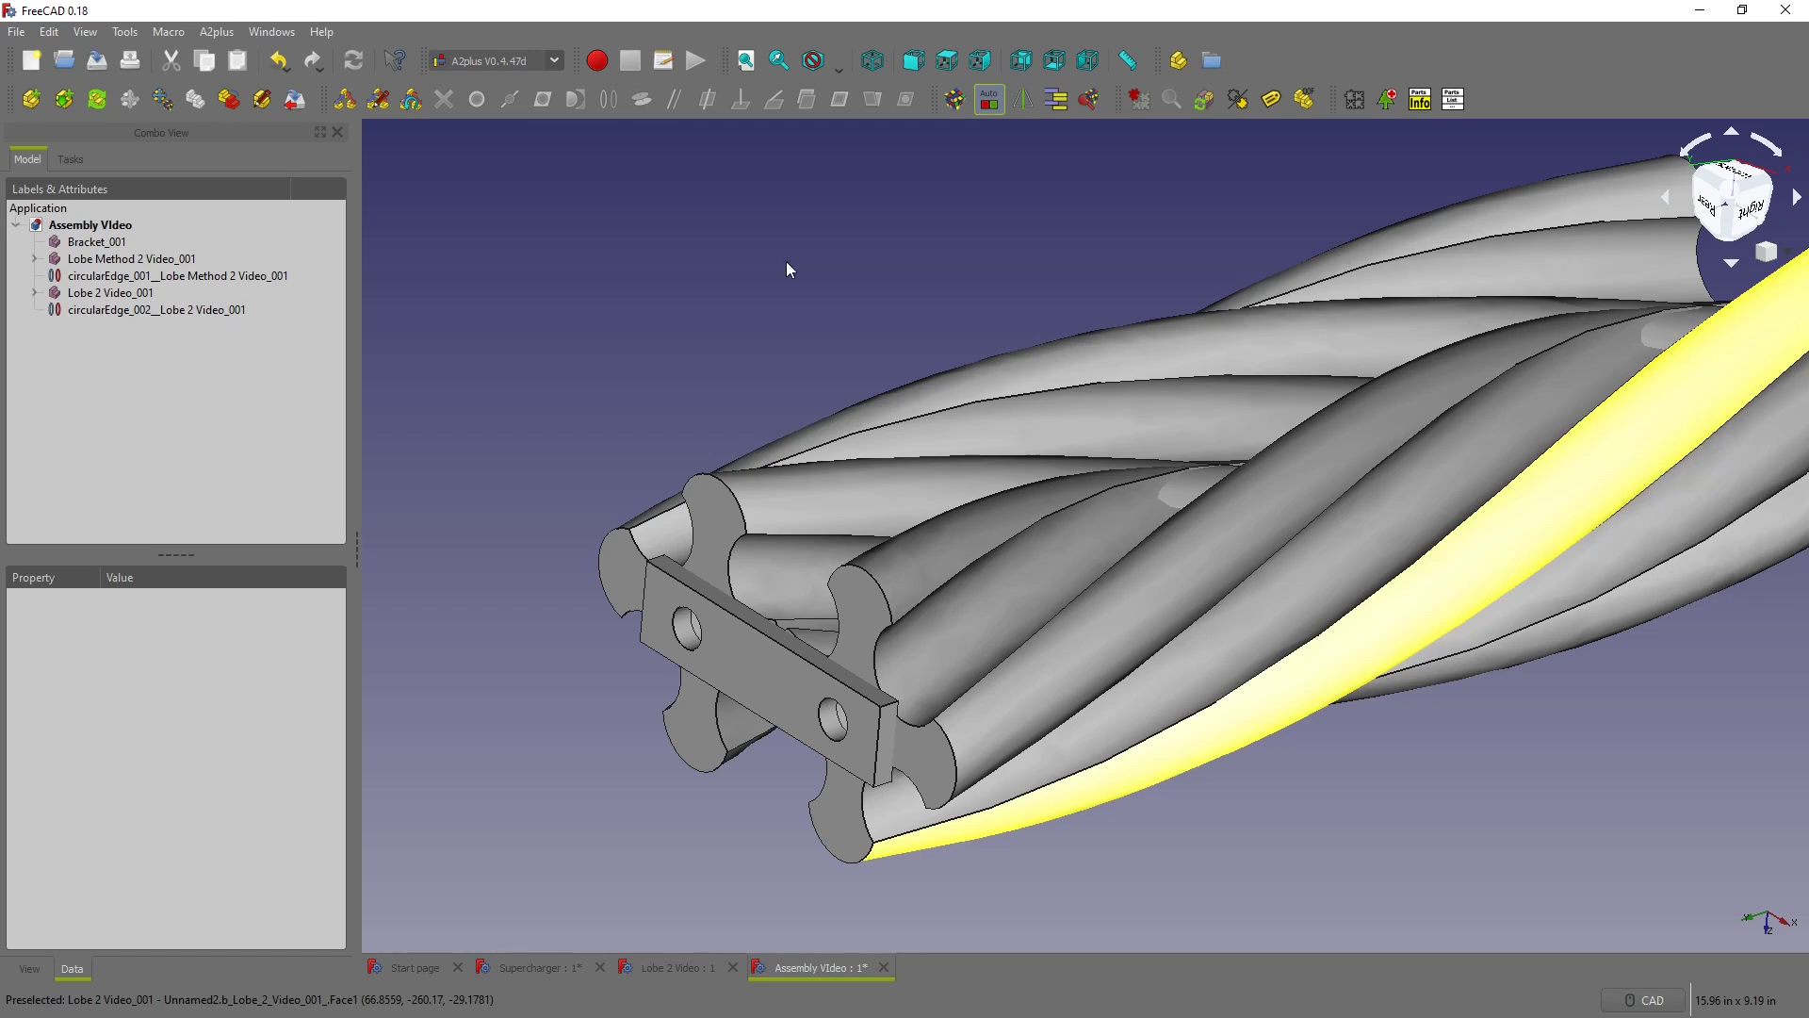
click(874, 460)
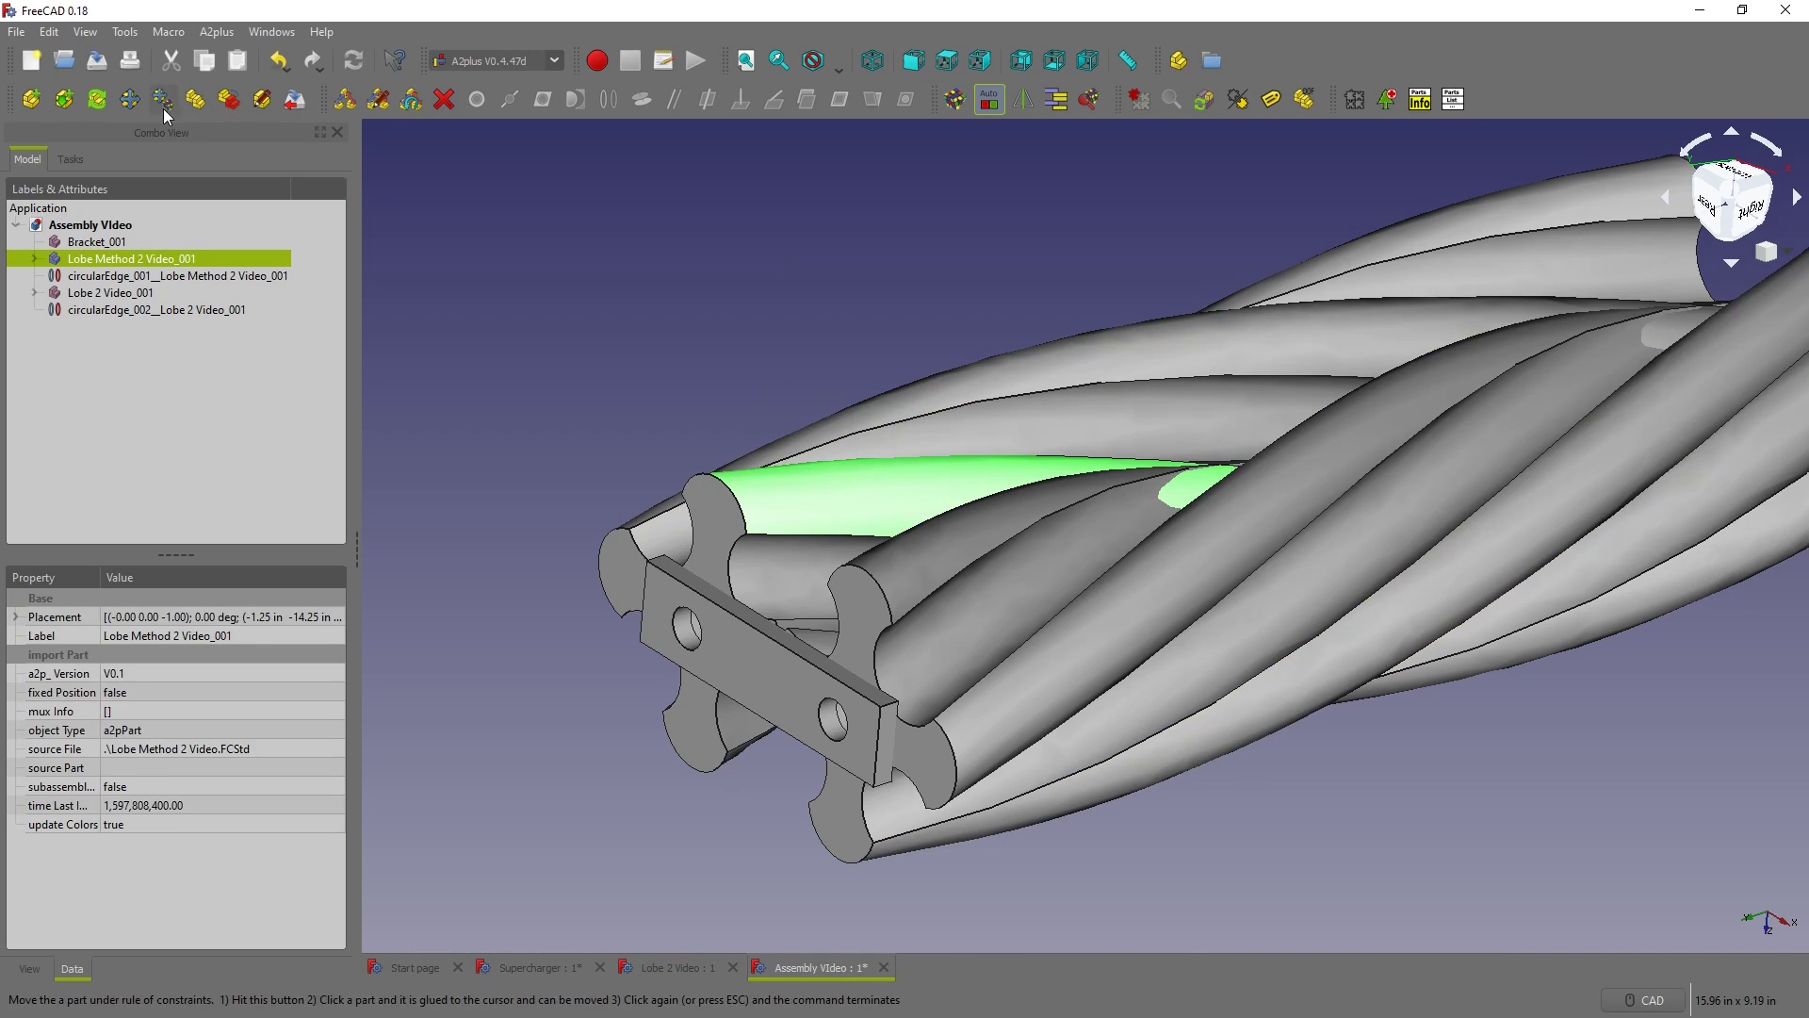
click(538, 302)
Step: Open the lobe's source document, Lobe Method 2 Video, in its own tab
click(96, 60)
right_click(784, 484)
click(792, 491)
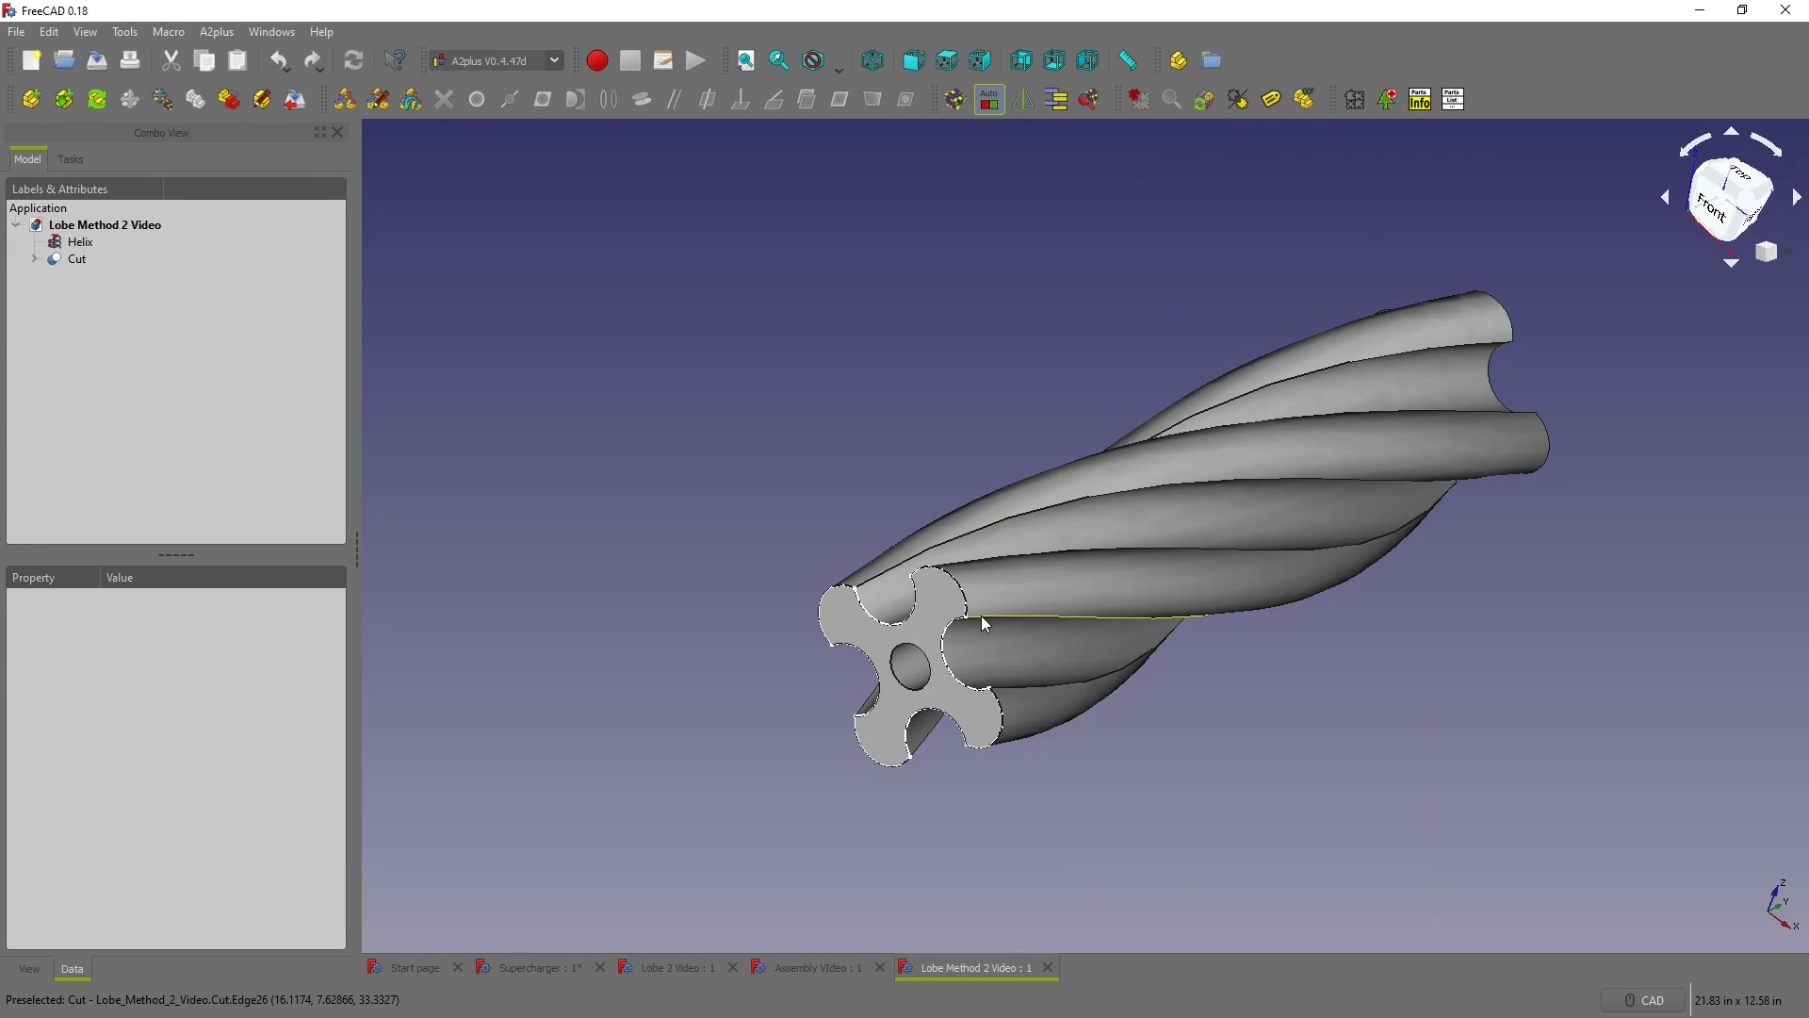
Step: Fillet a selected lobe edge of the Cut body using the Part workbench Fillet tool
click(982, 617)
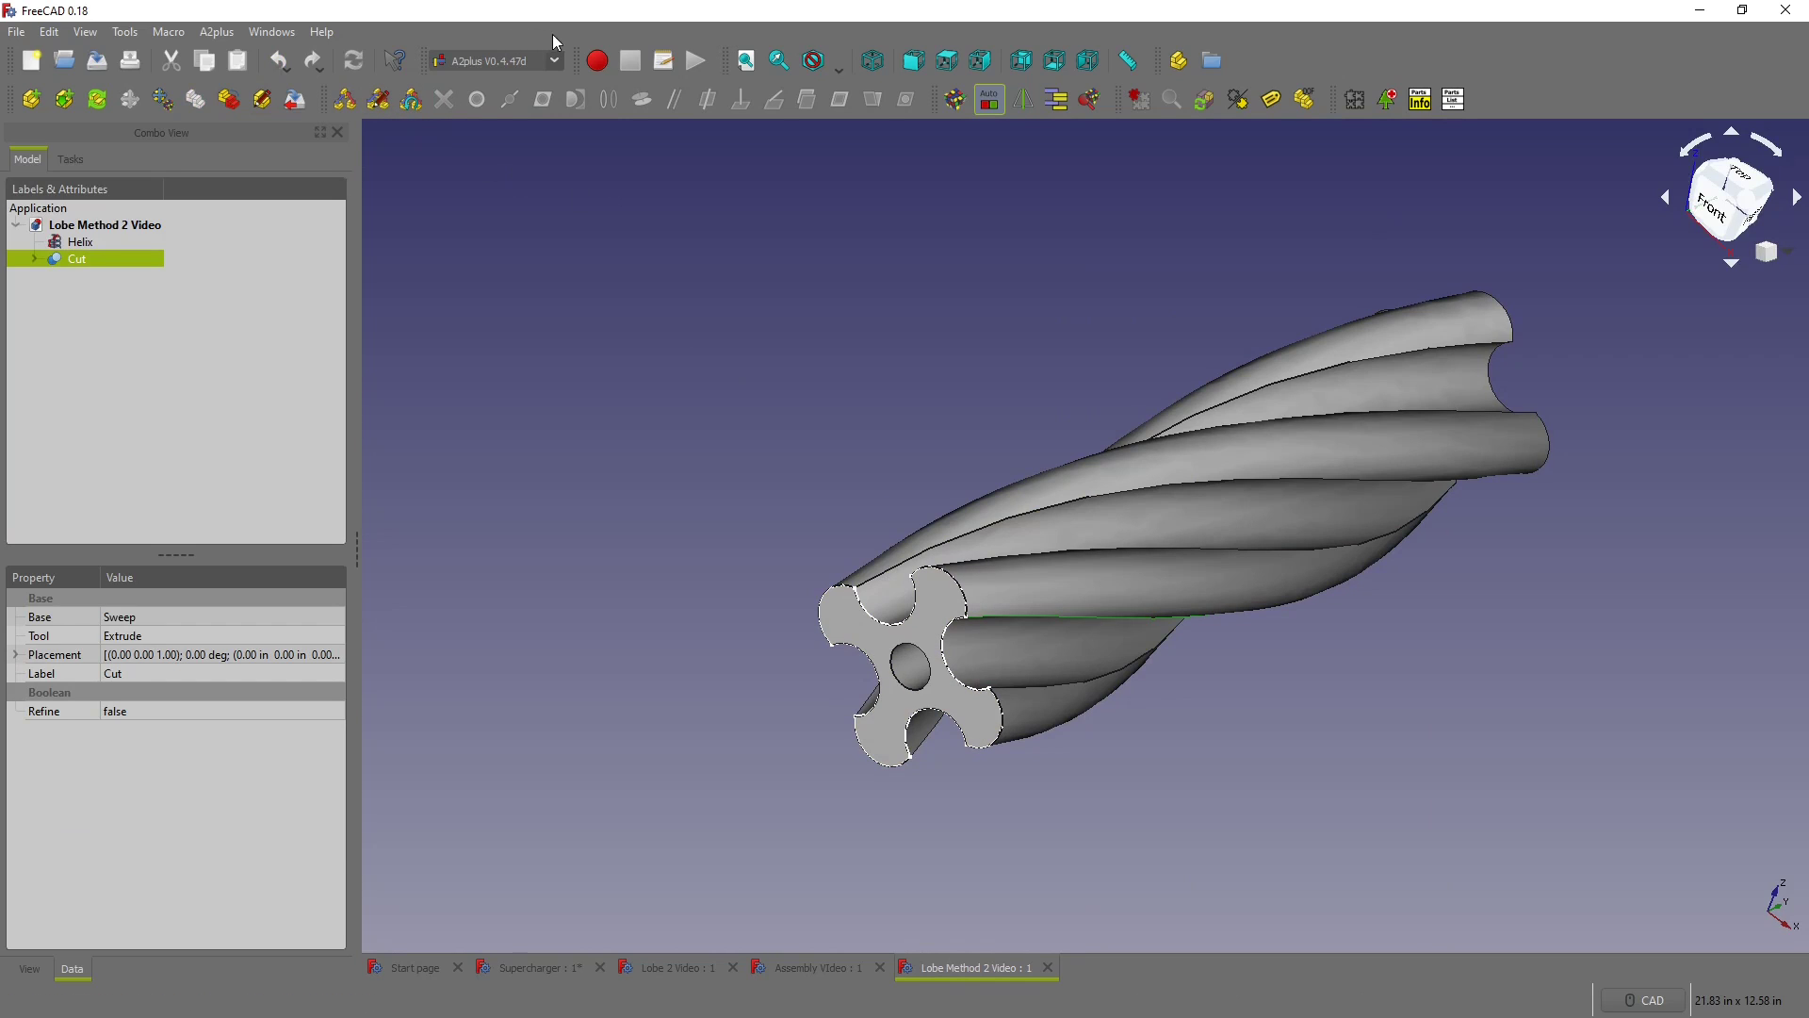
click(556, 60)
click(515, 284)
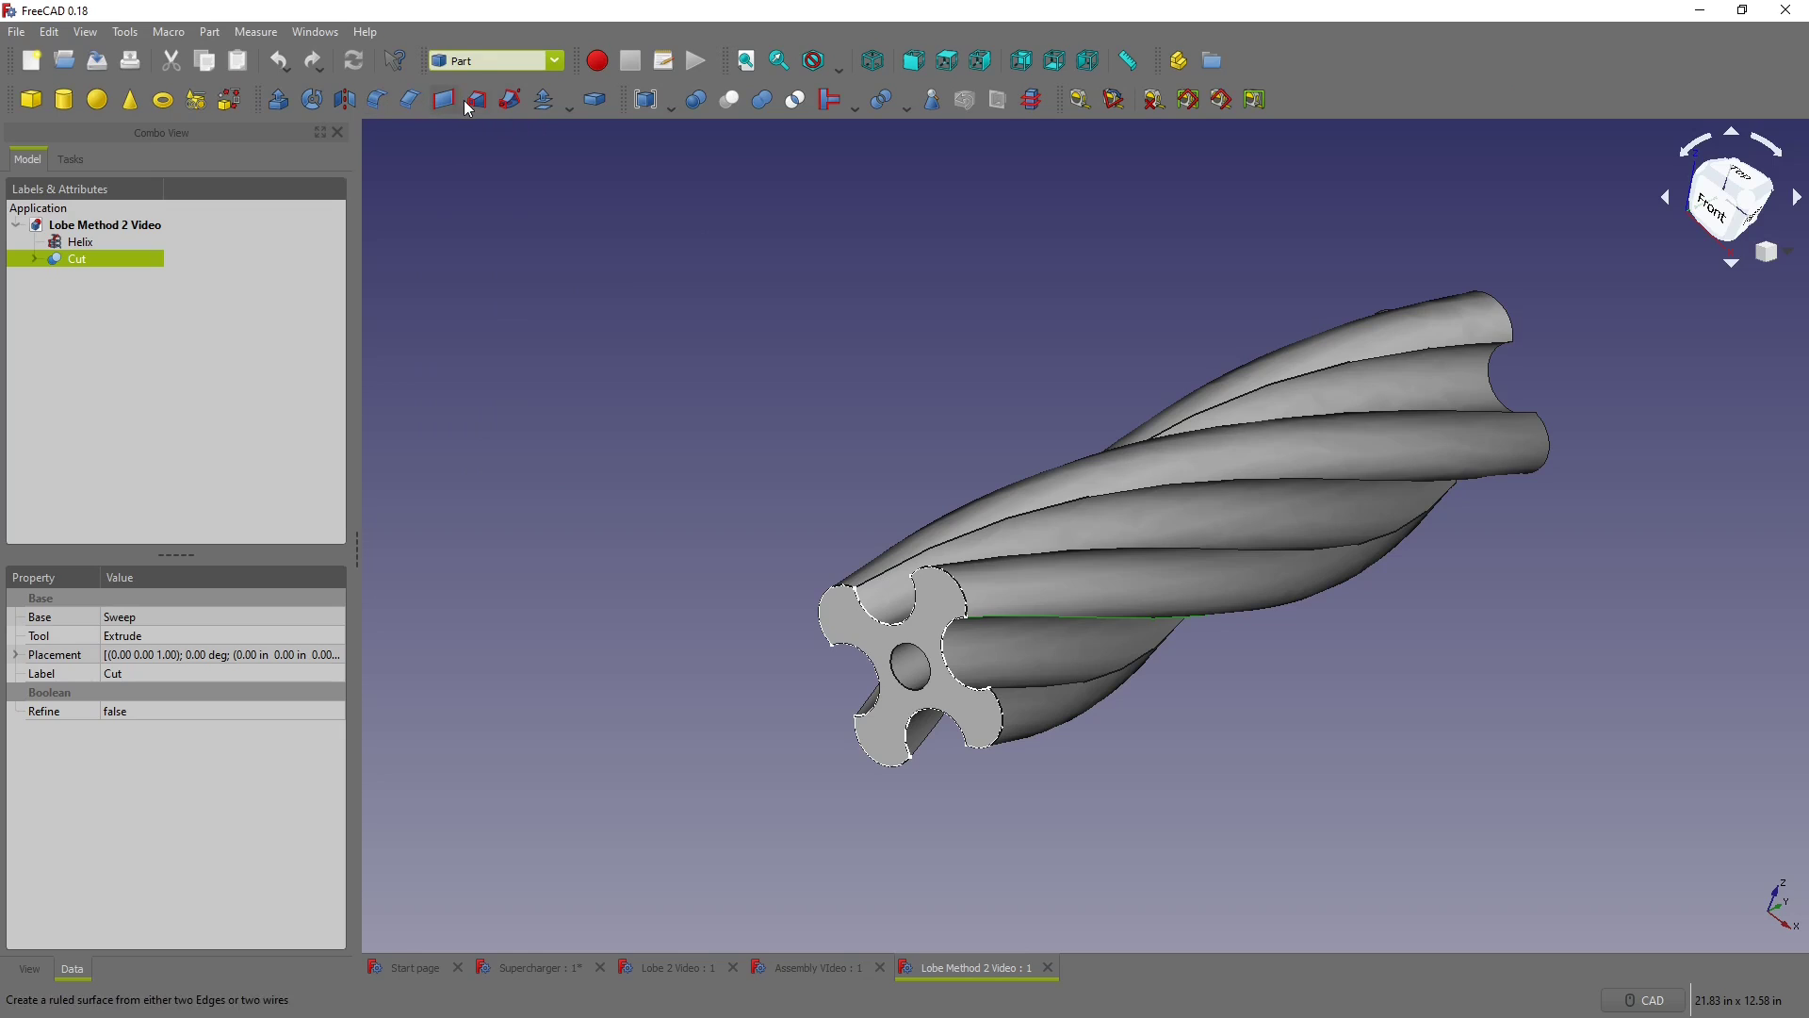
click(381, 103)
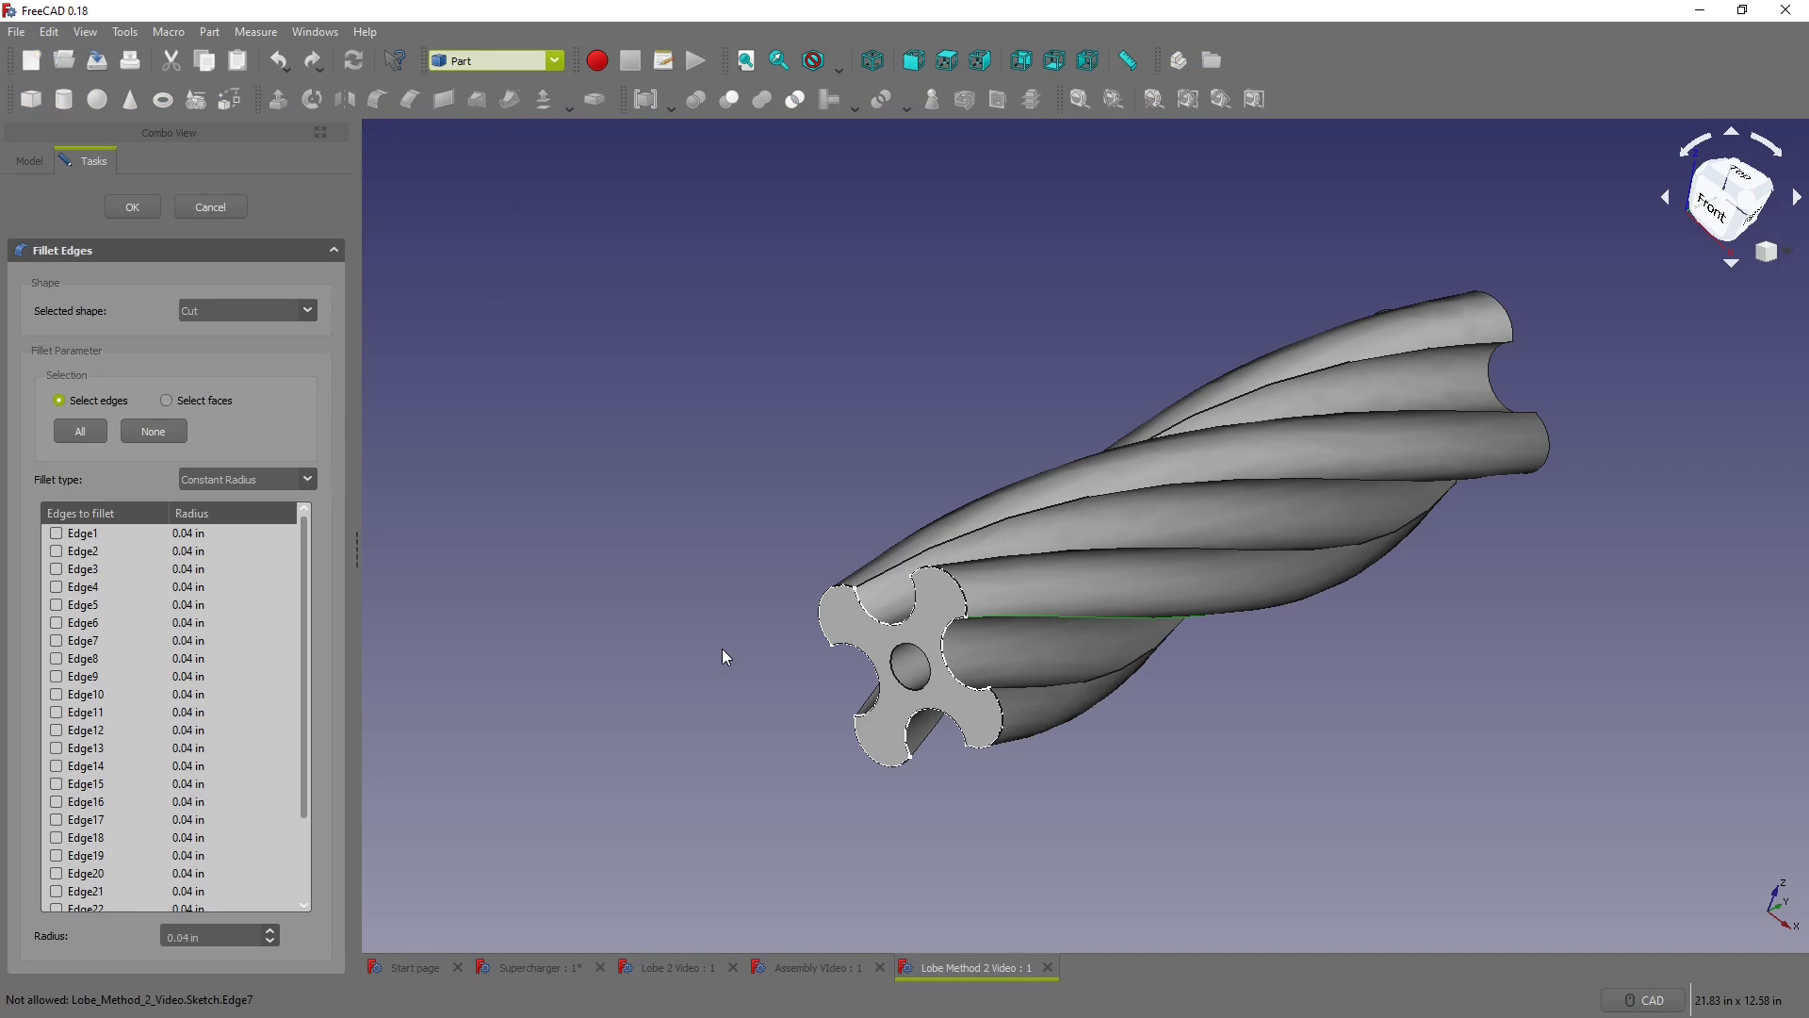
click(133, 207)
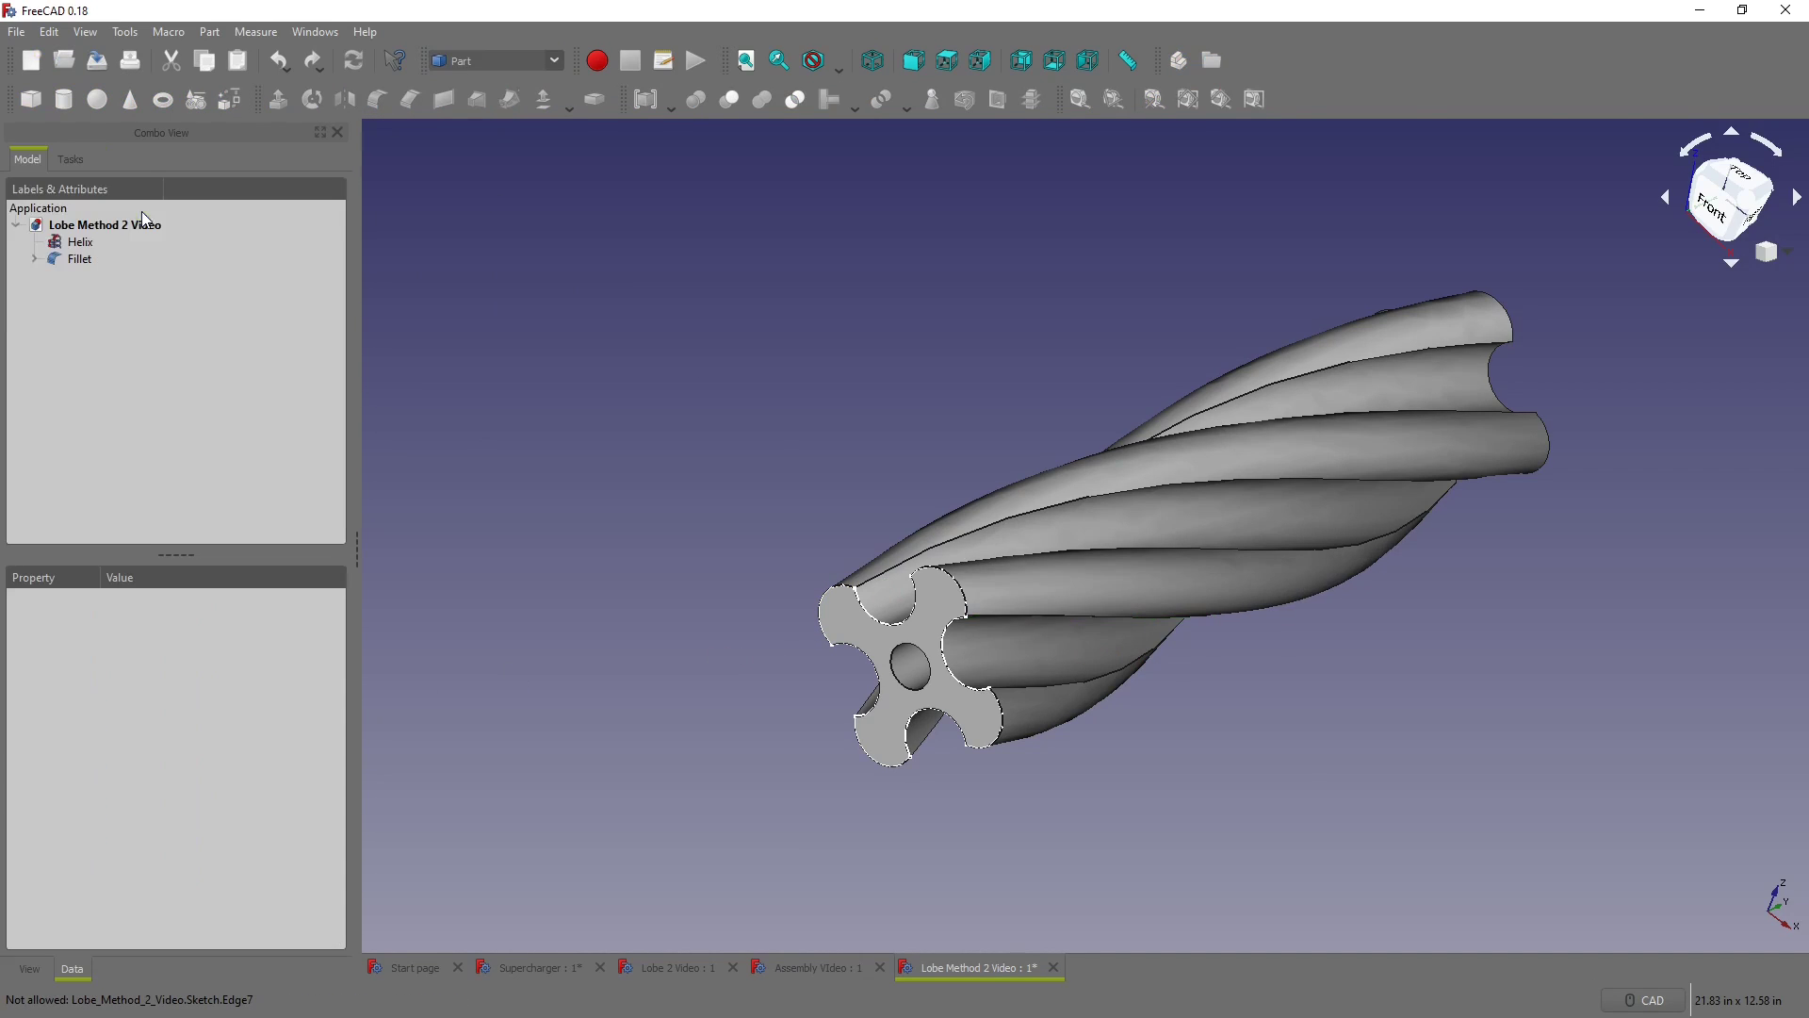
middle_drag(904, 527, 952, 485)
scroll(989, 577, up, 3)
scroll(871, 584, up, 4)
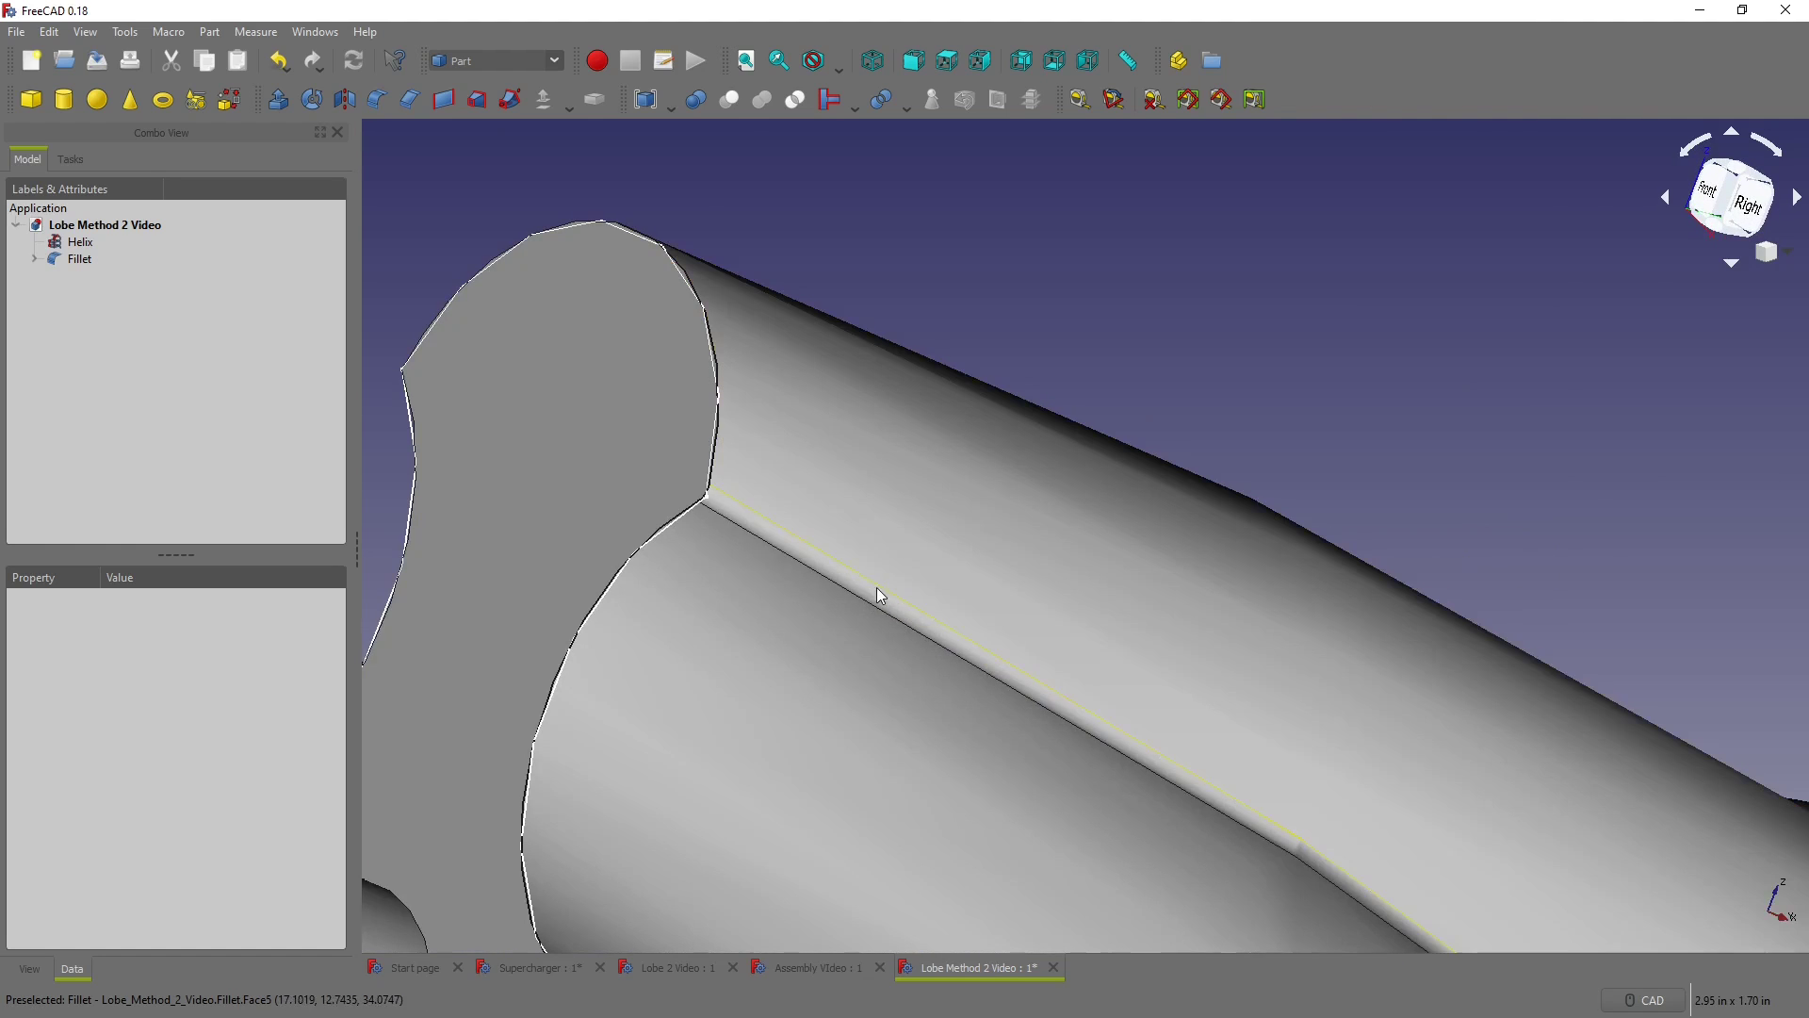
scroll(948, 652, down, 5)
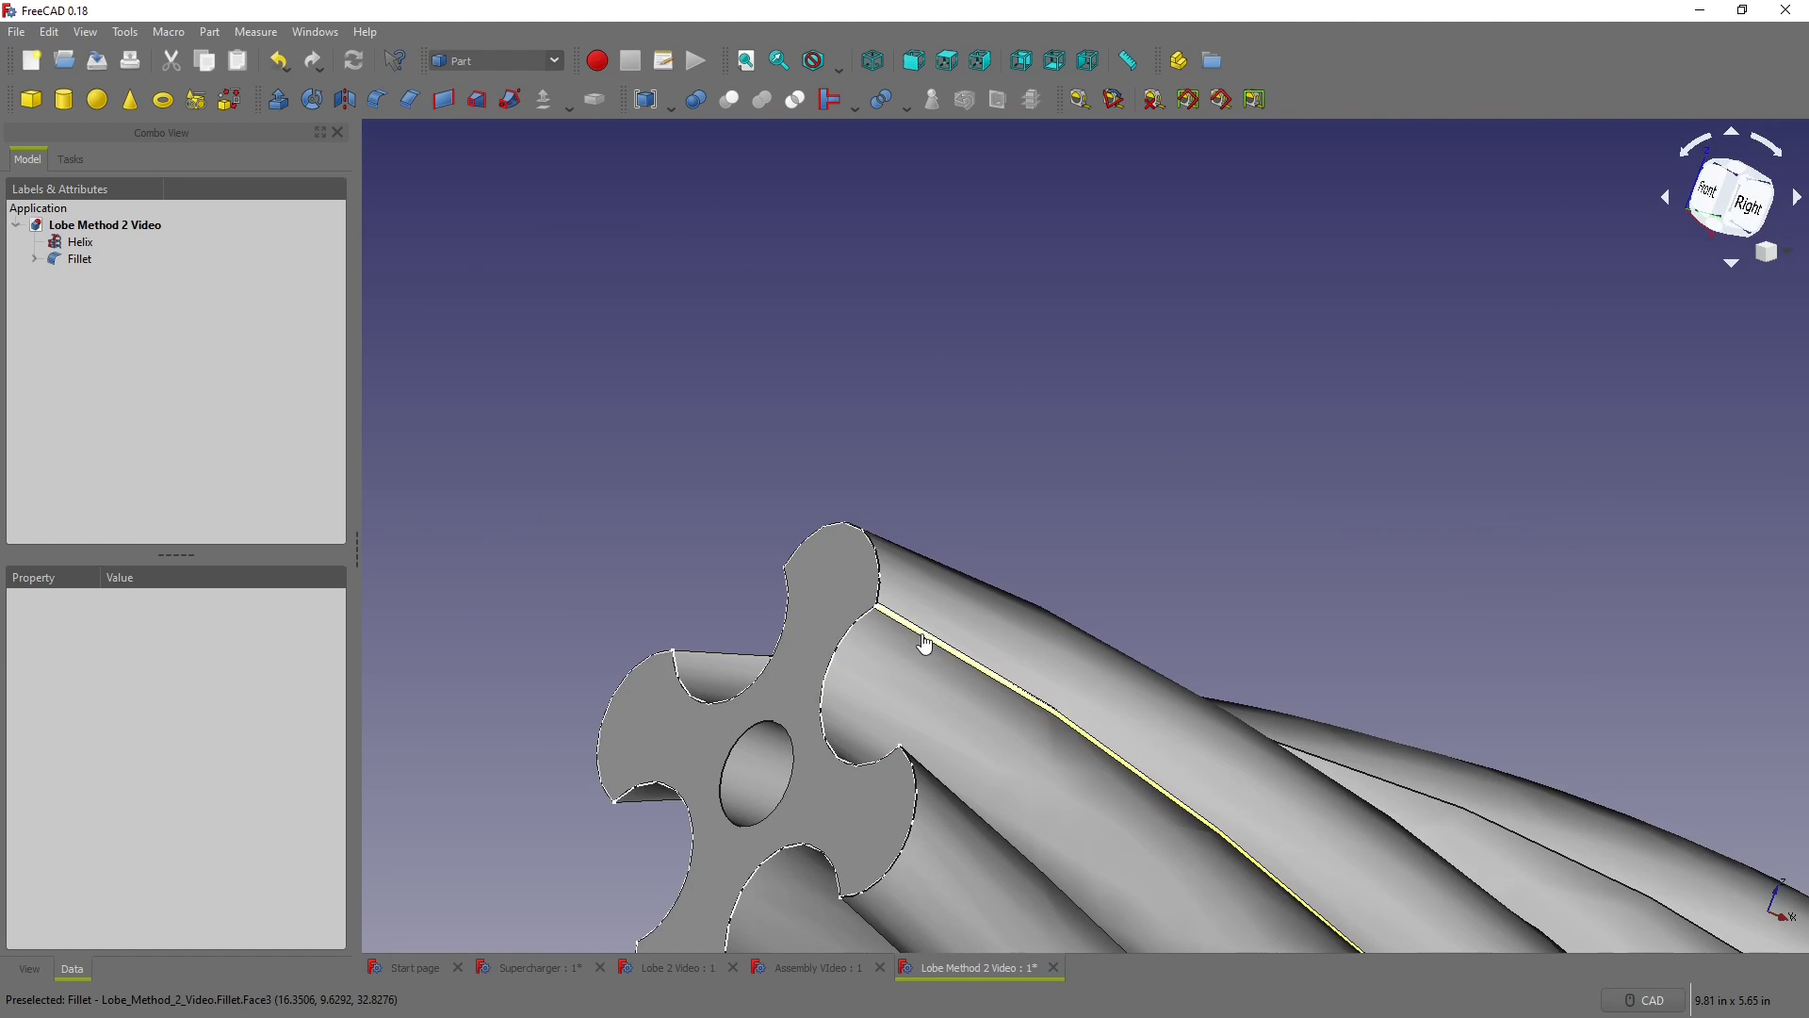
click(921, 633)
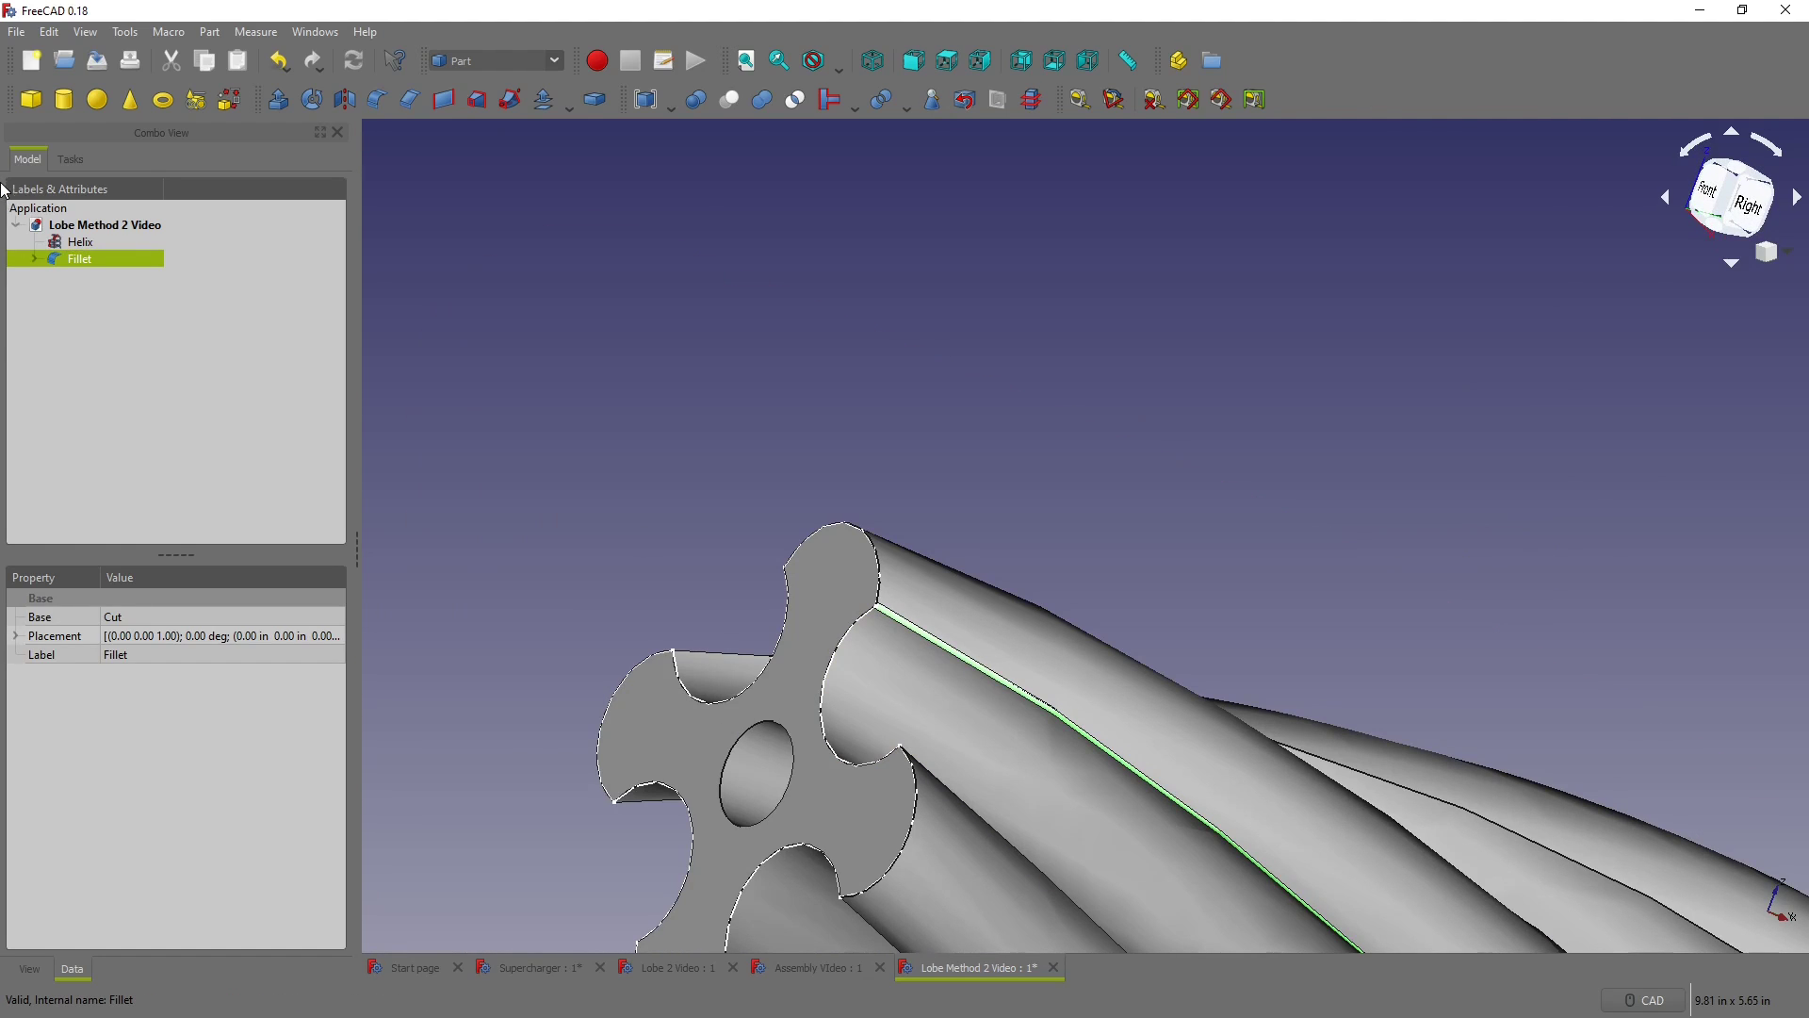
Step: Retry the Fillet with a changed radius, which fails with a BRep_API error
double_click(75, 257)
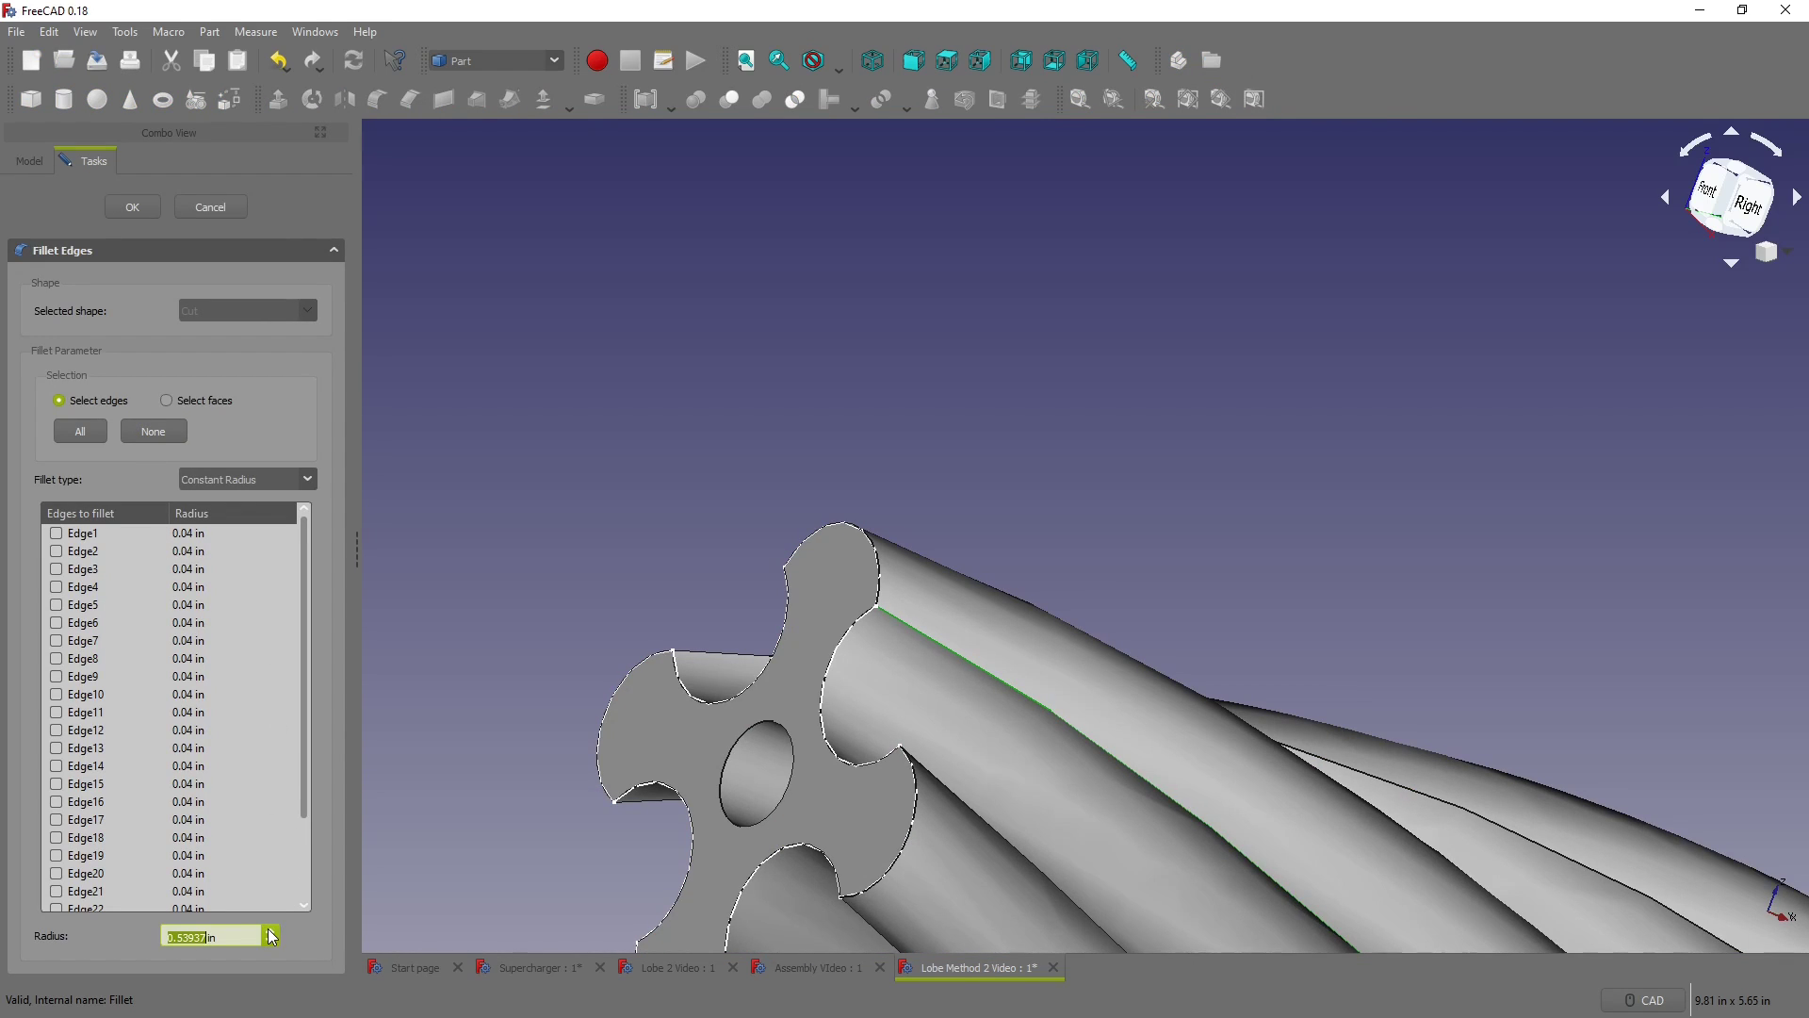
click(133, 206)
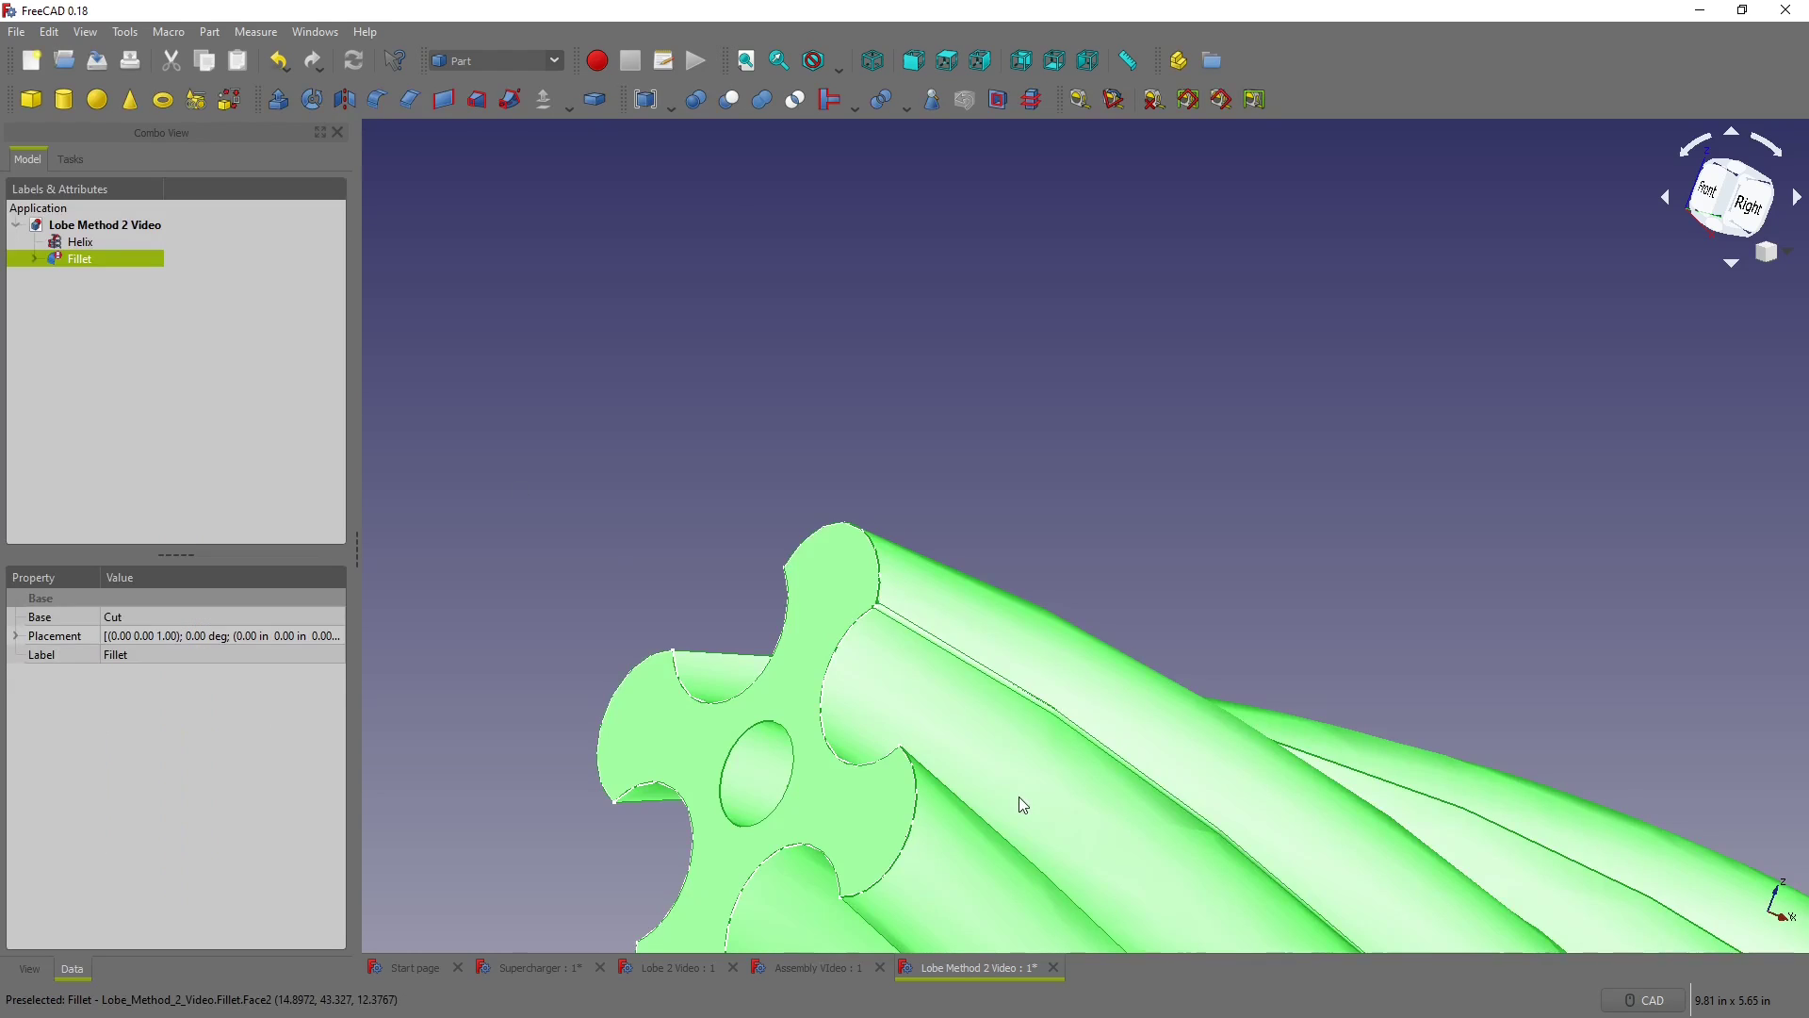
click(530, 517)
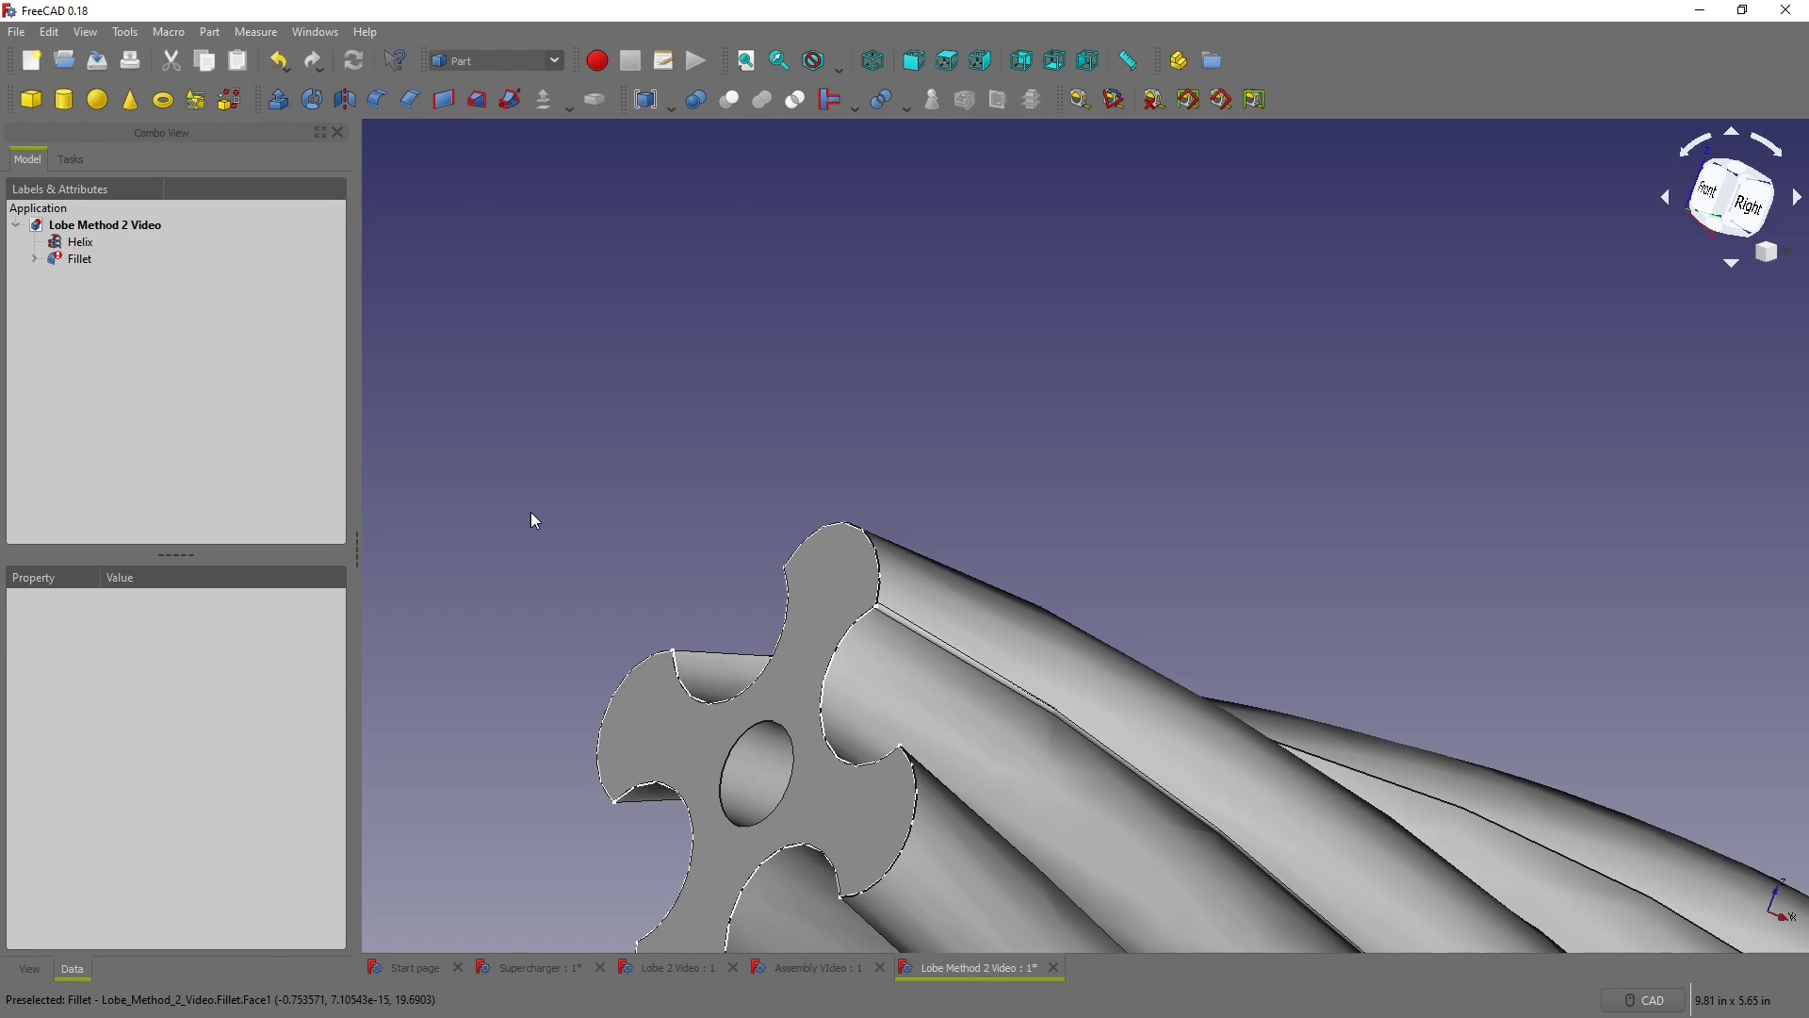
Step: Delete the failed Fillet so the Cut is the lobe body again
click(86, 261)
key(Delete)
middle_drag(422, 507, 554, 656)
scroll(856, 680, down, 2)
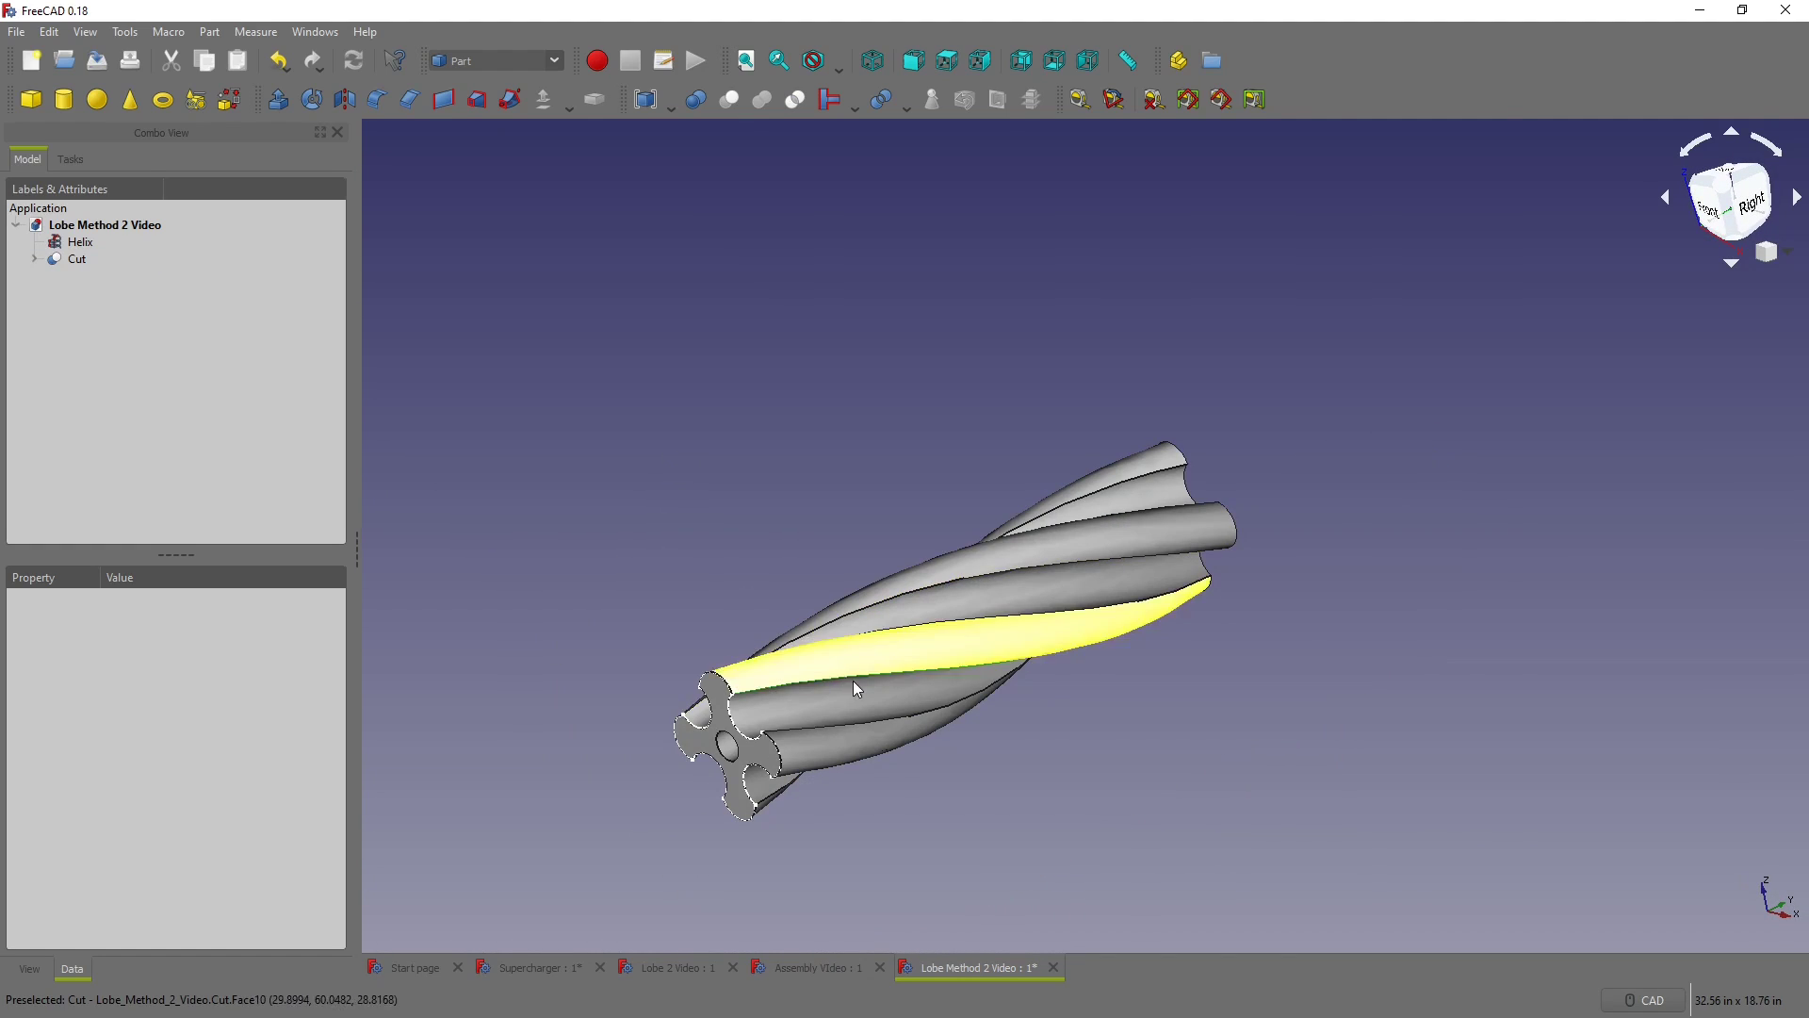
scroll(893, 680, up, 5)
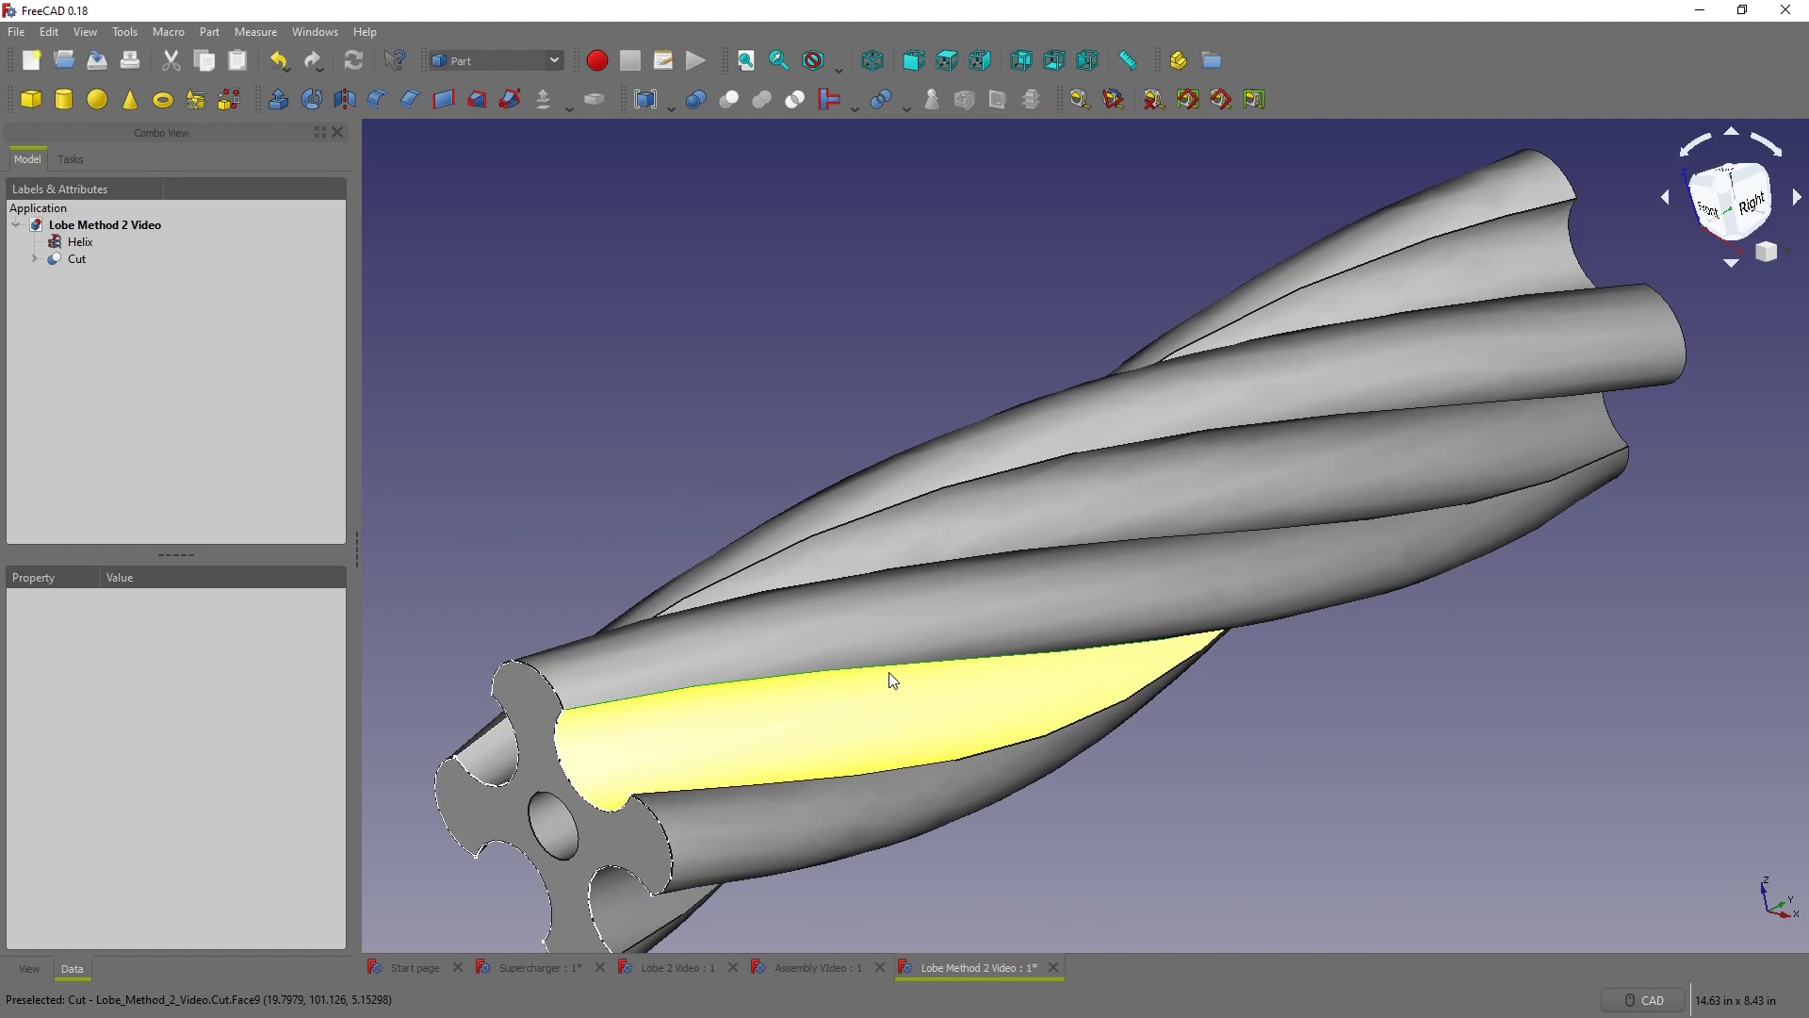